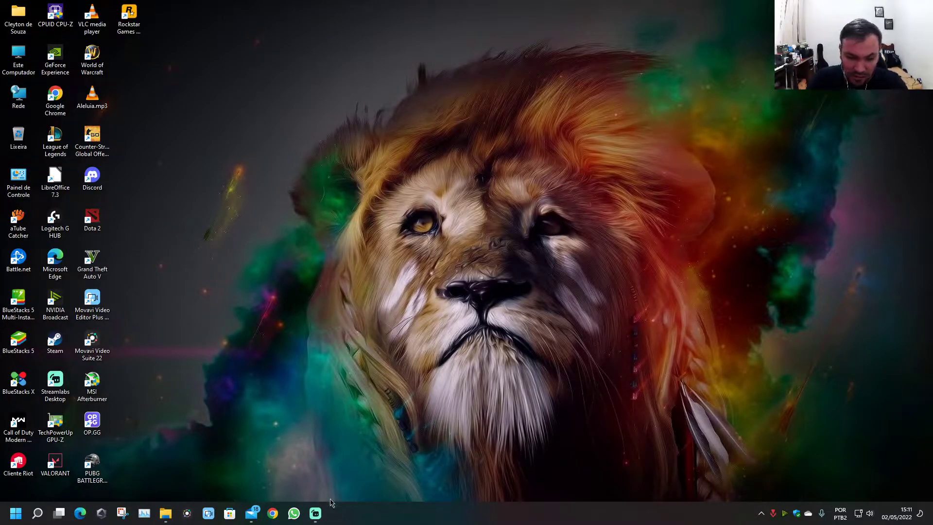
- Switch to Streamlabs Desktop and lower the microphone level in the mixer to -6.1 dB
left_click(320, 515)
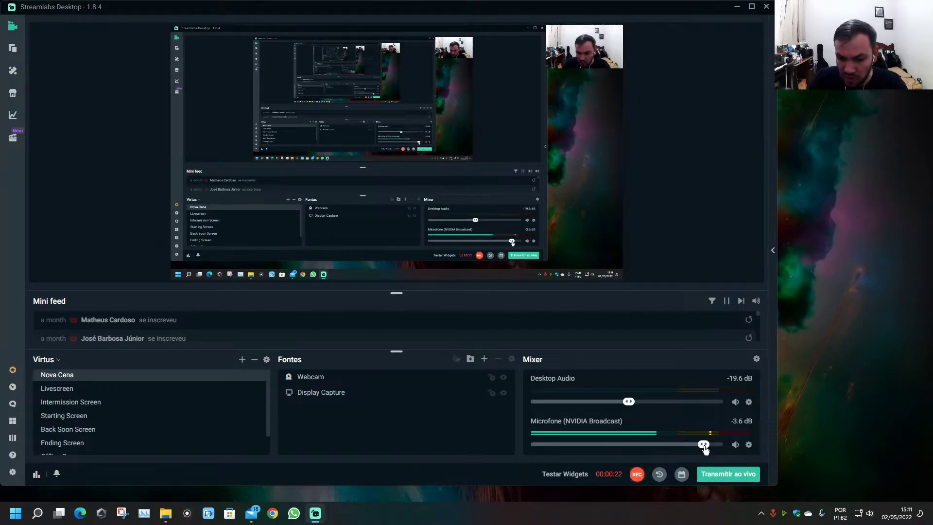
left_click_drag(704, 446, 689, 445)
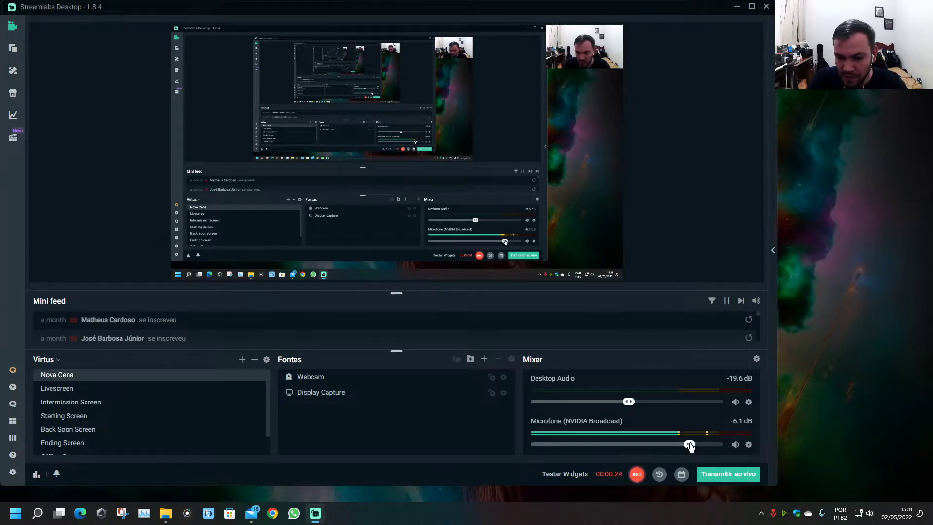
left_click(736, 7)
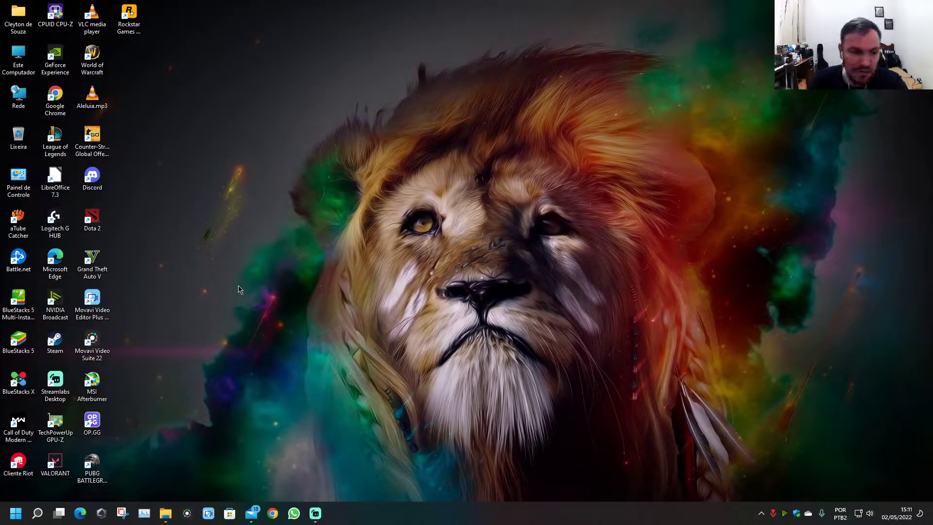
- Launch Movavi Video Editor Plus and browse for media files to import in the Para Editar folder under Vídeos
double_click(107, 302)
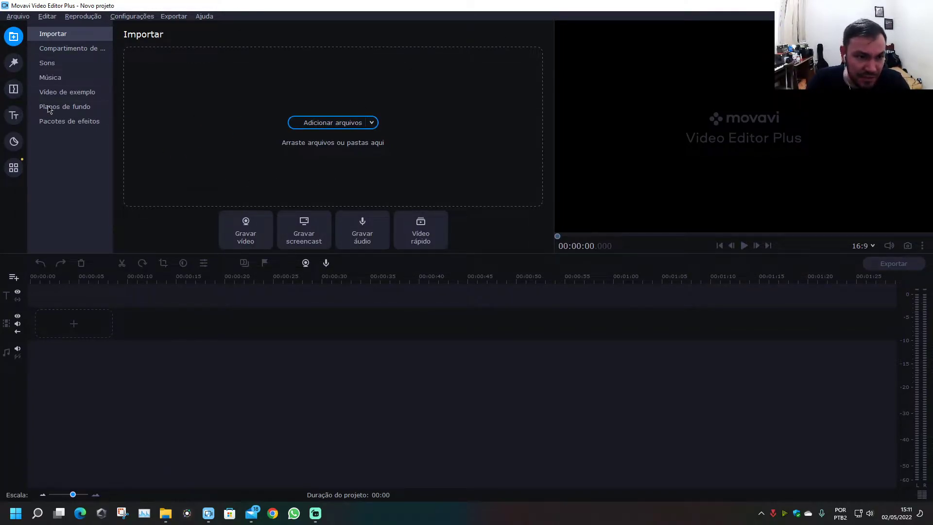
left_click(334, 128)
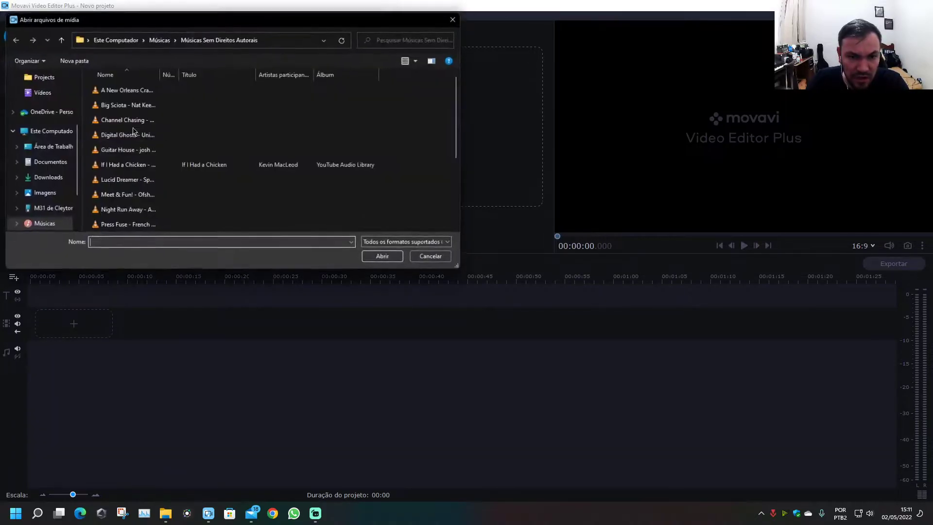
left_click(39, 92)
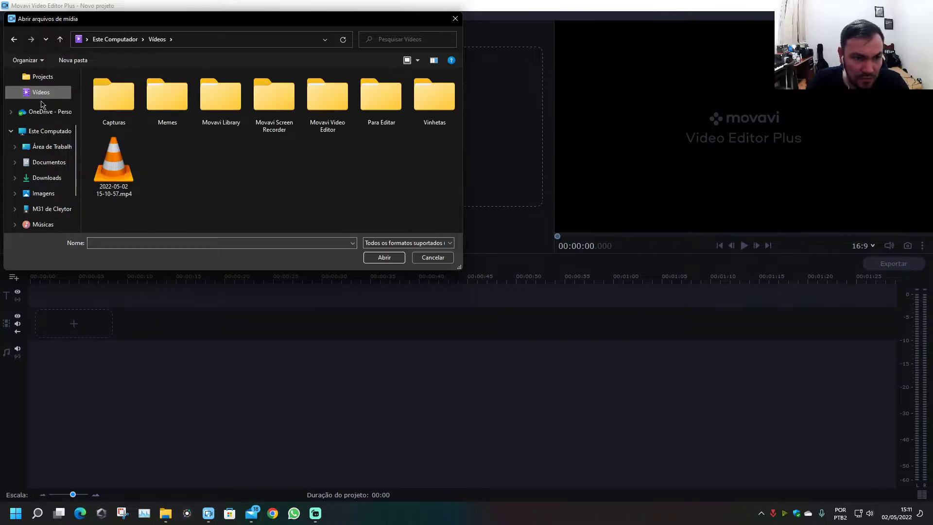
double_click(382, 122)
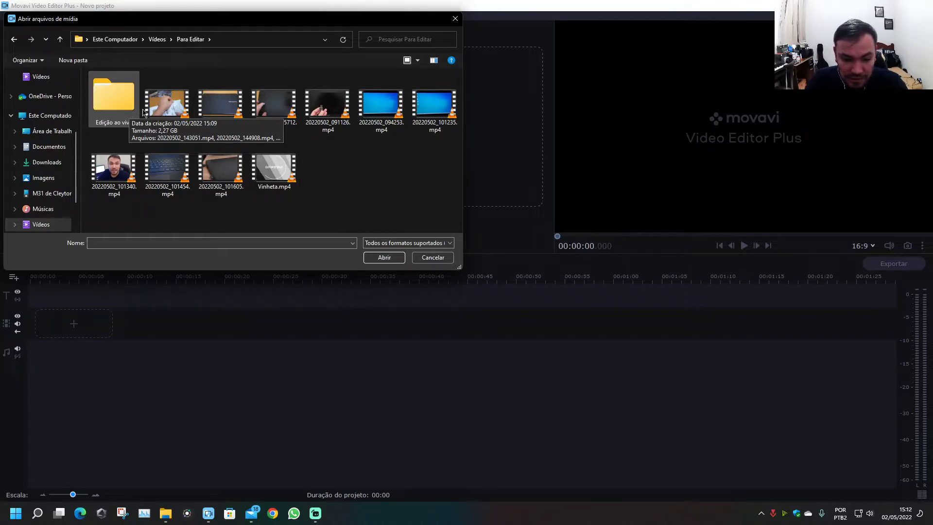
left_click(761, 514)
left_click(761, 514)
left_click(316, 517)
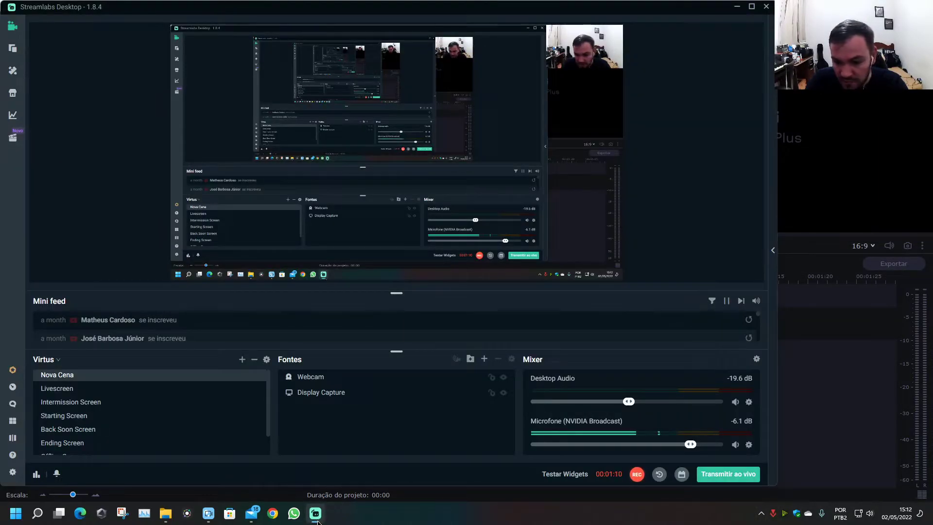
left_click(317, 520)
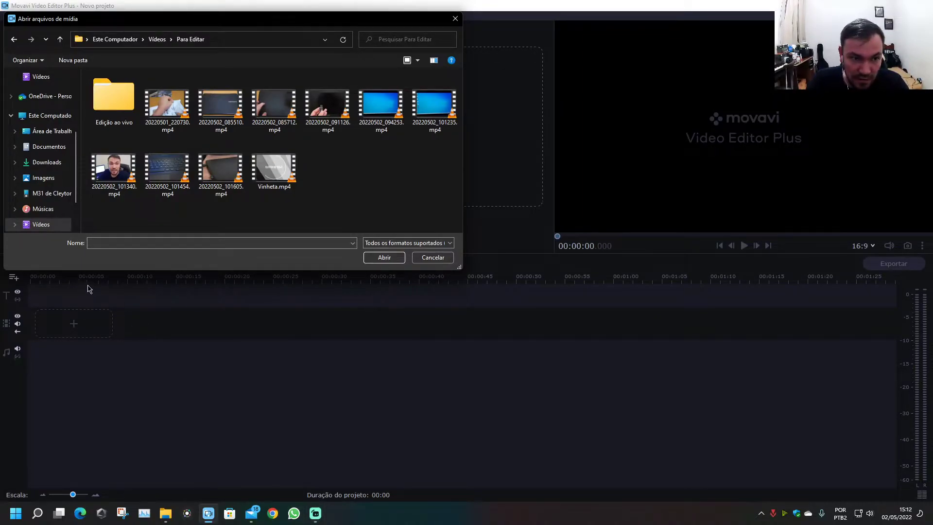
- Import all three video files from the Edição ao vivo folder into the media bin
double_click(113, 99)
left_click_drag(362, 167, 83, 91)
left_click(381, 257)
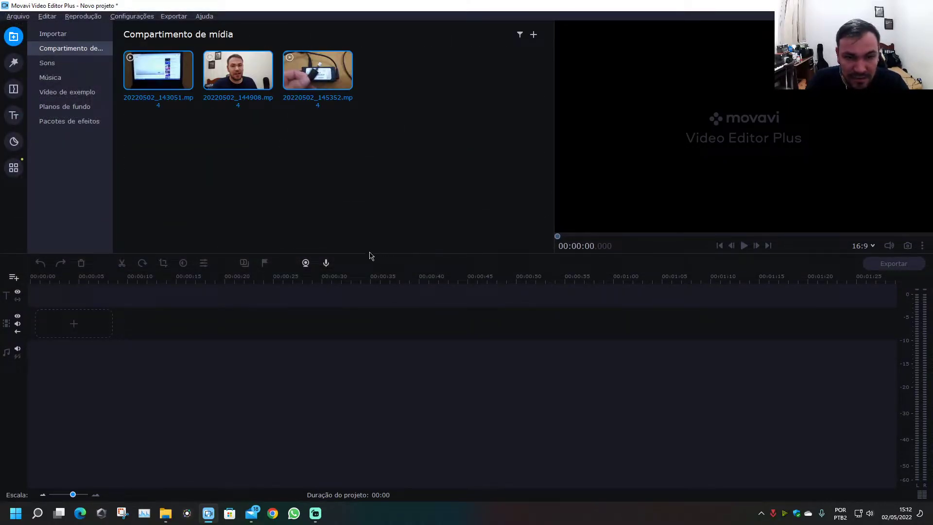
- Place only the 20220502_144908.mp4 clip at the start of the timeline's video track
left_click_drag(265, 58, 55, 325)
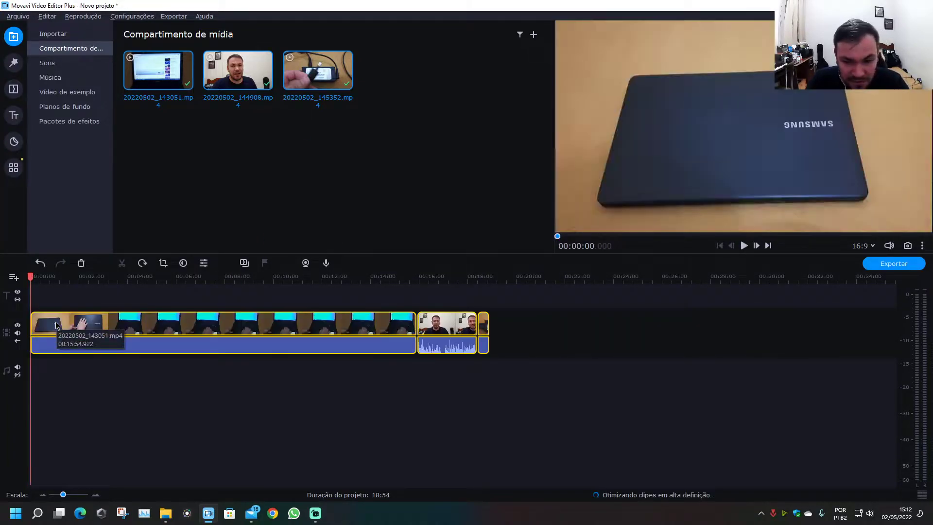
key("ctrl+z")
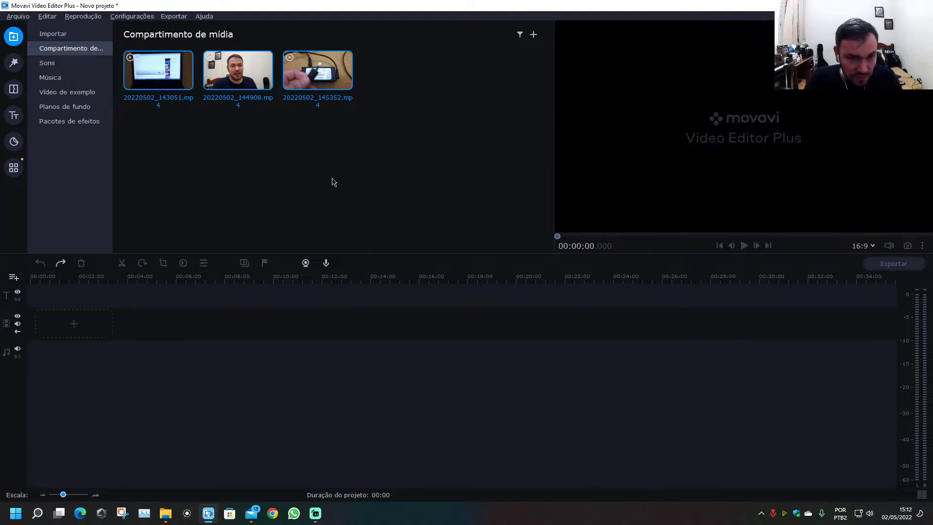
left_click_drag(238, 68, 43, 326)
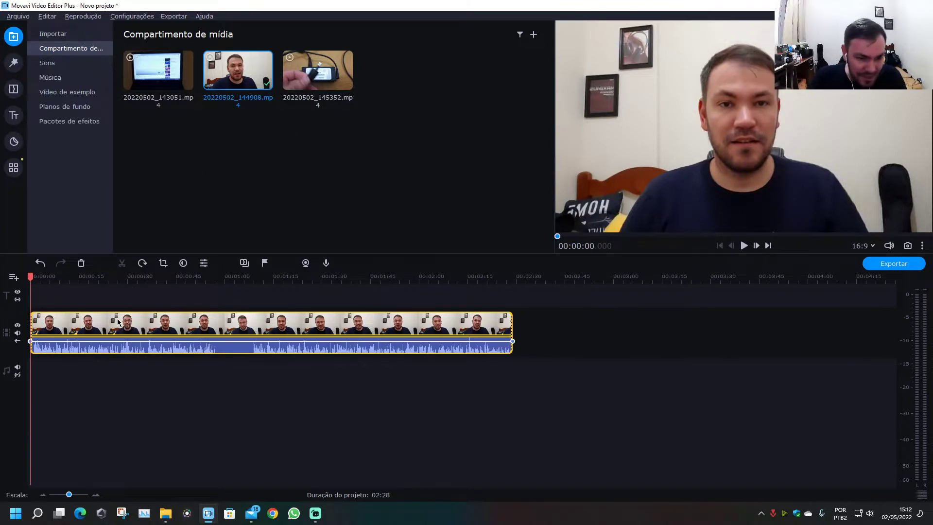
- Trim the silence off the start of the 20220502_144908.mp4 clip so it begins where the speech starts
scroll(57, 314, "up", 3)
left_click(55, 318)
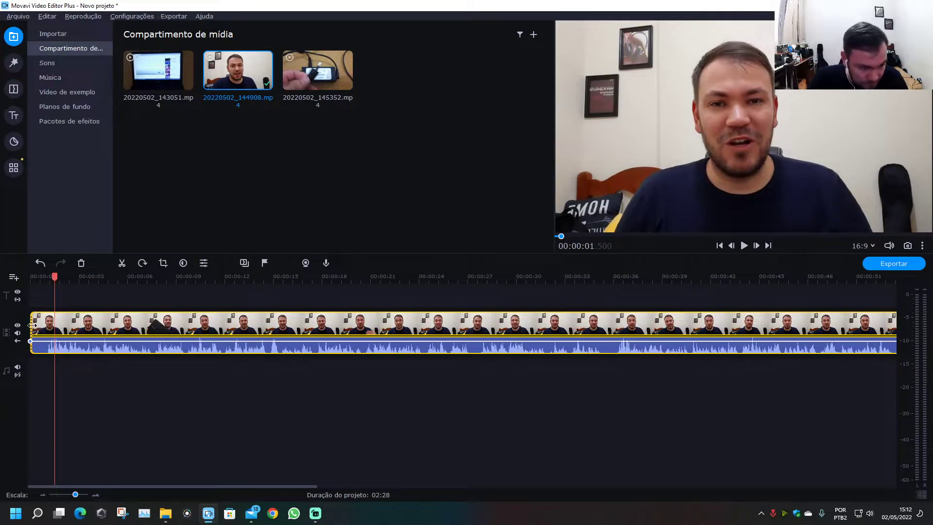
left_click_drag(32, 325, 48, 326)
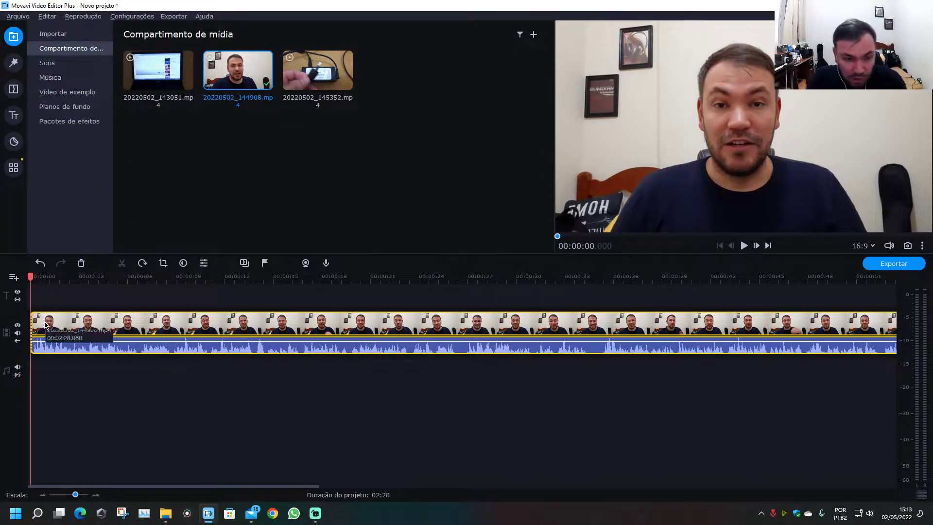
- Switch to Streamlabs Desktop and lower the Desktop Audio level in the mixer to -21.0 dB
left_click(315, 513)
left_click_drag(634, 409, 624, 406)
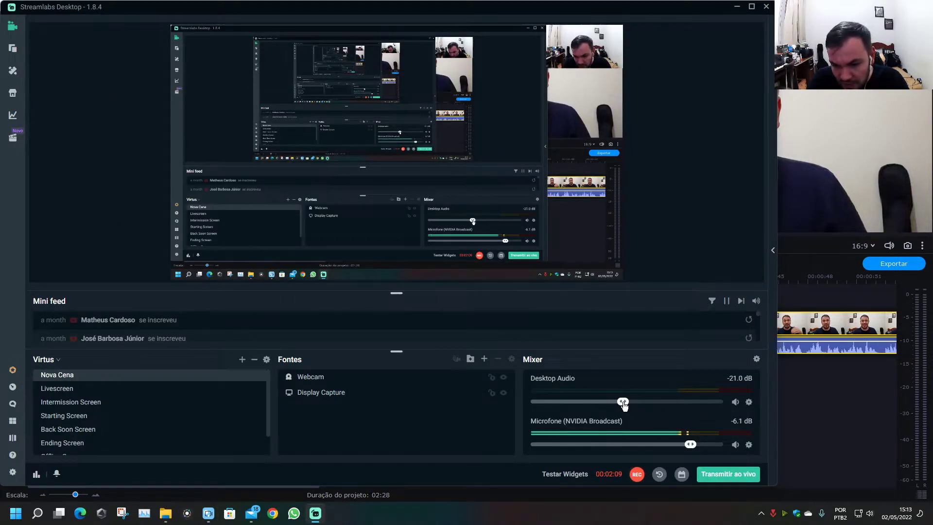
left_click(736, 6)
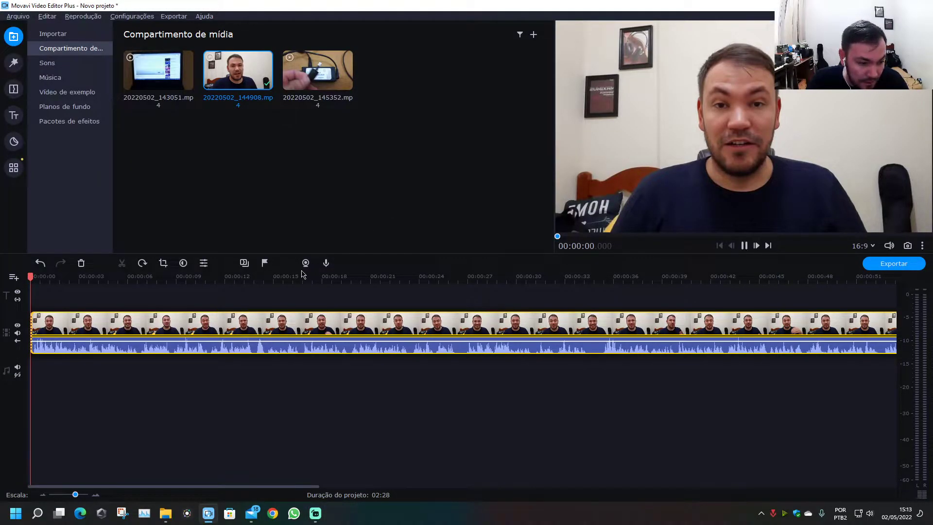
- Play the trimmed clip from its start to check it and pause at about 13.8 seconds
key("space")
key("space")
scroll(220, 353, "up", 1, "ctrl")
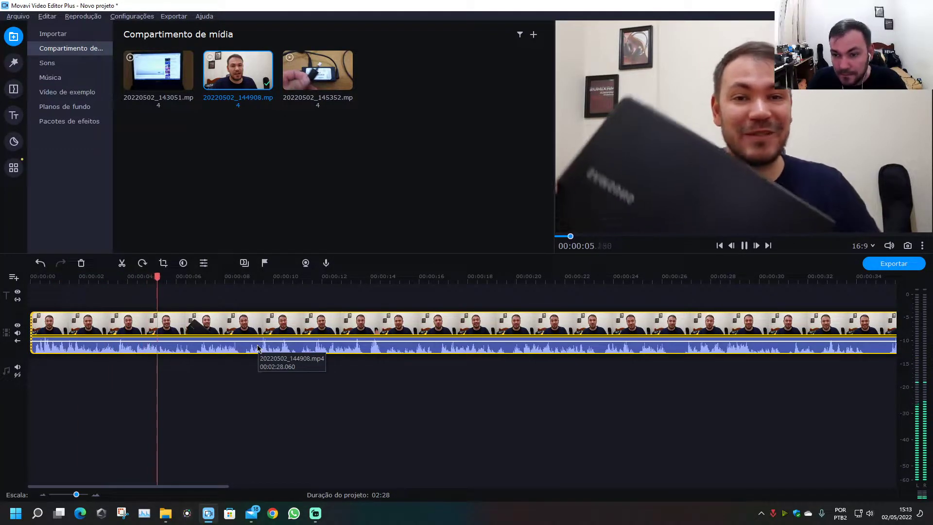
key("ctrl+s")
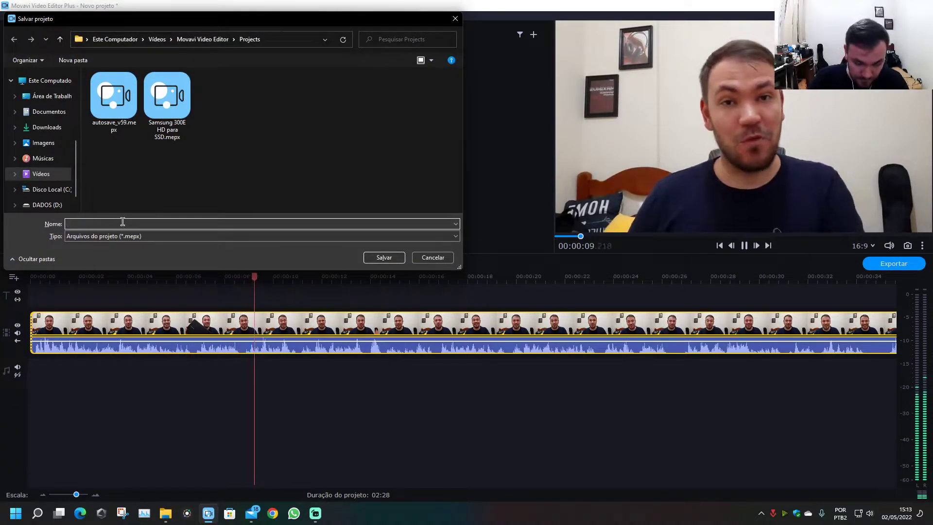
left_click(454, 18)
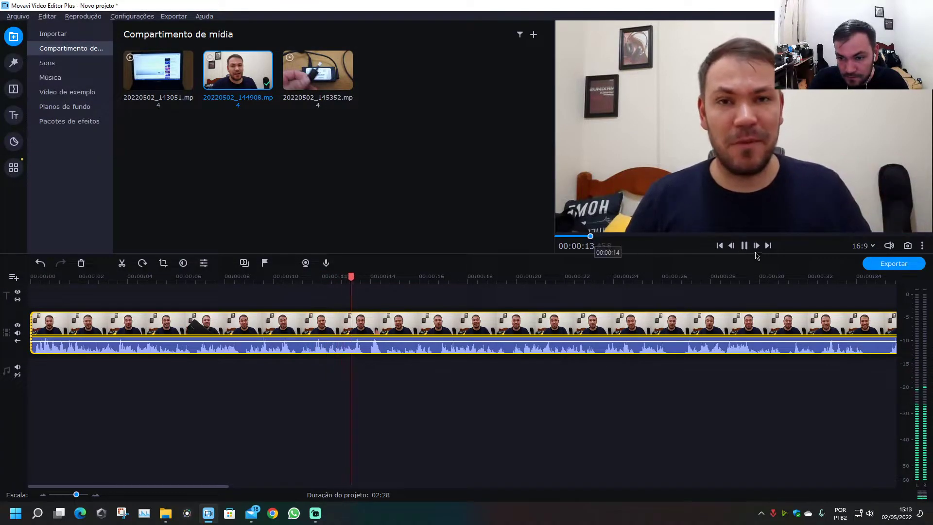
key("space")
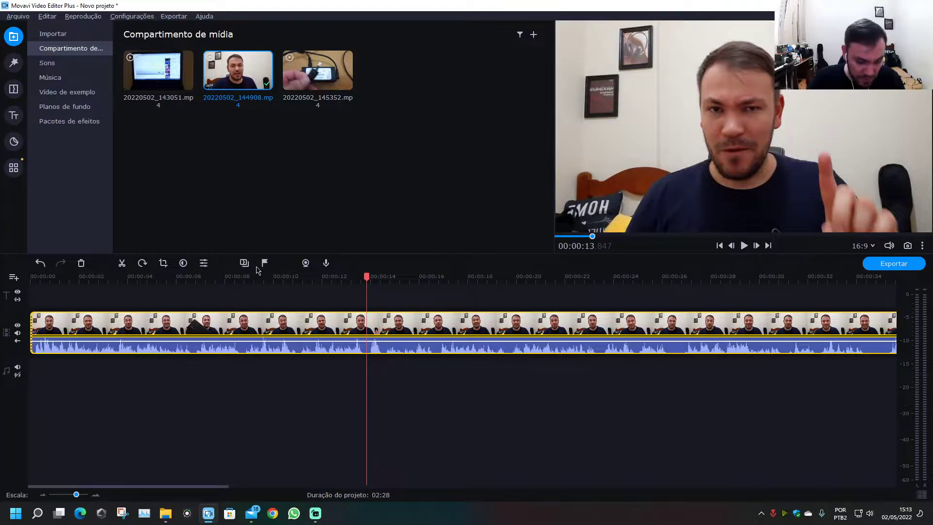
- Save the project as Samsung 300E in the Projects folder
key("ctrl+s")
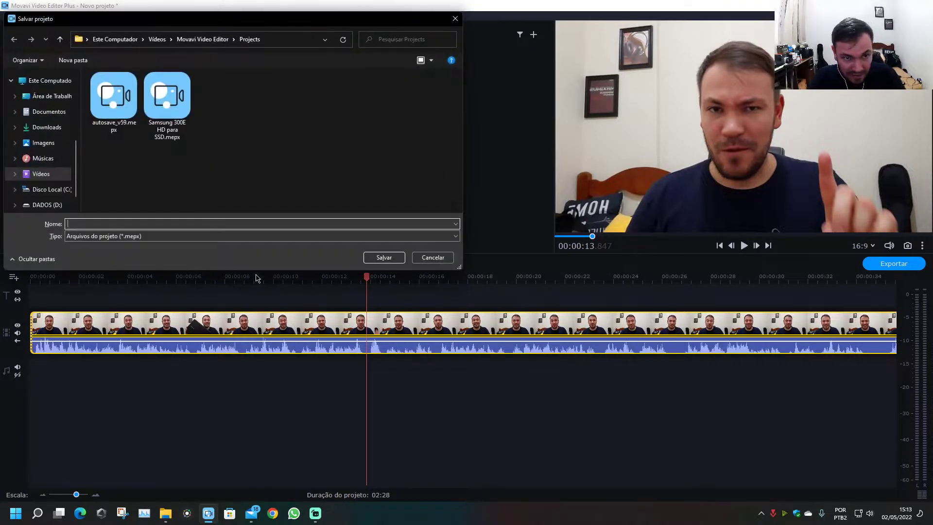
type("Samsun")
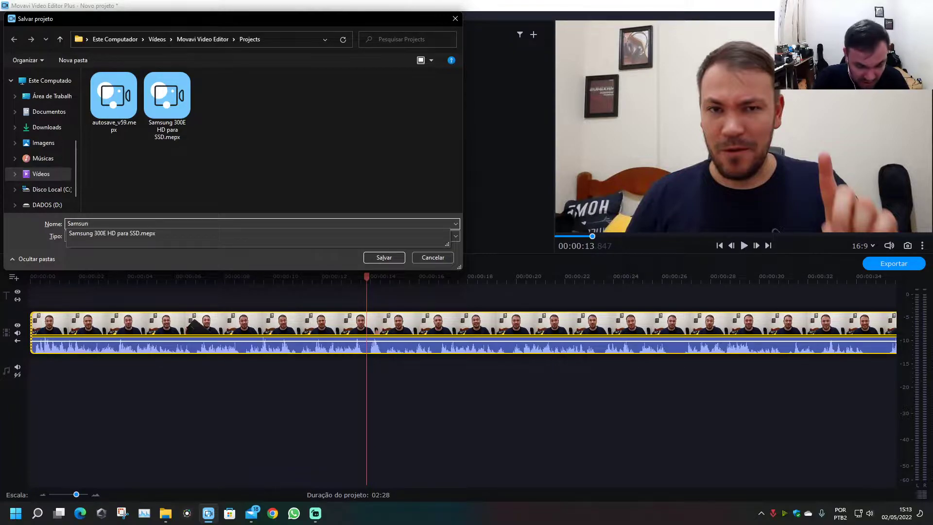
type("g 300E")
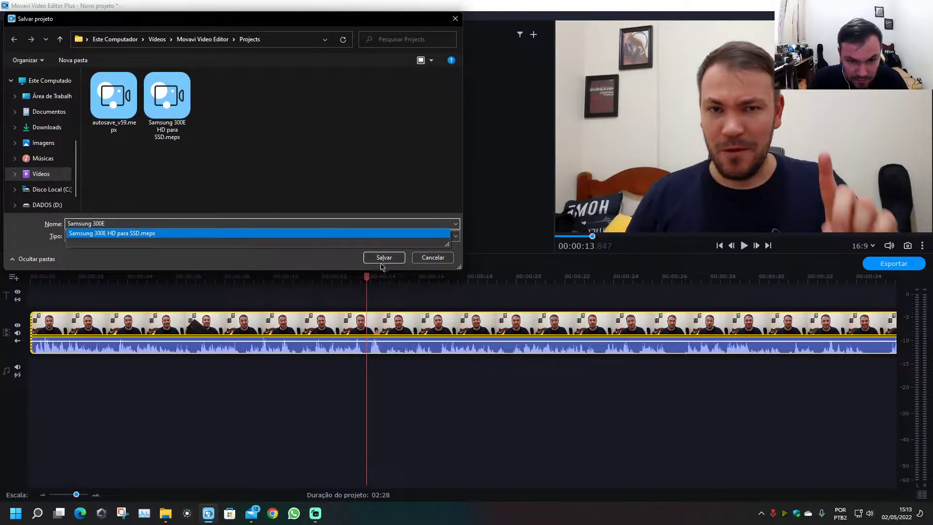
left_click(384, 257)
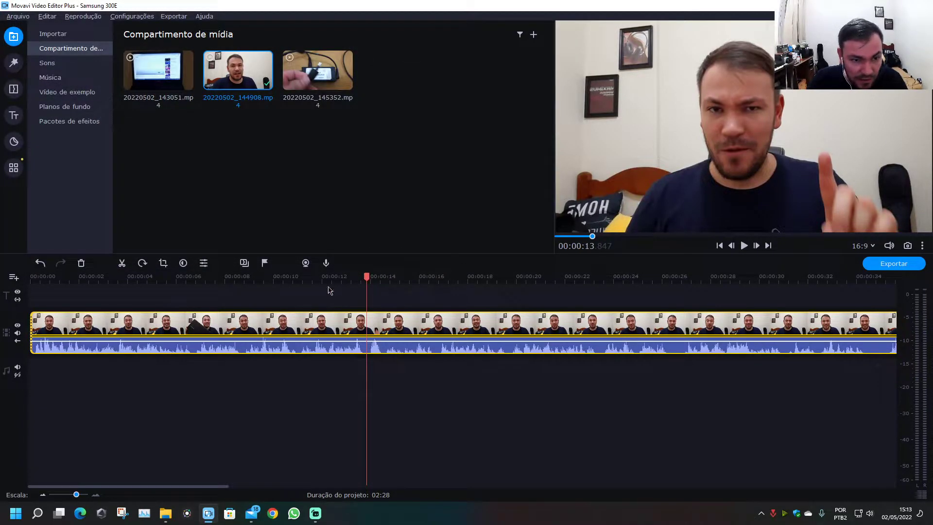
- Apply the Contraste automático colour adjustment preset to the clip on the timeline
left_click(14, 167)
left_click(64, 63)
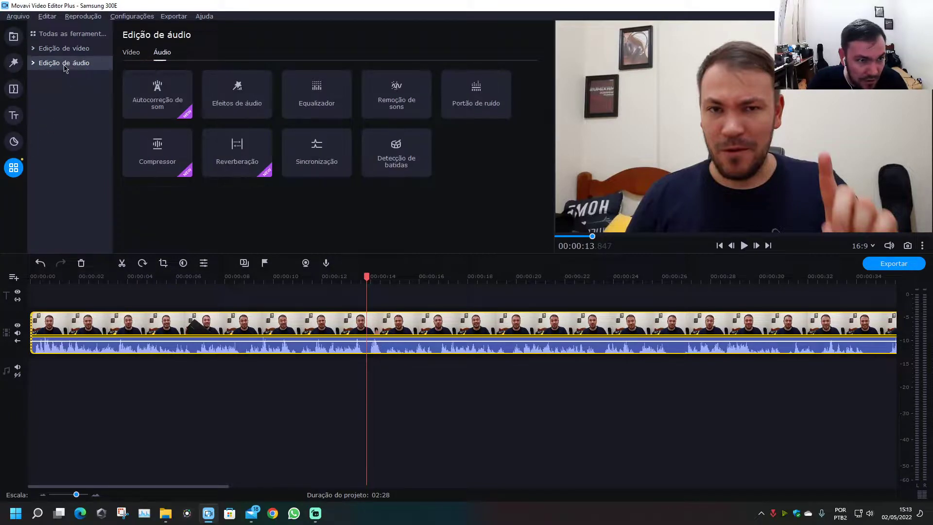
left_click(38, 54)
left_click(40, 60)
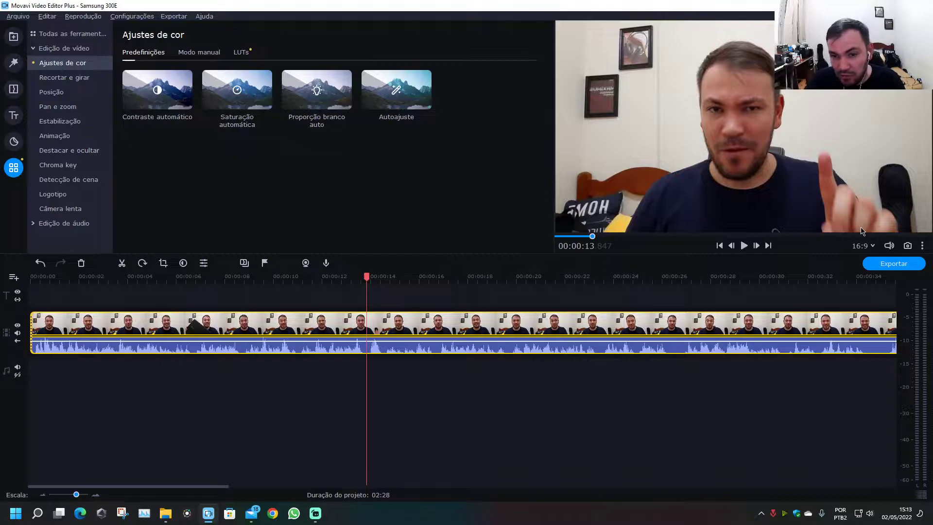
left_click_drag(157, 89, 180, 83)
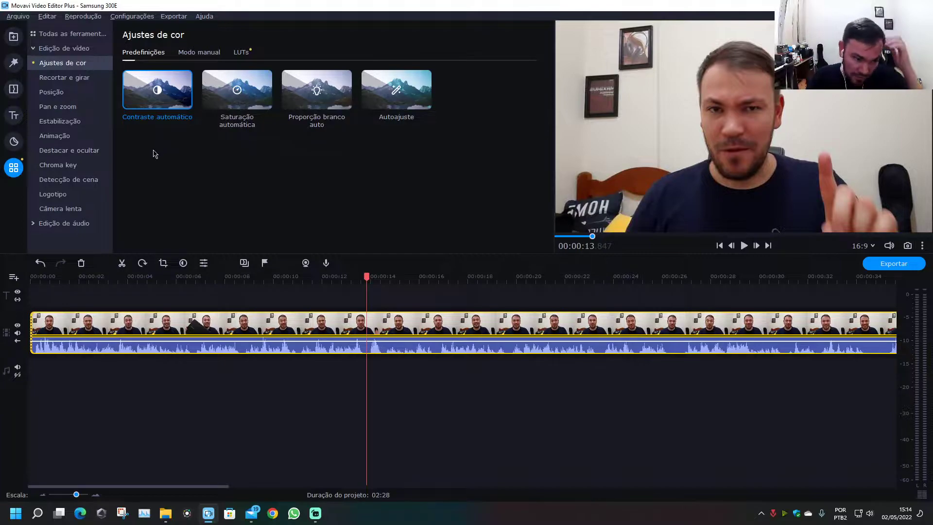
left_click_drag(153, 103, 146, 319)
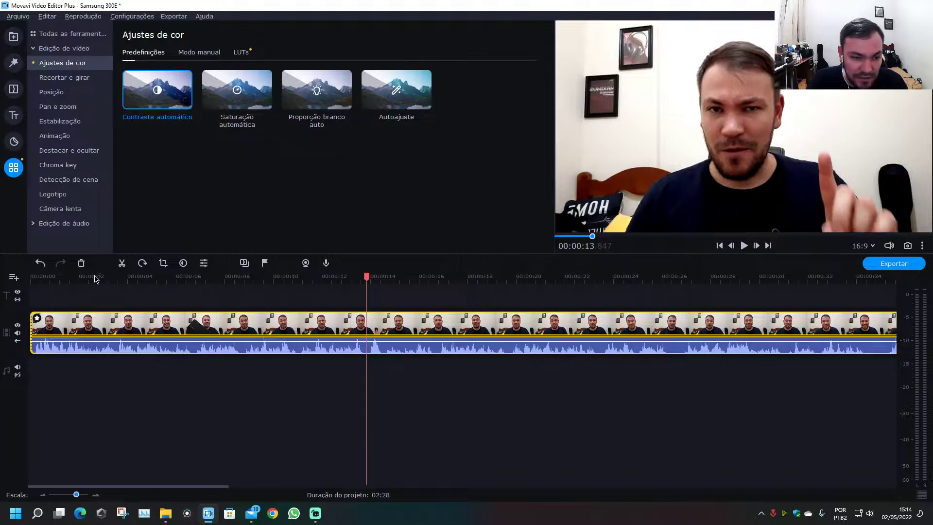
- Play the contrast-adjusted clip from the beginning and pause at about 6.7 seconds, where the laptop is held up
left_click(30, 277)
key("space")
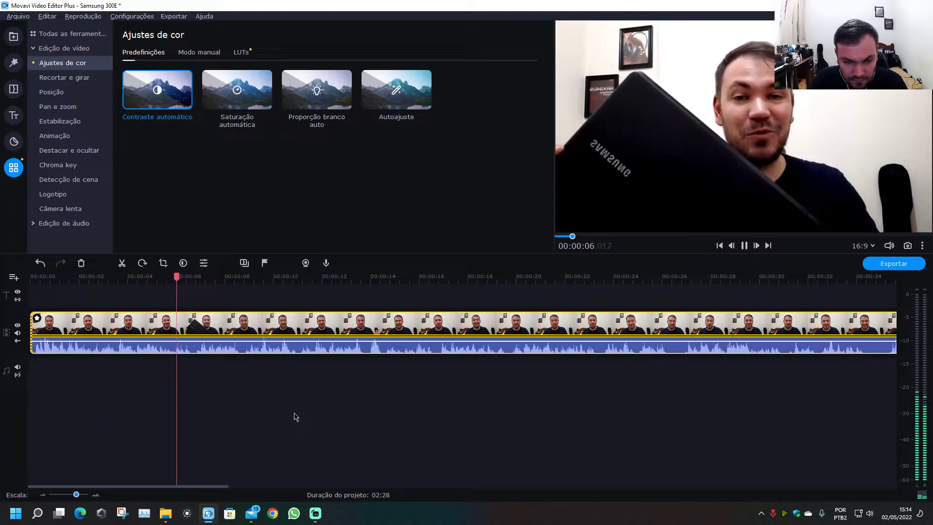
key("space")
- Split the clip at about 6.64 seconds and again at about 6.8 seconds to isolate the short pause in between
left_click(193, 332)
scroll(196, 331, "up", 1)
scroll(196, 333, "up", 1)
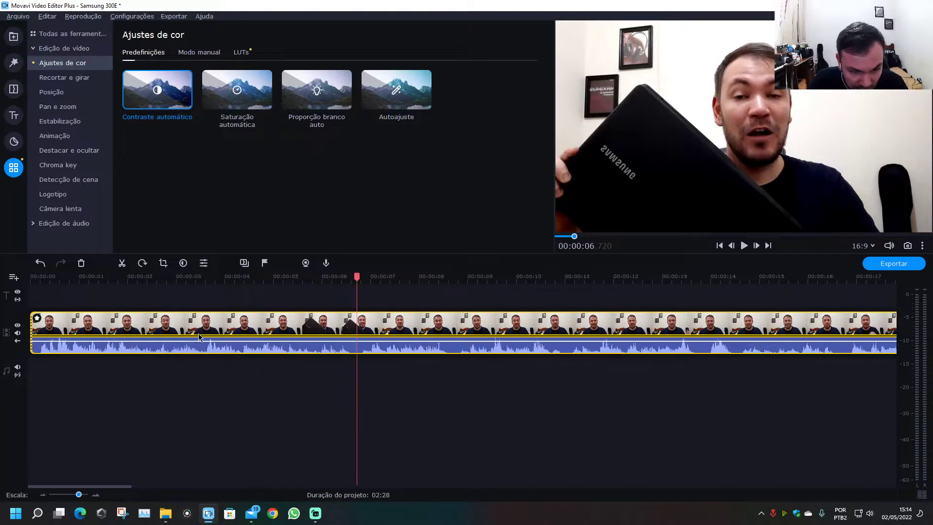
left_click(328, 305)
left_click(330, 319)
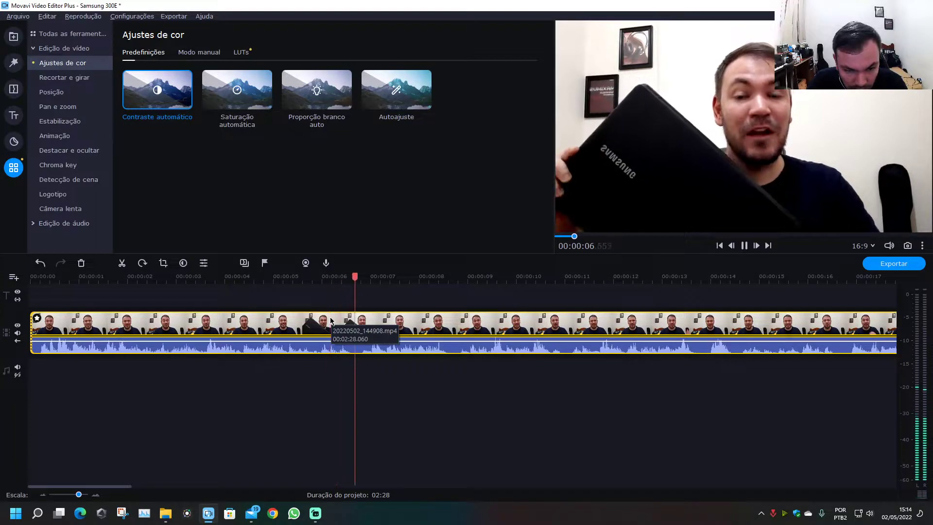
left_click(349, 323)
left_click(353, 324)
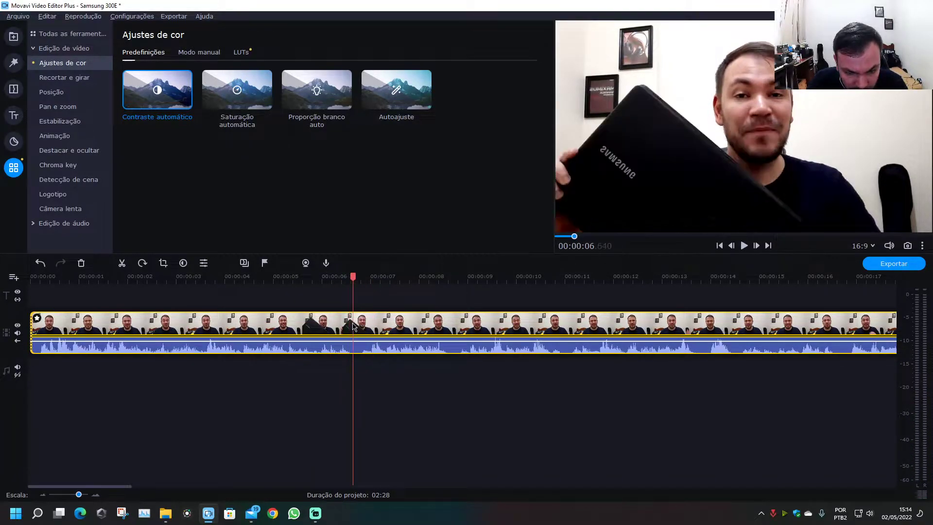
key("ctrl+b")
left_click_drag(353, 280, 450, 276)
key("ctrl+b")
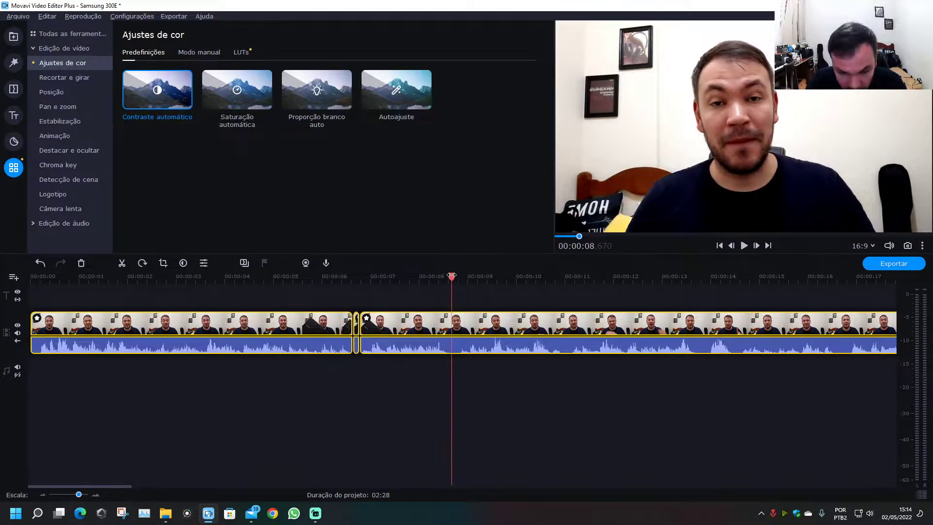
left_click(456, 293)
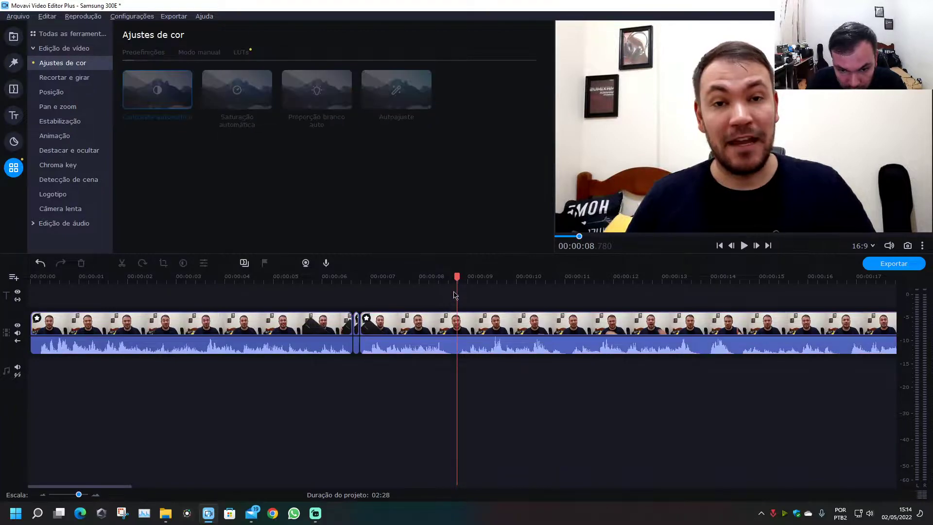
- Split the clip at about 8.65 seconds and again at 8.8 seconds to isolate the short pause in between
left_click(450, 294)
mouse_move(453, 276)
left_mouse_down()
mouse_move(441, 276)
mouse_move(458, 276)
left_mouse_up()
key("ctrl+b")
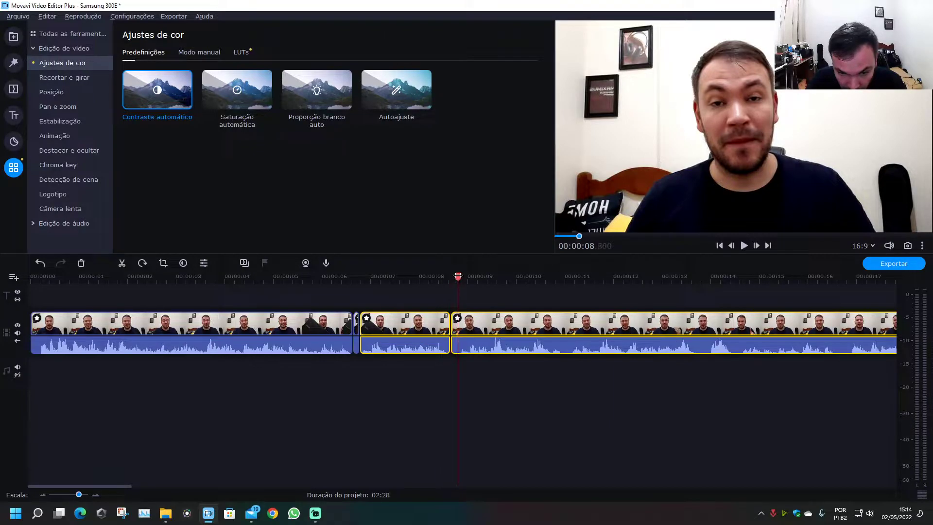
- Delete the two isolated pause segments near 6.7 and 8.7 seconds and play back the new joins
left_click(427, 420)
left_click(356, 332)
key("Delete")
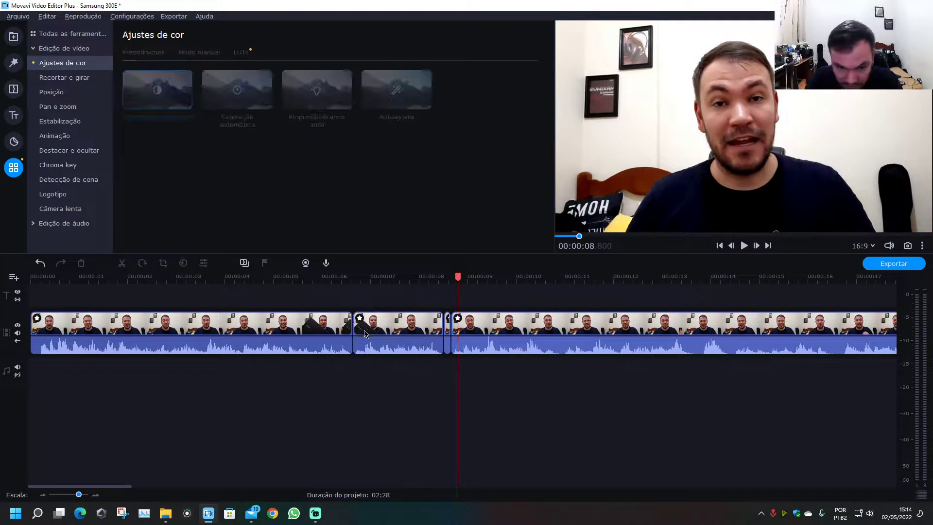
left_click(447, 328)
key("Delete")
key("space")
left_click(338, 277)
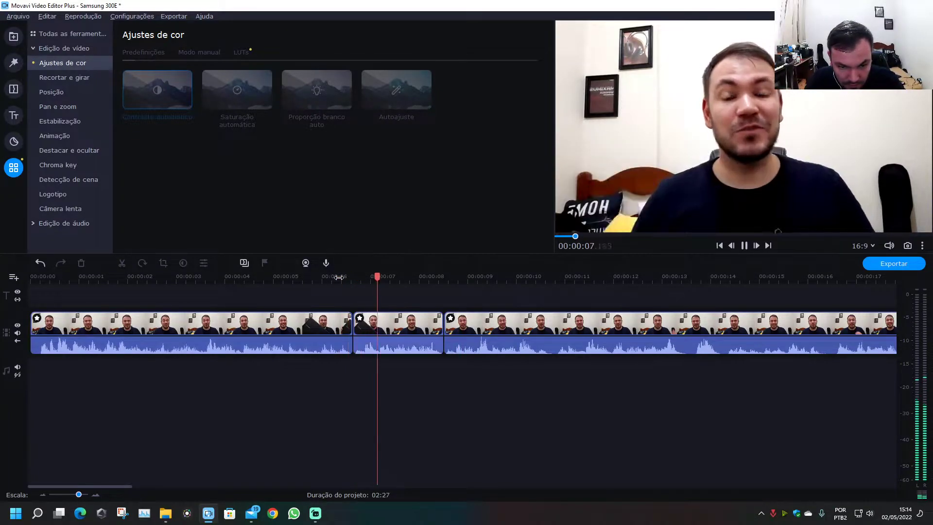
- Undo the pause deletions and all splits, back to a single uncut clip on the timeline
key("ctrl+z")
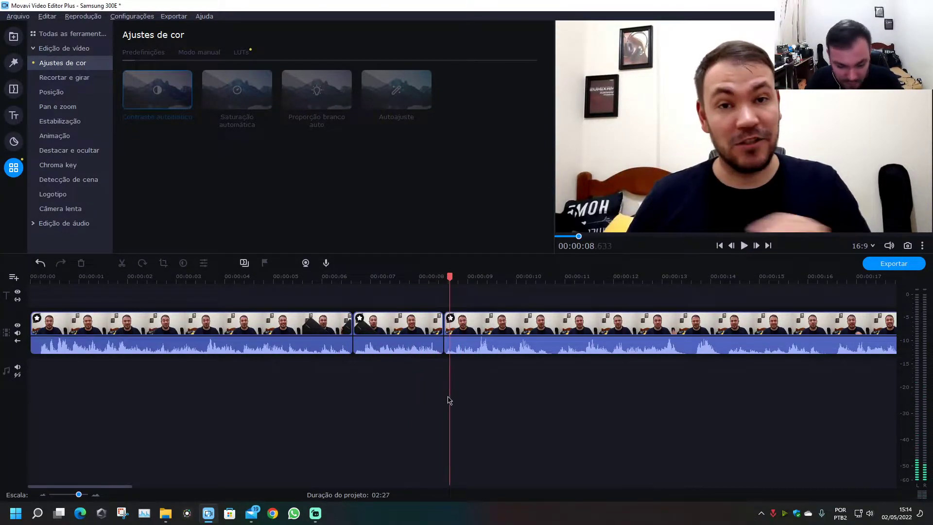
key("ctrl+z")
key("ctrl+z")
key("ctrl+z")
key("ctrl+z")
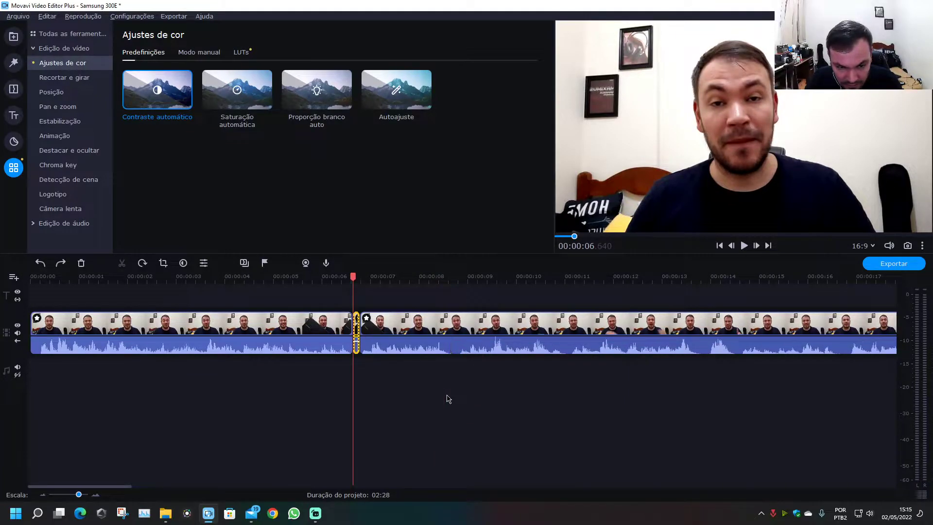
left_click(388, 394)
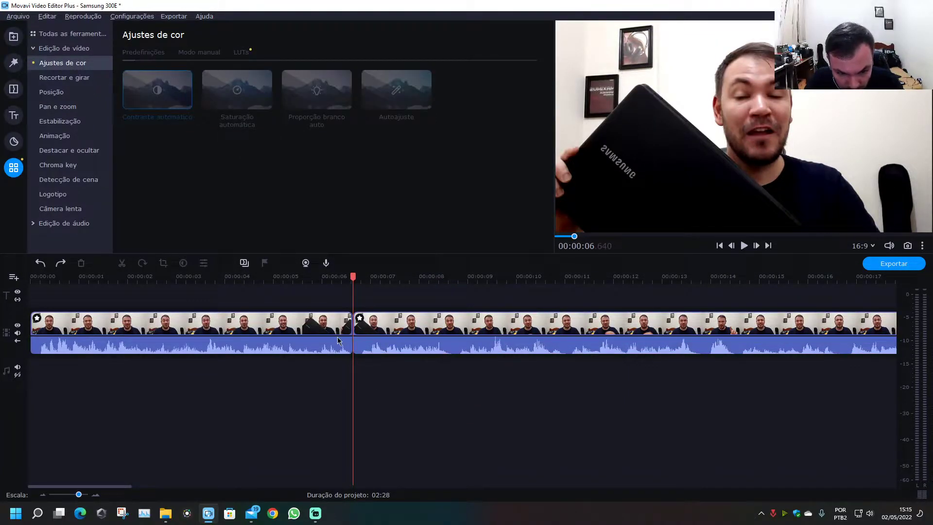
key("ctrl+z")
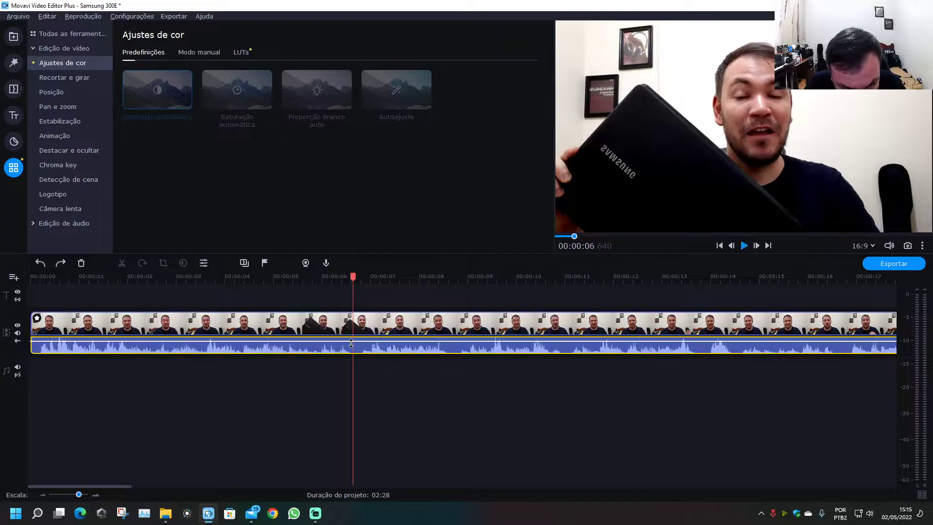
- Split the clip at about 6.52 and 6.77 seconds around the laptop pause and play back that section
left_click(344, 322)
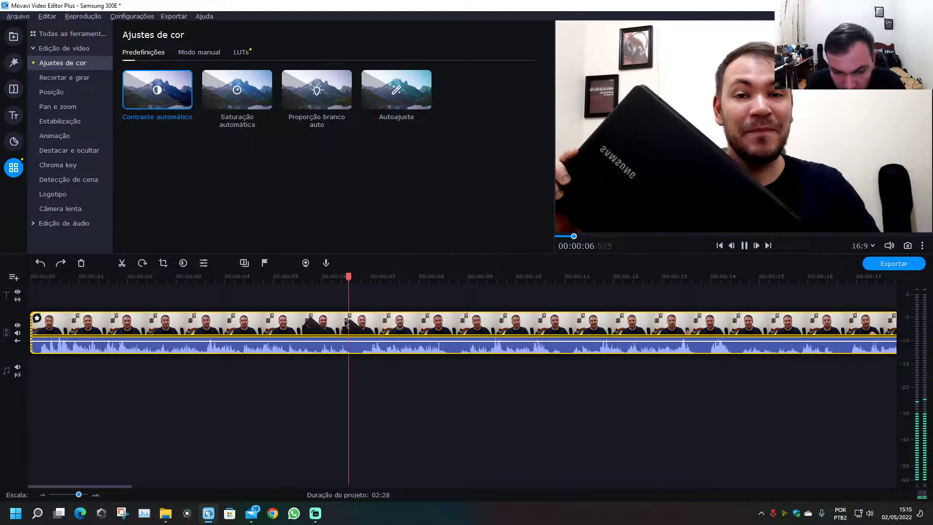
key("space")
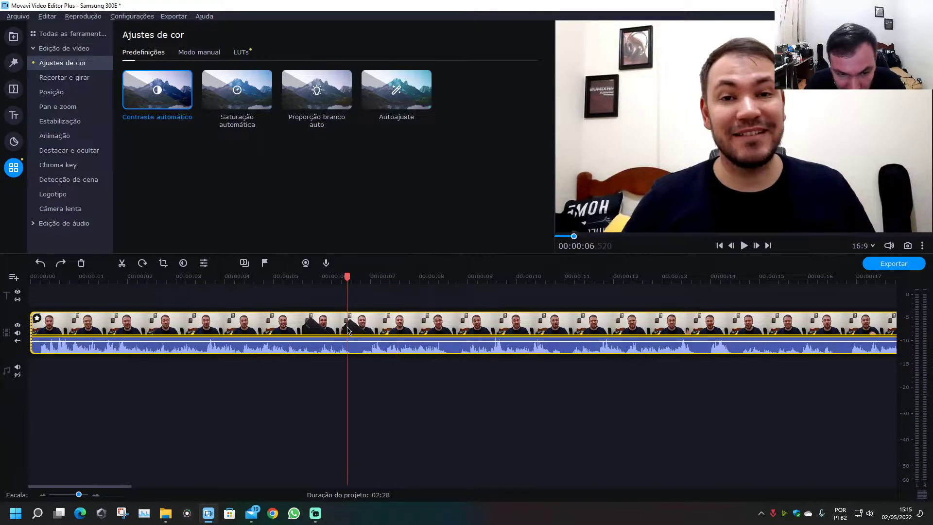
key("ctrl+b")
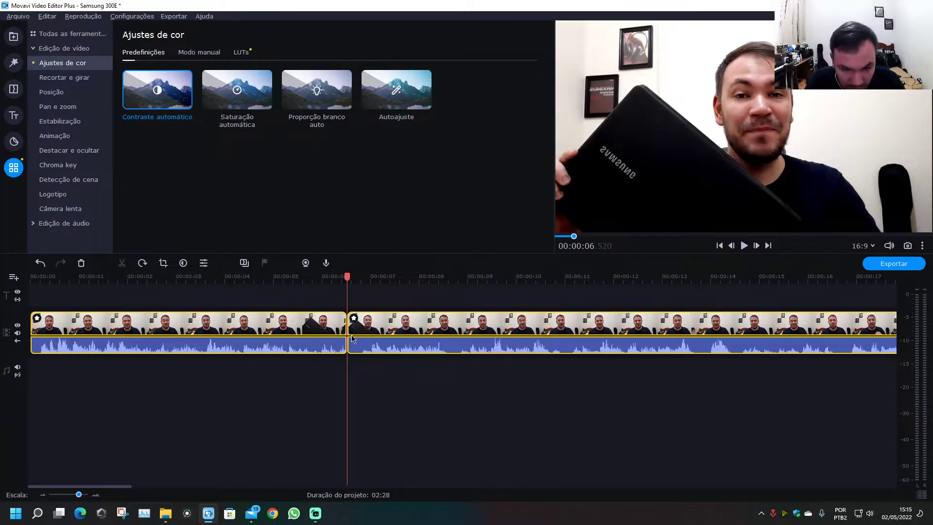
left_click(352, 347)
key("ctrl+b")
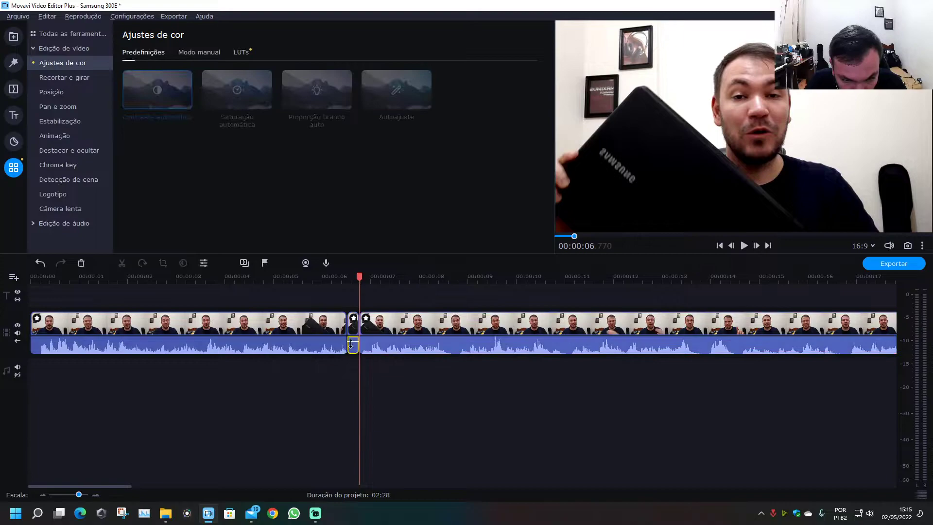
key("space")
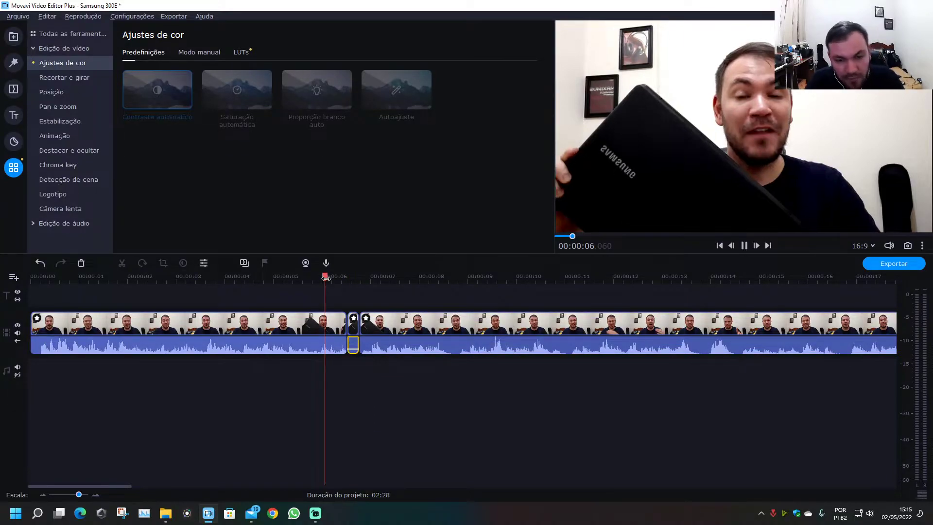
key("space")
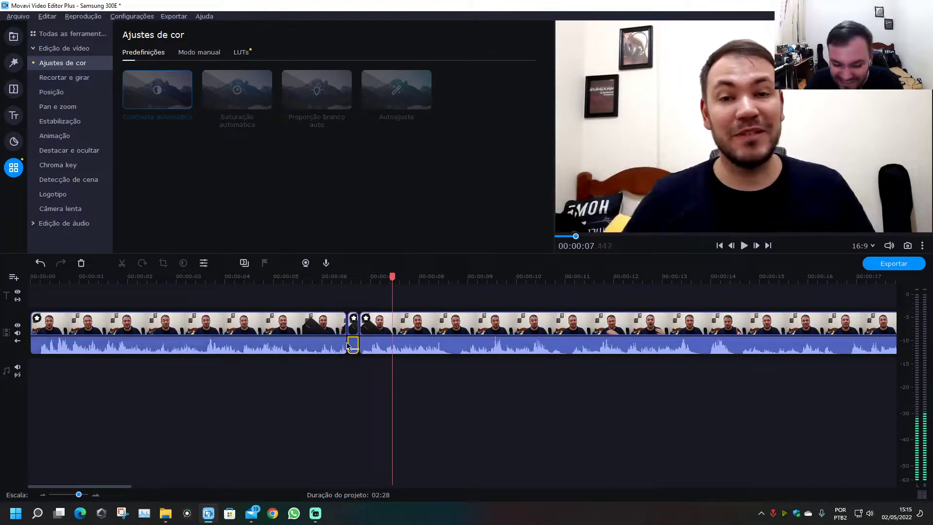
- Undo the two splits around the laptop pause near 6.5 seconds
left_click(372, 390)
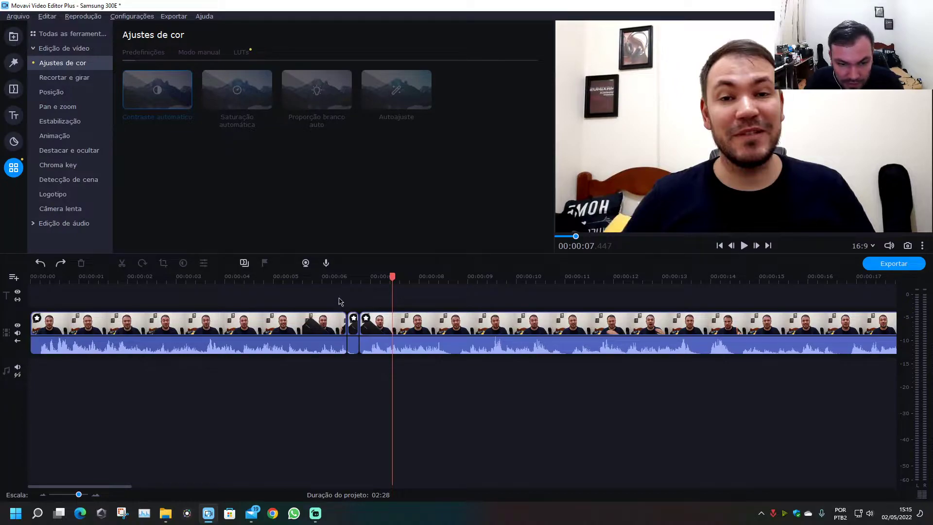
left_click(353, 330)
key("Delete")
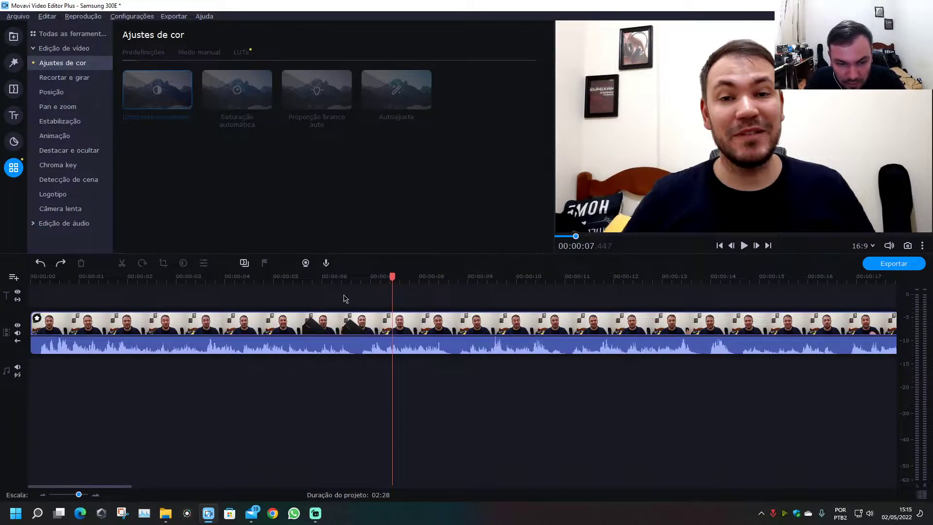
- Play the clip from about 6.4 seconds onward, and split it at about 23.35 and 23.55 seconds around the short pause
left_click(340, 277)
key("space")
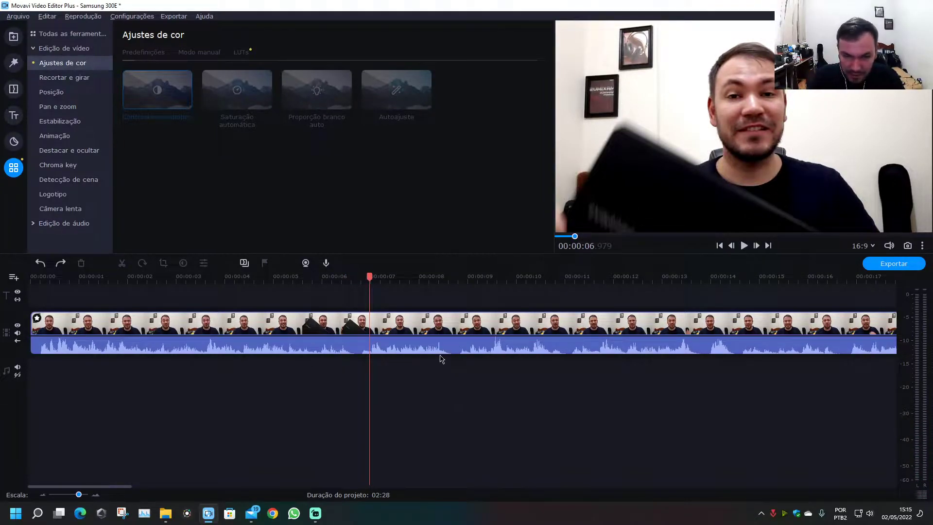
left_click(437, 277)
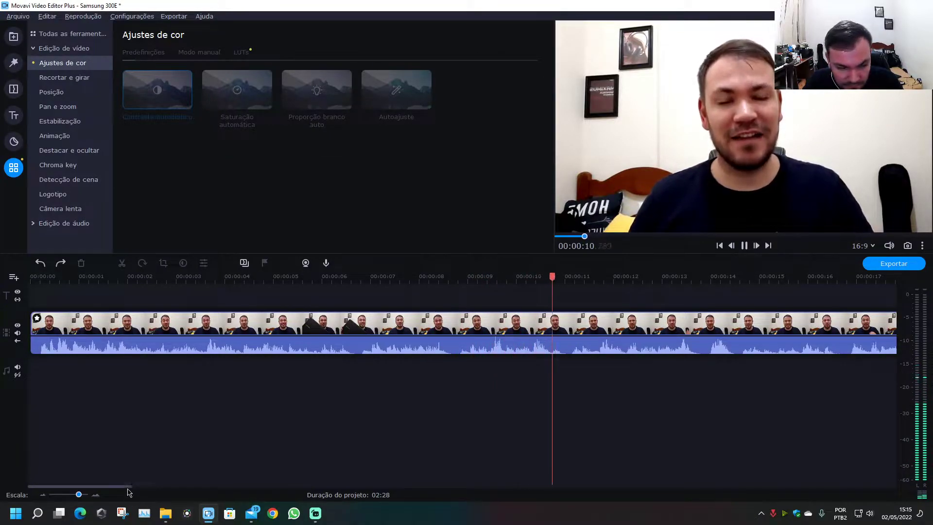
left_click_drag(123, 486, 209, 495)
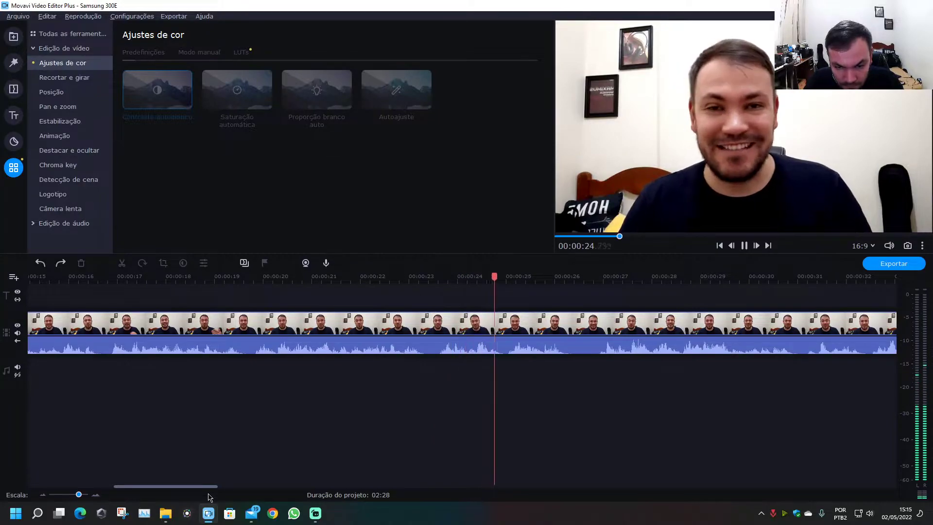
key("space")
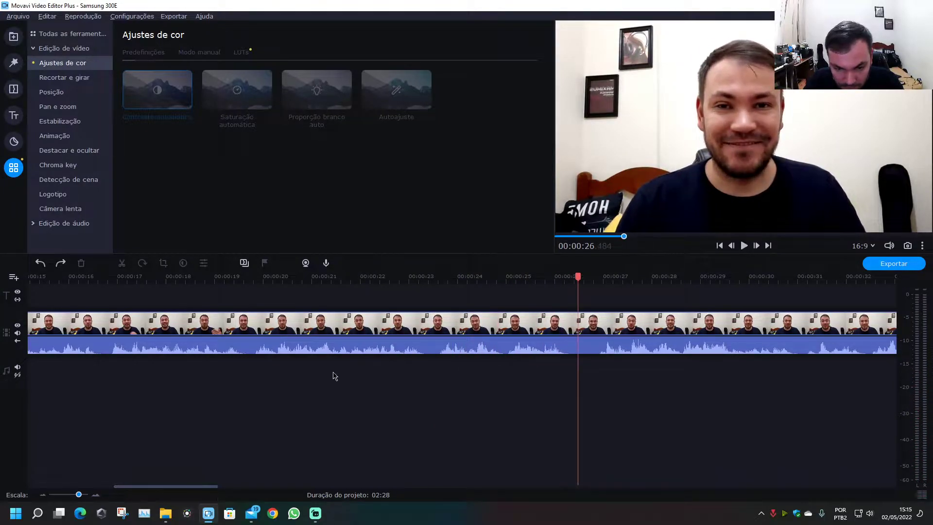
left_click(427, 326)
key("ctrl+b")
left_click(437, 276)
key("ctrl+b")
- Split the clip at 26.23 seconds and again at about 26.76 seconds to isolate the pause in between
left_click(565, 282)
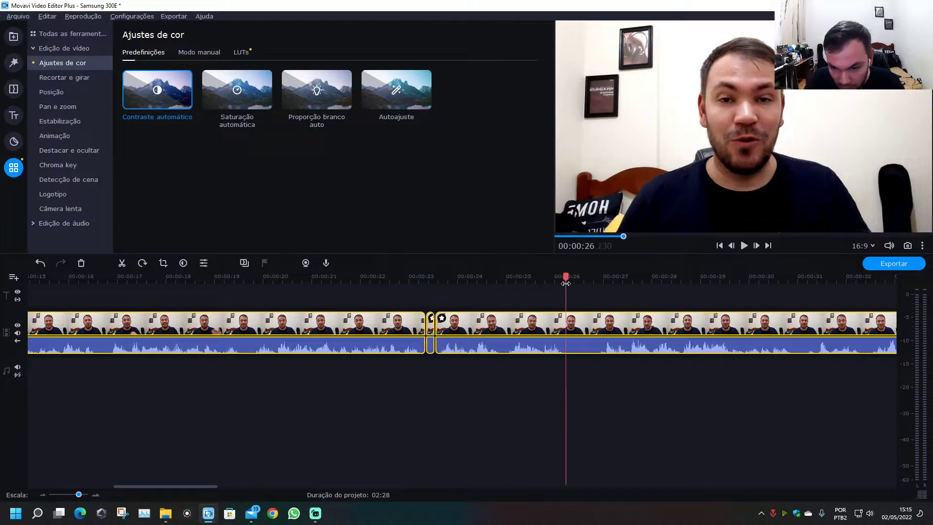
key("ctrl+b")
left_click_drag(566, 283, 598, 281)
key("ctrl+b")
- Delete the isolated pauses near 26.5 and 23.4 seconds and play back across both joins
left_click(592, 335)
left_click(592, 335)
key("Delete")
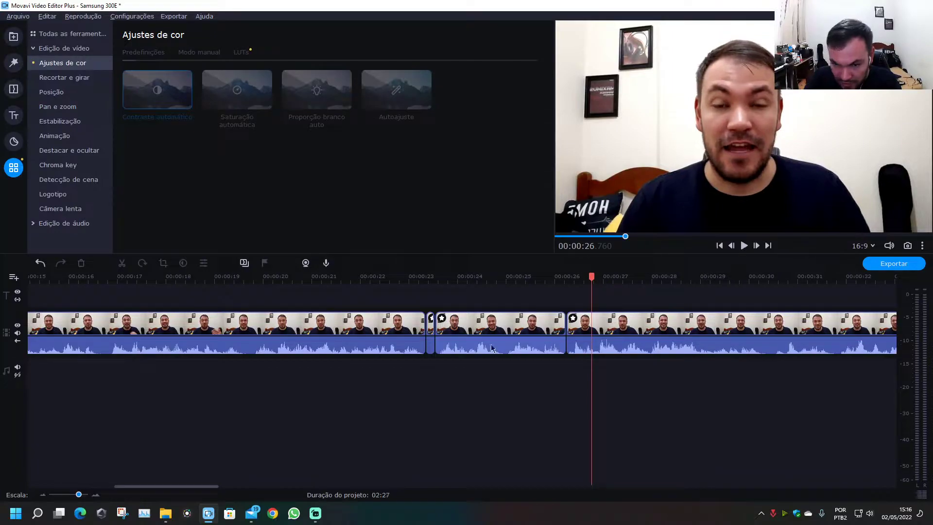
left_click(429, 330)
key("Delete")
left_click(409, 285)
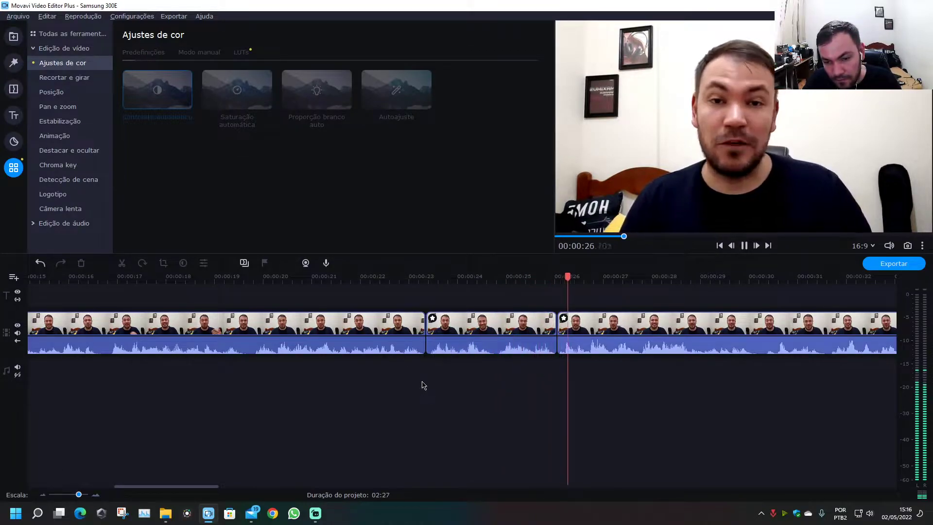
key("space")
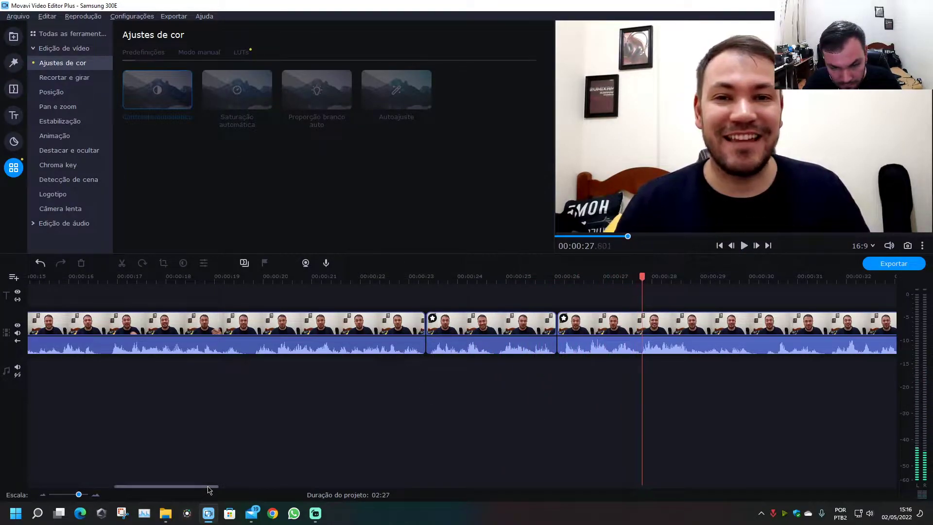
- Trim the start of the clip that begins at about 26.05 seconds by about 0.1 seconds and play back the join
left_click_drag(210, 486, 238, 486)
key("space")
key("space")
left_click(332, 332)
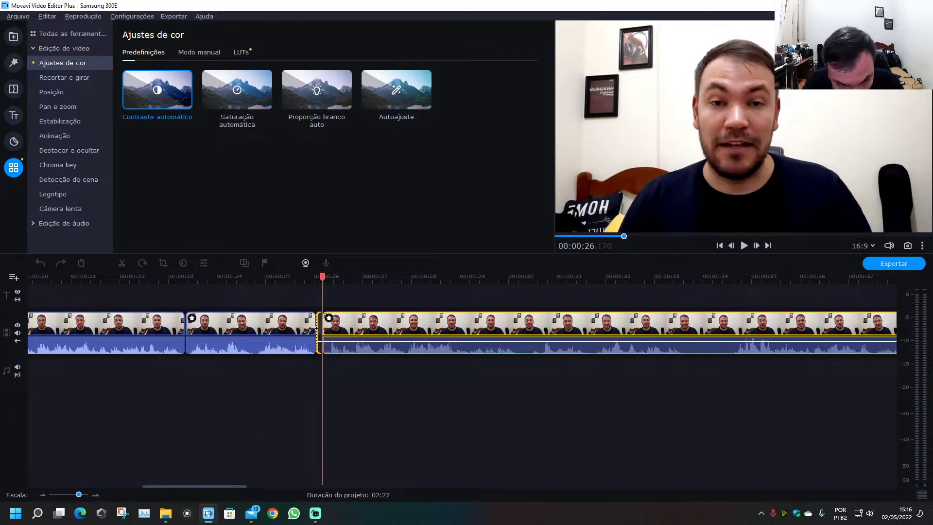
left_click_drag(312, 329, 315, 332)
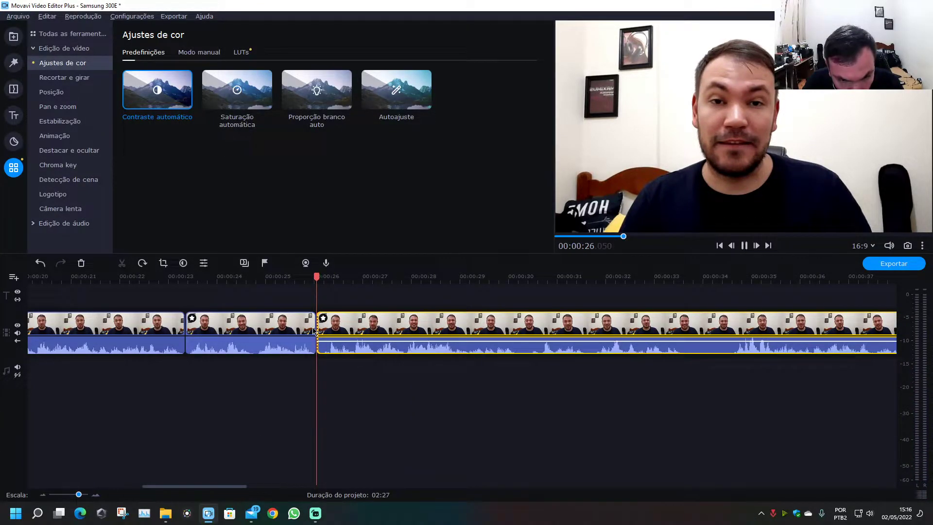
left_click(282, 277)
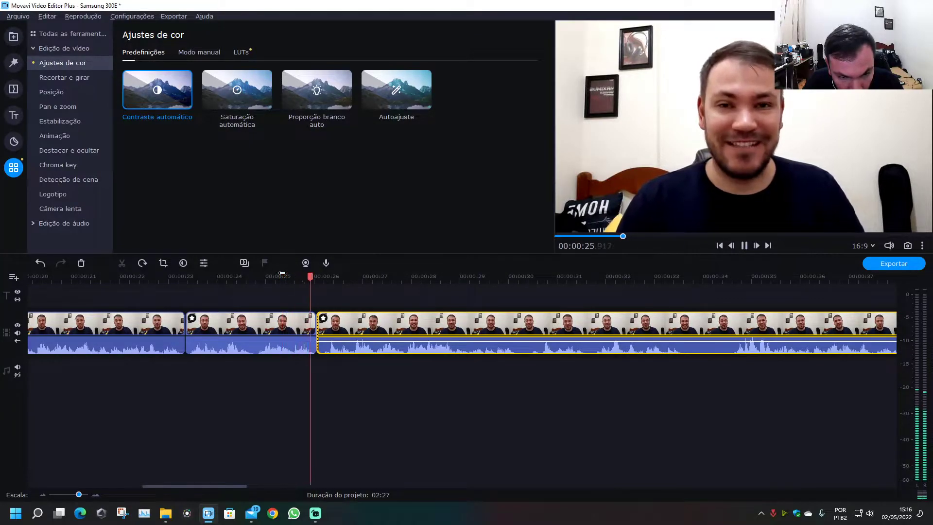
- Split the clip at about 30.2, 30.4, 31.6 and 31.74 seconds to isolate two short pauses
left_click_drag(239, 487, 261, 488)
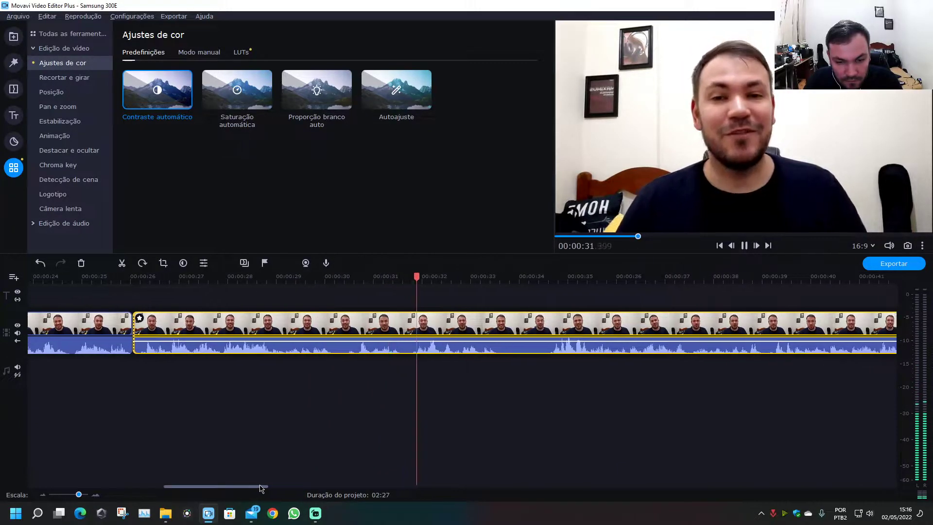
key("space")
left_click(337, 333)
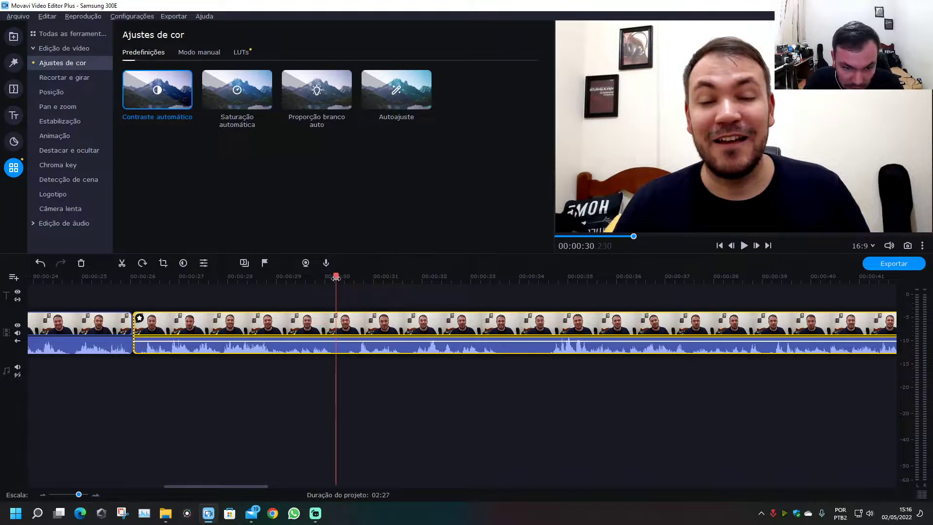
key("ctrl+b")
left_click_drag(333, 275, 409, 276)
key("ctrl+b")
key("ctrl+b")
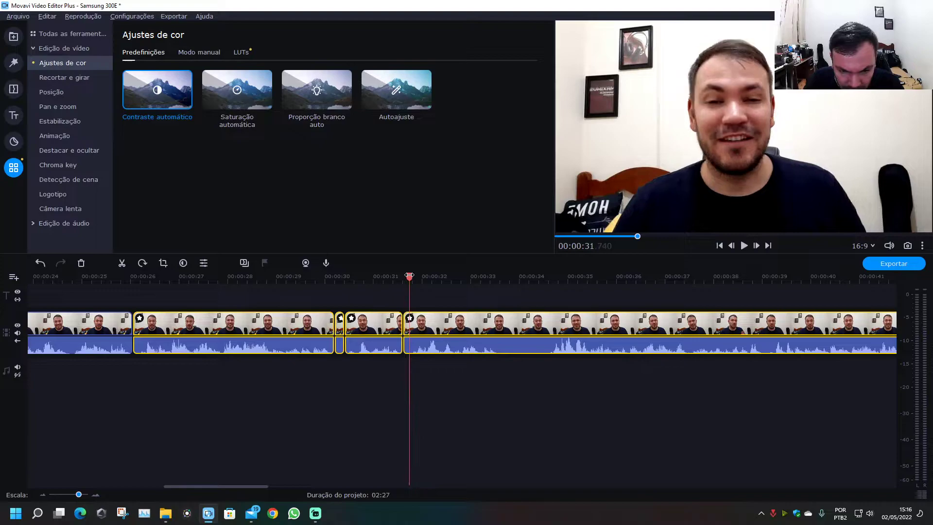
key("ctrl+b")
- Delete the two isolated pause segments near 30.3 and 31.7 seconds
left_click(339, 332)
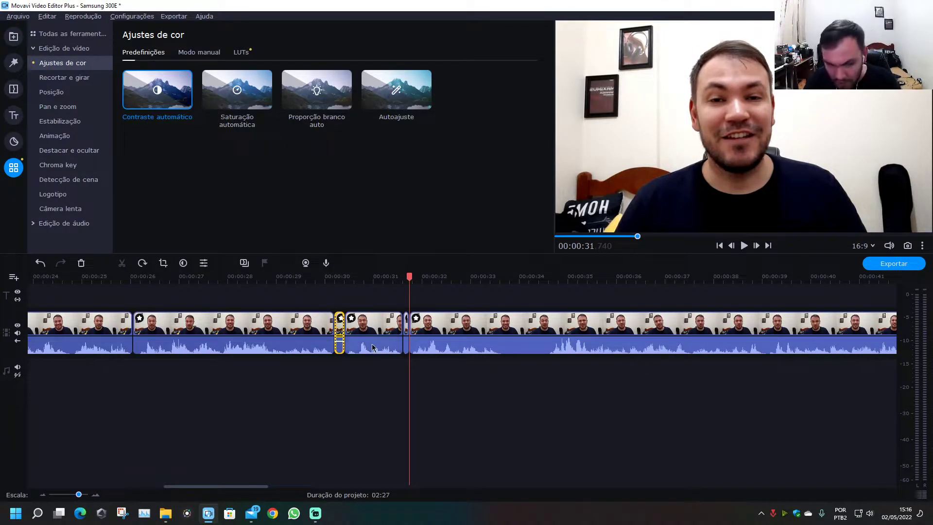
key("Delete")
left_click(396, 337)
key("Delete")
- Play the video from 31.2 seconds across the new join and split the clip at 33.4 seconds
left_click(383, 275)
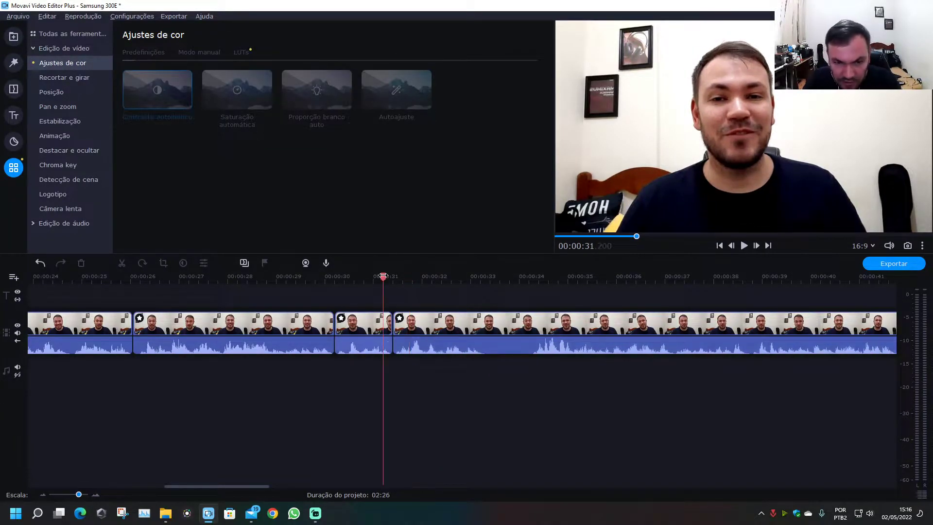
key("space")
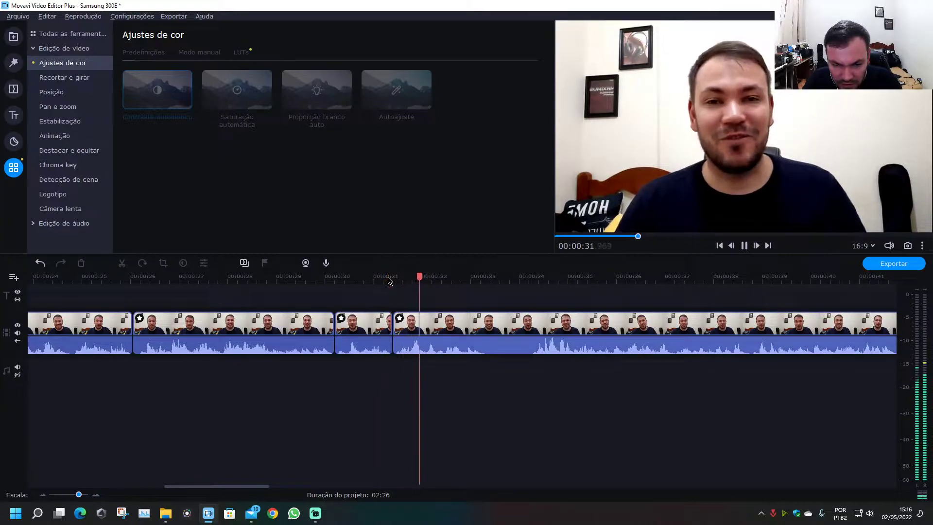
left_click(491, 326)
key("ctrl+b")
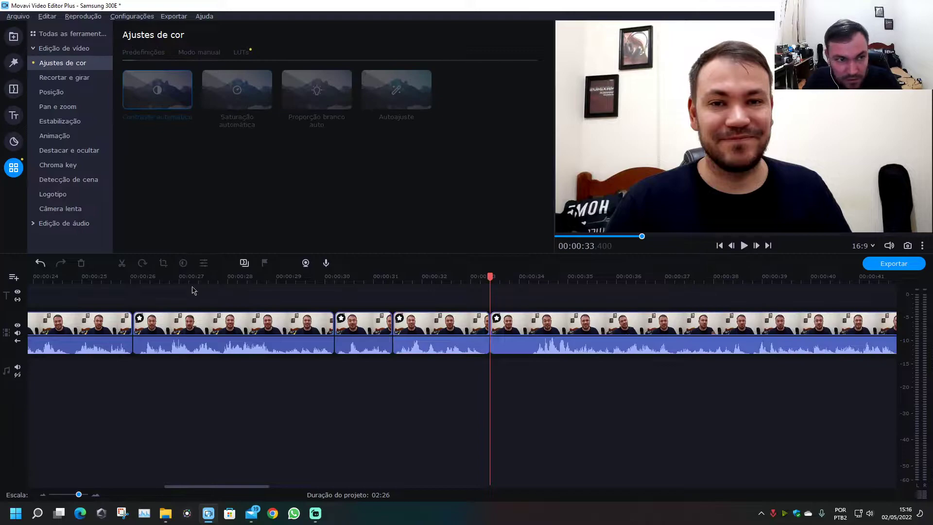
- Import Nova Vinheta Curta.mp4 from the Vídeos > Vinhetas folder and insert it into the video track at the 33.4-second split
left_click(13, 37)
right_click(301, 167)
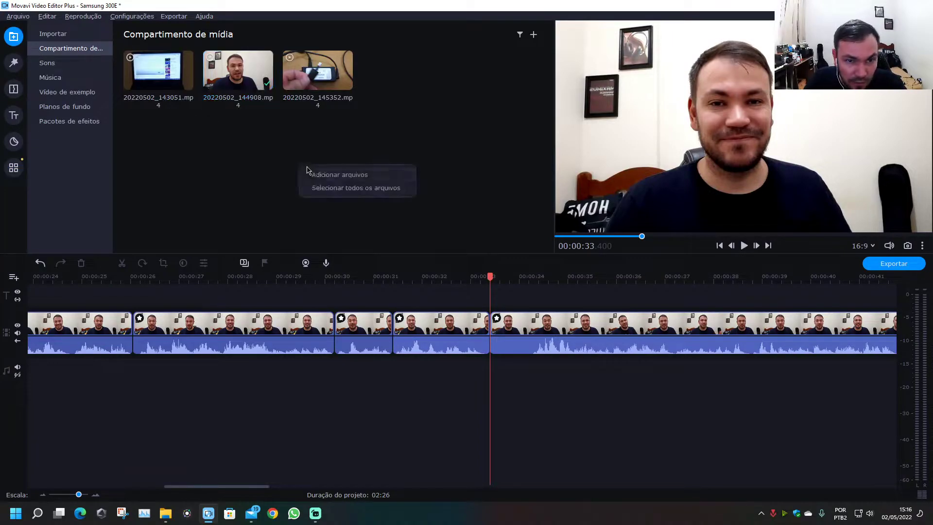
left_click(331, 176)
left_click(190, 40)
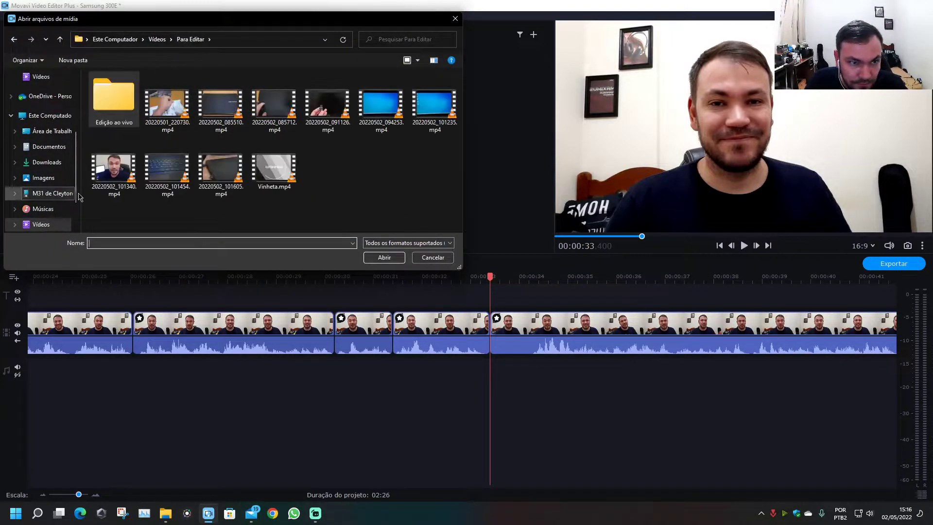
left_click(157, 39)
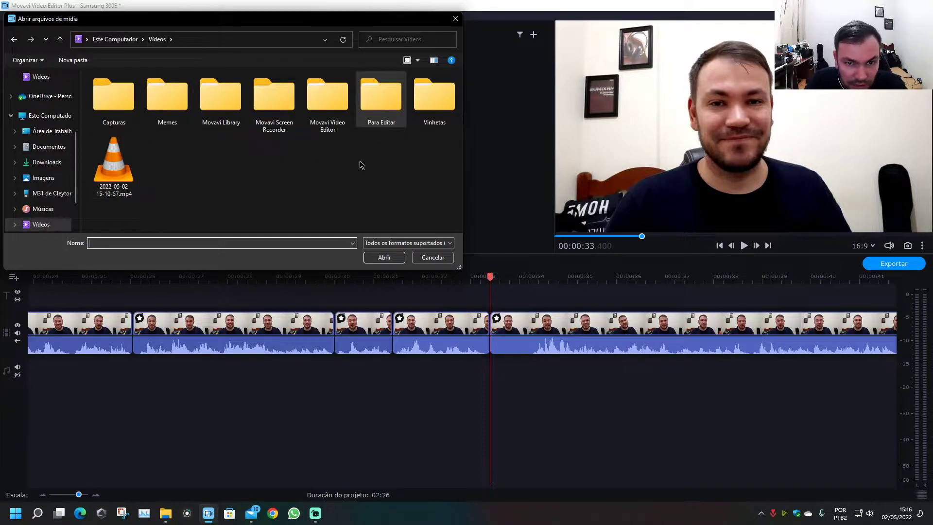
double_click(414, 127)
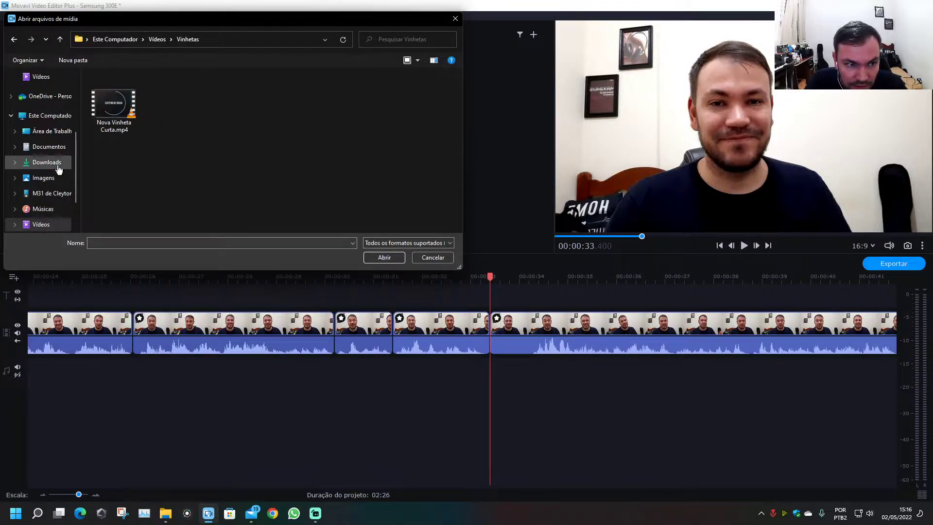
double_click(125, 120)
left_click_drag(388, 88, 517, 335)
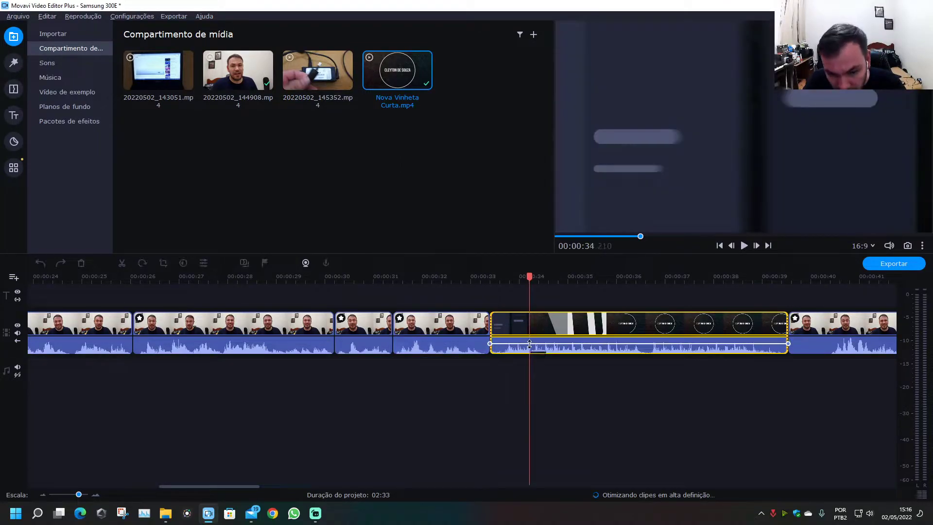
- Lower the Nova Vinheta Curta clip's volume to 43% while playing back the join before it
left_click(438, 275)
key("space")
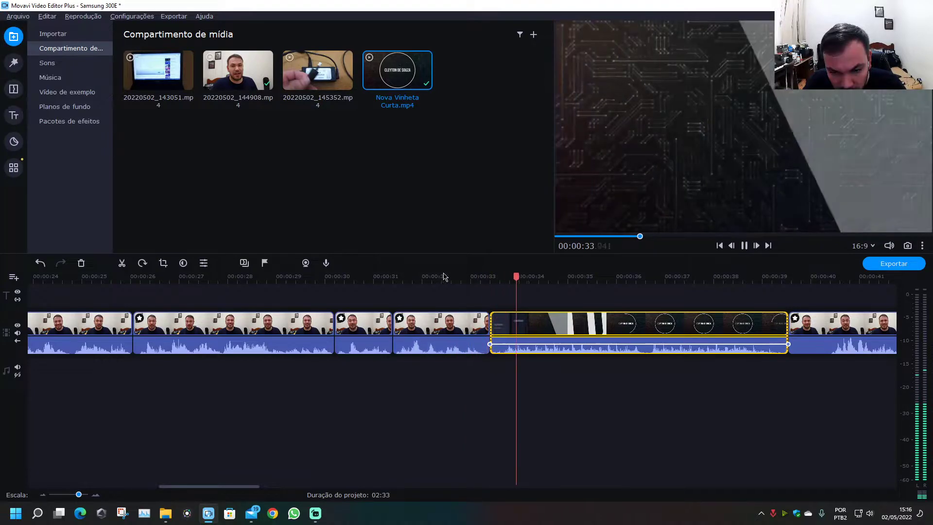
left_click_drag(576, 344, 540, 345)
left_click(454, 276)
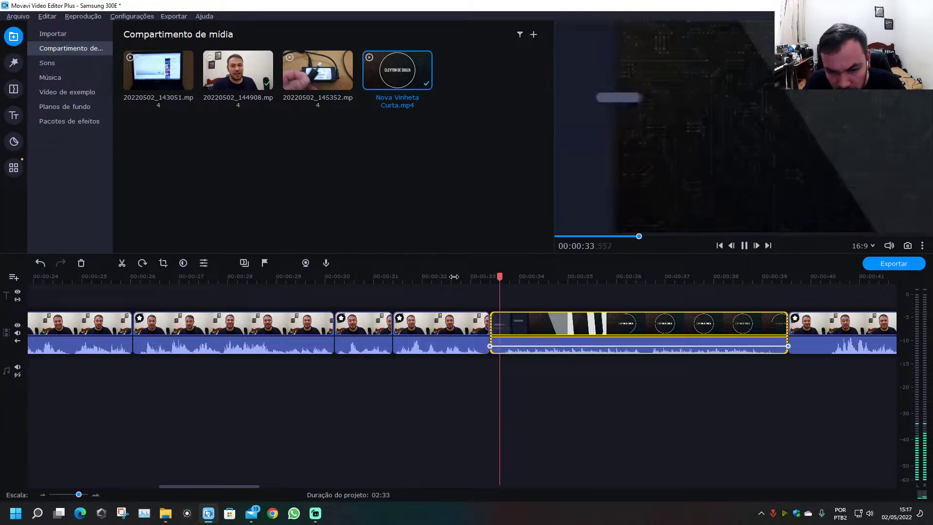
left_click(411, 276)
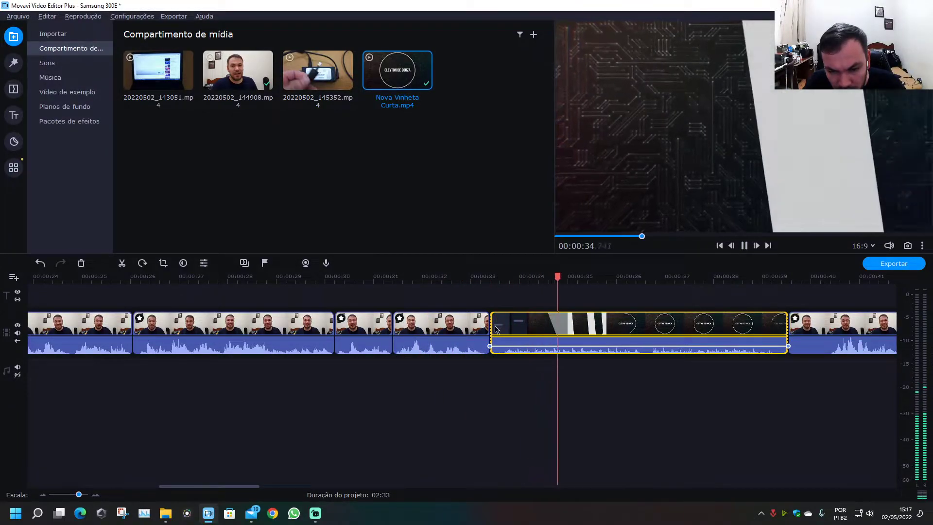
key("space")
left_click(570, 347)
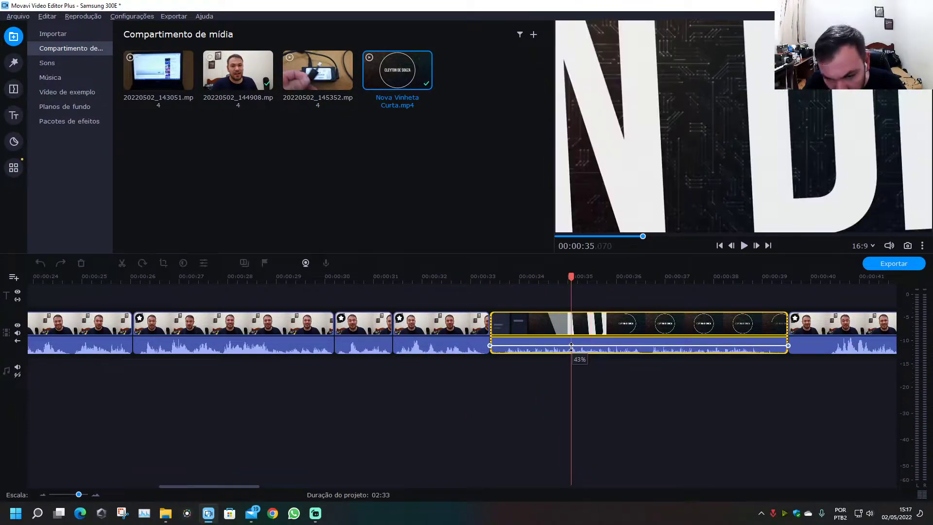
- Add the Dark whoosh → transition from the My channel collection at both ends of the Nova Vinheta Curta clip
left_click(15, 88)
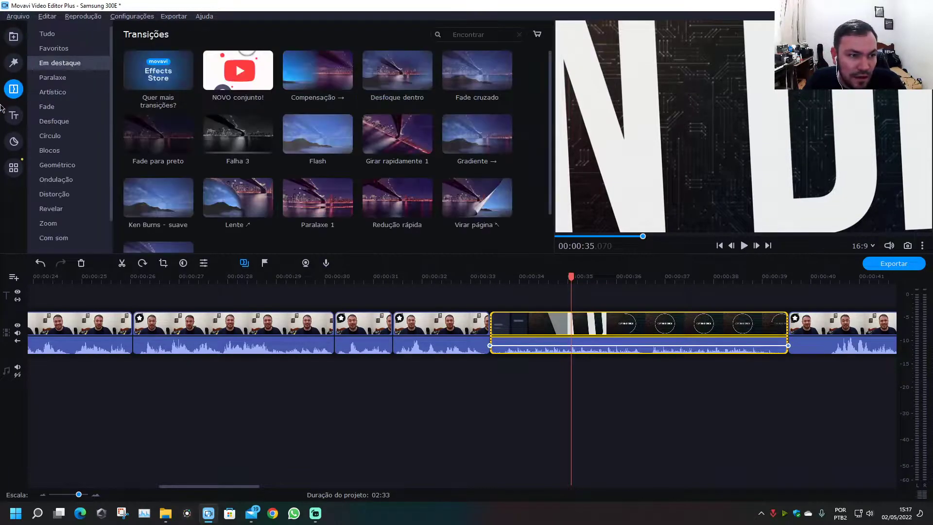
left_click(16, 169)
left_click(12, 94)
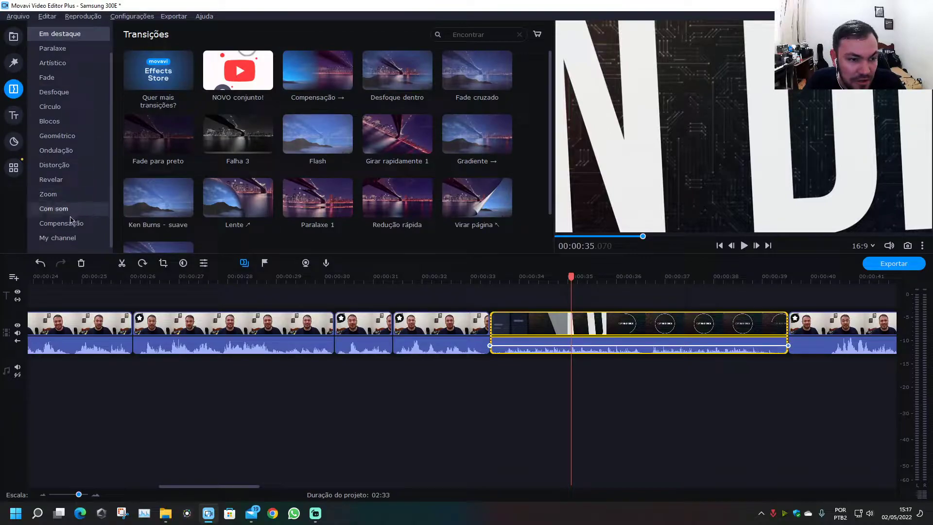
left_click(57, 238)
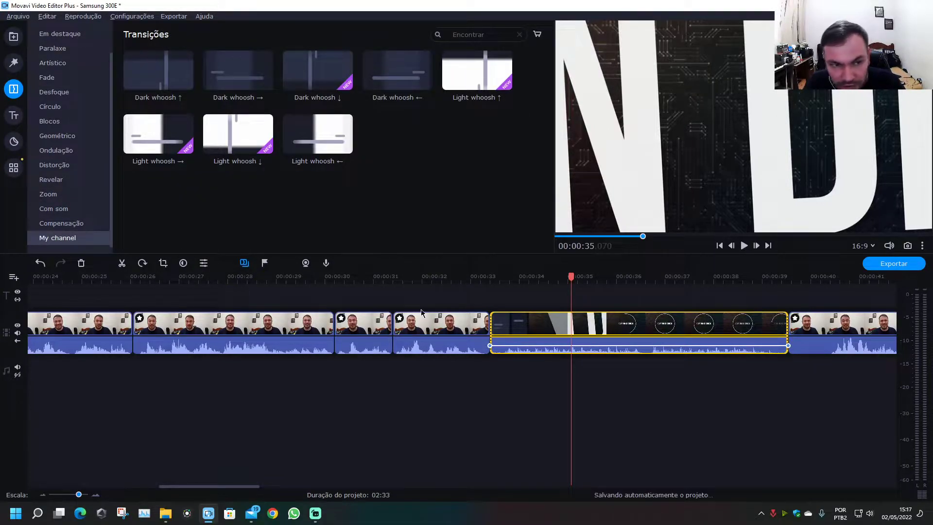
mouse_move(257, 100)
left_mouse_down()
mouse_move(539, 239)
mouse_move(524, 360)
mouse_move(289, 122)
mouse_move(658, 163)
mouse_move(810, 327)
left_mouse_up()
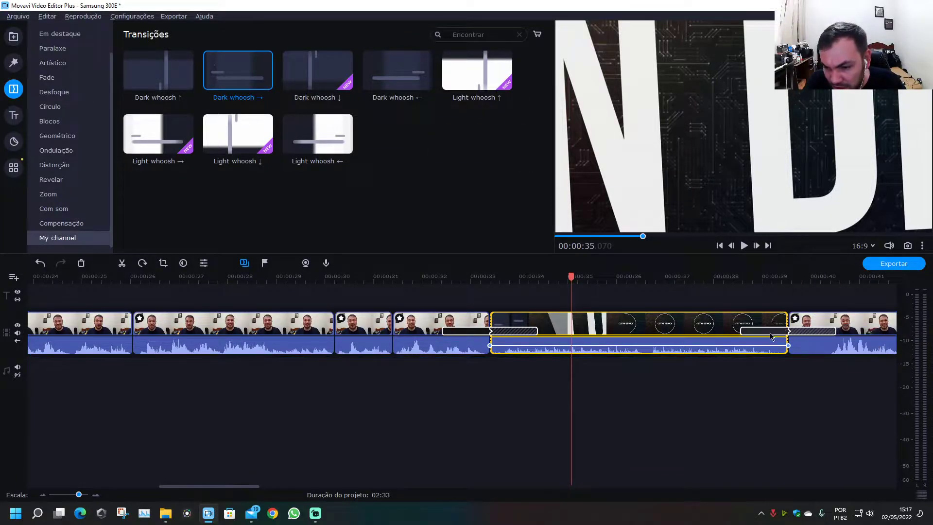
- Set the Dark whoosh transition's duration to 01:000 seconds and apply it to all clips
double_click(509, 332)
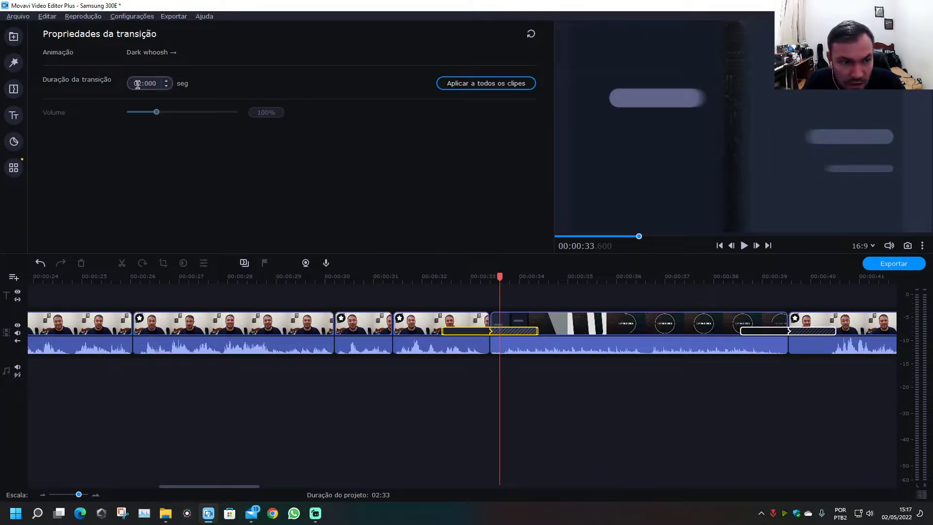
type("01")
left_click(456, 87)
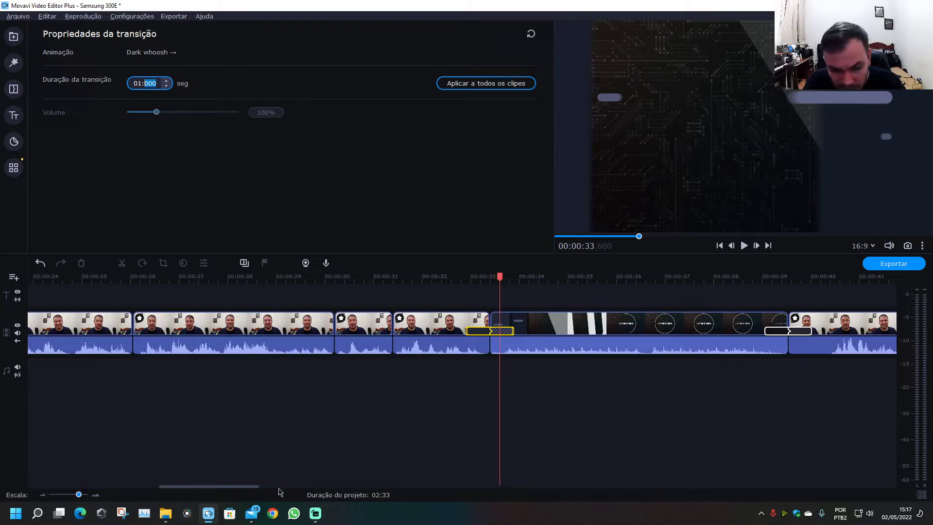
- Trim the start of the talking clip after the intro by about 0.6 seconds and play back the transition into it
left_click_drag(246, 490, 286, 488)
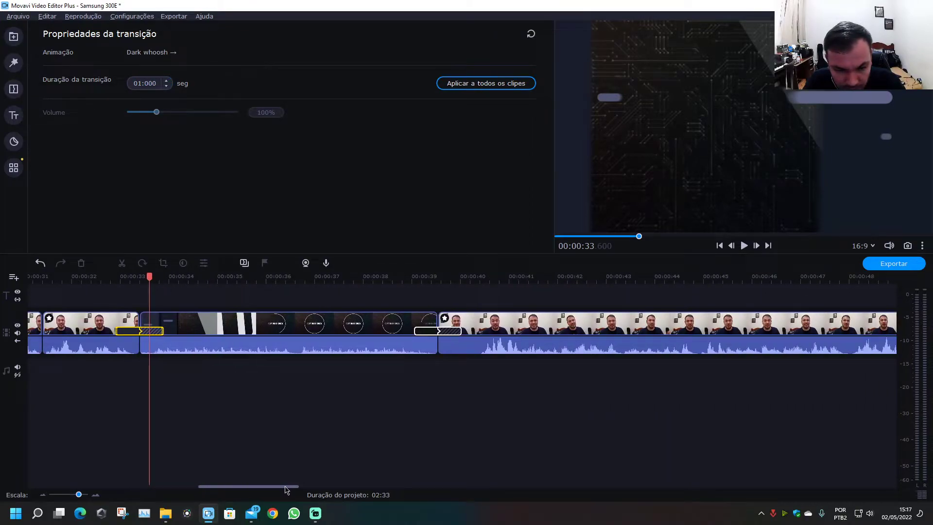
left_click(462, 343)
left_click(444, 319)
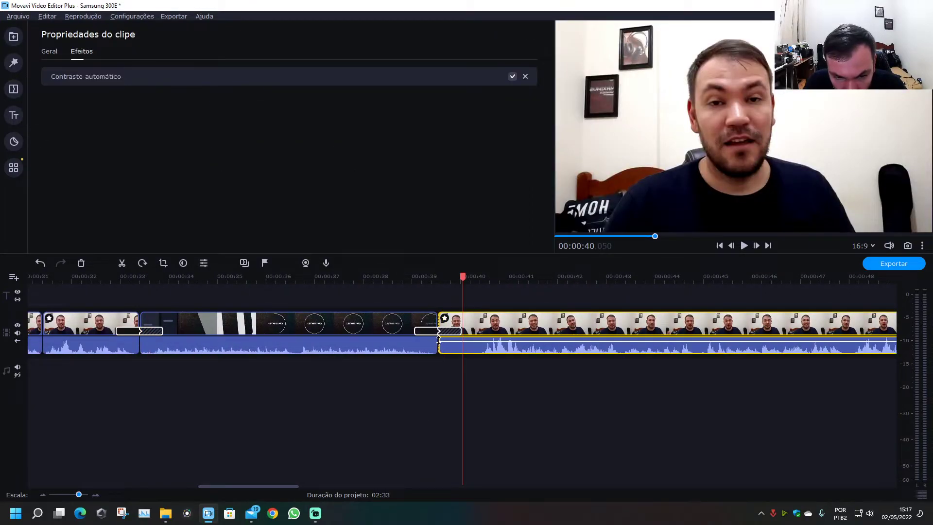
left_click_drag(440, 338, 471, 338)
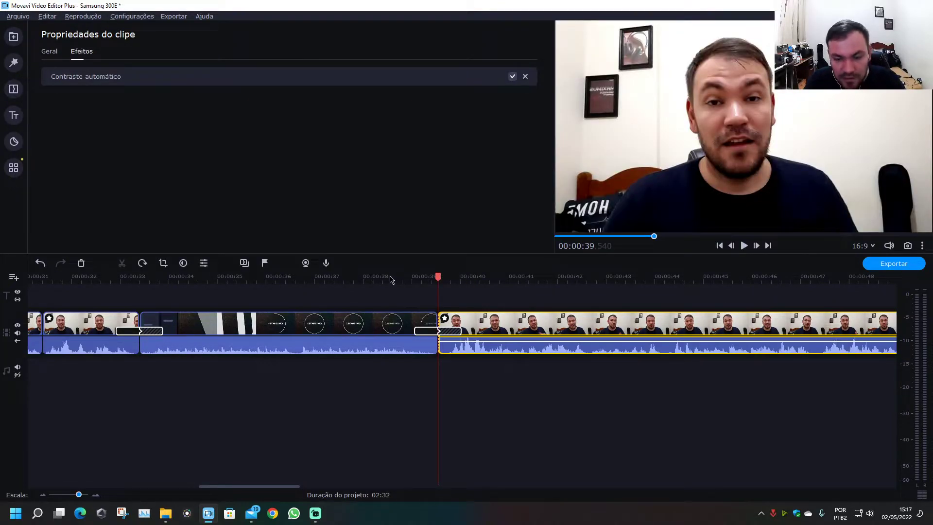
left_click(383, 276)
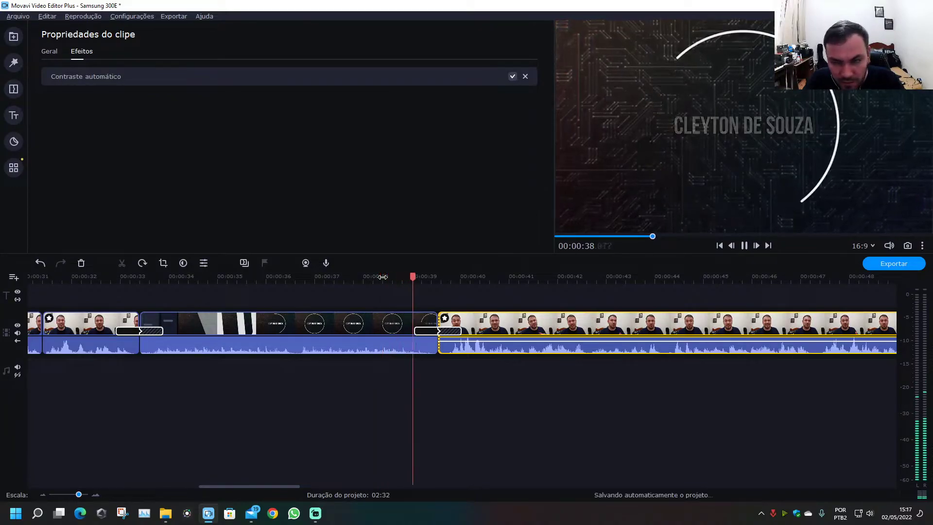
key("space")
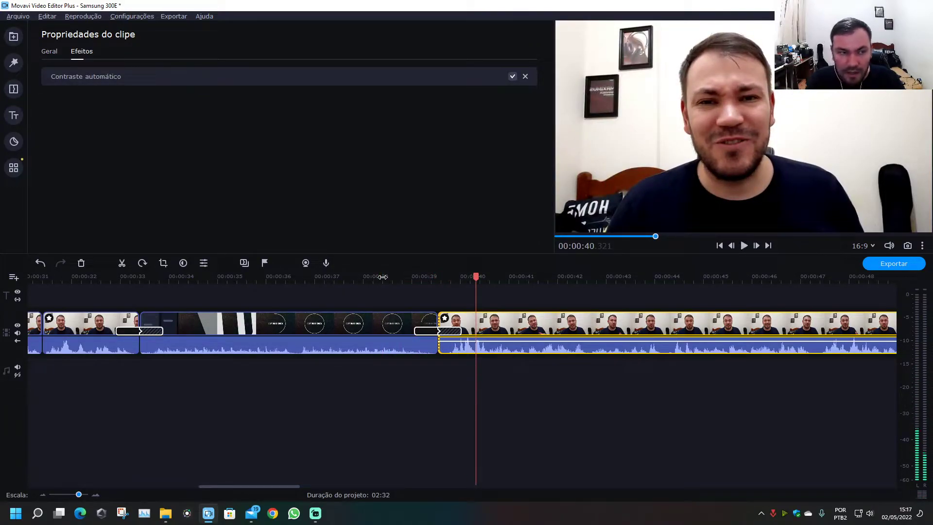
- Insert 20220502_143051.mp4 from the media bin into the video track directly after the intro clip
left_click(14, 36)
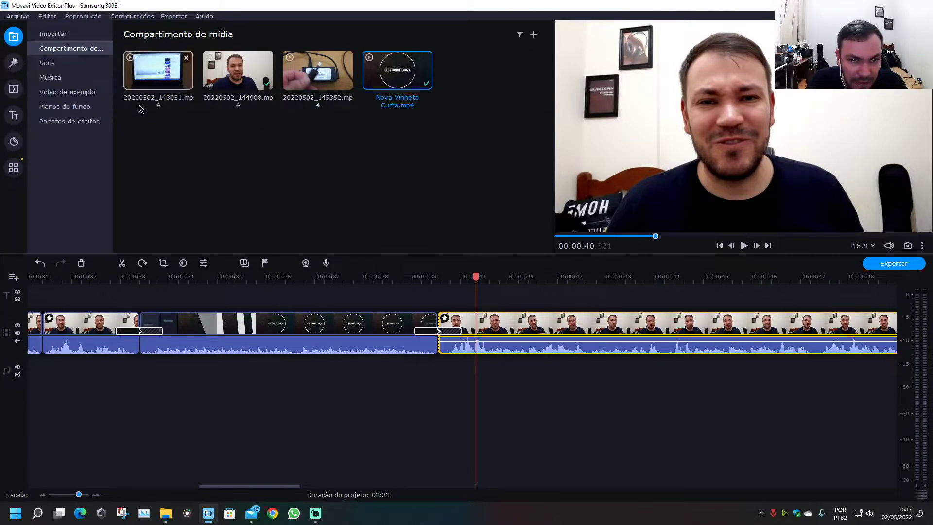
left_click_drag(163, 93, 171, 100)
left_click_drag(459, 345, 458, 345)
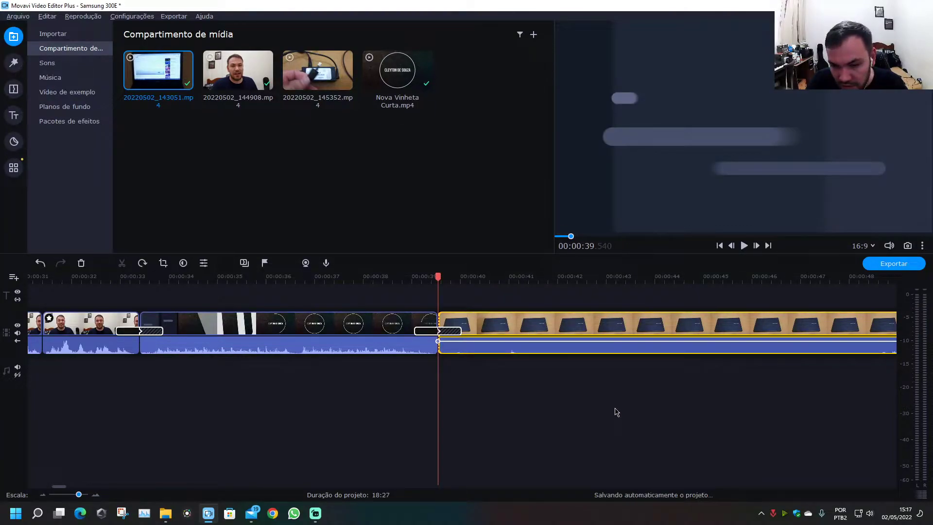
- Trim the start of the 20220502_143051.mp4 clip by about 19 seconds and play the video from about 39.1 seconds
scroll(614, 417, "down", 5)
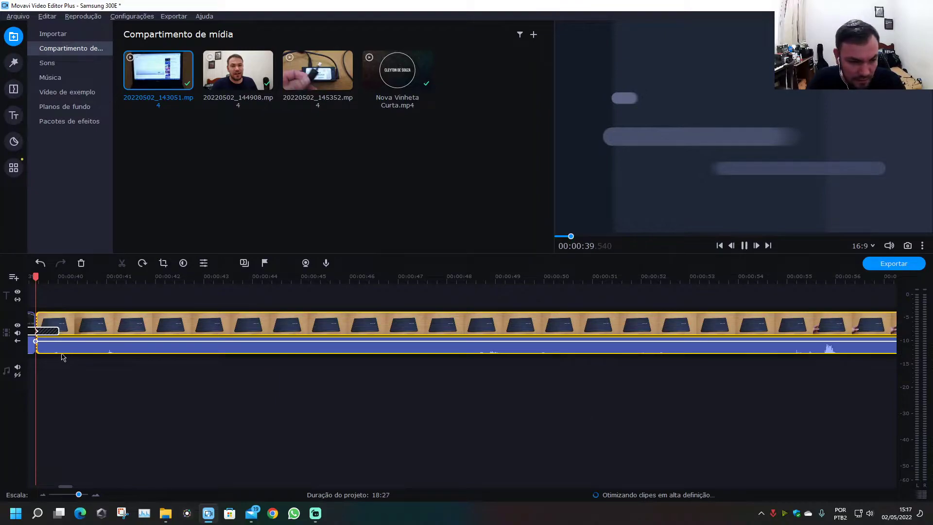
left_click_drag(37, 321, 845, 317)
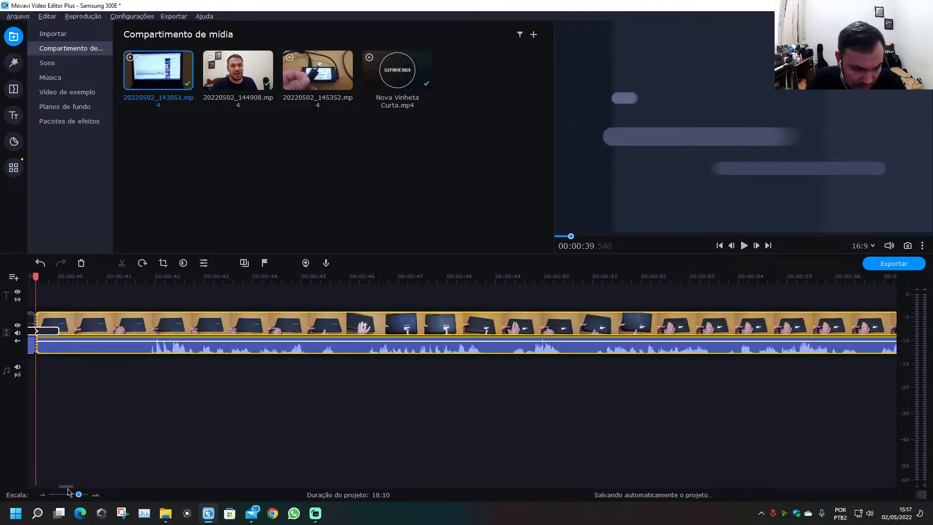
left_click_drag(69, 488, 66, 490)
left_click_drag(226, 318, 329, 325)
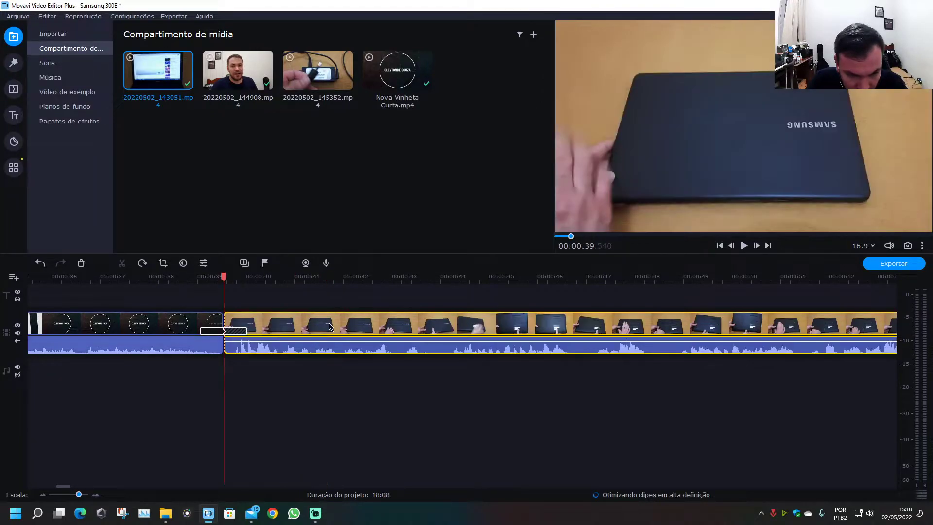
left_click(201, 277)
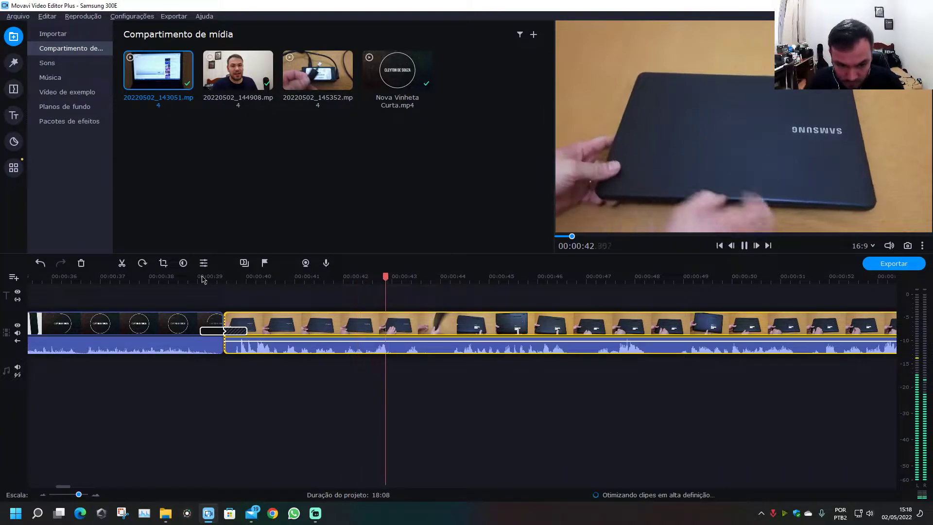
key("space")
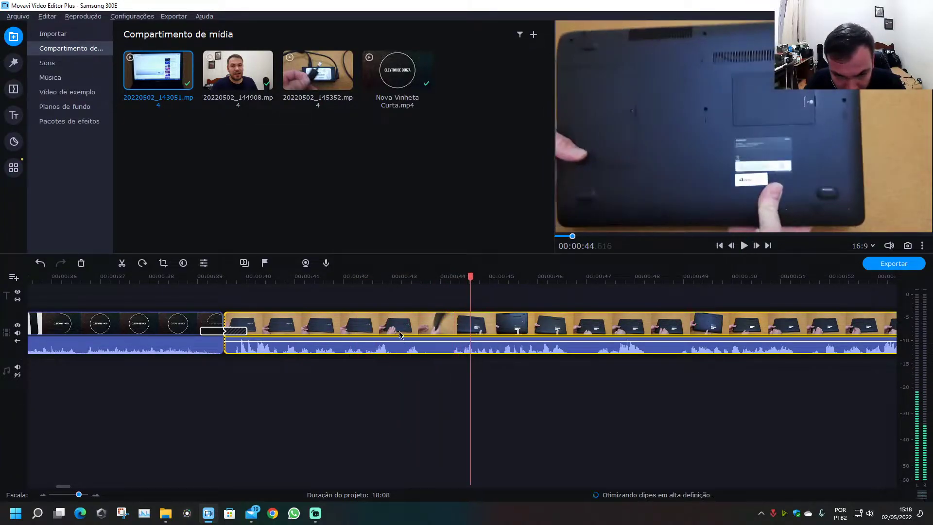
- Try to cut out the short segment of the laptop clip between about 43.08 and 43.65 seconds
key("ctrl+b")
left_click_drag(396, 277, 444, 277)
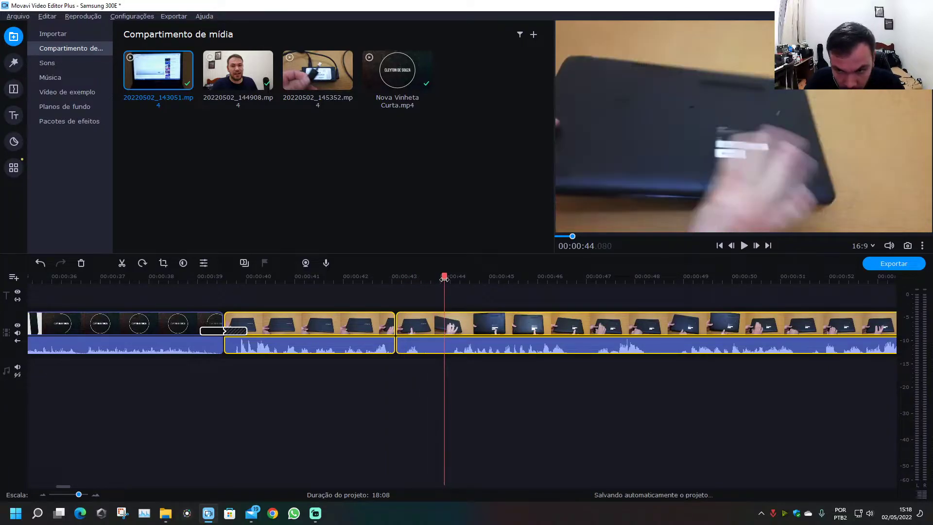
key("ctrl+b")
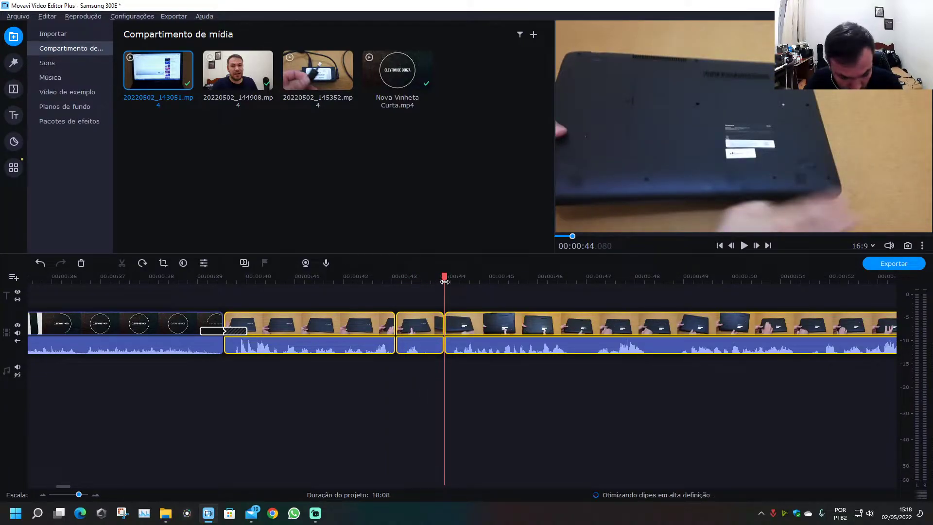
key("ctrl+z")
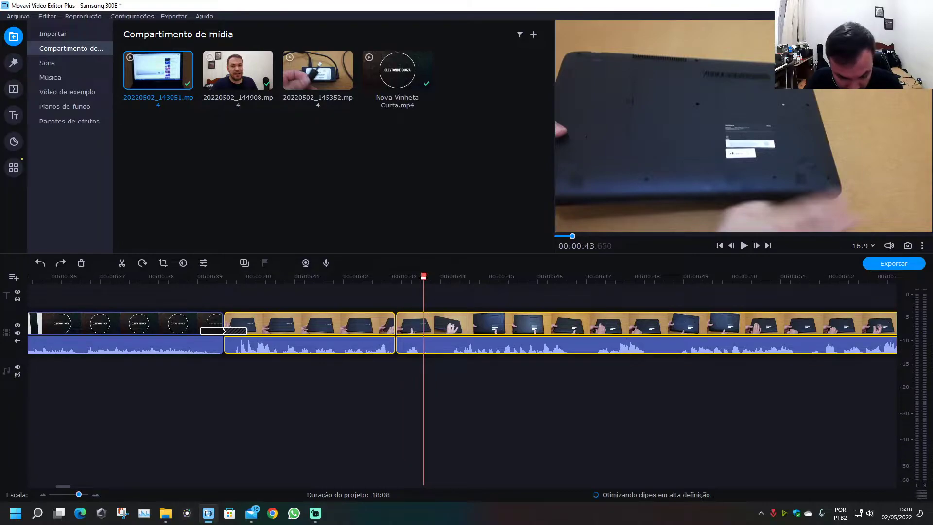
key("ctrl+b")
left_click(406, 326)
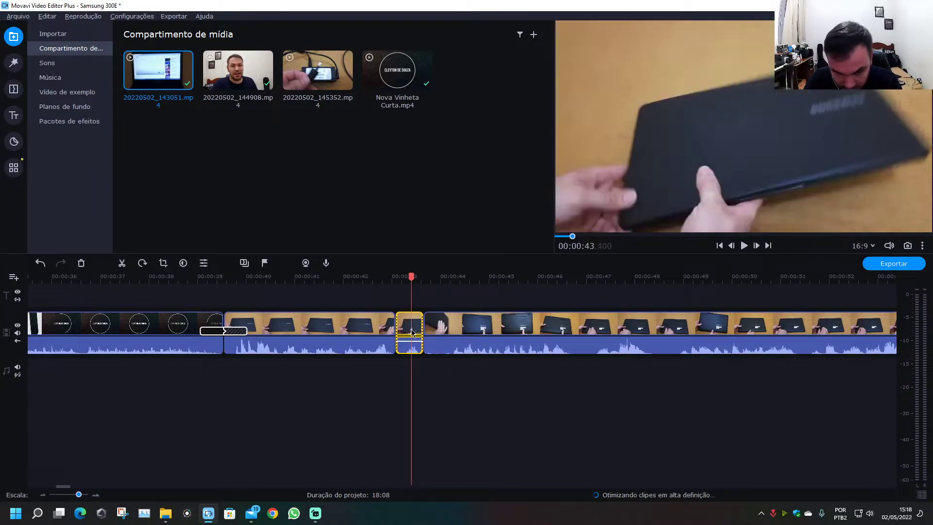
key("Delete")
- Play the new join from about 42.6 seconds and undo the segment's deletion and both splits
left_click(371, 278)
key("space")
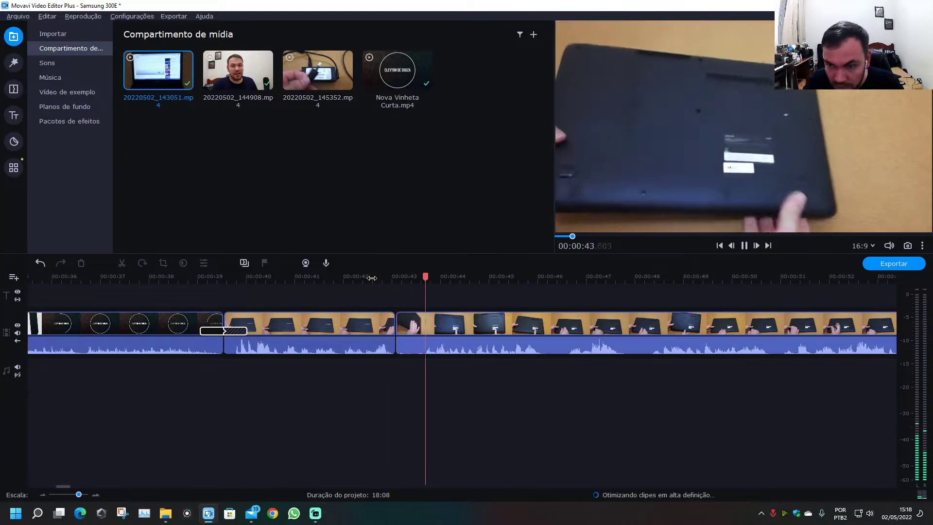
key("space")
key("ctrl+z")
key("Delete")
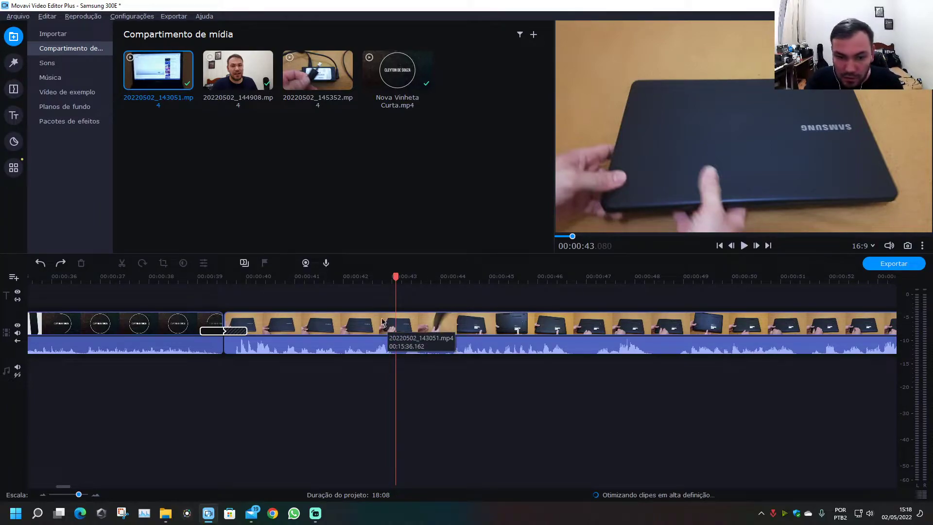
- Play the laptop clip on to about 49.2 seconds to review the footage
key("space")
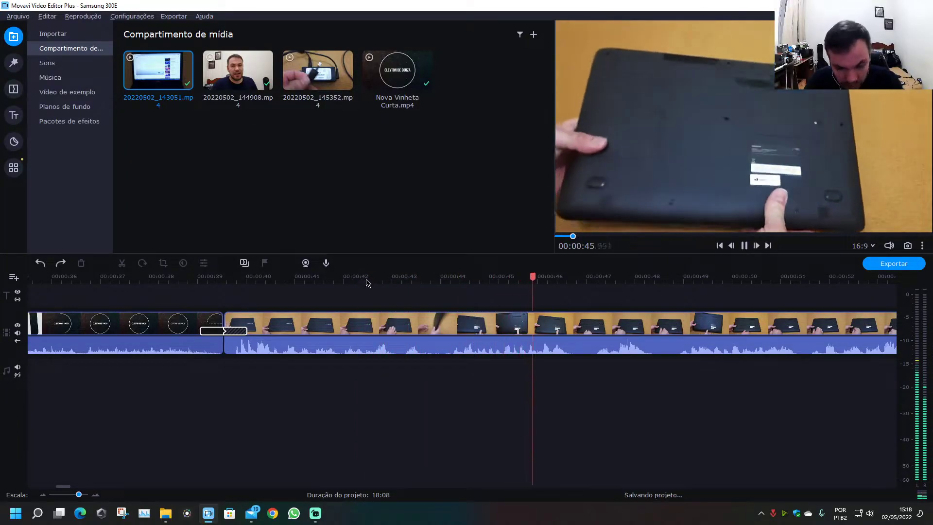
left_click_drag(64, 487, 68, 488)
key("space")
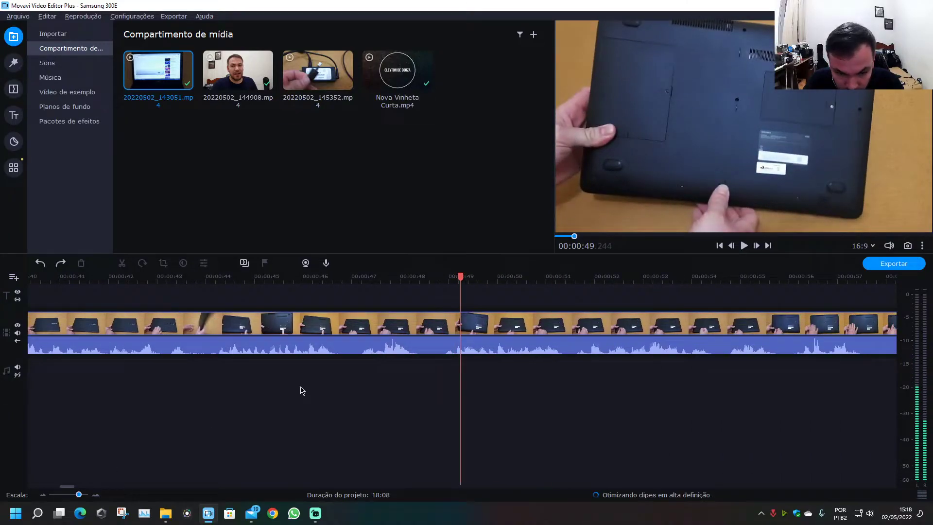
- Cut the two pauses at about 46.8–47.1 and 48.3–48.7 seconds out of the laptop clip
left_click(339, 331)
key("ctrl+b")
left_click_drag(339, 276, 461, 284)
key("ctrl+b")
key("ctrl+b")
key("ctrl+b")
left_click(426, 323)
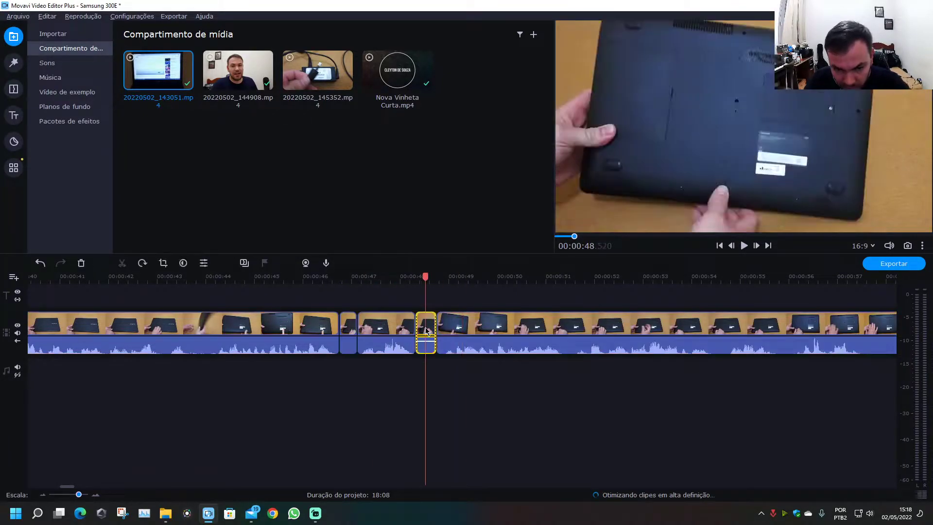
key("Delete")
left_click(350, 325)
key("Delete")
- Play the laptop clip from about 46.1 to 55.2 seconds to check the cuts and find the next pauses
left_click(309, 278)
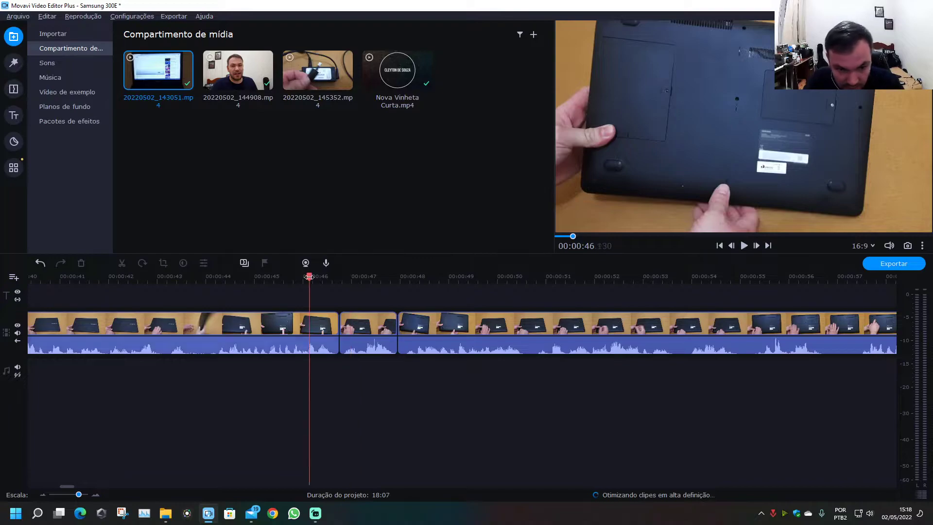
key("space")
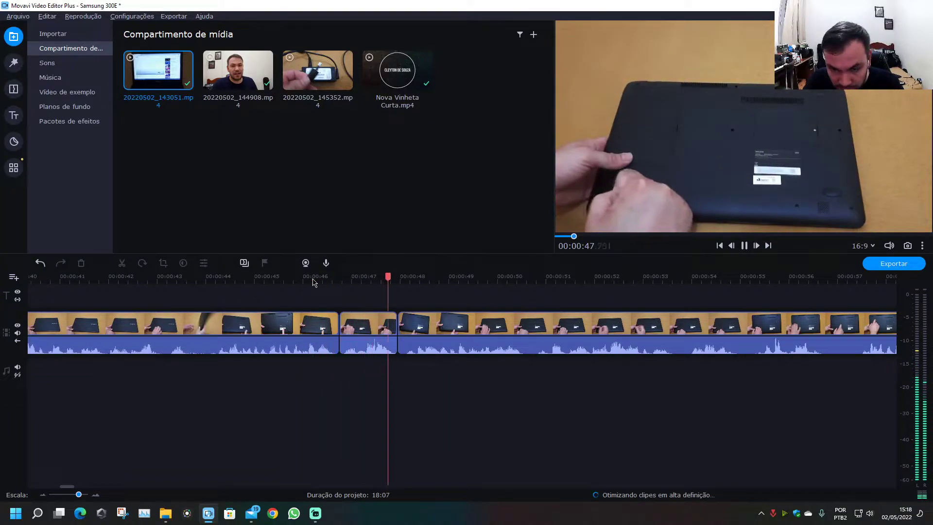
scroll(68, 490, "right", 1)
left_click_drag(67, 488, 69, 488)
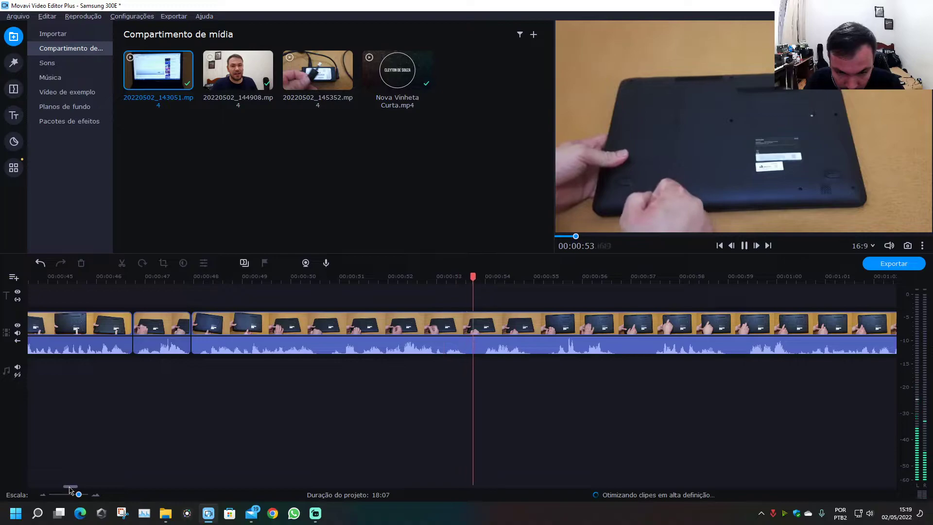
left_click_drag(70, 487, 74, 488)
key("space")
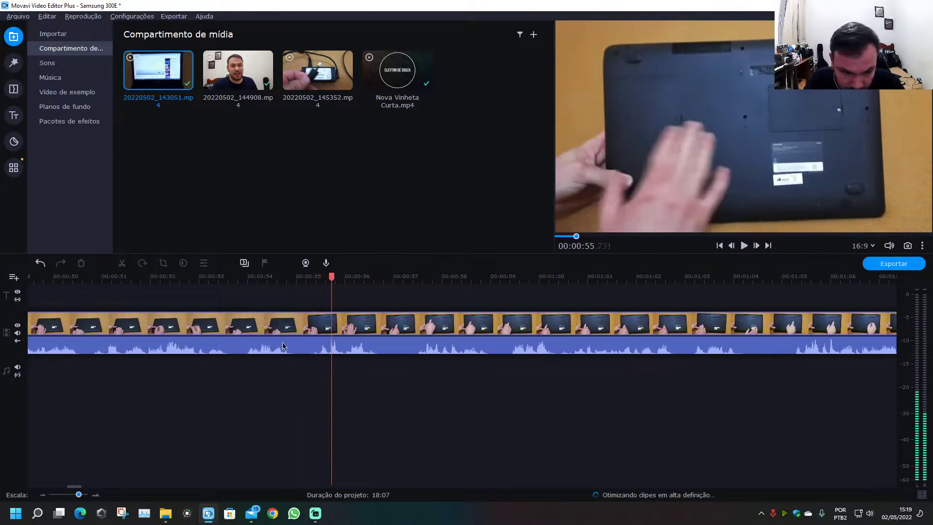
- Cut the pauses at about 53.6–53.9 and 54.9–55.3 seconds out of the laptop clip and review from about 53.3 seconds
left_click(294, 328)
key("ctrl+b")
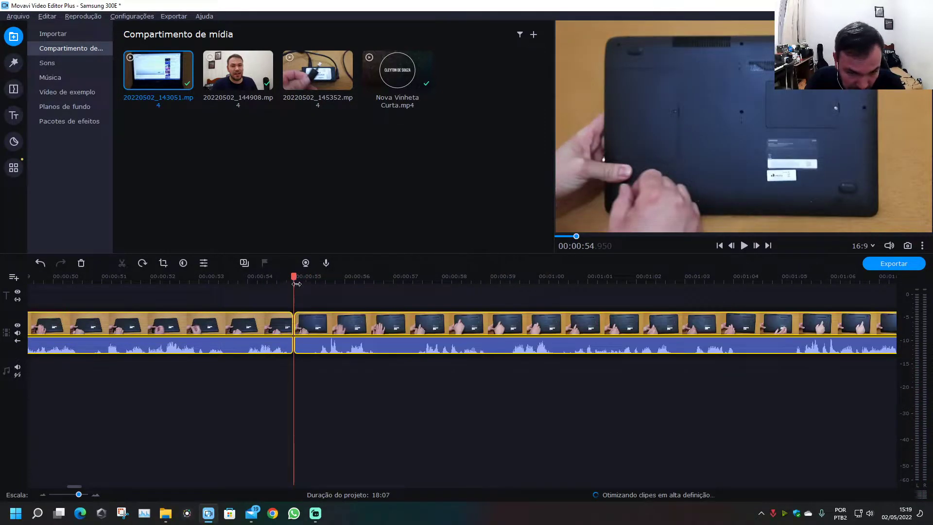
key("ctrl+b")
left_click_drag(309, 276, 225, 276)
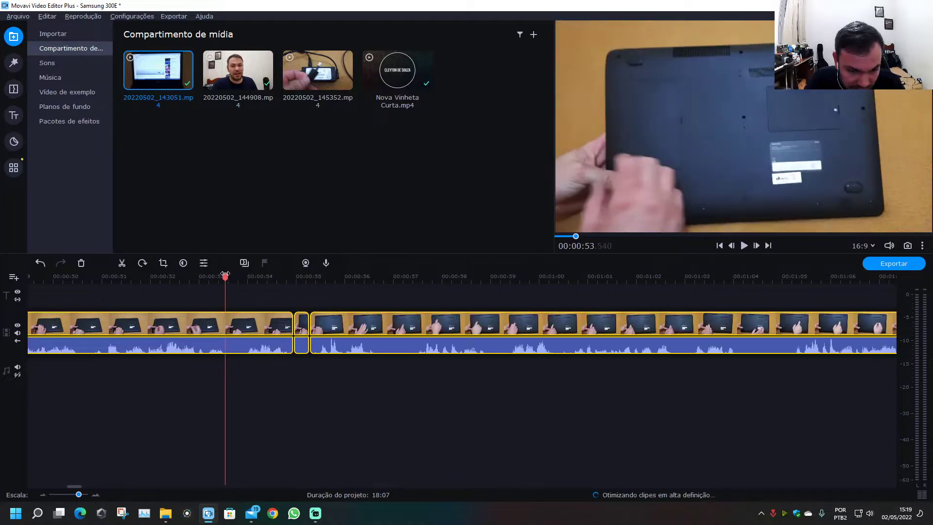
left_click(237, 340)
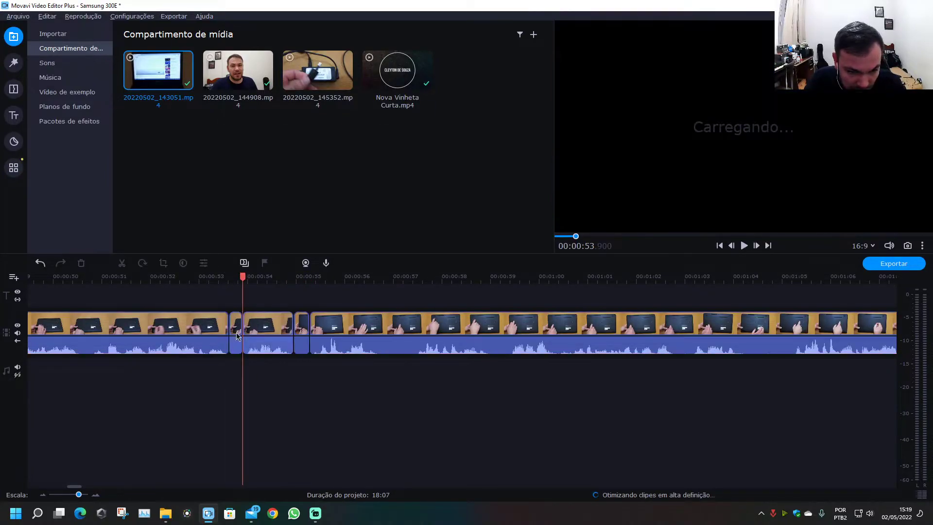
key("Delete")
left_click(288, 325)
key("Delete")
left_click(214, 276)
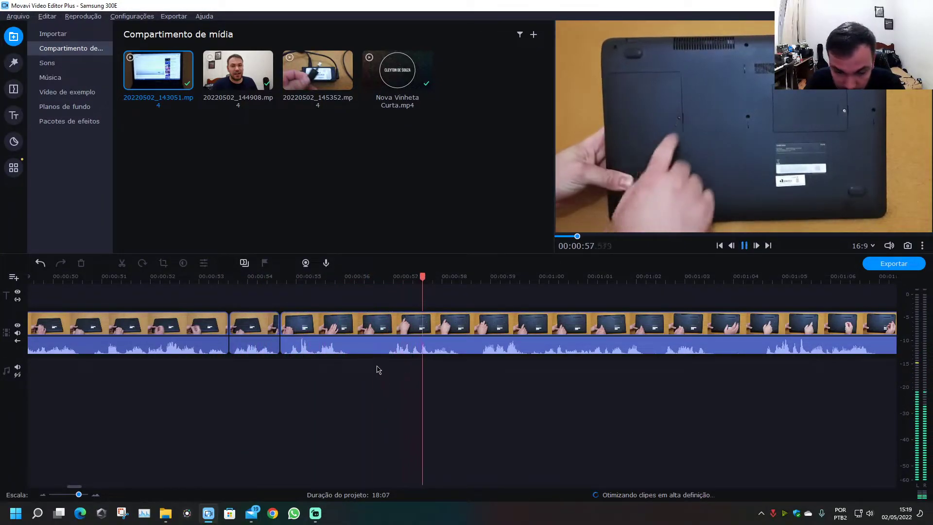
- Split the laptop clip around the four pauses at about 56.1–56.7 seconds, 58.4–58.6 seconds, 1:02.2–1:02.5 and 1:03.6–1:04.5
left_click(355, 322)
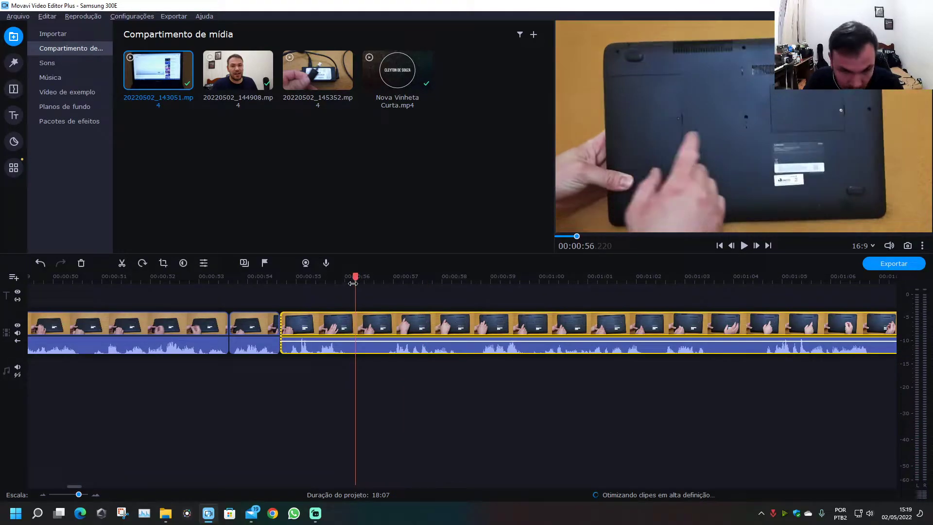
key("ctrl+b")
left_click_drag(354, 276, 755, 310)
key("ctrl+b")
key("ctrl+b")
key("ctrl+b")
key("ctrl+b")
key("ctrl+b")
key("ctrl+b")
key("ctrl+b")
- Delete the four separated pause segments between about 56.1 seconds and 1:04.5
left_click(724, 360)
left_click(721, 340)
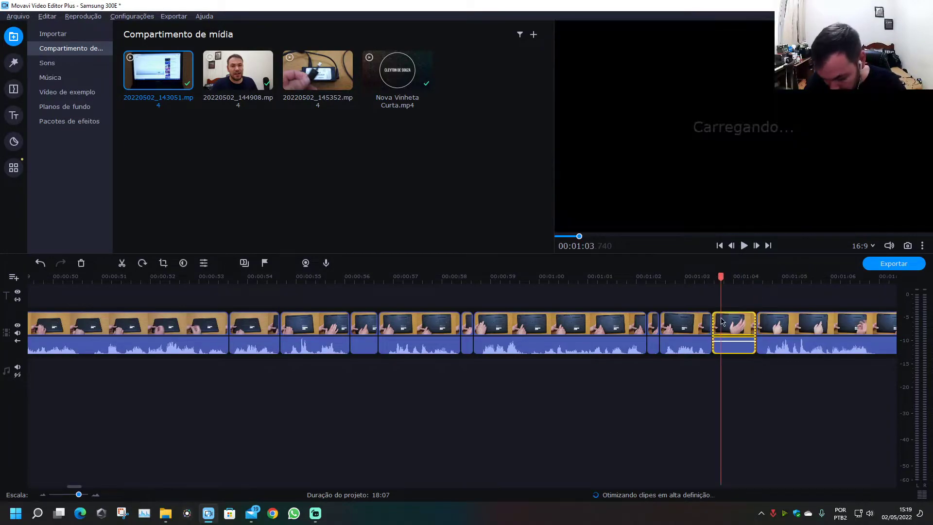
key("Delete")
left_click(655, 331)
key("Delete")
left_click(468, 323)
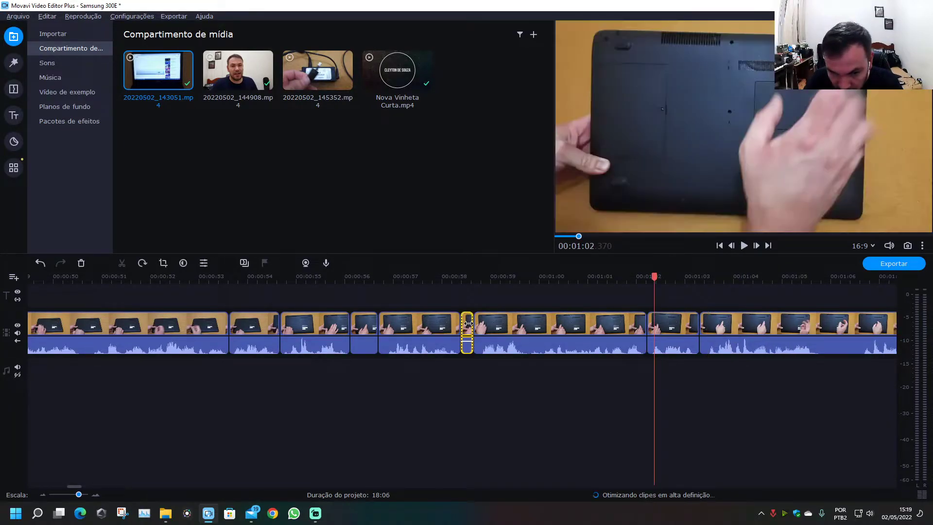
key("Delete")
left_click(360, 329)
key("Delete")
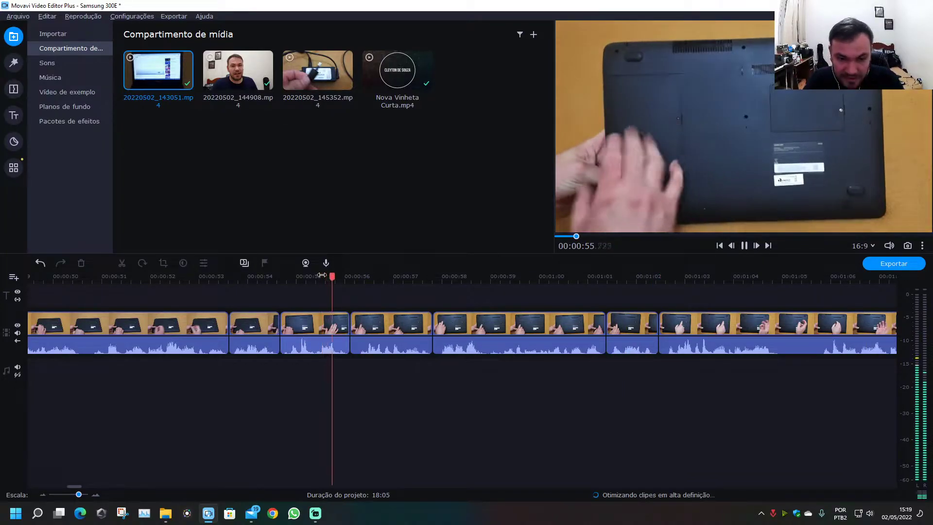
- Play the footage to about 1:06.1 and cut out the pause between about 1:05.1 and 1:05.6
key("space")
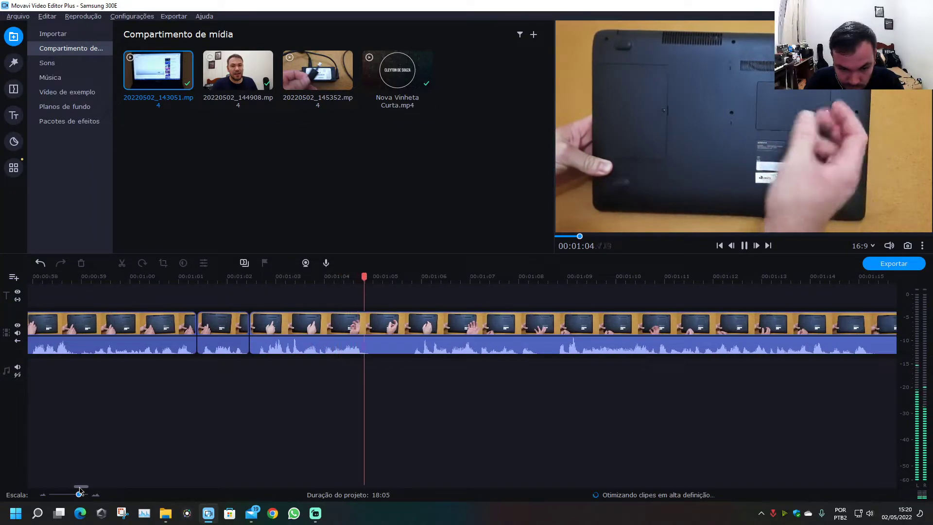
key("space")
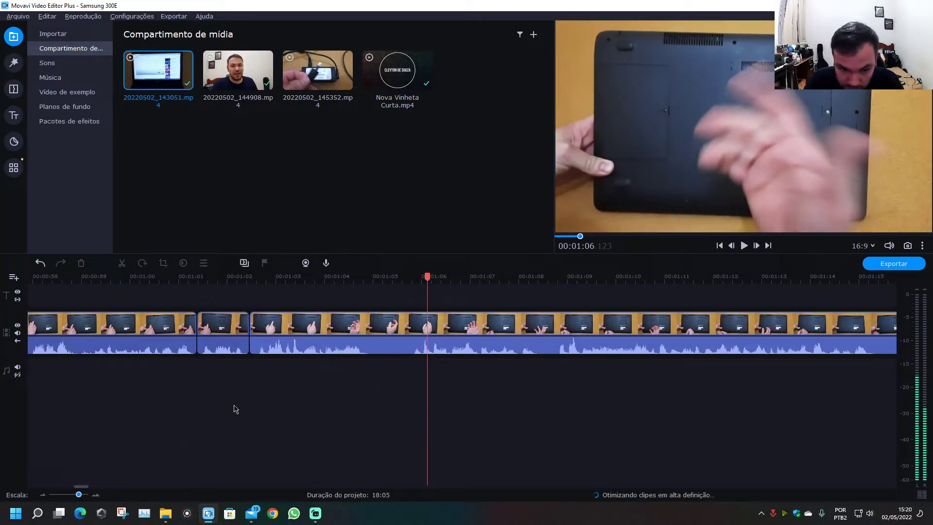
left_click(378, 329)
key("ctrl+b")
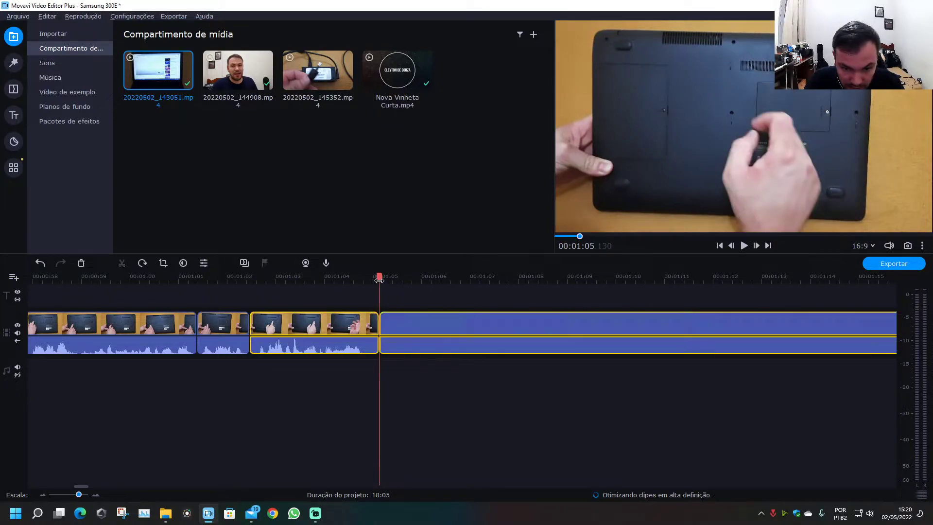
left_click_drag(381, 280, 402, 281)
key("ctrl+b")
left_click(391, 332)
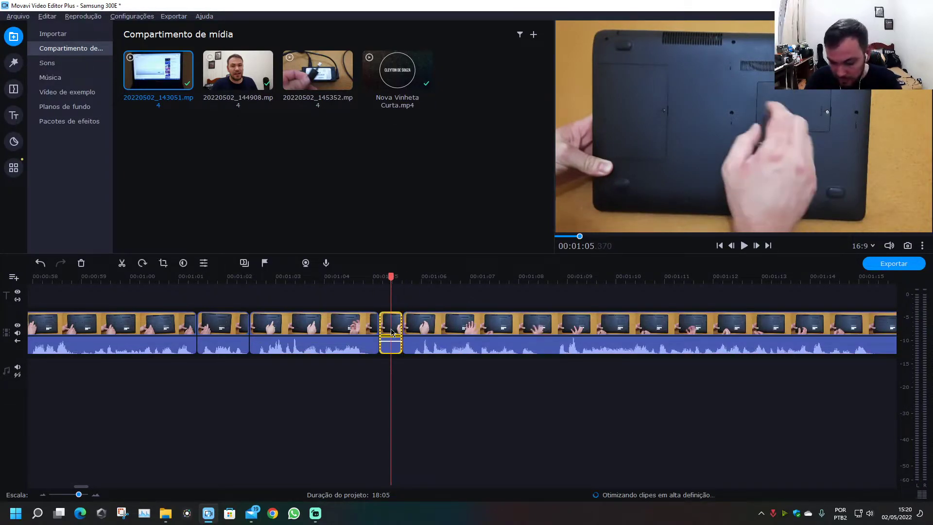
key("Delete")
- Play the new join from about 1:04.3 and continue past 1:09 to find the next pause
left_click(340, 277)
key("space")
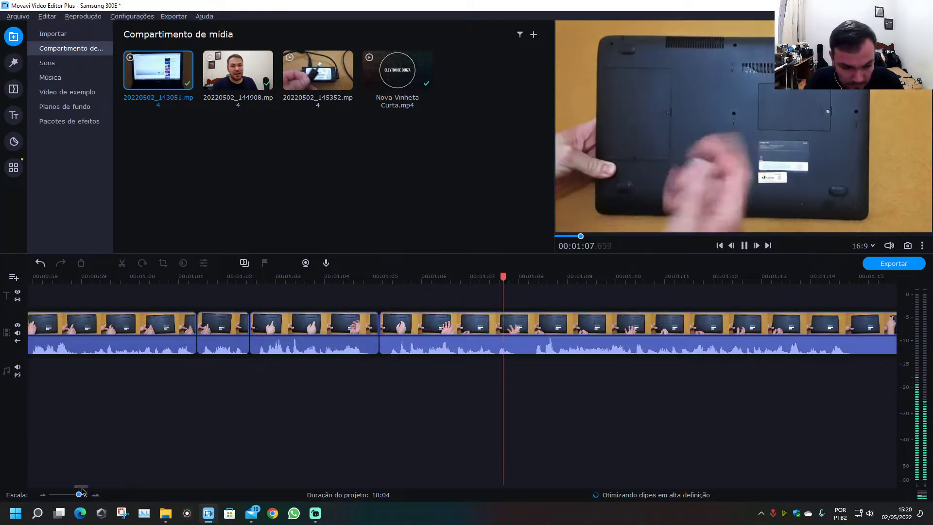
scroll(379, 353, "down", 2)
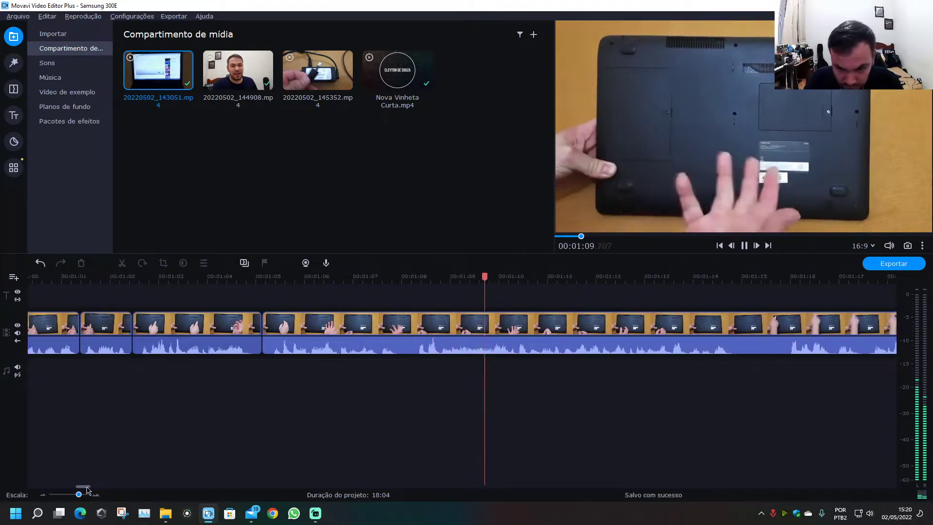
key("space")
- Cut out the short pause between about 1:07.95 and 1:08.24 and play the clip from about 1:07.5
left_click(389, 334)
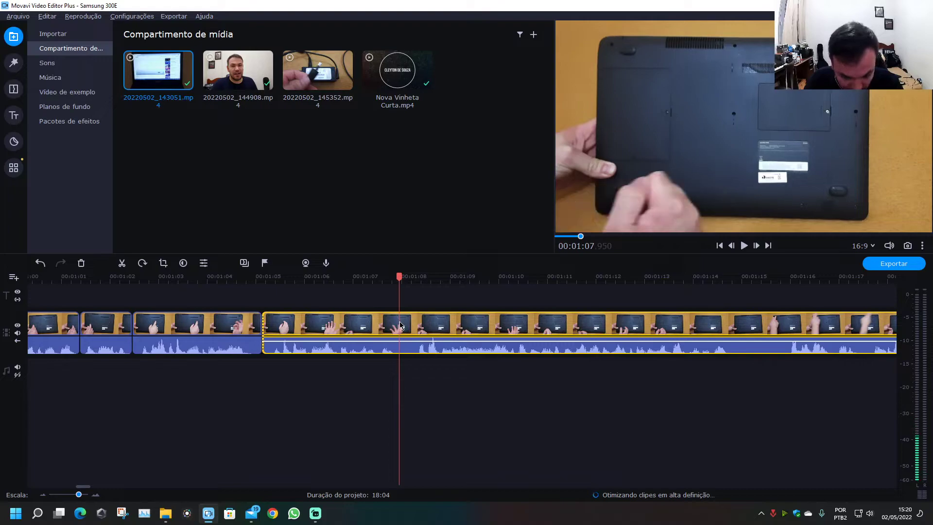
key("ctrl+b")
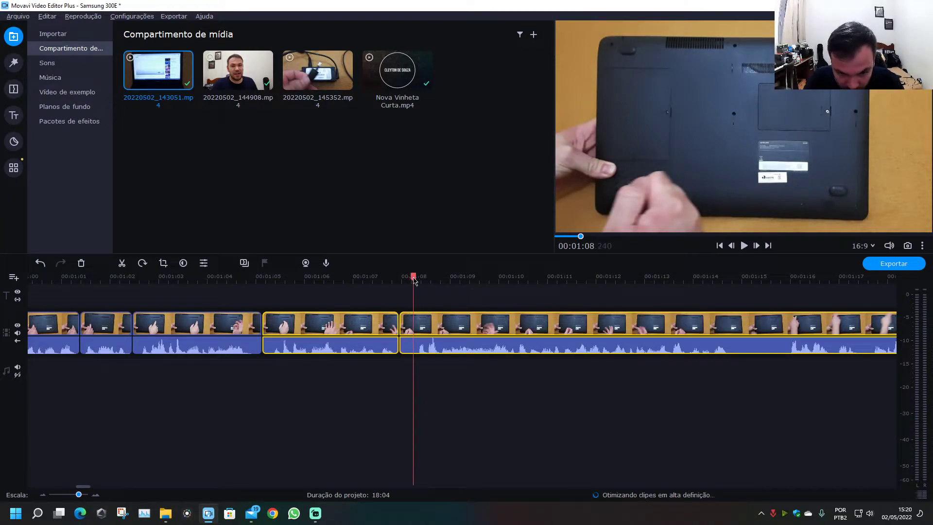
left_click(403, 373)
key("Delete")
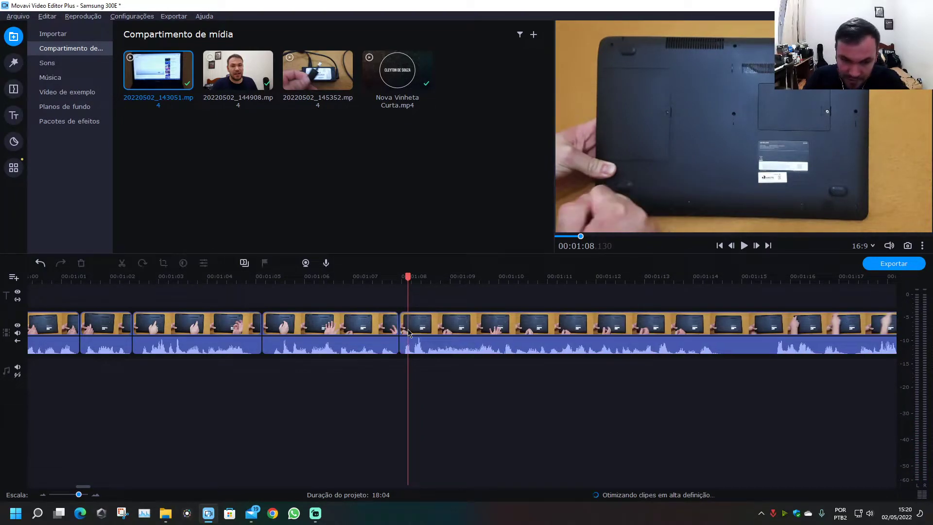
left_click(375, 276)
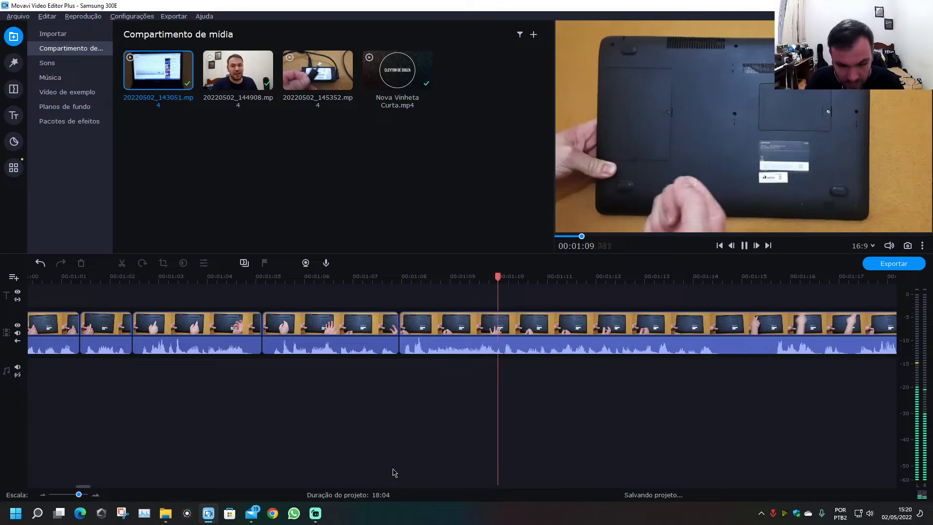
left_click_drag(87, 490, 95, 490)
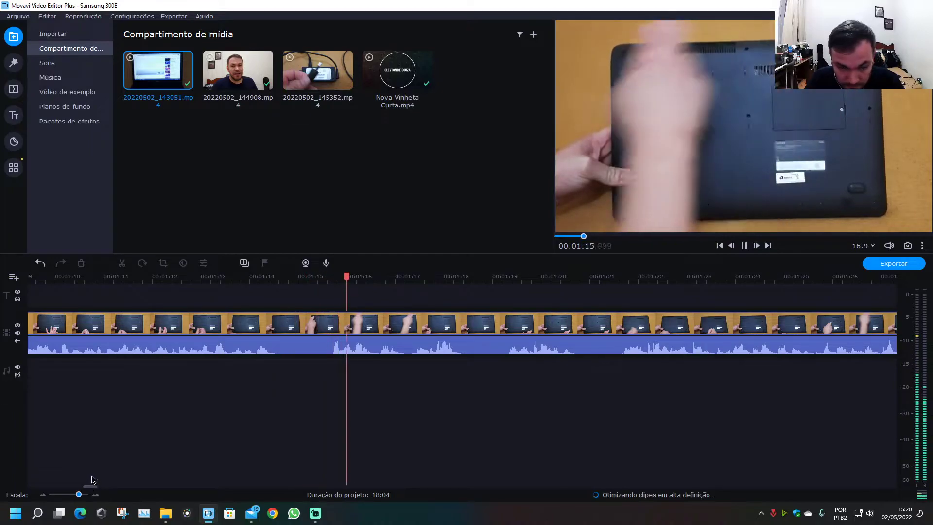
- Cut the pause between about 1:14.5 and 1:15.6 out of the laptop clip
left_click(287, 331)
left_click(282, 330)
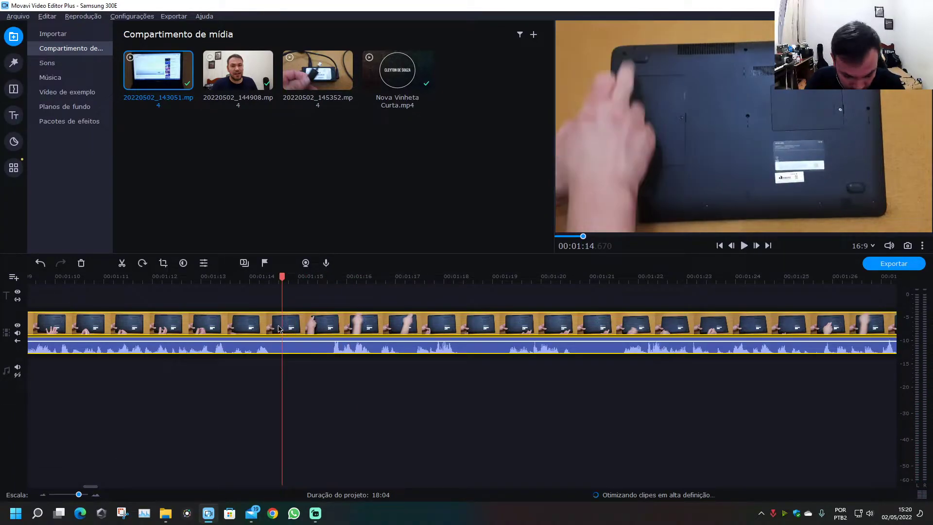
key("ctrl+b")
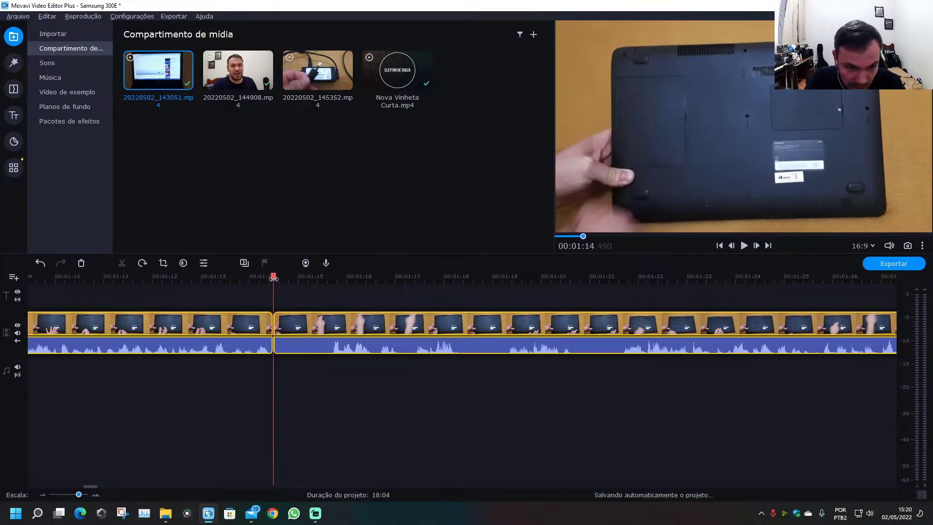
key("ctrl+b")
left_click(302, 324)
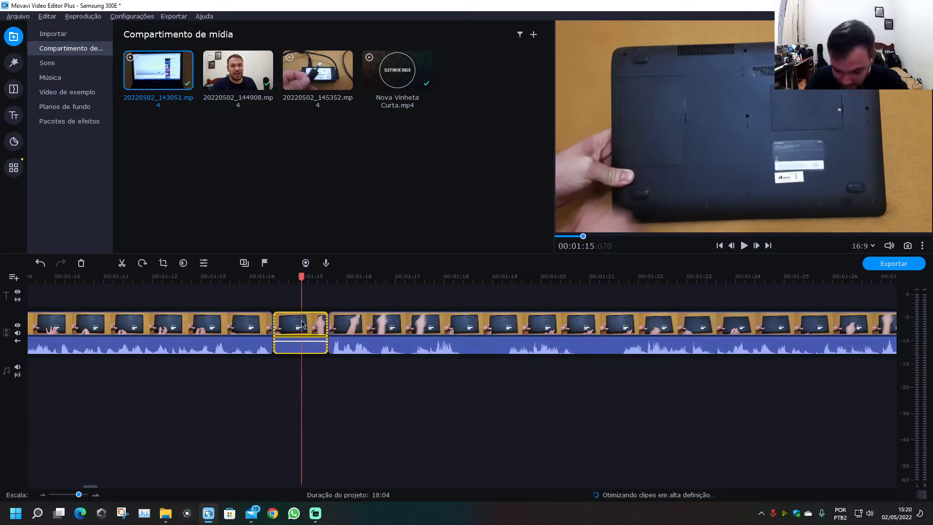
key("Delete")
- Replay the join from about 1:14 and continue to about 1:18 to review the footage
left_click(251, 277)
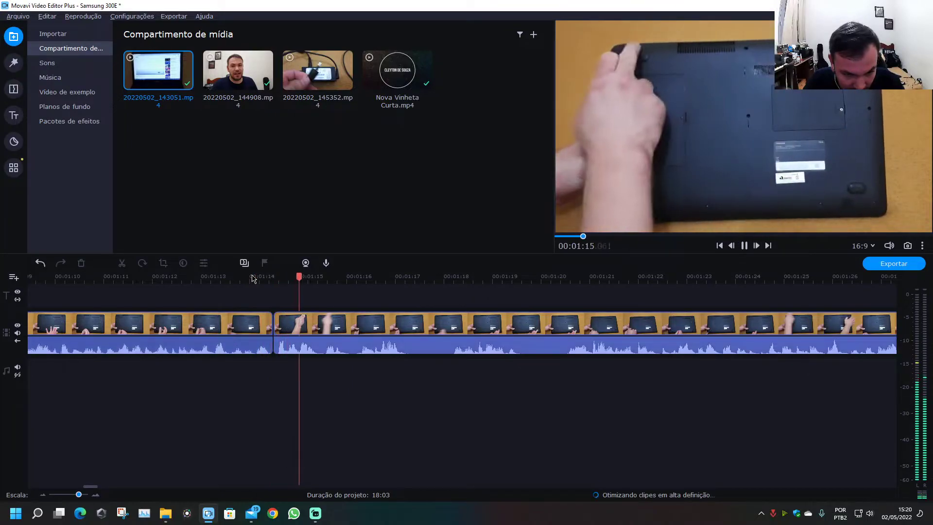
left_click(252, 277)
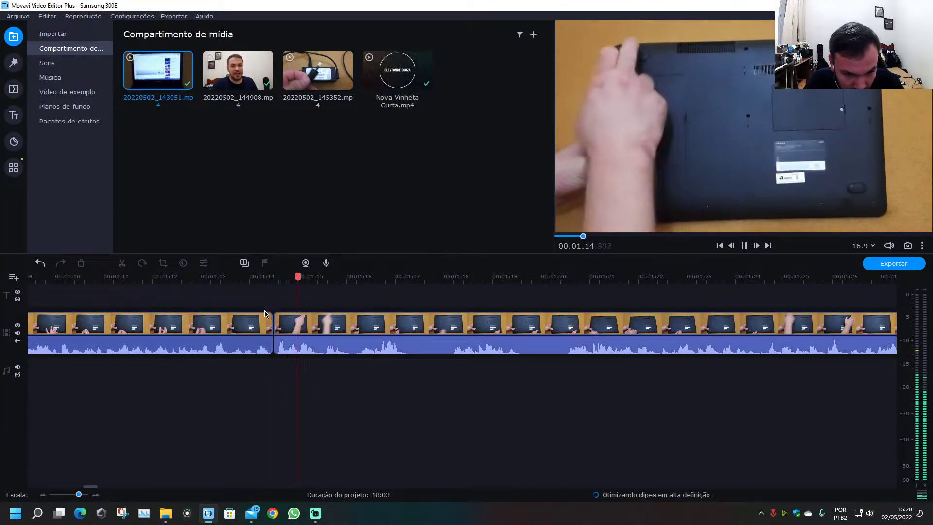
key("space")
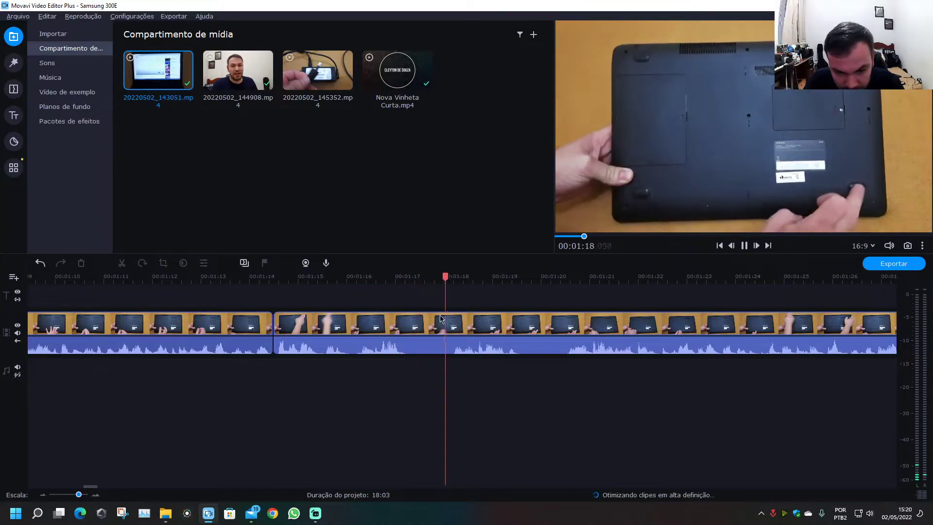
- Cut the two pauses at about 1:17.3–1:18.0 and 1:19.6–1:20.4 out of the laptop clip
left_click(408, 326)
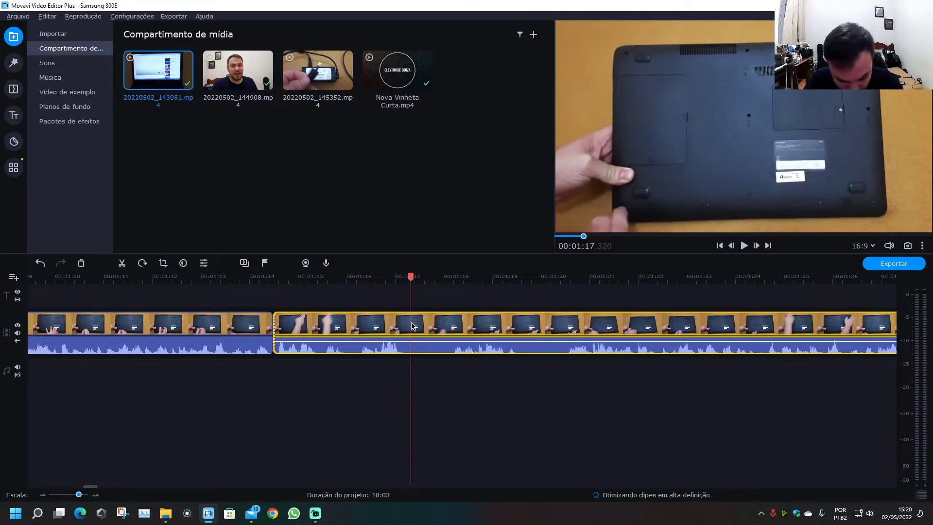
key("ctrl+b")
key("ctrl+b")
left_click_drag(447, 278, 562, 282)
key("ctrl+b")
key("ctrl+b")
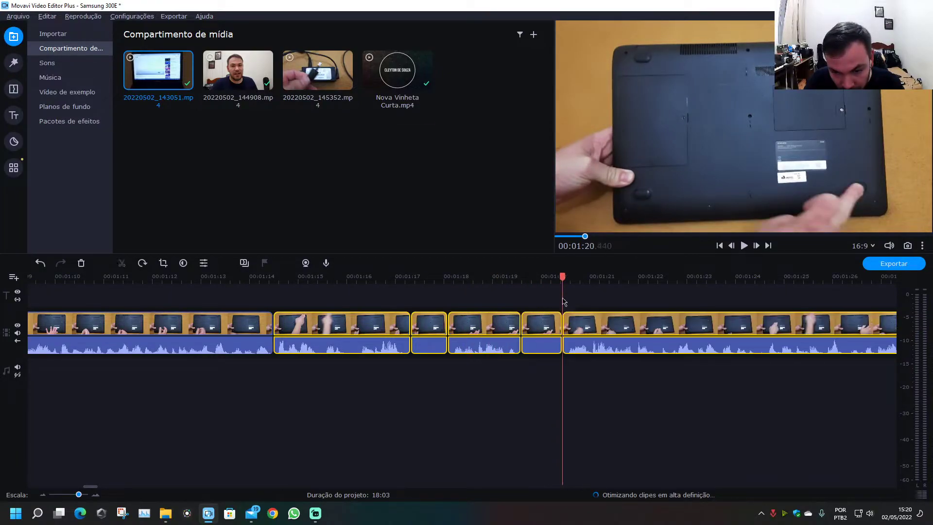
left_click(539, 333)
key("Delete")
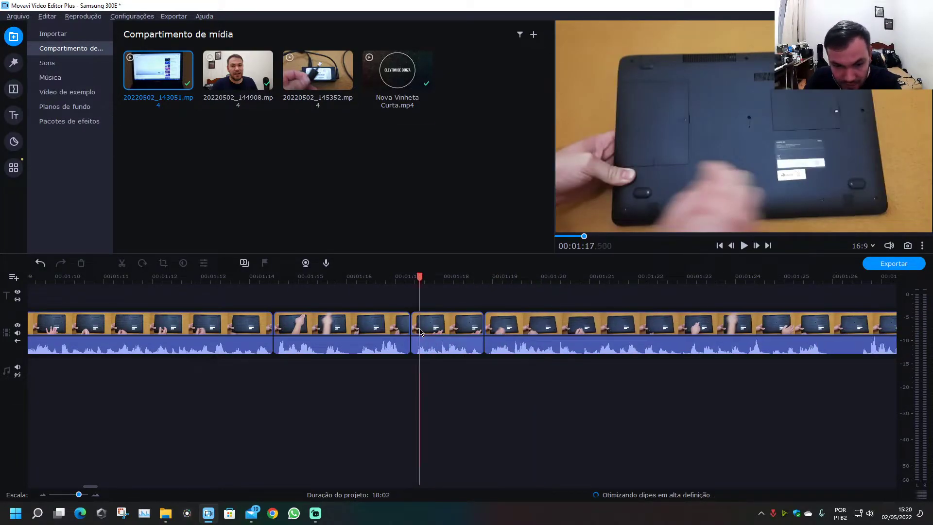
left_click(421, 332)
key("Delete")
- Play the laptop clip from about 1:16.7 past 1:26, stop, and place the playhead at 1:26.010 on the clip
left_click(383, 287)
key("space")
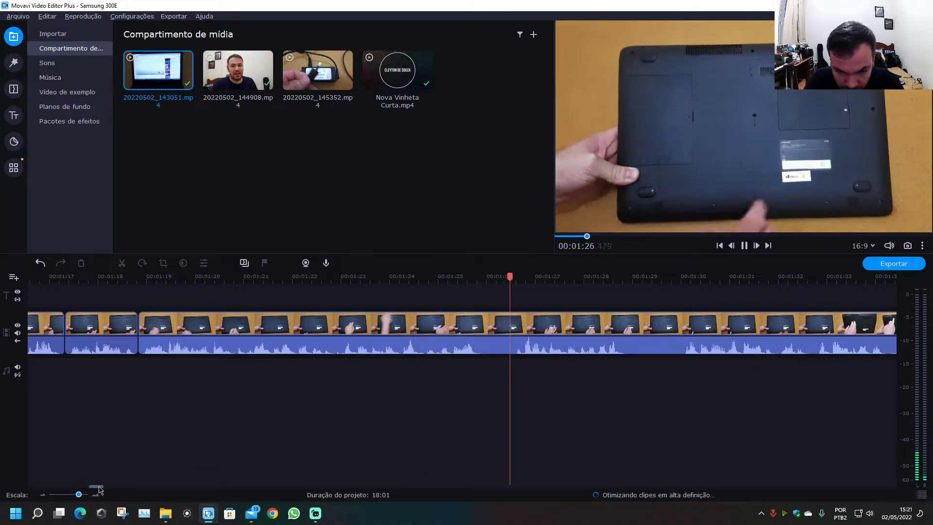
key("space")
left_click(369, 341)
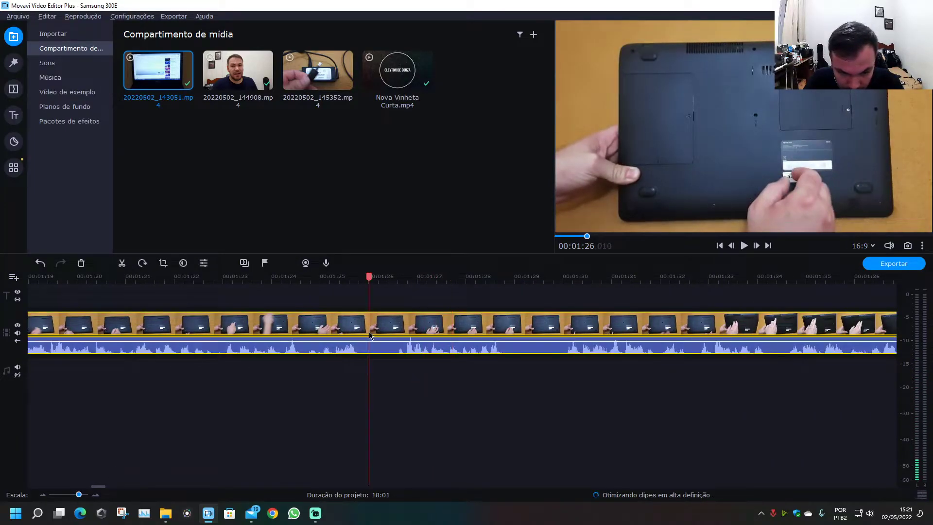
- Cut the two pauses at about 1:25.9–1:26.5 and 1:28.9–1:29.9 out of the laptop clip
key("ctrl+b")
left_click_drag(364, 276, 557, 302)
key("ctrl+b")
key("ctrl+b")
key("ctrl+b")
left_click(533, 333)
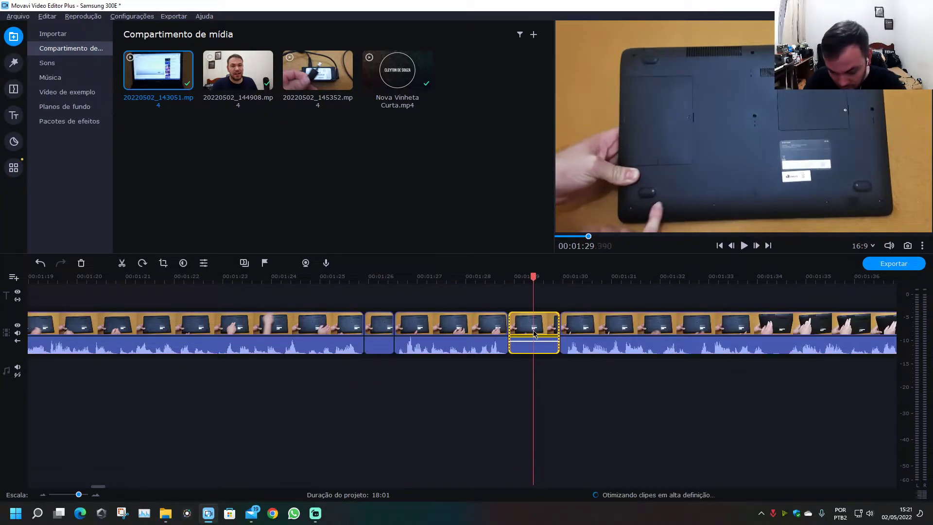
key("Delete")
- Review the footage from about 1:25 and cut out the short pause that starts at about 1:32.5
left_click_drag(533, 276, 332, 277)
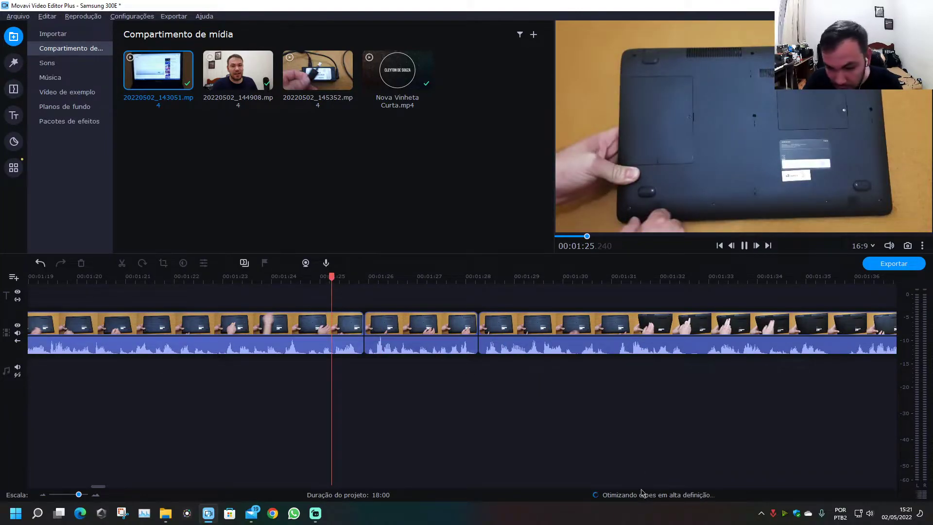
key("space")
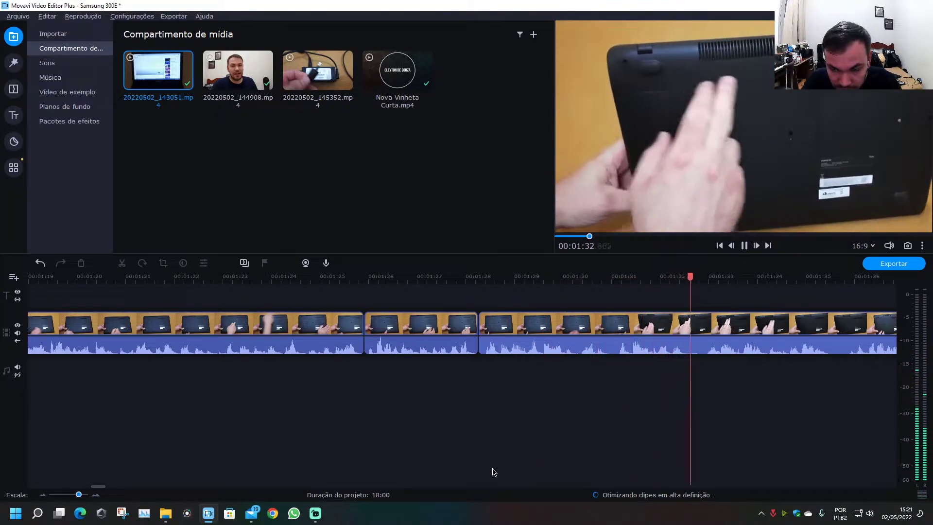
left_click(682, 335)
key("space")
key("ctrl+b")
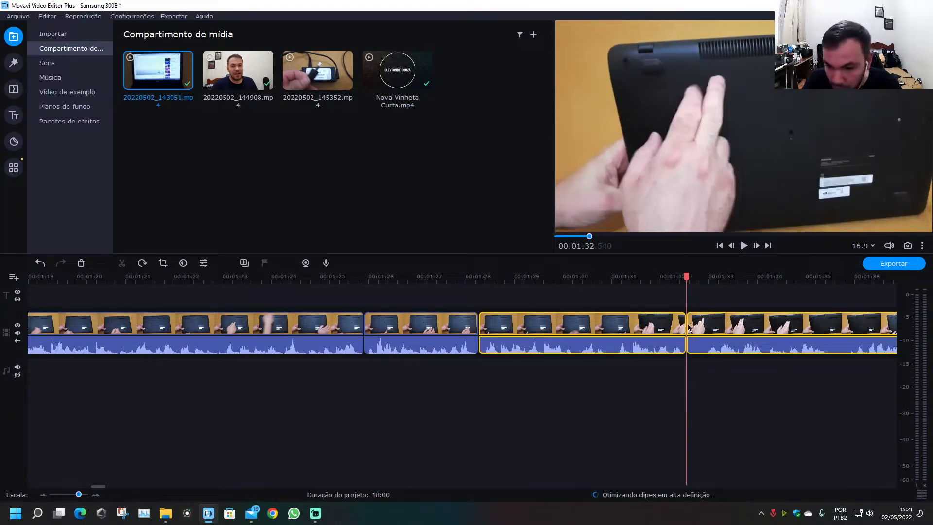
left_click(678, 379)
left_click(693, 333)
key("Delete")
- Replay from about 1:32 past the join and cut out the short pause that starts at about 1:35.2
left_click(663, 278)
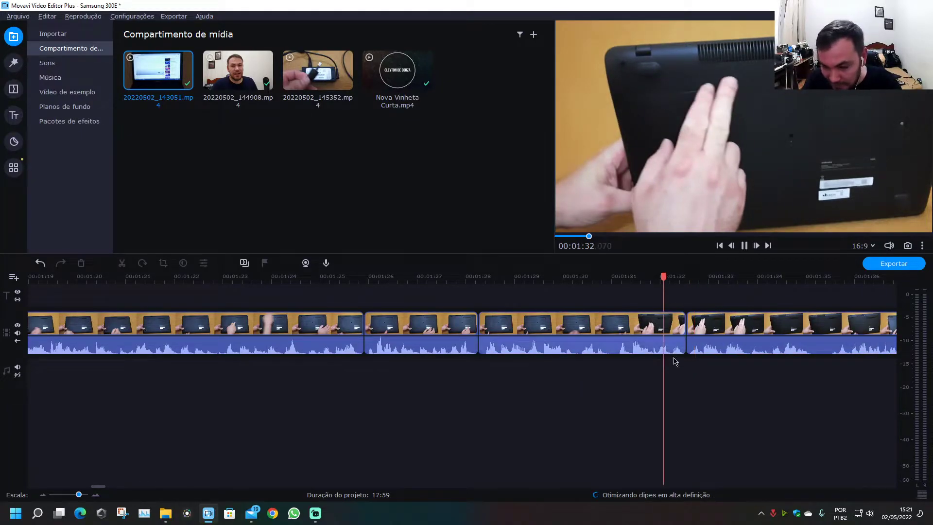
key("space")
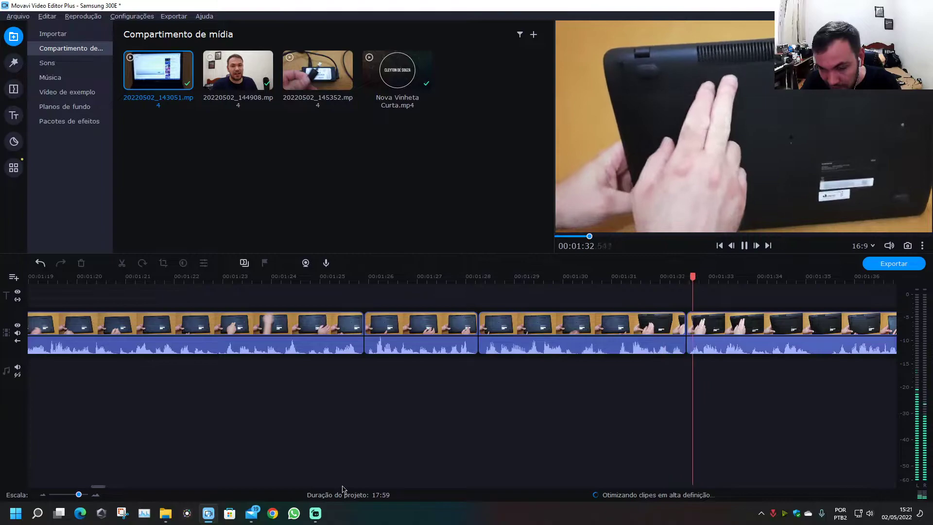
scroll(116, 478, "down", 3)
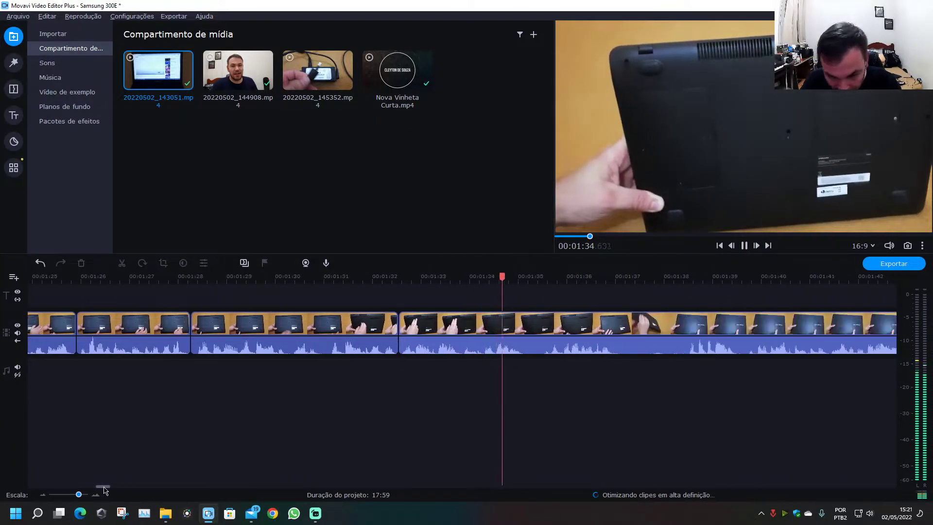
key("space")
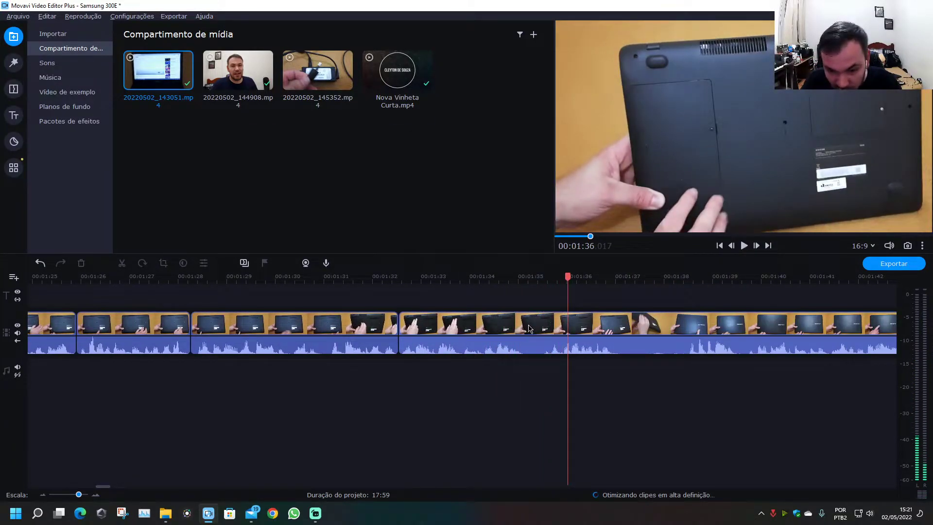
left_click(527, 329)
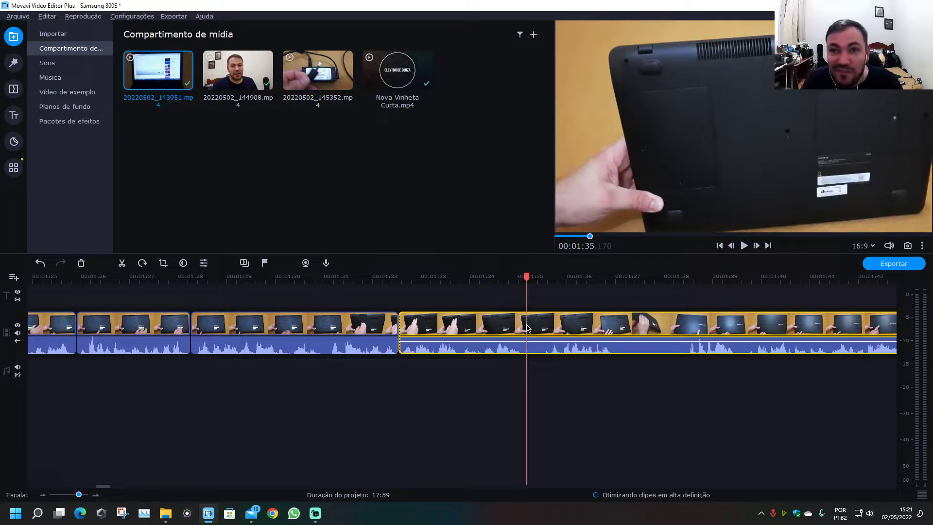
key("ctrl+b")
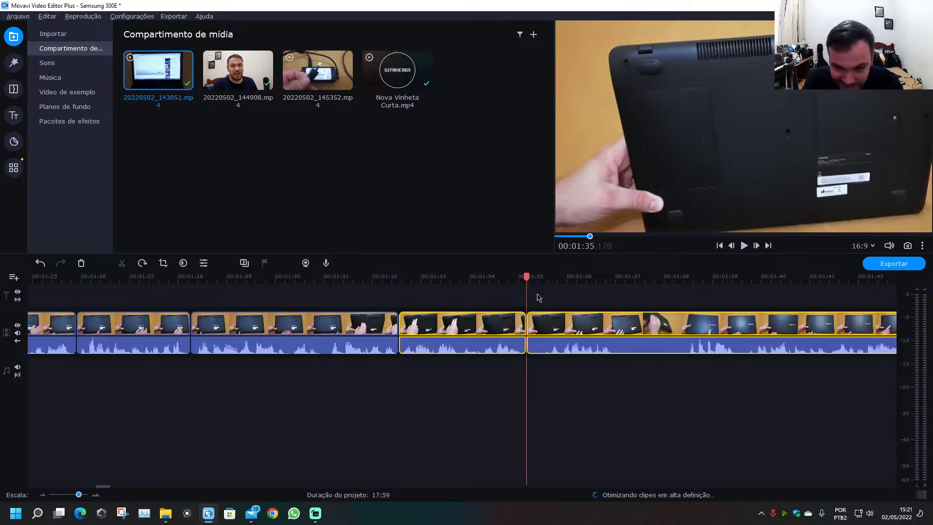
left_click(520, 395)
left_click(533, 332)
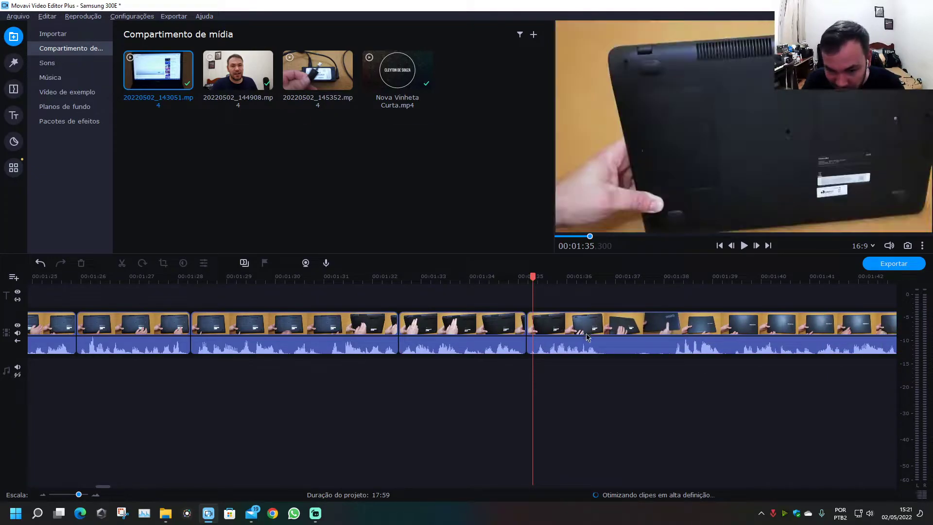
- Cut the section where the laptop is turned over, about 1:36.7–1:38.2, out of the clip
left_click(593, 330)
key("space")
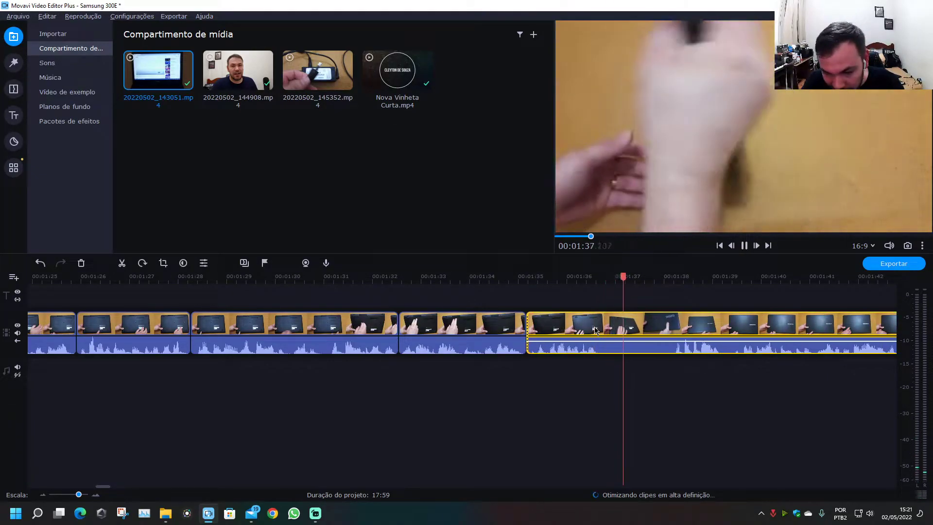
left_click(600, 330)
key("space")
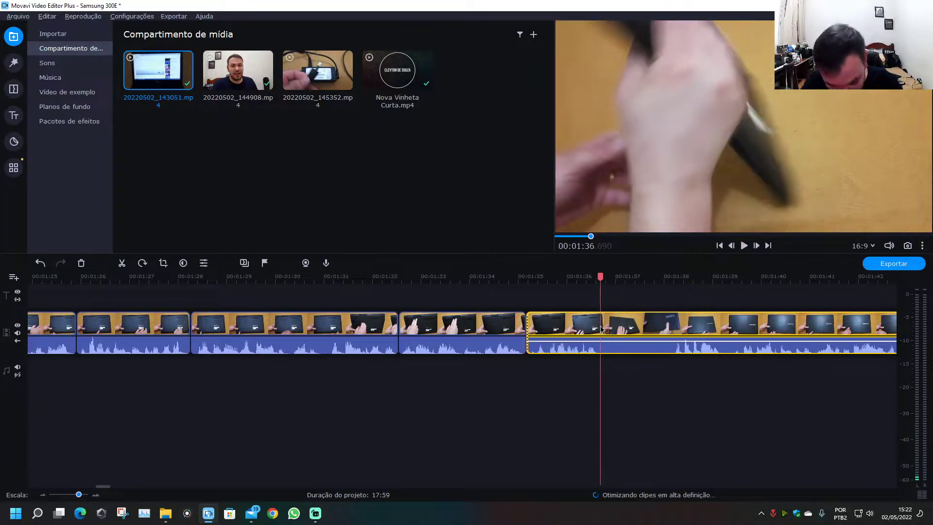
key("ctrl+b")
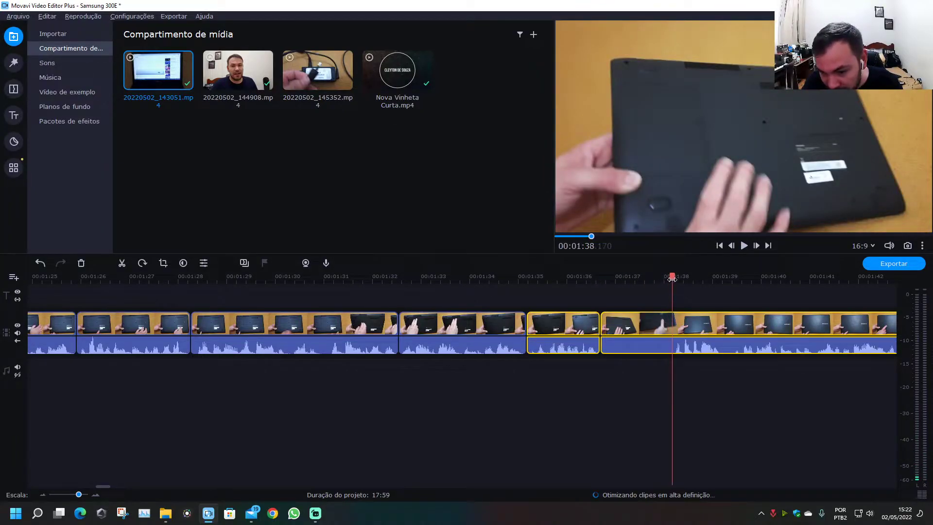
key("ctrl+b")
left_click(648, 329)
key("Delete")
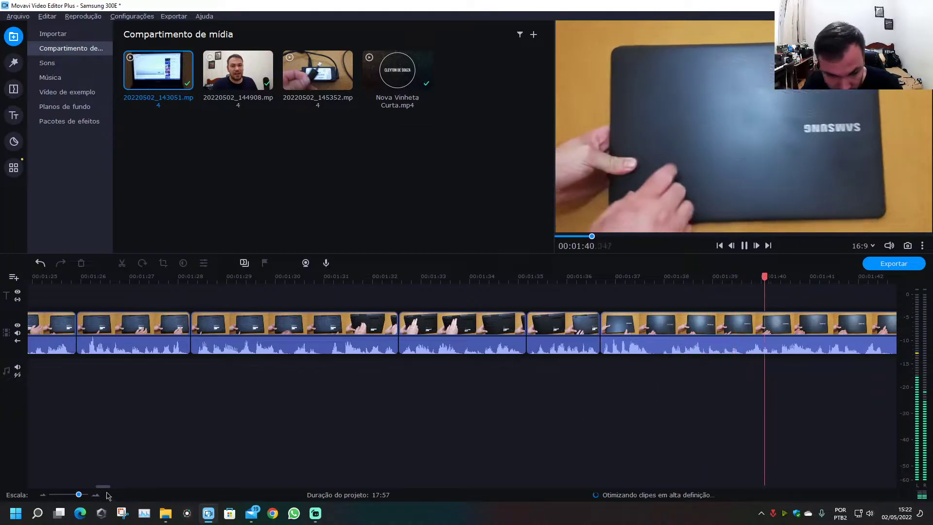
- Play on to about 1:43 and cut the pause at about 1:42.7–1:43.2 out of the laptop clip
left_click_drag(104, 487, 114, 490)
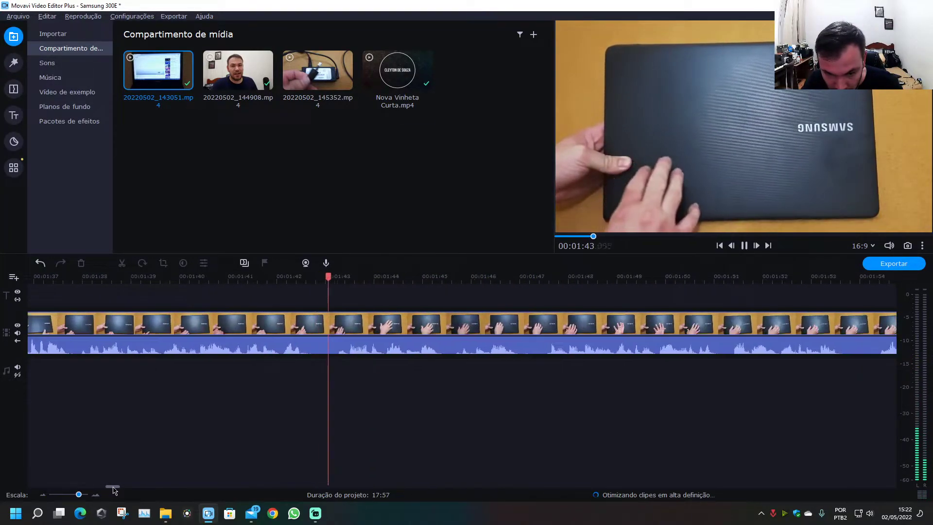
left_click(316, 331)
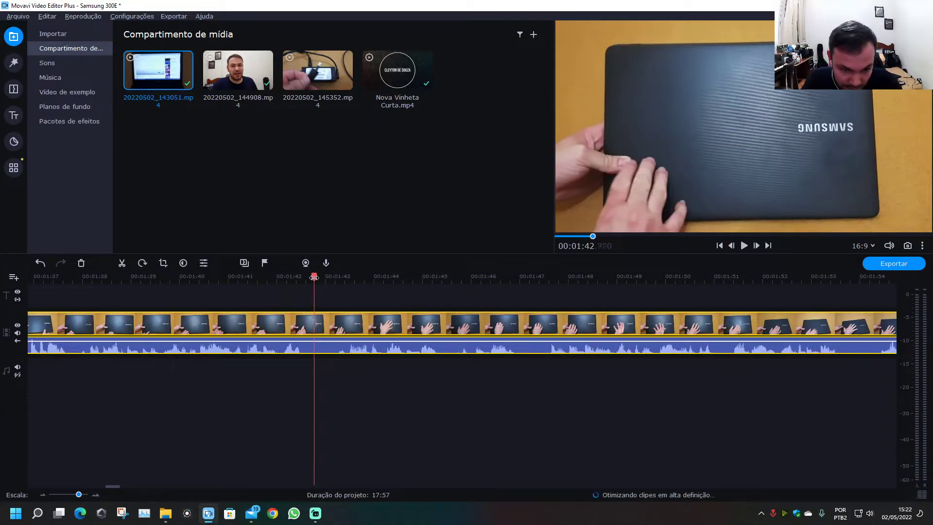
key("ctrl+b")
left_click_drag(310, 276, 326, 277)
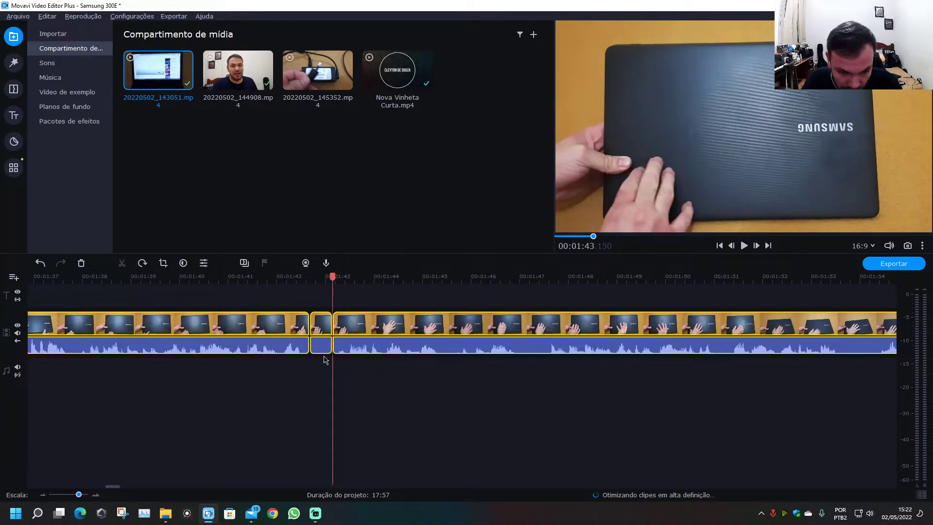
left_click(325, 332)
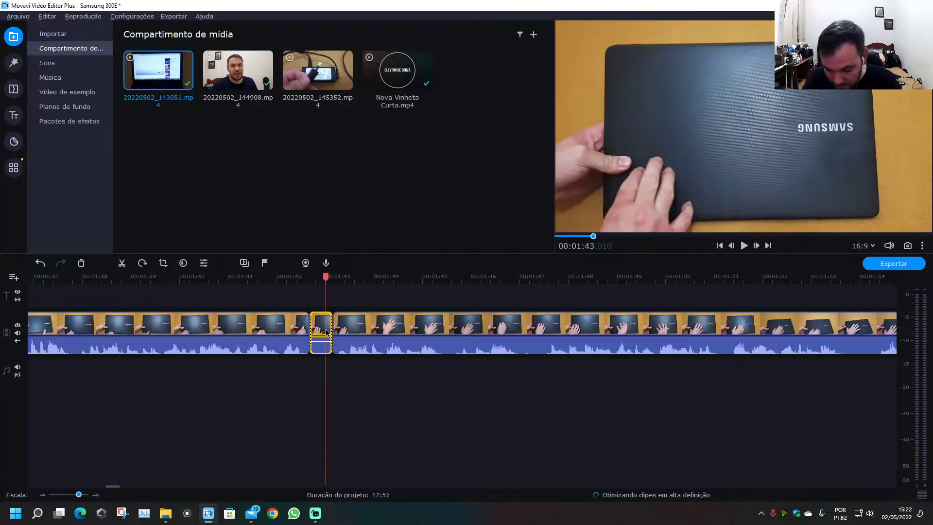
- Replay the join from about 1:42 and cut out the pause at about 1:46.6–1:47.0
left_click(290, 276)
key("space")
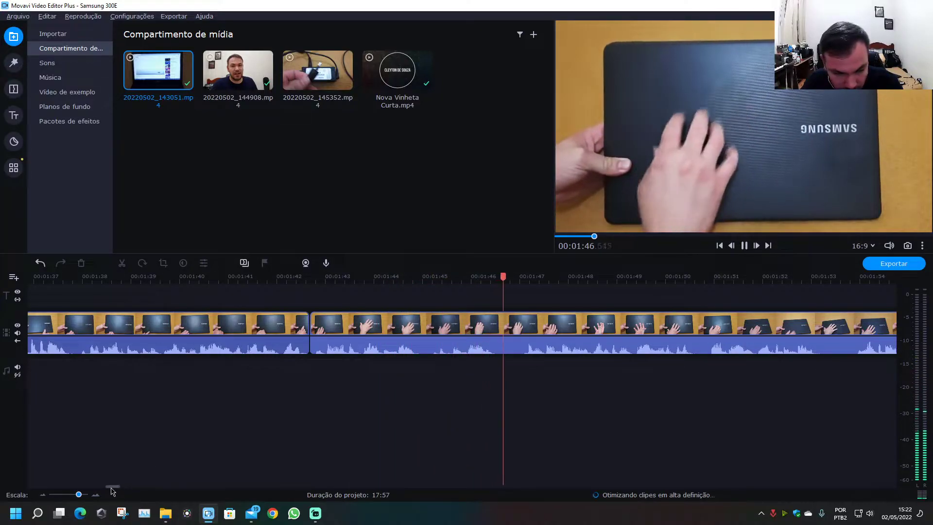
scroll(253, 456, "down", 3)
left_click(352, 333)
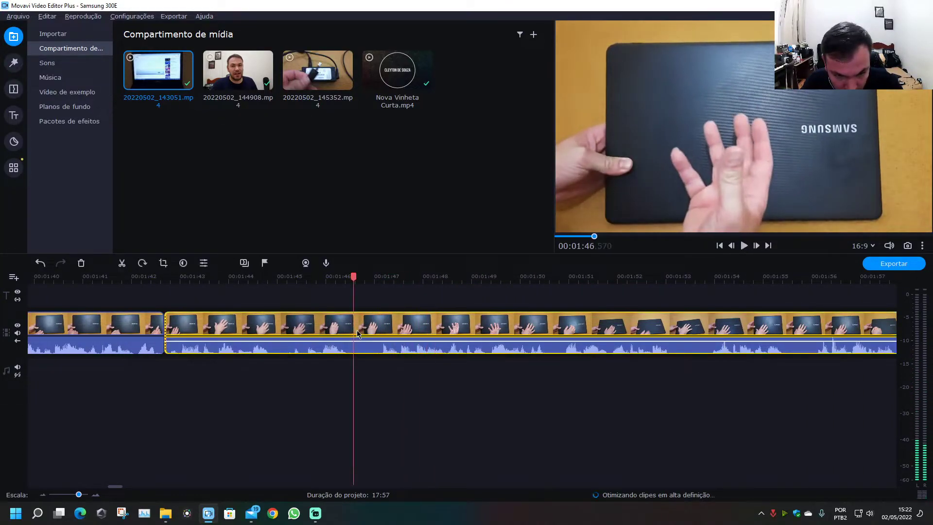
key("ctrl+b")
key("ctrl+b")
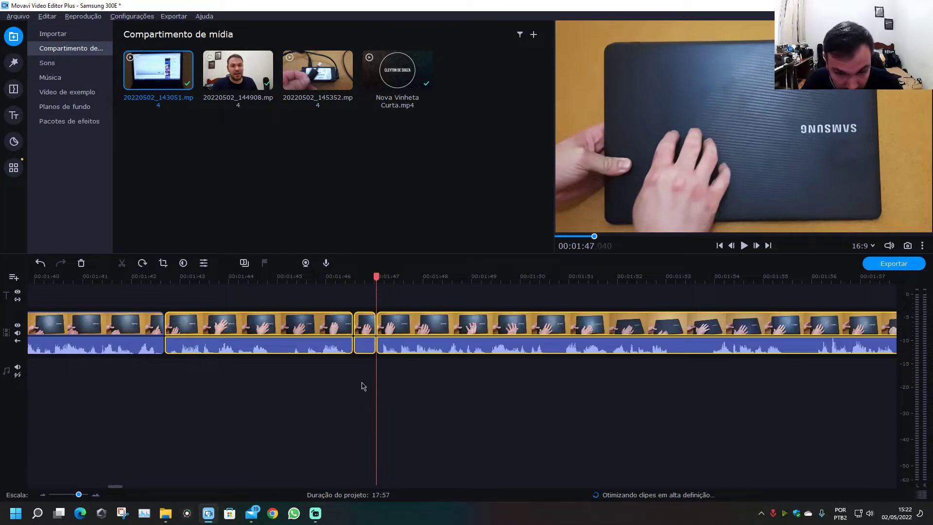
left_click(363, 320)
key("Delete")
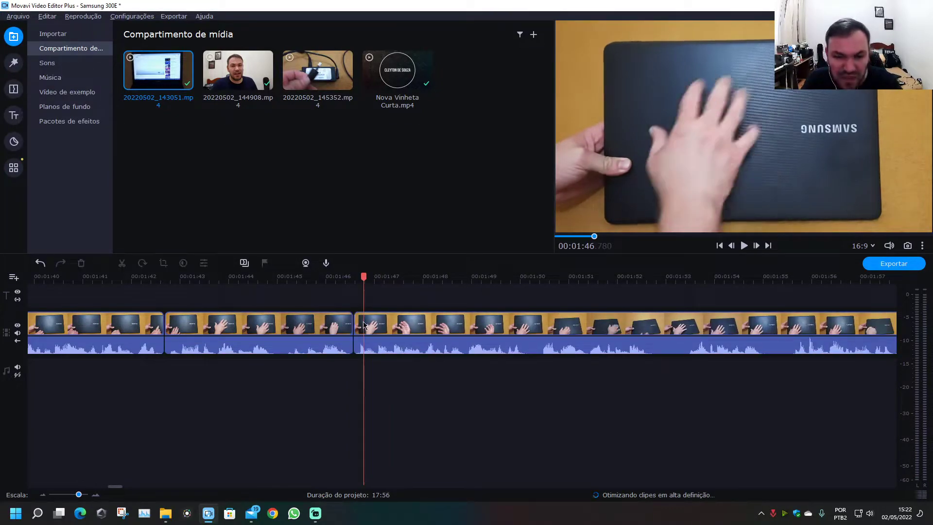
- Play the footage from about 1:46.3 to 1:52.7 and save the project
left_click(340, 276)
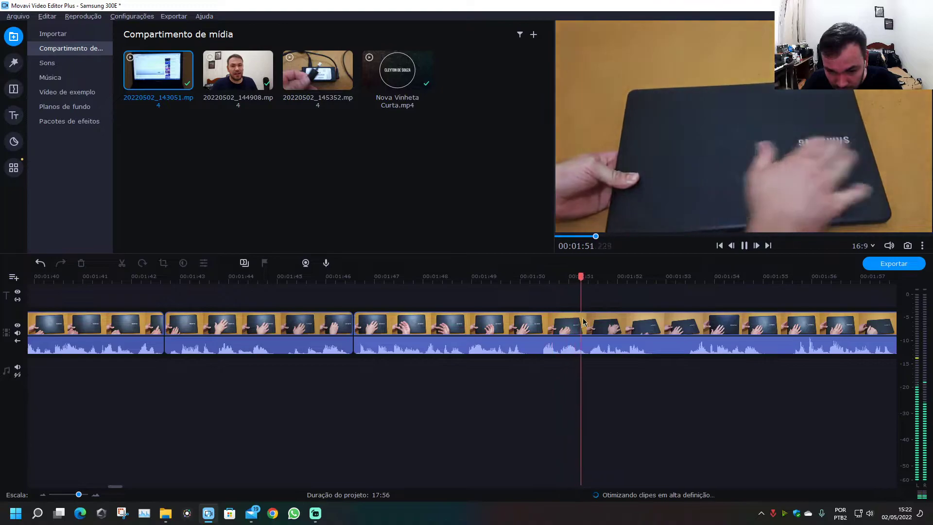
key("ctrl+s")
key("space")
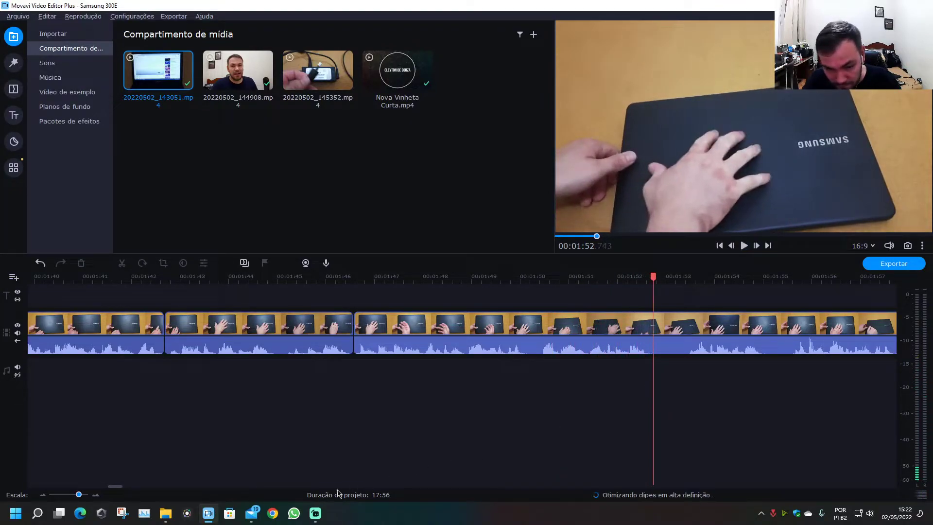
- Cut the two pauses at about 1:52.7–1:53.4 and 1:55.0–1:55.6 out of the laptop clip
left_click_drag(119, 489, 123, 490)
left_click(387, 322)
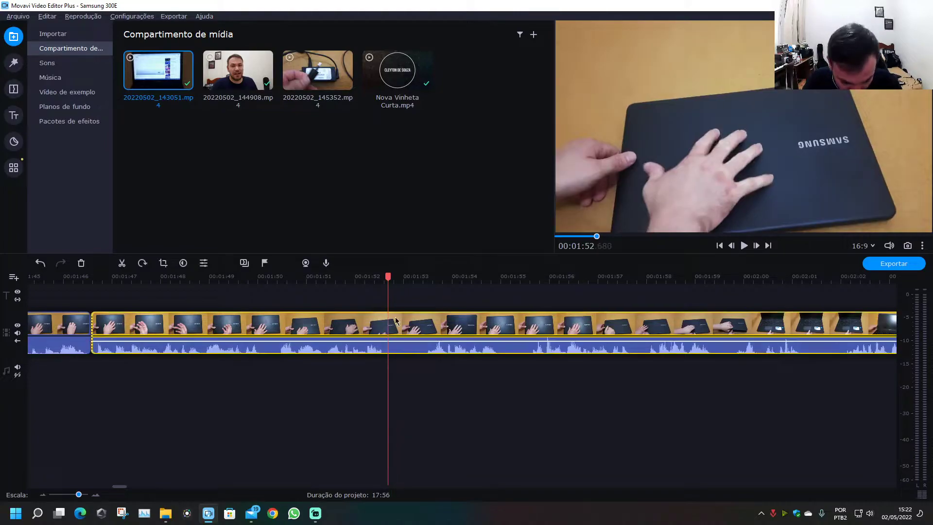
key("ctrl+b")
left_click_drag(389, 276, 422, 276)
key("ctrl+b")
left_click_drag(422, 276, 529, 278)
key("ctrl+b")
key("ctrl+b")
left_click(517, 359)
left_click(515, 324)
key("Delete")
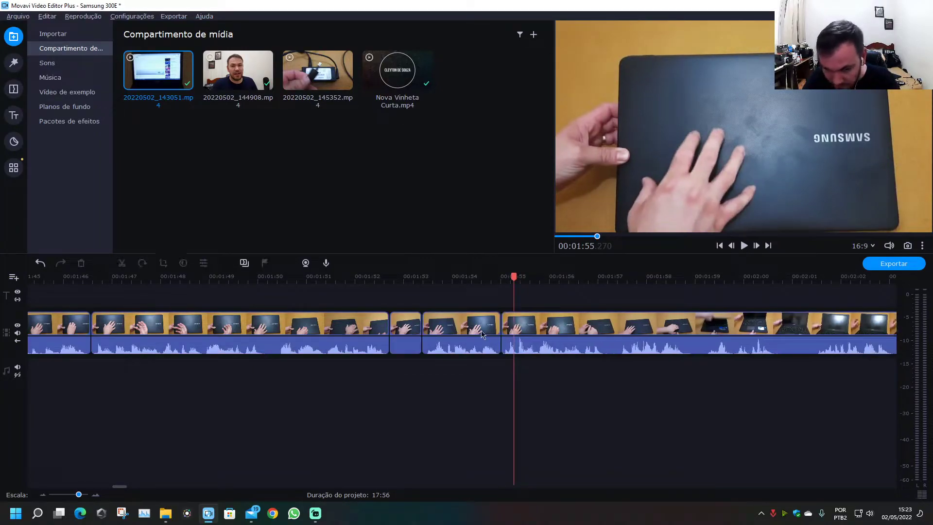
left_click(398, 326)
key("Delete")
- Review from about 1:52 and split the clip around the pauses at about 1:58.1–1:58.5, 2:00.0–2:00.7 and 2:02.3–2:03.1
left_click(361, 276)
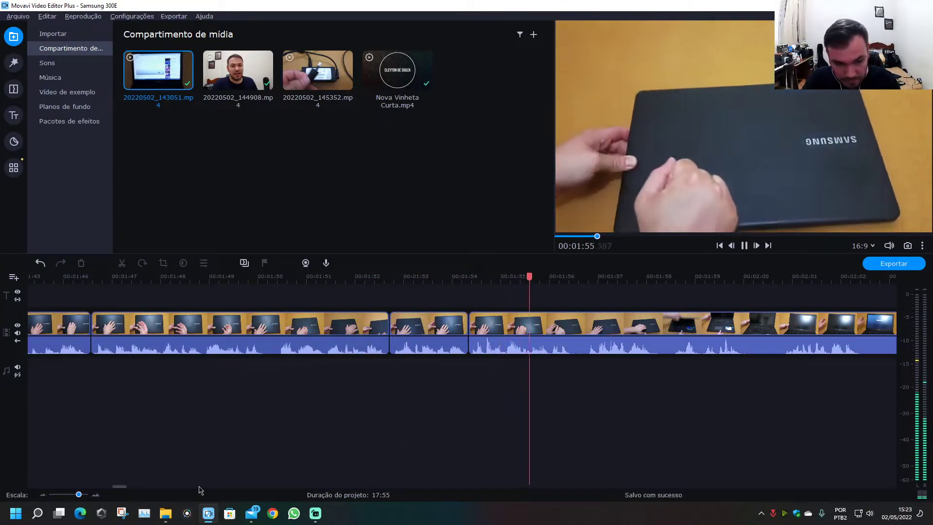
left_click_drag(125, 491, 128, 488)
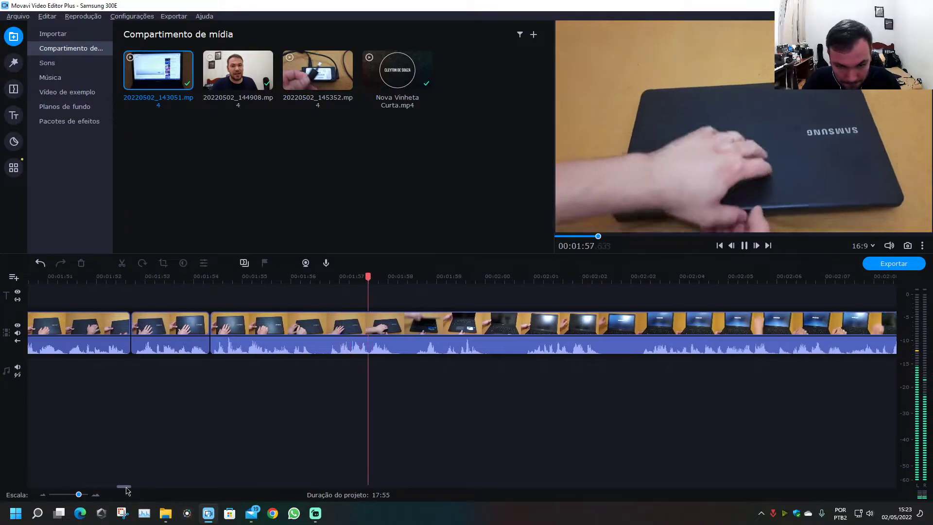
left_click(397, 334)
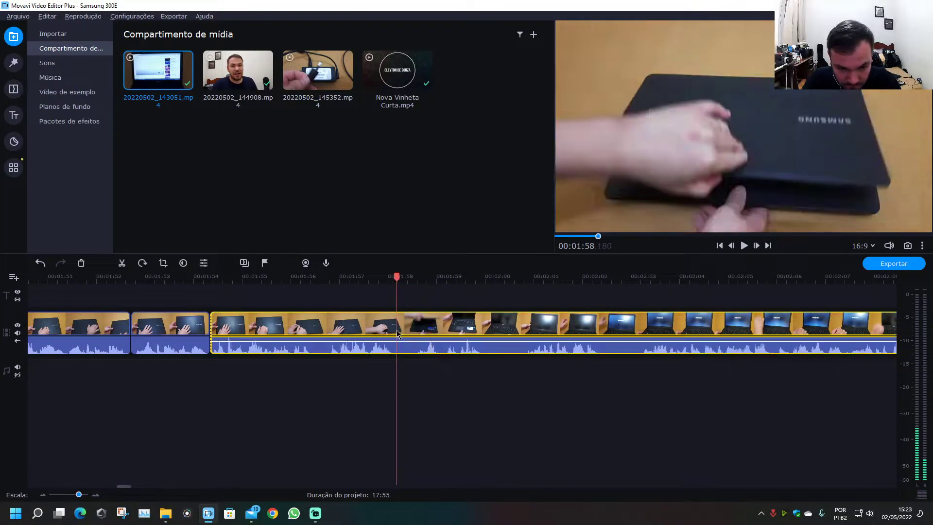
key("ctrl+b")
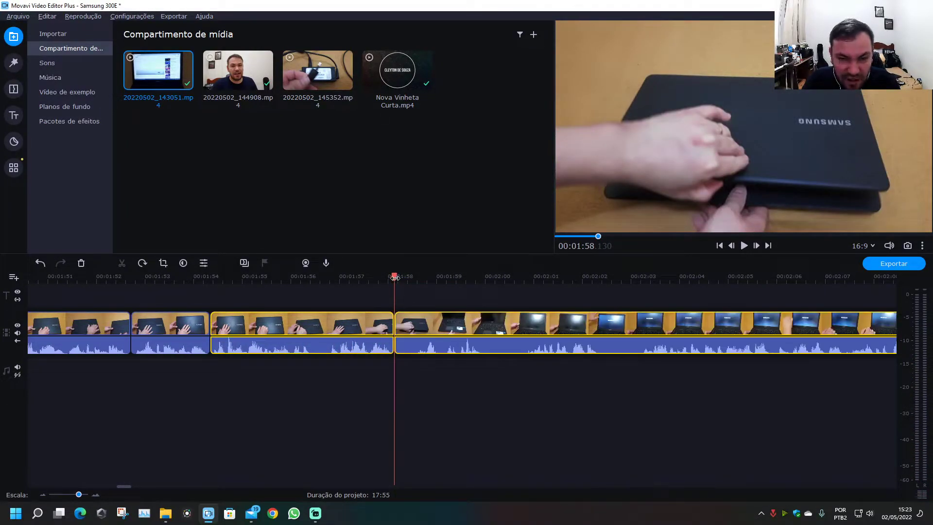
left_click_drag(417, 276, 413, 276)
key("ctrl+b")
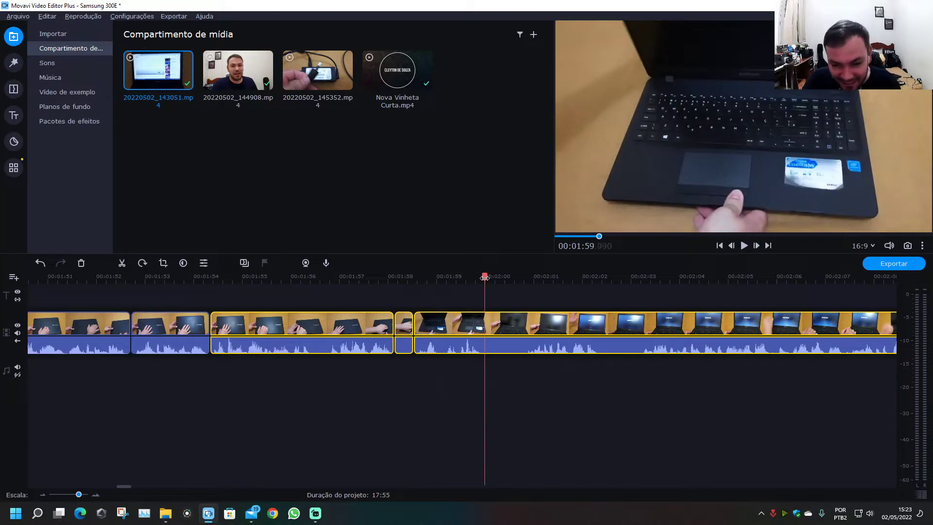
key("ctrl+b")
left_click_drag(484, 277, 519, 276)
key("ctrl+b")
left_click(597, 280)
key("ctrl+b")
left_click_drag(597, 283, 637, 283)
key("ctrl+b")
- Delete the three isolated pause segments between about 1:58 and 2:03, working from the last one back
left_click(619, 336)
key("Delete")
left_click(505, 323)
key("Delete")
left_click(404, 329)
key("Delete")
- Play across the cut at about 1:58 and restore the short laptop segment deleted there by undoing the last deletion
left_click(379, 277)
key("space")
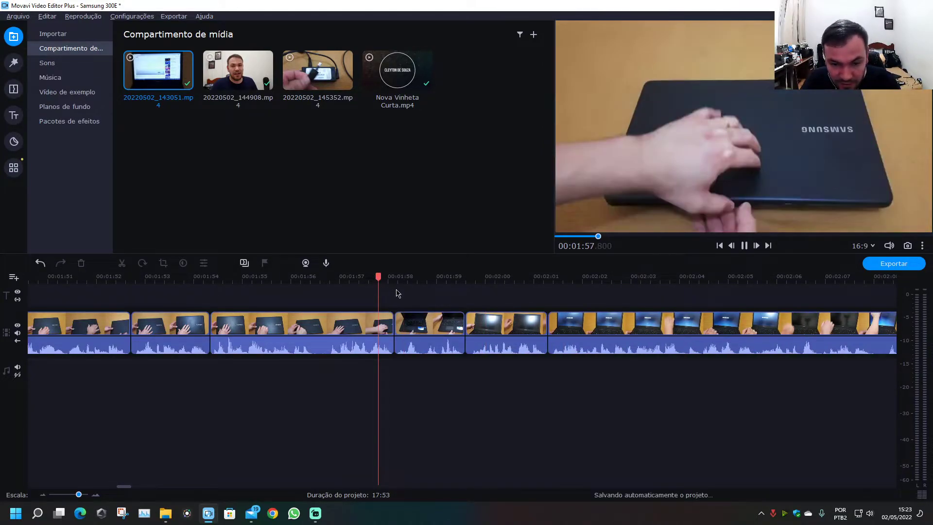
left_click(354, 276)
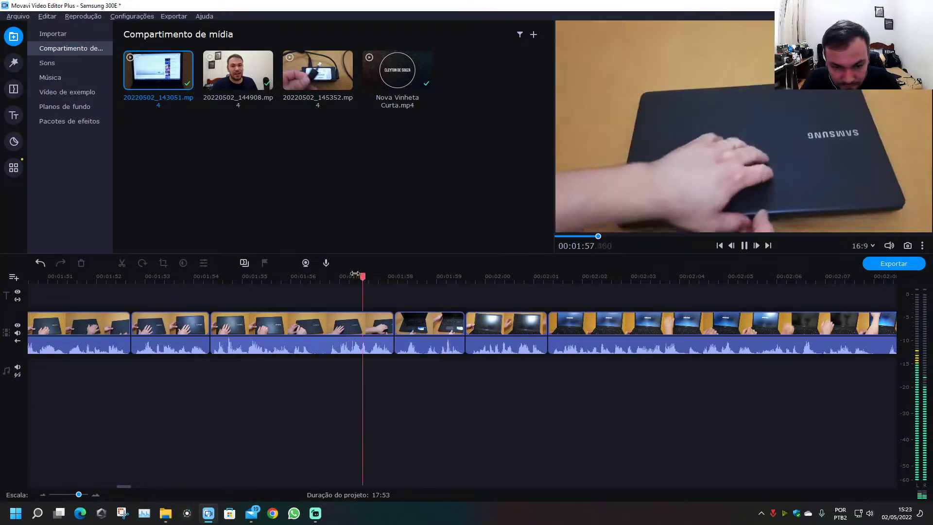
key("space")
left_click(395, 328)
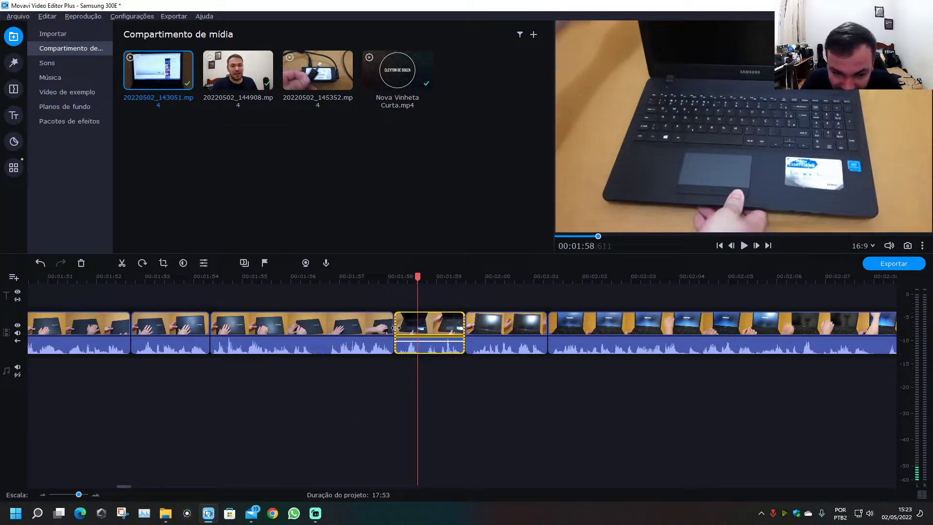
key("ctrl+z")
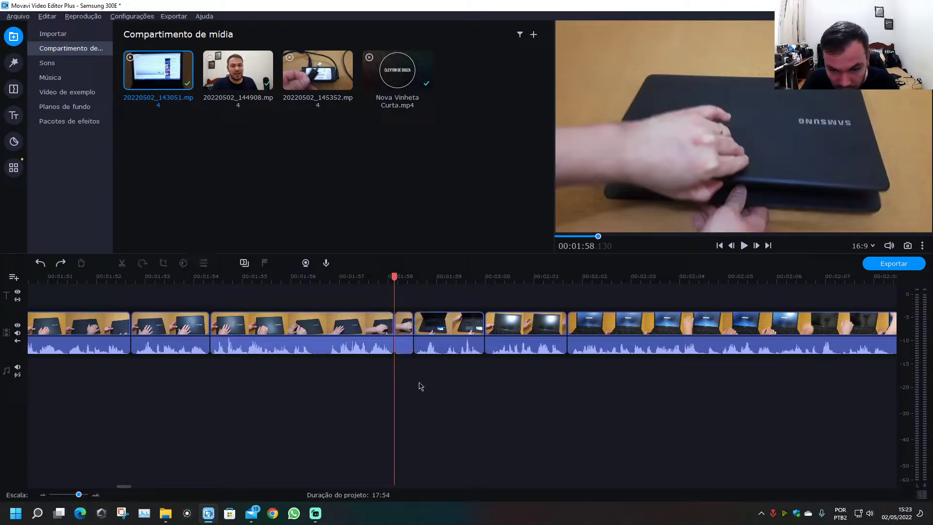
left_click(405, 344)
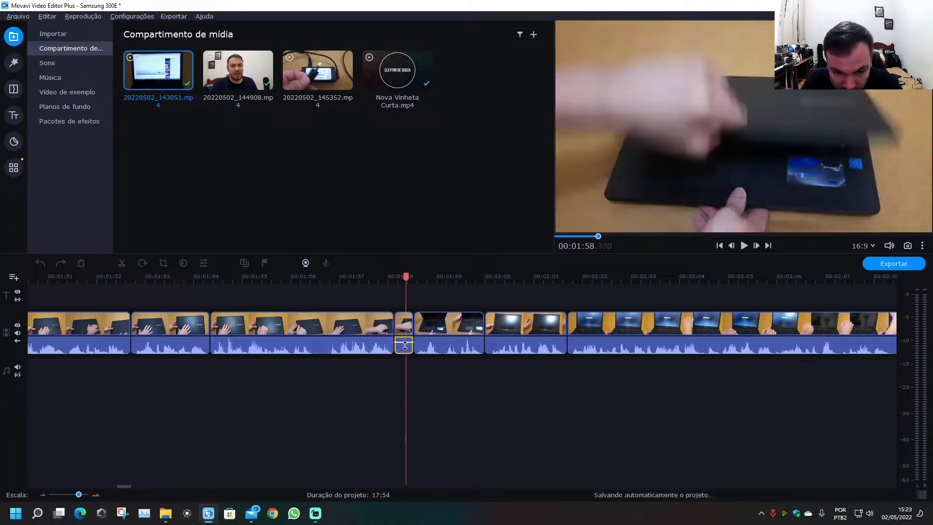
- Review the laptop footage from about 1:57.6 and delete the segment between about 2:00.0 and 2:01.7
left_click(372, 277)
key("space")
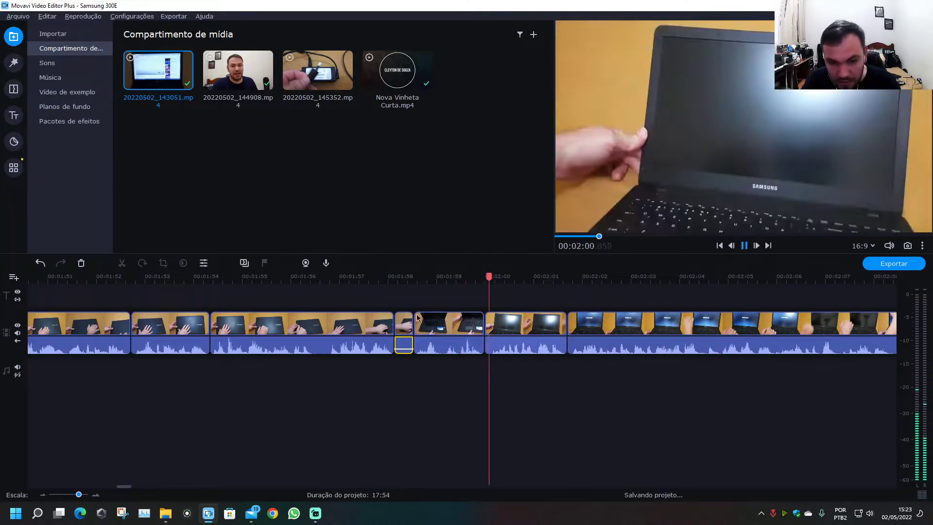
left_click(374, 276)
key("space")
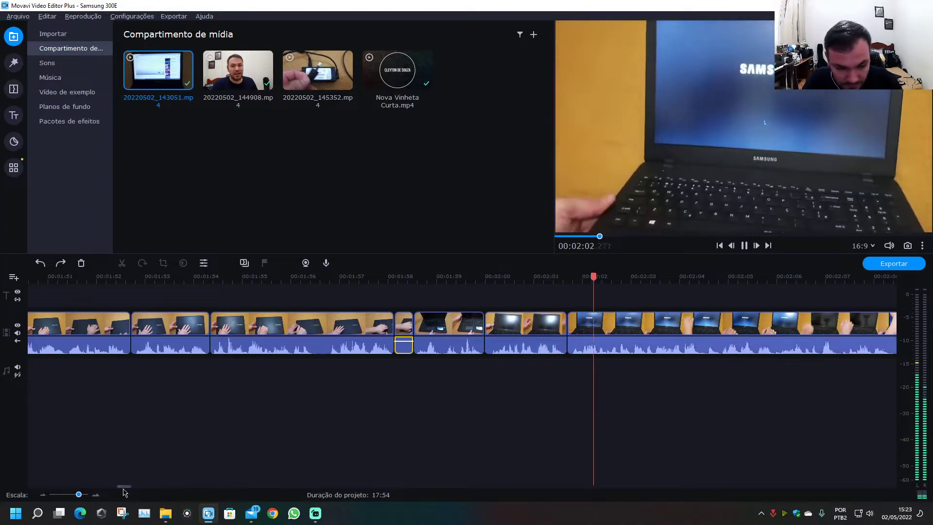
scroll(340, 412, "down", 1)
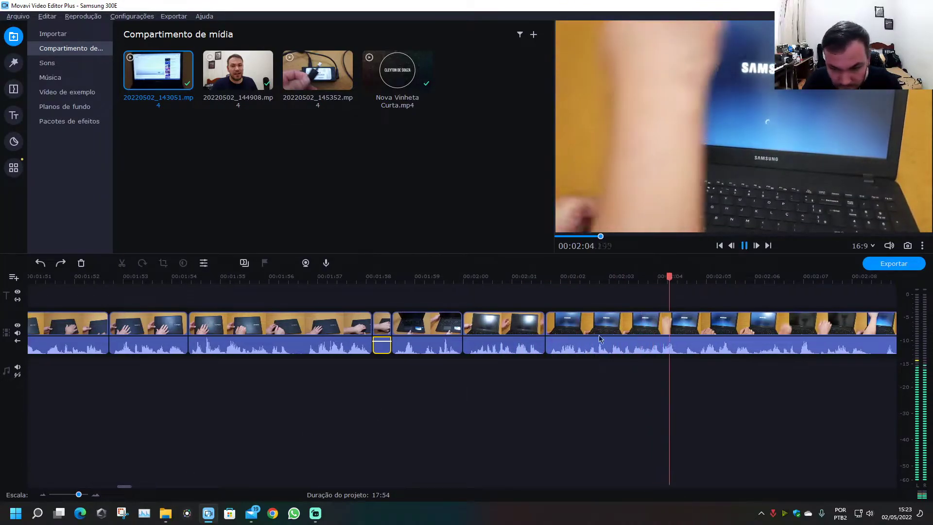
left_click(462, 275)
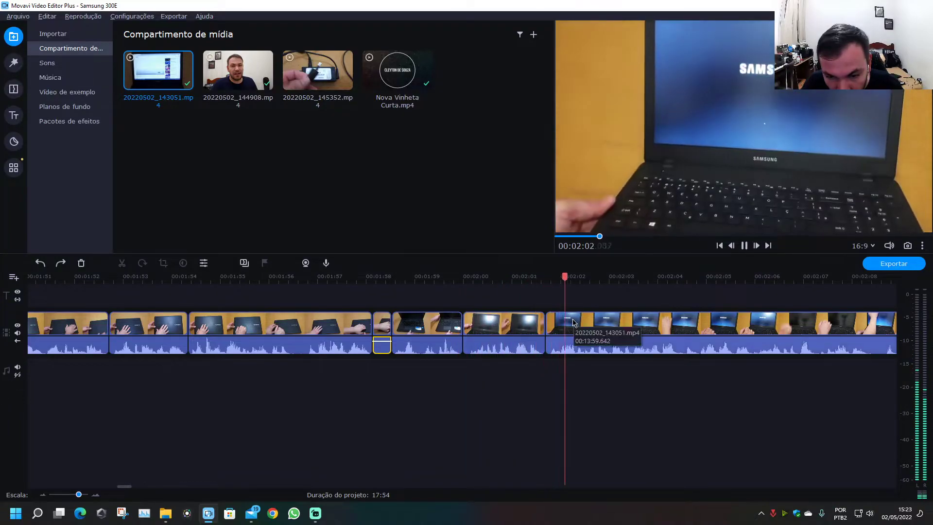
left_click(522, 329)
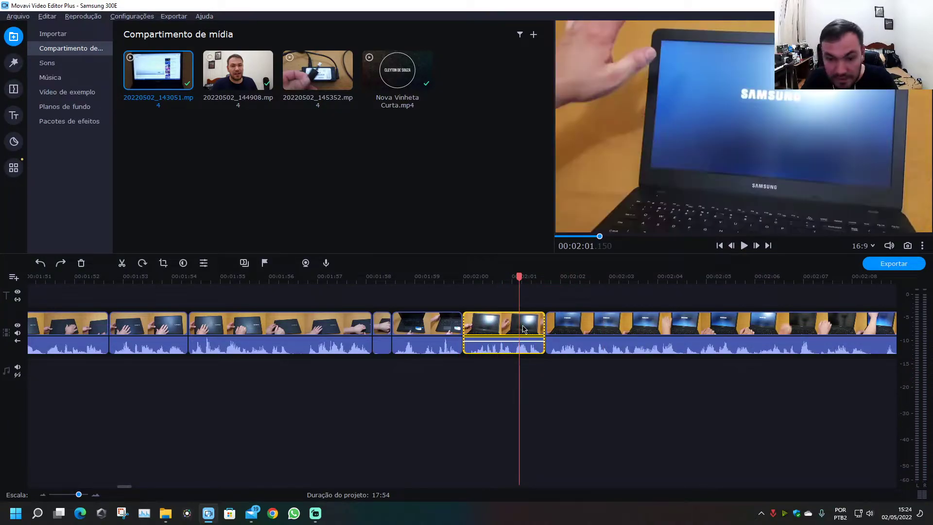
key("Delete")
- Play the laptop footage from about 1:59.8 to 2:33 to check the cut and look for further pauses
left_click(456, 277)
key("space")
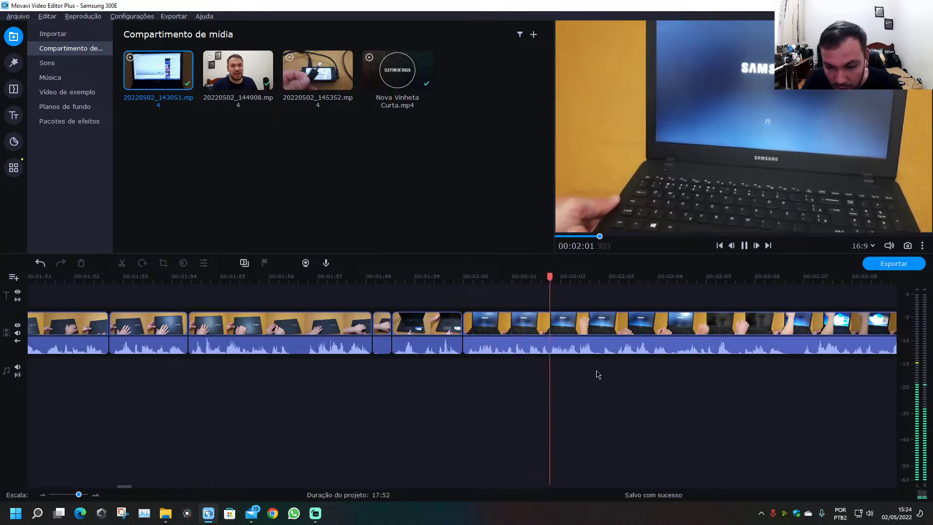
left_click_drag(127, 491, 134, 491)
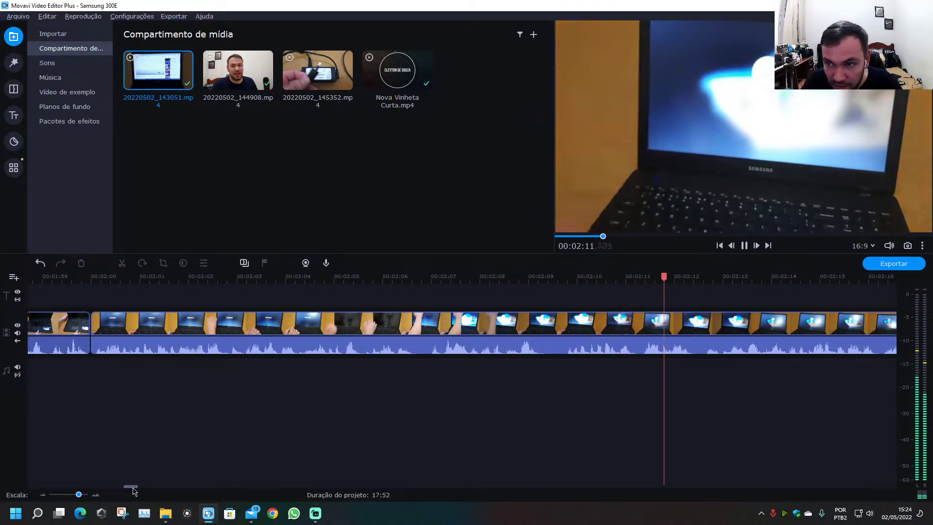
left_click_drag(134, 492, 139, 491)
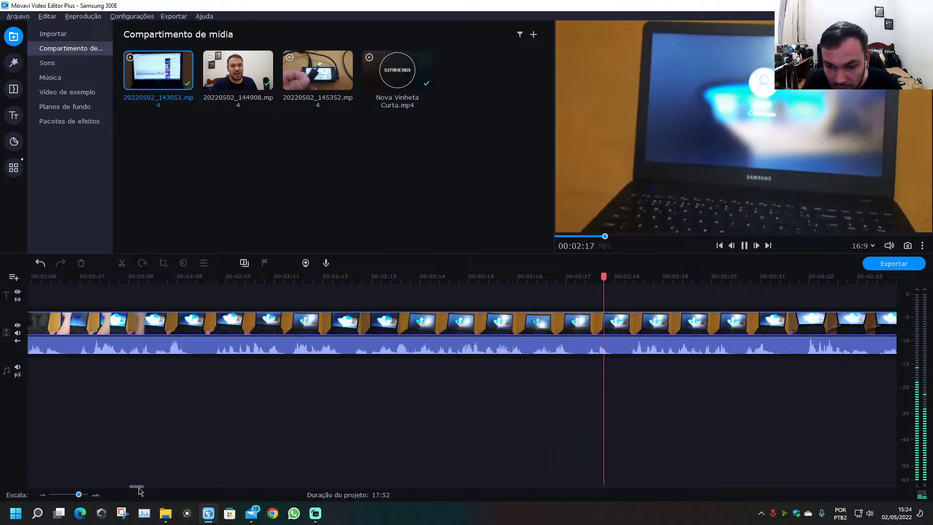
left_click_drag(138, 491, 144, 492)
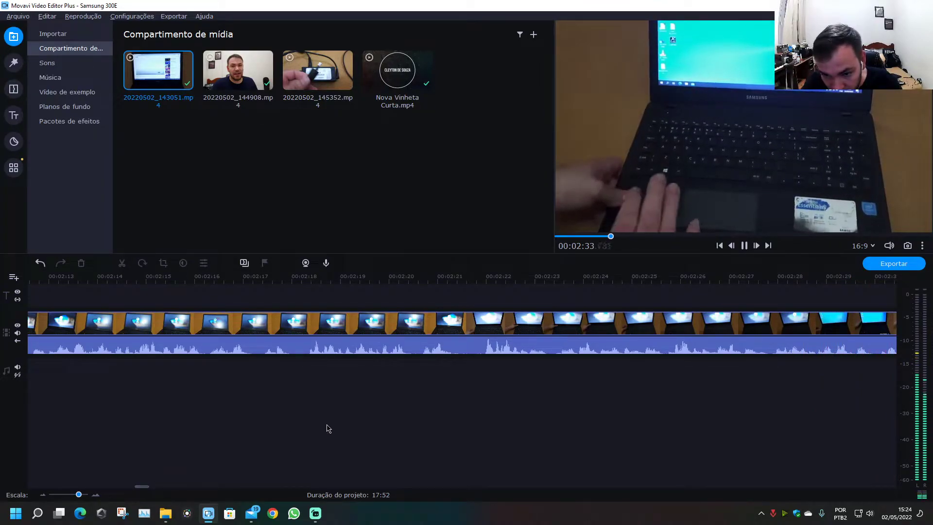
key("space")
- Split the laptop clip at about 2:23.6 and 2:35.1 and delete the section in between
left_click(44, 319)
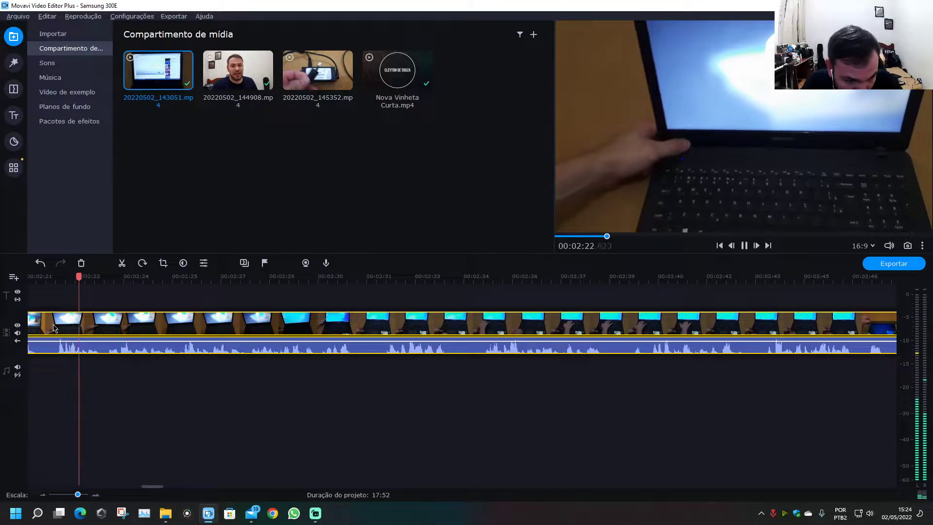
key("space")
left_click(104, 330)
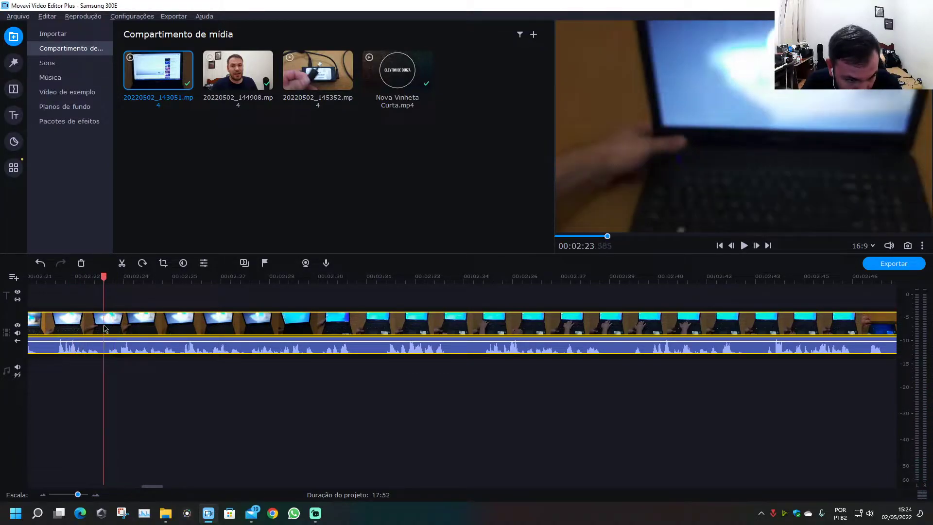
key("ctrl+b")
left_click(362, 320)
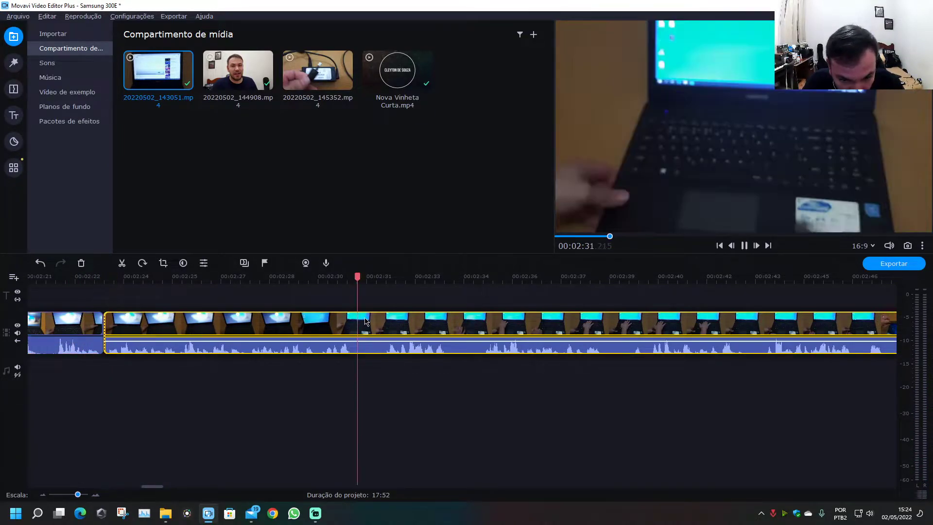
key("space")
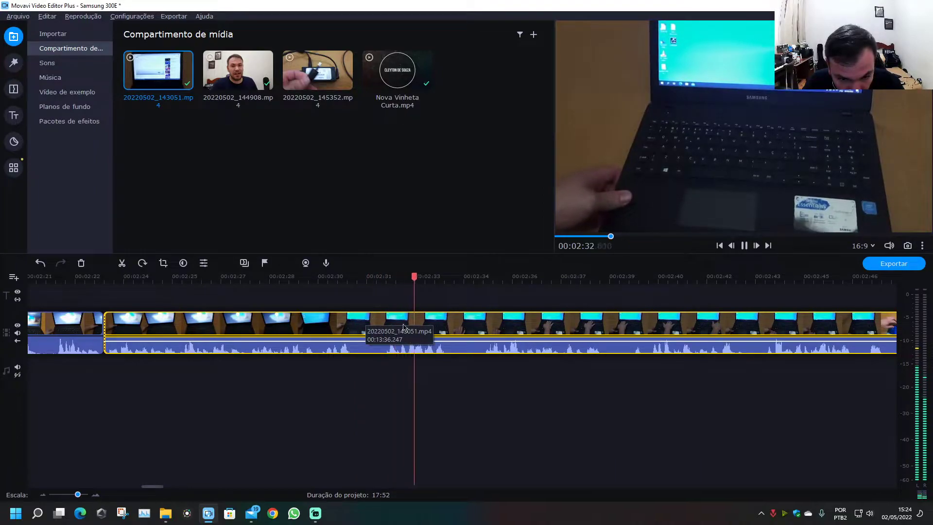
left_click(483, 326)
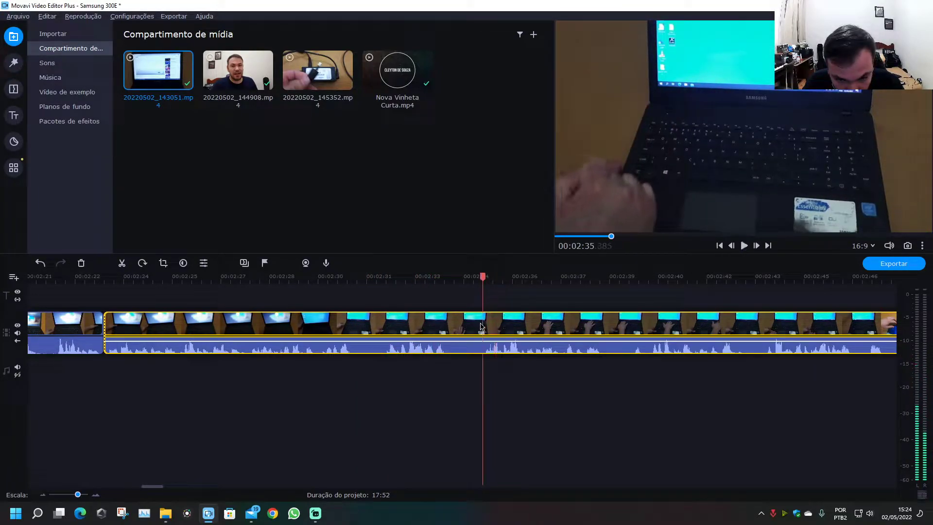
left_click(474, 326)
key("ctrl+b")
left_click(434, 327)
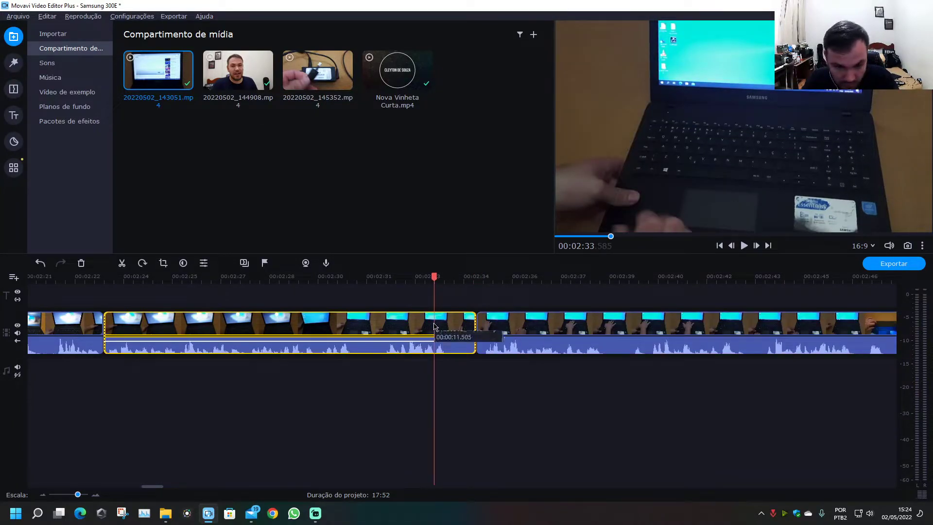
key("Delete")
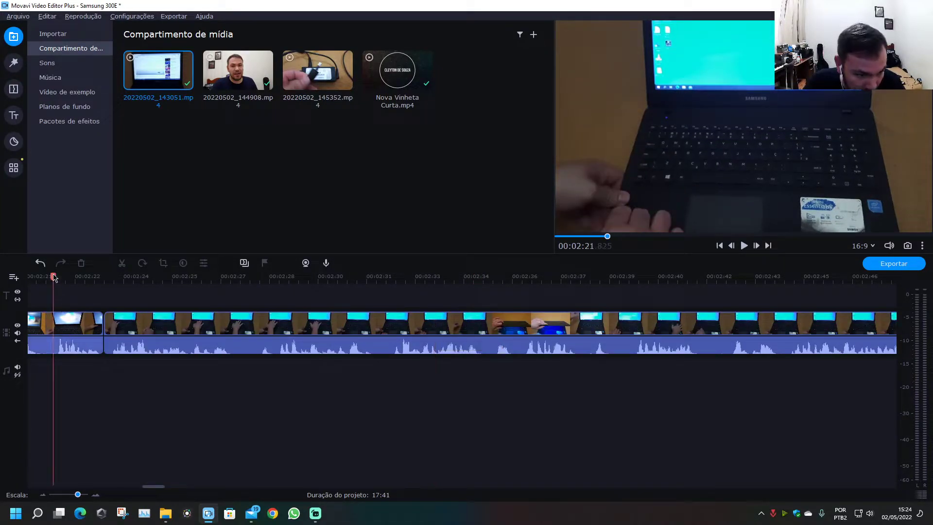
- Cut the short pause at about 2:21.5–2:21.9 out of the laptop clip and play across the cut
left_click(53, 276)
key("space")
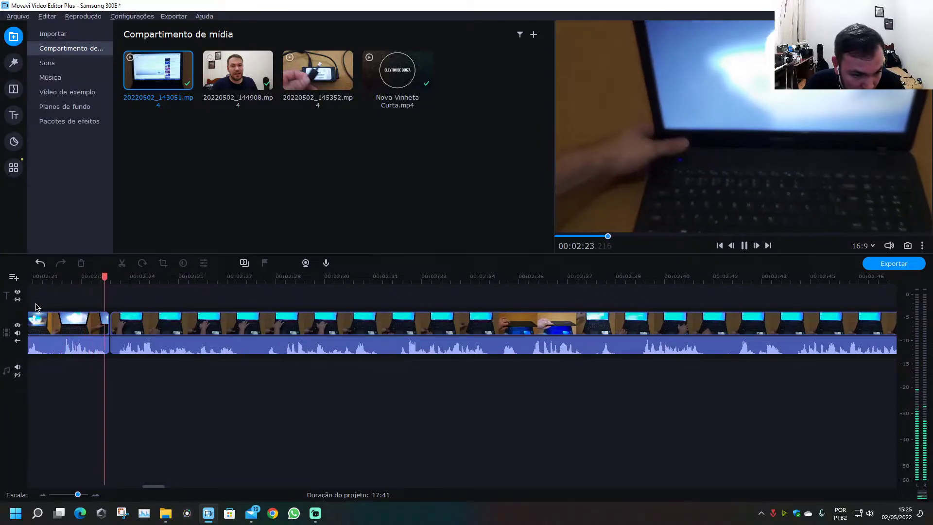
left_click(47, 322)
left_click_drag(47, 277, 97, 277)
key("ctrl+b")
key("ctrl+b")
left_click(92, 334)
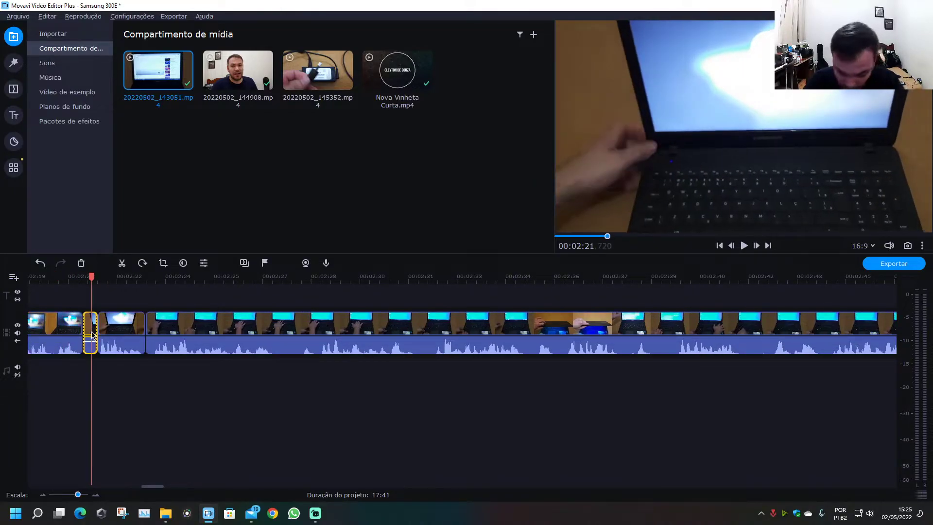
key("Delete")
left_click(74, 277)
key("space")
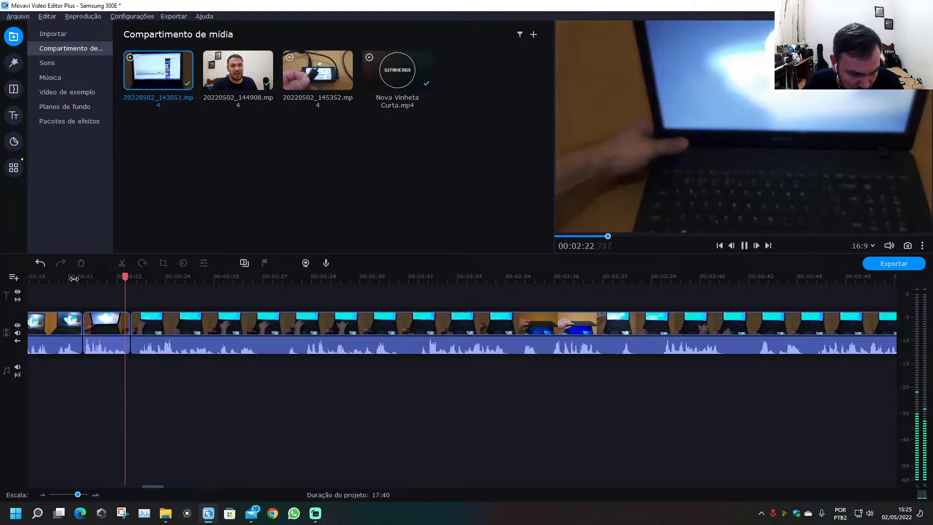
- Review the following footage up to about 2:28 and cut out the section at about 2:27.0–2:28.3
left_click(135, 329)
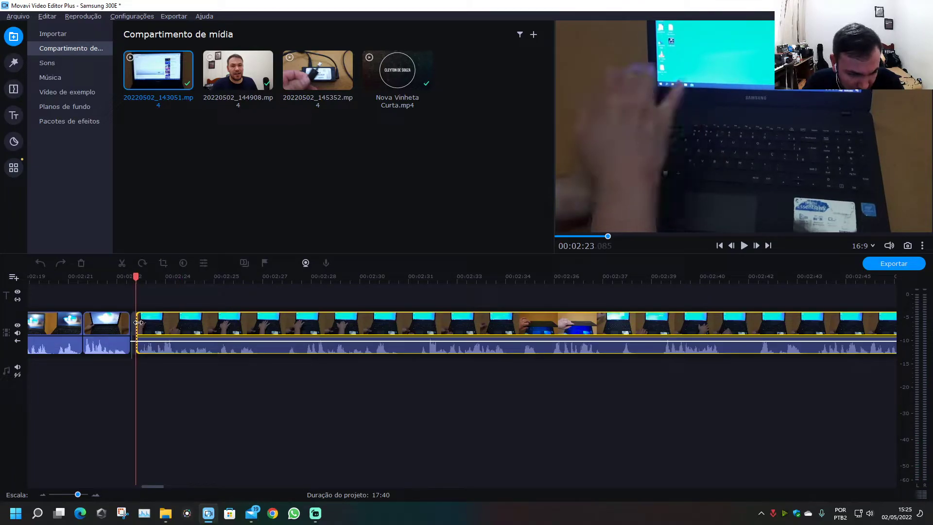
key("space")
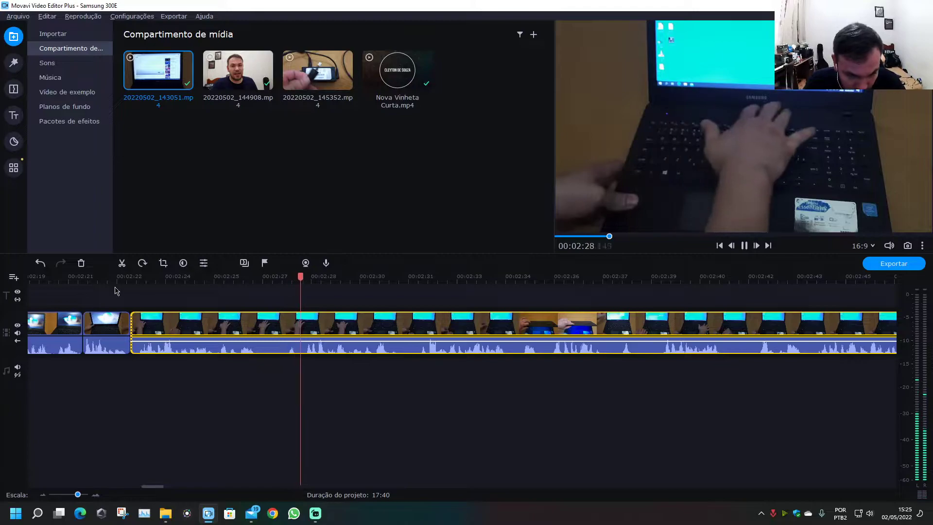
key("space")
left_click(269, 331)
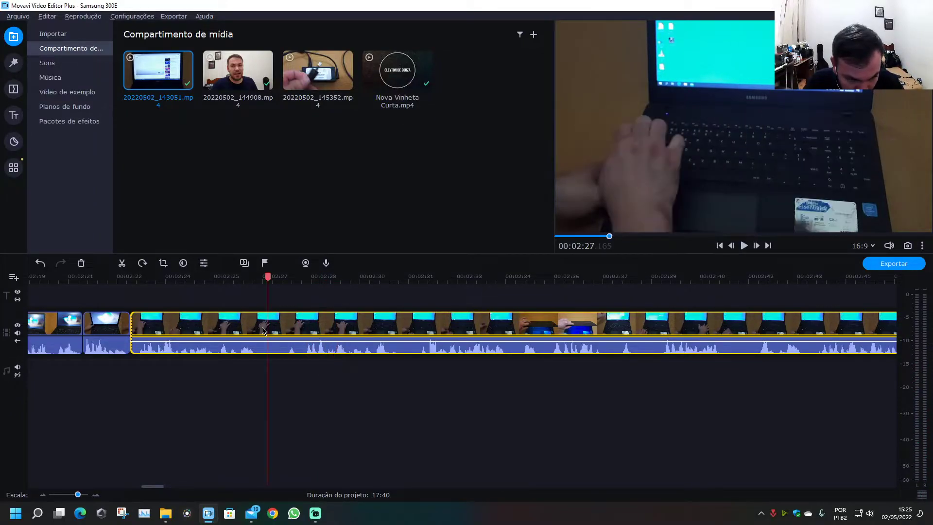
left_click(261, 295)
key("ctrl+b")
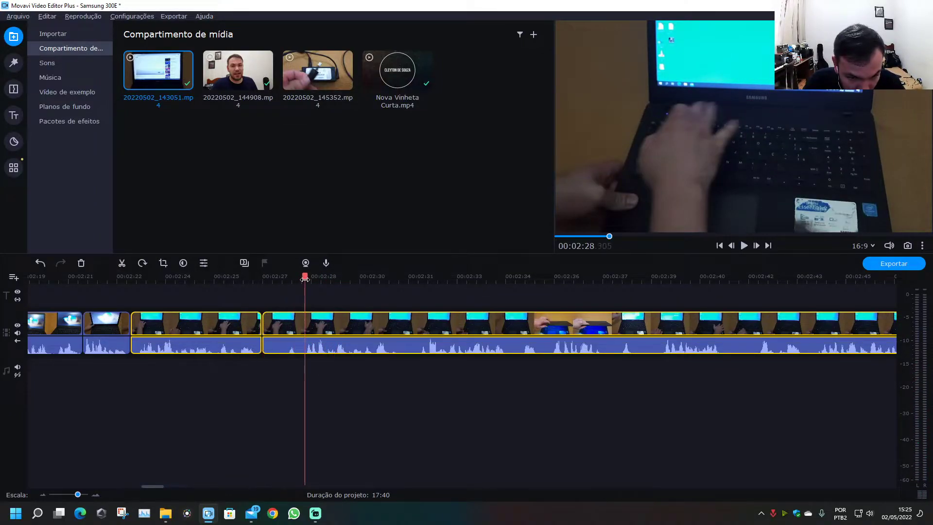
key("ctrl+b")
left_click(283, 327)
key("Delete")
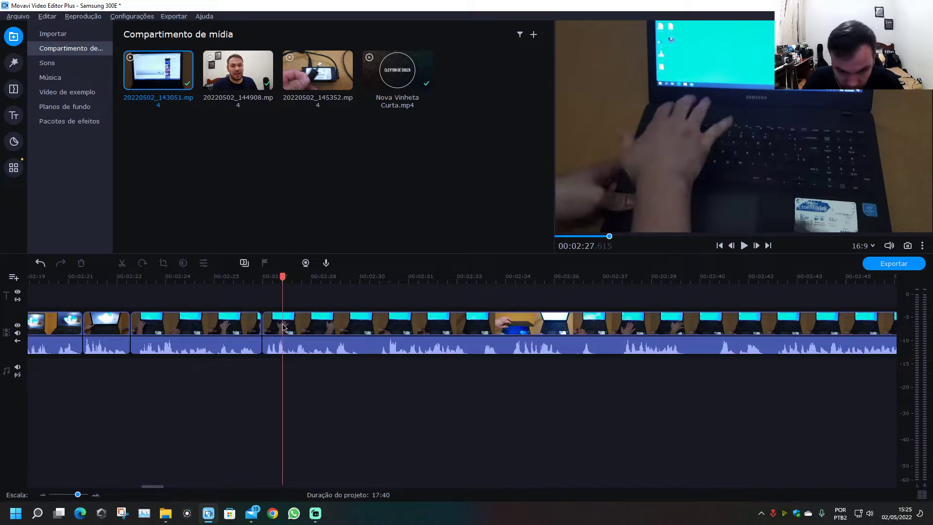
- Play the footage across the new cut from about 2:25.7 and save the project
left_click(222, 277)
key("space")
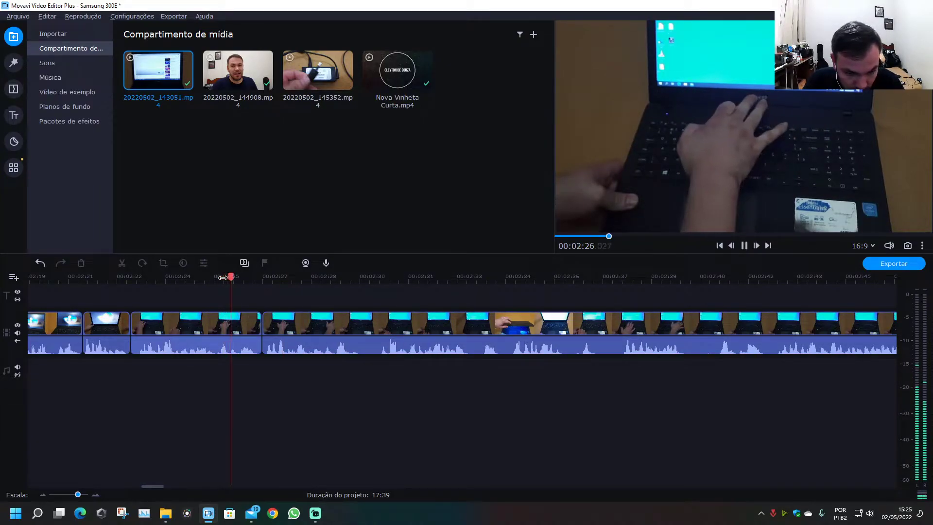
key("ctrl+s")
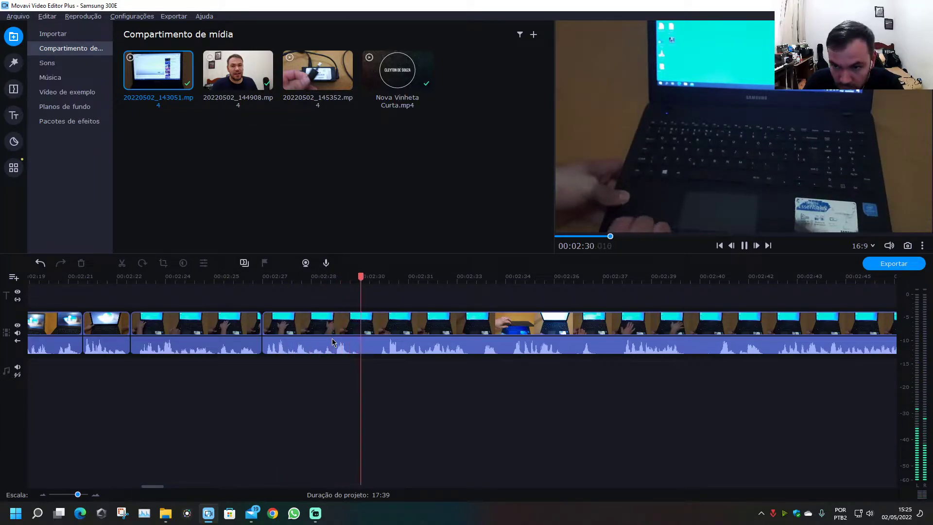
- Cut the short pause at about 2:30.1–2:30.5 out of the laptop clip and play on from about 2:29.6
key("space")
left_click(364, 332)
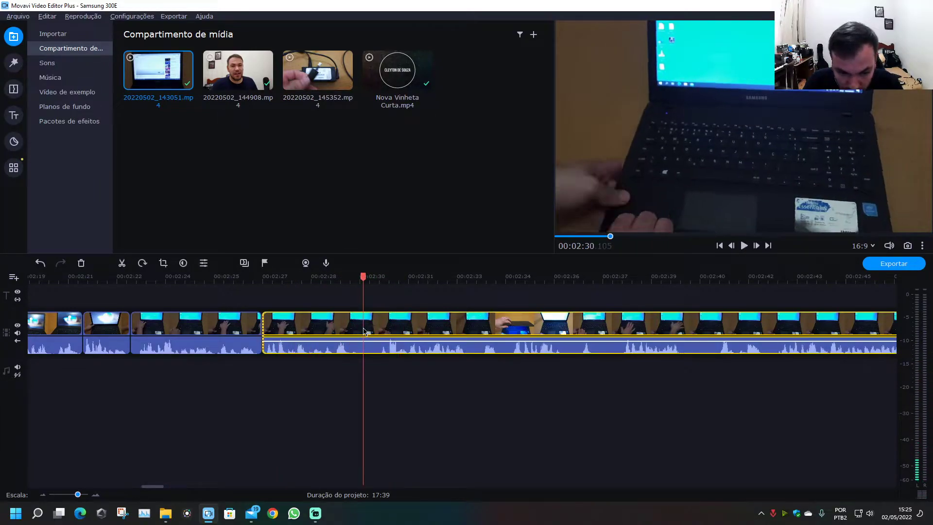
key("ctrl+b")
key("ctrl+b")
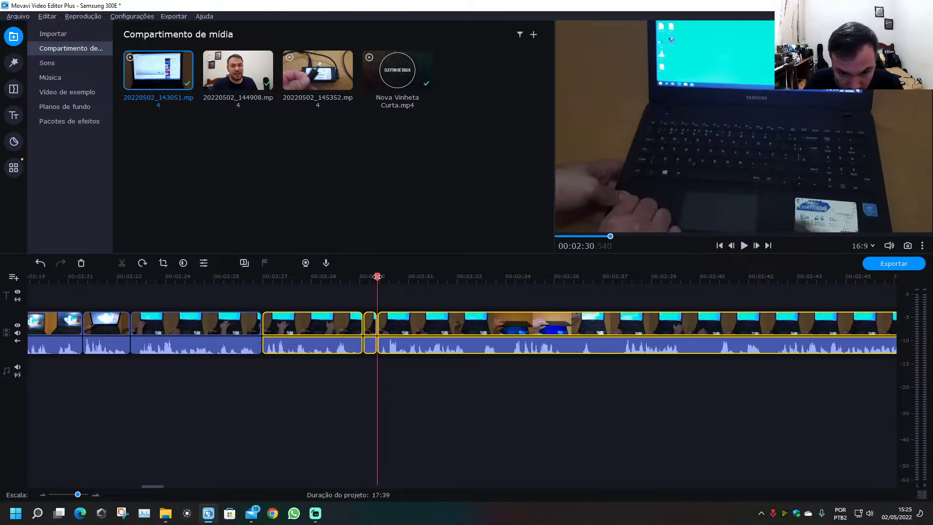
left_click(373, 332)
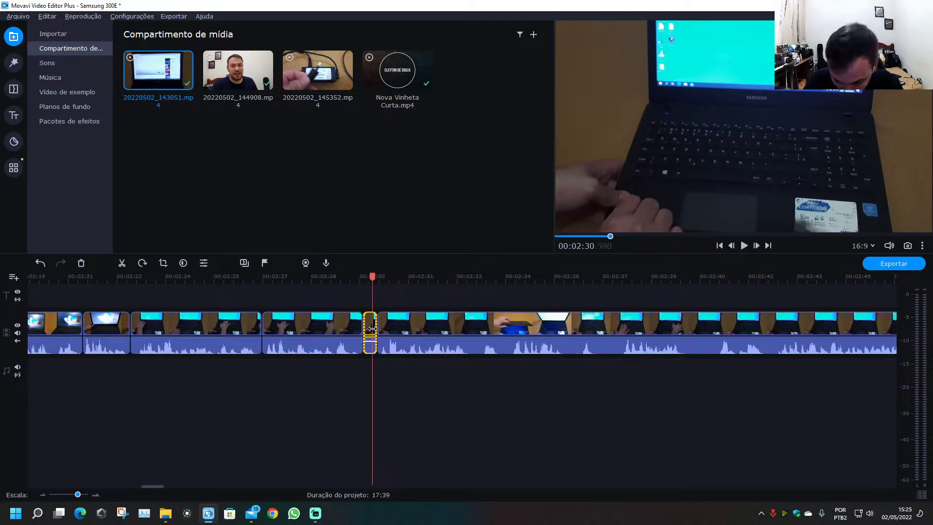
key("Delete")
left_click(346, 278)
key("space")
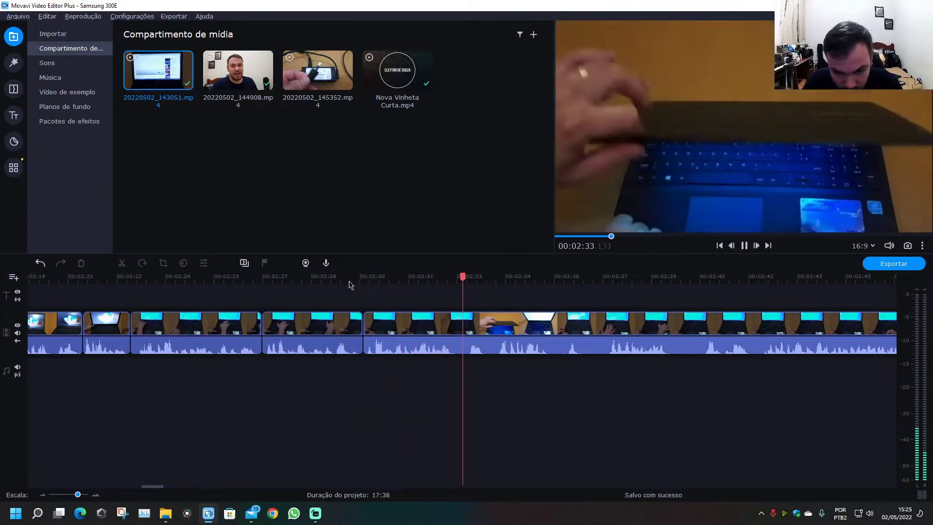
- Review the laptop footage from about 2:33 and cut out the section at about 2:35.9–2:37.6
left_click(451, 327)
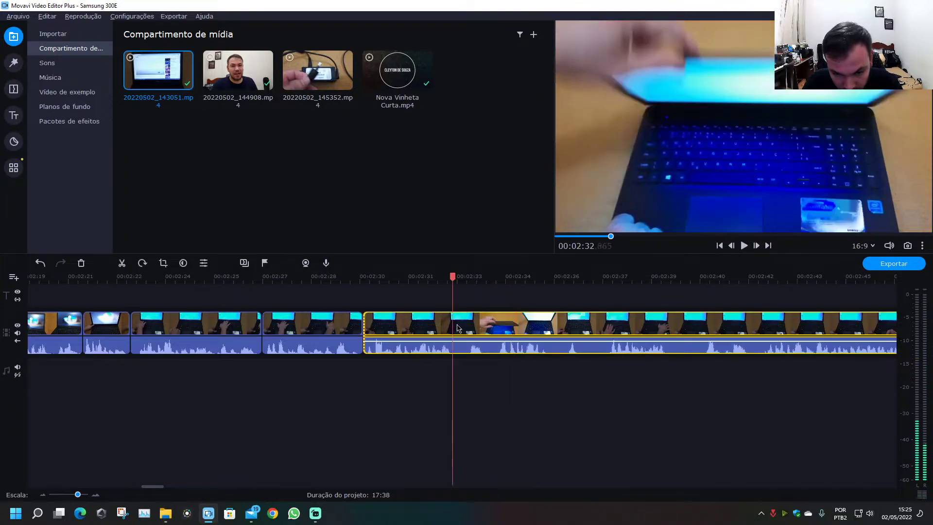
left_click(458, 327)
key("space")
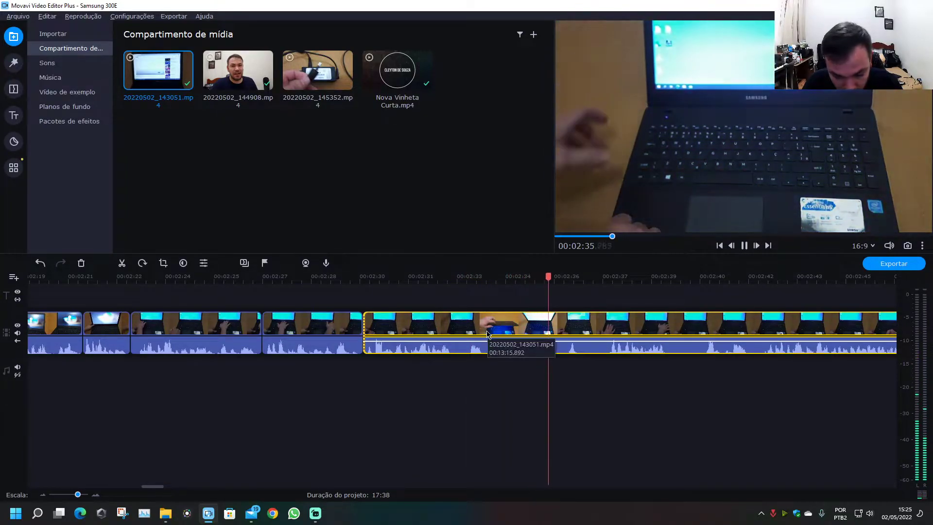
key("space")
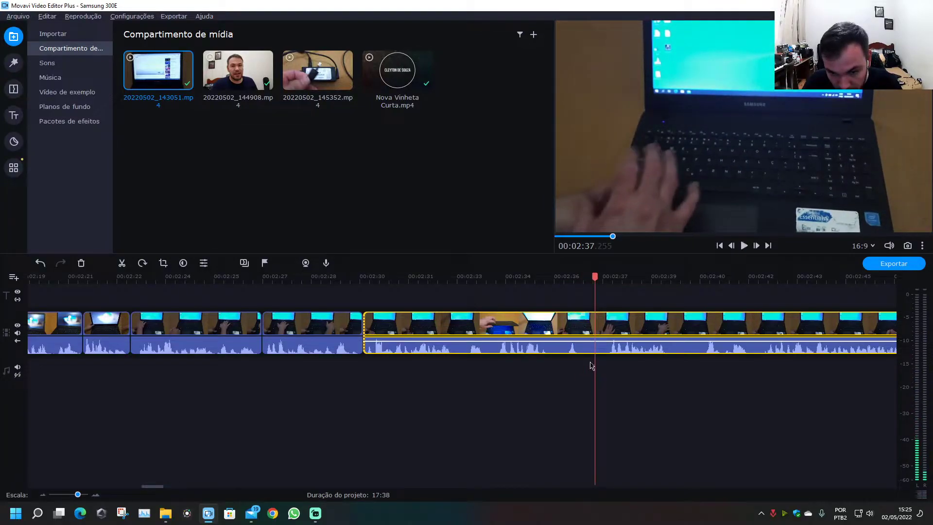
left_click(551, 330)
key("ctrl+b")
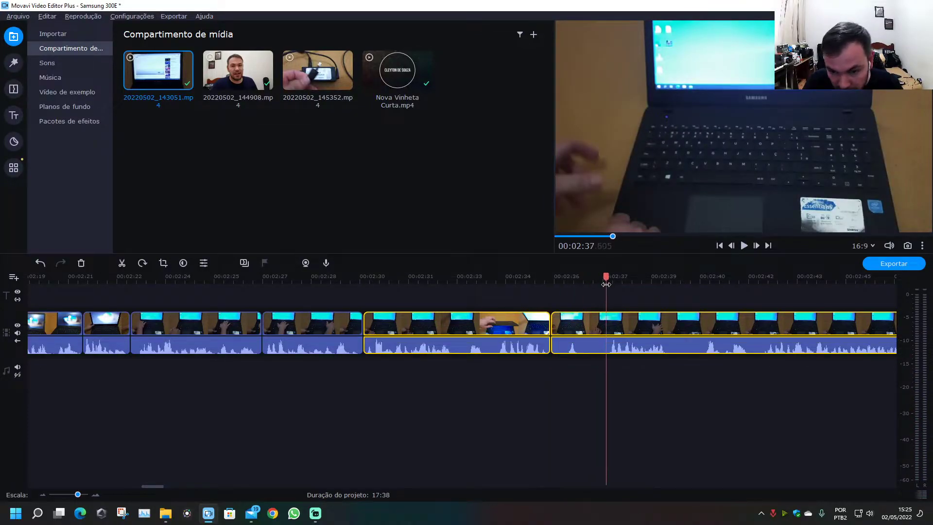
left_click(575, 408)
left_click(579, 322)
key("Delete")
left_click(523, 298)
key("space")
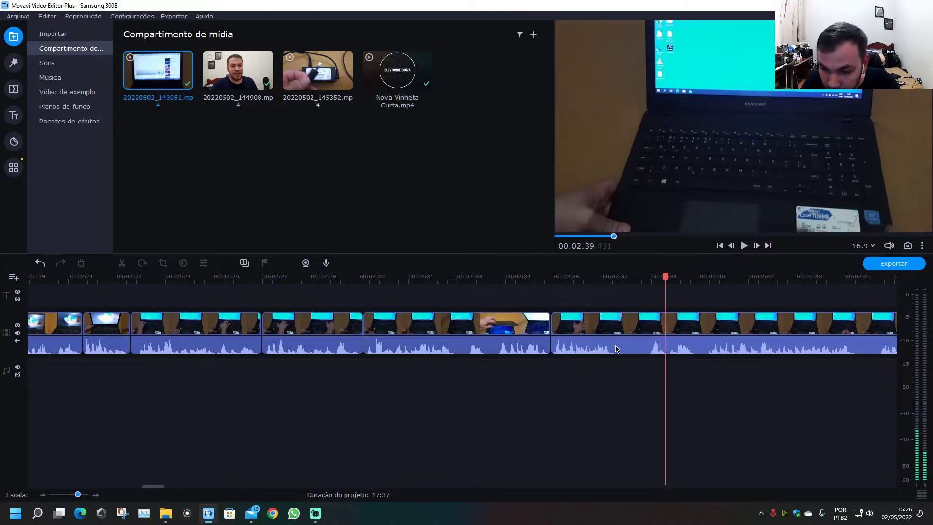
- Cut the pause at about 2:37.9–2:38.8 out of the laptop clip and play across the cut from about 2:37
left_click(619, 324)
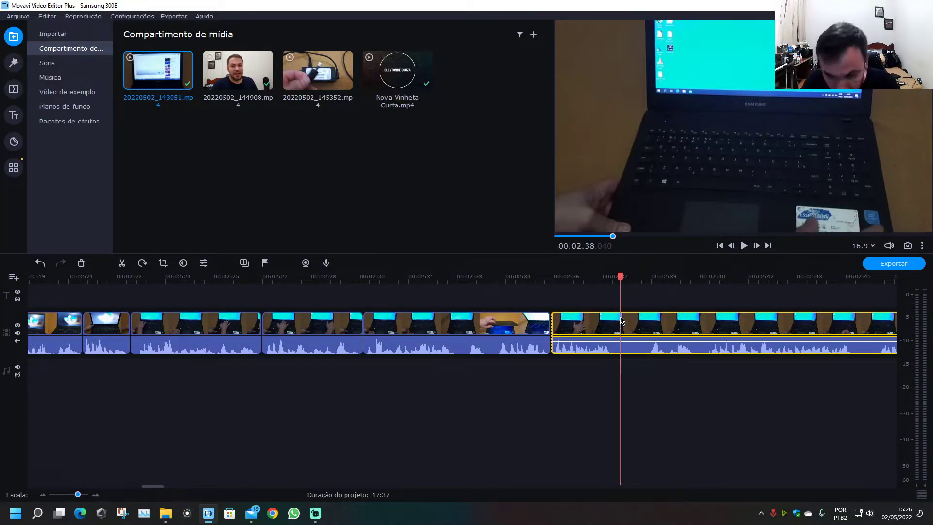
key("ctrl+b")
left_click(645, 325)
key("ctrl+b")
left_click(625, 327)
key("Delete")
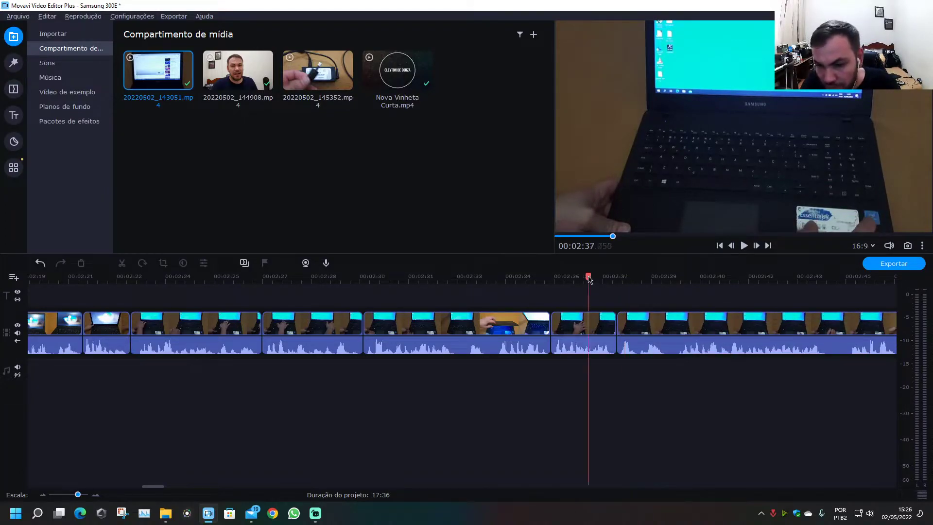
key("space")
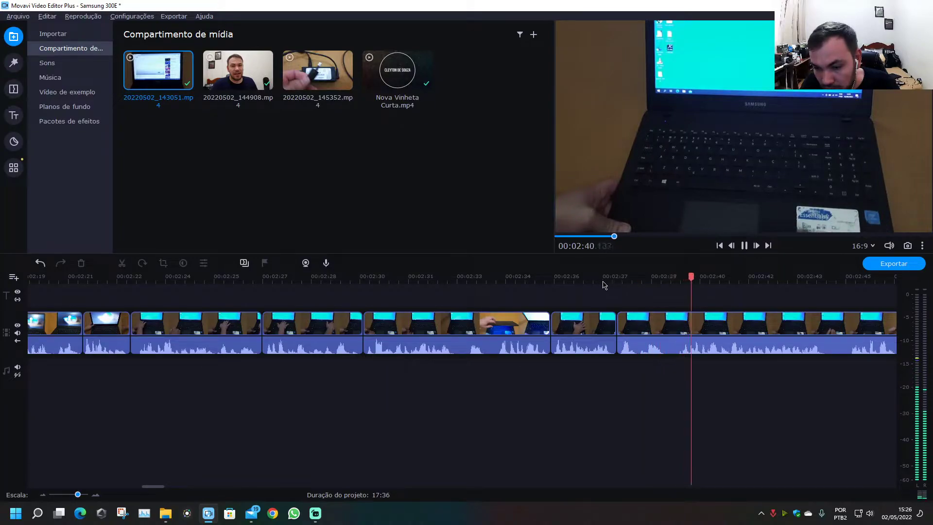
- Cut the pause at about 2:44.5–2:45.1 out of the laptop clip and save the project while playing across the cut
left_click_drag(161, 488, 173, 488)
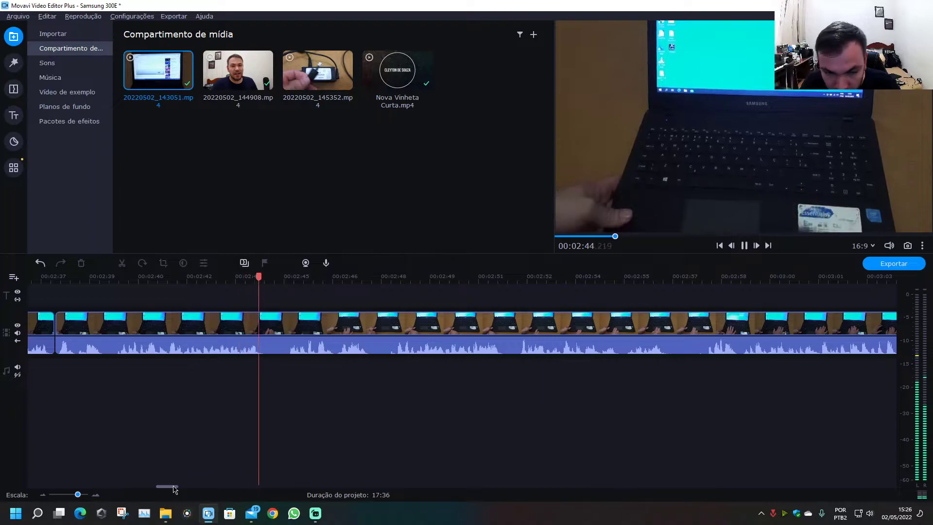
left_click(267, 327)
key("ctrl+b")
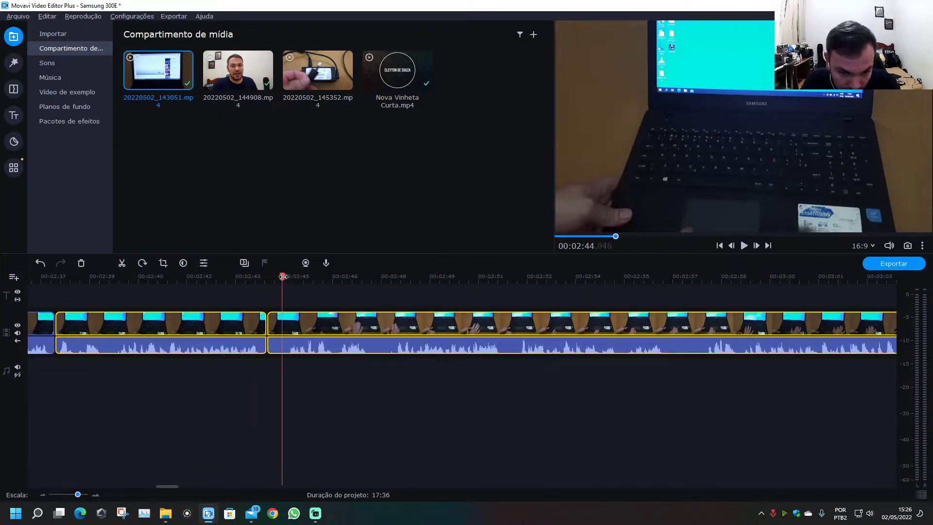
left_click_drag(282, 276, 287, 276)
key("ctrl+b")
left_click(272, 327)
key("Delete")
left_click(248, 277)
key("space")
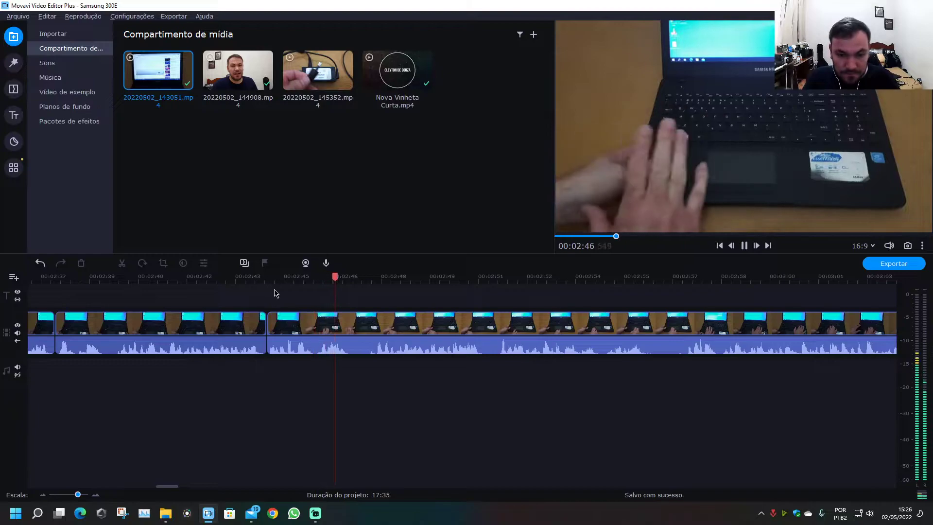
- Cut the short pause at about 2:47.1–2:47.6 out of the laptop clip and play on from about 2:46.4
left_click(354, 332)
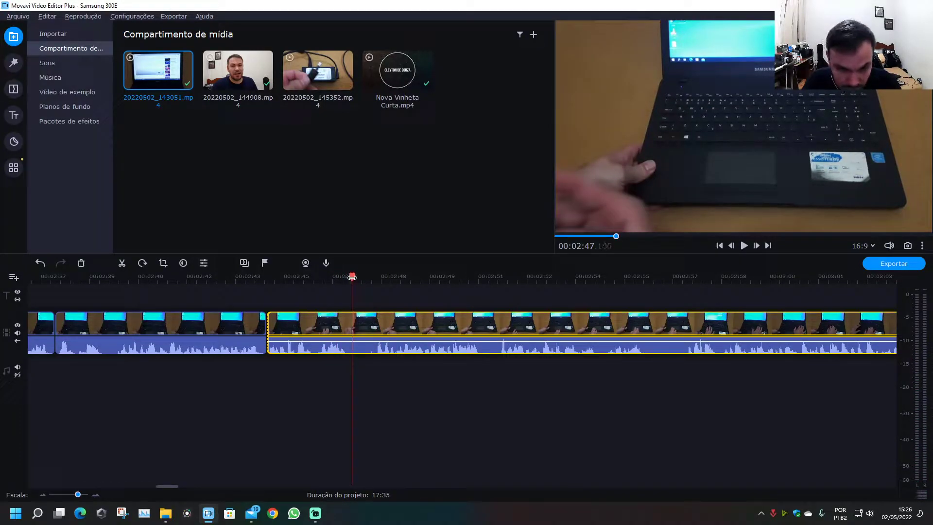
key("ctrl+b")
left_click_drag(353, 277, 367, 276)
key("ctrl+b")
left_click(358, 323)
key("Delete")
left_click(331, 281)
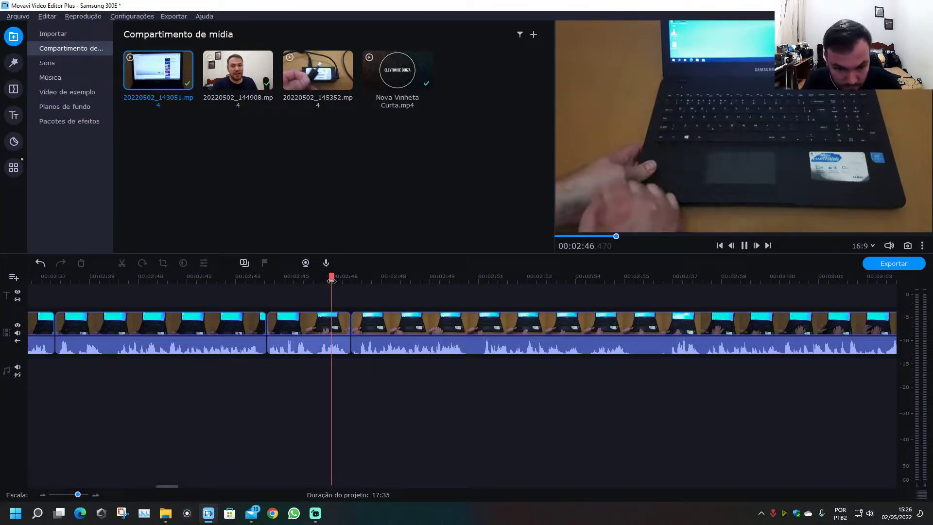
key("space")
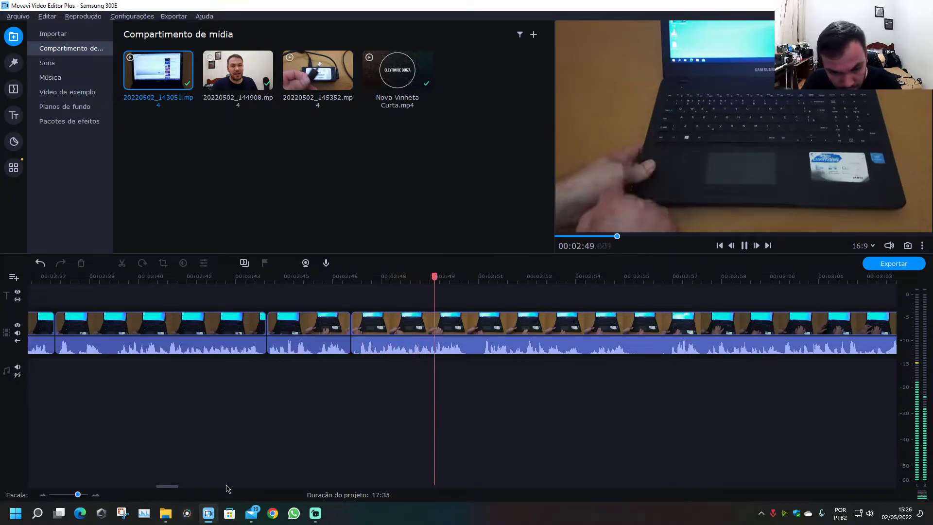
- Cut the short pause at about 2:50.7–2:51.0 out of the laptop clip and play across the cut from about 2:50.4
left_click_drag(167, 486, 179, 486)
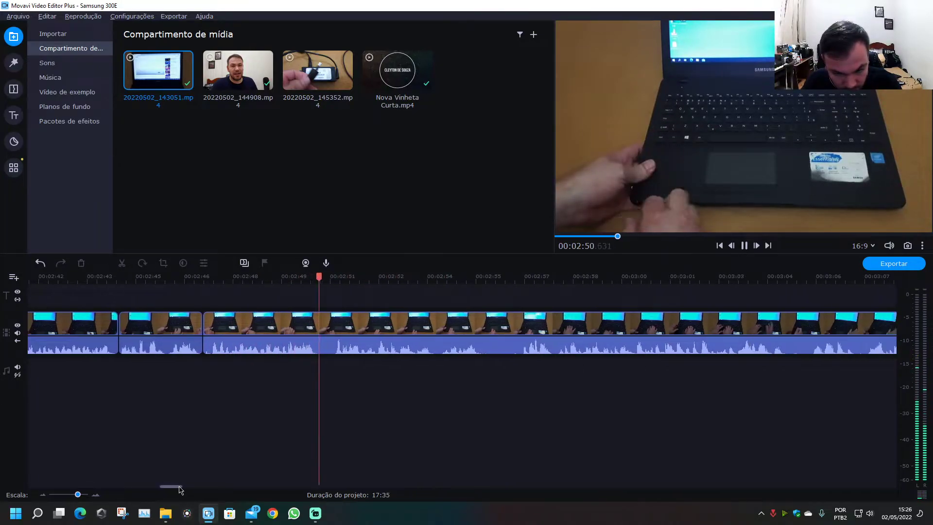
left_click(324, 330)
key("ctrl+b")
left_click(330, 276)
key("ctrl+b")
left_click(324, 332)
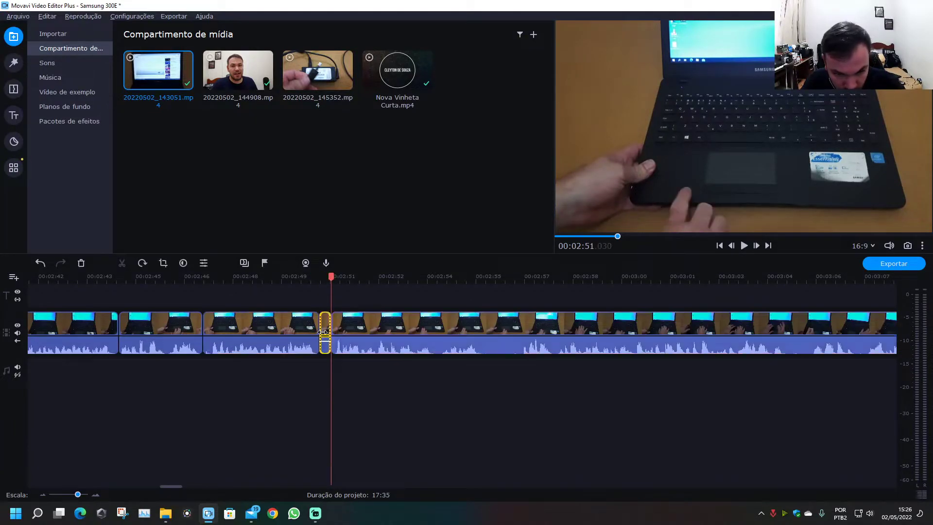
key("Delete")
left_click(309, 279)
key("space")
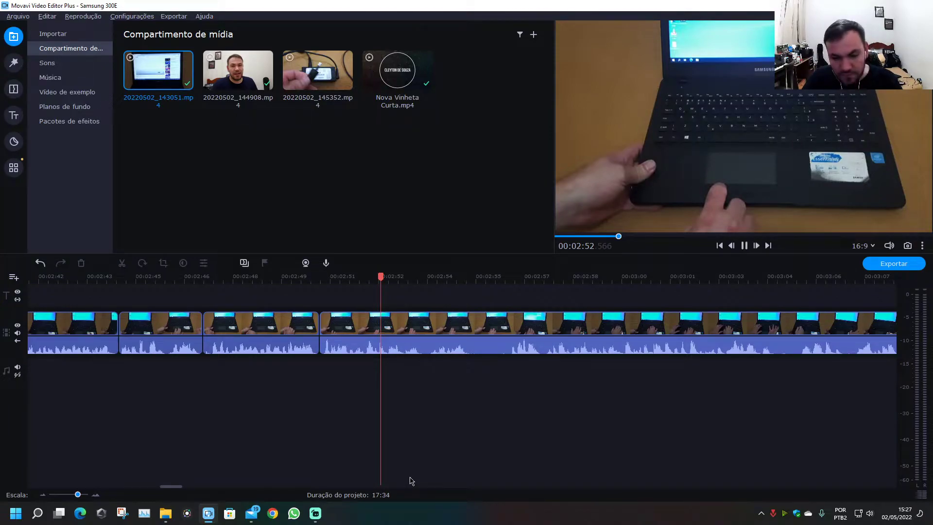
- Review the footage up to about 2:56 and cut out the section at about 2:55.4–2:56.5
key("space")
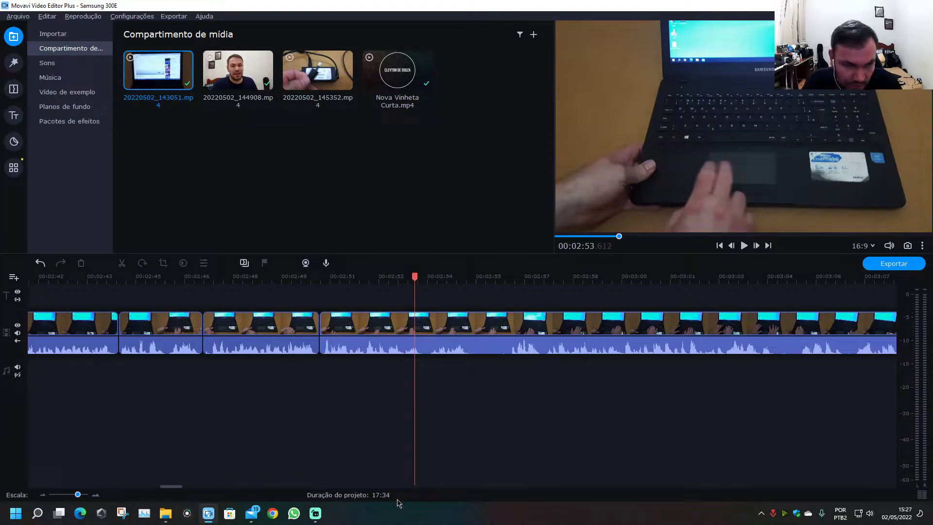
key("space")
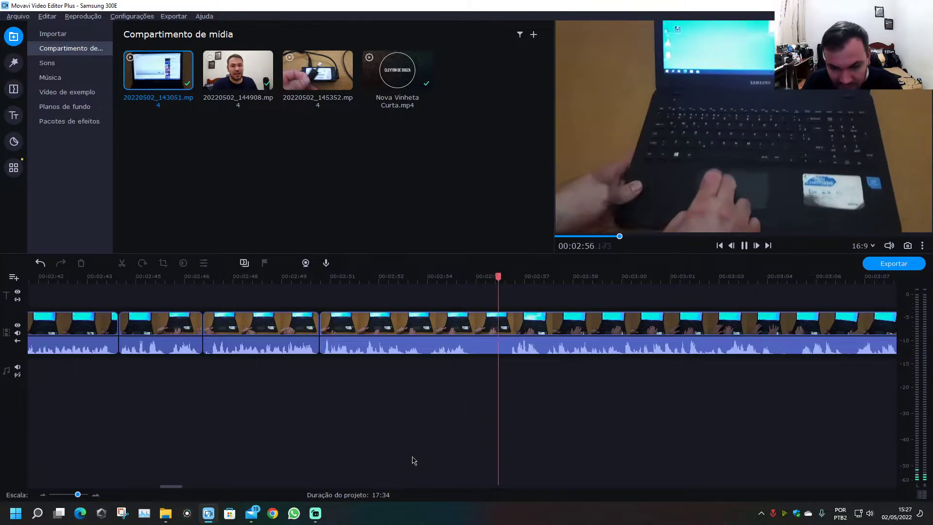
left_click(474, 328)
left_click(474, 326)
key("ctrl+b")
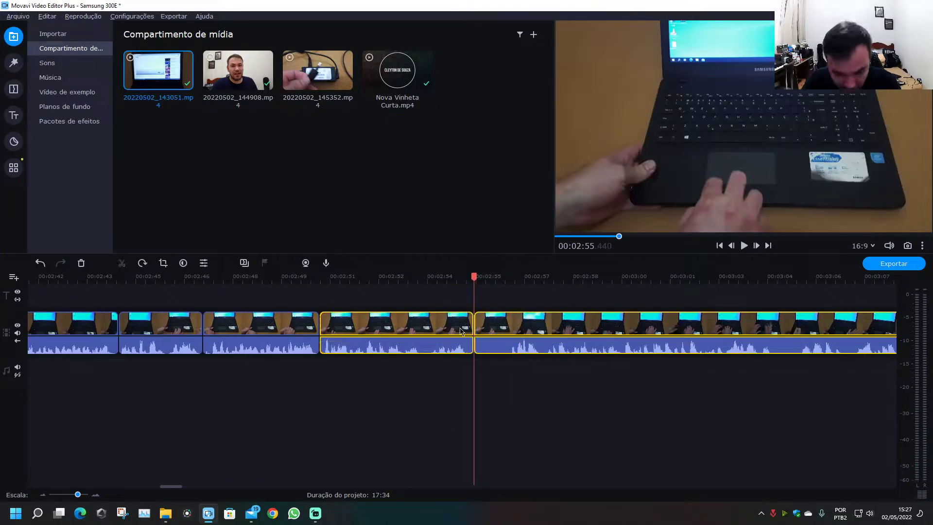
key("ctrl+b")
left_click(487, 321)
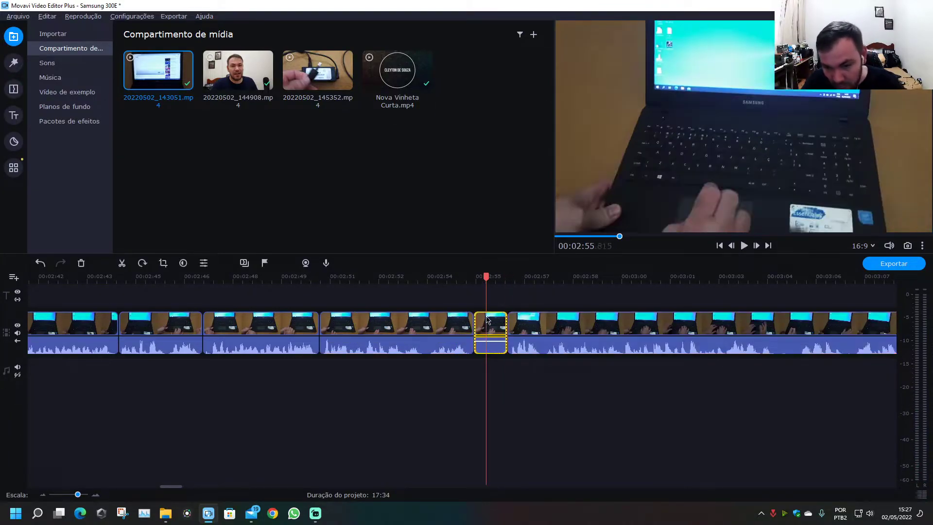
key("Delete")
key("space")
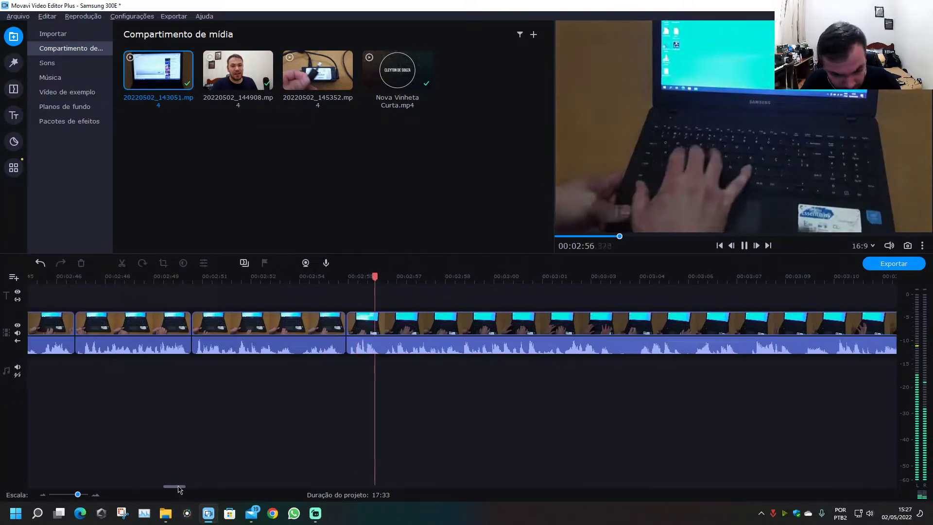
- Cut the short section at about 3:03.8–3:04.3 out of the laptop clip and save the project while playing on from about 3:03
left_click_drag(178, 487, 186, 487)
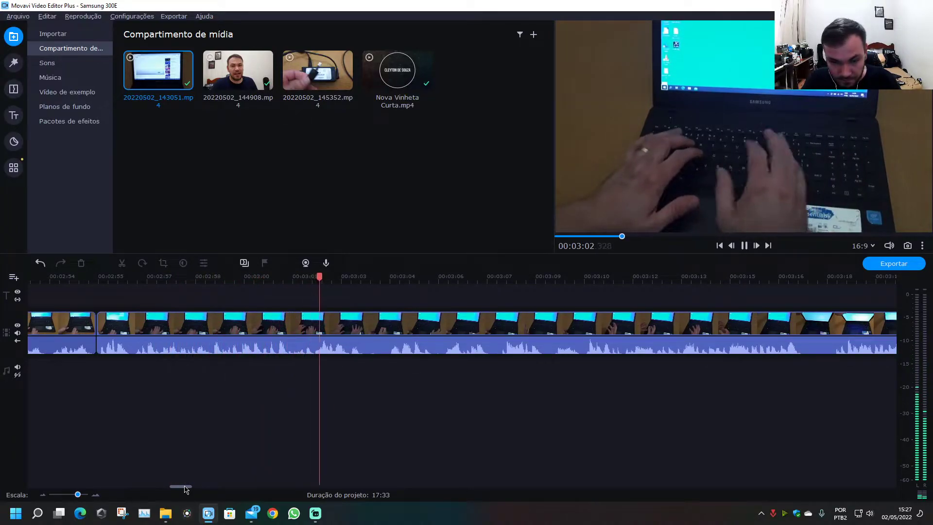
left_click_drag(185, 487, 187, 485)
key("space")
left_click(290, 332)
key("ctrl+b")
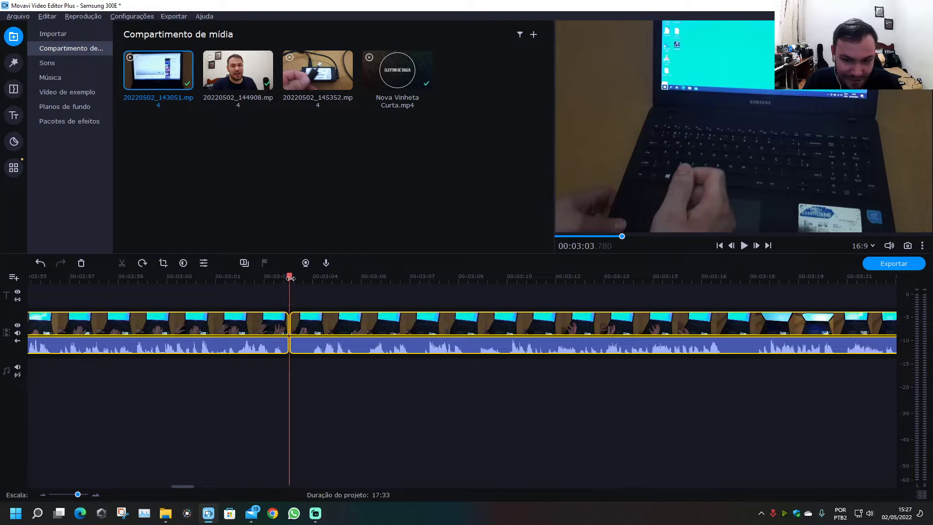
left_click(303, 379)
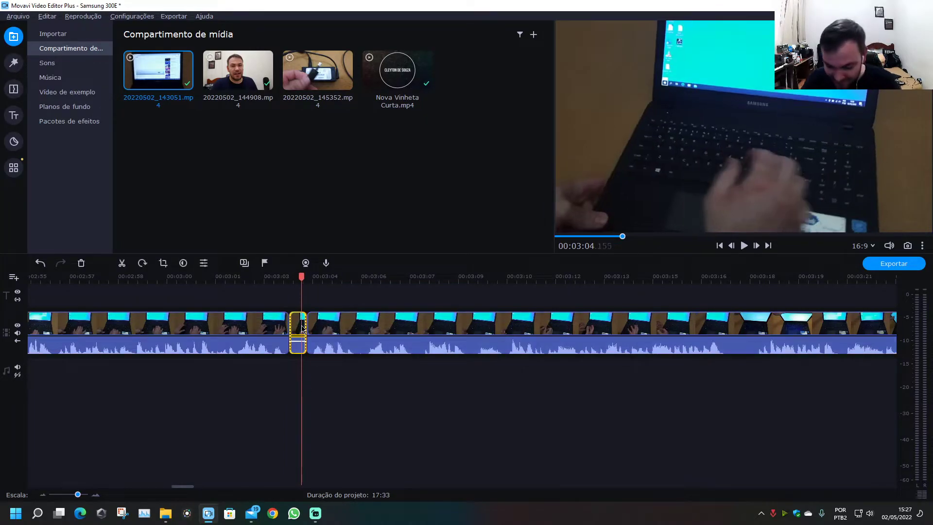
left_click(264, 277)
key("space")
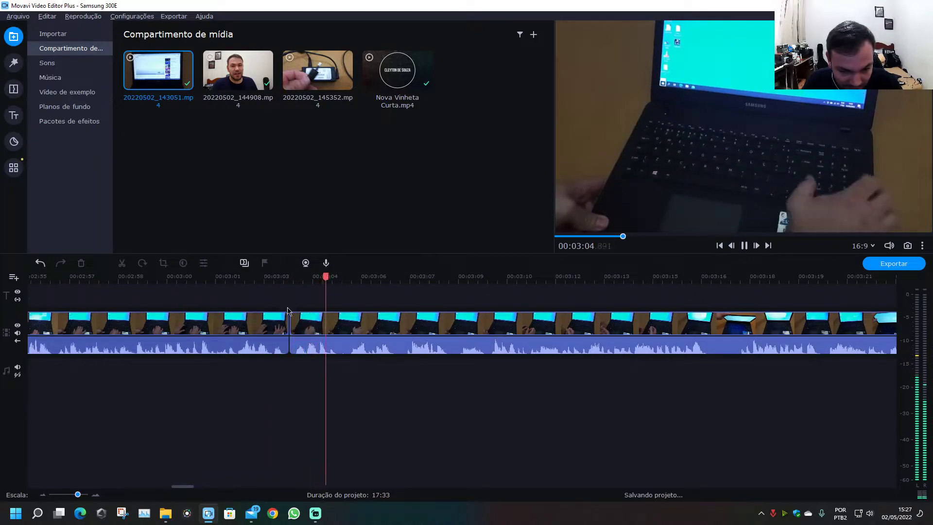
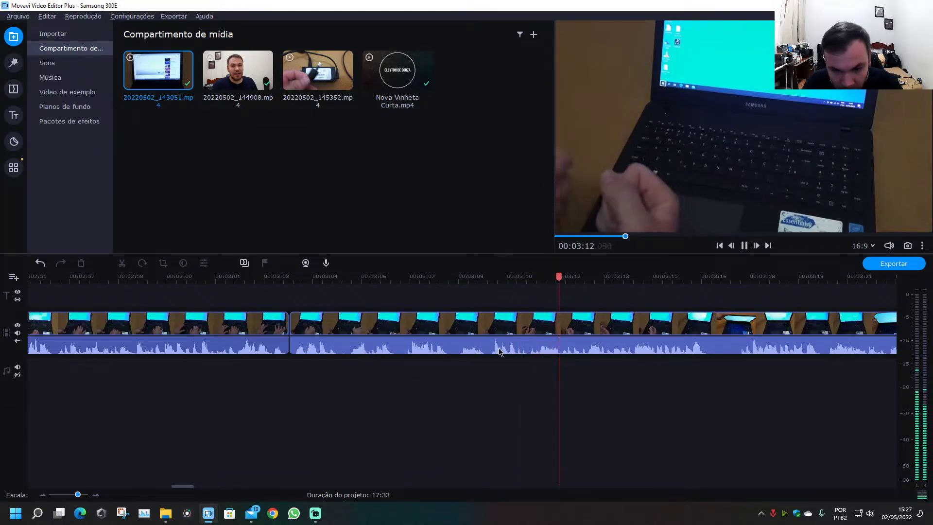
- Cut the short pause at about 3:10.8–3:11.1 out of the laptop clip and replay from just before the cut
left_click(487, 325)
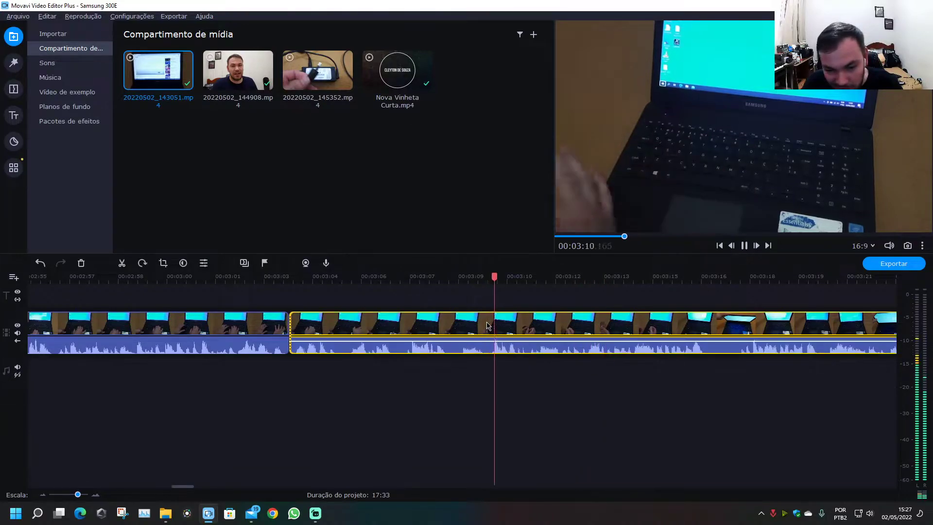
left_click(518, 338)
left_click(518, 339)
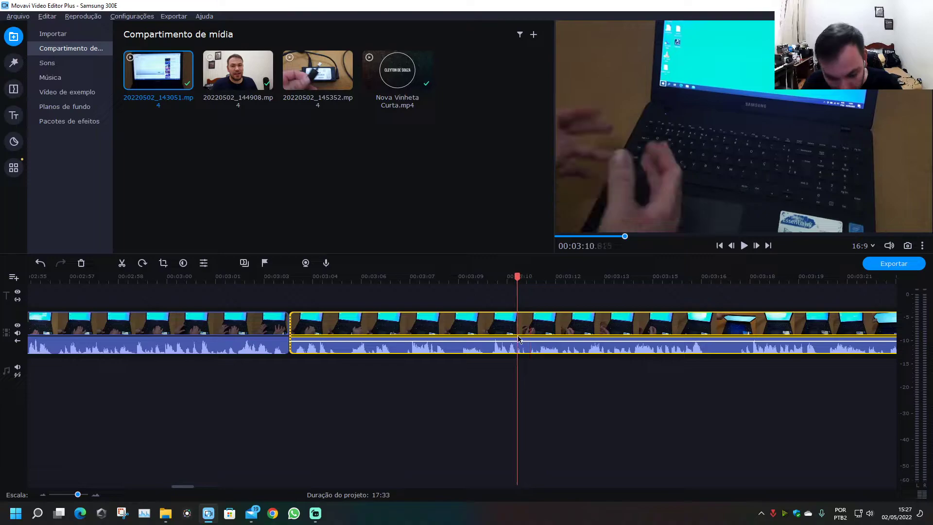
key("ctrl+b")
left_click_drag(518, 278, 528, 278)
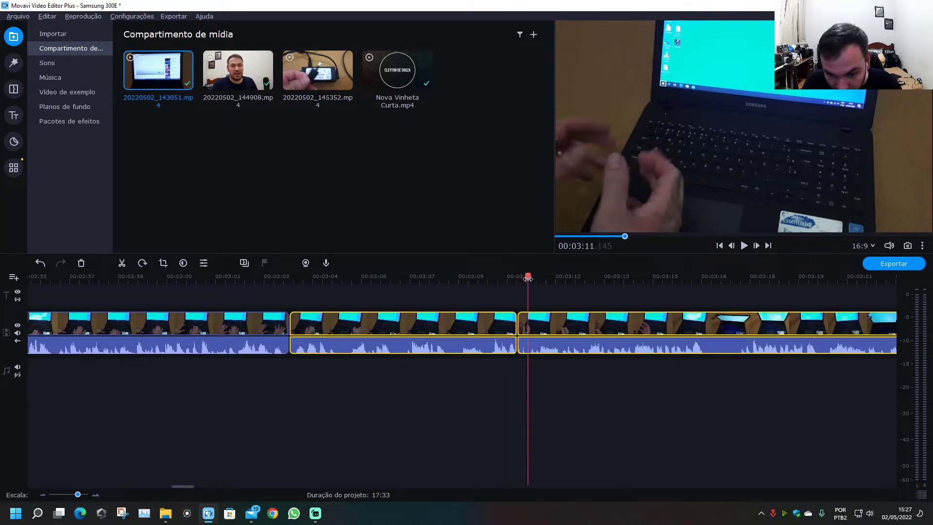
key("ctrl+b")
left_click(518, 383)
key("Delete")
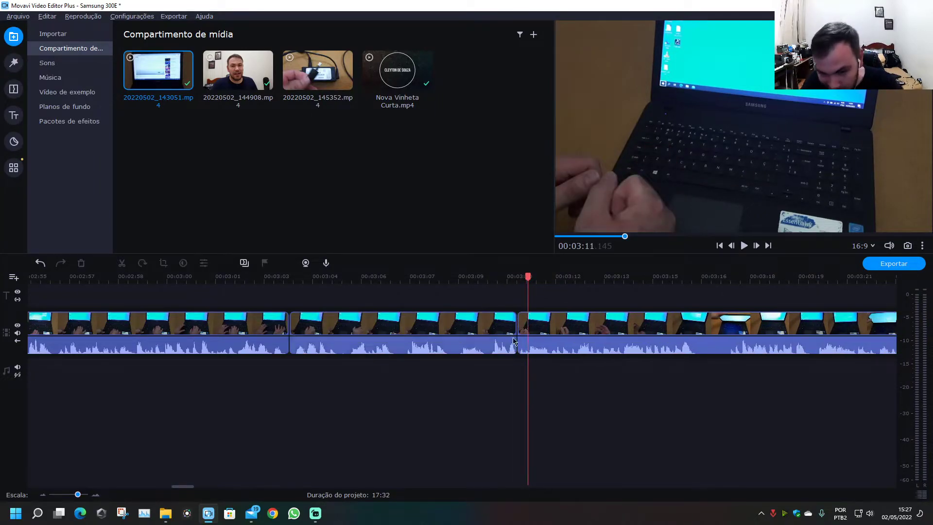
left_click(489, 276)
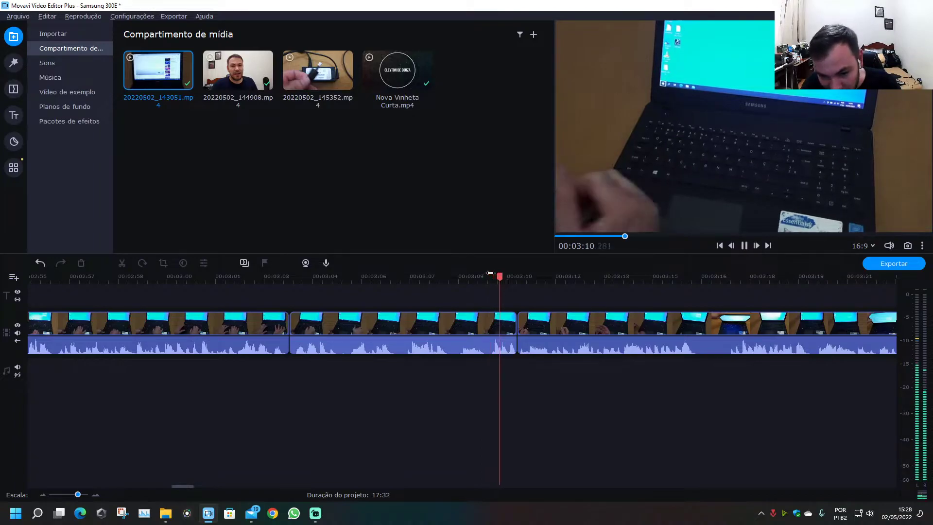
- Inspect the cut at about 3:10.8 in close-up and replay it from about 3:10.4
left_click(507, 311)
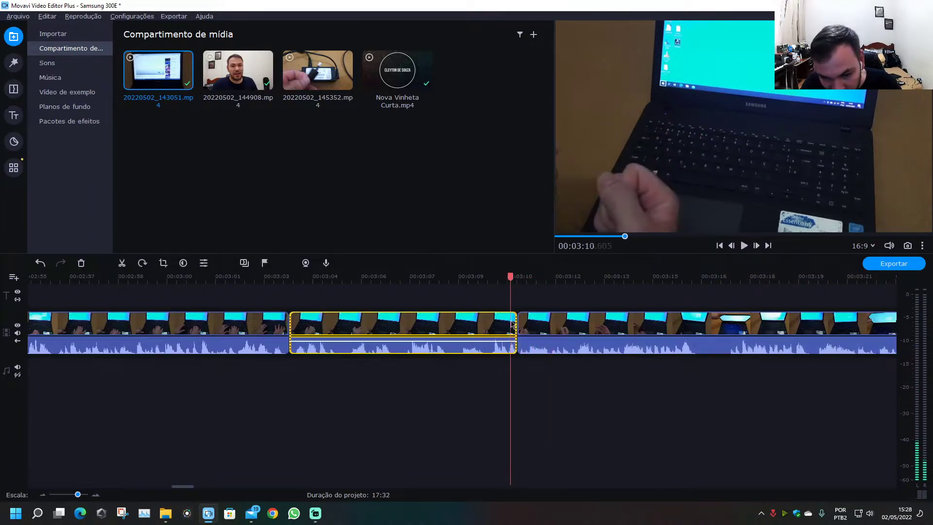
scroll(469, 335, "up", 3)
left_click_drag(469, 335, 471, 333)
left_click(429, 276)
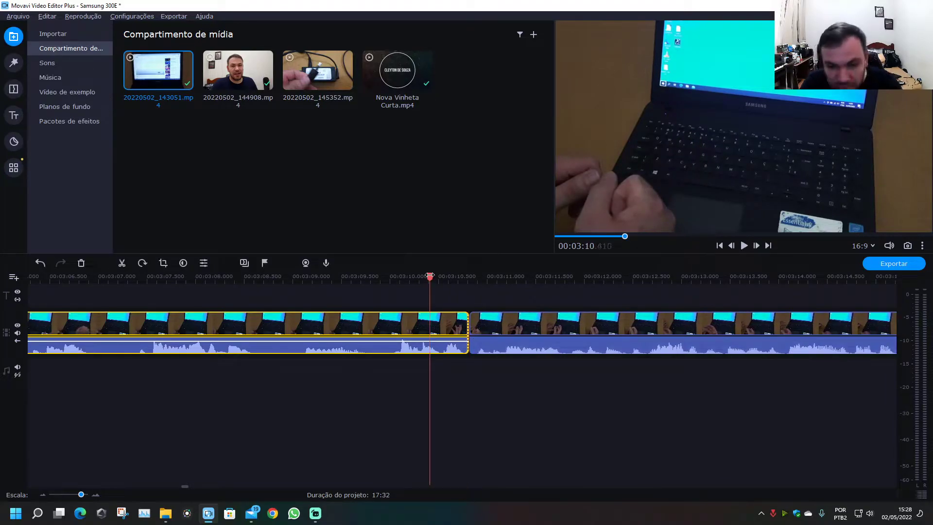
key("space")
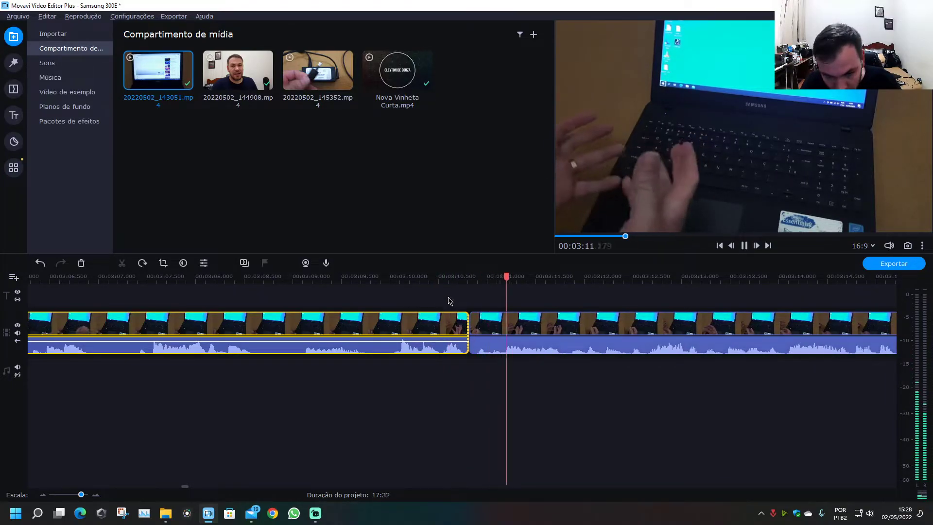
- Adjust the start of the clip right after the cut at about 3:10.8 and replay the join
left_click(473, 331)
left_click_drag(471, 332, 467, 333)
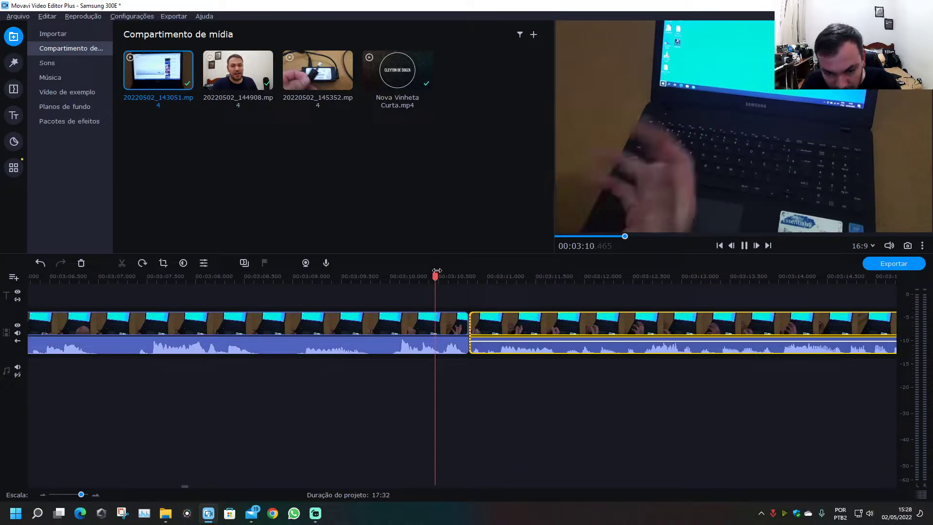
left_click(420, 277)
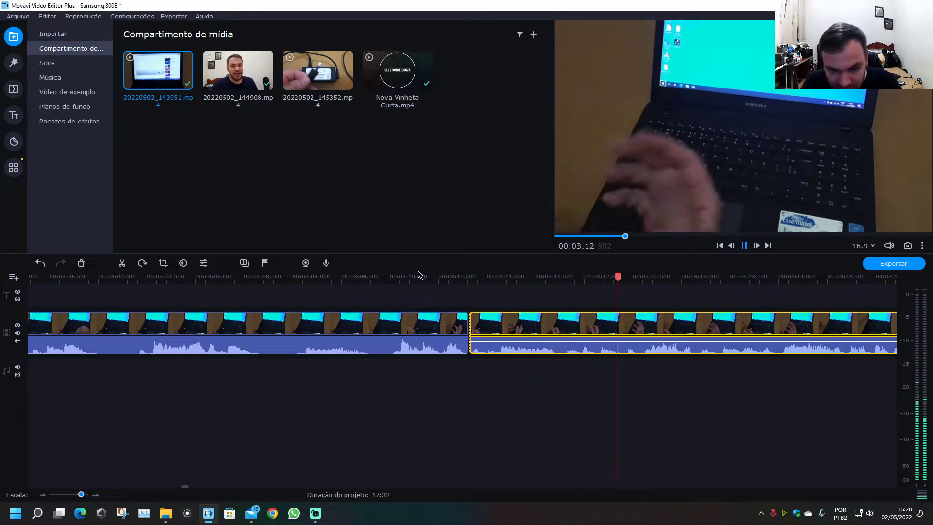
key("space")
scroll(516, 378, "down", 1)
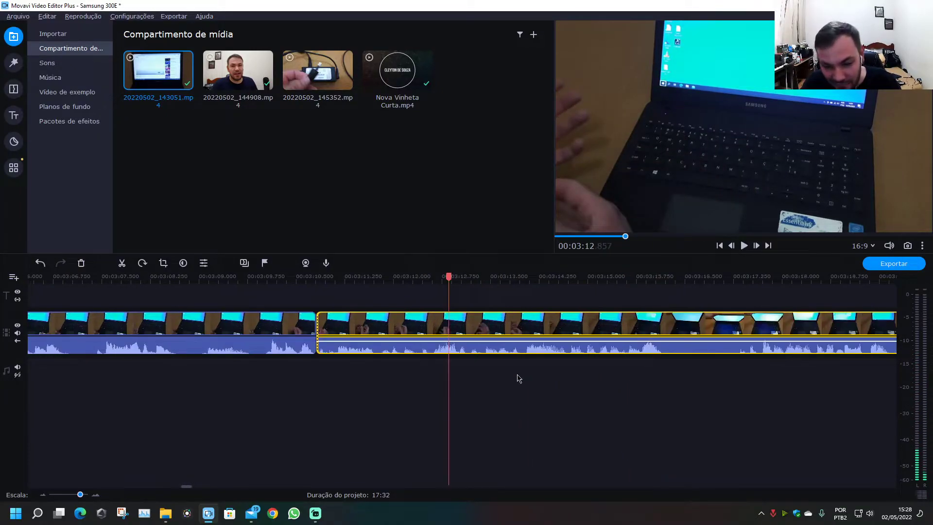
left_click(302, 278)
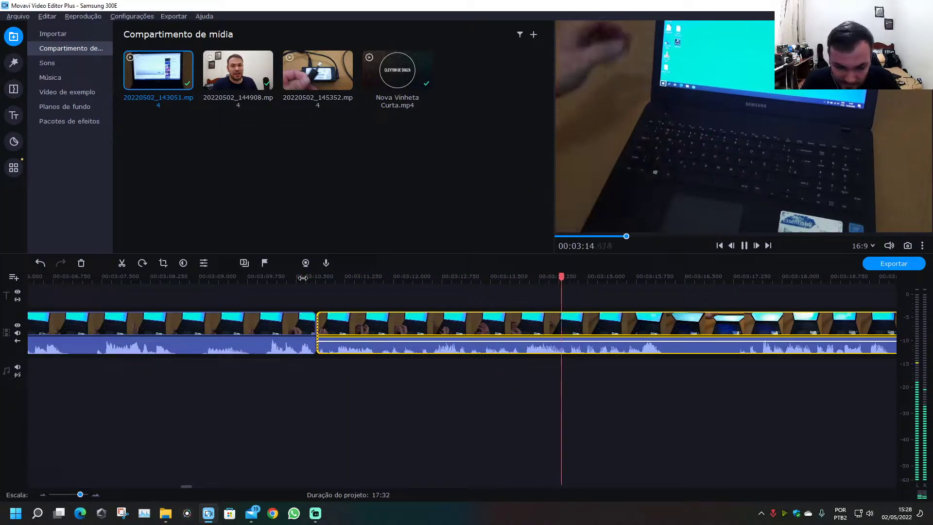
- Cut the pause at about 3:16.3–3:17.1 out of the laptop clip and replay from just before the cut
key("space")
left_click_drag(186, 487, 190, 488)
key("space")
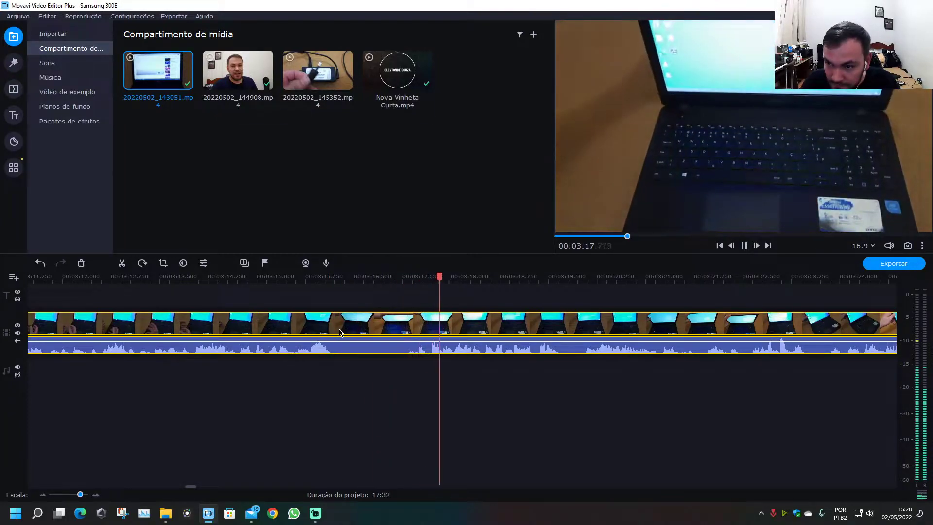
key("space")
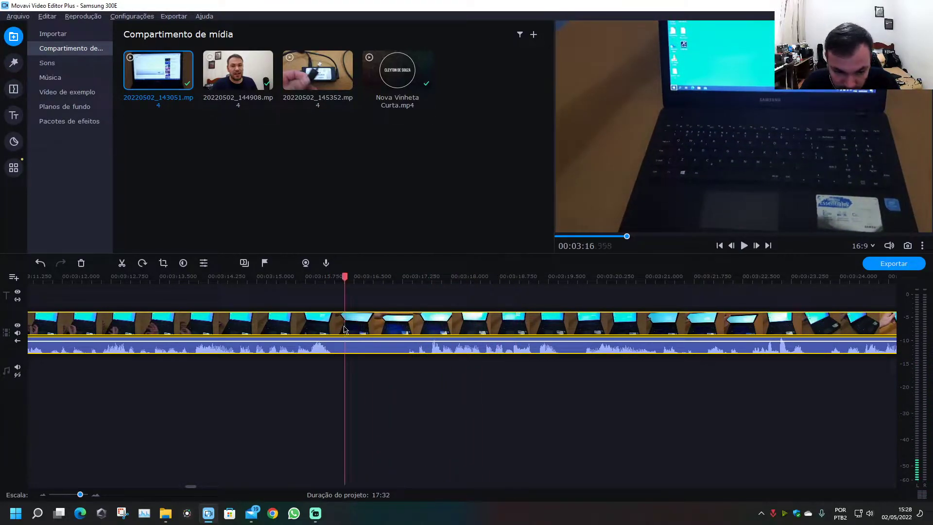
left_click(341, 329)
key("ctrl+b")
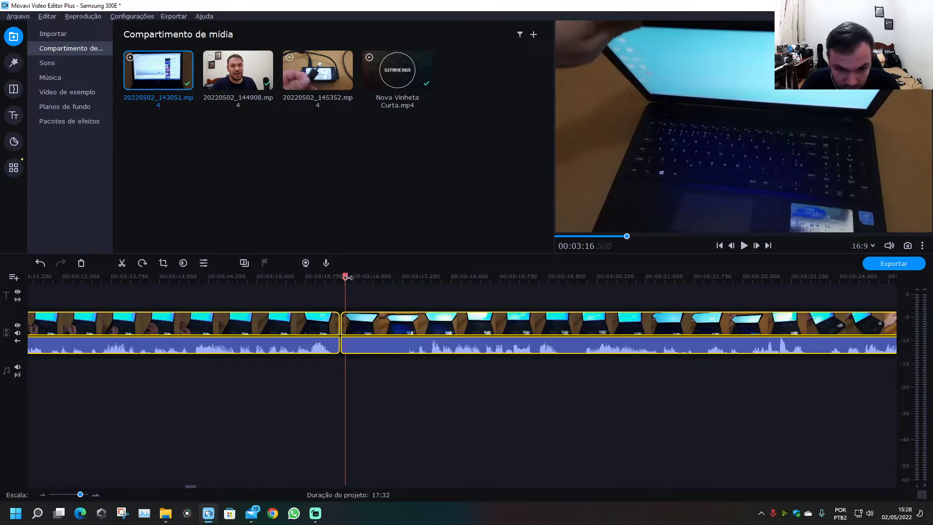
key("ctrl+b")
left_click(377, 323)
key("Delete")
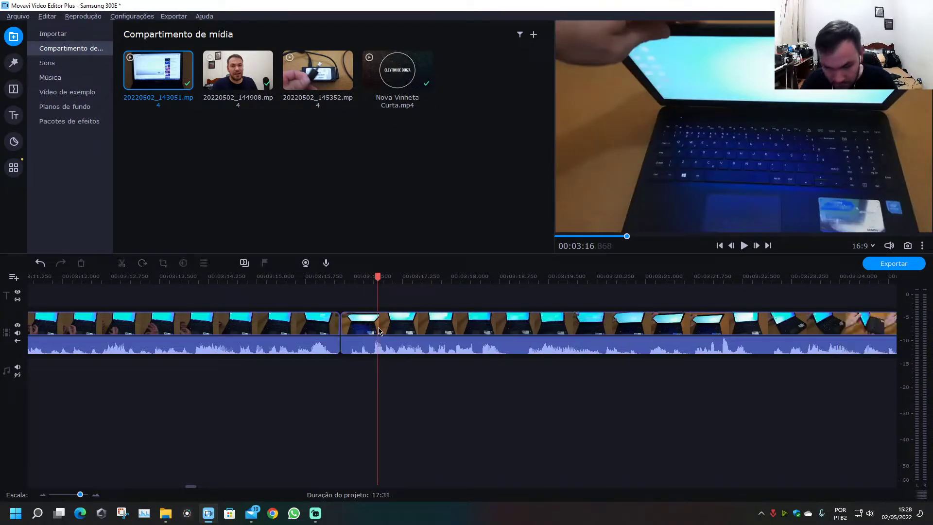
left_click(318, 277)
key("space")
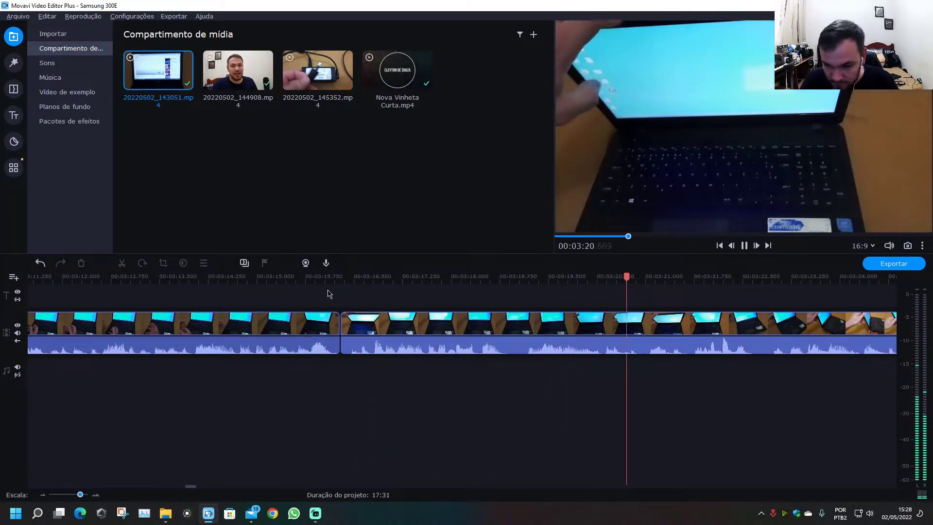
- Cut the pause at about 3:27.7–3:29.9 out of the laptop clip and replay from about 3:27.1
left_click_drag(193, 487, 201, 491)
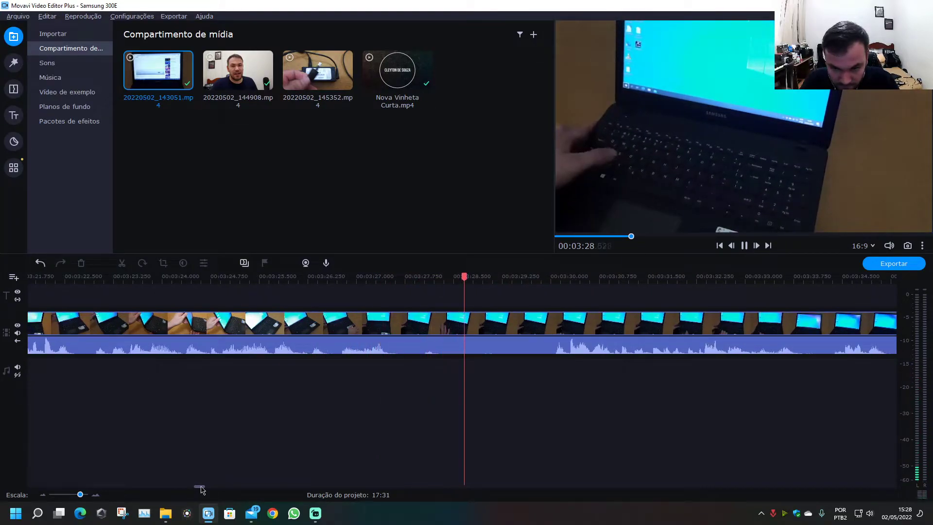
left_click(400, 321)
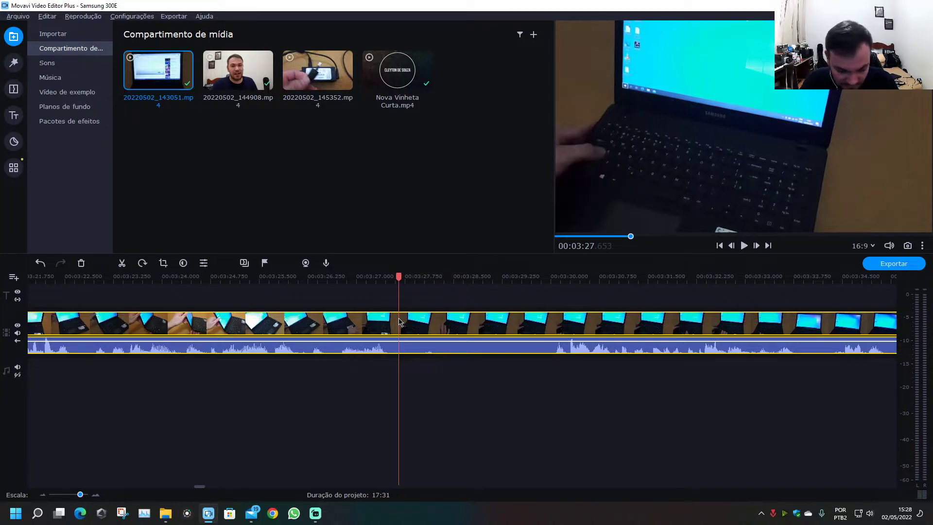
key("ctrl+b")
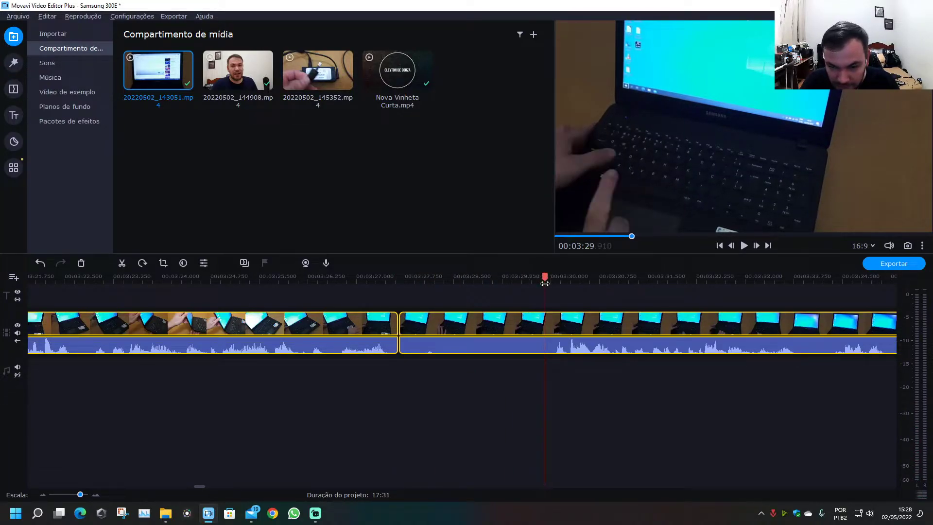
left_click(520, 381)
left_click(489, 333)
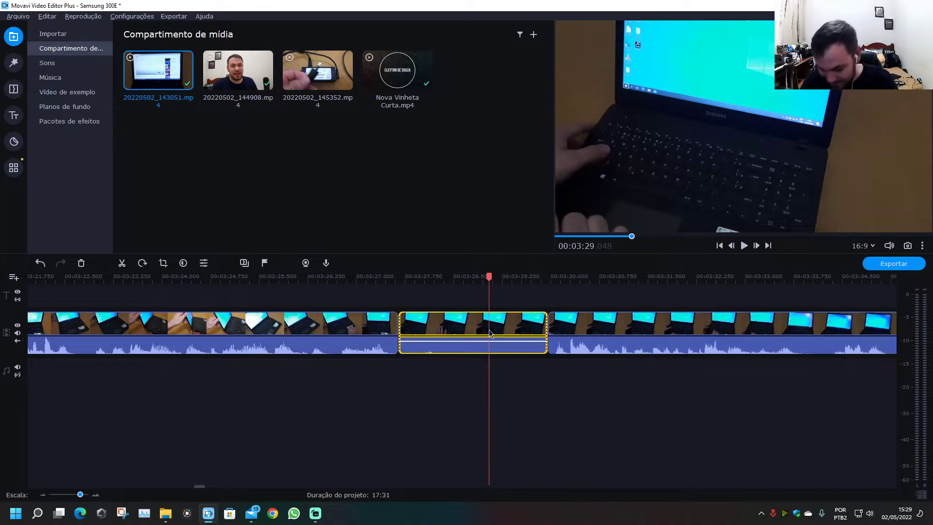
left_click(363, 276)
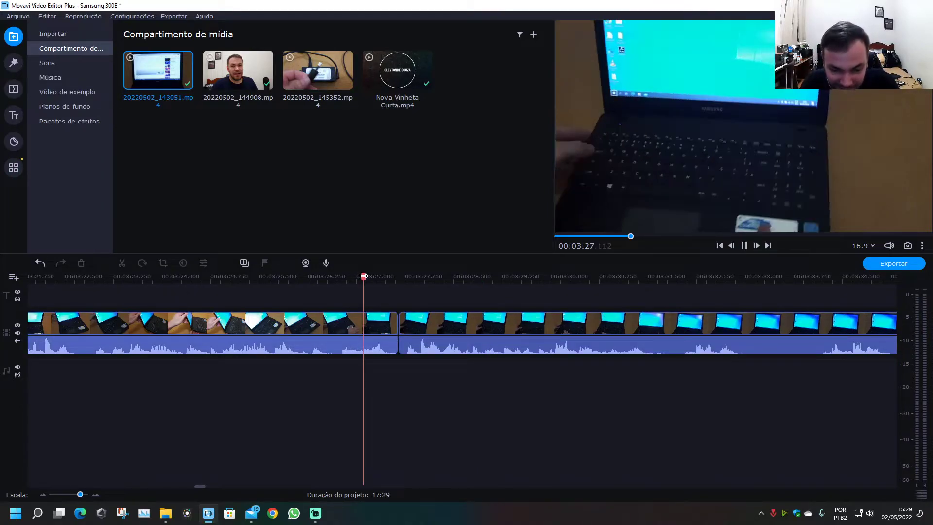
key("space")
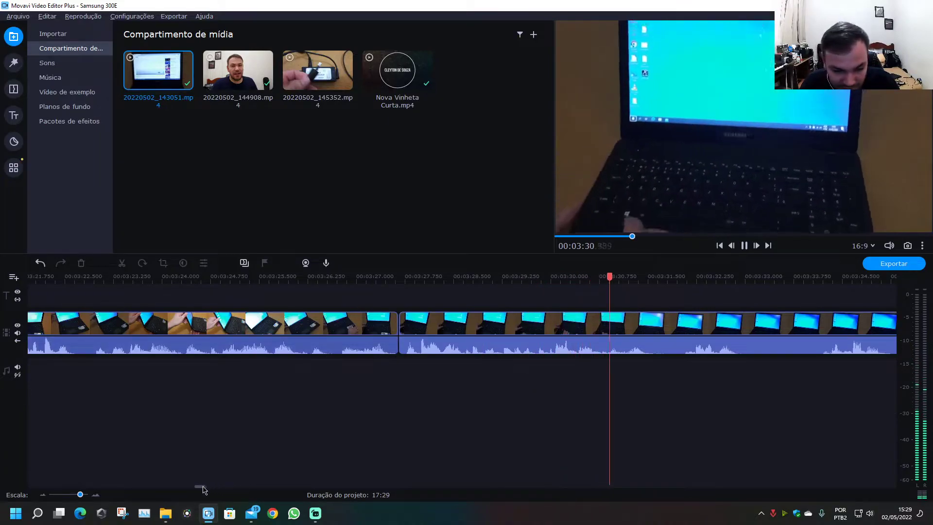
- Cut the pause at about 3:31.1–3:32.0 out of the laptop clip and replay the join from about 3:30.5
scroll(203, 489, "right", 1)
left_click(424, 335)
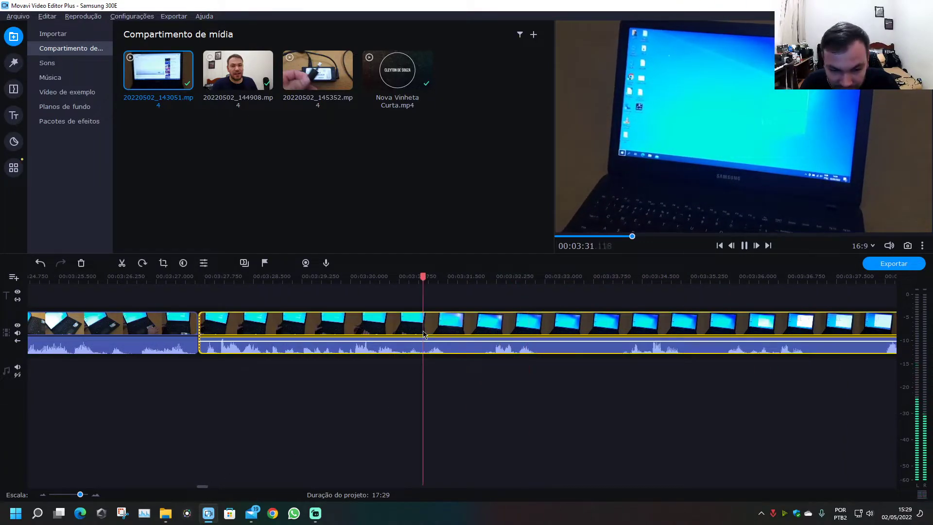
key("space")
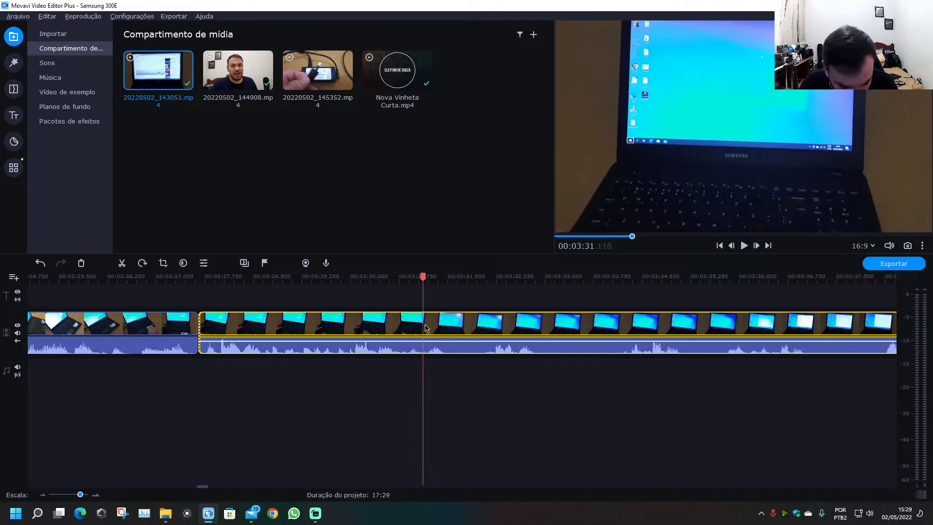
key("ctrl+b")
left_click_drag(425, 278, 481, 278)
left_click(449, 395)
left_click(450, 330)
left_click(387, 275)
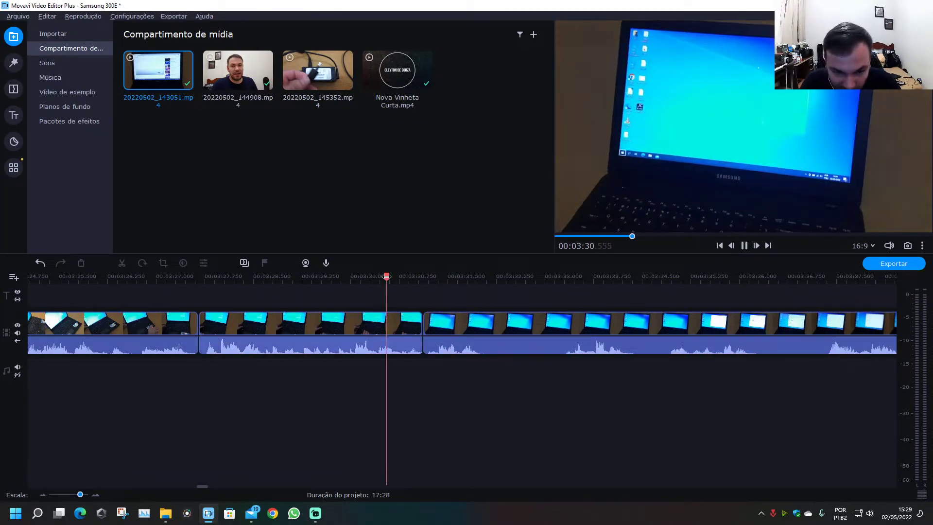
key("space")
left_click(387, 276)
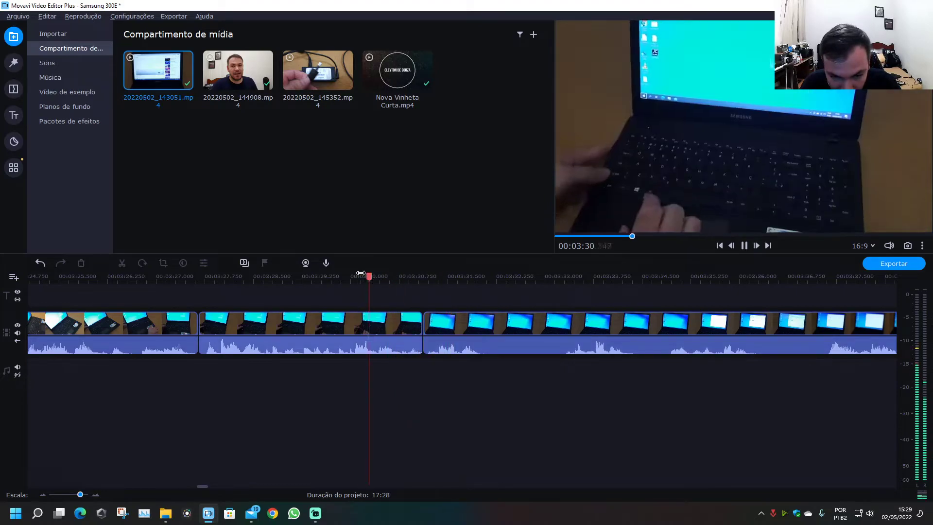
- Extend the end of the clip before the cut at about 3:31.1 by about 0.1 seconds and replay the join
left_click(413, 328)
left_click_drag(421, 323, 428, 322)
left_click(394, 277)
left_click(384, 277)
key("space")
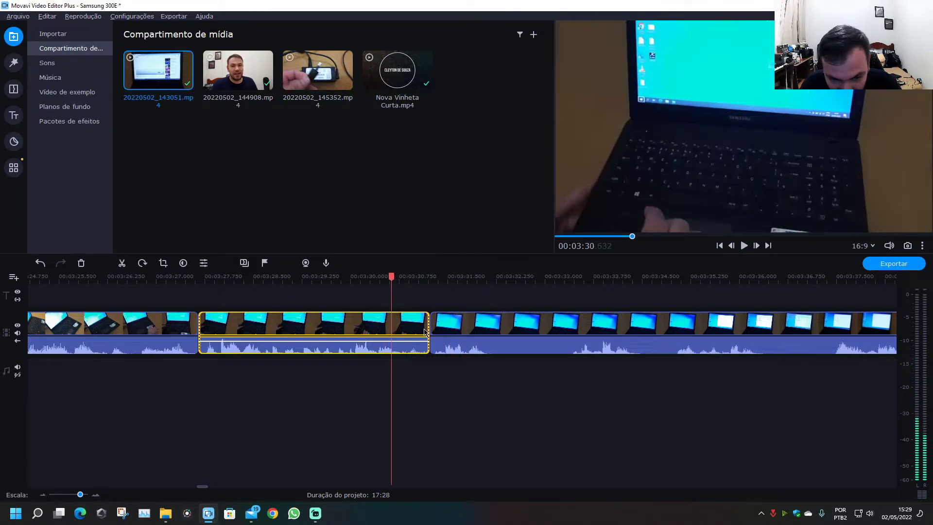
- Lower the volume curve at the very end of the clip before the cut at about 3:31.2 and replay the transition
left_click_drag(427, 339, 430, 350)
left_click(385, 277)
key("space")
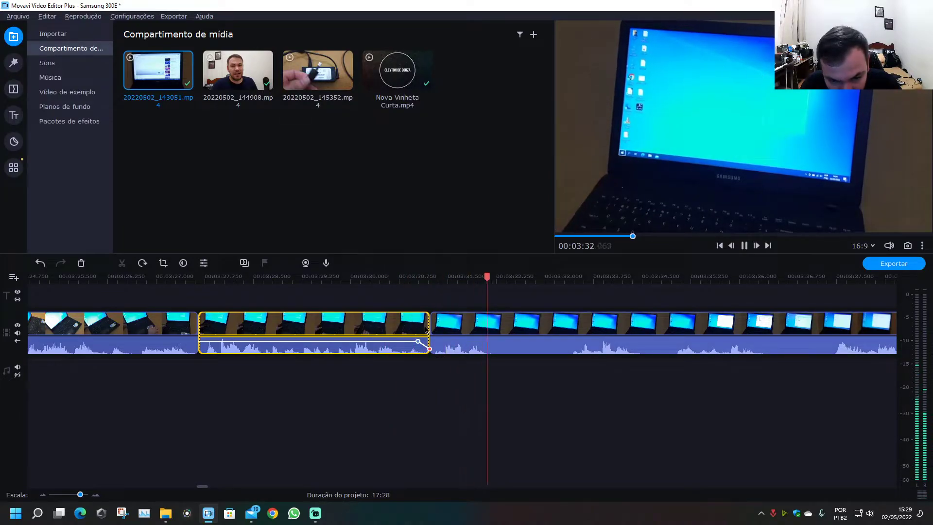
left_click_drag(429, 346, 430, 345)
left_click(394, 277)
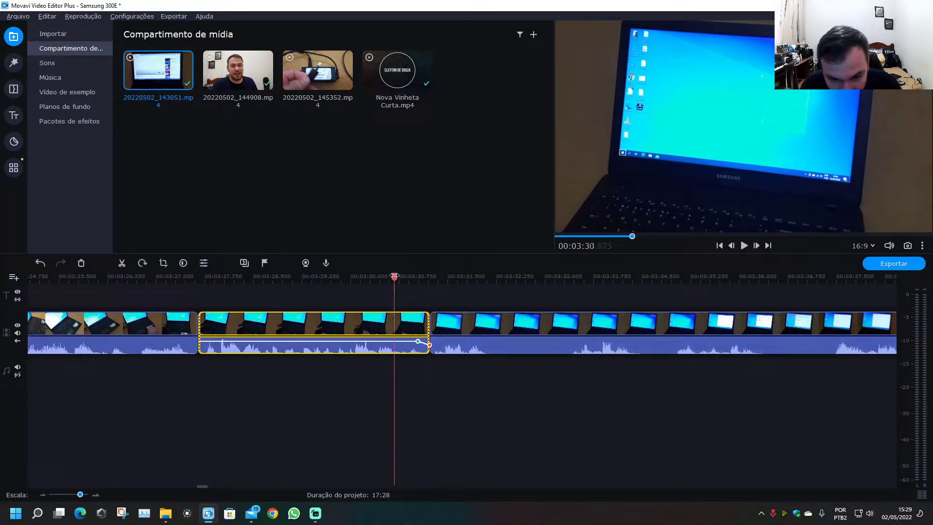
key("space")
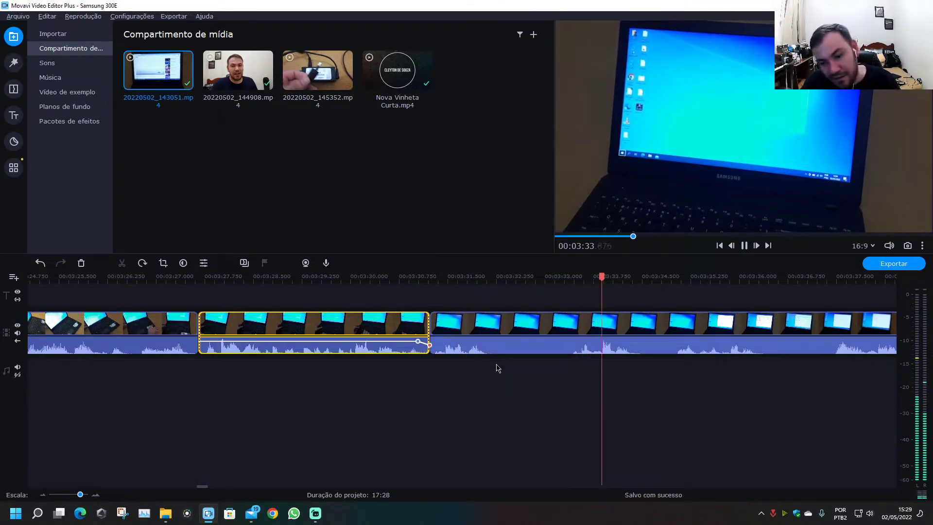
- Cut the pauses at about 3:32.2–3:33.3 and 3:34.4–3:34.9 out of the laptop clip
left_click(495, 327)
key("ctrl+b")
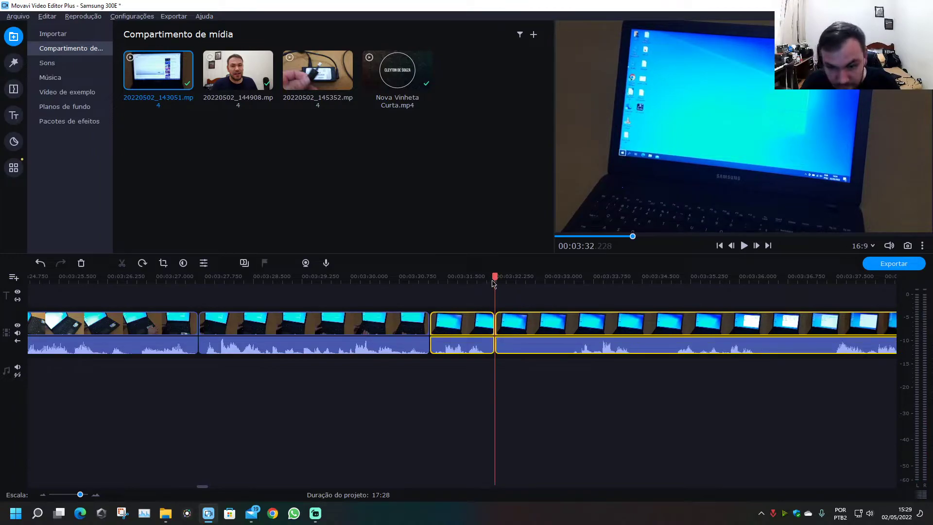
left_click(562, 277)
key("ctrl+b")
left_click(618, 277)
key("ctrl+b")
left_click_drag(634, 278, 668, 278)
key("ctrl+b")
left_click(645, 339)
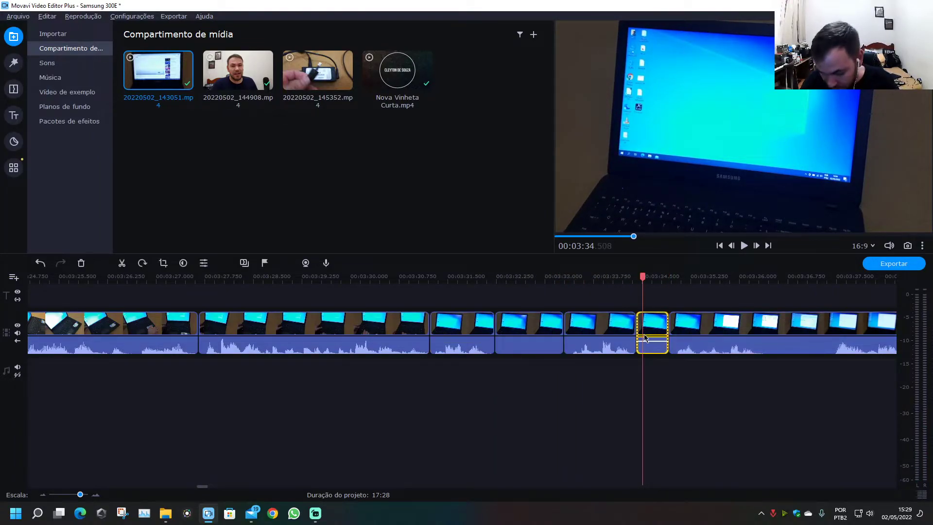
key("Delete")
left_click(533, 334)
key("Delete")
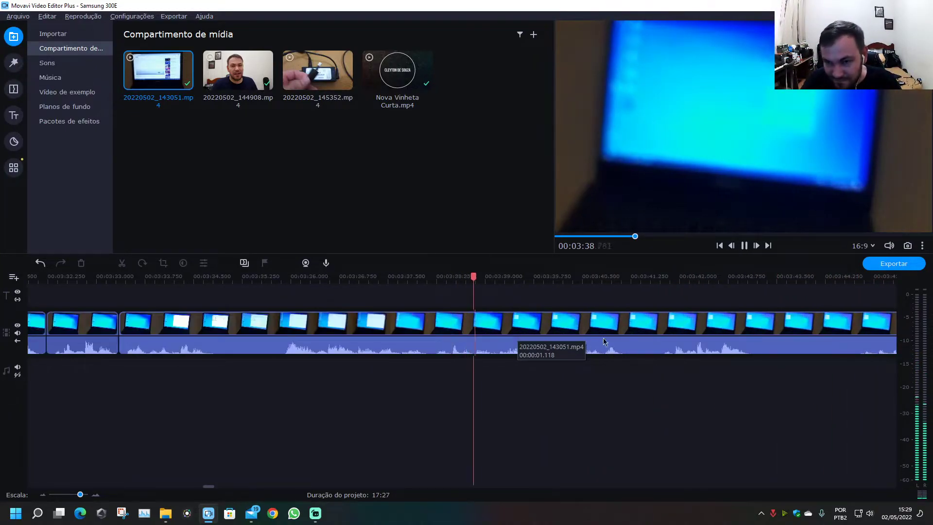
- Review the footage after 3:34.7 and cut out the section at about 3:34.8–3:41.7
left_click(204, 330)
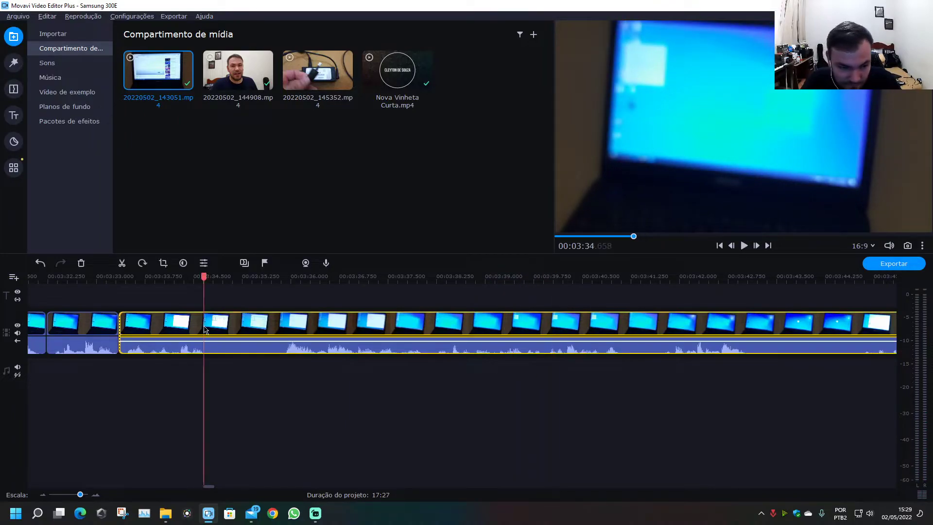
key("space")
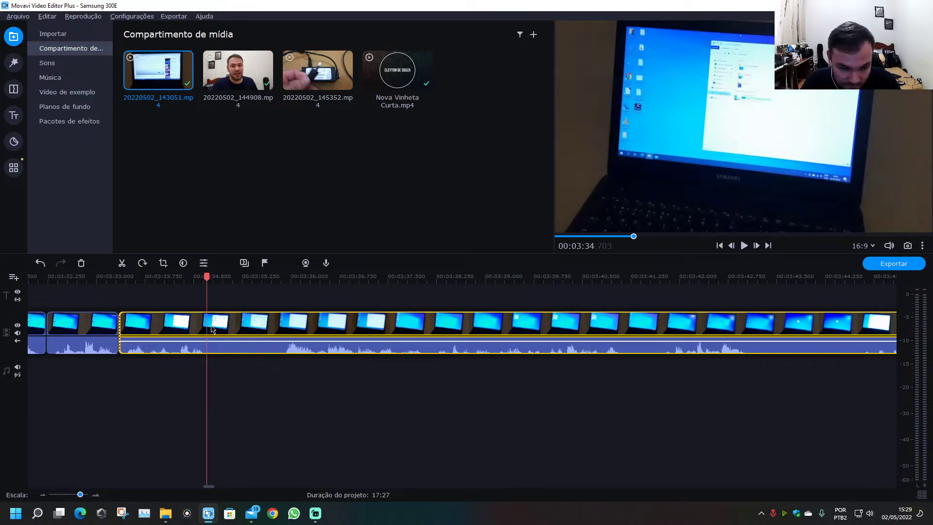
key("ctrl+b")
left_click(506, 324)
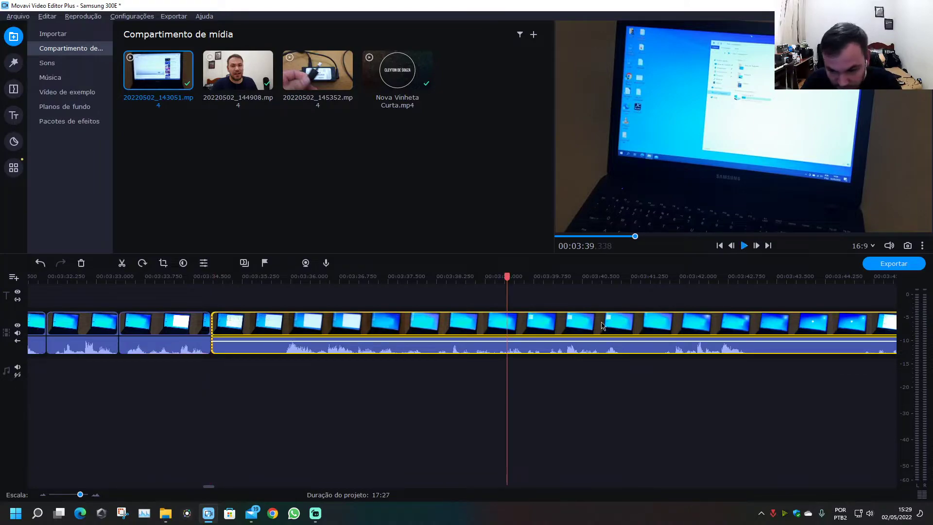
key("space")
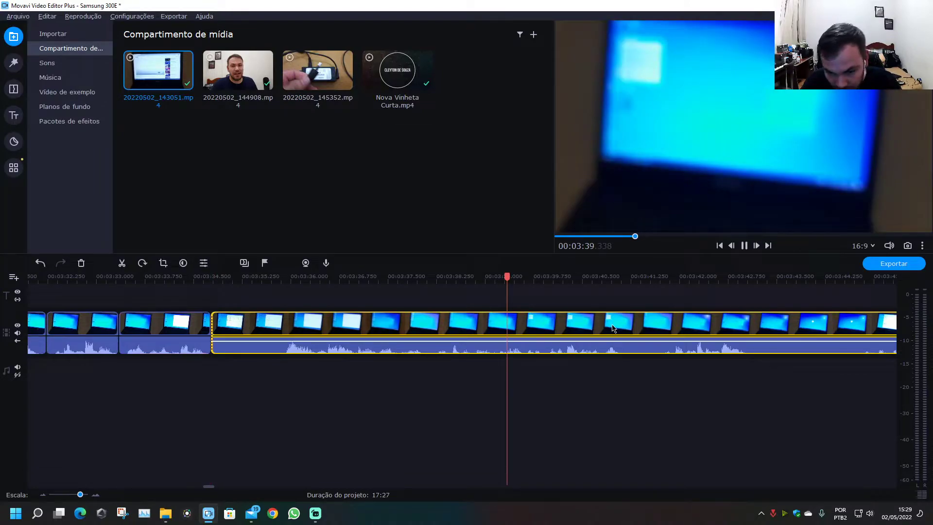
left_click(660, 323)
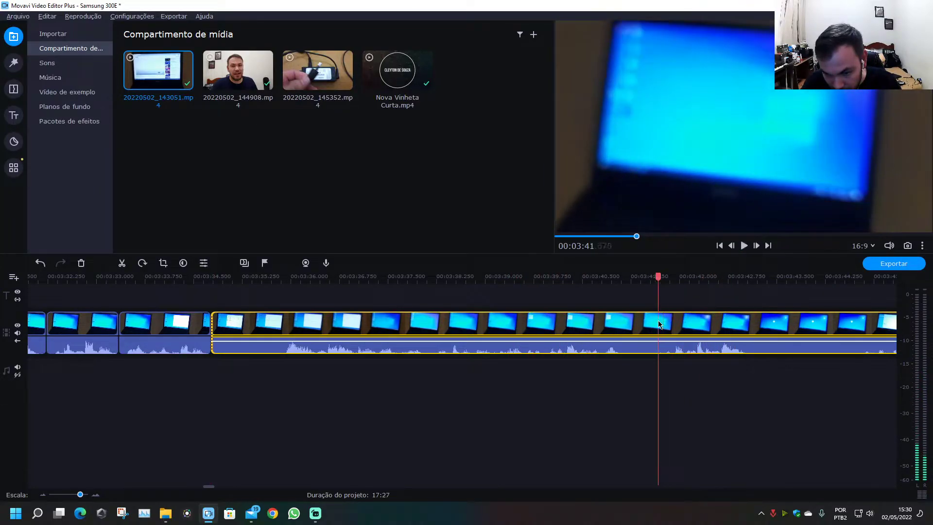
key("ctrl+b")
left_click(653, 323)
left_click(612, 324)
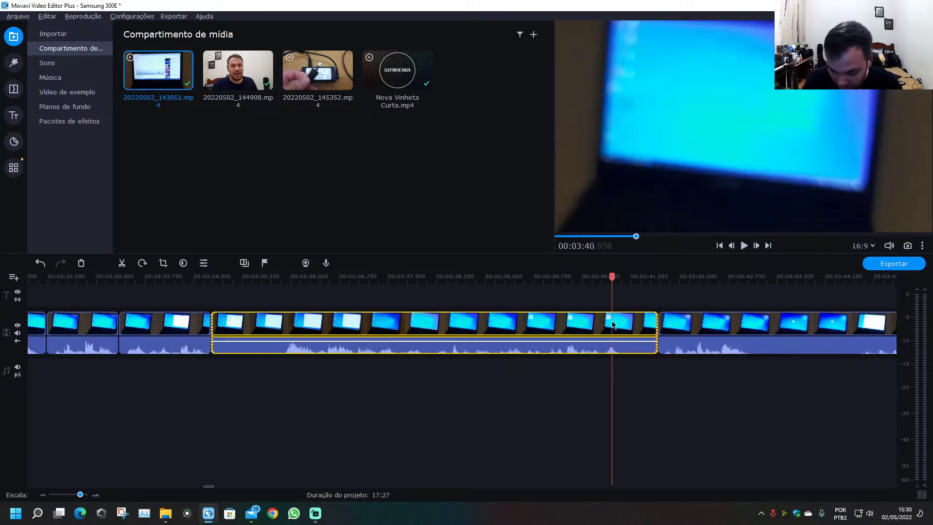
key("Delete")
- Replay the latest cuts between about 3:32 and 3:35 to check how the clips join
key("space")
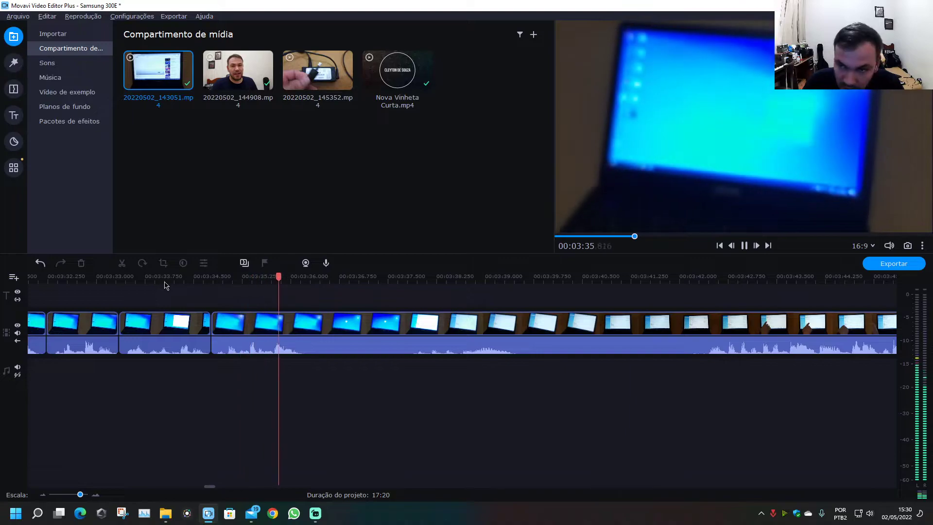
left_click(112, 276)
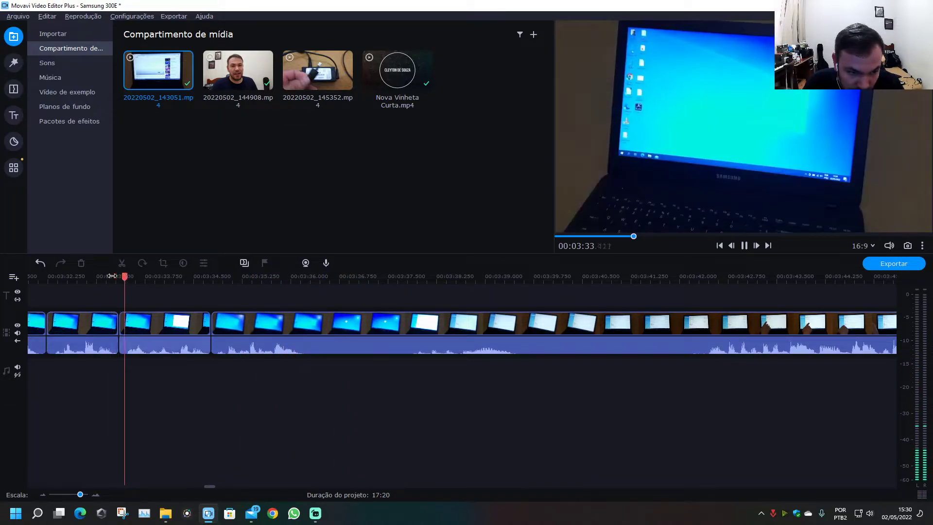
left_click(79, 275)
key("space")
left_click(43, 277)
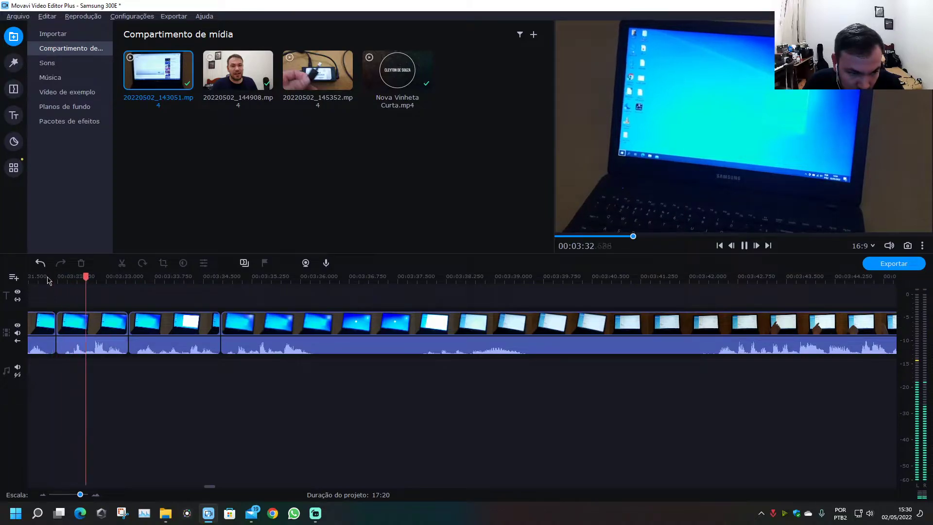
- Replay the joins from about 3:31.5 and delete the two short laptop fragments between about 3:32.2 and 3:34.8
key("space")
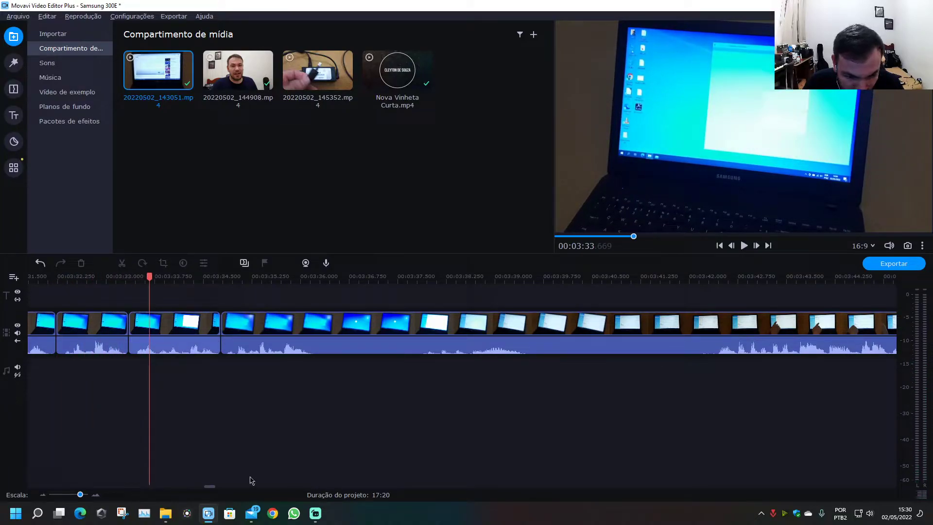
left_click_drag(212, 489, 210, 483)
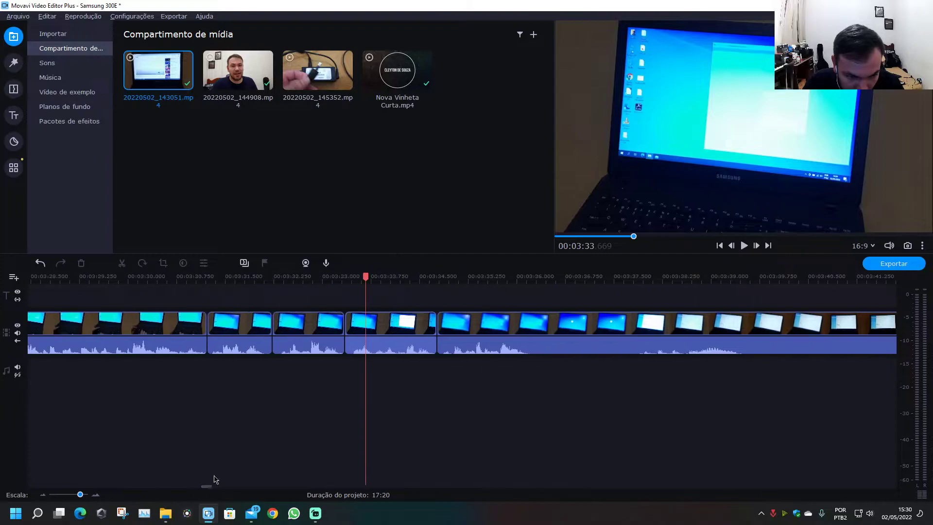
left_click(233, 277)
key("space")
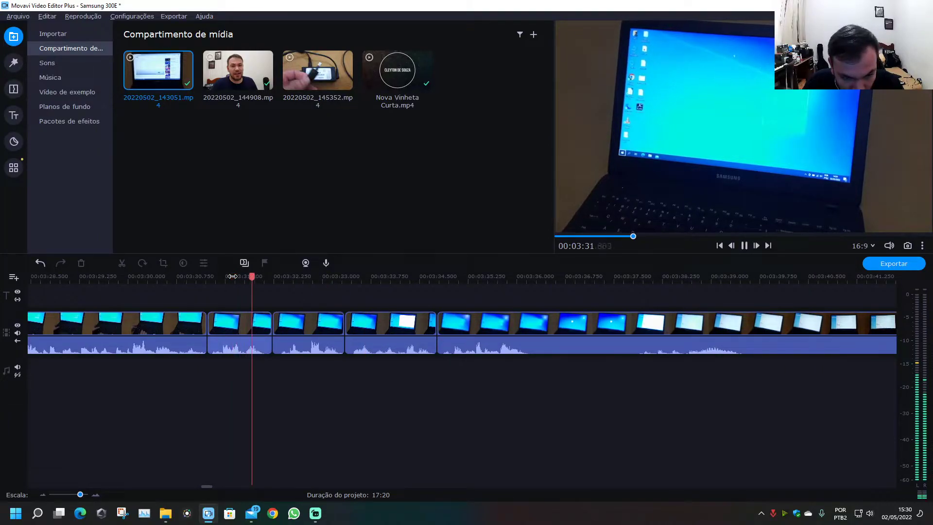
left_click(332, 326)
left_click_drag(396, 389, 305, 342)
key("Delete")
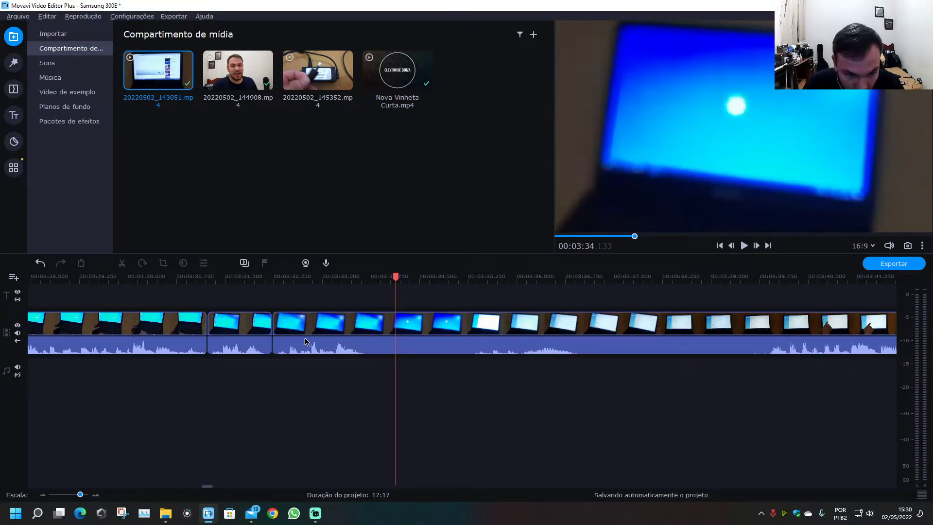
- Review the footage after the cut, split it at about 3:39.8, delete the section from about 3:32.2 to there and replay the join
left_click(261, 275)
key("space")
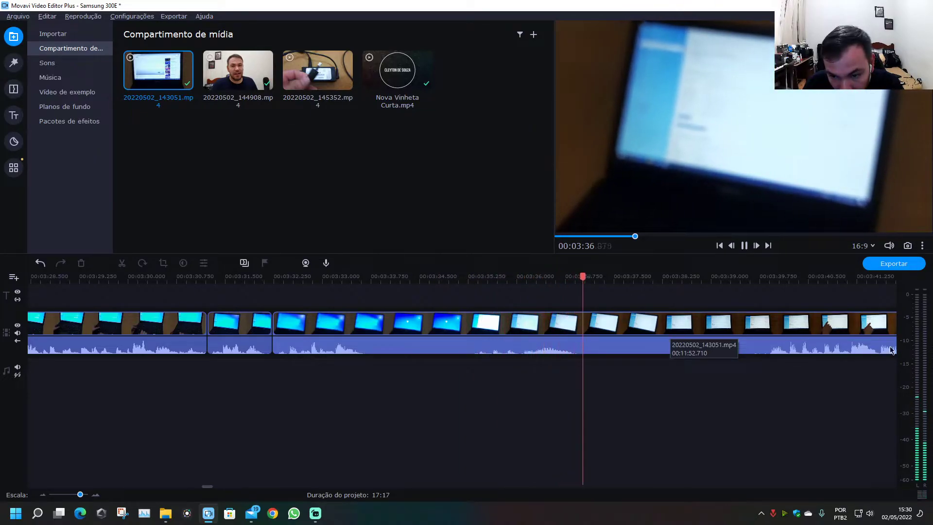
left_click(714, 320)
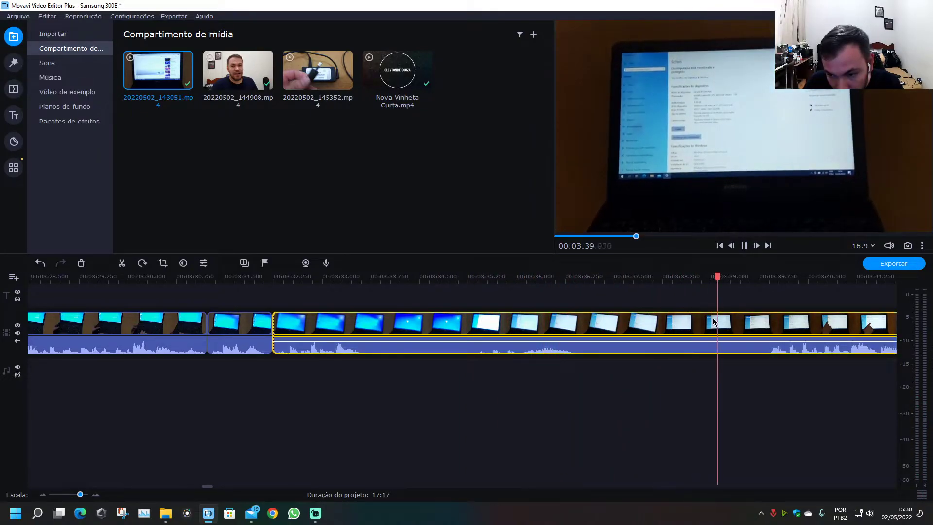
key("space")
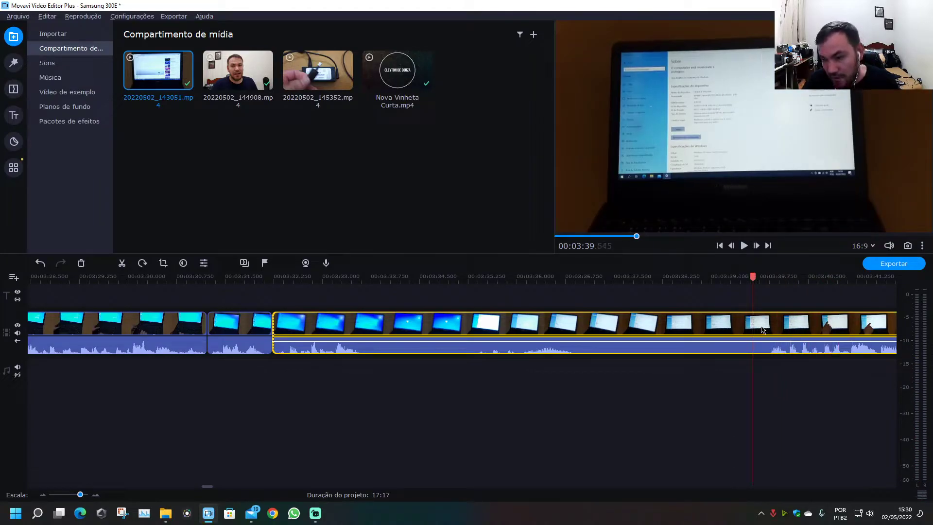
key("ctrl+b")
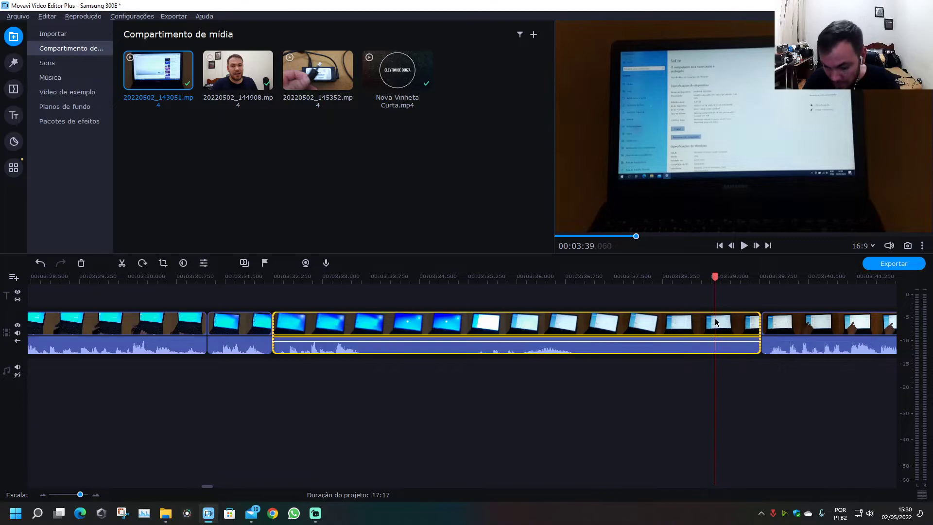
key("Delete")
key("space")
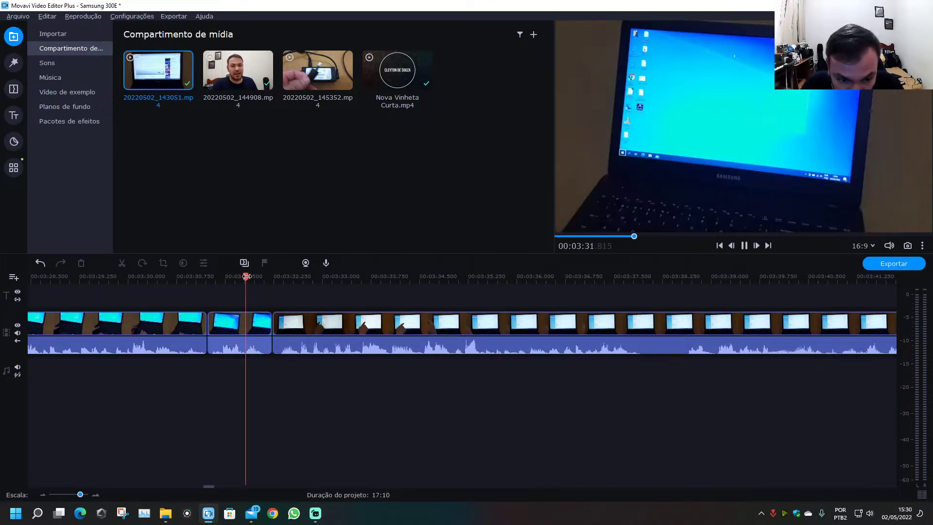
- Delete the short laptop segment from about 3:31.2 to 3:32.2 on the video track and replay the join
left_click(204, 275)
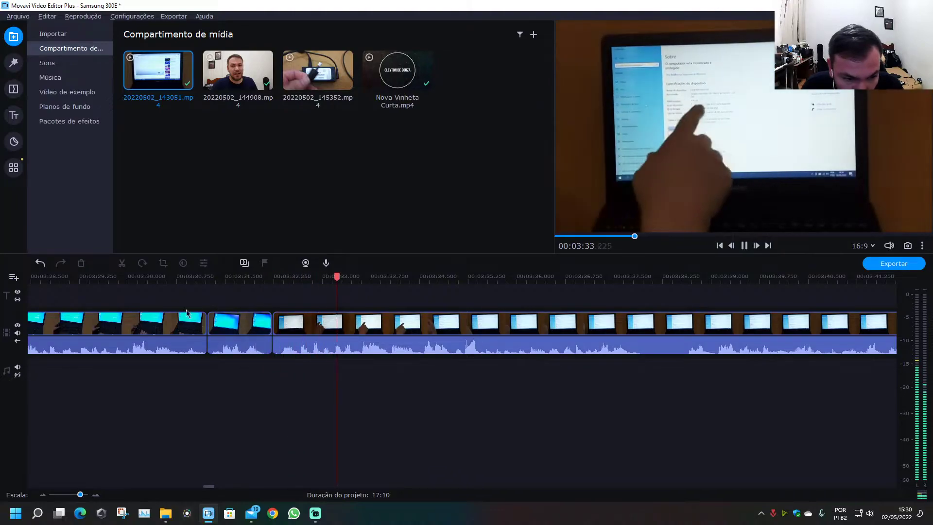
left_click(253, 343)
left_click(141, 275)
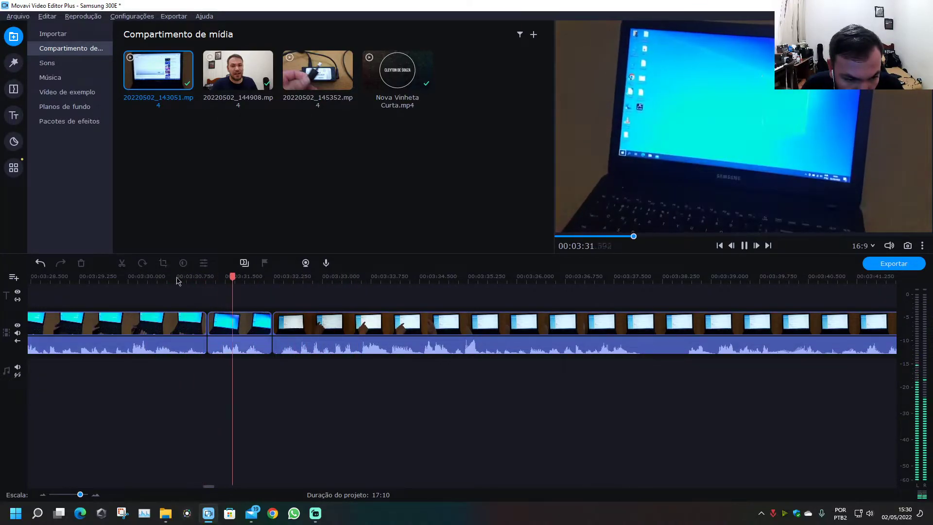
key("Delete")
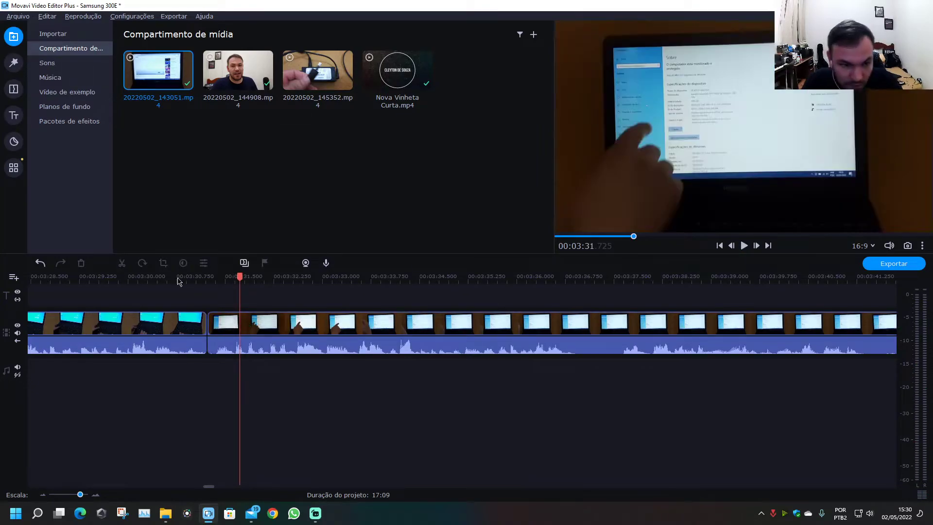
left_click(178, 280)
key("space")
left_click(120, 277)
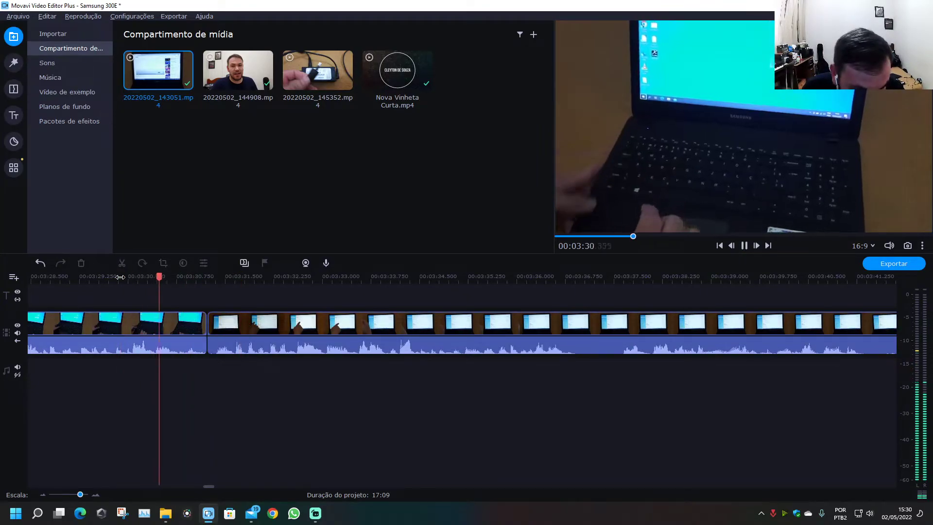
- Extend the end of the clip before the join at 3:31.2 by about 0.3 seconds and replay the transition
left_click_drag(207, 326, 208, 345)
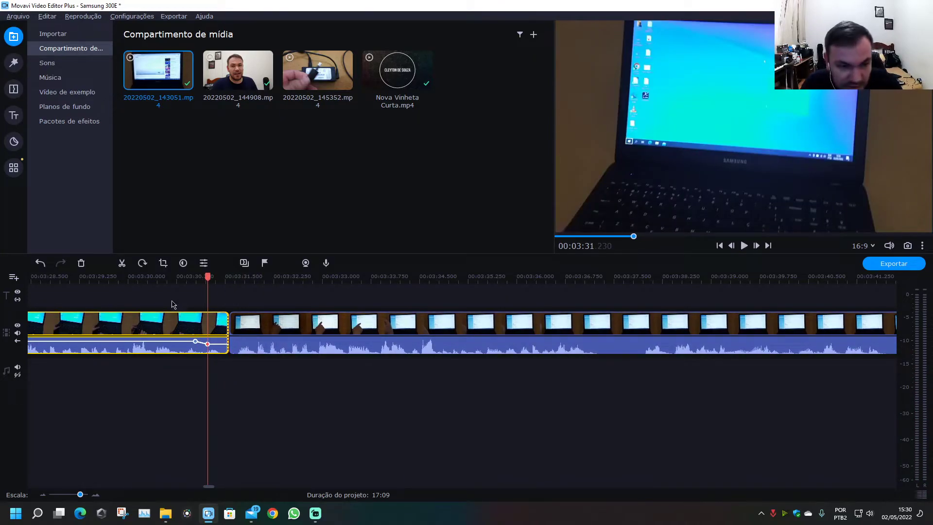
key("space")
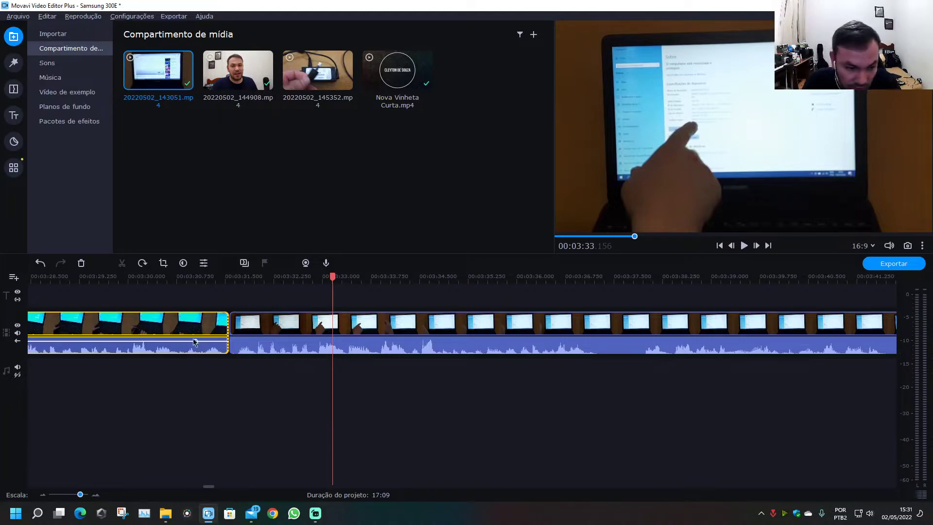
left_click(181, 276)
key("space")
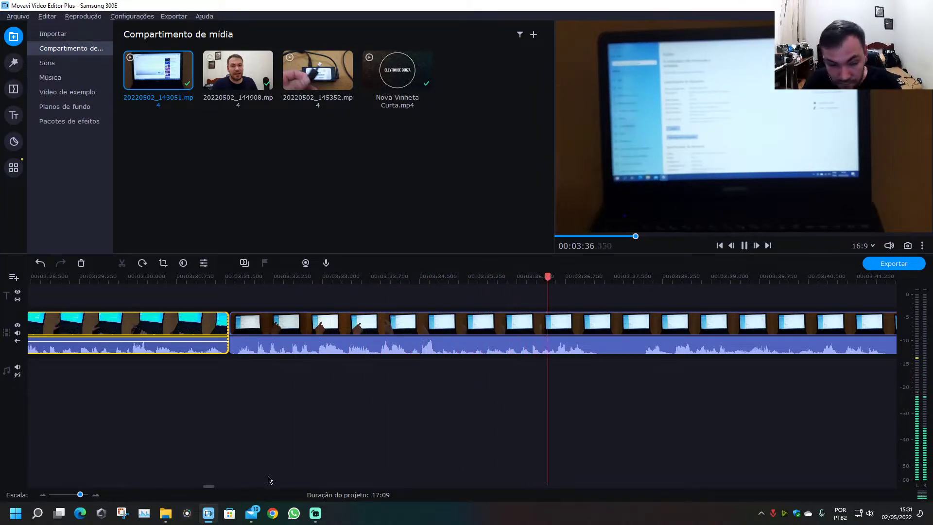
- Split the laptop clip around the quiet gap from about 3:37.3 to 3:37.8, delete that segment and replay the join
left_click_drag(207, 486, 212, 488)
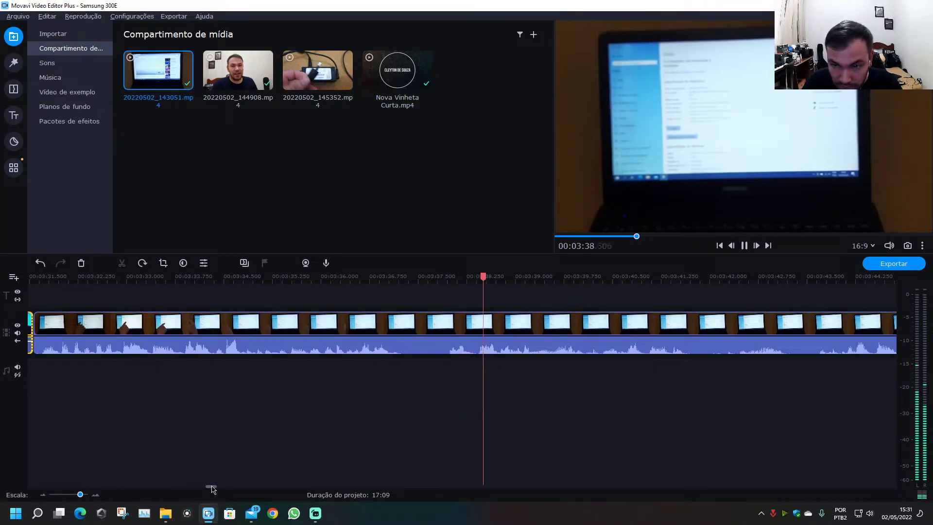
left_click(408, 330)
key("ctrl+b")
left_click_drag(445, 276, 437, 276)
key("ctrl+b")
left_click(425, 326)
key("Delete")
left_click(371, 276)
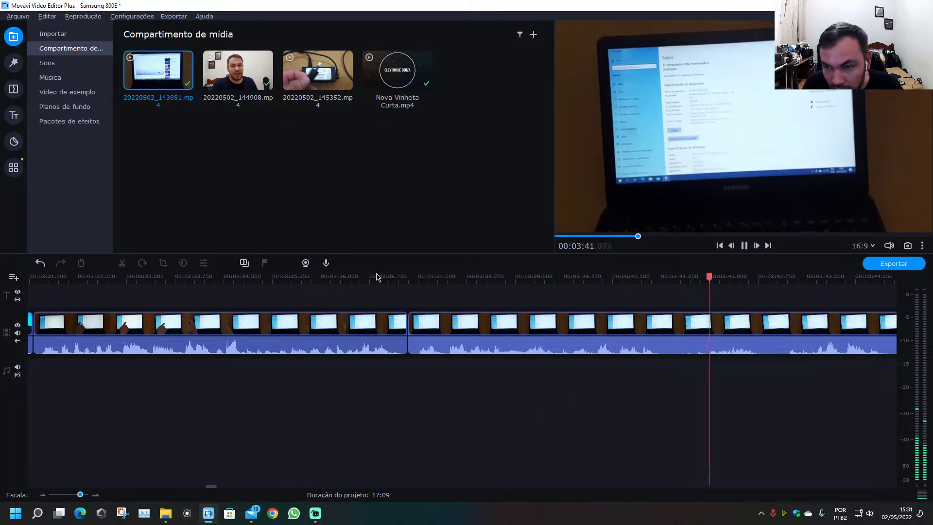
- Split the clip around the two silent gaps at about 3:41.2–3:41.7 and 3:42.8–3:43.1
left_click_drag(217, 490, 219, 491)
left_click(404, 325)
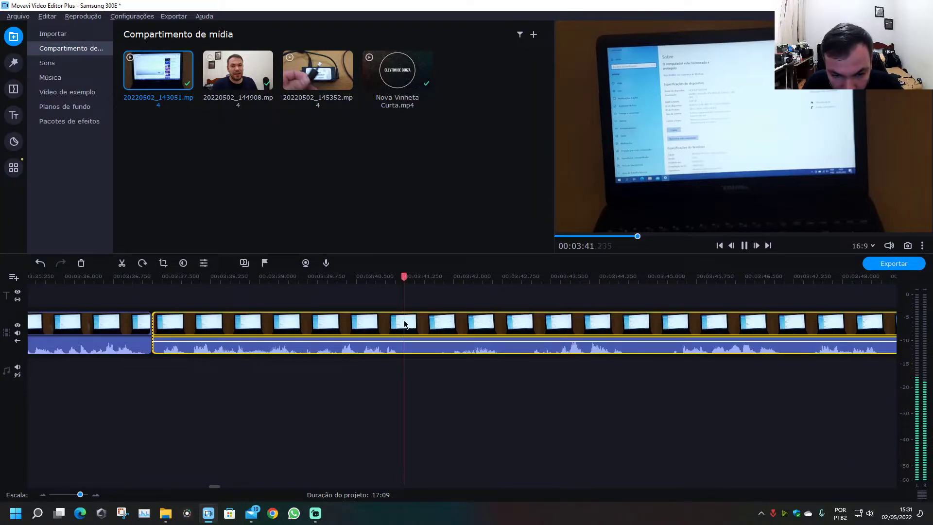
left_click(404, 324)
key("space")
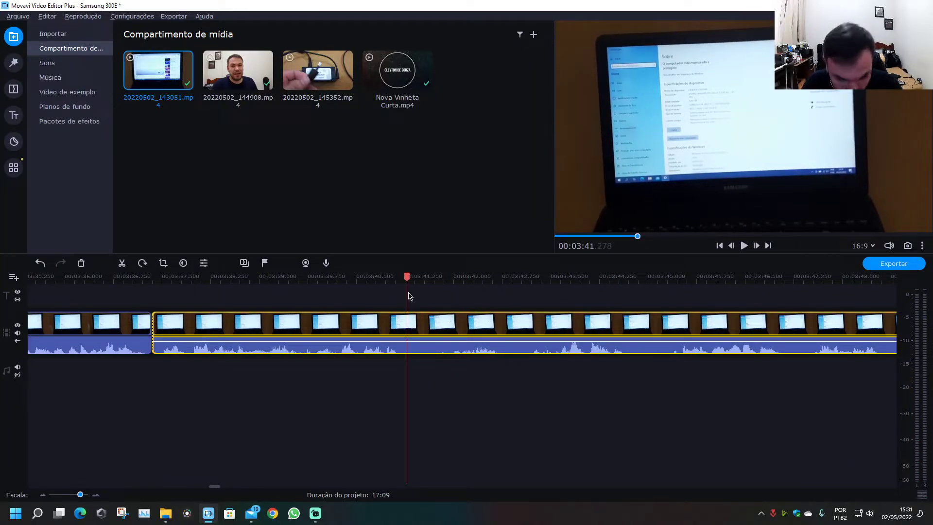
key("ctrl+b")
left_click_drag(404, 277, 526, 290)
key("ctrl+b")
key("ctrl+b")
key("ctrl+b")
- Delete the two short silent segments isolated near 3:42.9 and 3:41.4, and play back the result
left_click(513, 325)
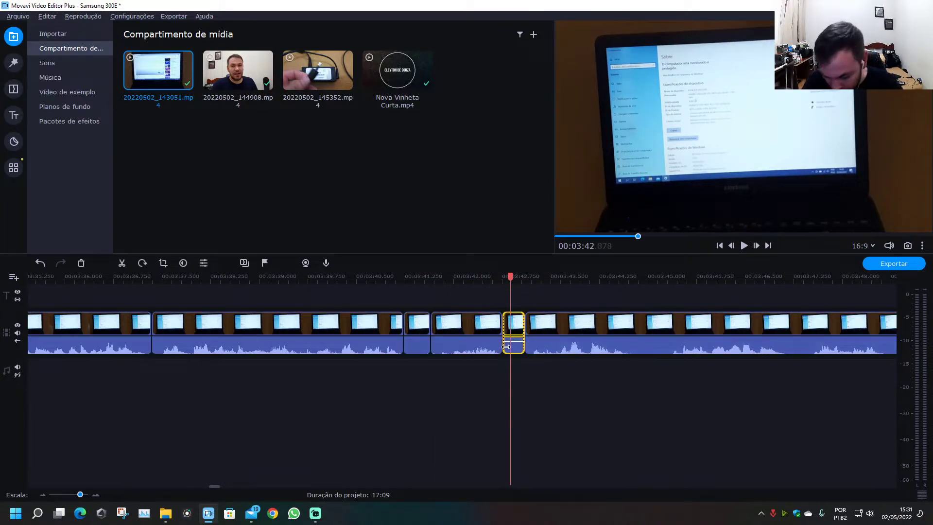
key("Delete")
left_click(419, 334)
key("Delete")
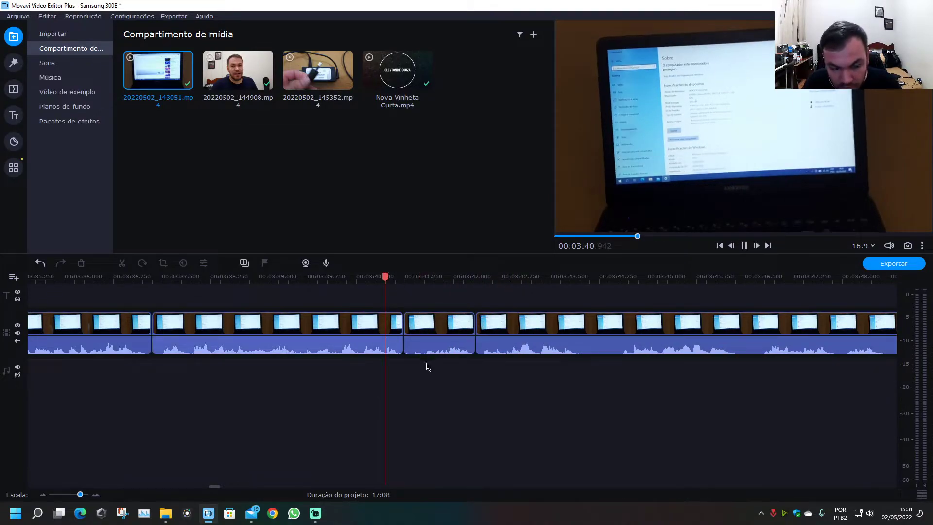
key("space")
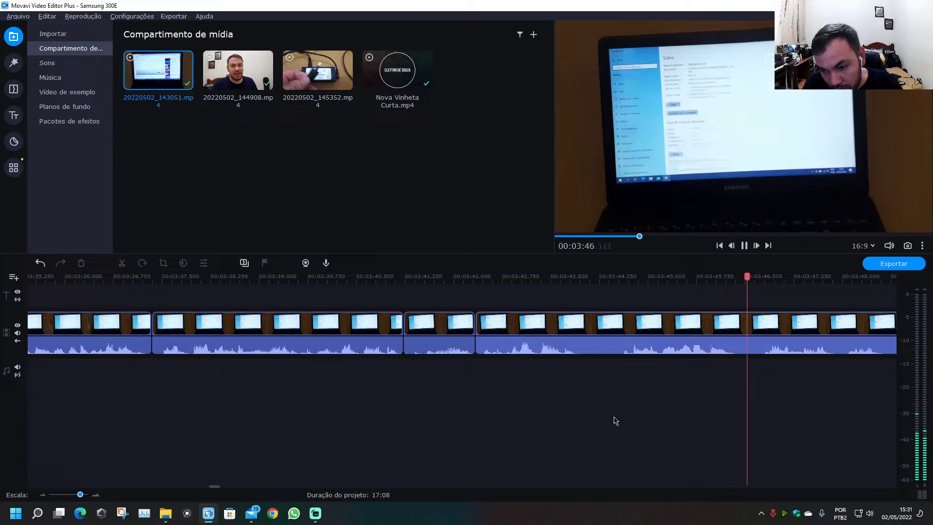
- Split the clip around the silent gaps at about 3:44.0–3:44.5 and 3:46.3–3:46.7
left_click(583, 330)
key("ctrl+b")
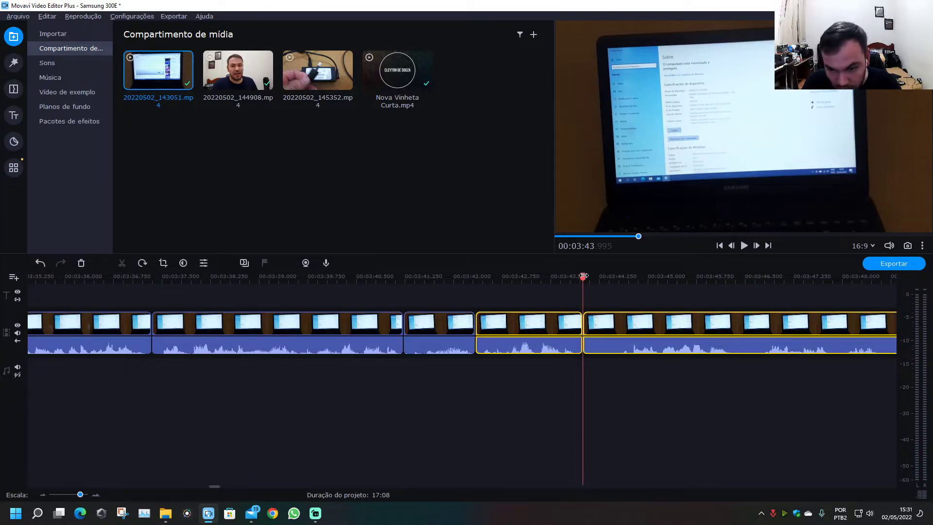
key("ctrl+b")
left_click(630, 278)
left_click(733, 278)
key("ctrl+b")
left_click(756, 278)
key("ctrl+b")
- Delete the silent segments near 3:46.5 and 3:44.2, and play back from about 3:43.6
left_click(748, 333)
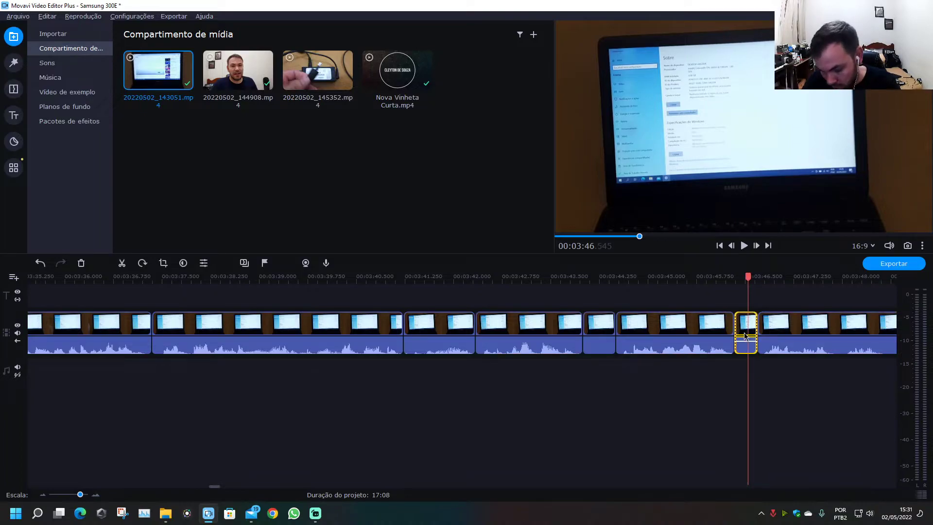
key("Delete")
left_click(599, 330)
key("Delete")
left_click(557, 278)
key("space")
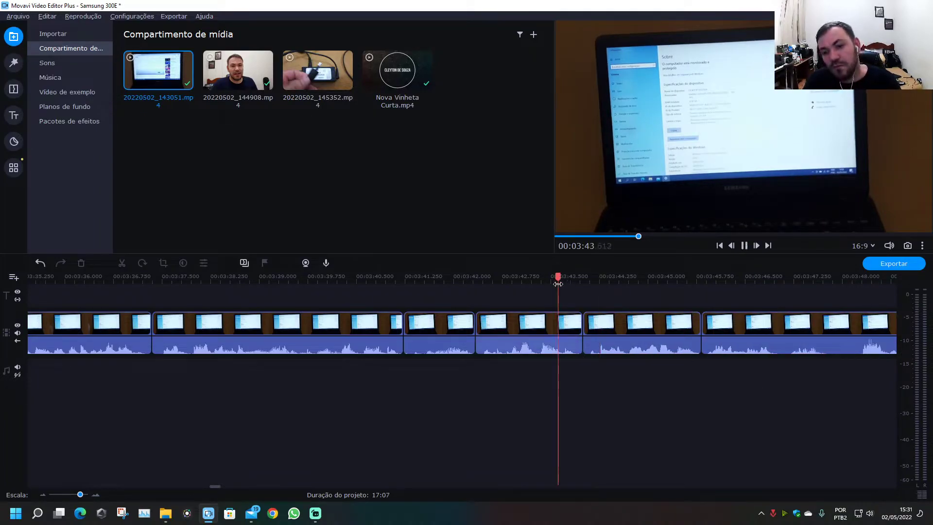
- Split the clip around the silent gaps at about 3:46.9–3:47.1 and 3:47.8–3:48.2
left_click_drag(213, 486, 220, 486)
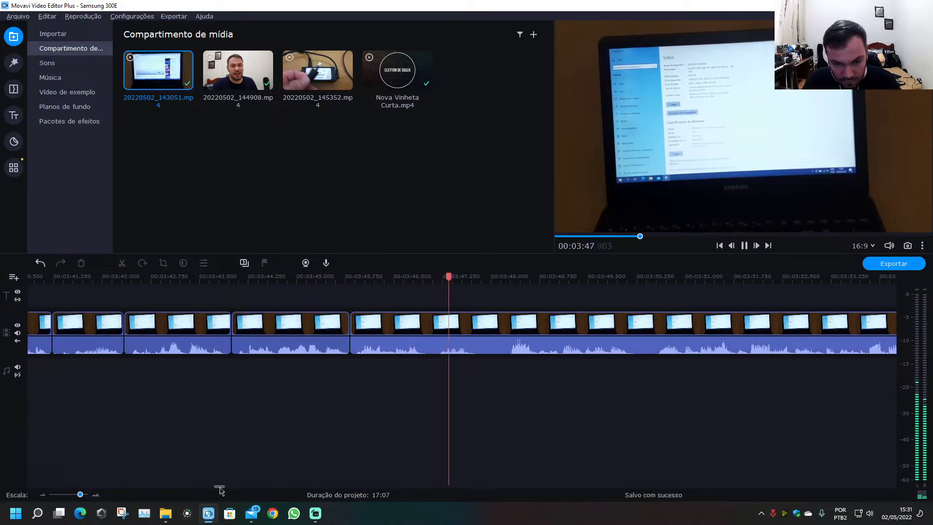
left_click_drag(219, 487, 222, 487)
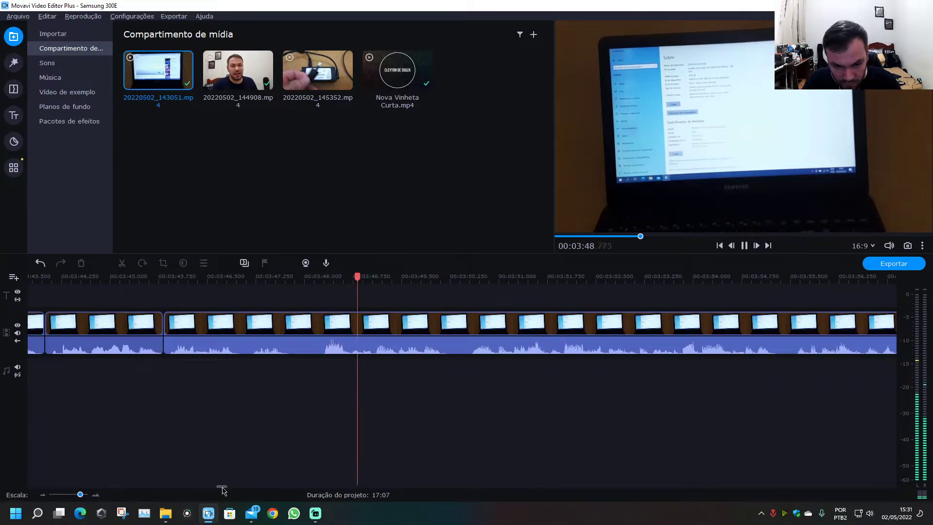
left_click(298, 328)
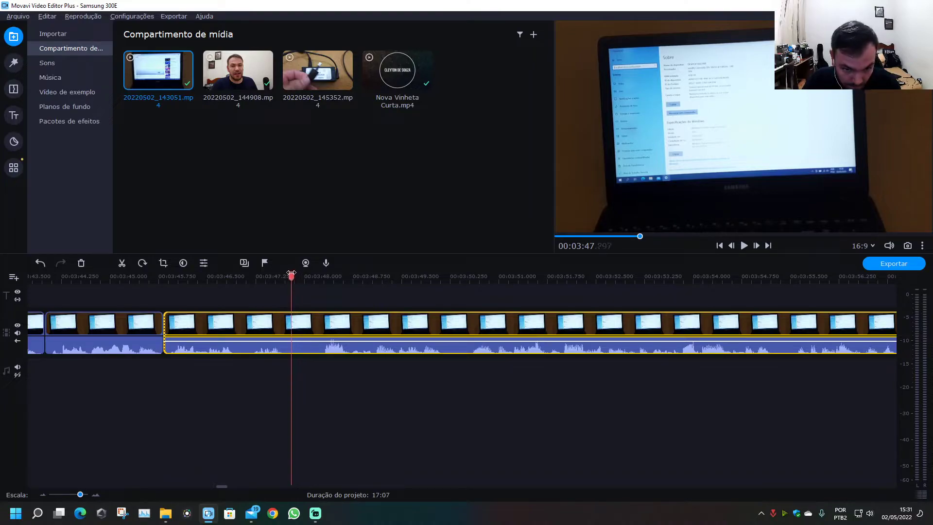
key("ctrl+b")
left_click_drag(290, 274, 246, 275)
key("ctrl+b")
key("ctrl+b")
key("ctrl+b")
- Delete the two silent segments near 3:47.0 and 3:47.9, and replay from just before the first join
left_click(244, 330)
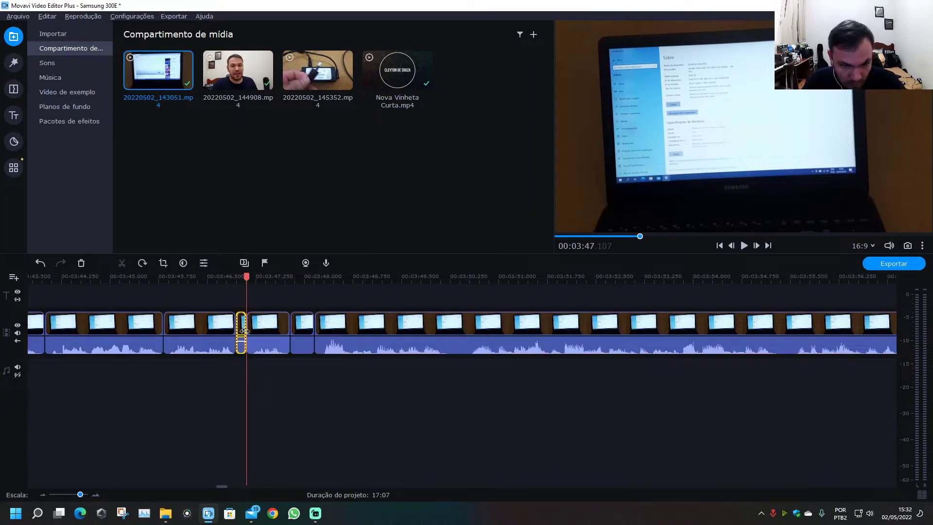
key("Delete")
left_click(291, 328)
key("Delete")
left_click(221, 277)
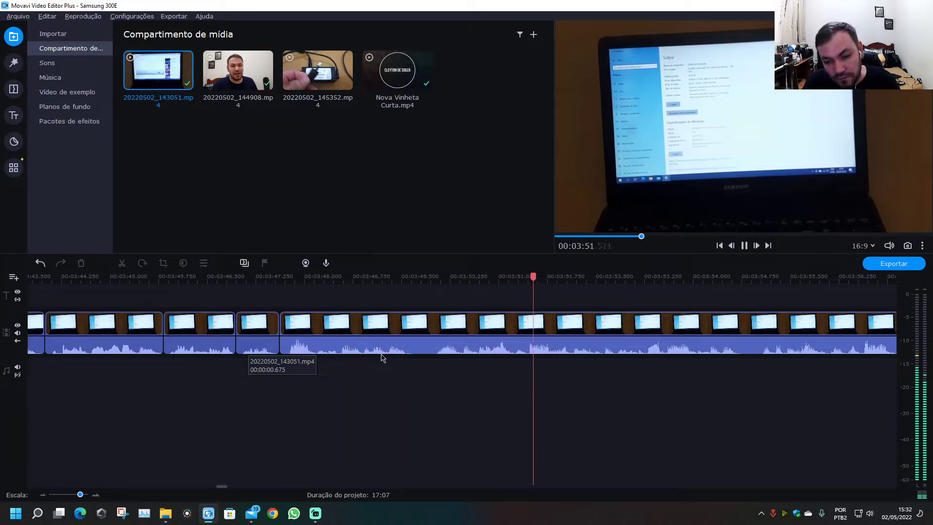
- Cut out the short silent gap from about 3:49.7 to 3:49.9 and replay the join
left_click(420, 335)
key("ctrl+b")
left_click_drag(417, 283, 429, 282)
key("ctrl+b")
left_click(423, 333)
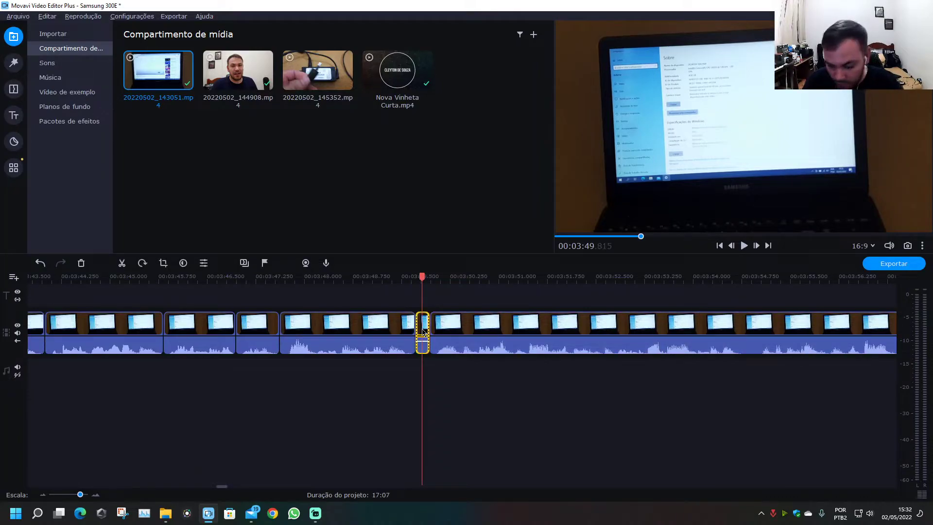
key("Delete")
left_click(402, 276)
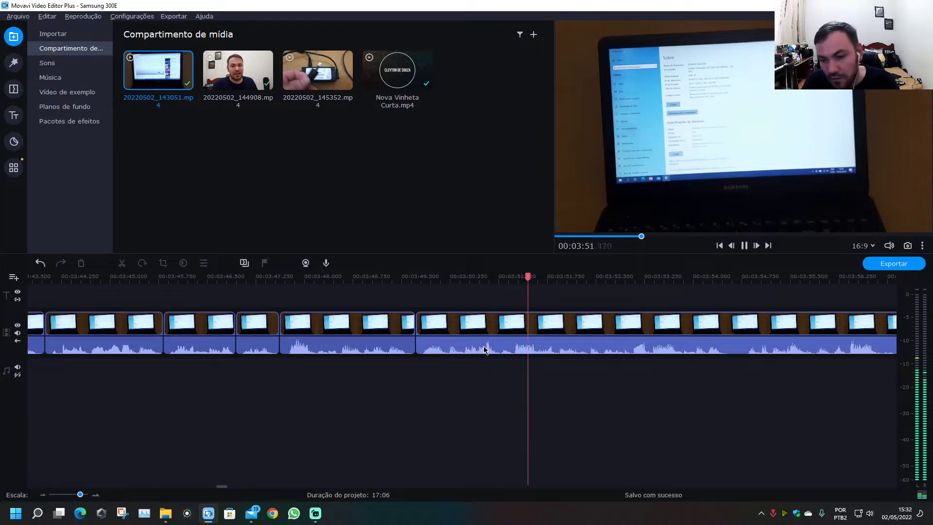
- Cut out the short silent gap from about 3:54.6 to 3:54.8 and replay the join
left_click_drag(220, 486, 228, 489)
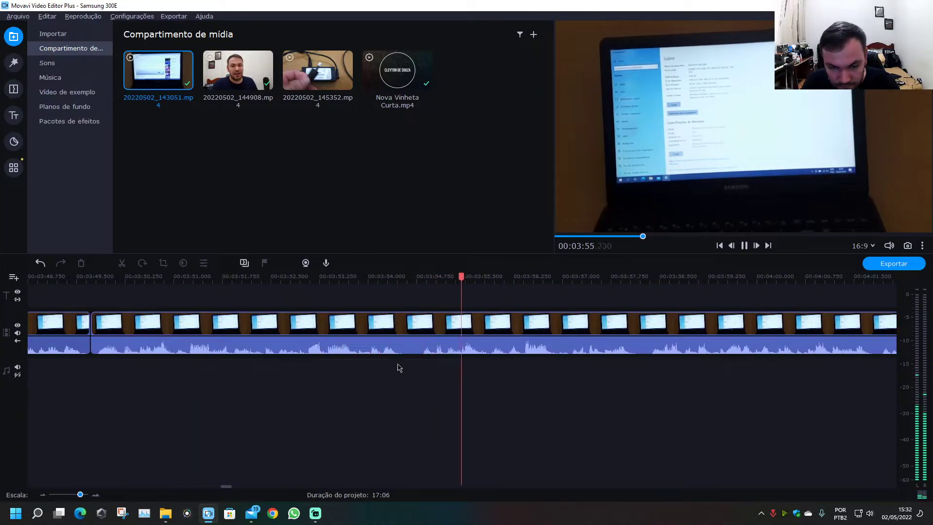
left_click(406, 329)
key("ctrl+b")
left_click(411, 276)
left_click(421, 276)
key("ctrl+b")
key("ctrl+z")
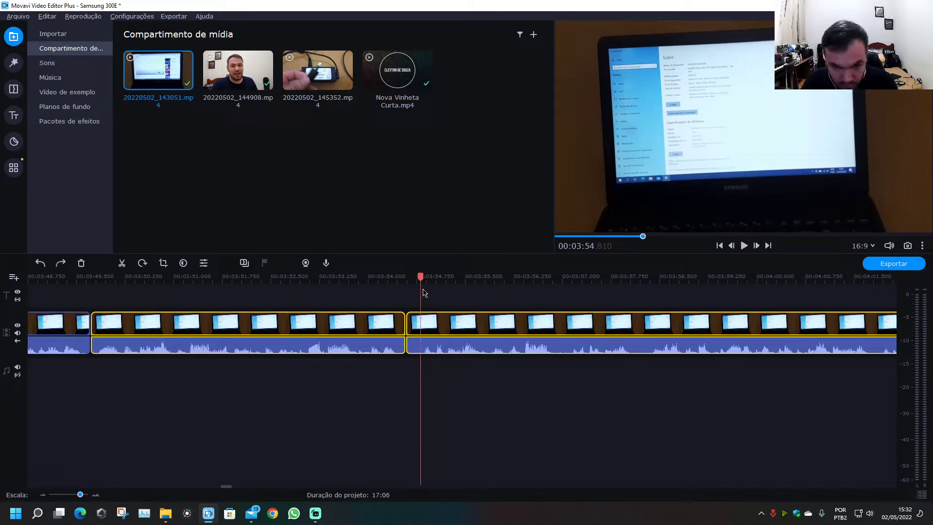
key("ctrl+b")
left_click(400, 375)
left_click(413, 328)
key("Delete")
left_click(391, 275)
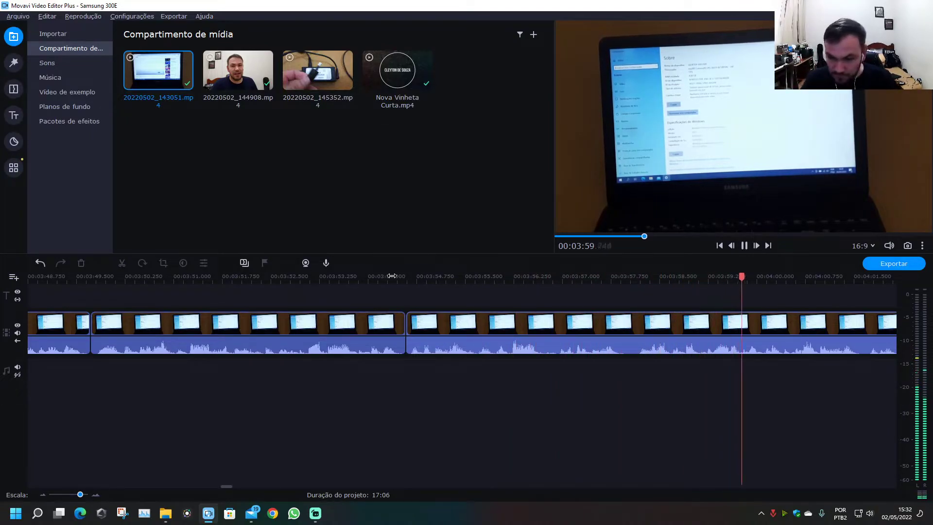
- Cut out the silent stretch from about 4:03.9 to 4:05.4, before the laptop's desktop appears, and play back the join
left_click_drag(225, 487, 232, 487)
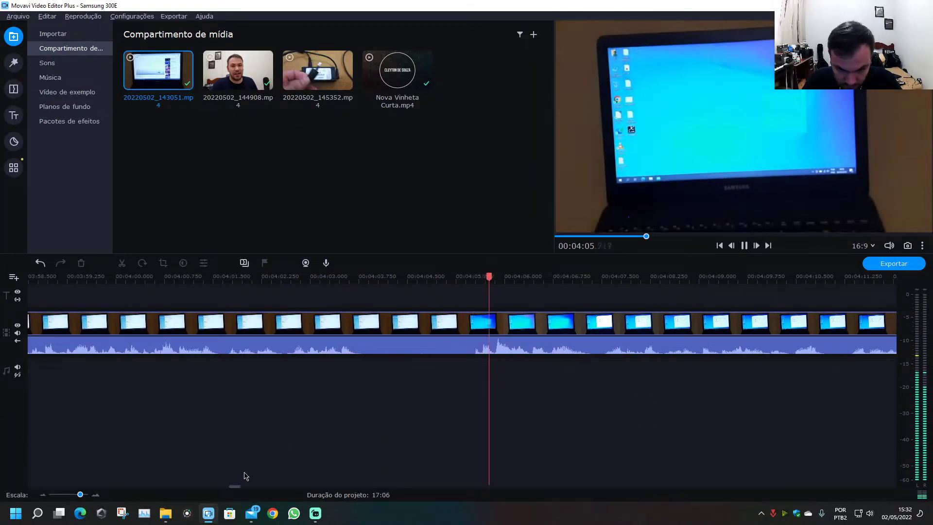
left_click(371, 326)
key("ctrl+b")
left_click(417, 277)
key("ctrl+b")
left_click(440, 323)
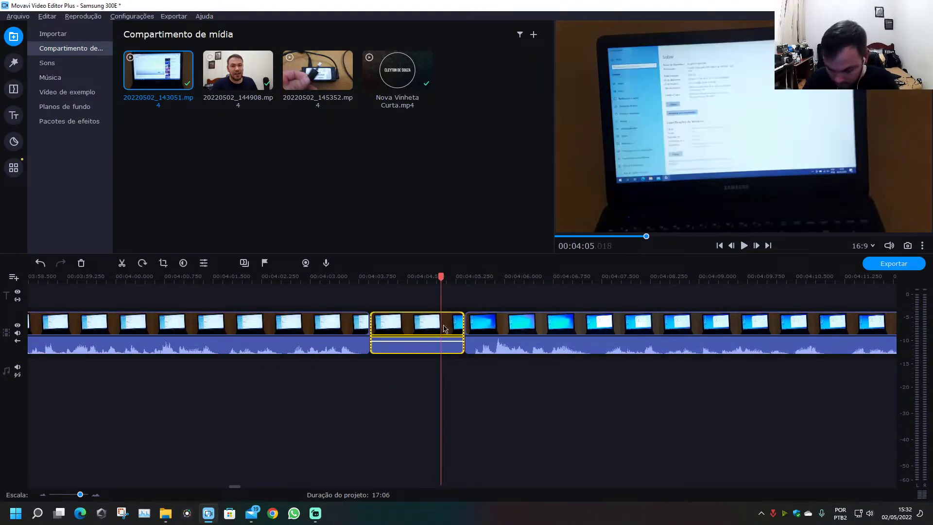
key("Delete")
left_click(342, 276)
key("space")
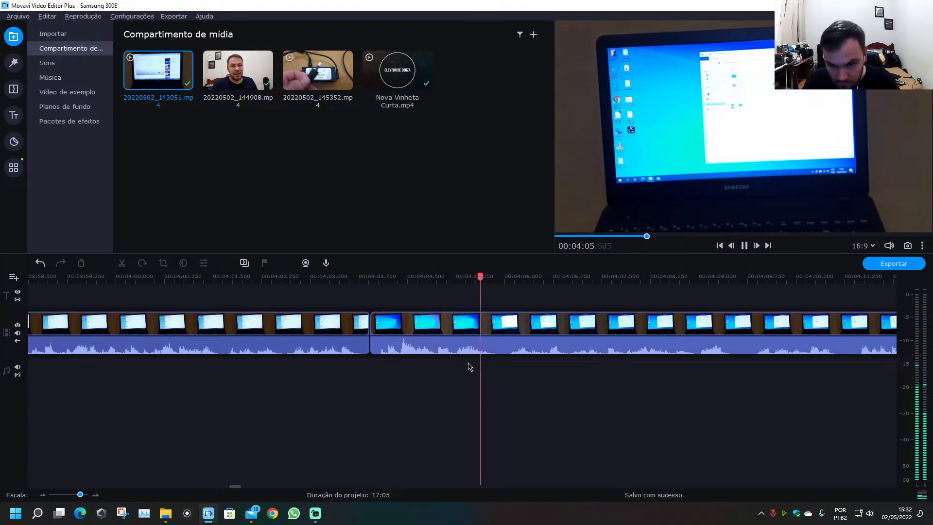
key("space")
key("space")
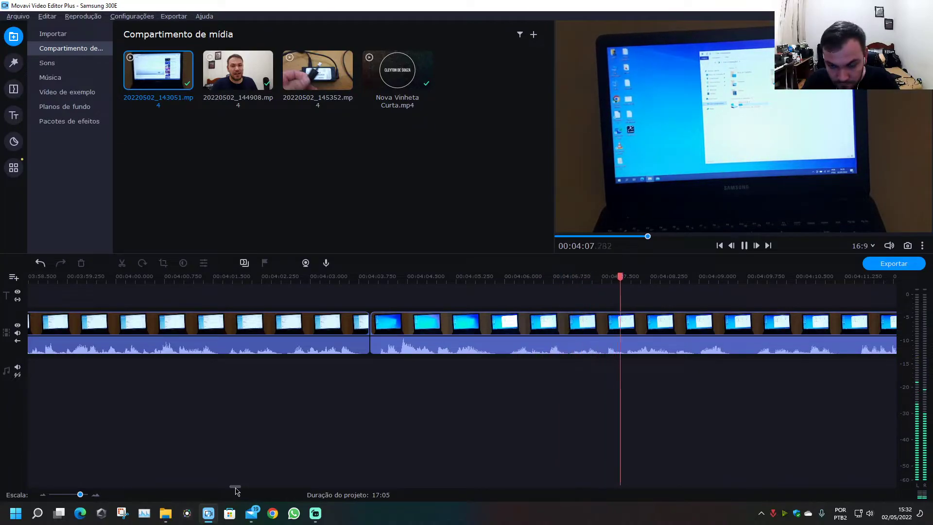
- Split the clip around the two silent gaps at about 4:09.6–4:09.8 and 4:11.2–4:11.4
left_click_drag(235, 489, 243, 489)
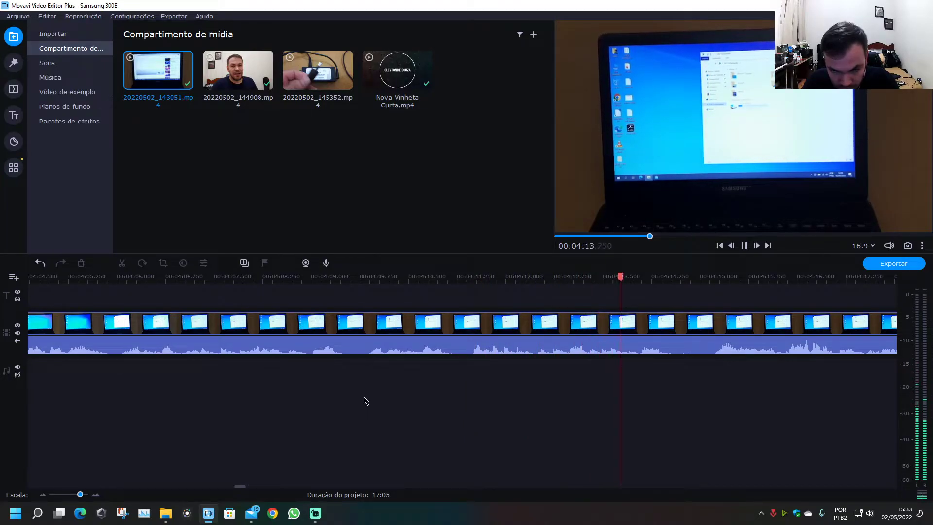
left_click(348, 332)
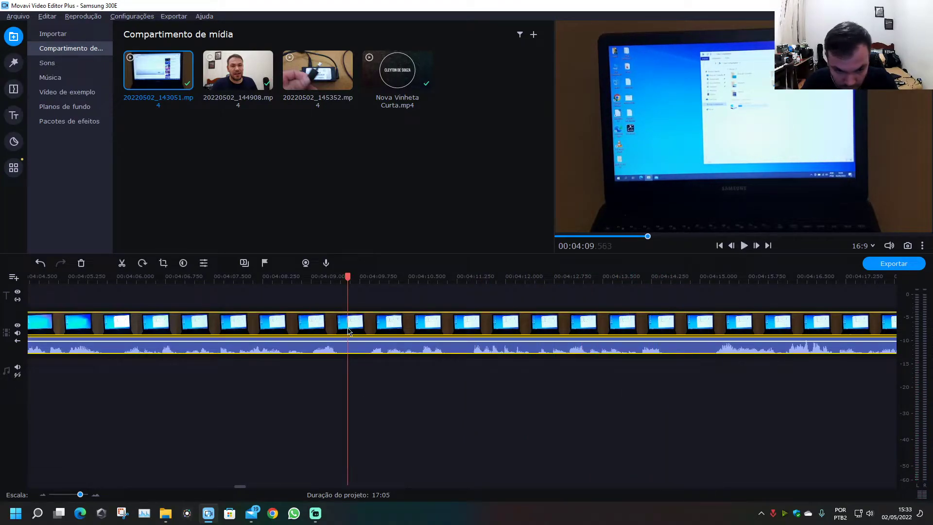
key("ctrl+b")
left_click(361, 276)
key("ctrl+b")
left_click(366, 276)
left_click(456, 276)
left_click(453, 276)
key("ctrl+b")
left_click(465, 276)
key("ctrl+b")
left_click(394, 383)
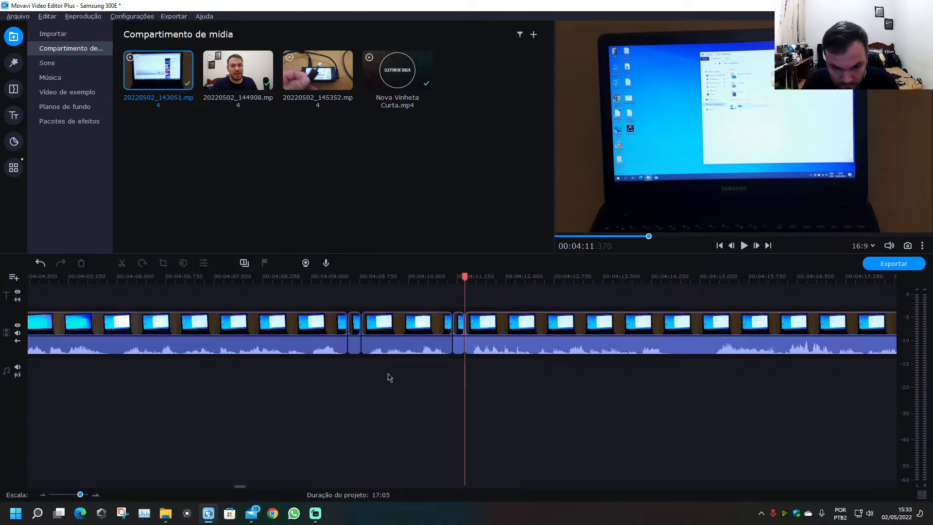
- Delete the two split-off silent pieces near 4:09.6 and 4:11.2, then save the project after replaying the join
left_click(355, 326)
key("Delete")
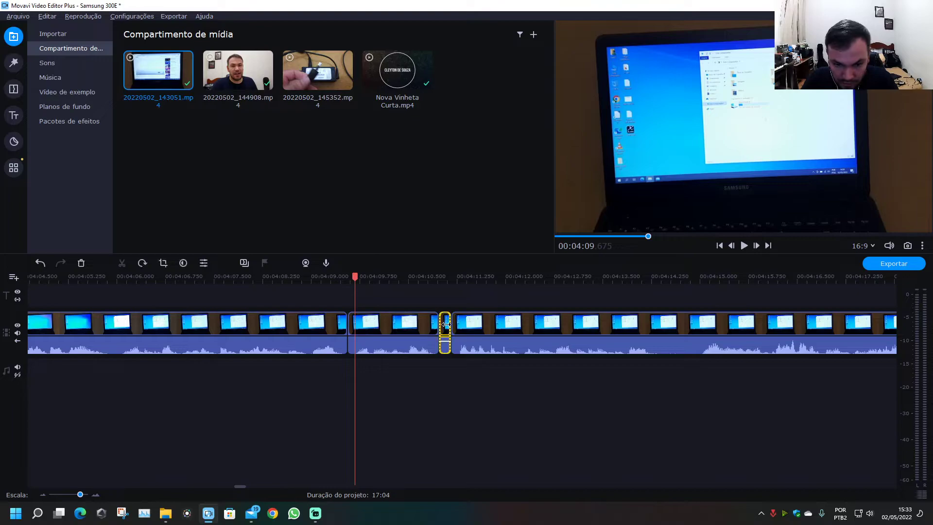
left_click(445, 324)
key("Delete")
left_click_drag(240, 487, 244, 488)
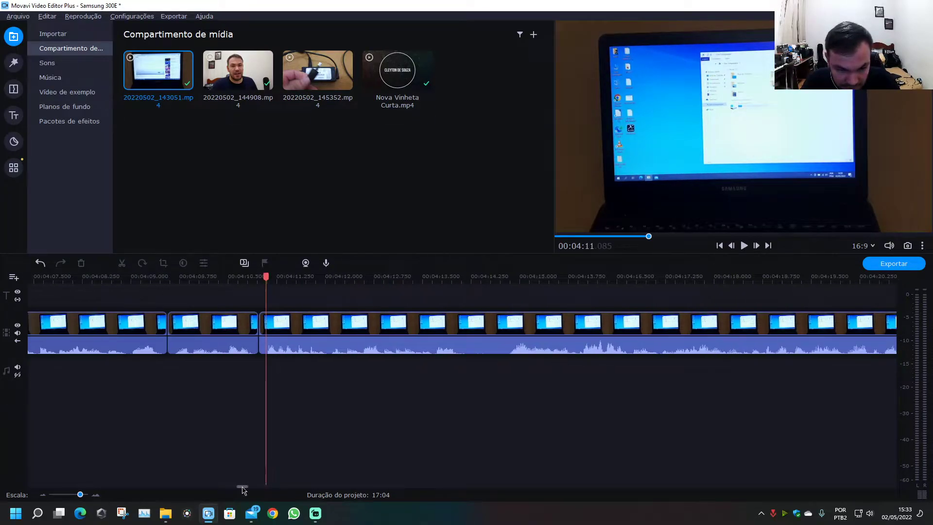
left_click(243, 275)
key("space")
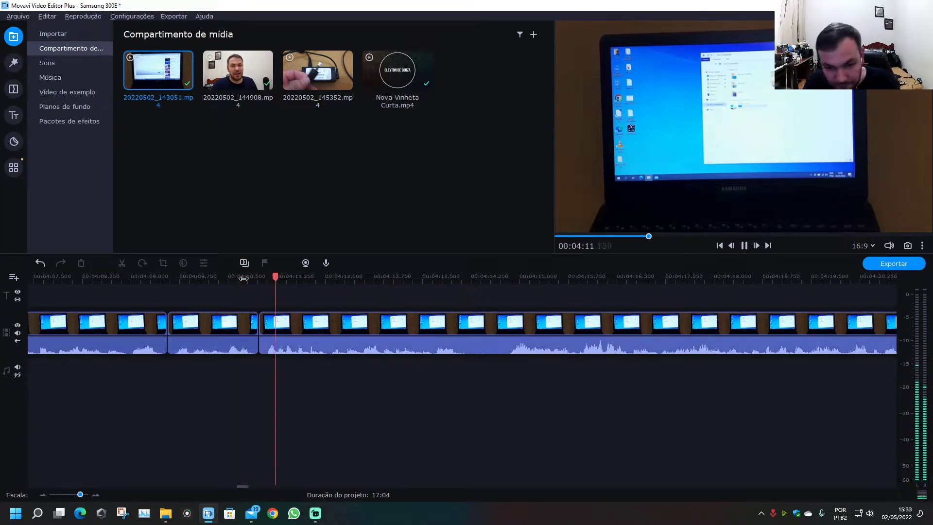
key("ctrl+s")
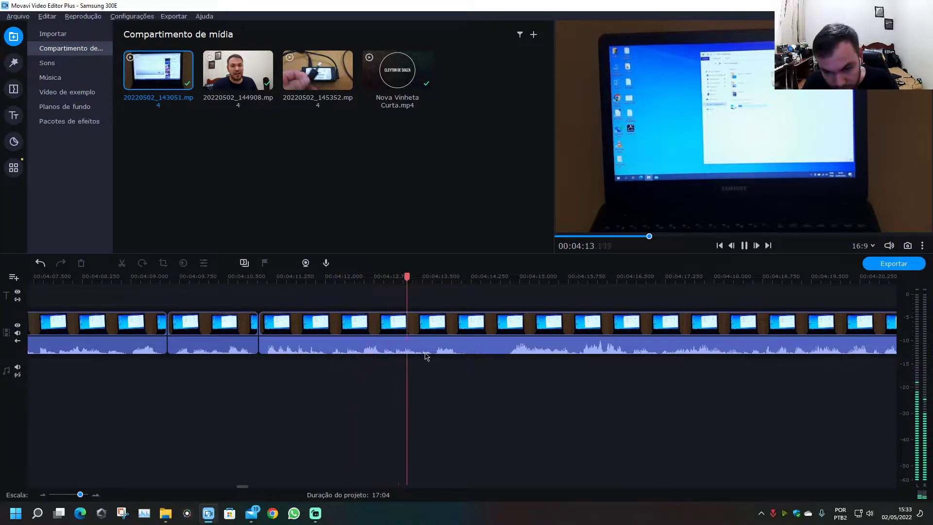
- Cut out the silent gap from about 4:14.2 to 4:14.6 and replay the join
left_click(474, 333)
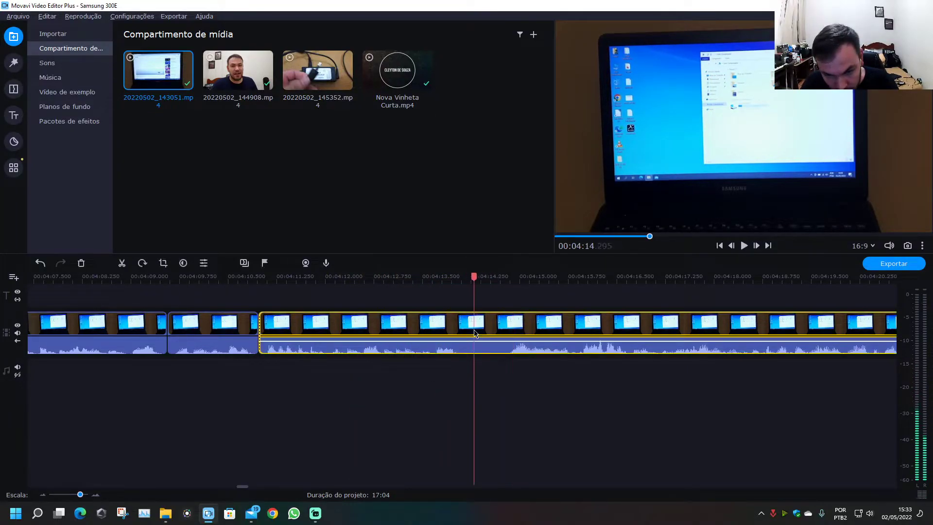
key("ctrl+b")
left_click_drag(466, 277, 496, 276)
key("ctrl+b")
left_click(483, 333)
key("Delete")
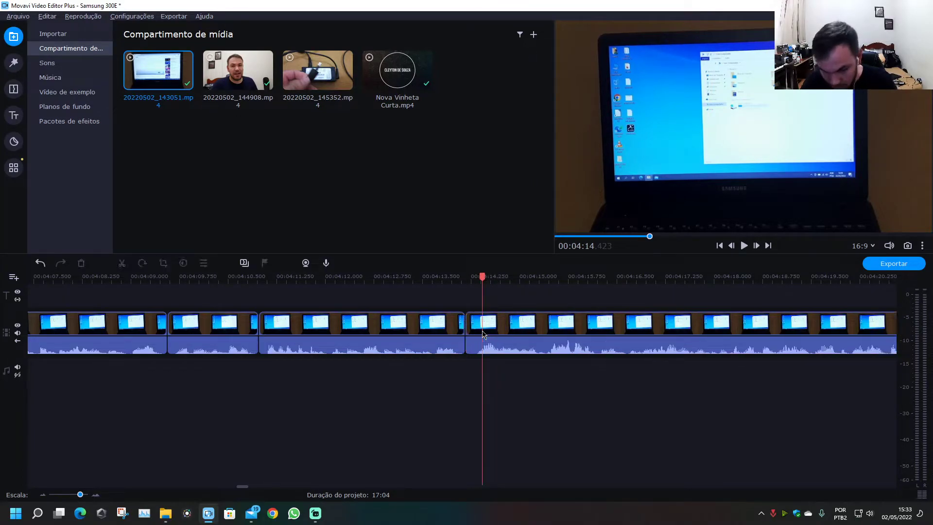
left_click(435, 276)
key("space")
- Cut out the silent stretch from about 4:21.8 to 4:23.0 and replay the join
left_click_drag(243, 487, 245, 487)
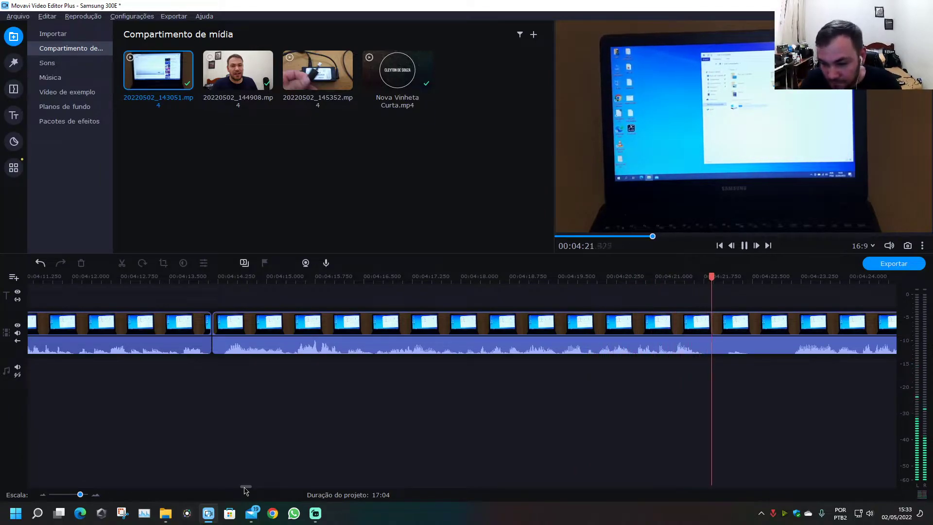
left_click(710, 335)
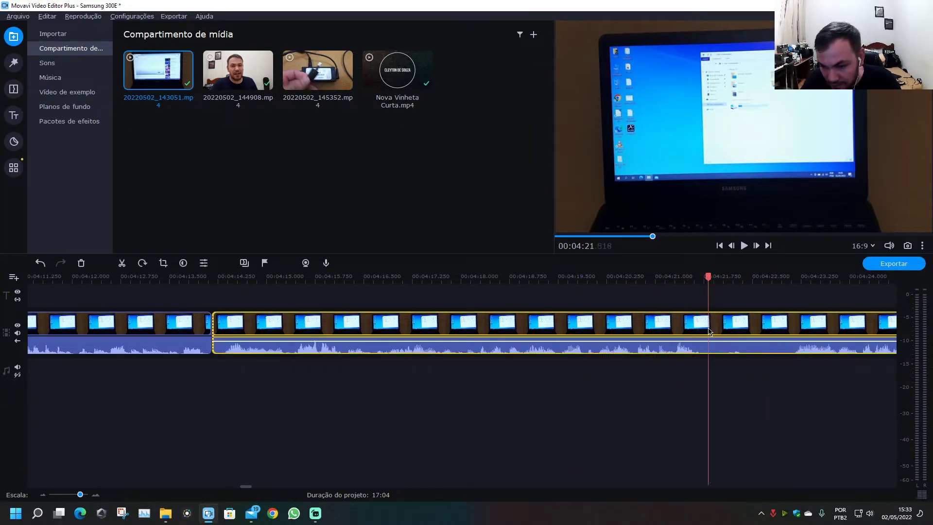
key("ctrl+b")
left_click_drag(709, 278, 787, 277)
key("ctrl+b")
left_click(745, 322)
key("Delete")
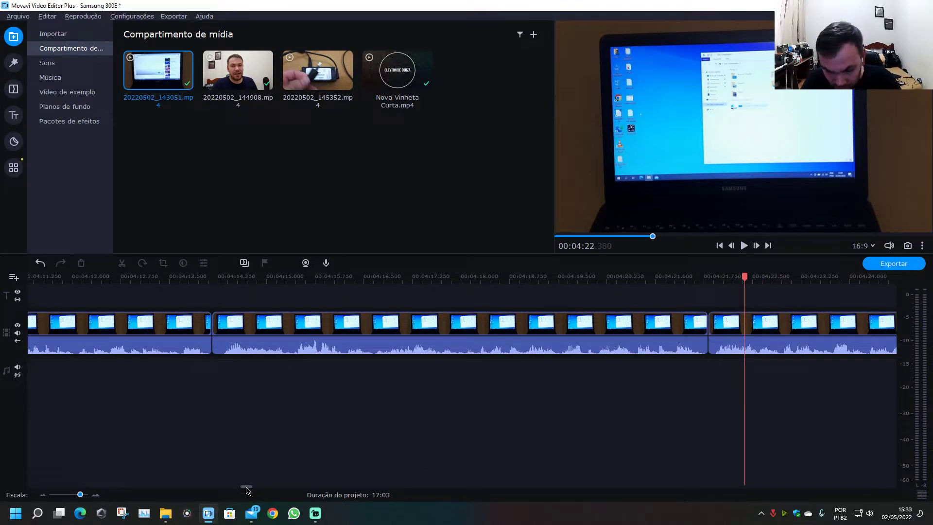
left_click_drag(246, 487, 253, 487)
left_click(263, 277)
key("space")
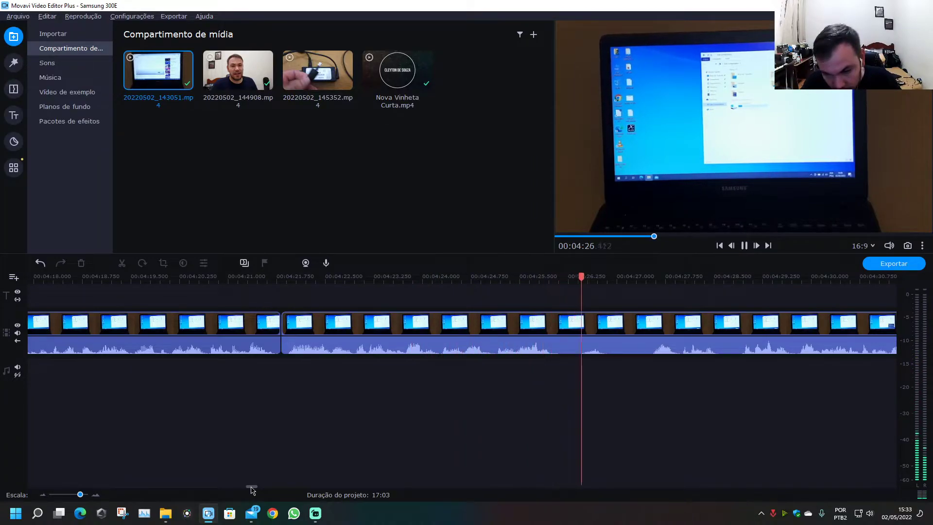
- Cut out the stretch from about 4:26.2 to 4:27.4 and replay the join
left_click(564, 332)
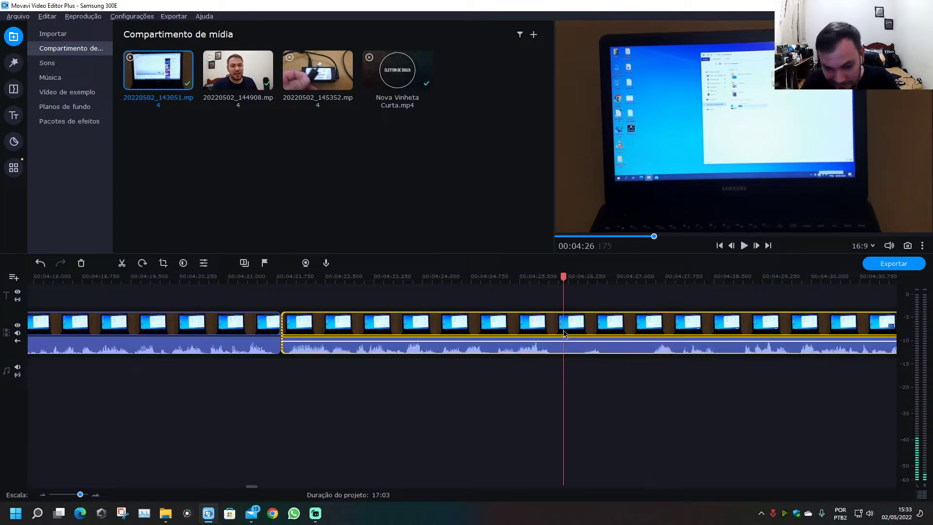
key("ctrl+b")
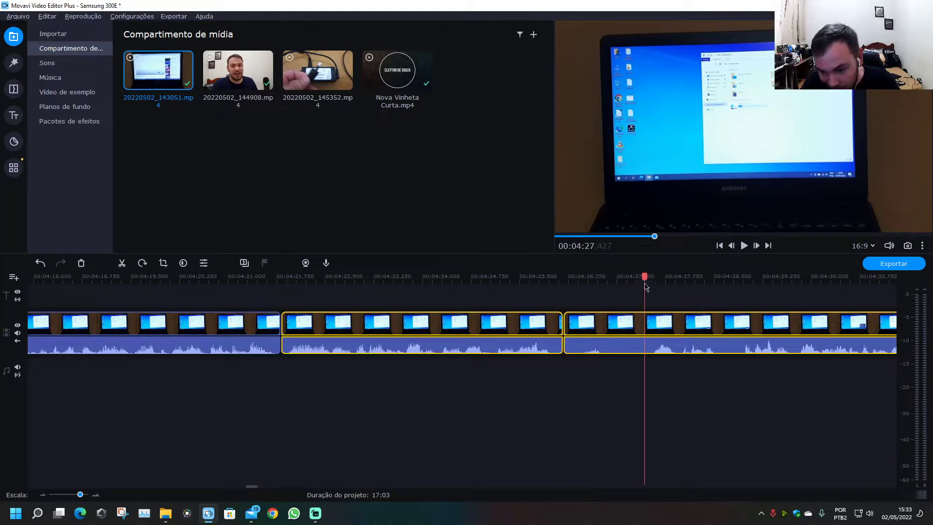
key("ctrl+b")
left_click(608, 330)
key("Delete")
left_click(537, 276)
key("space")
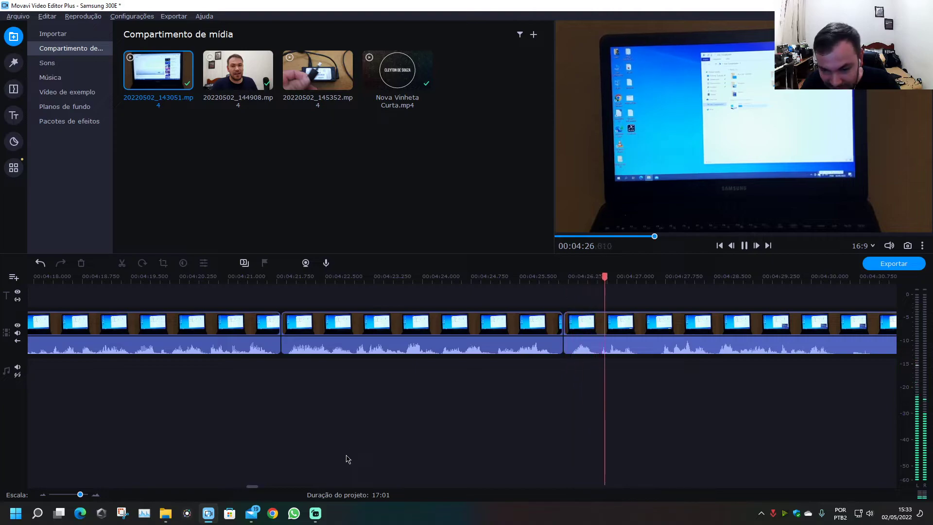
- Cut out the silent stretch from about 4:30.4 to 4:31.3, with the laptop's battery panel open, and replay the join
left_click_drag(252, 486, 261, 490)
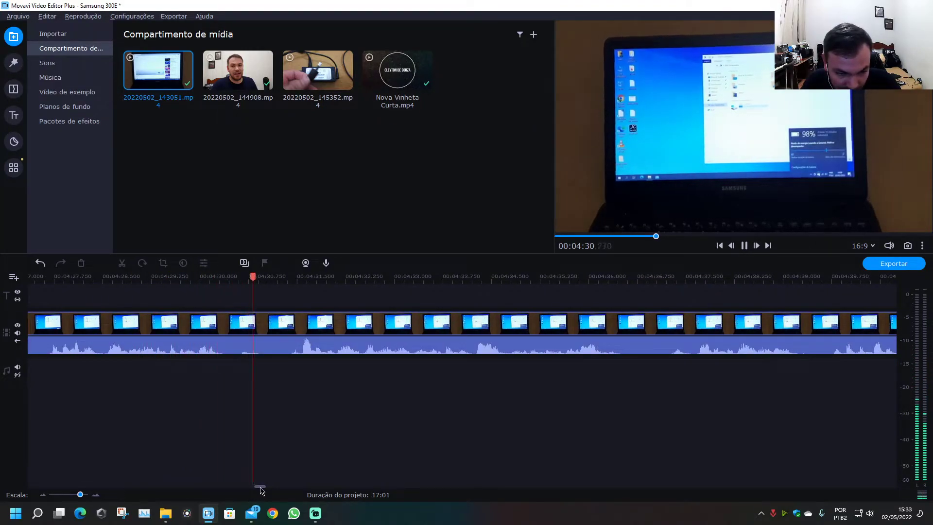
left_click(229, 329)
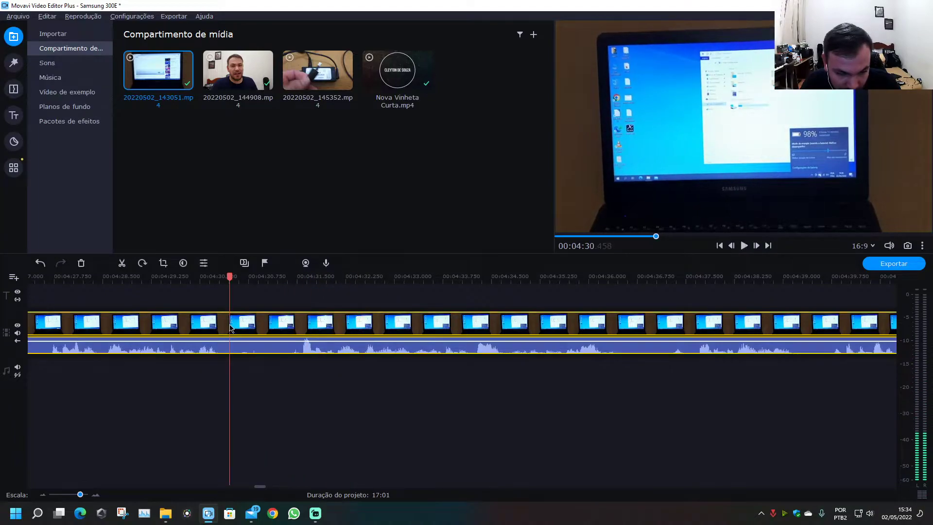
key("ctrl+b")
left_click_drag(281, 276, 285, 276)
key("ctrl+b")
left_click(272, 329)
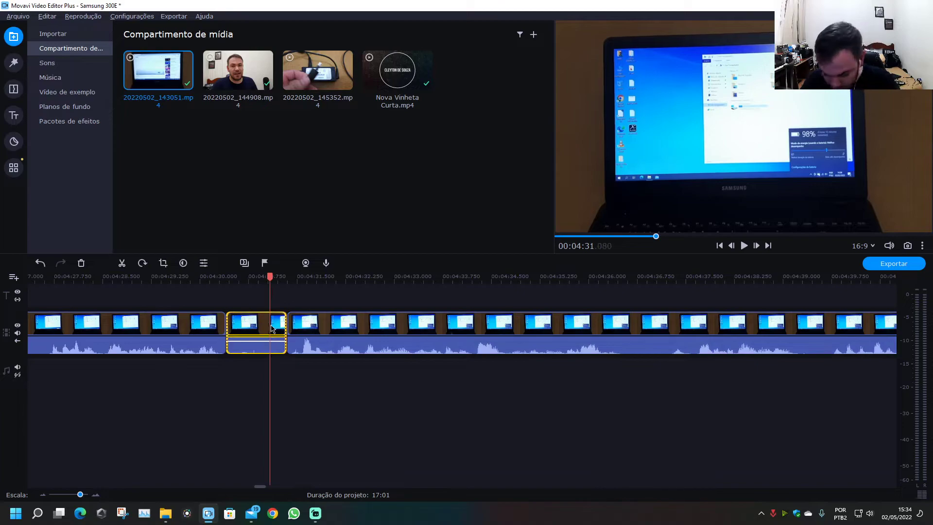
key("Delete")
left_click(197, 276)
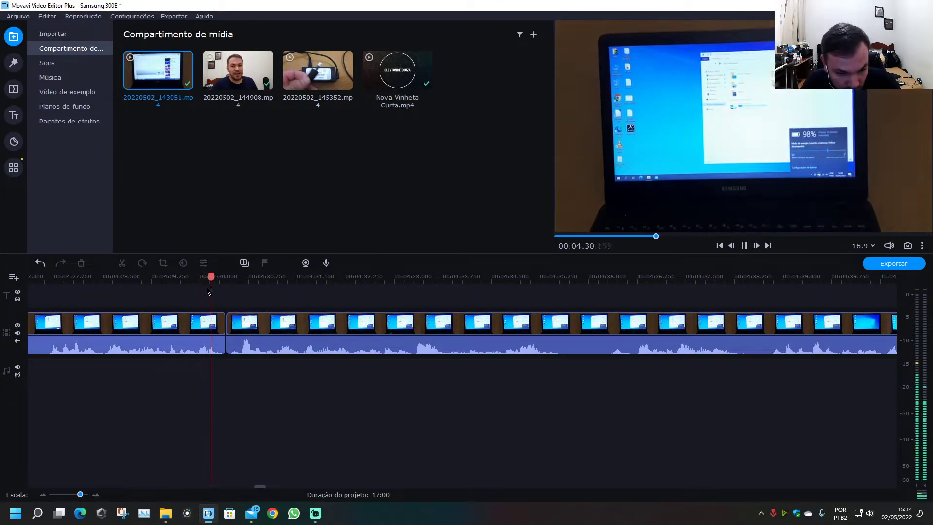
left_click(189, 279)
left_click(162, 279)
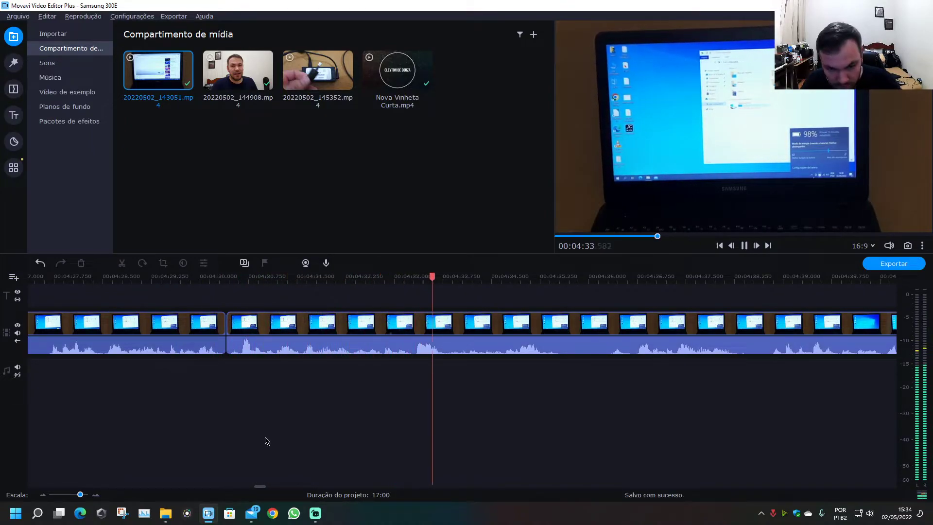
- Cut out the silent gap from about 4:35.6 to 4:36.2 and replay the join
left_click_drag(260, 487, 265, 487)
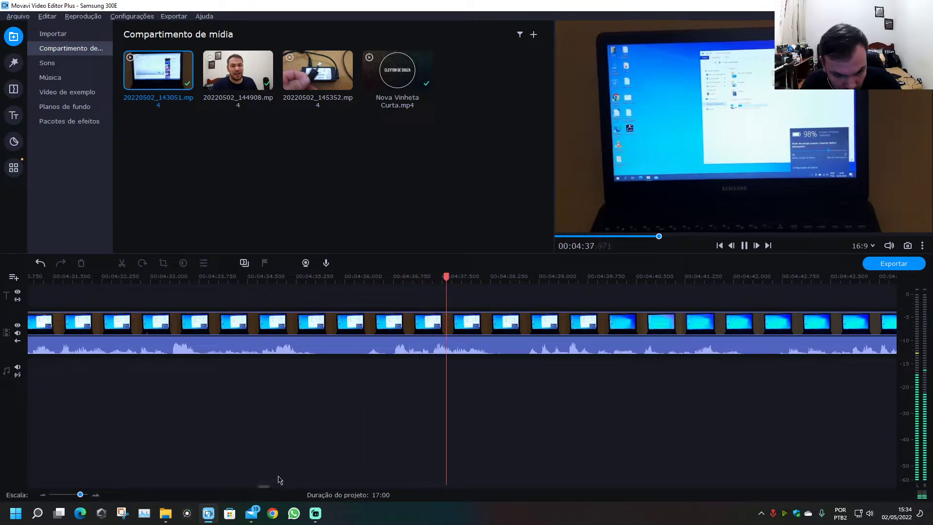
key("space")
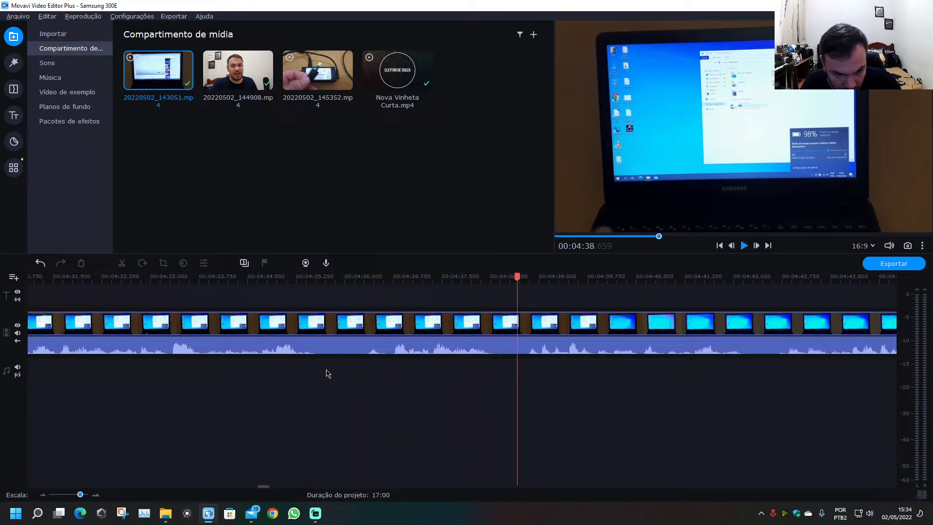
left_click(320, 333)
key("space")
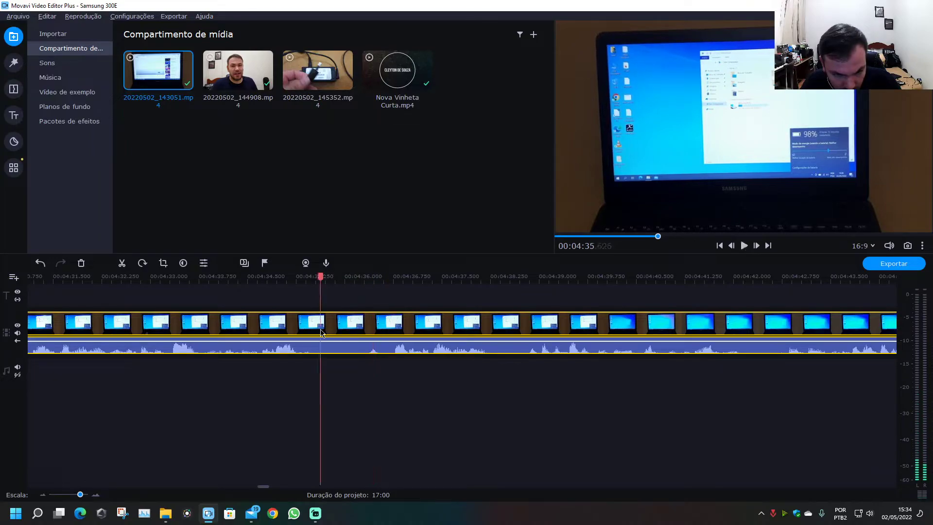
key("ctrl+b")
left_click_drag(318, 275, 362, 275)
key("ctrl+b")
left_click(346, 323)
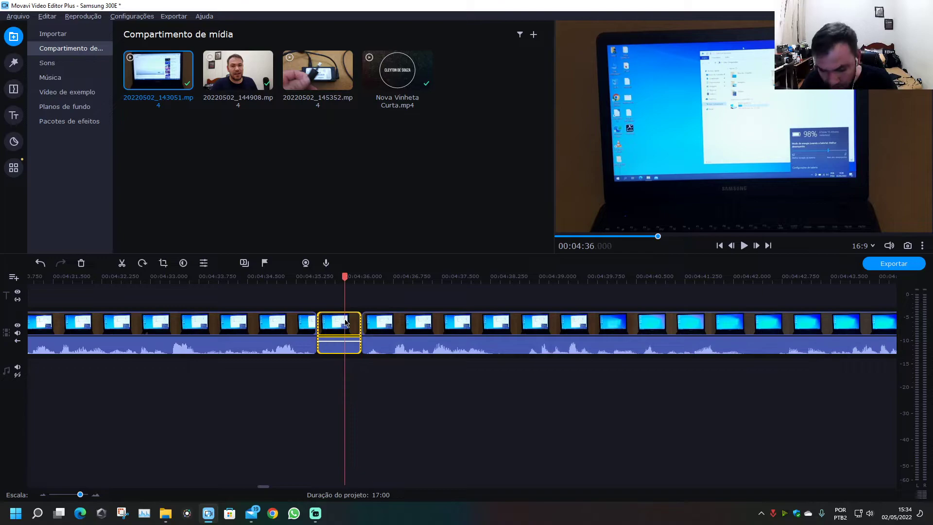
key("Delete")
left_click(287, 276)
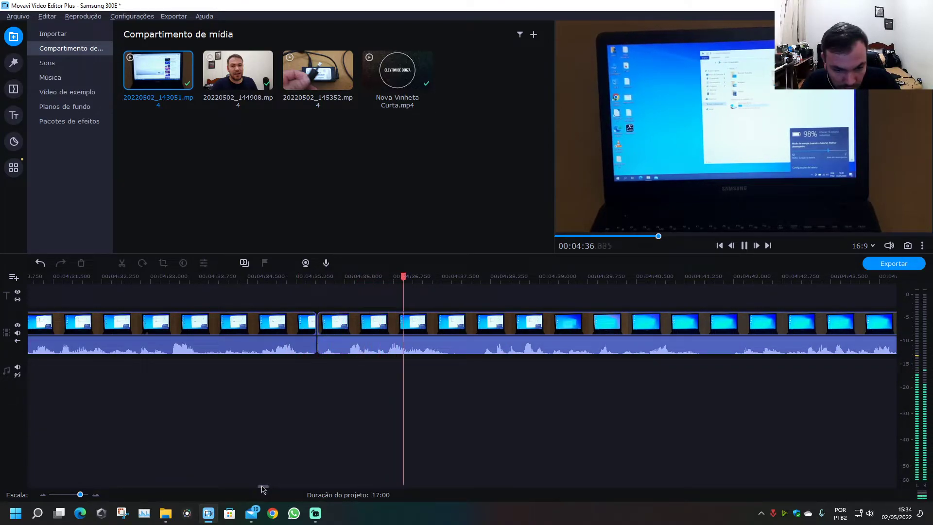
- Remove the first 0.4 seconds or so of the clip after the join, up to about 4:36.0, and replay the passage
left_click(345, 332)
key("ctrl+b")
left_click(332, 321)
key("Delete")
left_click(147, 277)
key("space")
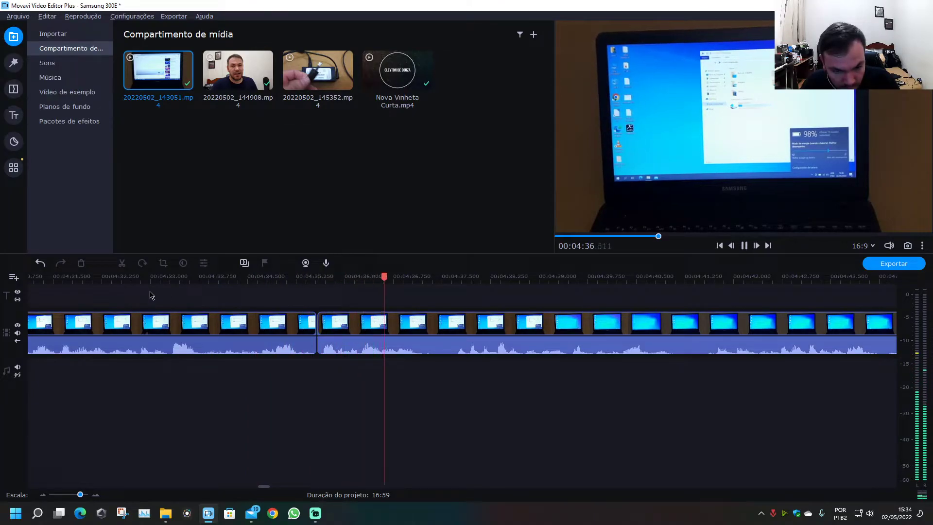
- Cut out the silent gap from about 4:37.3 to 4:37.7 and replay the join
left_click(428, 332)
key("ctrl+b")
left_click_drag(439, 279, 455, 277)
key("ctrl+b")
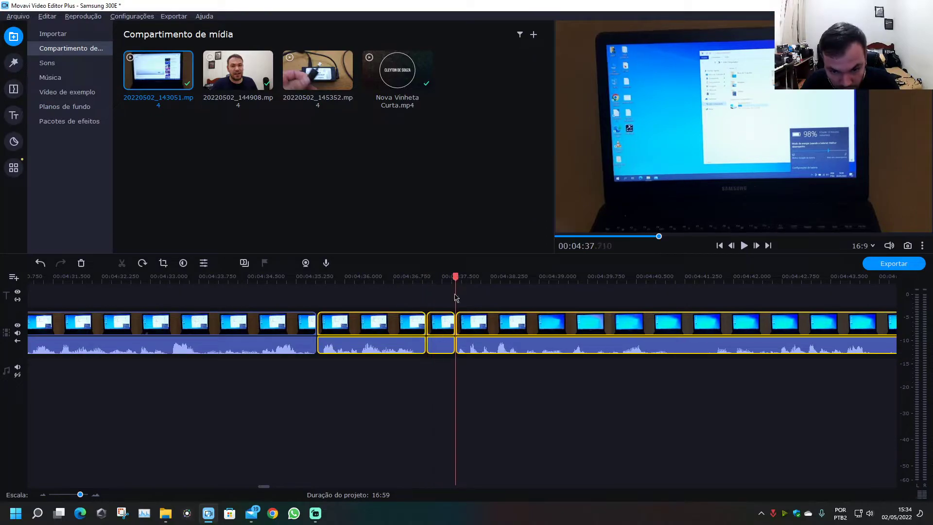
left_click(441, 384)
key("ctrl+z")
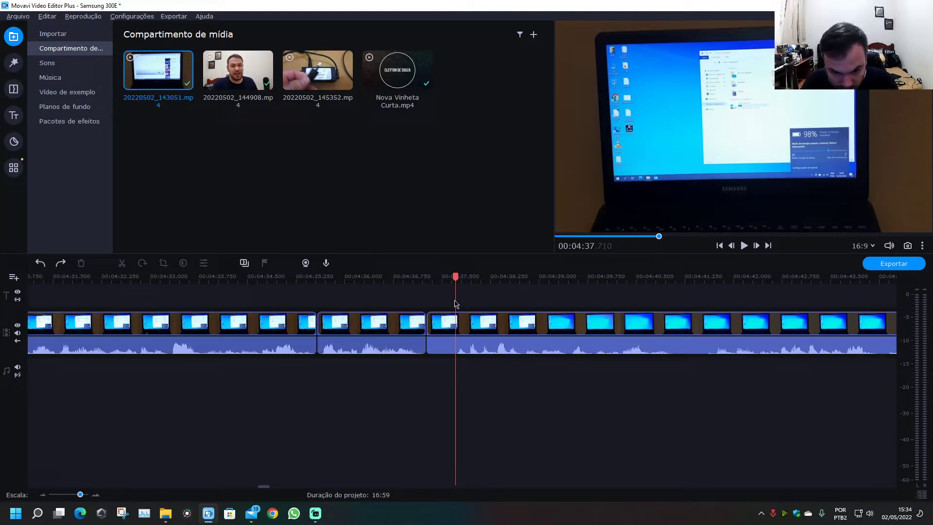
left_click(454, 316)
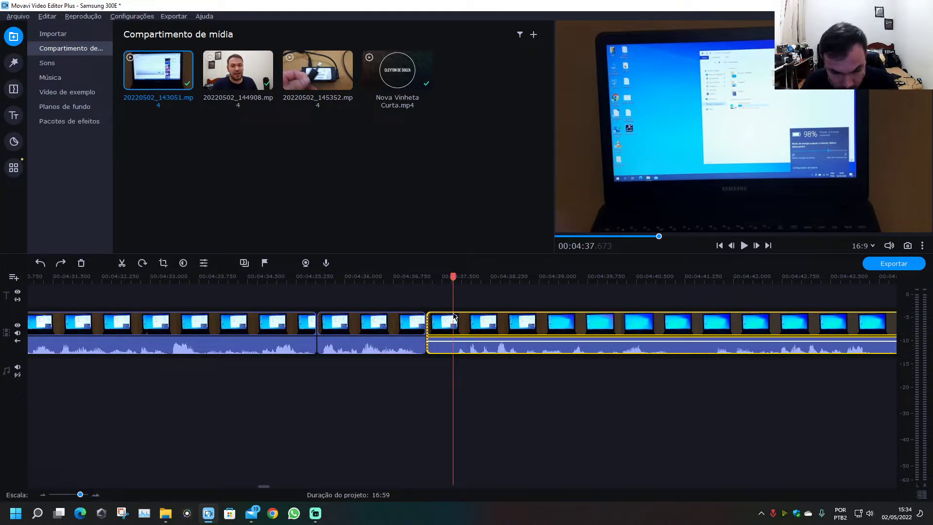
left_click(405, 276)
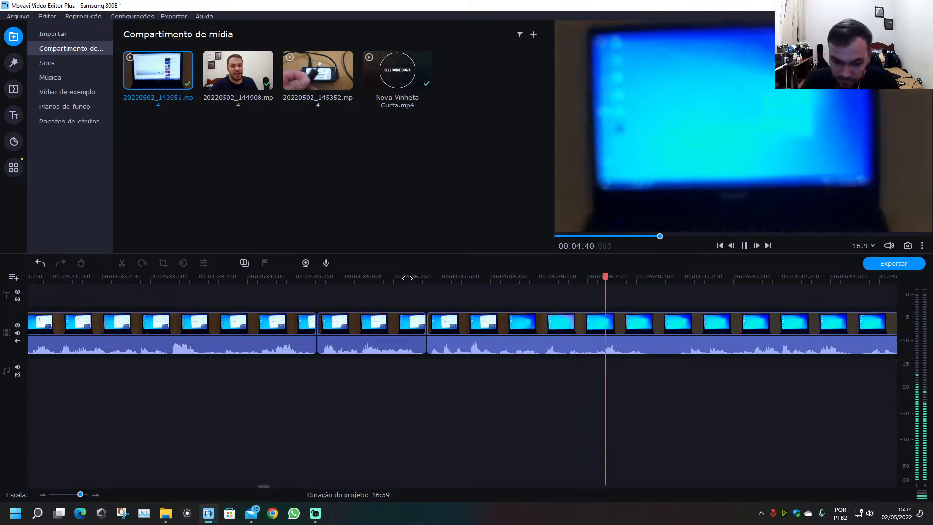
- Cut out the unwanted stretch from about 4:45.7 to 4:49.5, before the laptop's file window reappears, and replay the join
left_click_drag(264, 487, 270, 489)
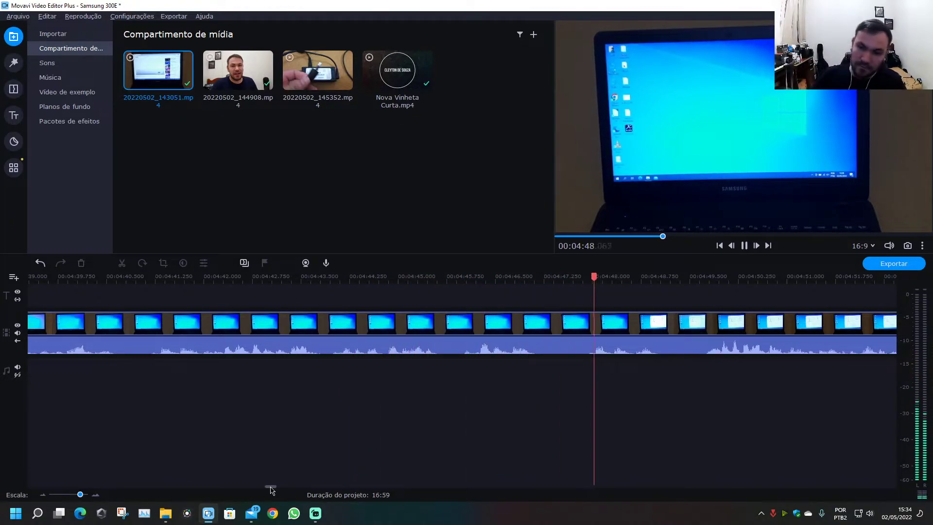
left_click(444, 334)
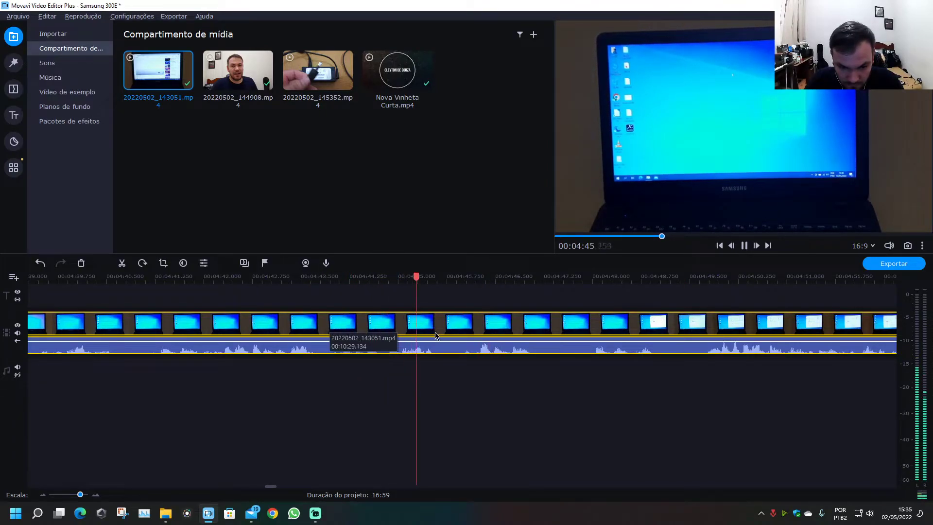
left_click(443, 329)
key("ctrl+b")
left_click(691, 323)
key("ctrl+b")
left_click(651, 330)
key("Delete")
left_click(359, 277)
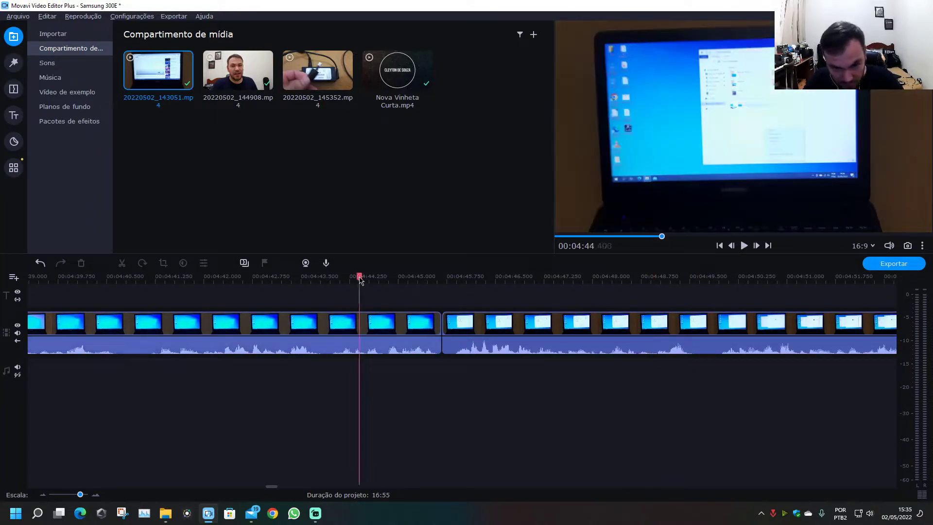
key("space")
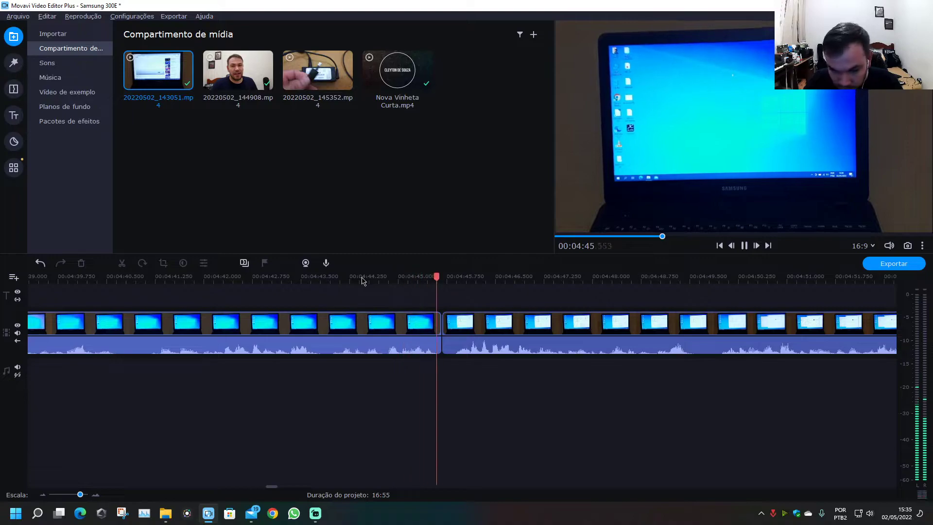
left_click(306, 276)
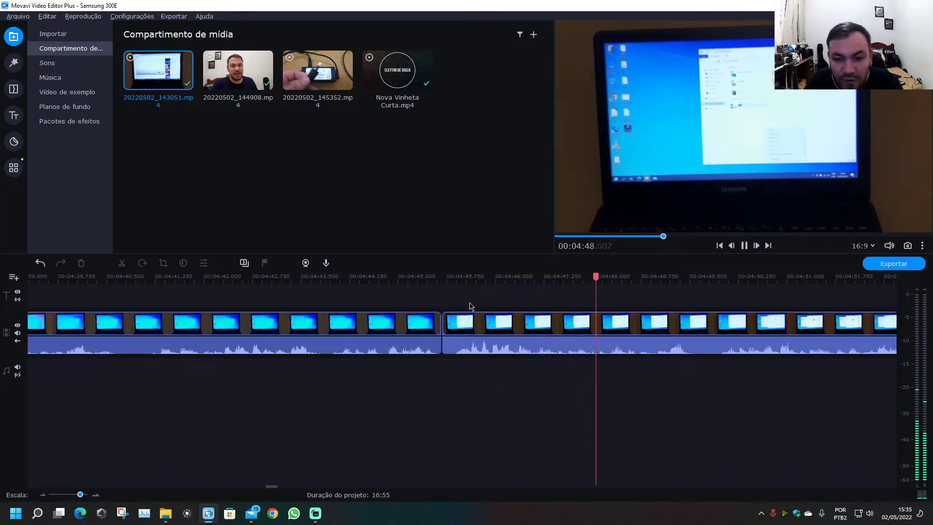
- Cut out the silent gap from about 4:53.4 to 4:54.3 and replay the join
left_click_drag(271, 486, 275, 488)
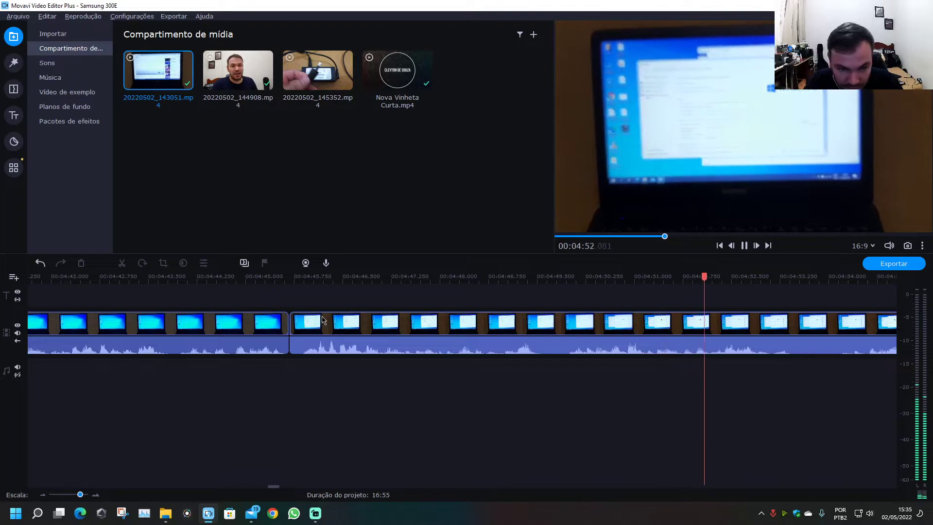
left_click(490, 332)
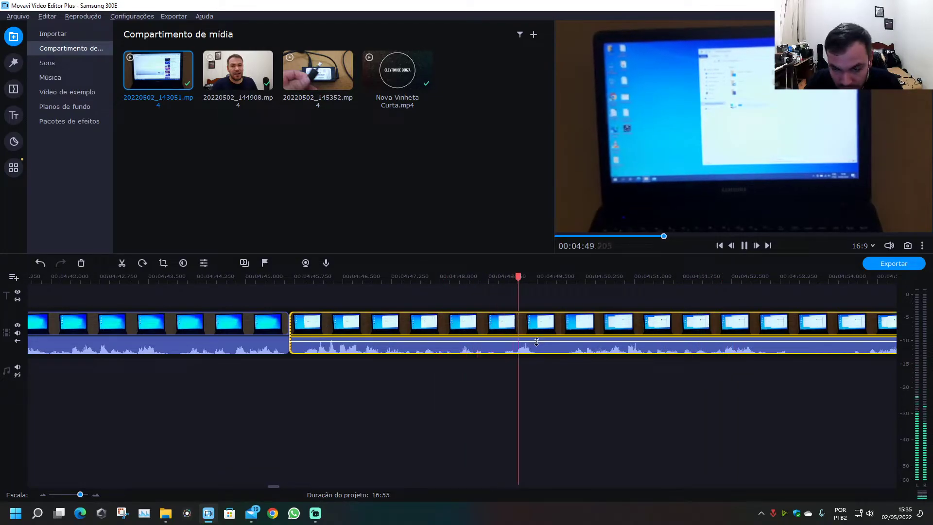
key("space")
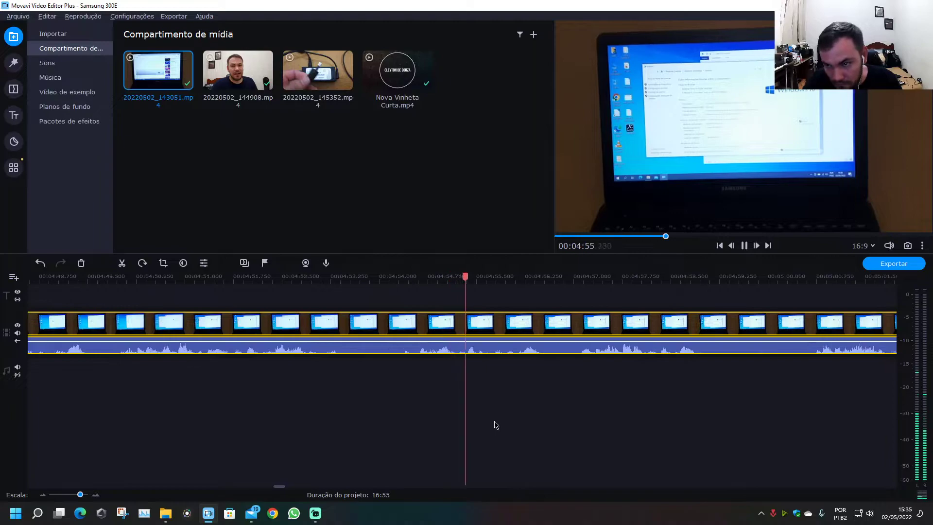
left_click(350, 276)
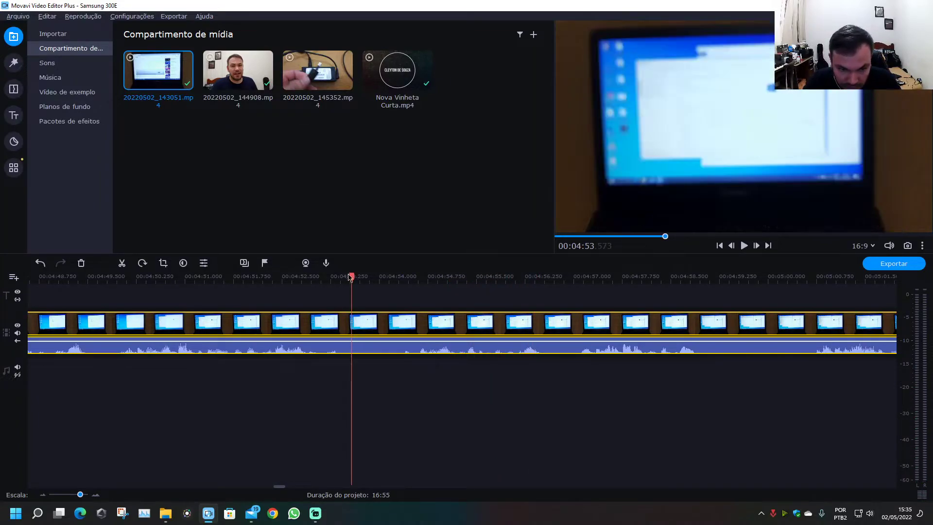
key("ctrl+b")
left_click(396, 276)
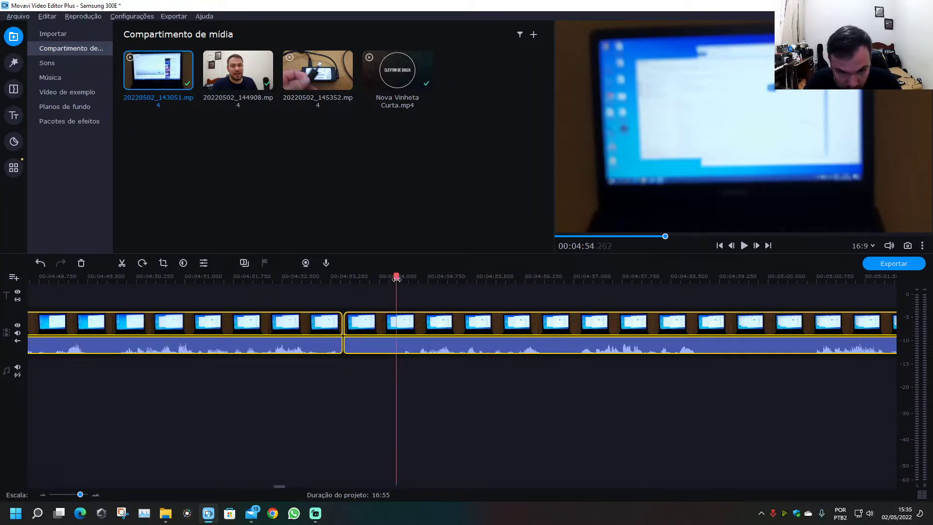
key("ctrl+b")
left_click(374, 322)
key("Delete")
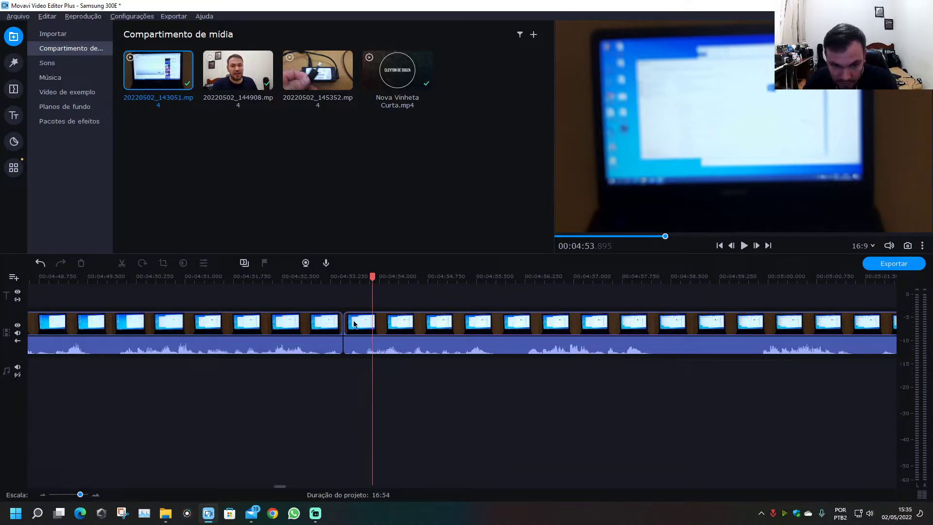
left_click(318, 277)
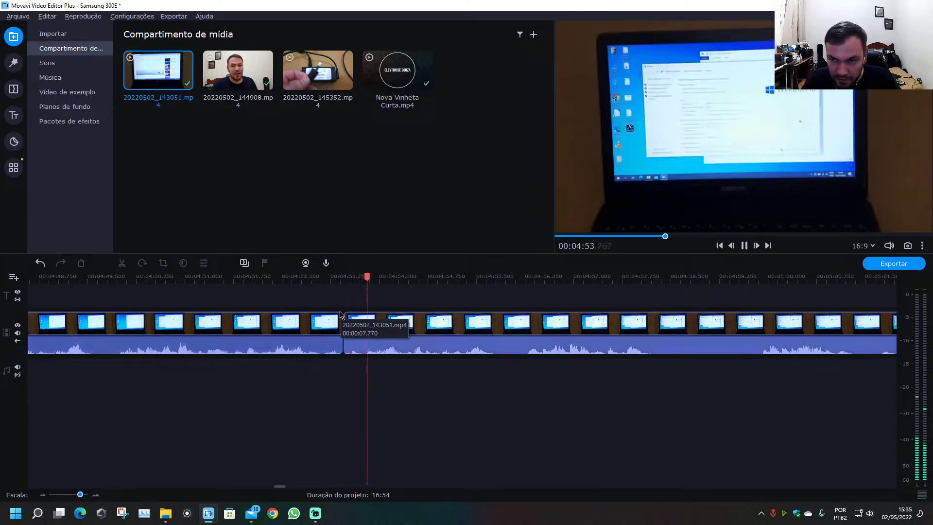
- Trim the last 0.3 seconds or so before the join, from about 4:53.1 to 4:53.4, replay the passage and save the project
left_click(291, 315)
left_click(322, 328)
key("ctrl+b")
left_click(332, 338)
key("Delete")
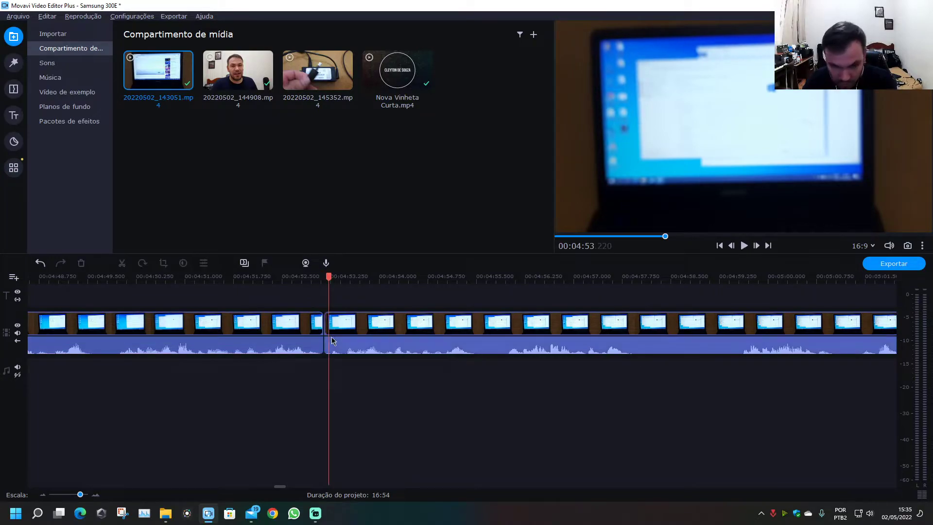
left_click(292, 276)
key("space")
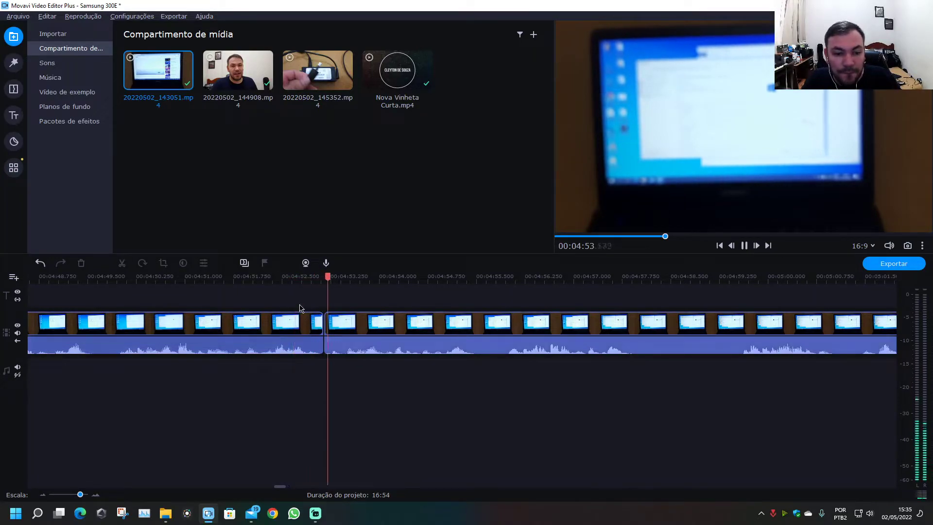
key("ctrl+s")
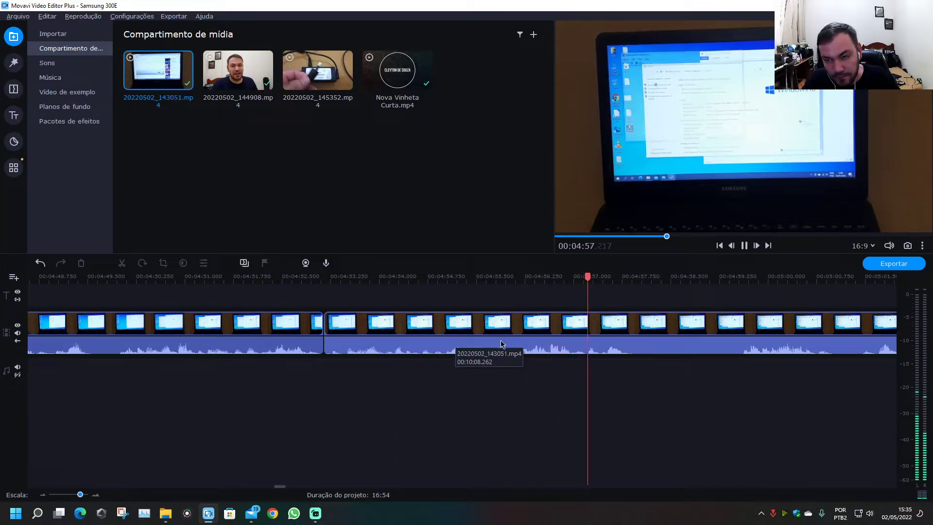
- Cut out the silent gaps from about 4:55.5 to 4:55.8 and from 4:57.9 to 4:59.4, and replay the joins
left_click(476, 328)
key("ctrl+b")
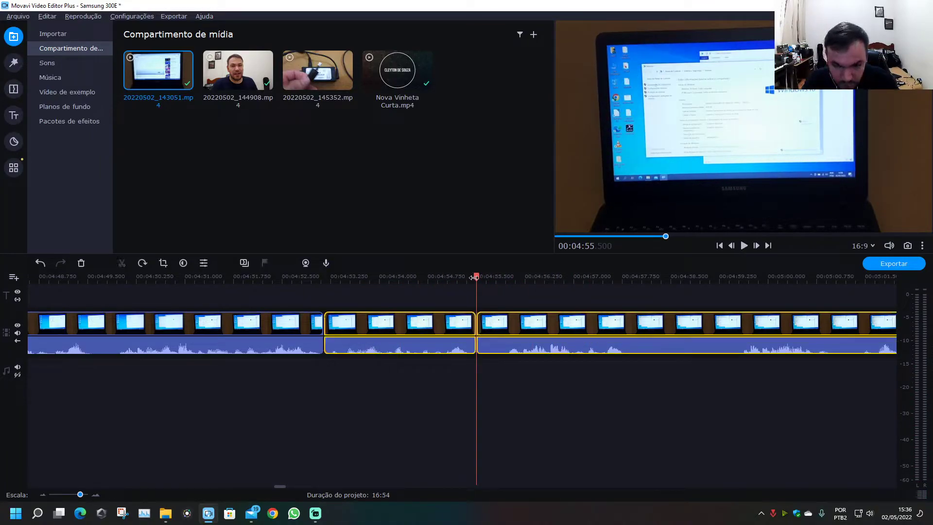
key("ctrl+b")
left_click_drag(496, 276, 729, 284)
key("ctrl+b")
key("ctrl+b")
left_click(728, 298)
left_click(692, 339)
key("Delete")
key("Delete")
left_click_drag(483, 277, 441, 281)
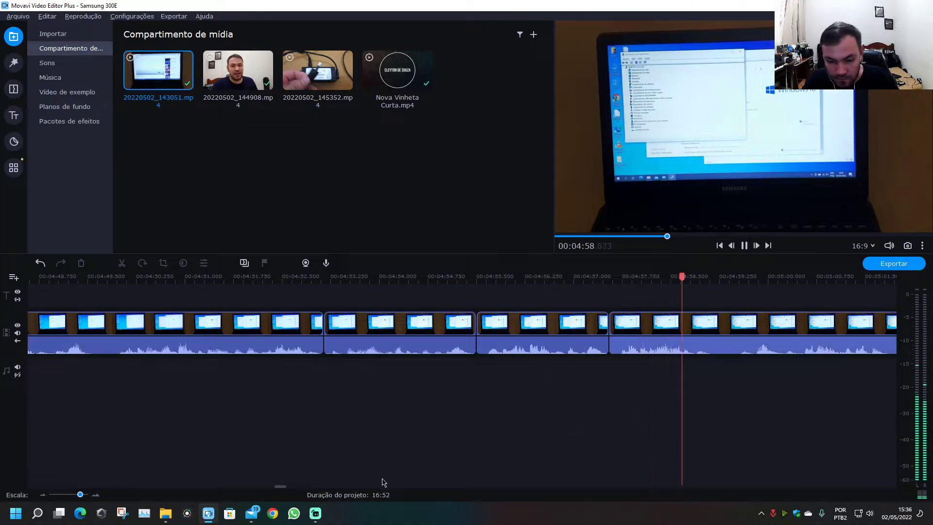
- Cut out the short silent gap from about 5:04.6 to 5:04.8 and replay the join
scroll(288, 491, "right", 5)
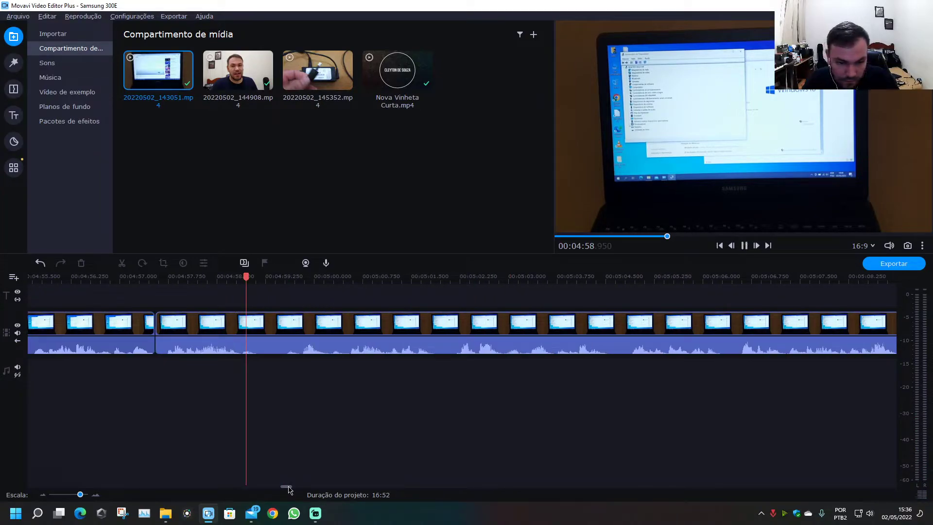
key("space")
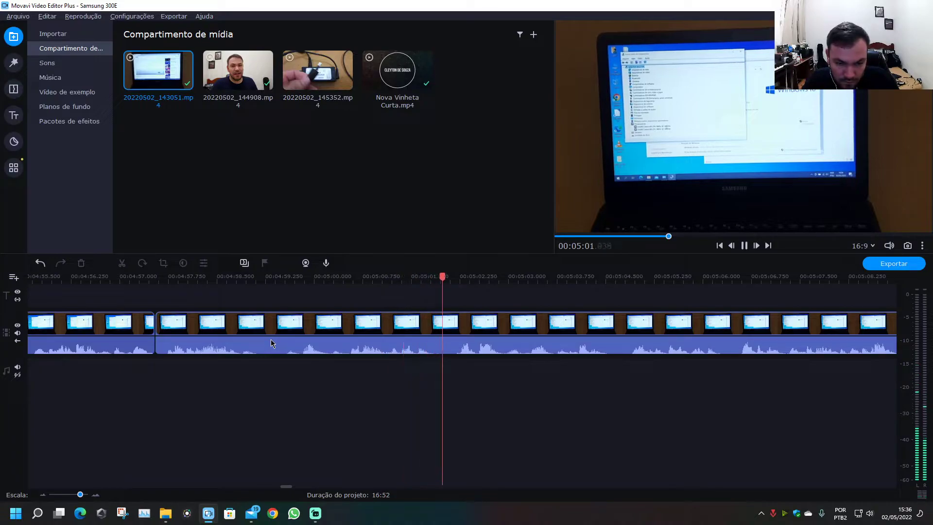
left_click_drag(286, 488, 290, 488)
key("space")
left_click(392, 324)
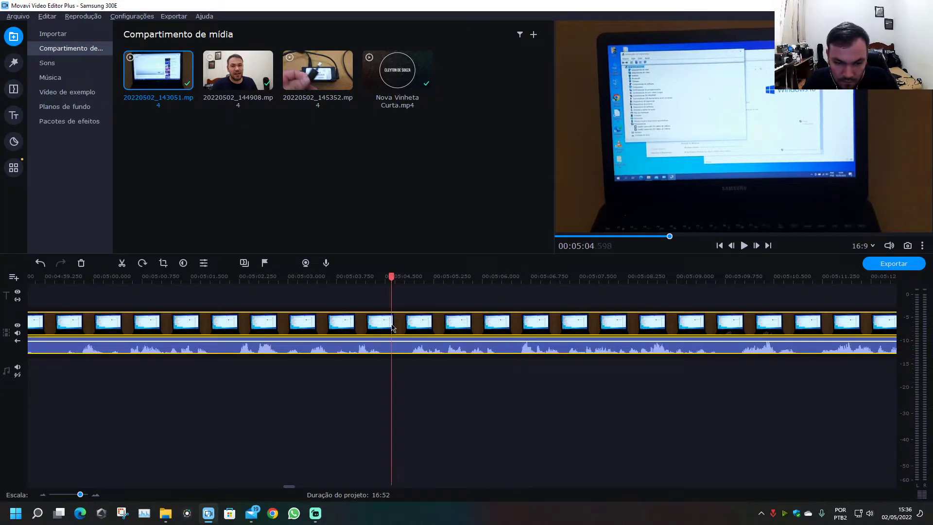
key("ctrl+b")
left_click(403, 381)
key("ctrl+b")
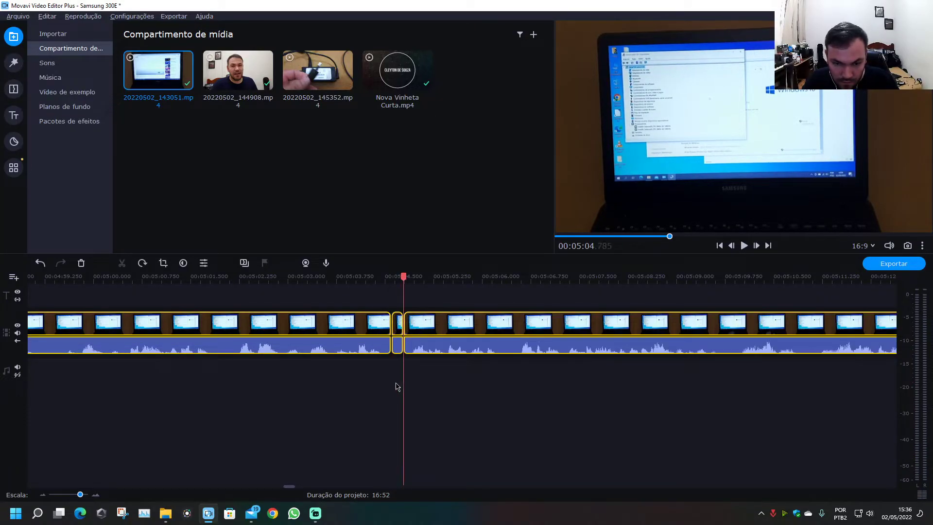
left_click(398, 330)
key("Delete")
left_click(375, 275)
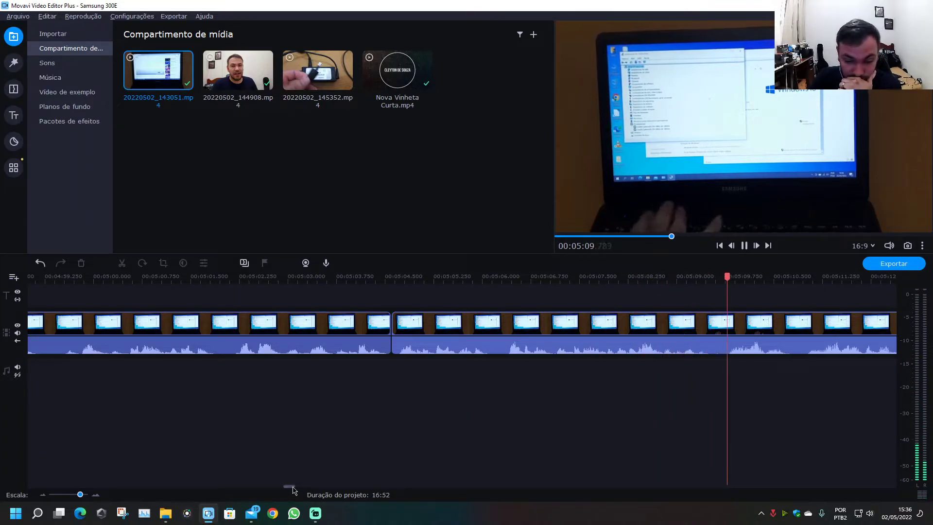
- Play on through the clip and cut out the short silent gap from about 5:20.7 to 5:21.0
left_click_drag(292, 489, 301, 489)
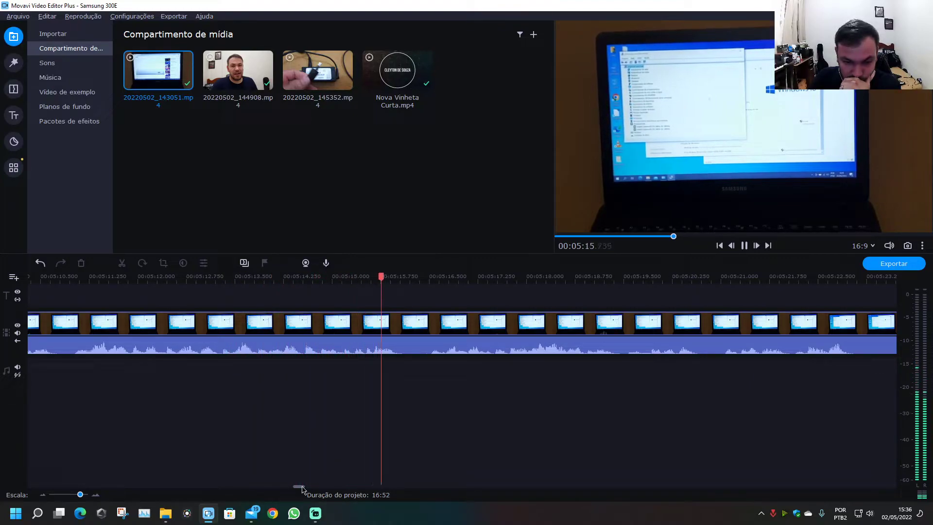
left_click_drag(302, 489, 306, 489)
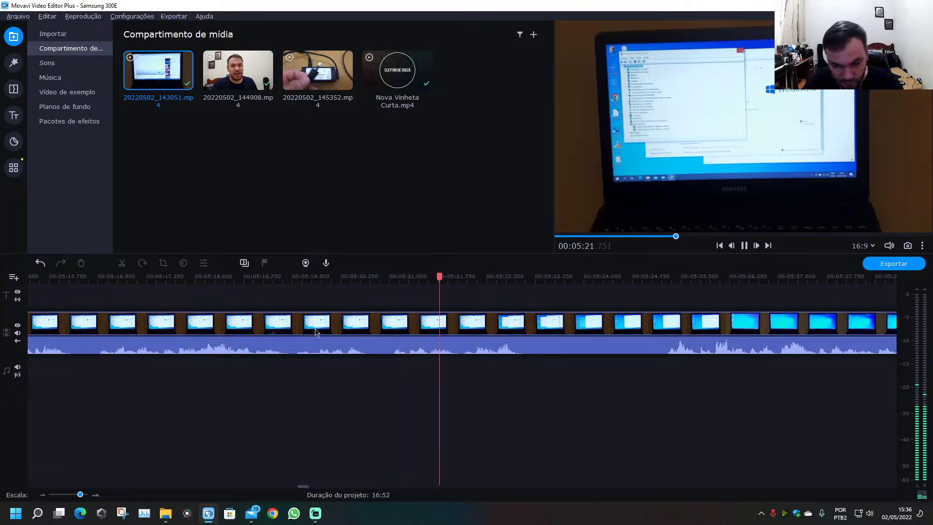
left_click(370, 330)
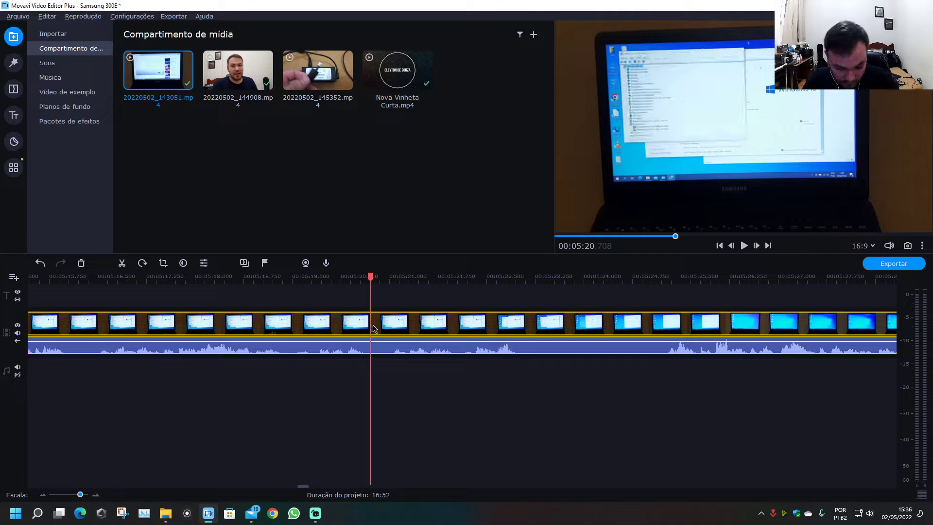
key("ctrl+b")
left_click(387, 326)
key("ctrl+b")
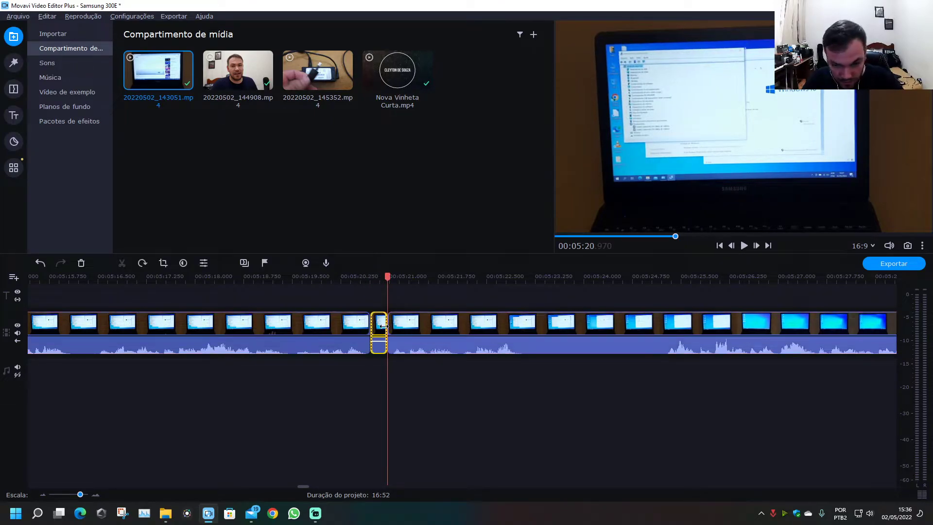
key("Delete")
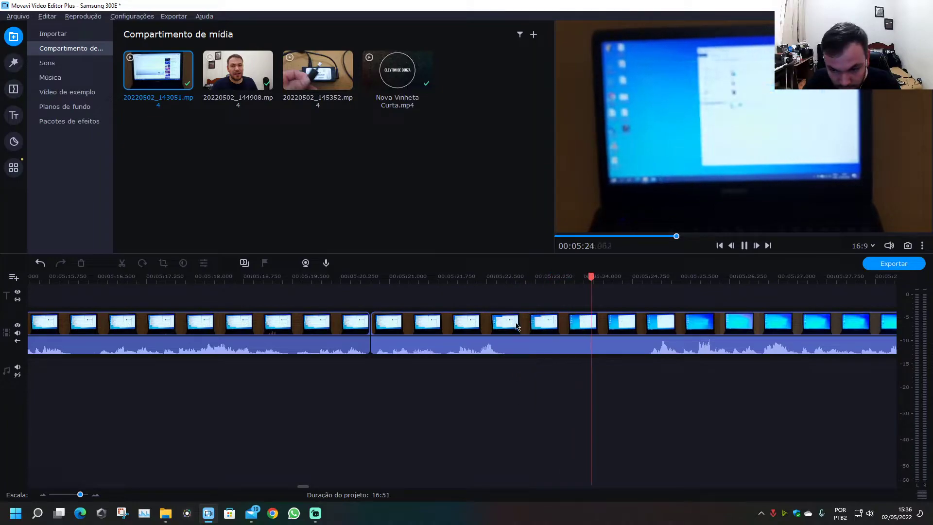
- Cut out the silent gap from about 5:22.9 to 5:24.8, replay the join and save the project
key("space")
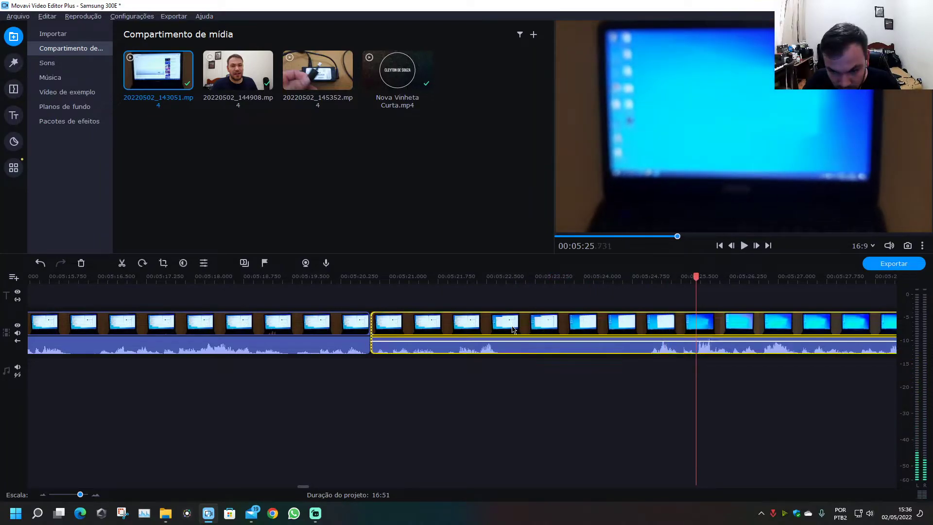
left_click(511, 329)
key("ctrl+b")
left_click(637, 276)
key("ctrl+b")
left_click(528, 320)
key("Delete")
left_click(483, 276)
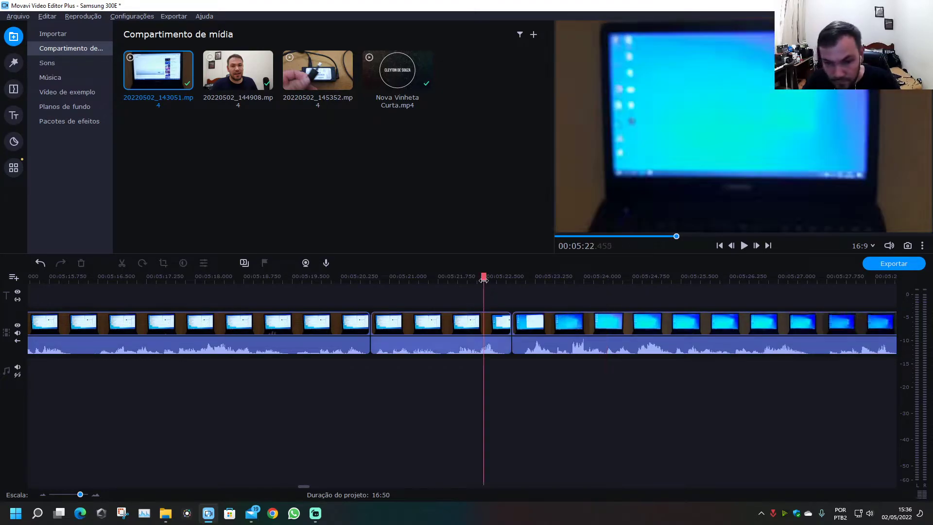
key("space")
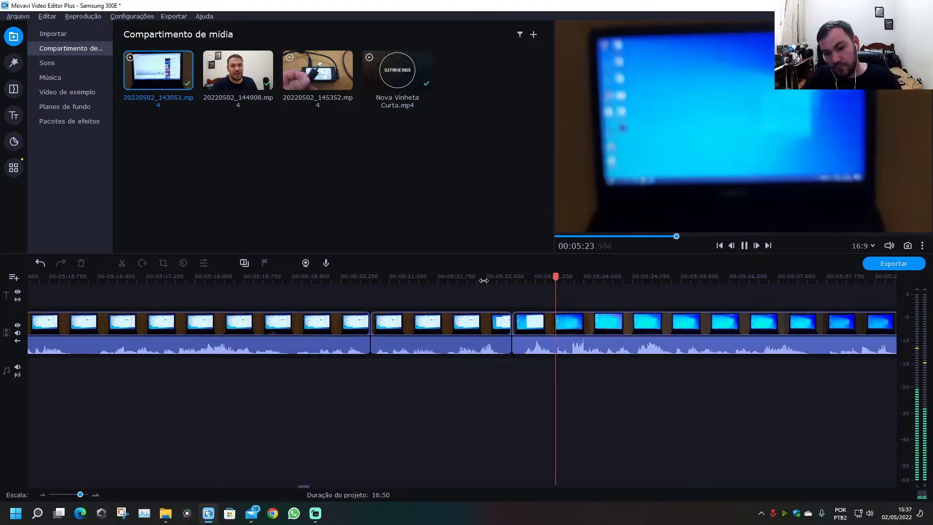
key("ctrl+s")
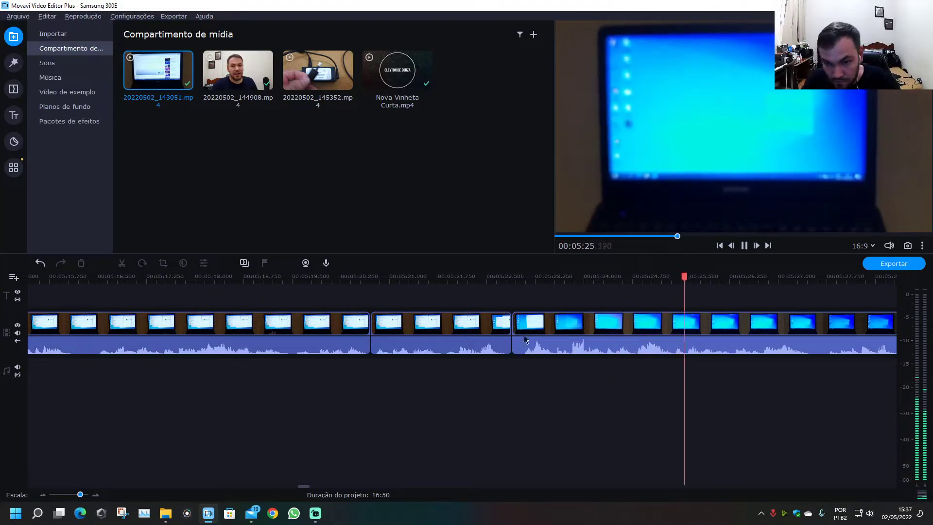
- Cut out the stretch from about 5:35.7 to 5:37.1, where the mixer program opens on the laptop, and replay the join
left_click_drag(302, 486, 314, 491)
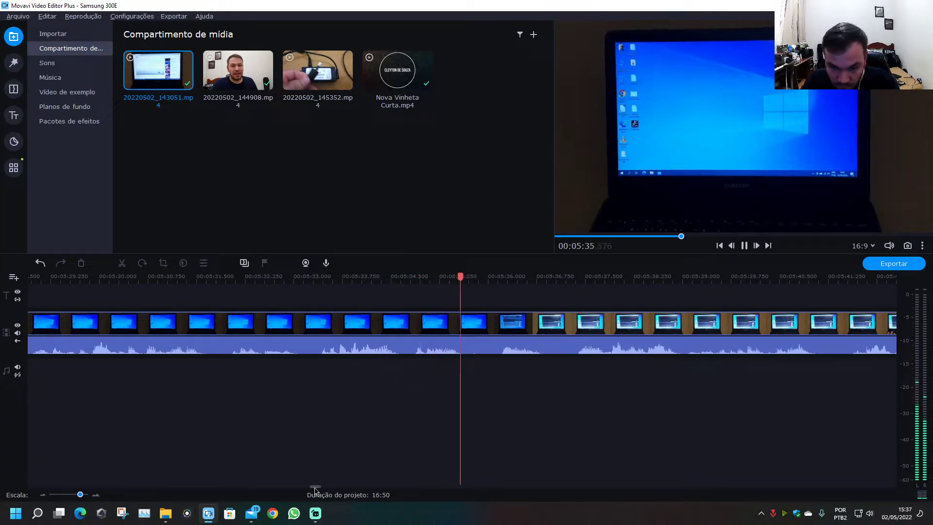
left_click(470, 329)
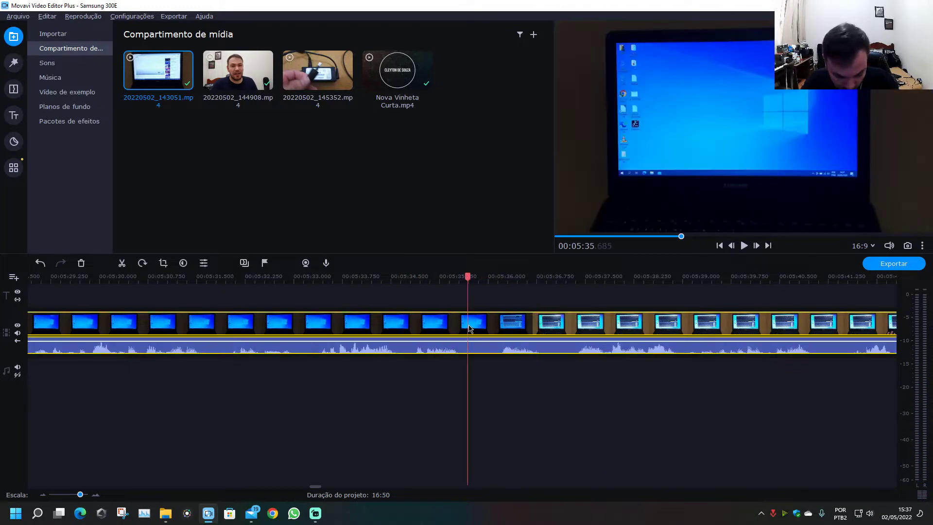
key("ctrl+b")
key("ctrl+b")
left_click(516, 323)
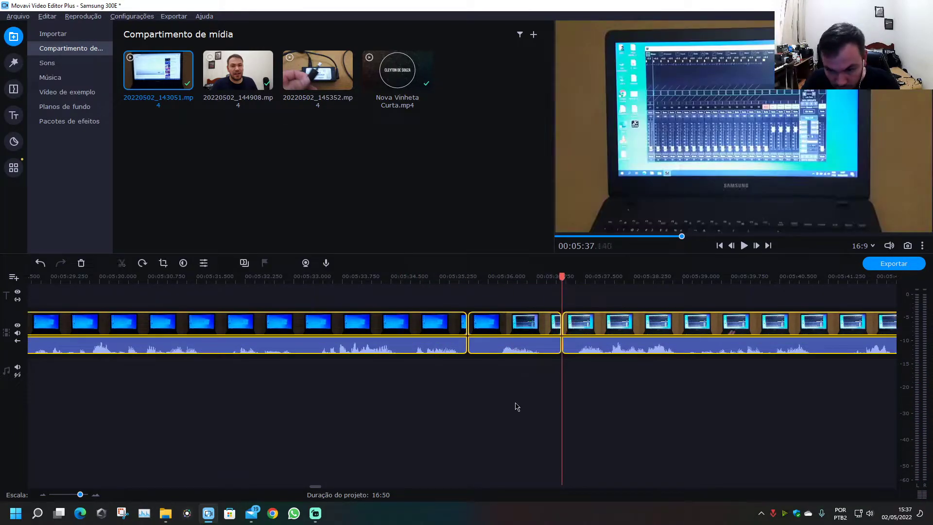
key("Delete")
left_click(405, 279)
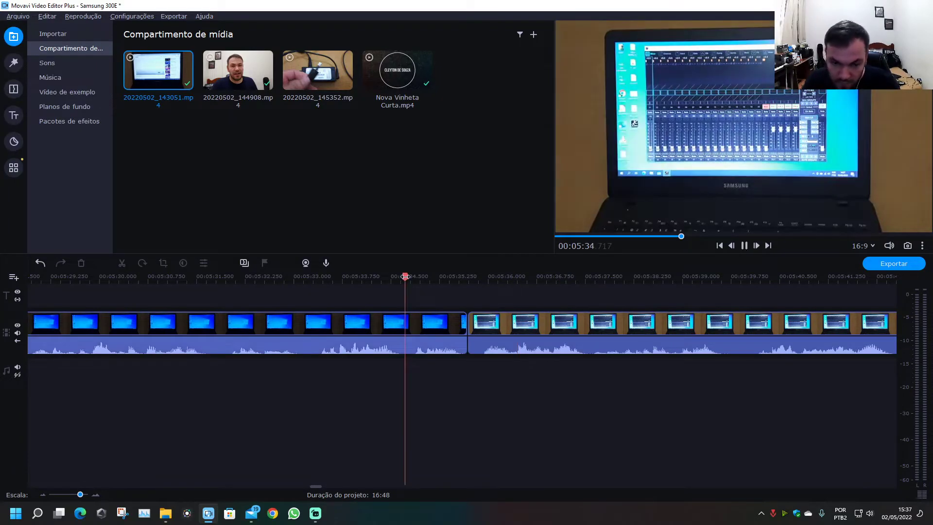
key("space")
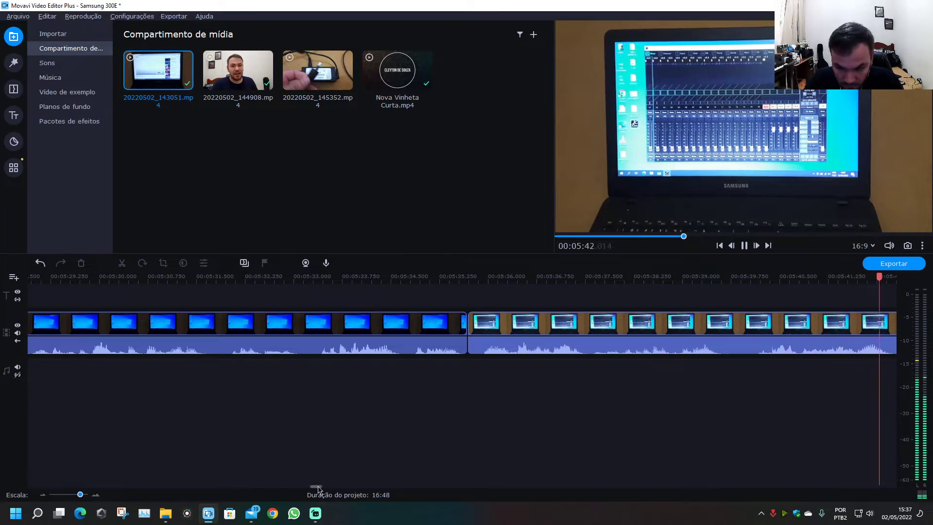
- Cut out the silent gaps from about 5:39.7 to 5:40.1 and 5:42.3 to 5:42.5, replay the joins and save the project
left_click(325, 322)
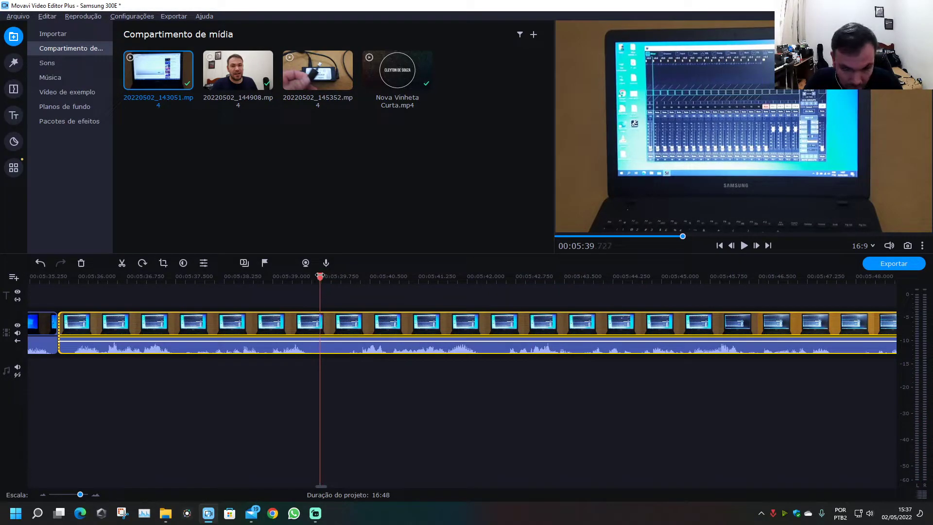
key("ctrl+b")
key("ctrl+b")
left_click_drag(320, 276, 501, 303)
key("ctrl+b")
key("ctrl+b")
left_click(488, 320)
key("Delete")
left_click(331, 323)
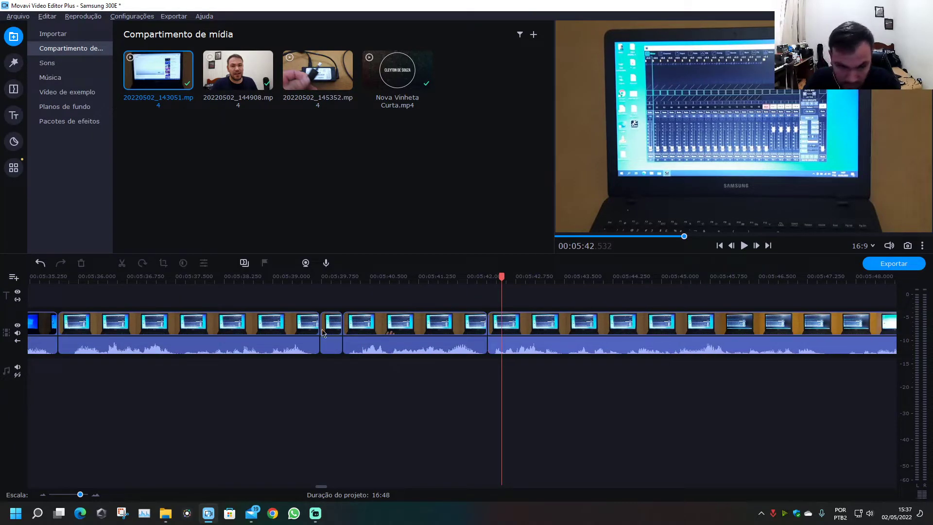
key("Delete")
left_click(290, 275)
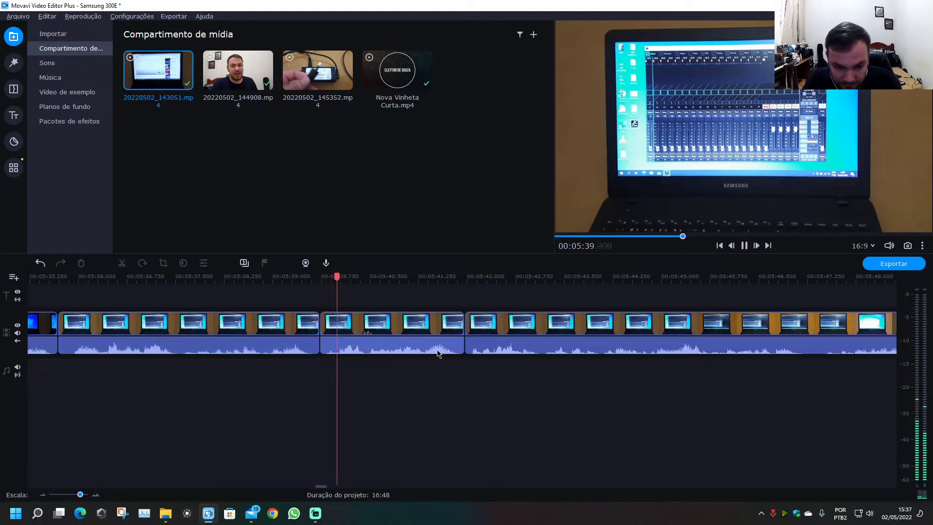
key("ctrl+s")
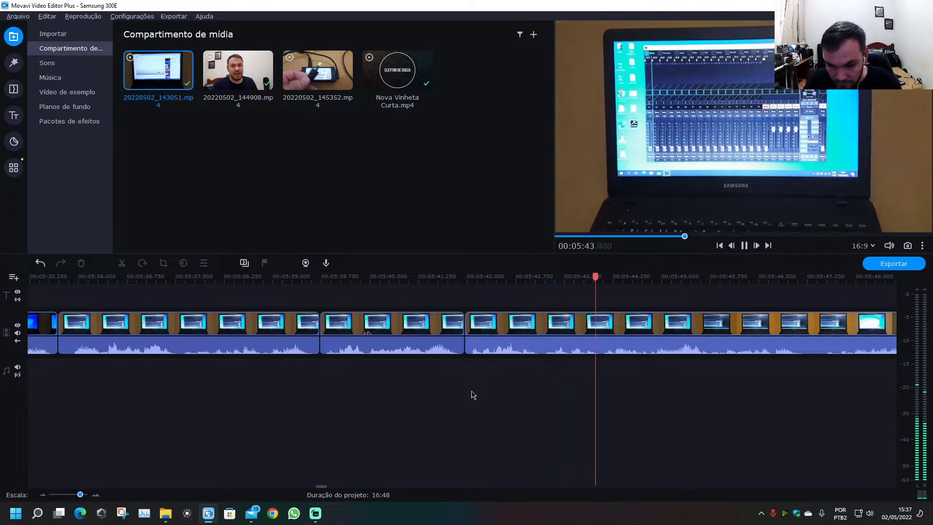
- Cut out the silent gaps from about 5:49.5 to 5:49.7 and 5:50.6 to 5:50.9, and replay the joins
left_click_drag(322, 488, 329, 488)
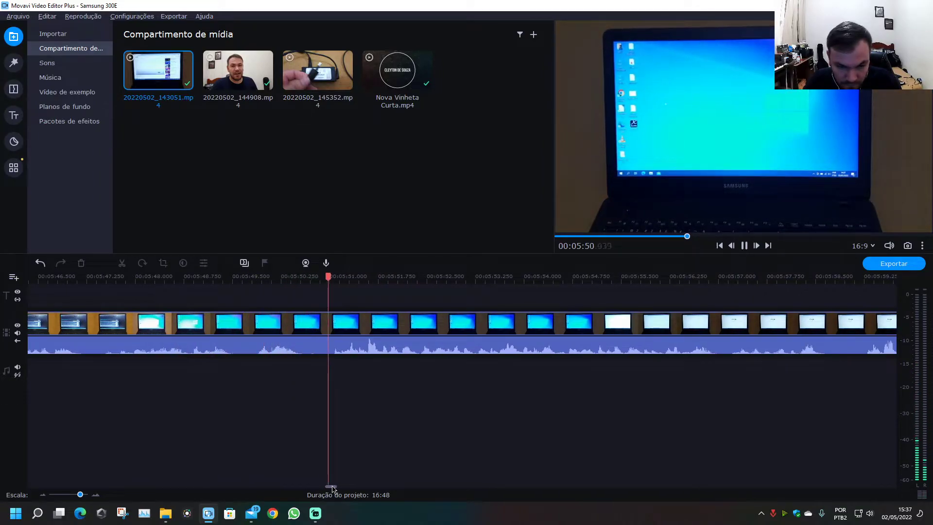
left_click(306, 324)
key("ctrl+b")
left_click(309, 276)
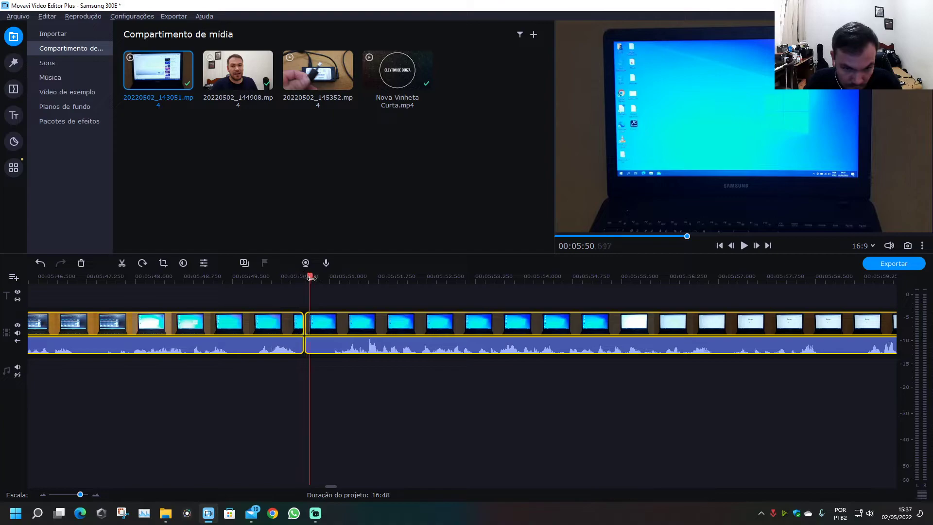
key("ctrl+b")
left_click_drag(324, 278, 248, 281)
key("ctrl+b")
key("ctrl+b")
key("ctrl+b")
left_click(242, 341)
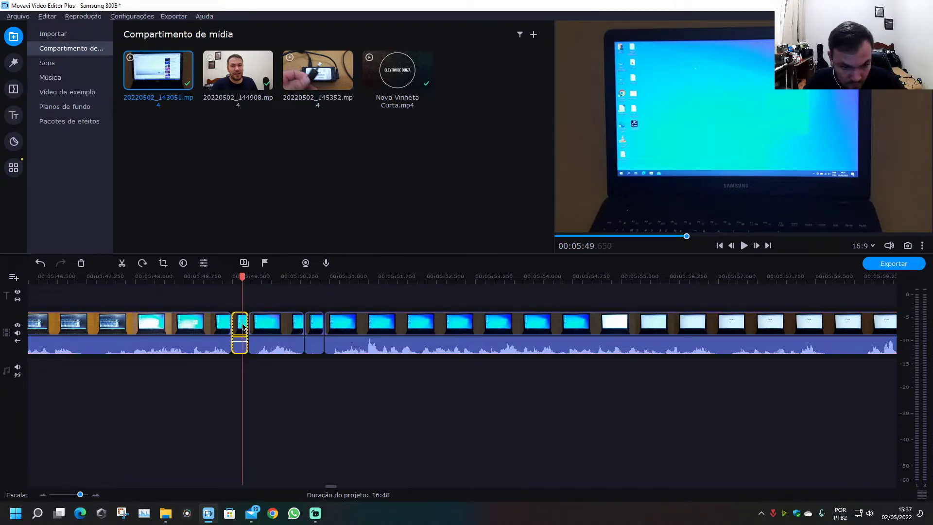
key("Delete")
left_click(297, 343)
key("Delete")
key("space")
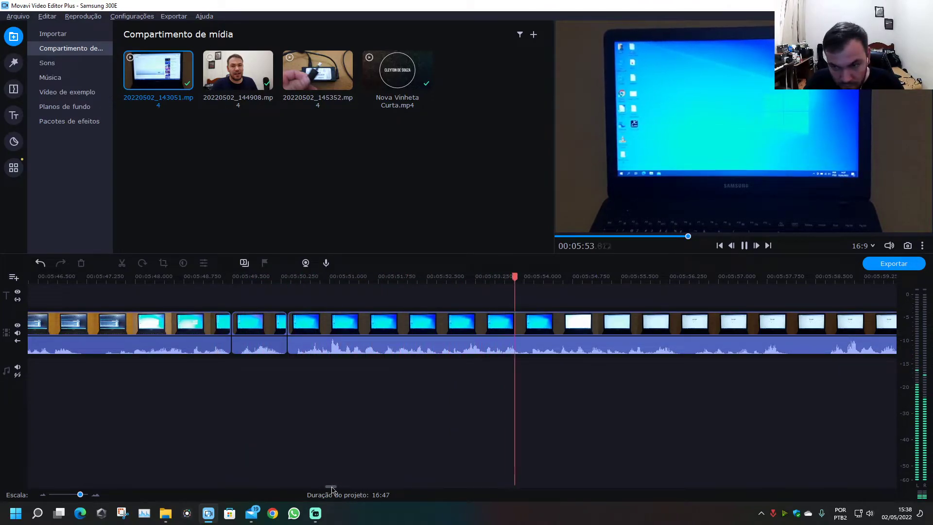
- Cut out the silent gap from about 5:58.1 to 5:58.6, replay the join and save the project
left_click_drag(332, 488, 338, 488)
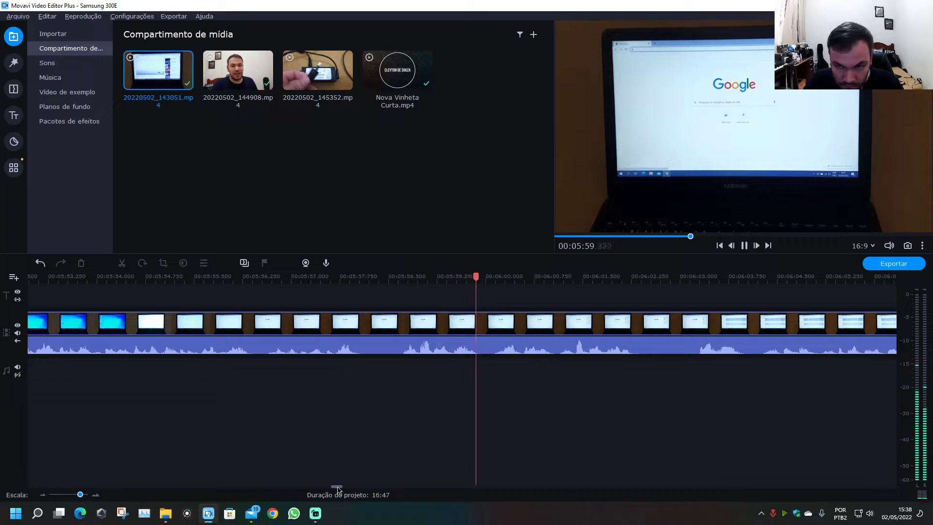
left_click(365, 323)
left_click(364, 276)
key("ctrl+b")
left_click_drag(362, 277, 393, 277)
key("ctrl+b")
left_click(377, 324)
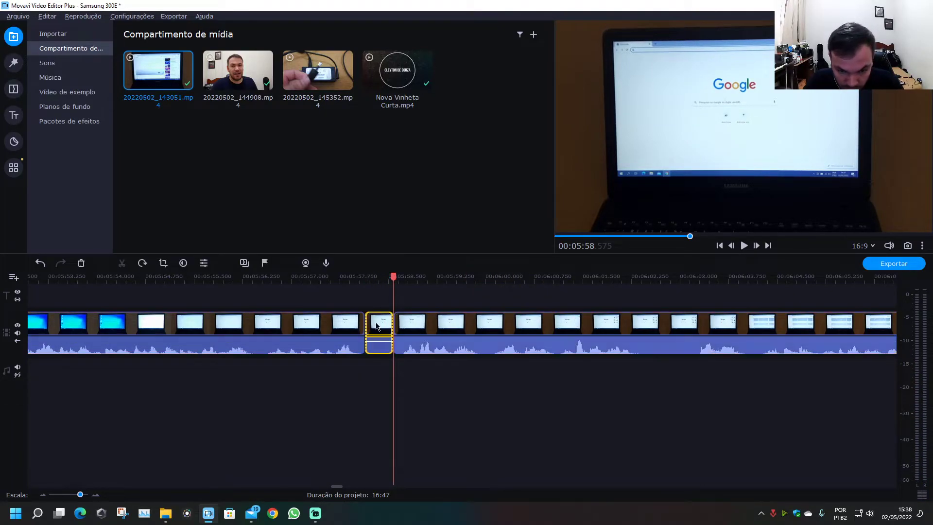
key("Delete")
left_click(346, 277)
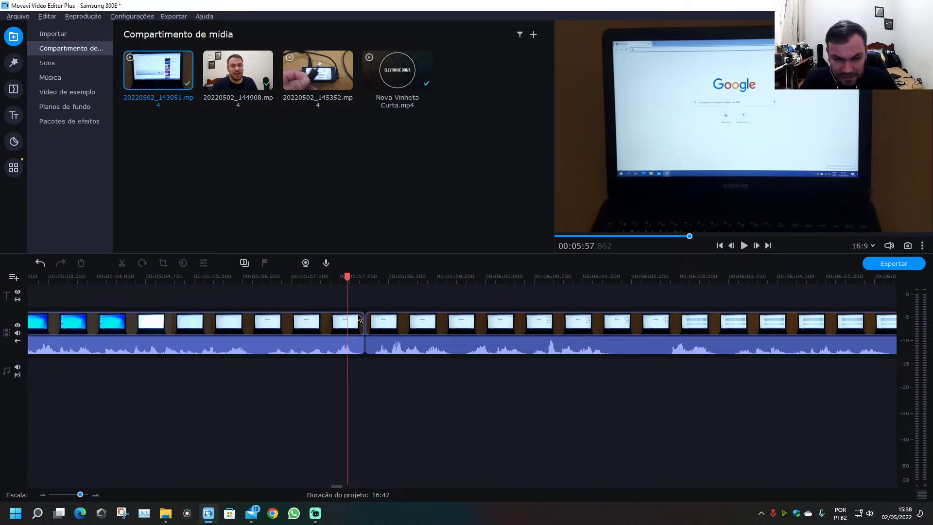
left_click_drag(337, 279, 336, 277)
key("space")
key("ctrl+s")
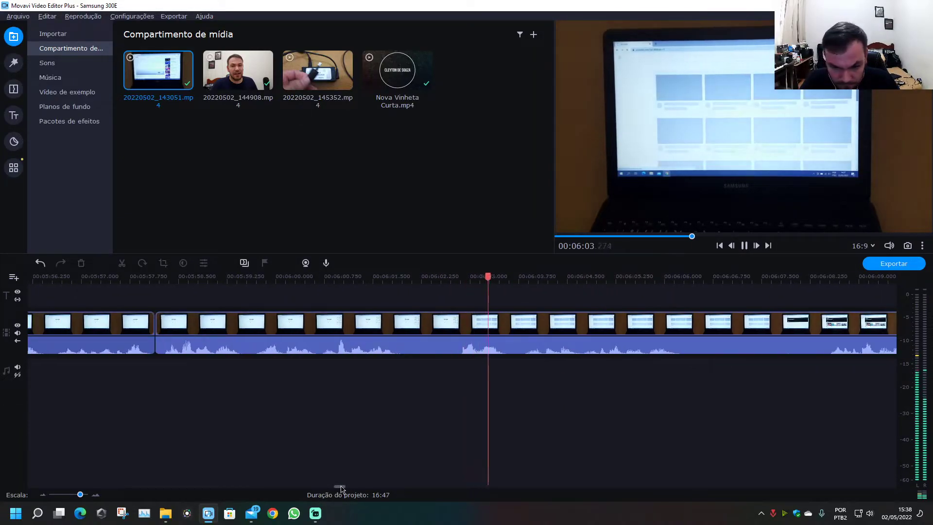
- Cut out the silent gaps from about 6:02.0 to 6:02.7 and 6:03.6 to 6:03.7, and replay the joins
left_click(408, 326)
key("ctrl+b")
left_click_drag(405, 276, 516, 284)
key("ctrl+b")
key("ctrl+b")
key("ctrl+b")
left_click(511, 339)
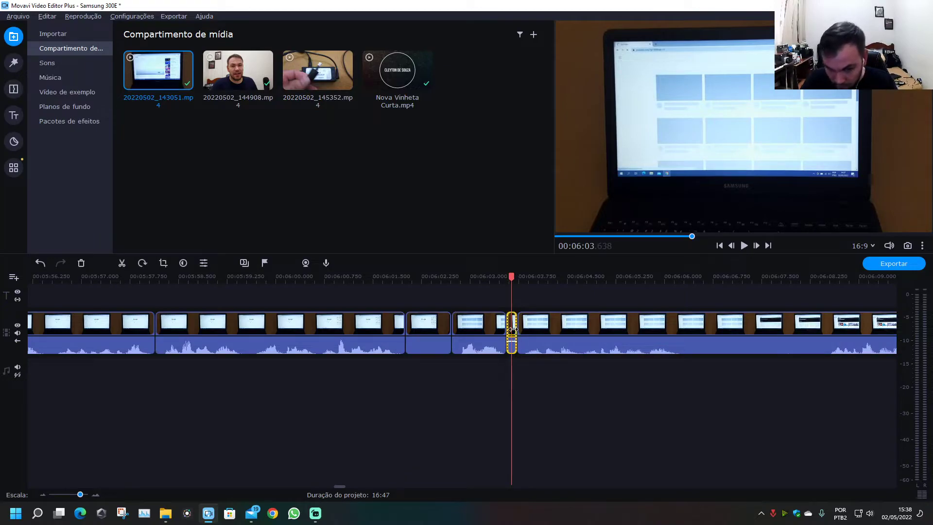
key("Delete")
left_click(422, 325)
key("Delete")
left_click(392, 282)
key("space")
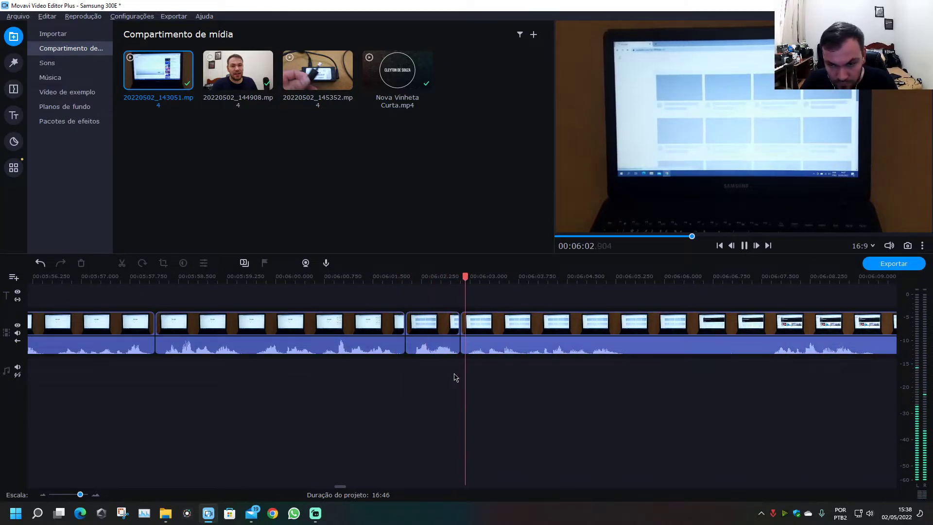
- Cut out the stretch from about 6:05.5 to 6:07.4, where the web page loads on the laptop, and replay the join
left_click_drag(343, 486, 346, 487)
key("space")
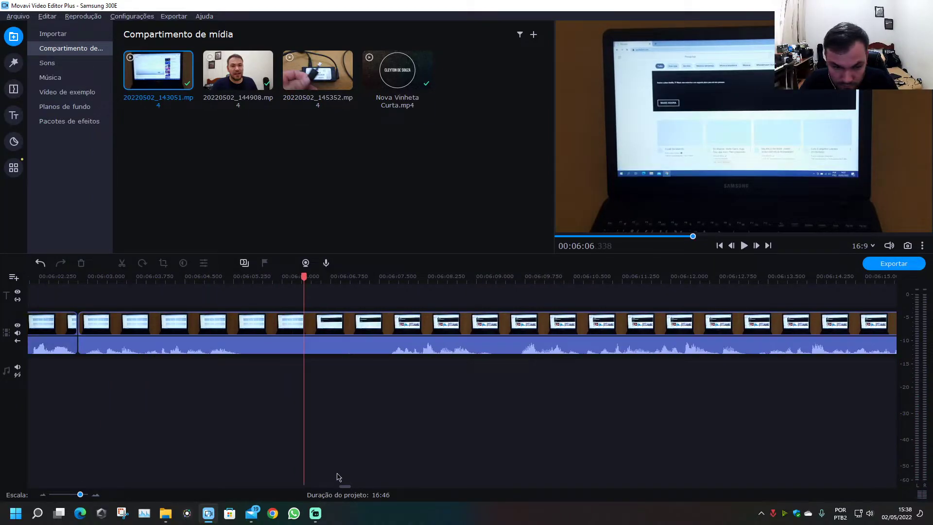
left_click(251, 322)
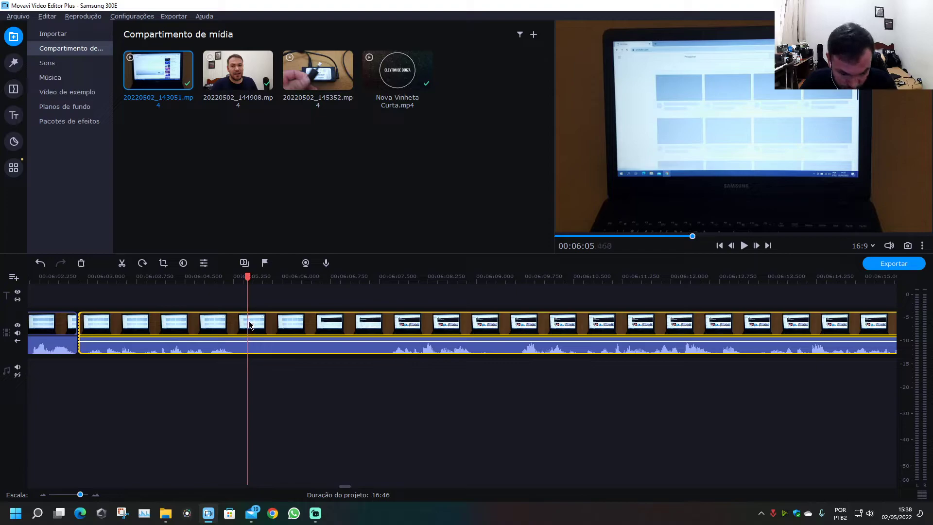
key("ctrl+b")
key("space")
key("space")
key("ctrl+b")
left_click(341, 319)
key("Delete")
left_click(245, 330)
key("space")
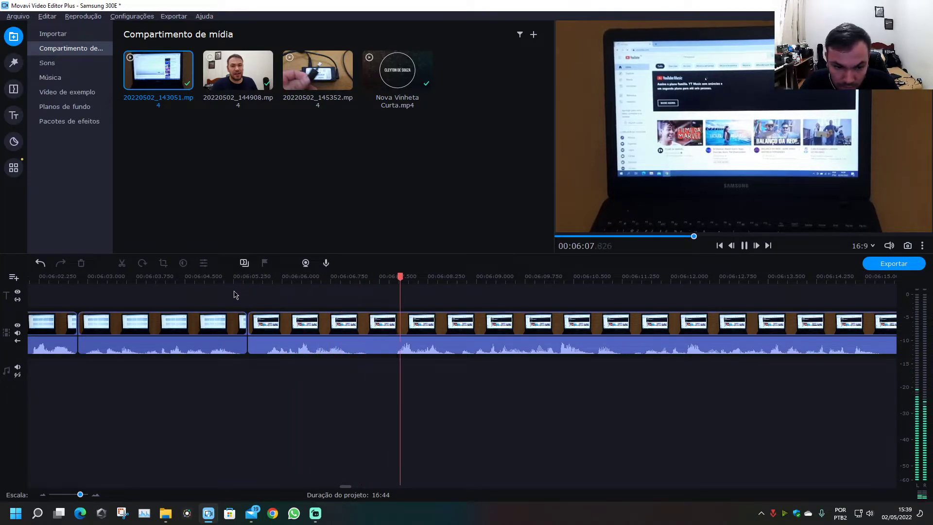
- Trim about 0.2 seconds off the clip start at 6:05.5, cut out the gap from about 6:06.9 to 6:07.3 and replay
left_click(270, 328)
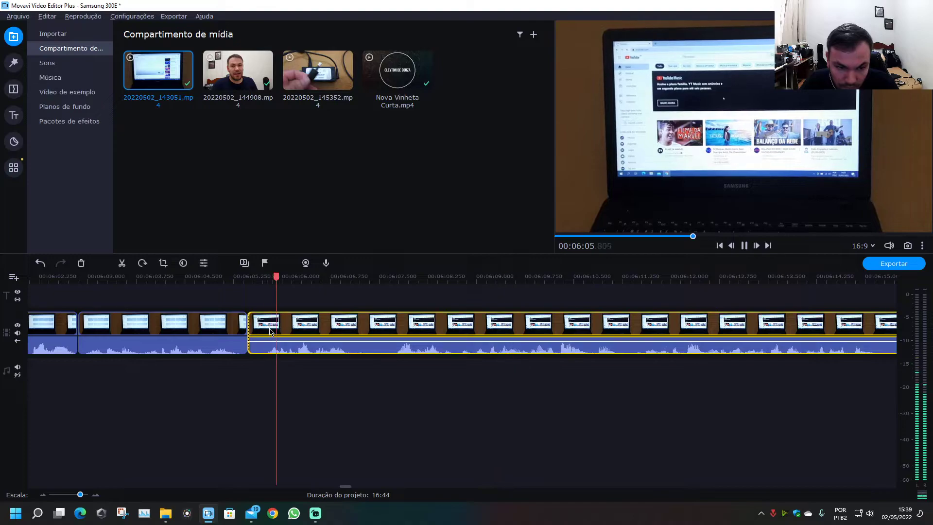
mouse_move(249, 329)
left_mouse_down()
mouse_move(259, 329)
mouse_move(248, 329)
left_mouse_up()
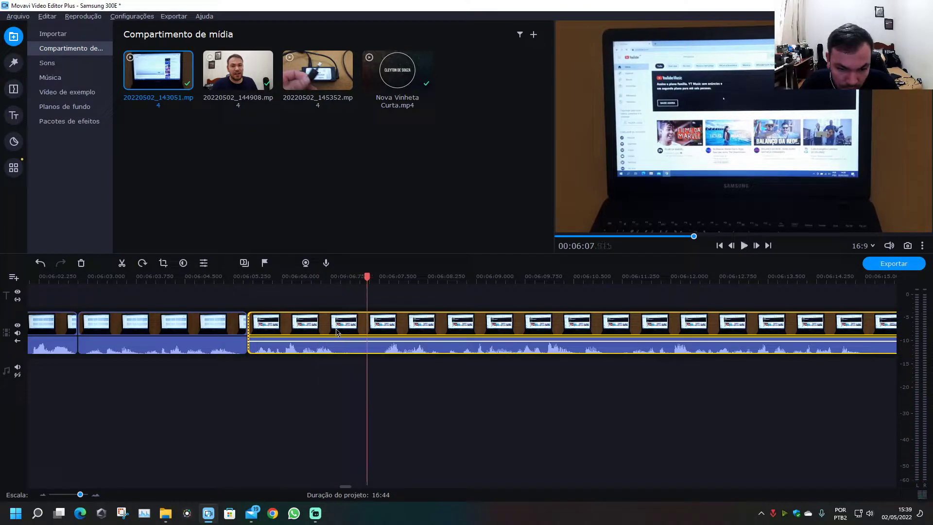
key("ctrl+b")
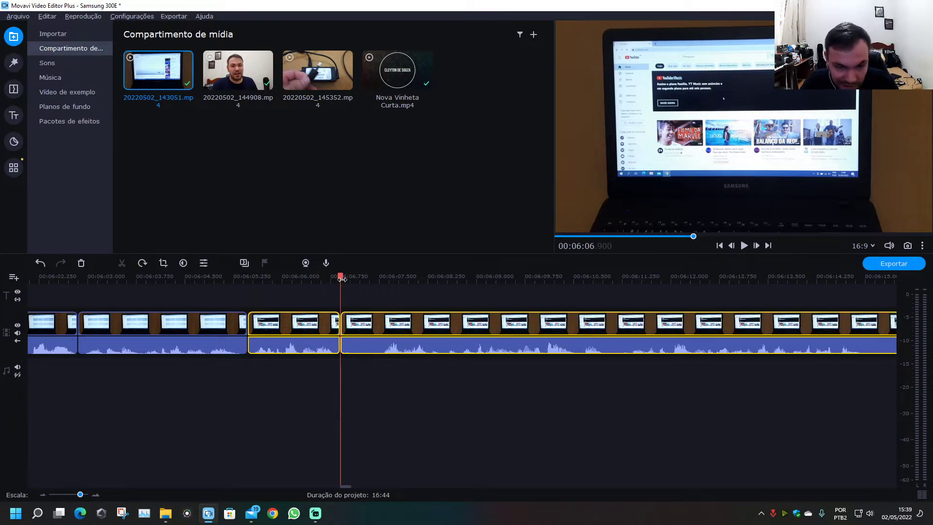
left_click(362, 377)
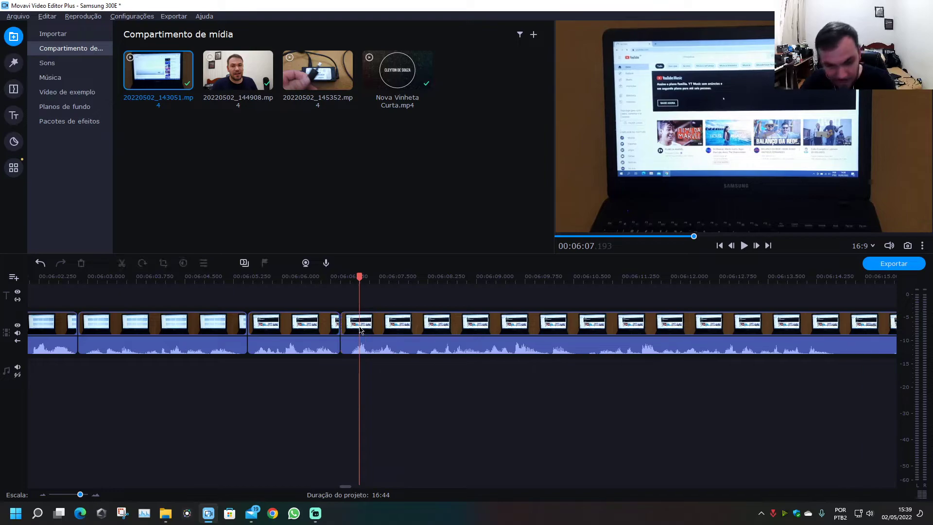
left_click(235, 296)
key("space")
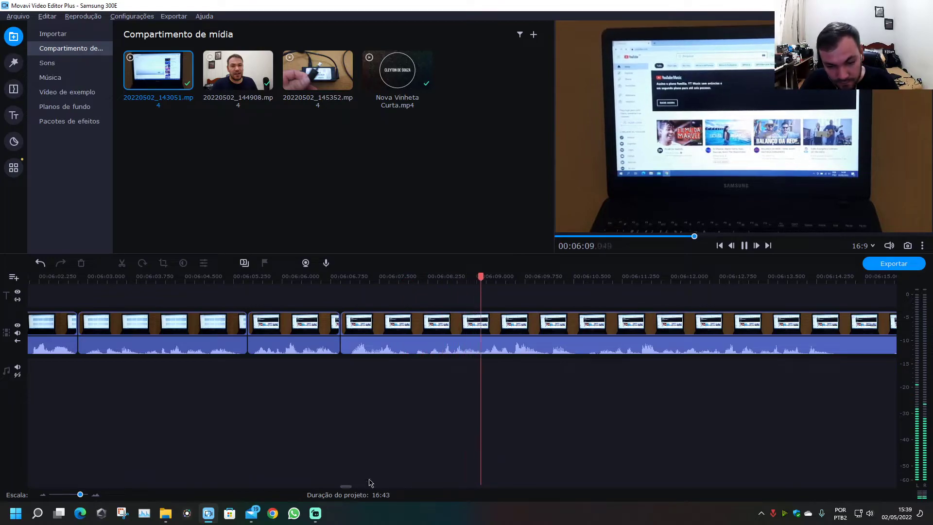
- Play on through the clip, cut out the silent gap from about 6:14.5 to 6:15.3 and replay the join
scroll(360, 486, "down", 3)
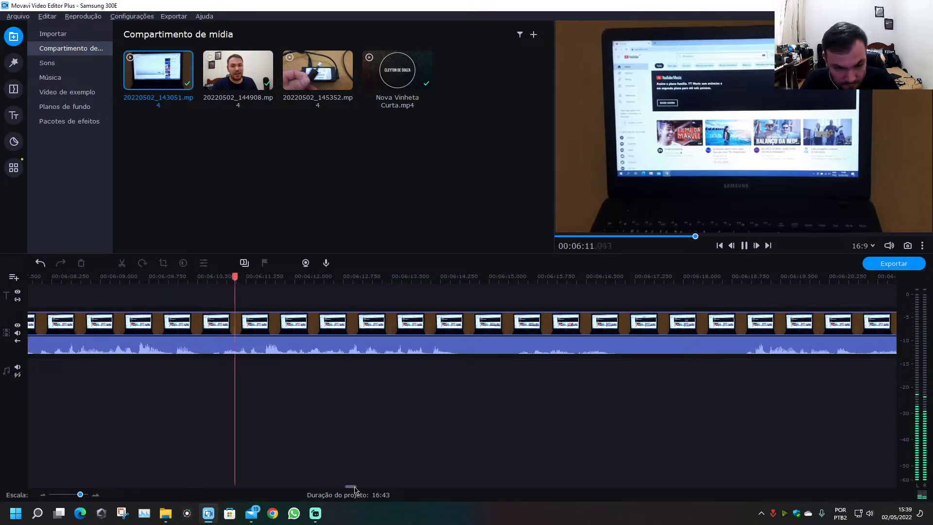
scroll(355, 489, "down", 3)
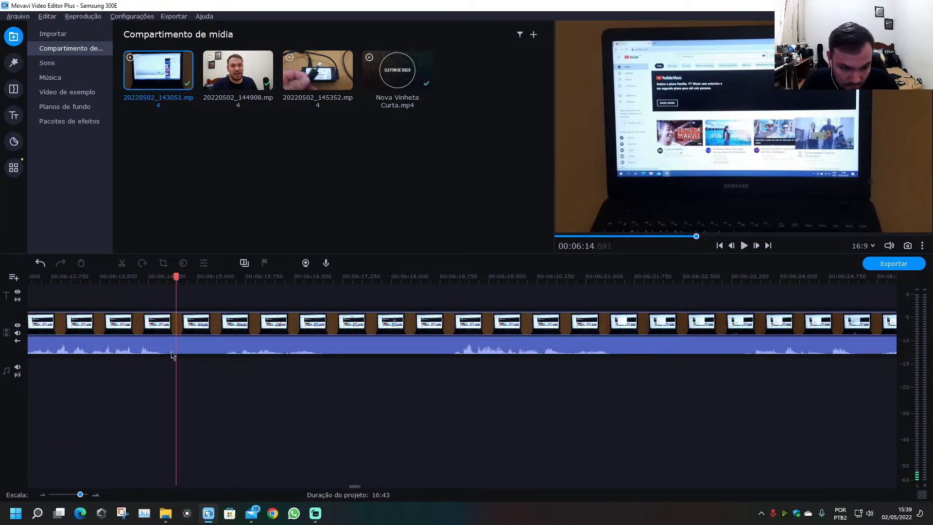
left_click(168, 328)
key("ctrl+b")
left_click(179, 275)
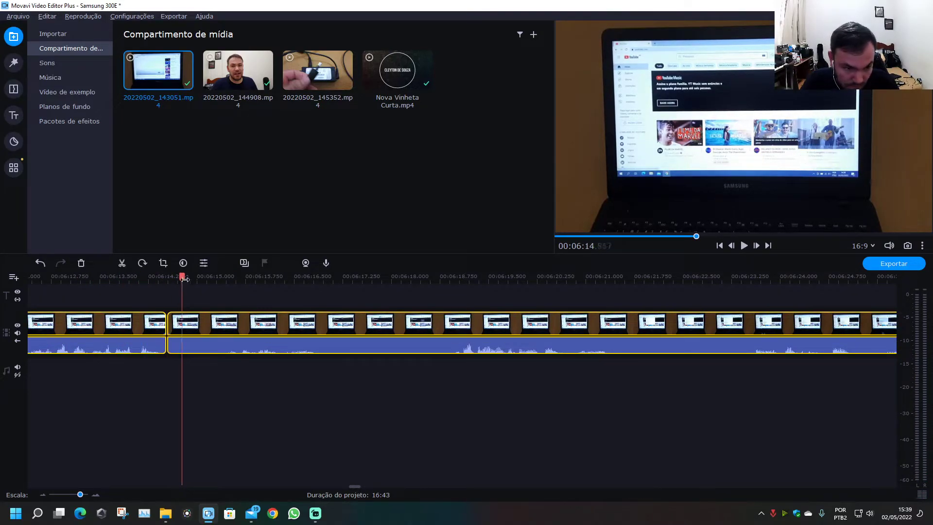
left_click(217, 275)
key("ctrl+b")
left_click(203, 328)
key("Delete")
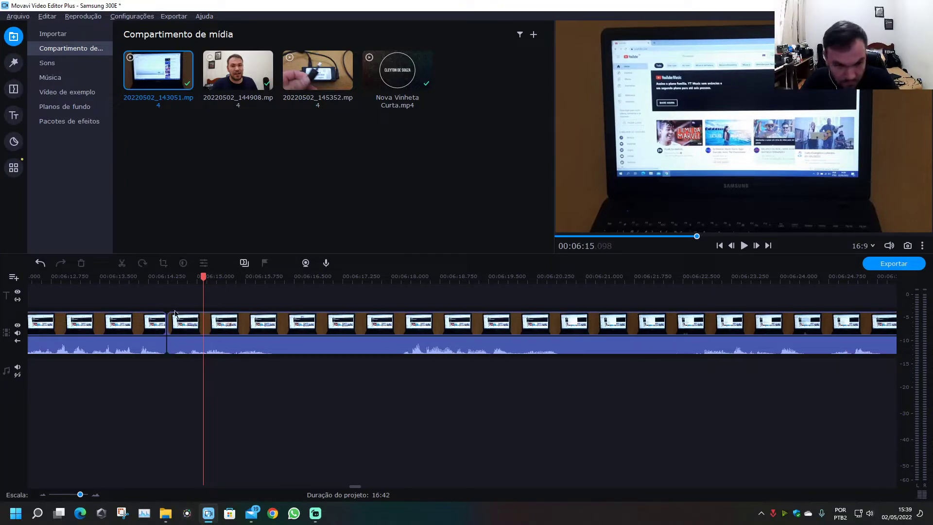
left_click(158, 277)
key("space")
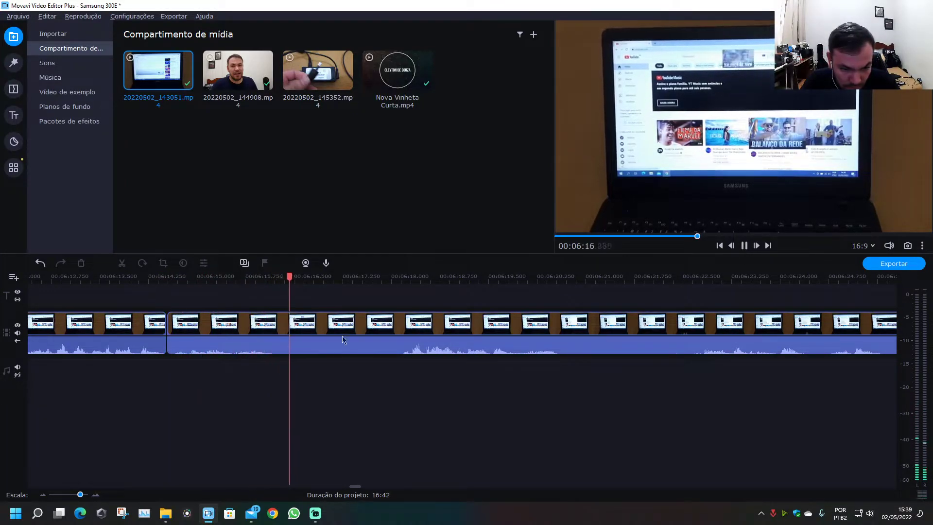
- Cut out the stretch from the join at about 6:14.5 up to 6:17.9 and replay the new join
left_click(385, 329)
left_click(388, 329)
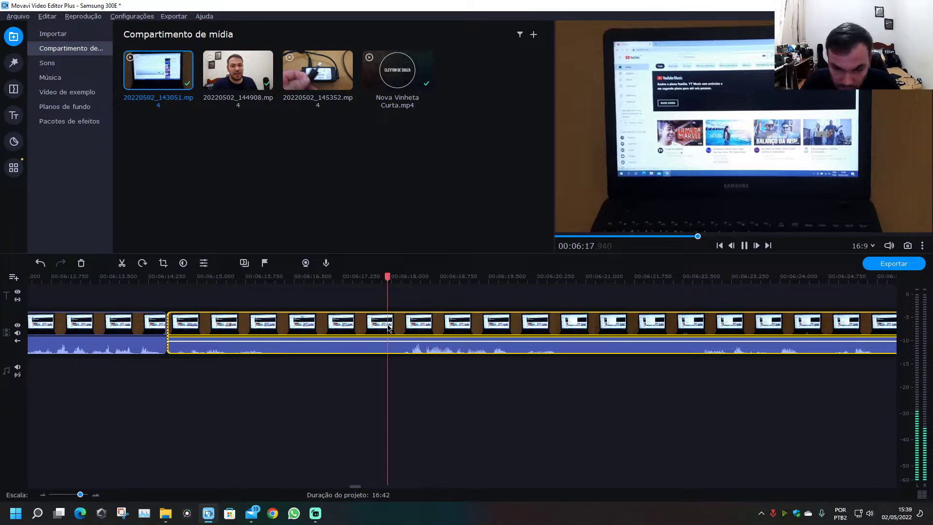
key("space")
key("ctrl+b")
left_click(355, 327)
key("Delete")
left_click(139, 276)
key("space")
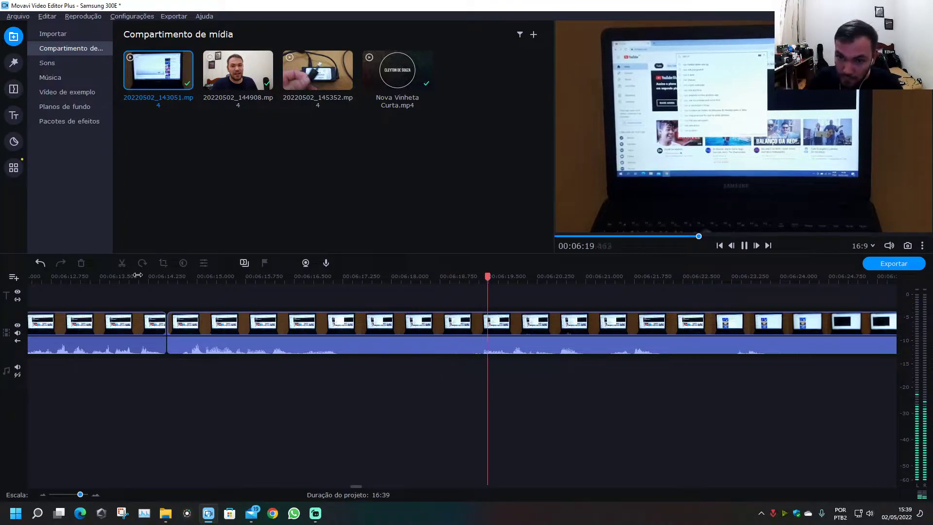
- Cut out the silent gap from about 6:17.3 to 6:19.2 and replay the join
left_click(348, 328)
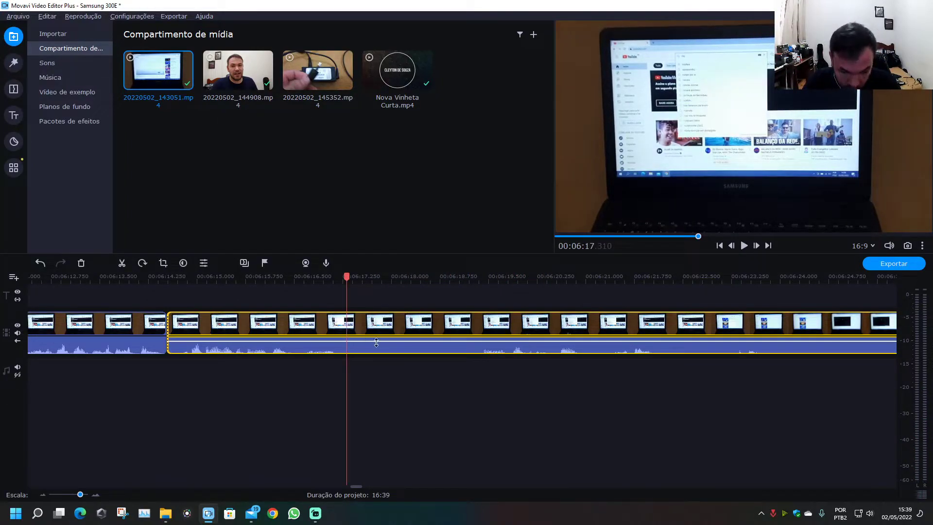
key("ctrl+b")
left_click_drag(430, 278, 467, 278)
key("ctrl+b")
left_click(434, 324)
key("Delete")
left_click(334, 276)
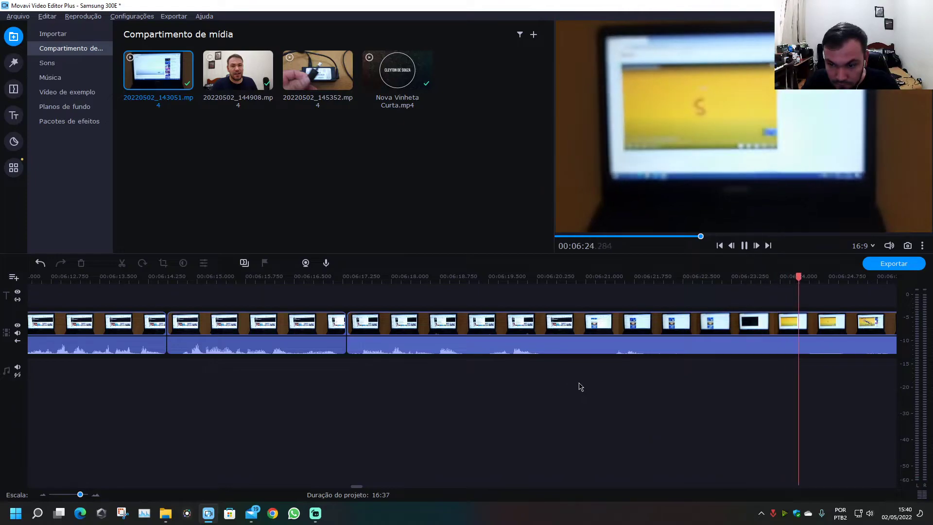
- Cut out the stretch from about 6:20.9 to 6:26.9, where the video is opened from the search results, and replay the join
scroll(587, 388, "down", 1)
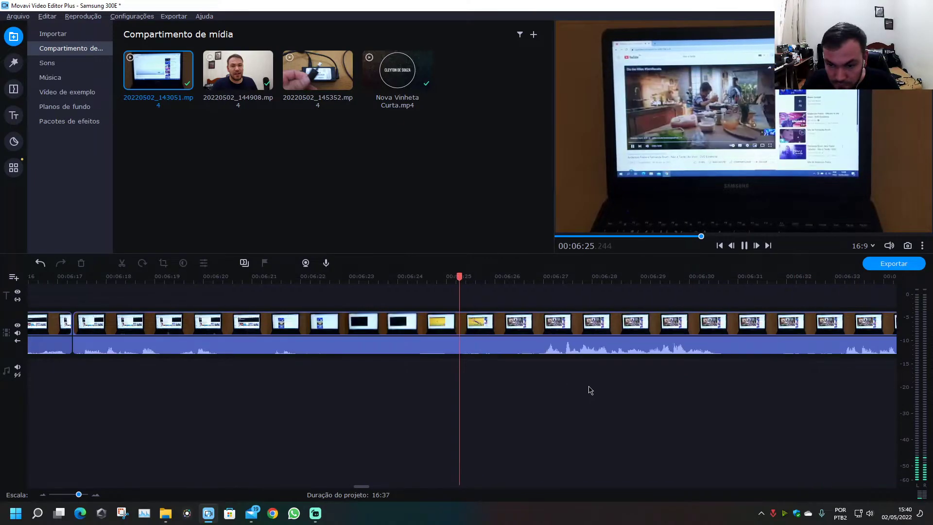
left_click(314, 336)
left_click(277, 334)
left_click(268, 330)
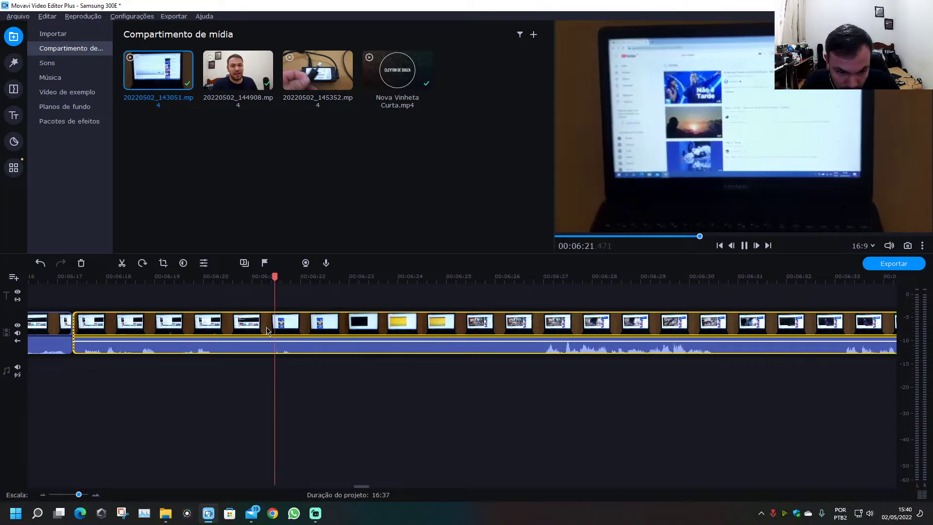
left_click(267, 330)
left_click(268, 331)
left_click(252, 330)
key("space")
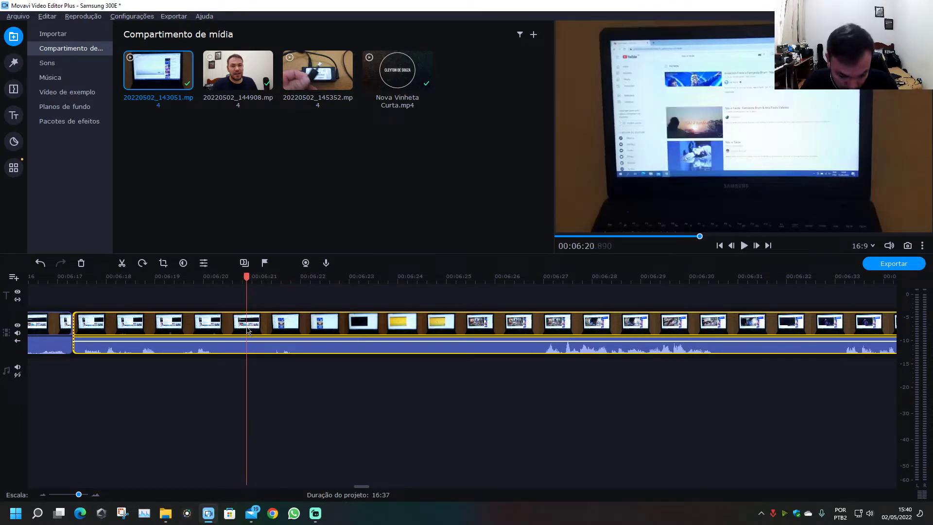
key("ctrl+b")
left_click_drag(502, 277, 537, 277)
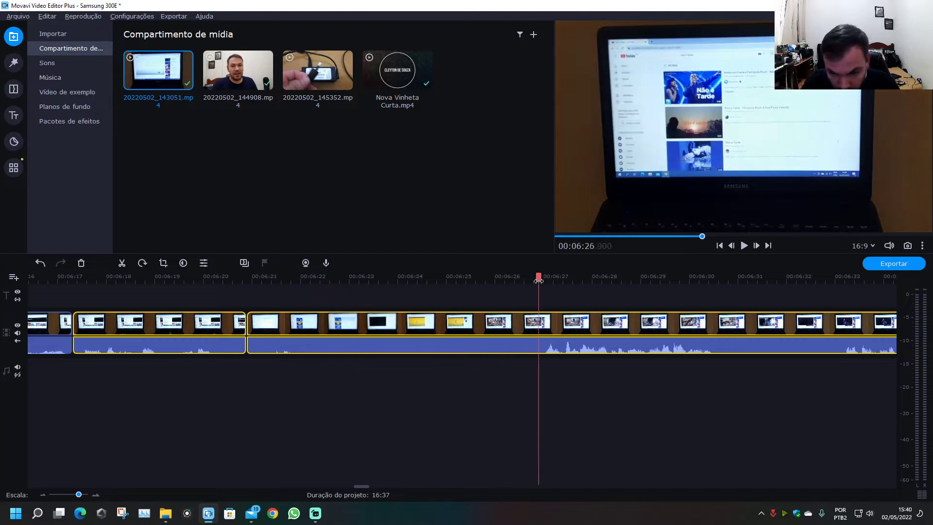
key("ctrl+b")
left_click(481, 327)
key("Delete")
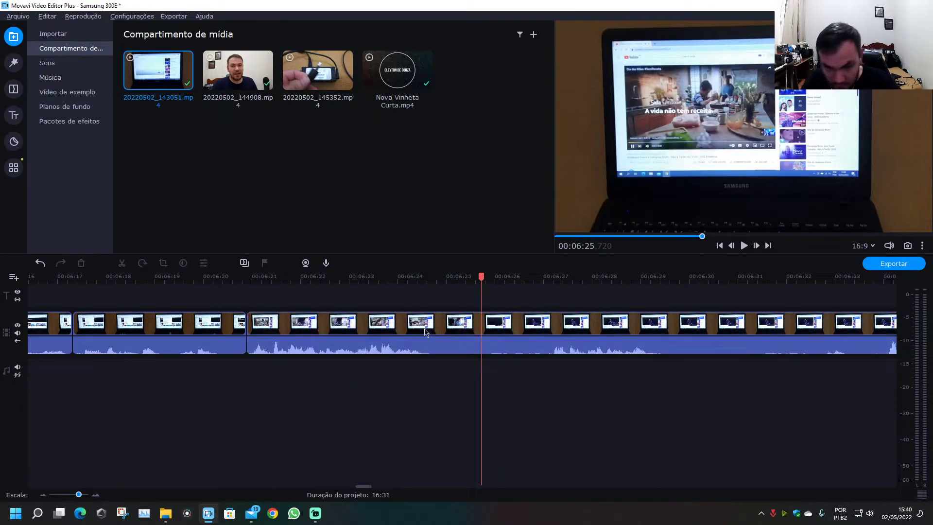
left_click(208, 277)
key("space")
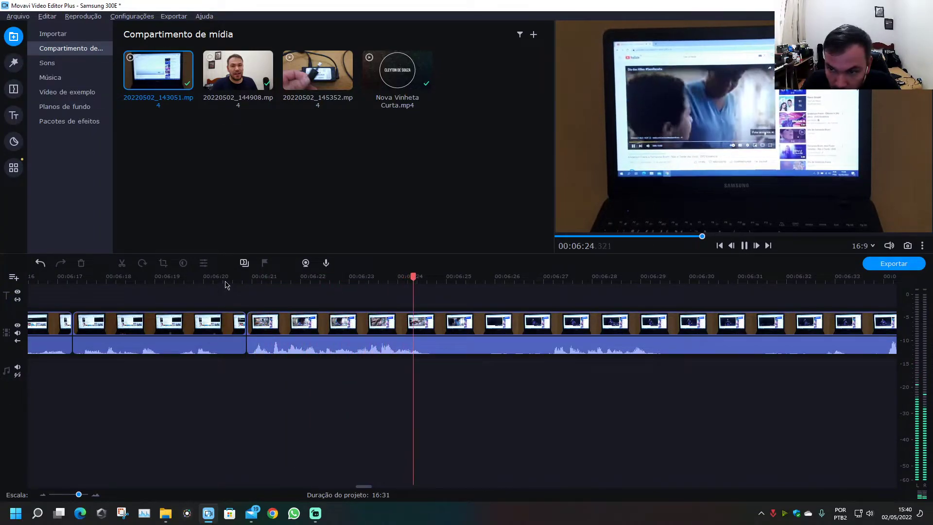
- Cut out the silent gap from about 6:24.9 to 6:27.1, removing only that piece, and replay the join
key("space")
left_click(442, 331)
key("ctrl+b")
key("space")
key("space")
key("ctrl+b")
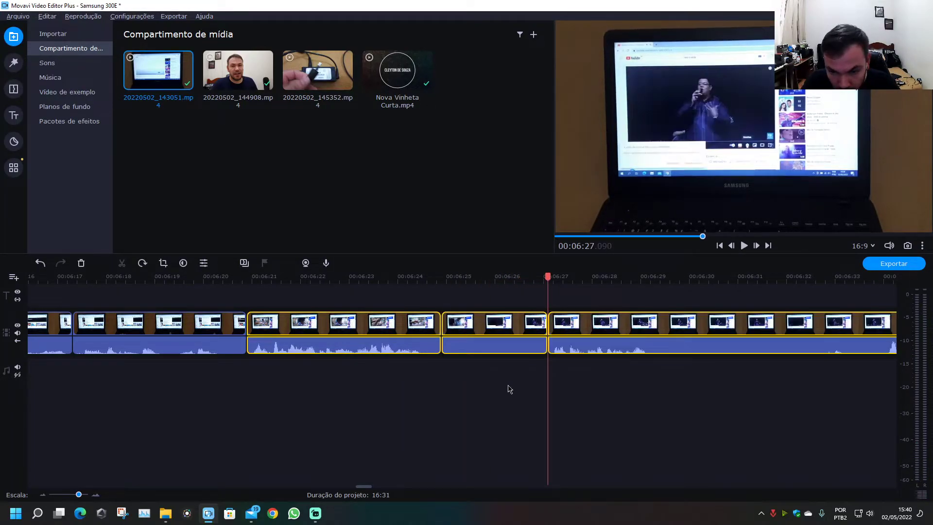
key("Delete")
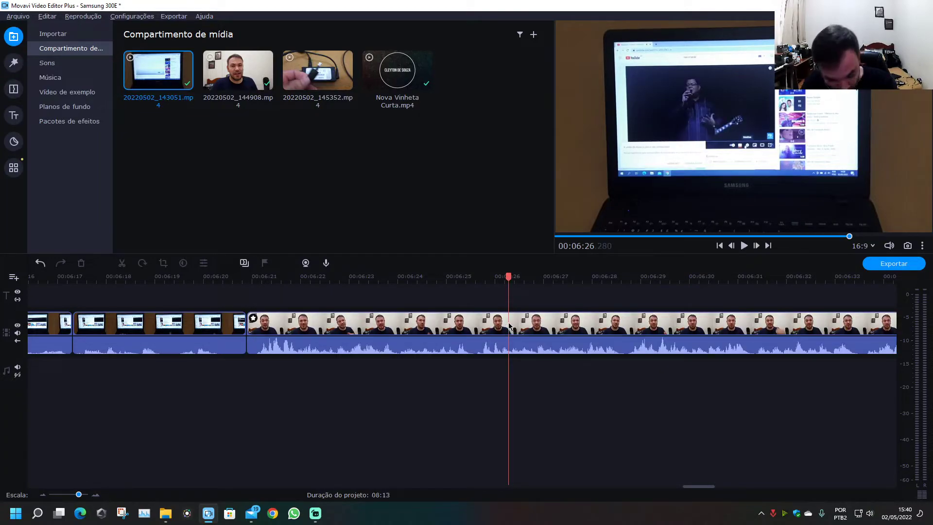
key("ctrl+z")
left_click(481, 327)
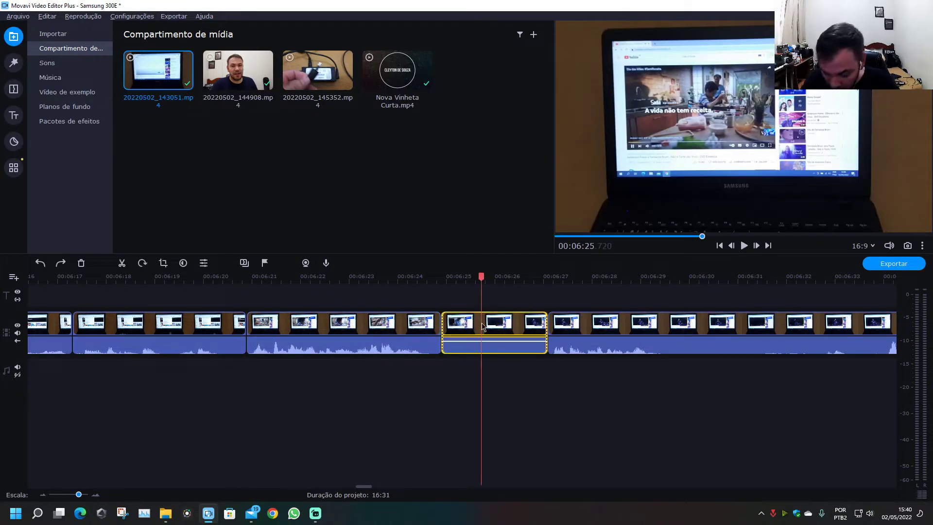
key("Delete")
left_click(397, 275)
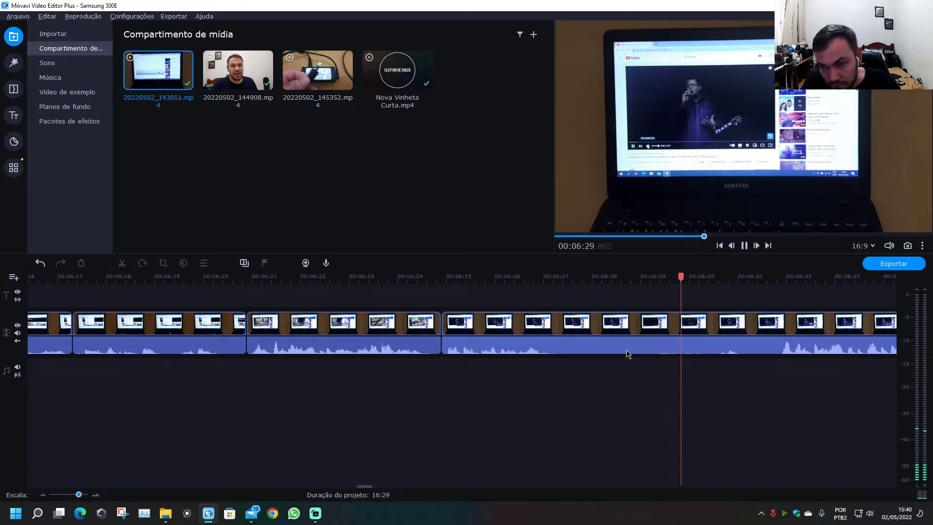
- Cut out the silent gap from about 6:27.2 to 6:31.6 and replay the join
left_click(426, 287)
left_click(555, 330)
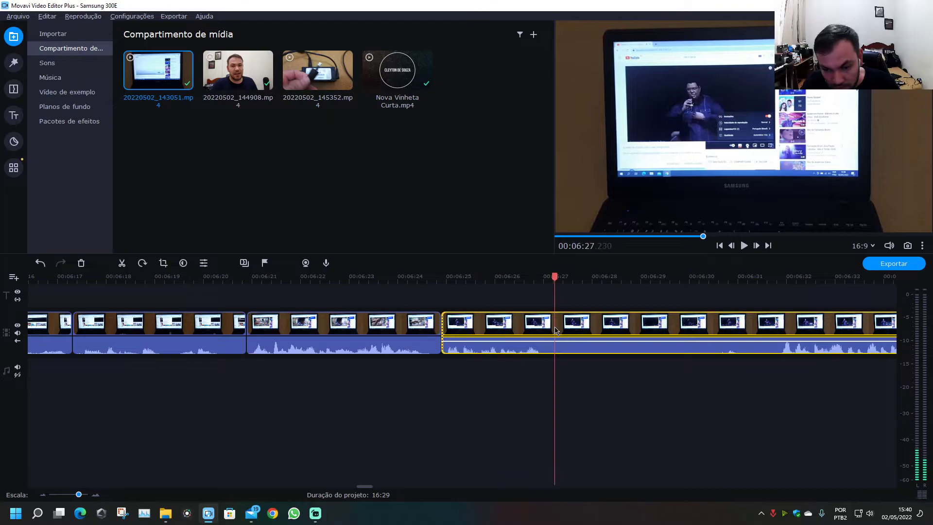
key("ctrl+b")
left_click(707, 332)
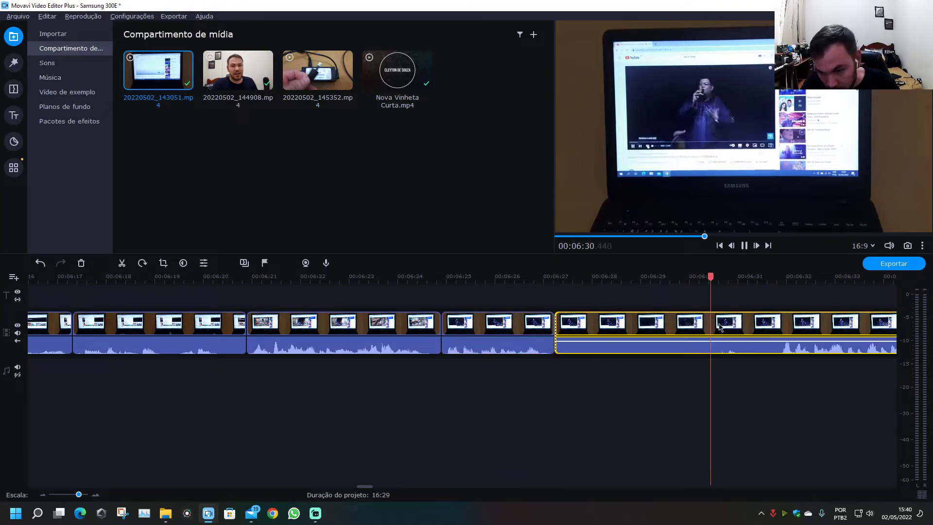
key("ctrl+b")
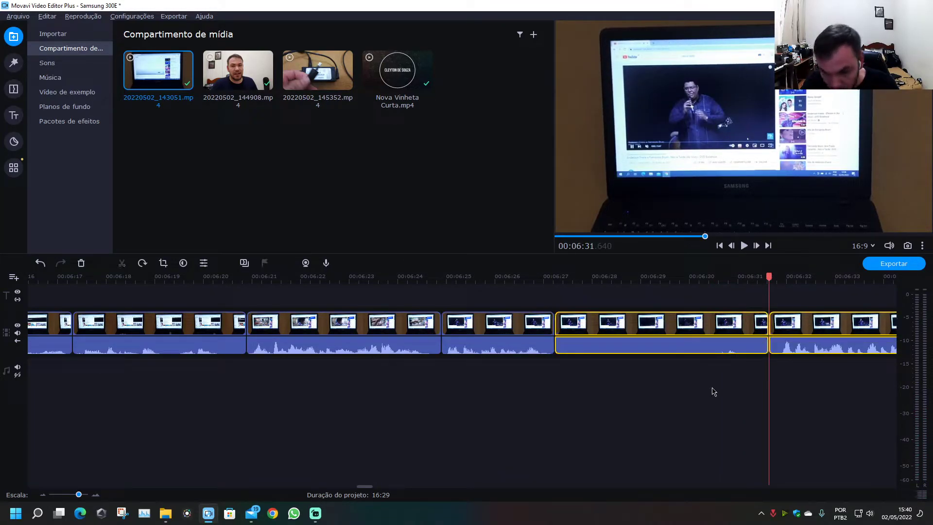
left_click(708, 328)
key("Delete")
left_click(506, 281)
key("space")
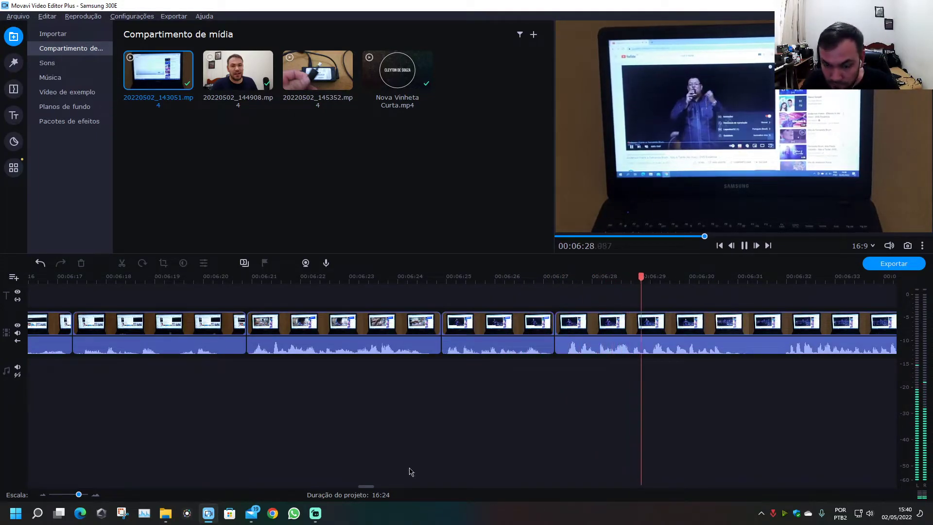
- Play on through the clip and split it around the short silent gap from about 6:31.3 to 6:31.8
scroll(379, 488, "down", 5)
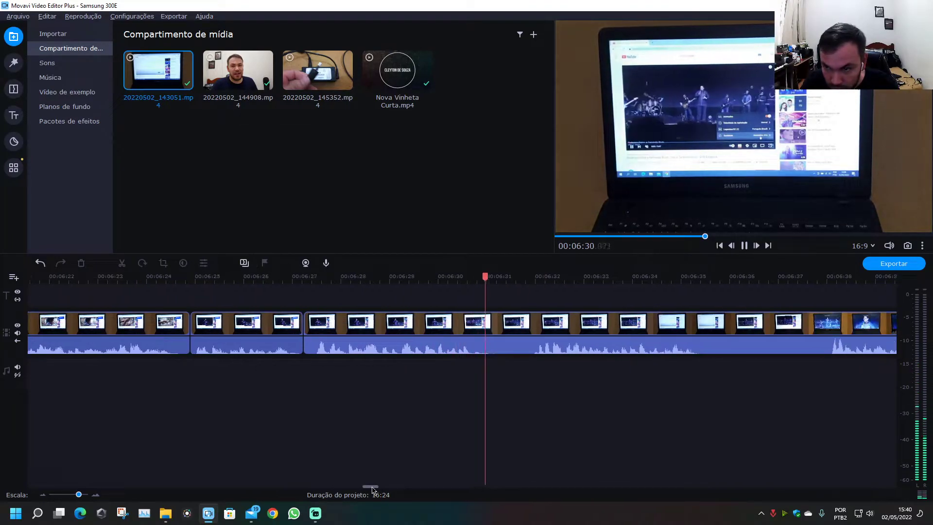
scroll(372, 488, "down", 3)
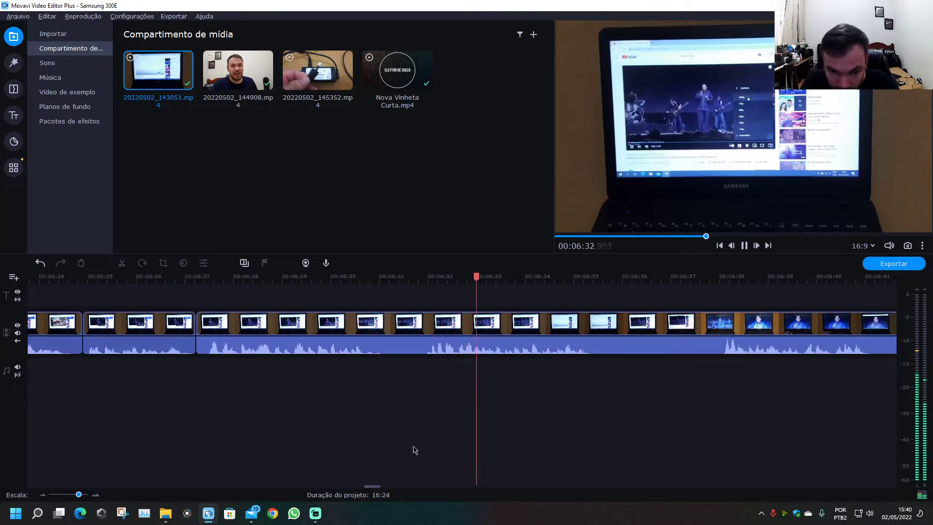
left_click(387, 322)
left_click(399, 323)
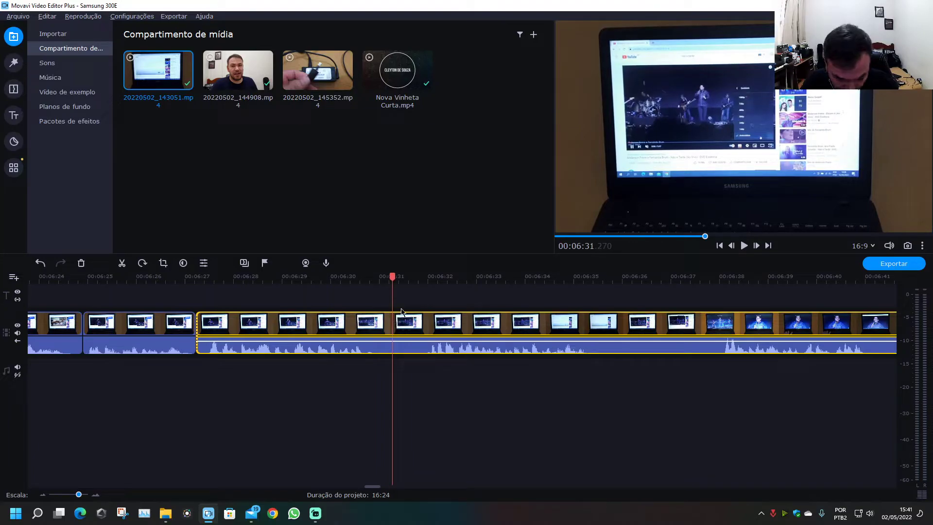
key("ctrl+b")
left_click(419, 276)
key("ctrl+b")
- Cut out the silent stretch from about 6:35.4 to 6:37.8 along with the short gap already split off, and replay the joins
left_click(529, 289)
key("ctrl+b")
left_click_drag(593, 292, 712, 292)
key("ctrl+b")
left_click(651, 319)
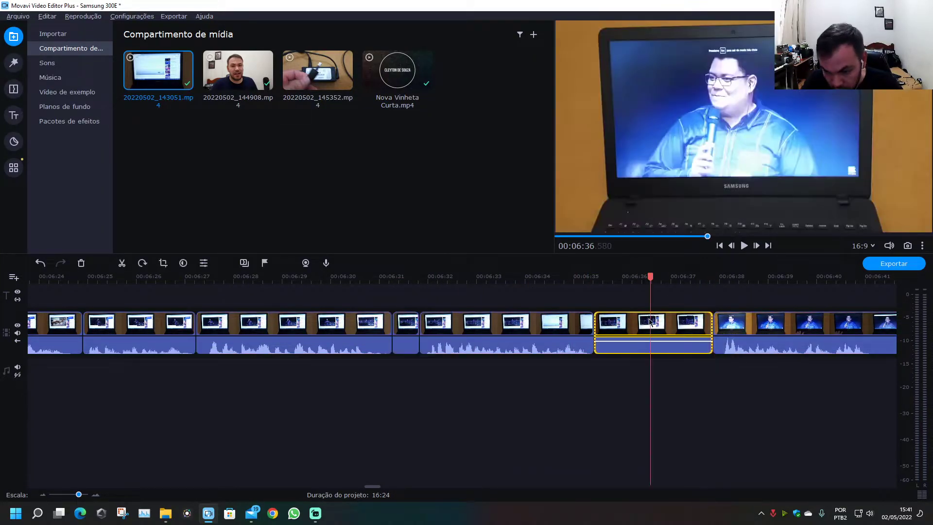
key("Delete")
left_click(375, 276)
key("space")
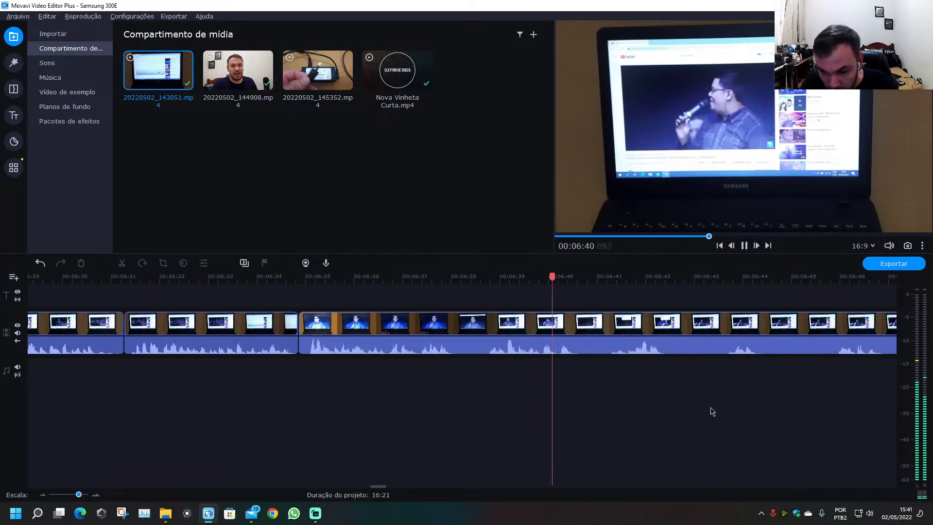
- Split the clip around the three silent gaps at about 6:38.2–6:38.6, 6:40.7–6:41.2 and 6:42.5–6:43.5
left_click(464, 328)
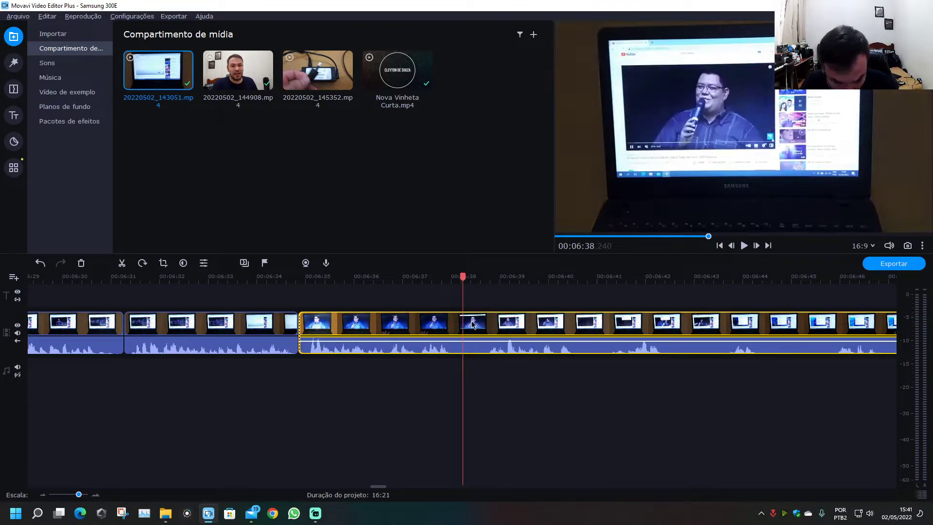
key("ctrl+b")
left_click_drag(462, 277, 717, 291)
key("ctrl+b")
key("ctrl+b")
key("ctrl+b")
key("ctrl+b")
key("ctrl+b")
- Delete the three split-off silent pieces between about 6:38 and 6:43.5 and replay the joins
left_click(688, 329)
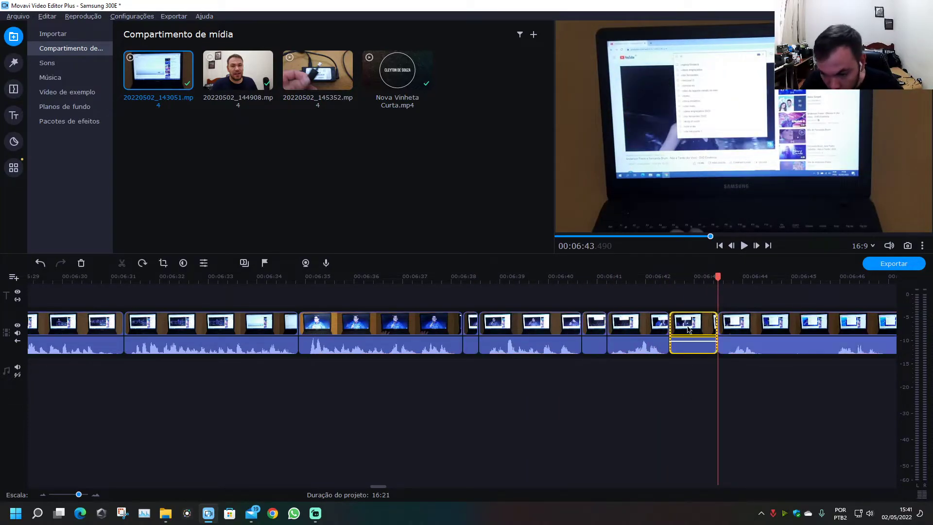
key("Delete")
left_click(591, 323)
key("Delete")
left_click(473, 323)
key("Delete")
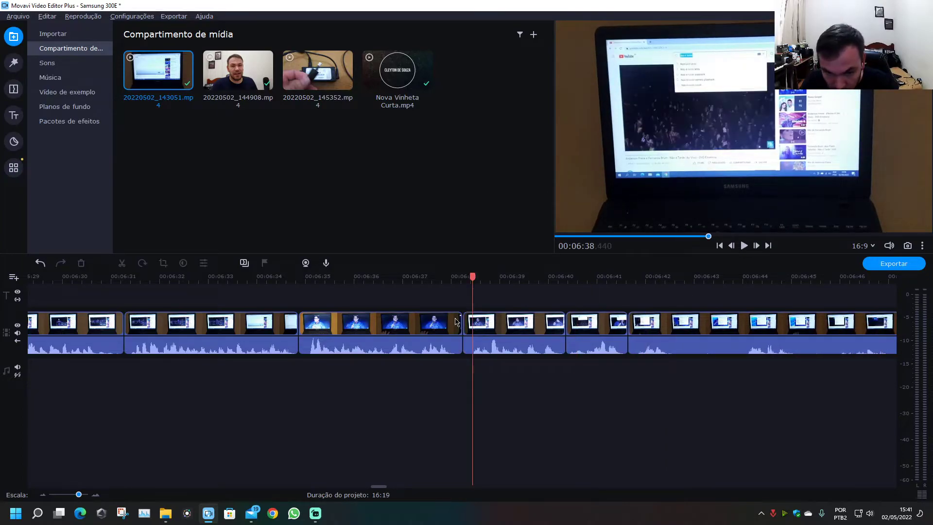
left_click(431, 281)
key("space")
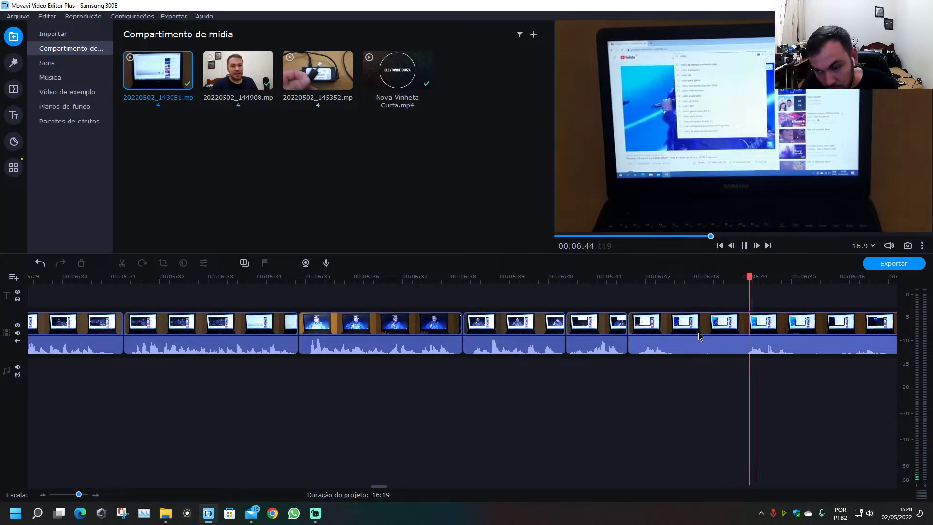
- Split the clip at about 6:42.6, 6:44.0 and 6:45.1, at the edges of the silent gaps
left_click(678, 333)
key("ctrl+b")
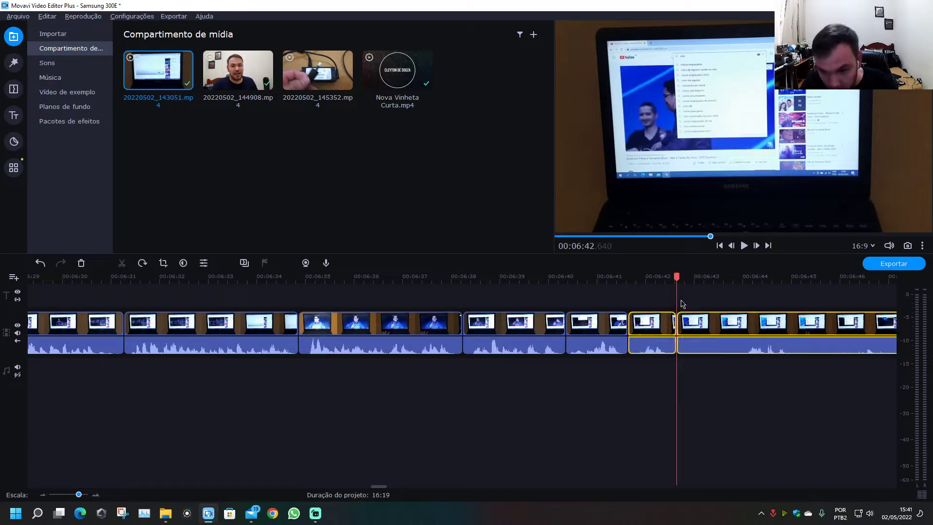
left_click_drag(687, 280, 818, 282)
key("ctrl+b")
key("ctrl+b")
key("space")
key("space")
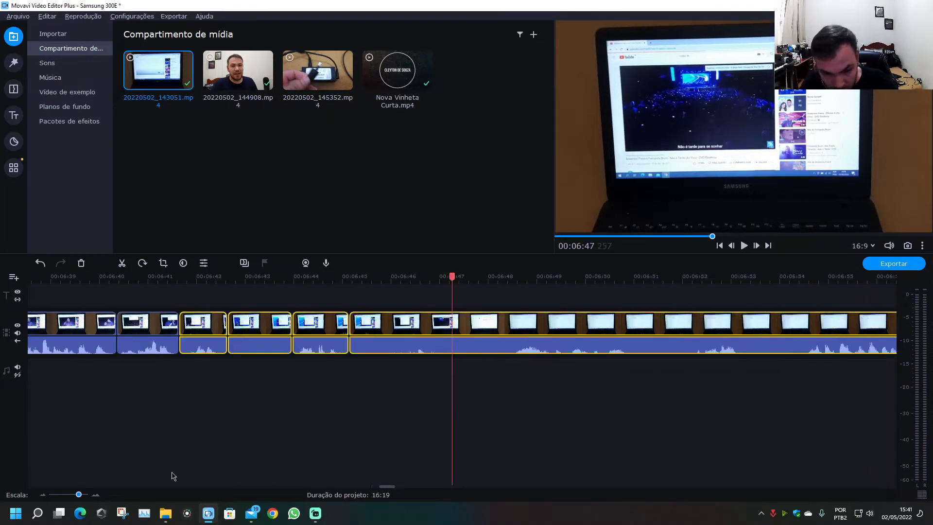
- Cut out the silent stretches at about 6:45.1–6:48.2 and 6:42.6–6:44.0, and replay the joins
left_click_drag(392, 487, 396, 487)
left_click(400, 323)
key("space")
left_click(399, 321)
key("ctrl+b")
left_click(343, 326)
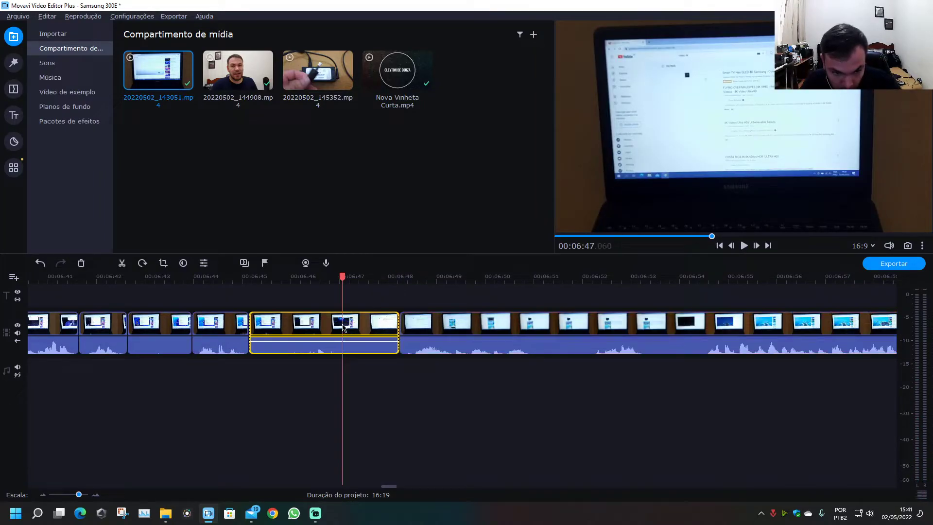
key("Delete")
left_click(166, 327)
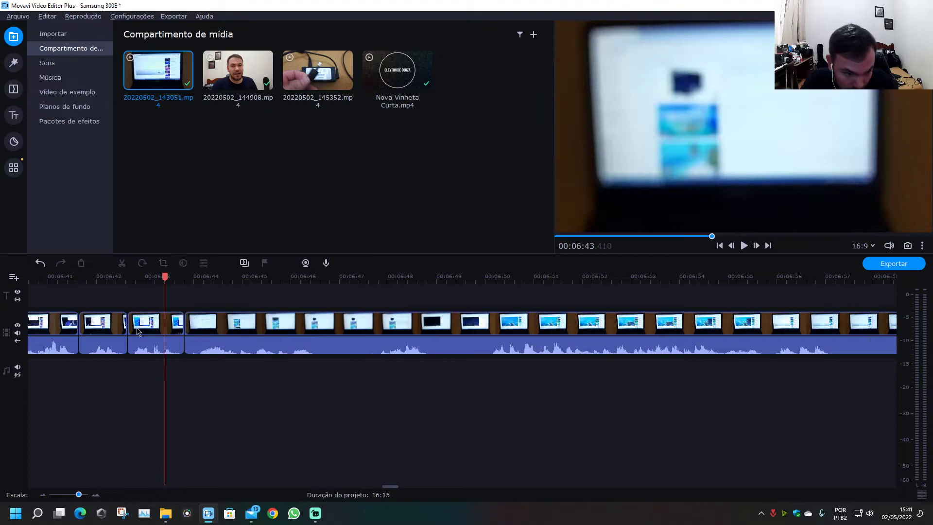
left_click_drag(388, 486, 388, 488)
left_click(242, 279)
key("space")
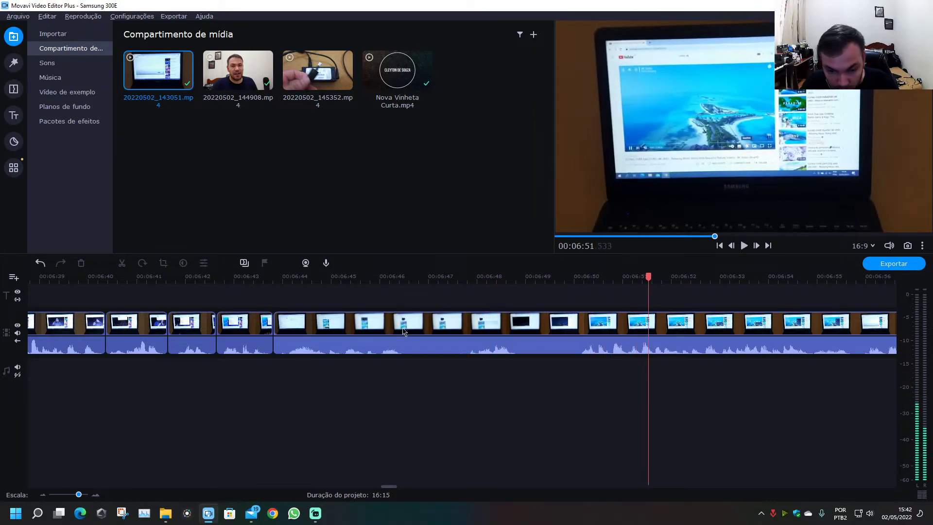
- Cut out the stretch from about 6:46.6 to 6:49.8, where the Maldives video opens
left_click(411, 323)
key("ctrl+b")
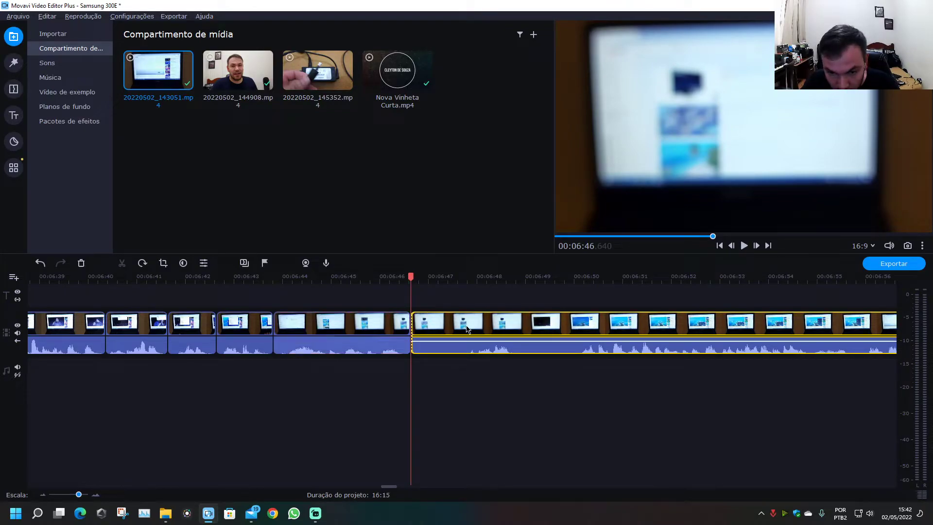
left_click(467, 329)
key("space")
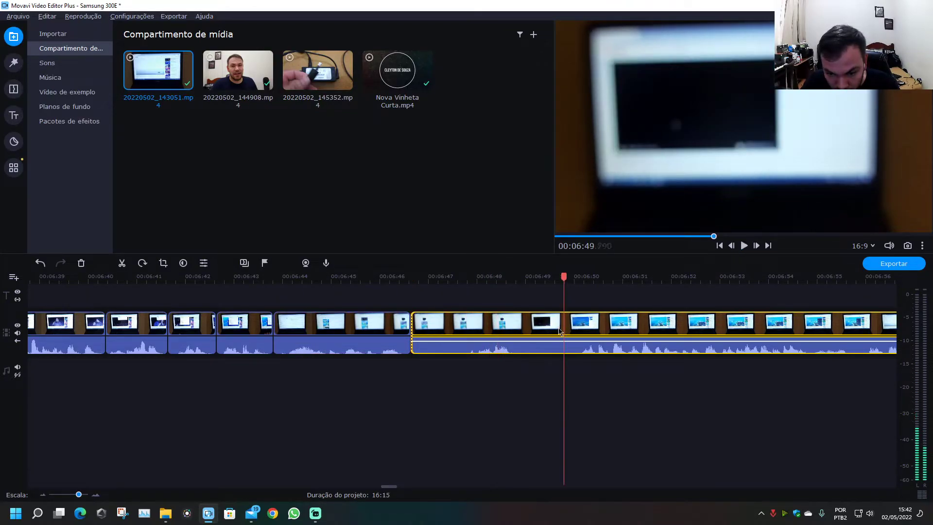
key("ctrl+b")
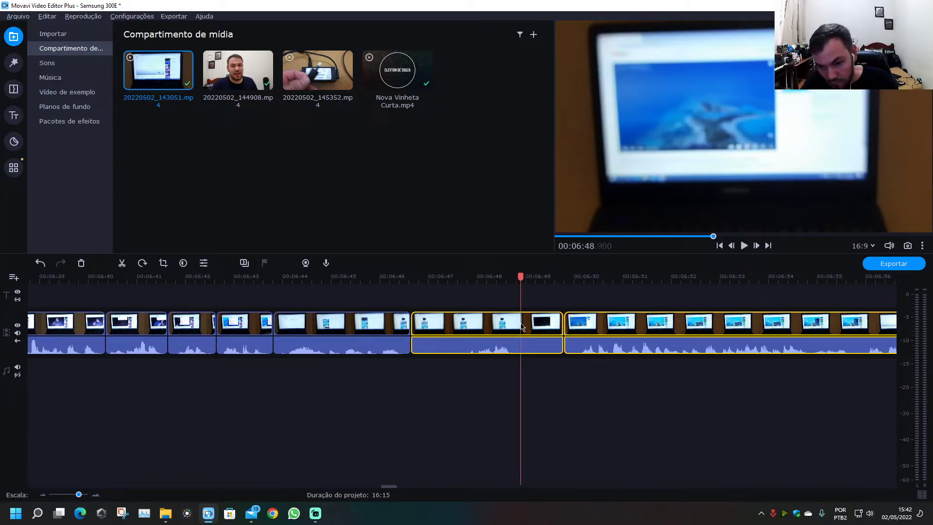
key("Delete")
- Review the following footage and cut out everything from the join at about 6:46.6 up to about 7:59.8
scroll(429, 335, "down", 2)
left_click(637, 329)
key("space")
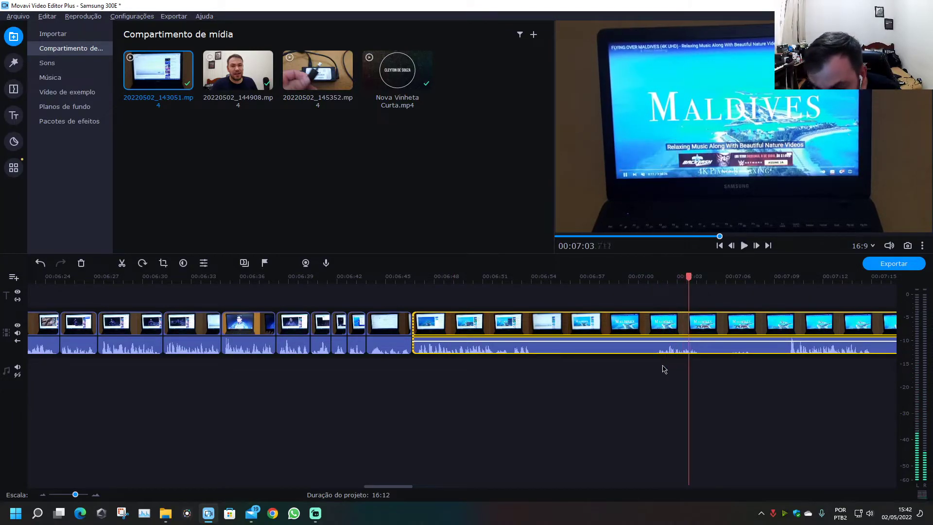
scroll(664, 369, "down", 1)
left_click(675, 334)
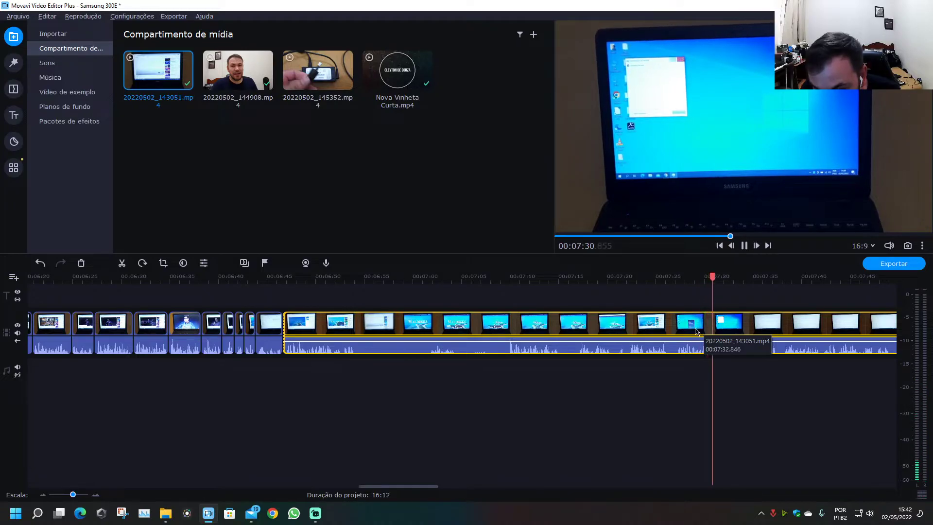
scroll(705, 338, "down", 3)
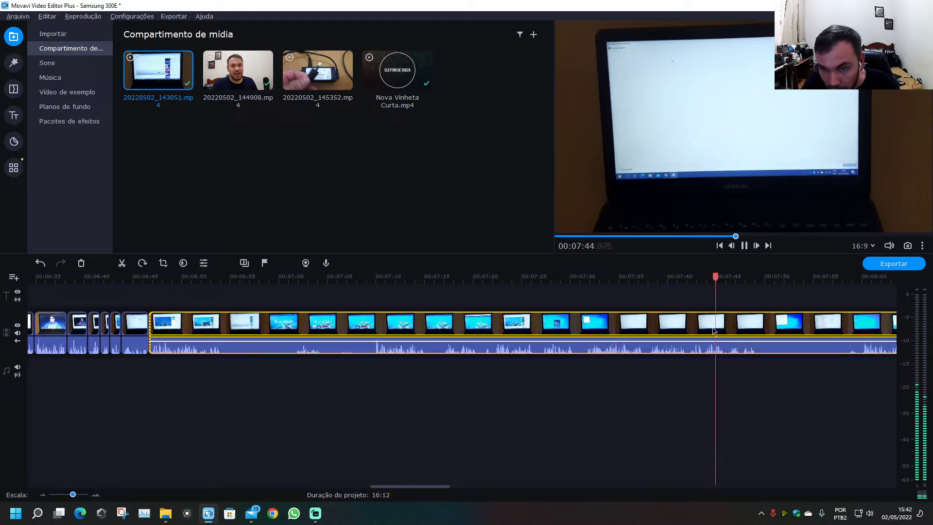
key("space")
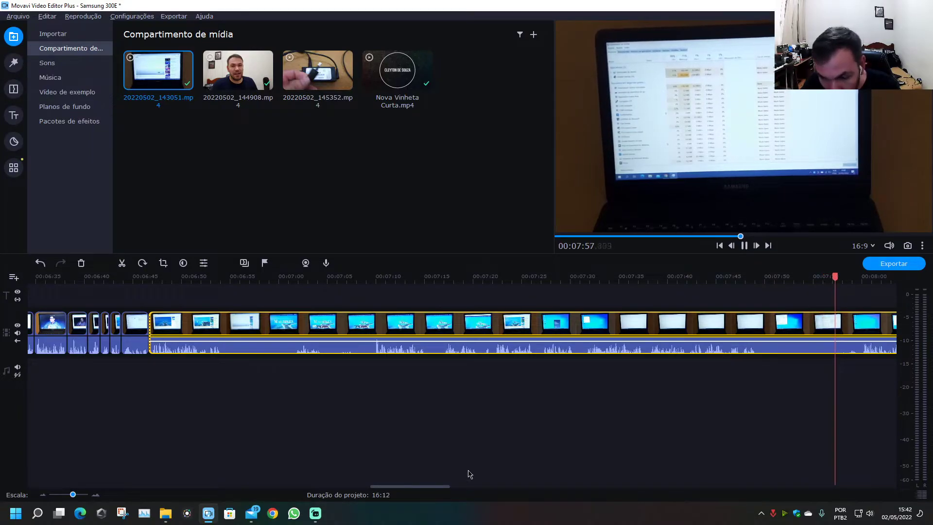
left_click_drag(439, 486, 447, 488)
key("space")
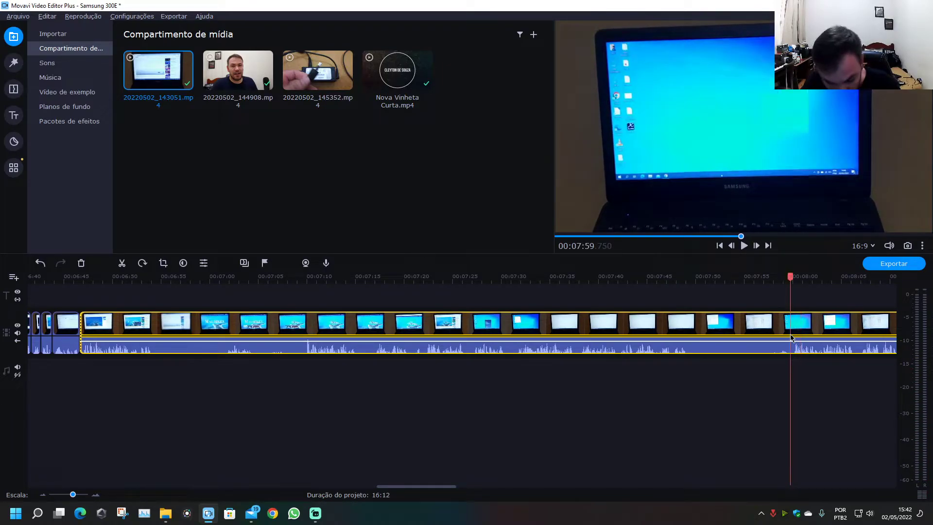
key("ctrl+b")
left_click(503, 329)
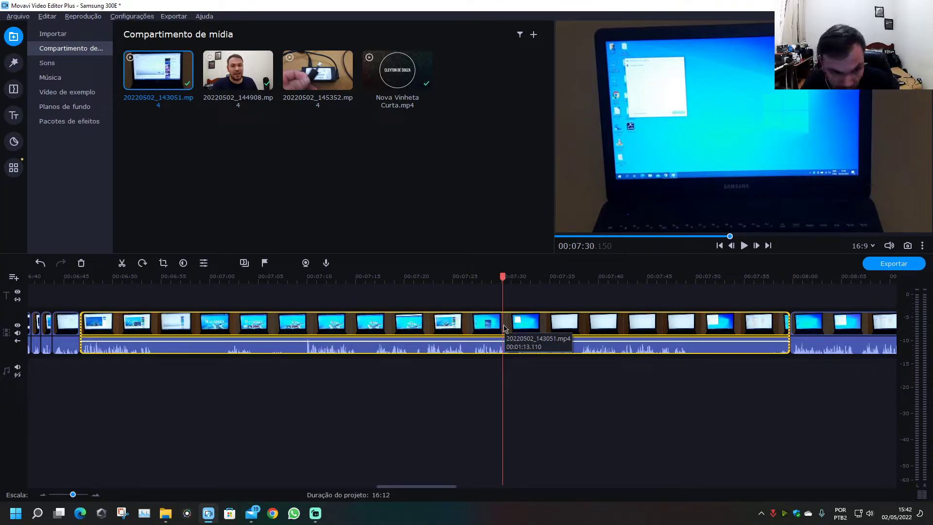
key("Delete")
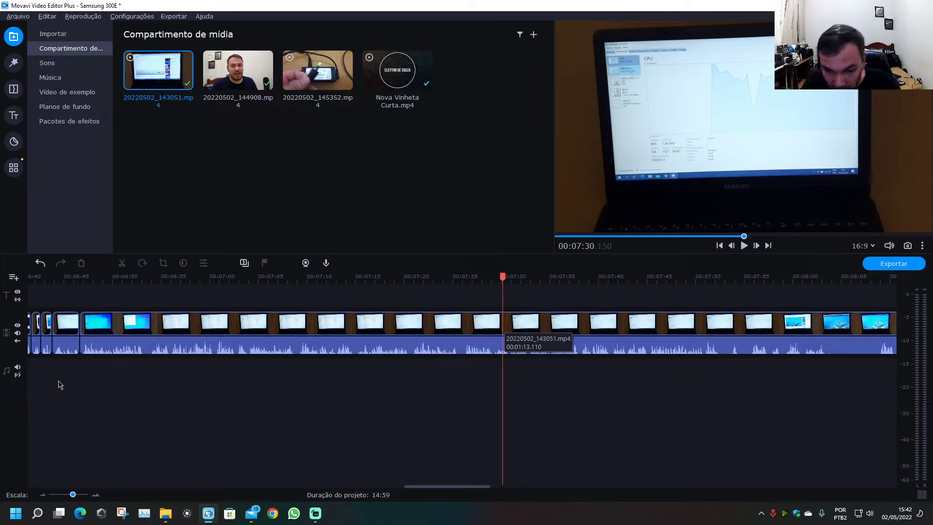
- Replay the join at about 6:46.6, split the following clip at about 6:46.9 and delete the short piece between them
scroll(241, 355, "up", 1)
scroll(524, 404, "up", 2)
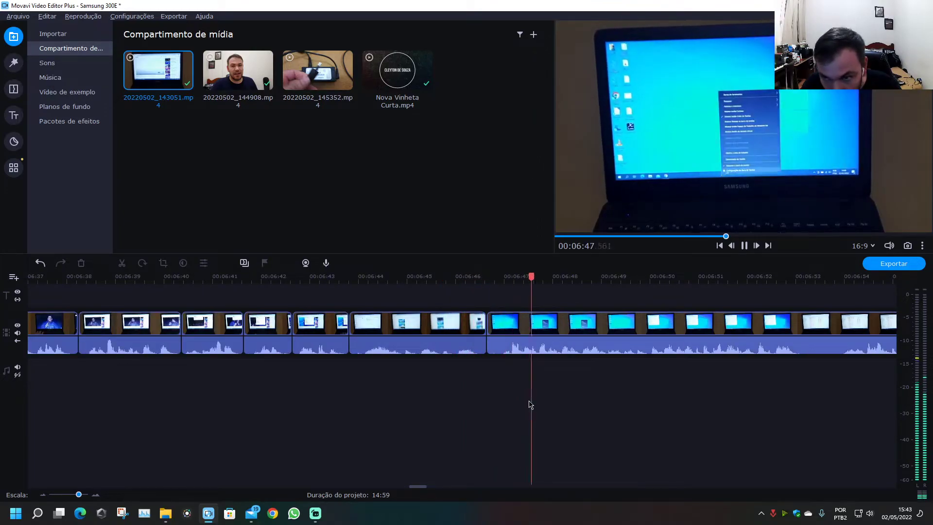
key("space")
left_click(429, 287)
key("space")
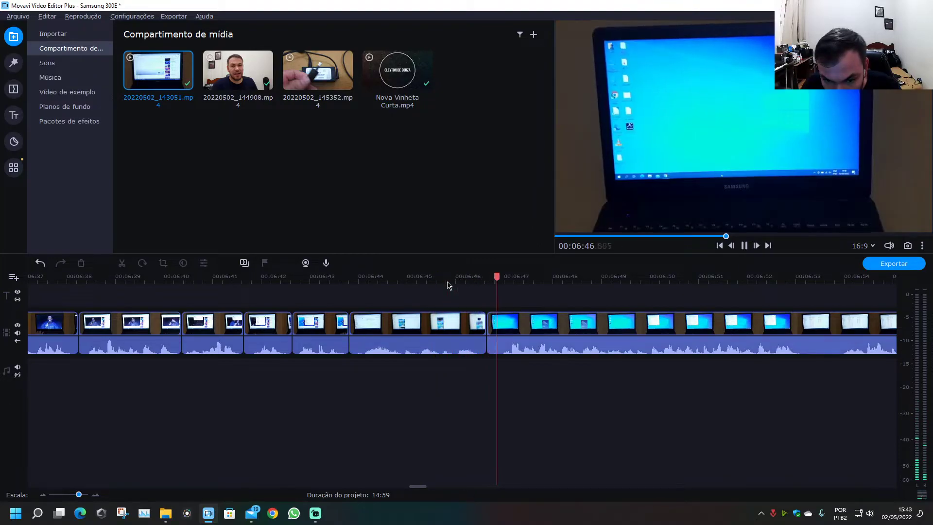
left_click(496, 328)
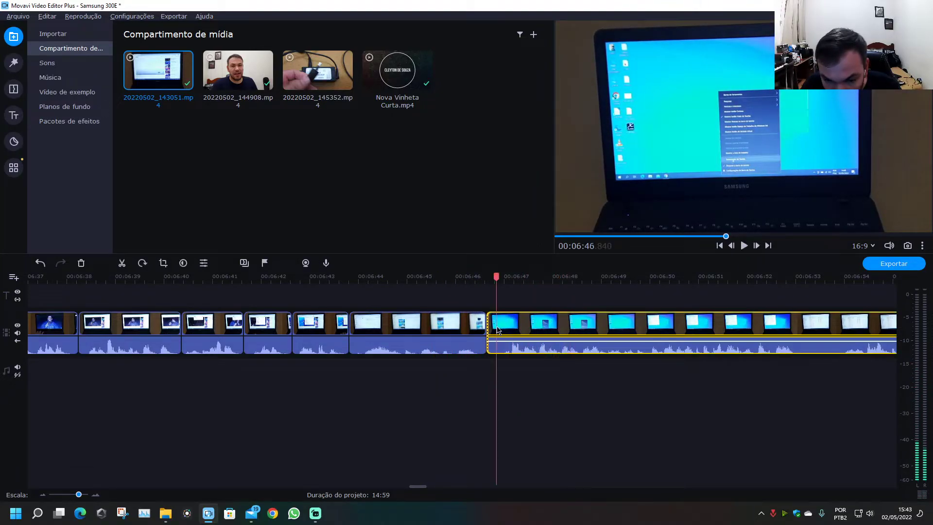
left_click(500, 330)
key("ctrl+b")
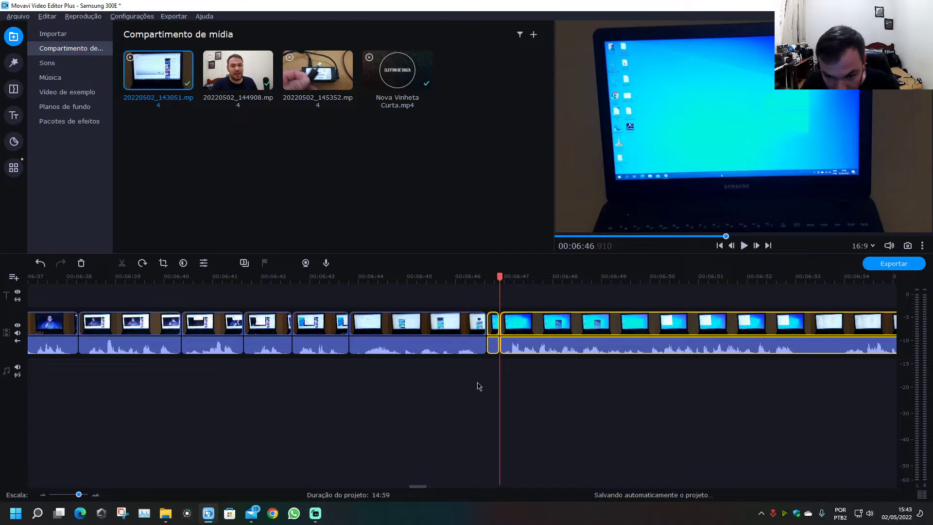
left_click(493, 335)
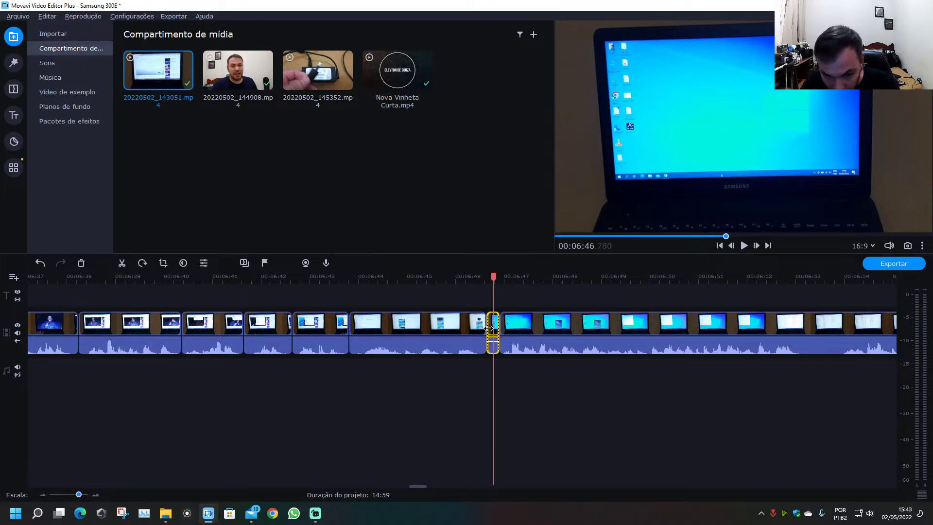
key("Delete")
- Review the Task Manager footage and split the clip at about 7:58.5, where the Maldives video comes back
left_click(725, 344)
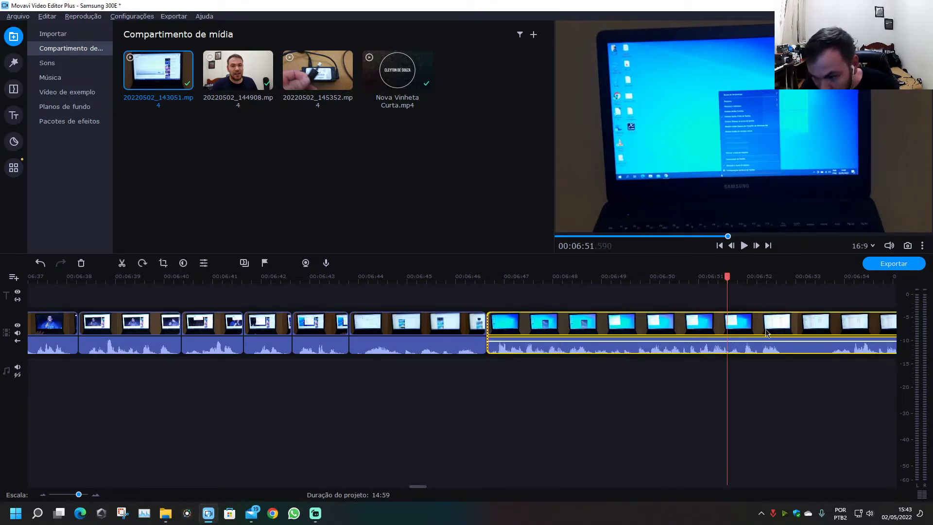
left_click(768, 344)
left_click(817, 339)
scroll(821, 342, "down", 3)
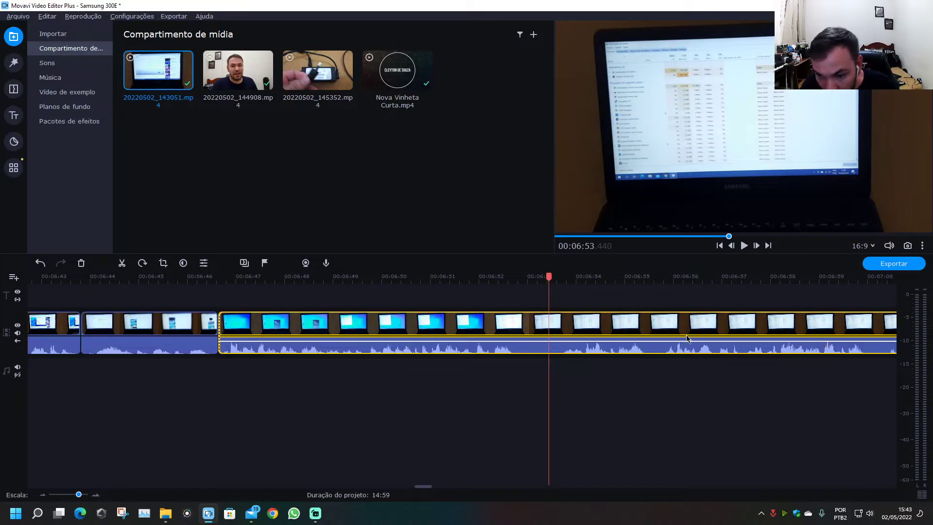
scroll(682, 339, "down", 3)
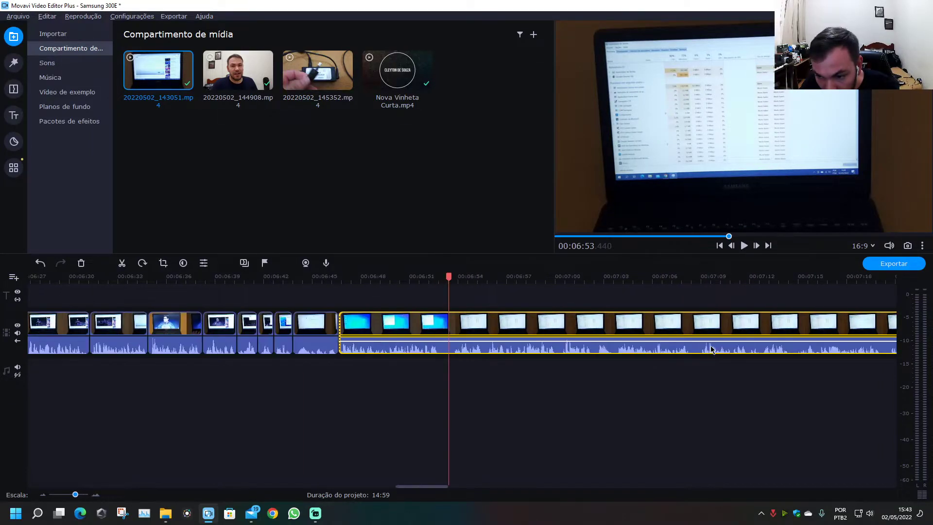
left_click(841, 334)
scroll(846, 342, "down", 5)
left_click(758, 331)
left_click(807, 329)
left_click(841, 329)
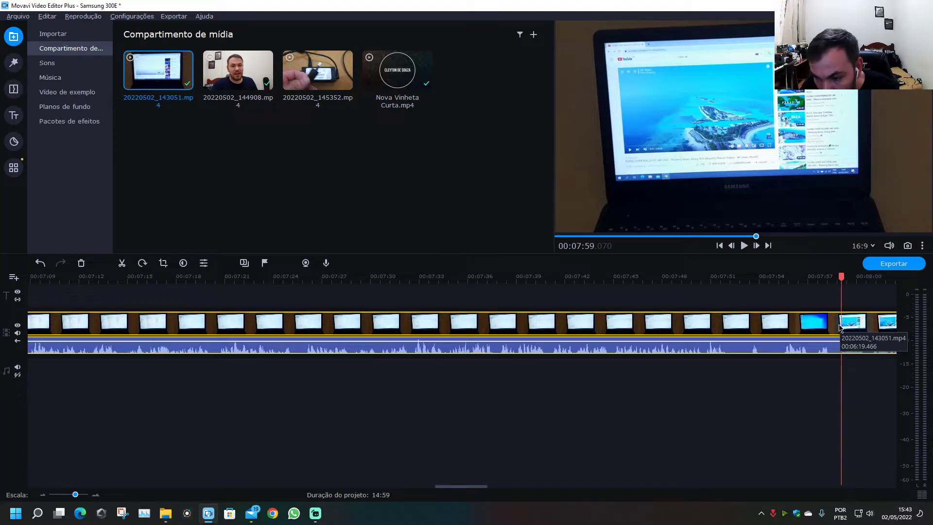
left_click(827, 326)
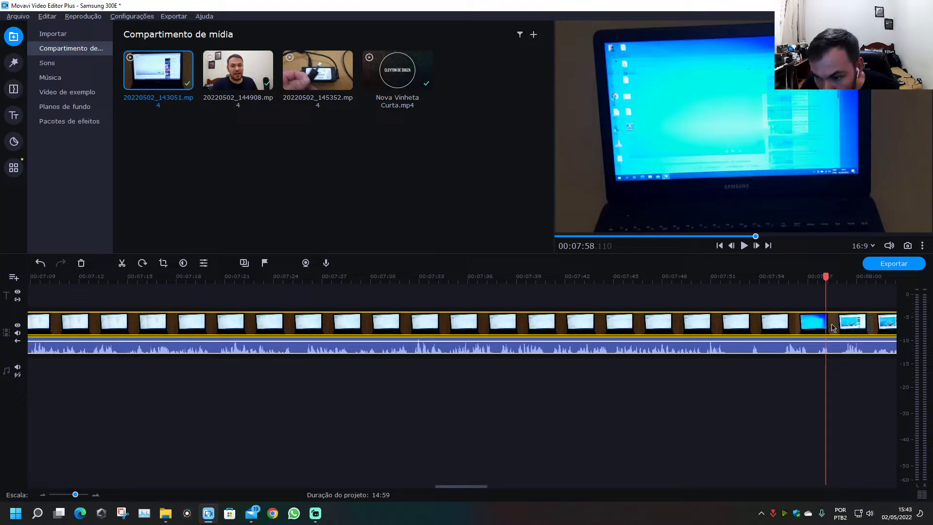
left_click(832, 326)
key("ctrl+b")
left_click(857, 332)
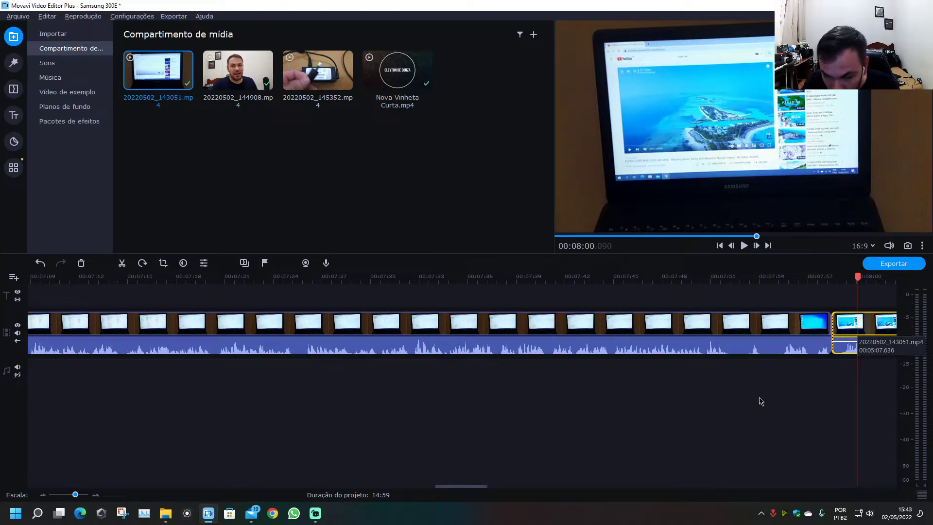
- Replay the join at about 6:46.6 and move the Maldives clip there, ahead of the Task Manager clip
left_click_drag(479, 487, 447, 487)
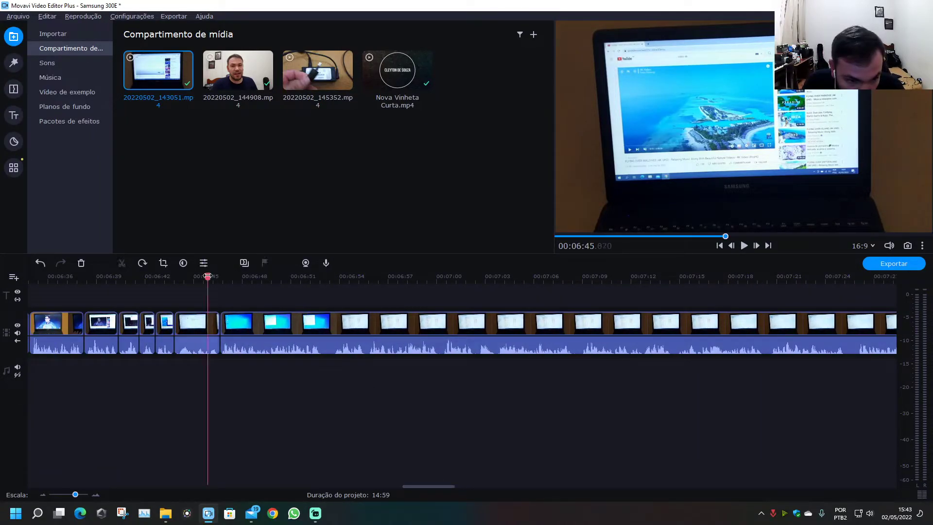
key("space")
key("space")
scroll(648, 387, "right", 5)
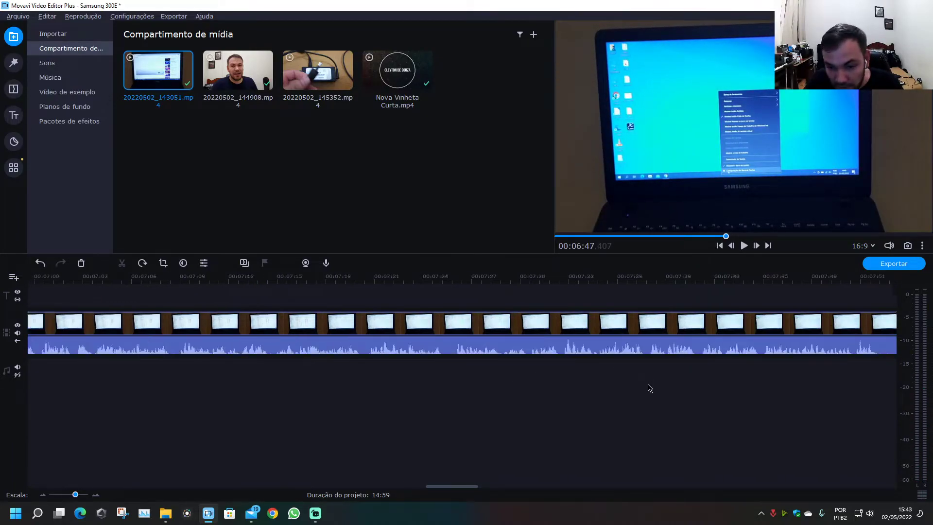
mouse_move(621, 330)
left_mouse_down()
mouse_move(46, 332)
mouse_move(543, 352)
mouse_move(626, 328)
left_mouse_up()
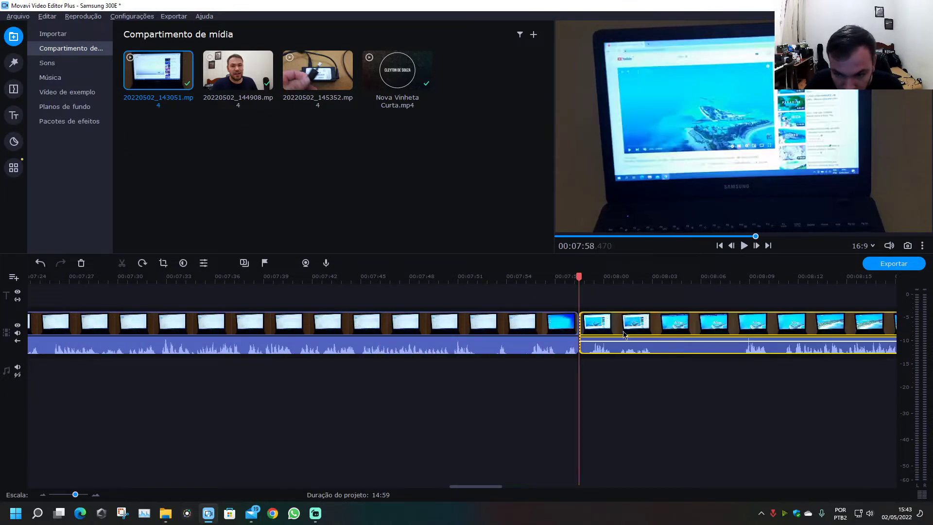
scroll(616, 341, "down", 3)
left_click_drag(539, 336, 307, 329)
scroll(215, 346, "up", 3)
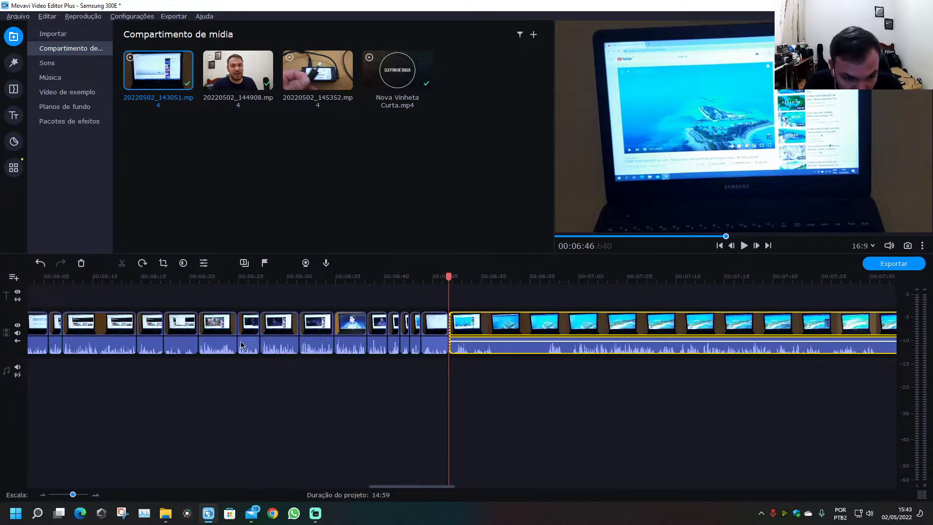
- Cut out the start of the Maldives clip from about 6:46.6 to 6:56.5 and replay the join
left_click(556, 298)
left_click(538, 278)
key("space")
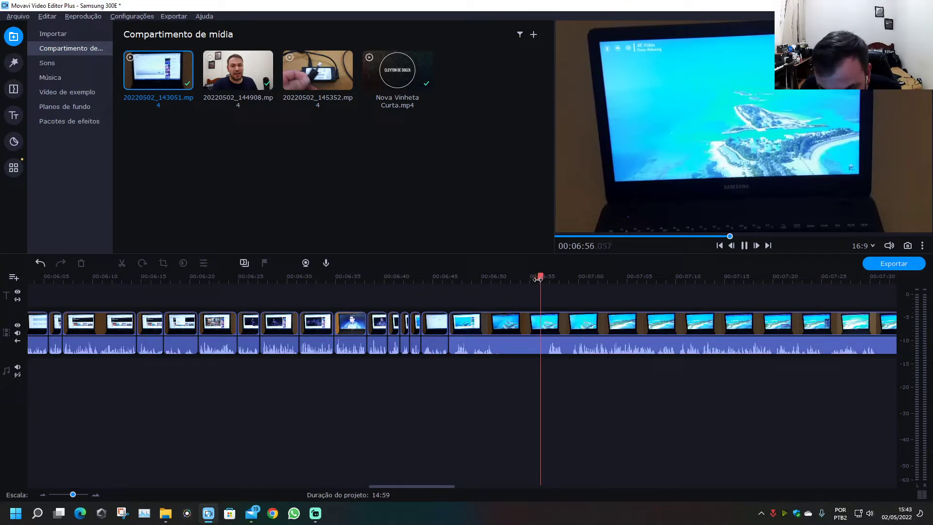
scroll(595, 353, "up", 2)
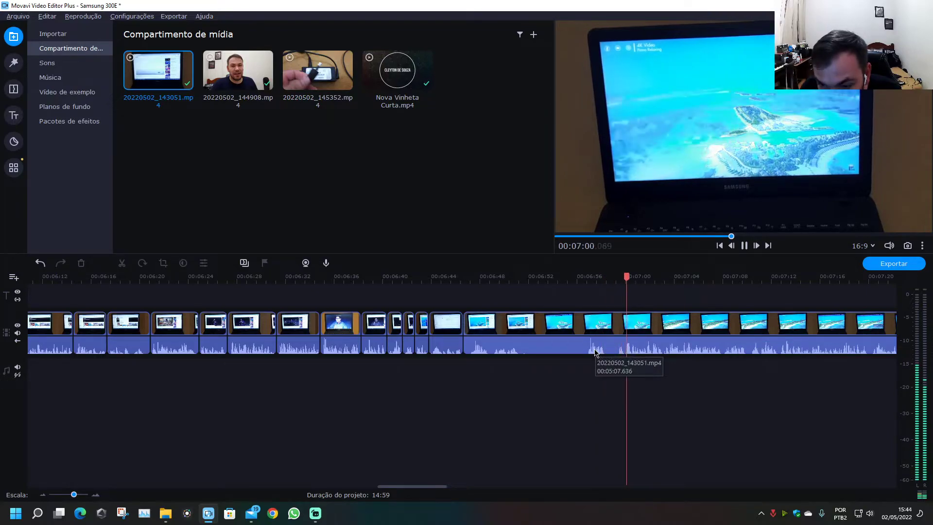
left_click(578, 333)
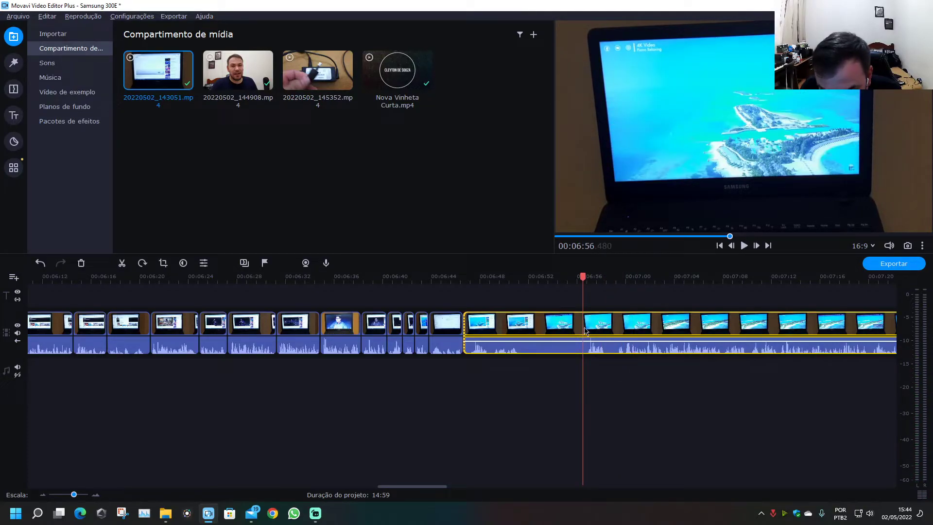
key("ctrl+b")
left_click(533, 322)
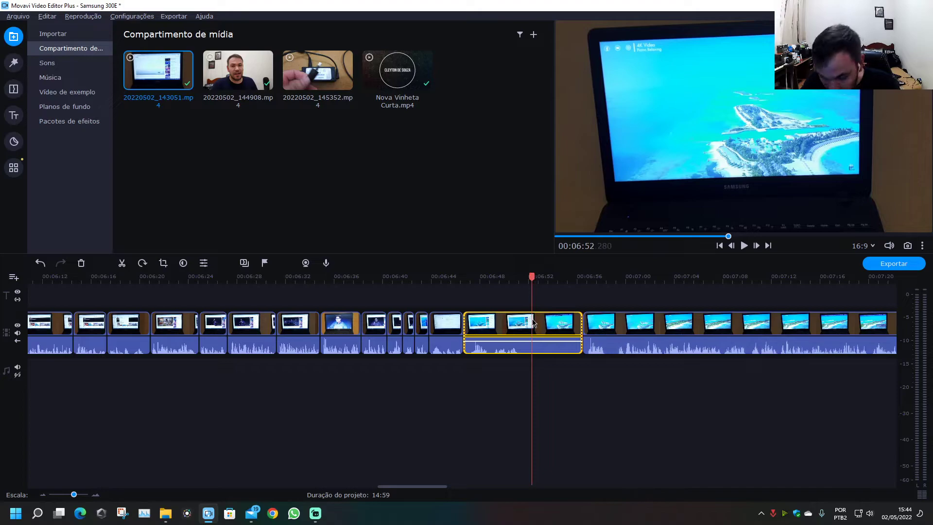
key("Delete")
left_click(445, 276)
key("space")
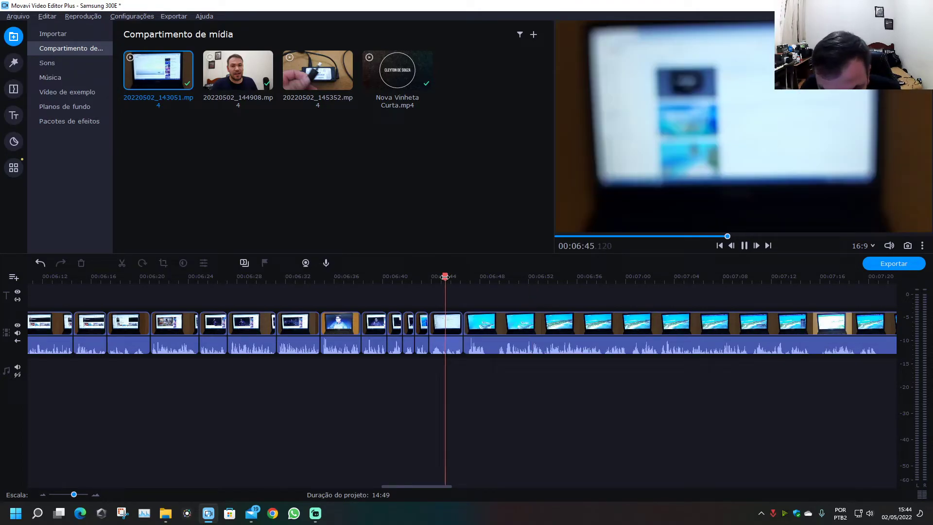
- Cut out the silent gap in the Maldives clip at about 6:48.5–6:49.4 and replay the footage before it
scroll(474, 335, "up", 3)
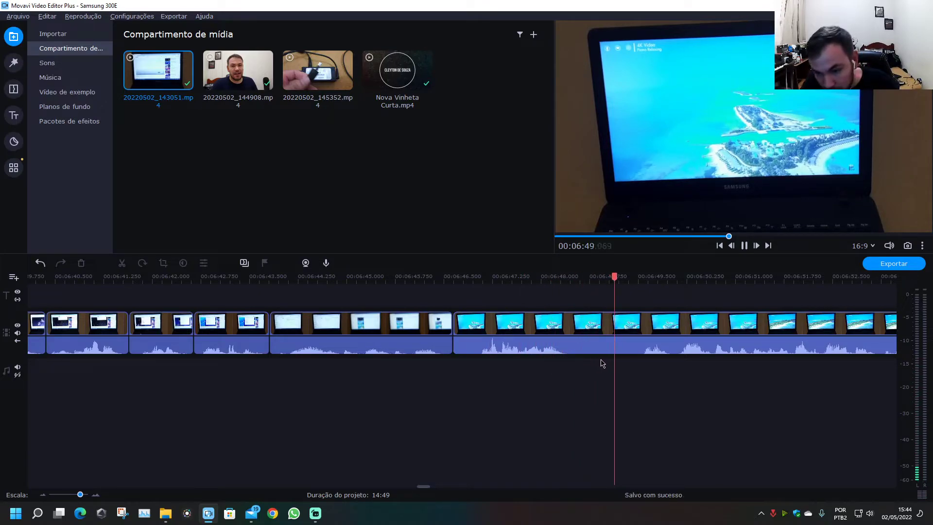
left_click(576, 331)
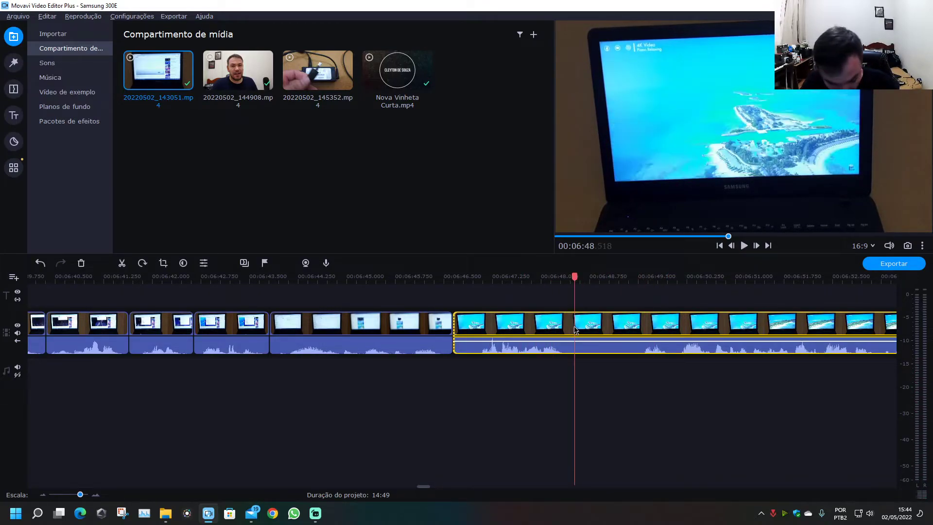
key("ctrl+b")
left_click(632, 299)
key("ctrl+b")
left_click(597, 319)
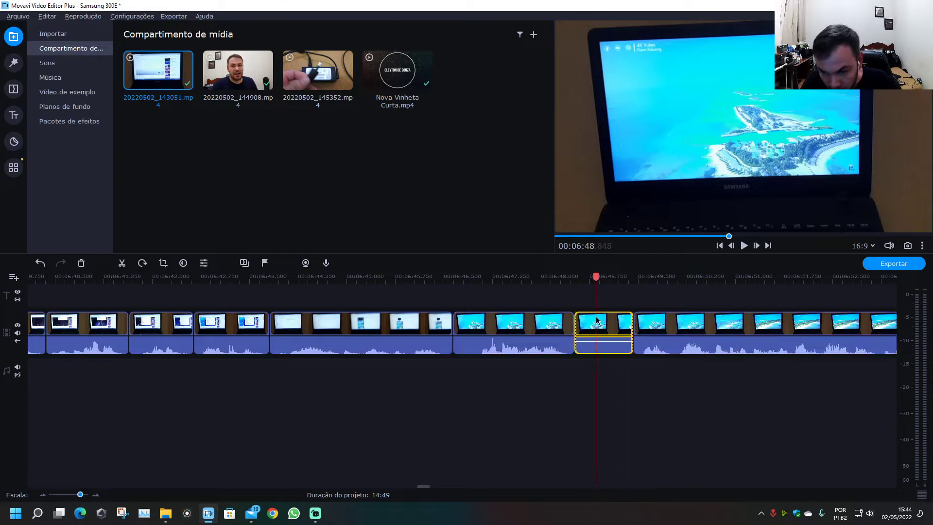
key("Delete")
left_click(421, 291)
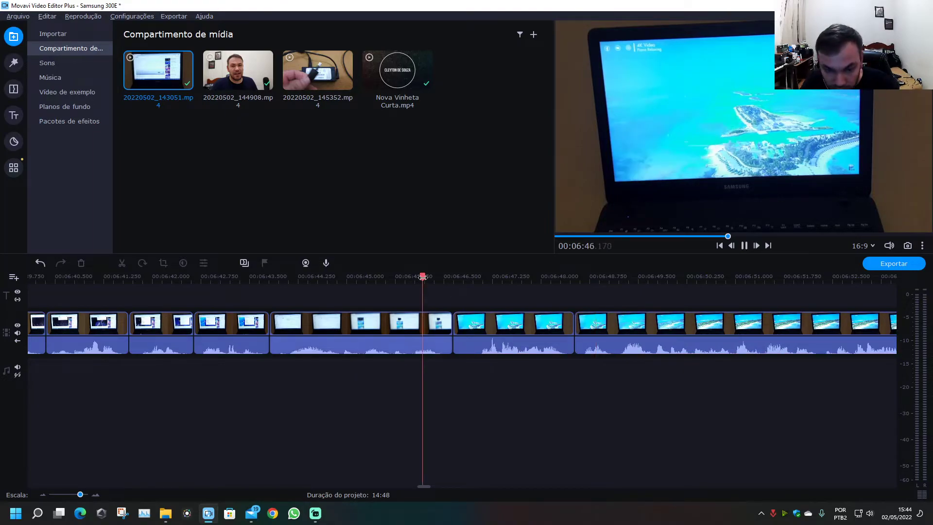
key("space")
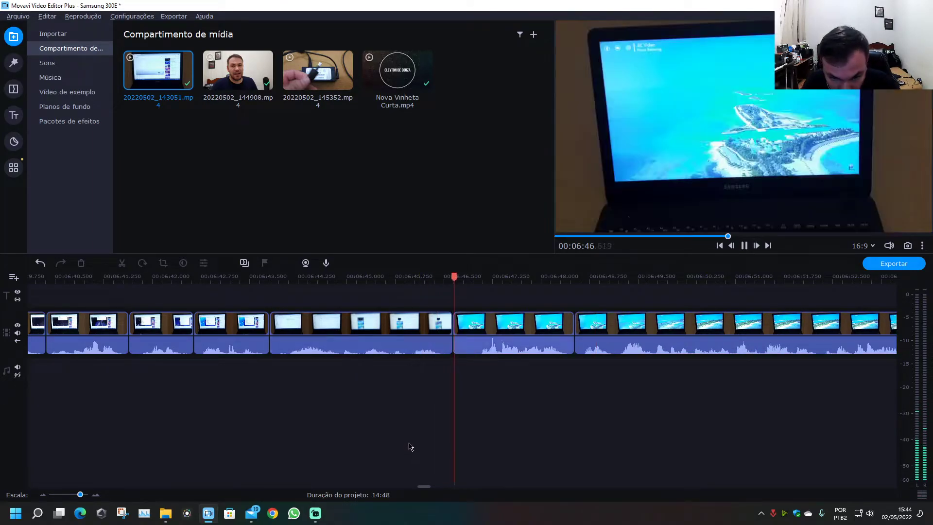
- Play through the following Maldives footage, cut out the stretch at about 6:57.2–6:59.5 and replay the join
scroll(413, 441, "down", 5)
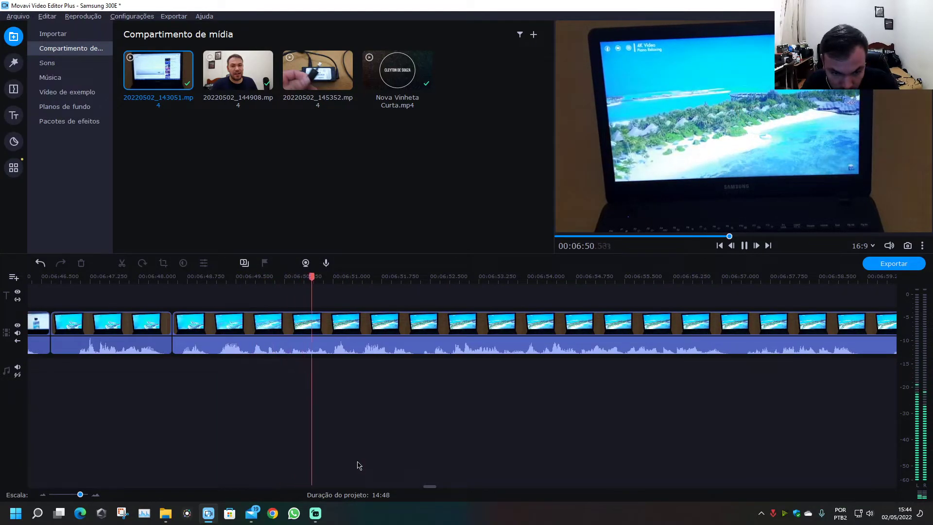
scroll(358, 465, "down", 3)
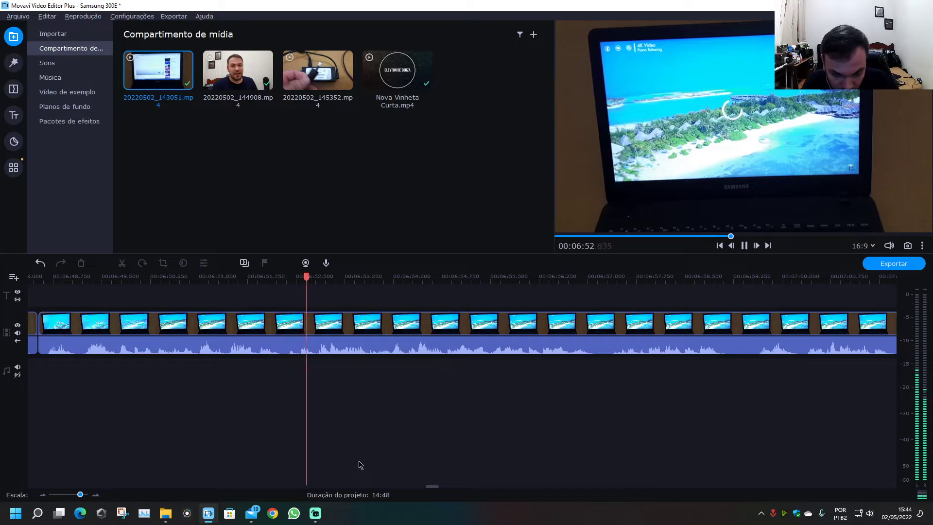
scroll(384, 462, "down", 3)
scroll(398, 459, "down", 3)
scroll(403, 457, "down", 2, "ctrl")
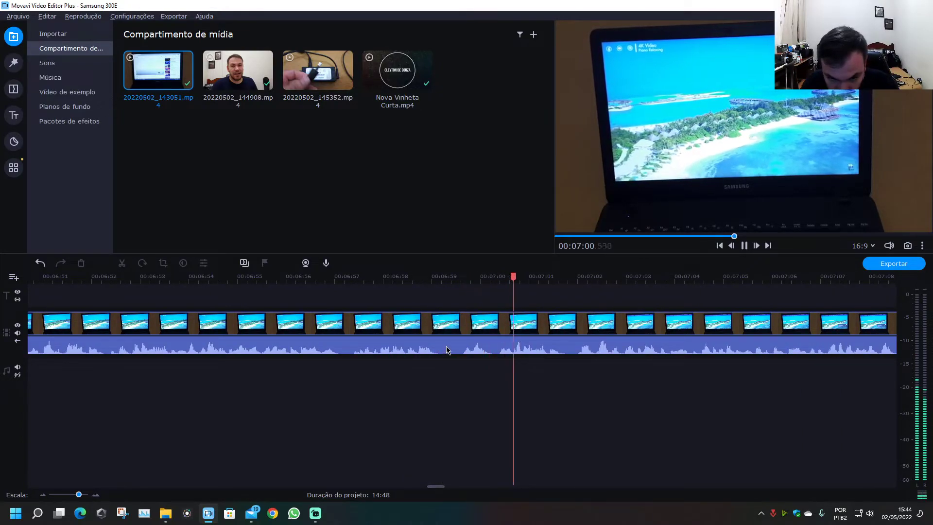
left_click(344, 324)
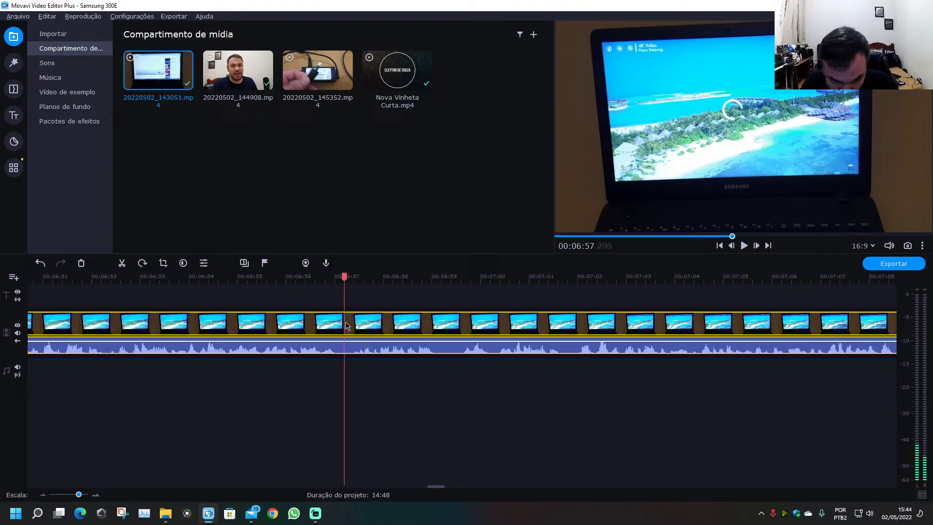
key("ctrl+b")
left_click_drag(436, 276, 456, 276)
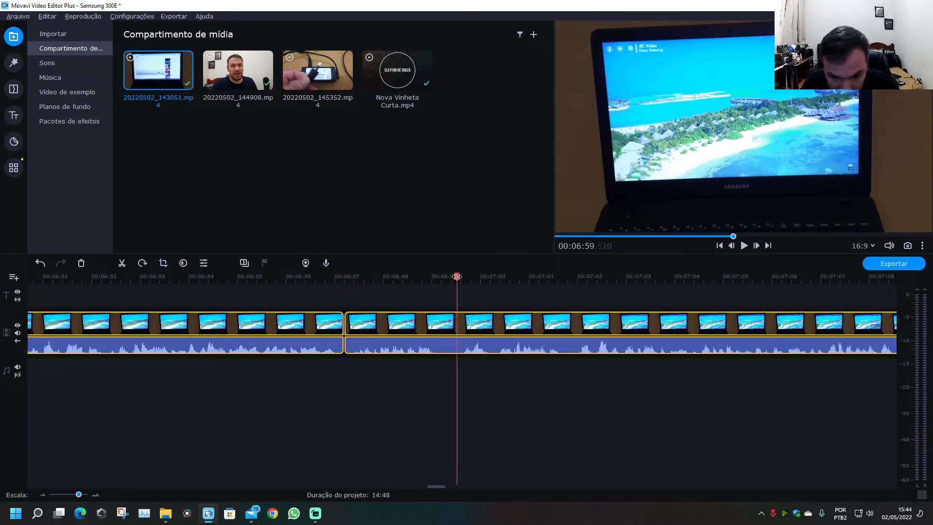
key("ctrl+b")
left_click(437, 321)
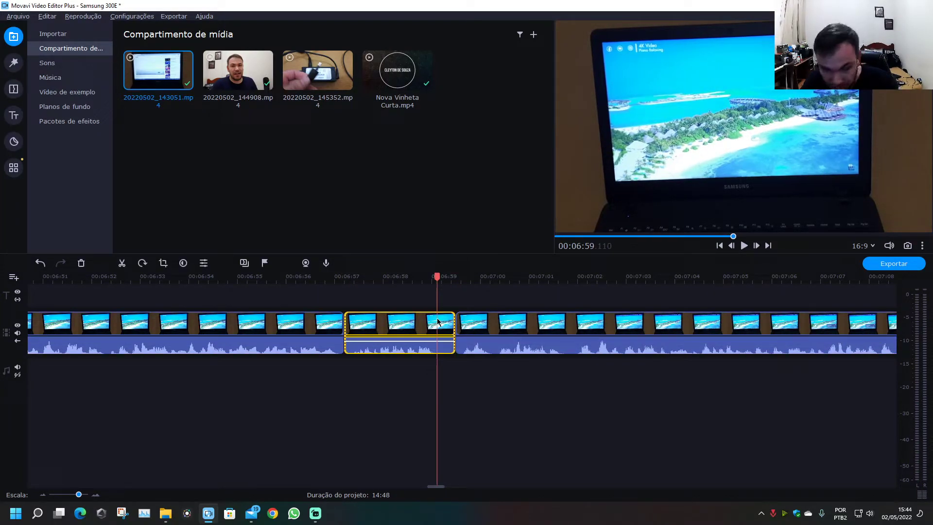
key("Delete")
left_click(311, 277)
key("space")
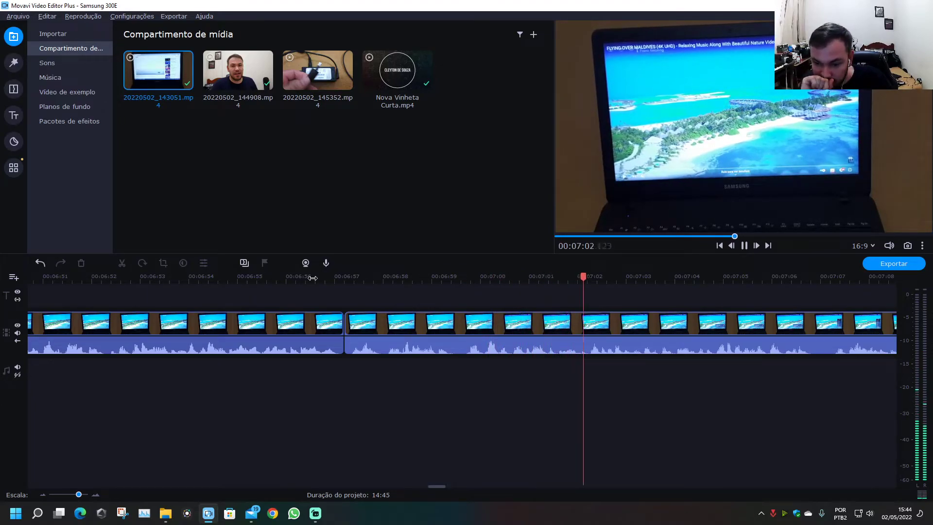
- Continue the playback and cut out the short stretch at about 6:06.9–7:07.2 of the Maldives footage, around the video-quality selection
left_click_drag(435, 487, 447, 489)
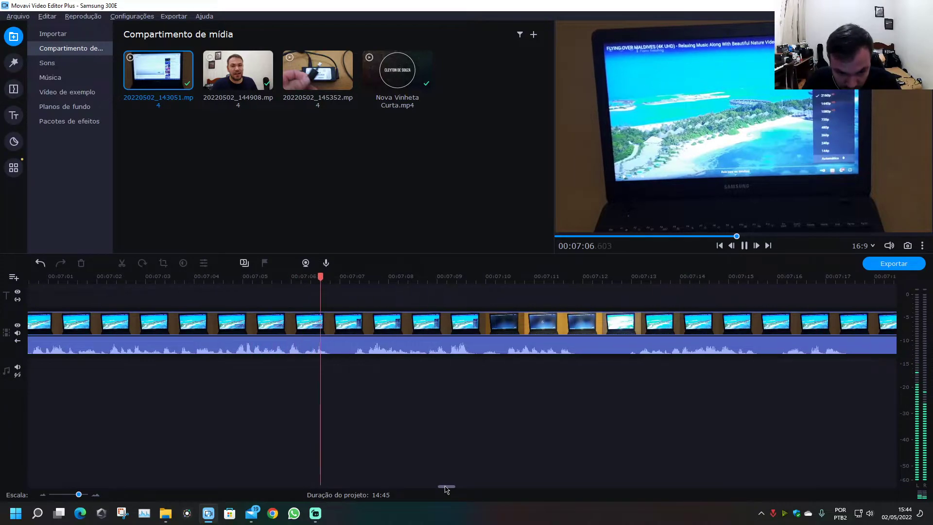
left_click(336, 333)
key("ctrl+b")
left_click(352, 275)
key("ctrl+b")
left_click(450, 275)
left_click(347, 323)
key("Delete")
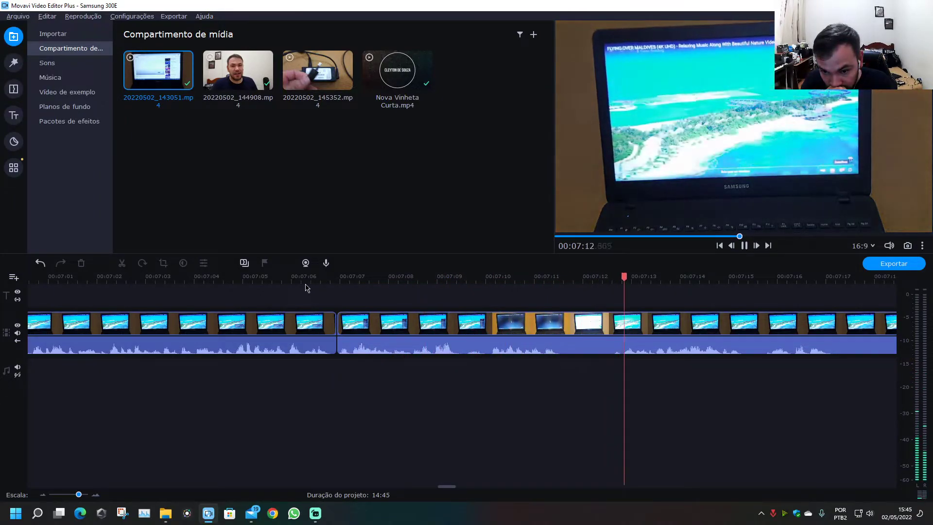
- Cut out the short stretch of the Maldives clip starting at about 7:11.7 and replay the join
left_click(567, 320)
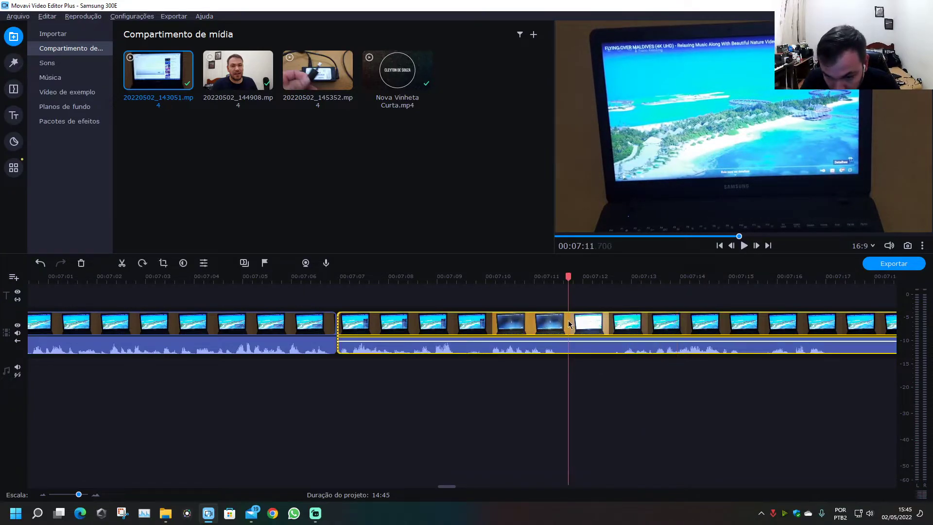
key("ctrl+b")
key("space")
key("space")
key("ctrl+b")
key("Delete")
left_click(542, 273)
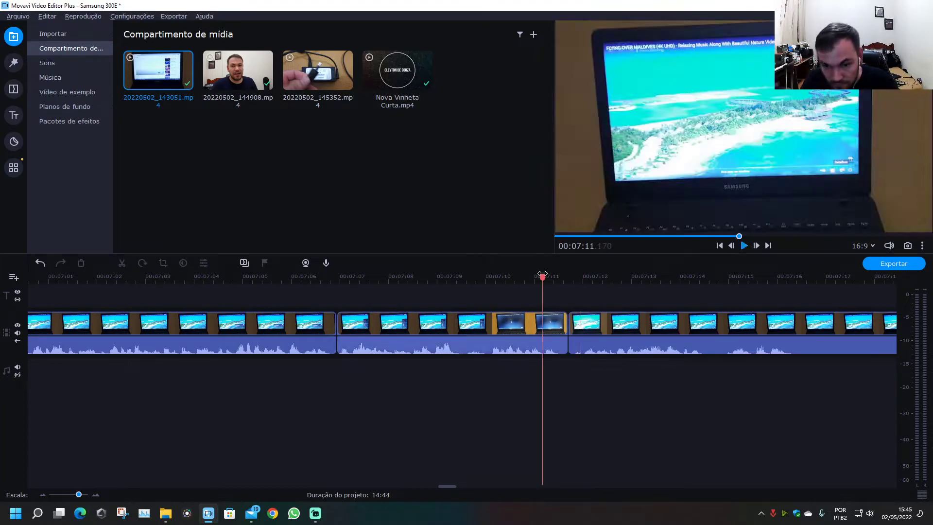
key("space")
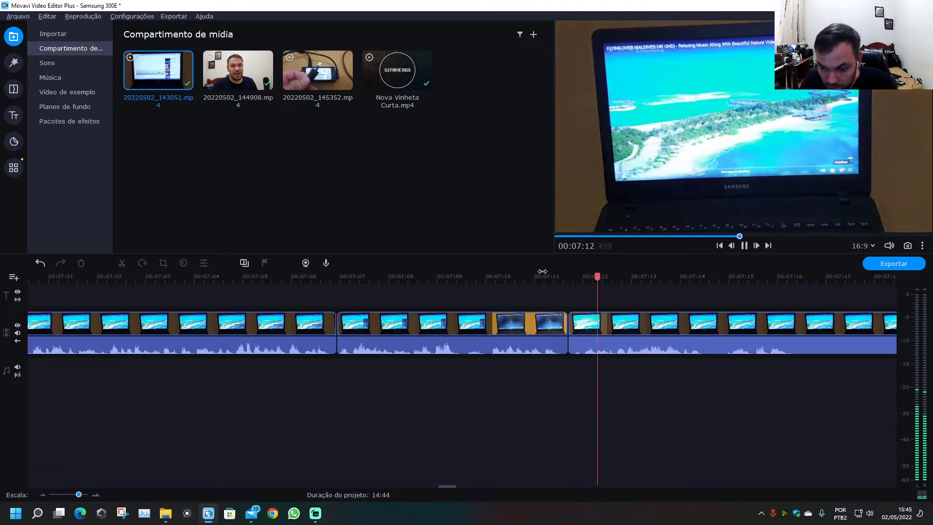
- Cut out the silent gap in the Maldives footage at about 7:16.4–7:18.5 and replay from about 7:11
scroll(442, 492, "right", 3)
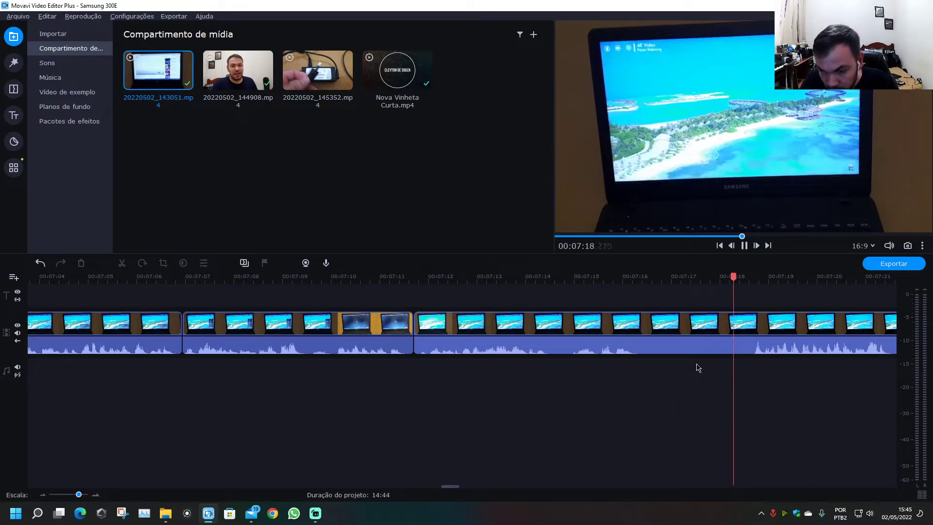
left_click(643, 342)
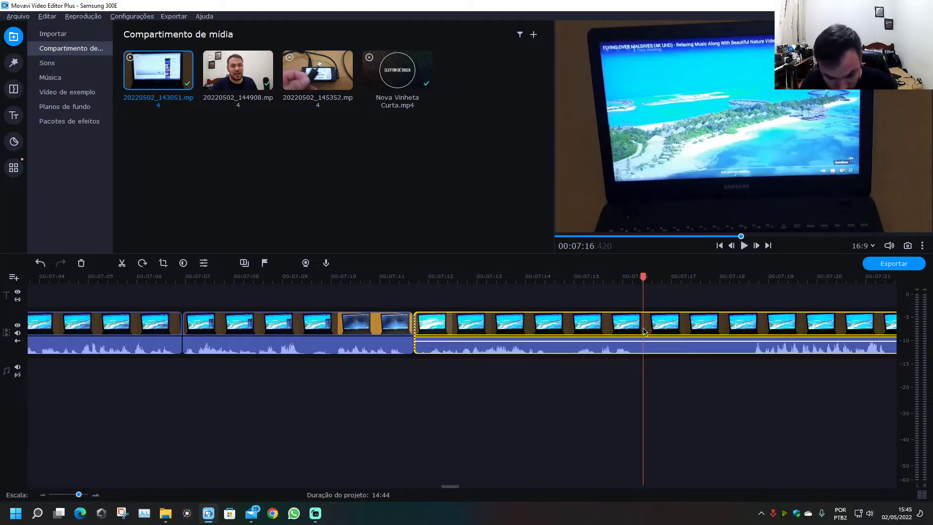
key("ctrl+b")
left_click_drag(642, 280, 745, 280)
key("ctrl+b")
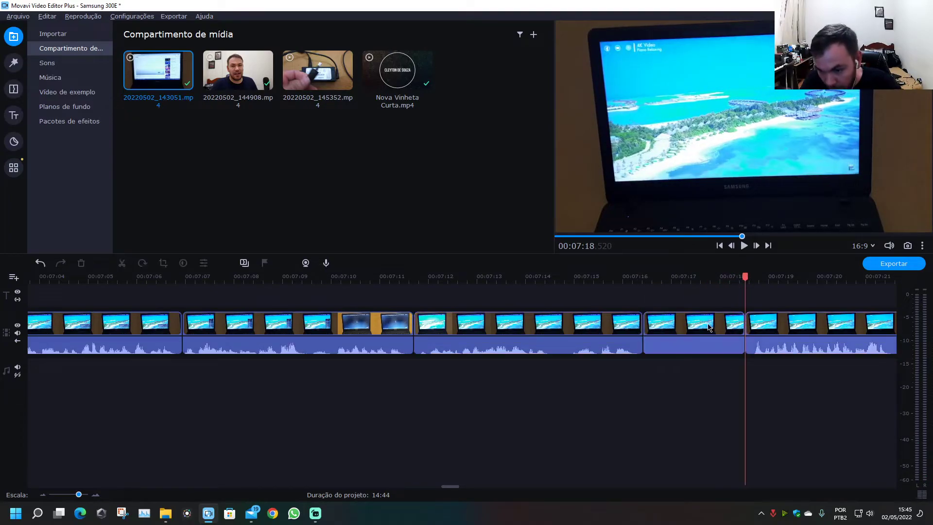
left_click(707, 327)
key("Delete")
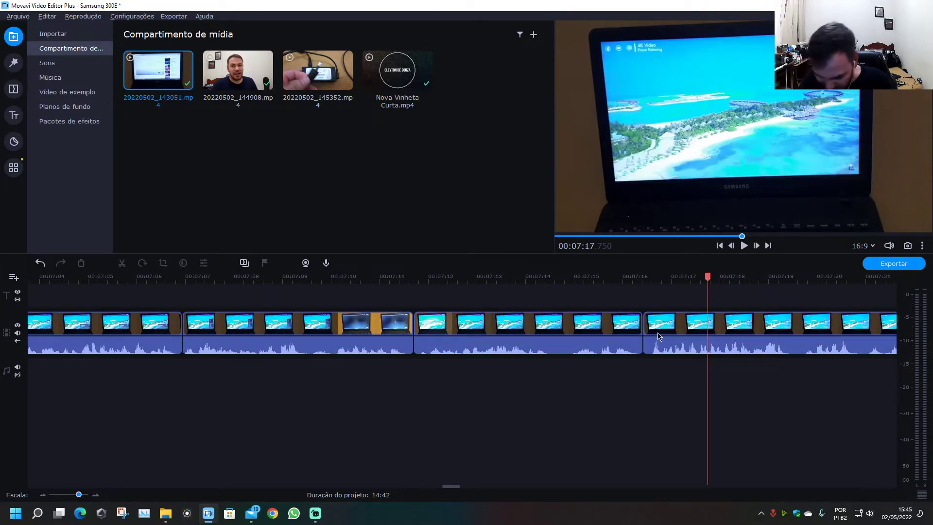
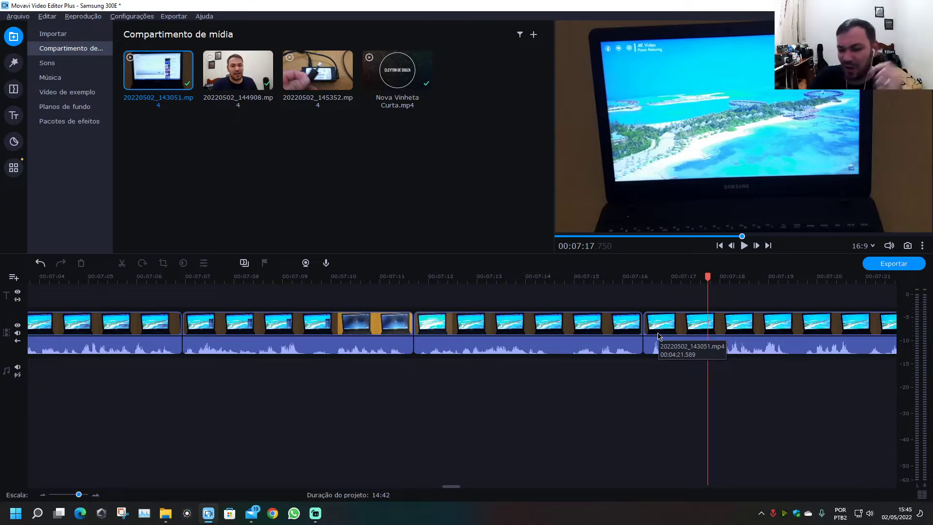
left_click(389, 279)
key("space")
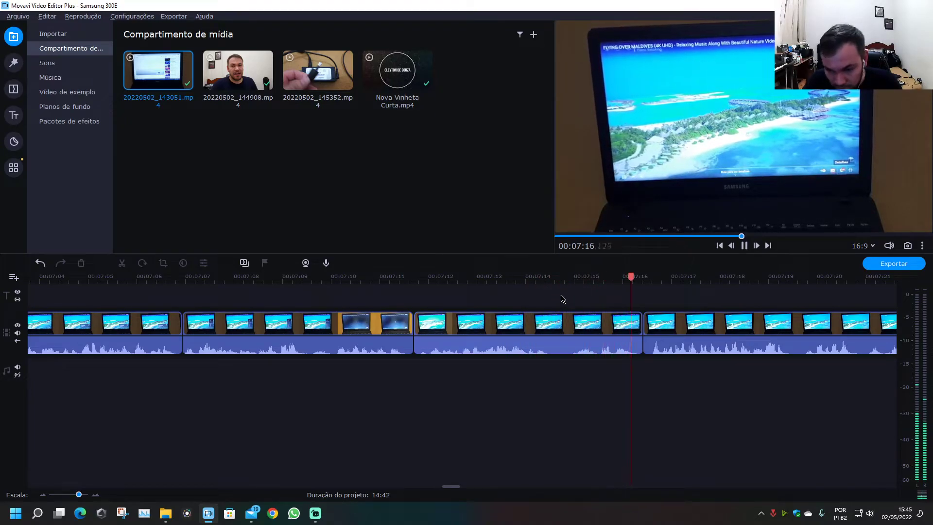
- Play on to the end of the Maldives footage, cut out the short stretch at about 7:28.5–7:28.8 and replay the join
left_click_drag(454, 490, 472, 490)
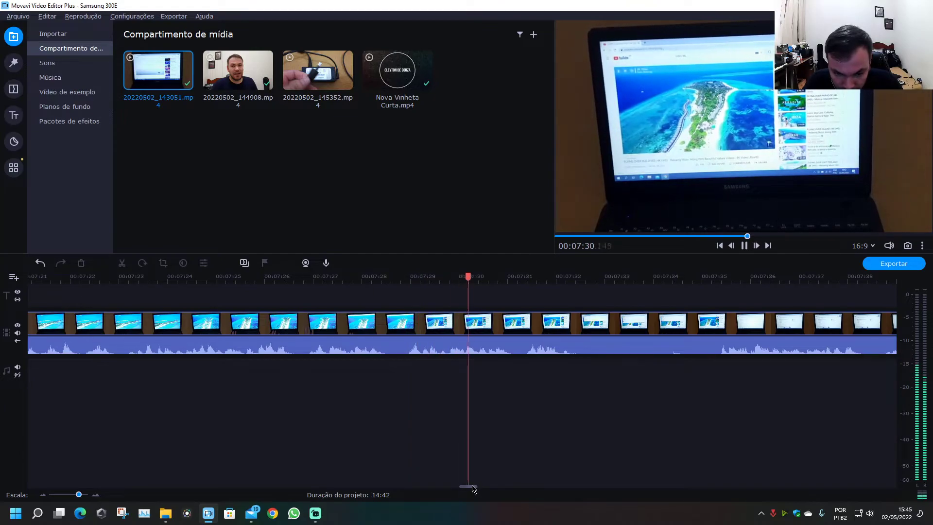
left_click(387, 347)
key("ctrl+b")
left_click(398, 276)
left_click_drag(398, 276, 400, 276)
key("ctrl+b")
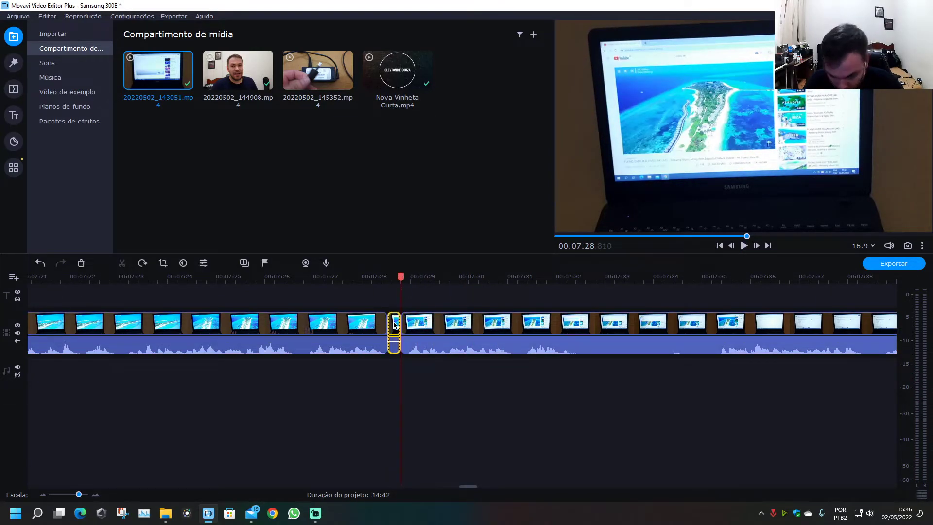
key("Delete")
left_click(378, 276)
key("space")
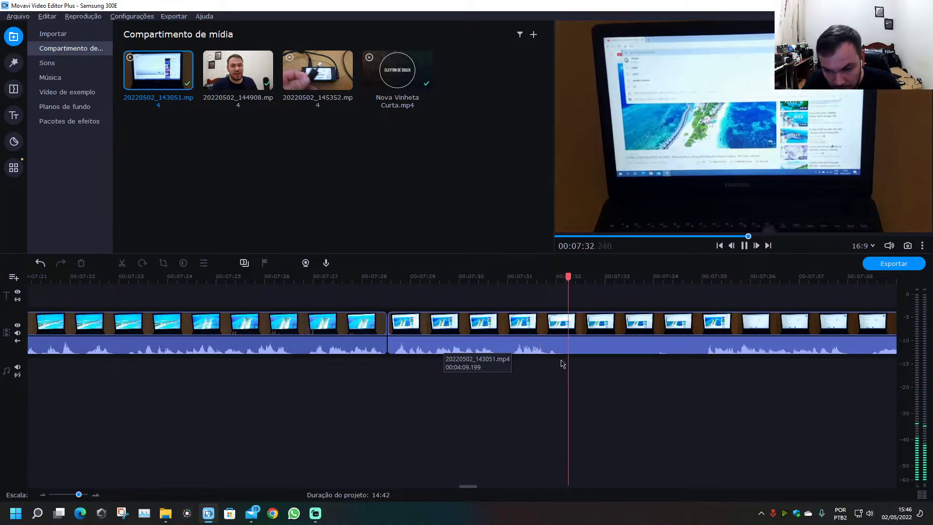
- Cut out the silent gap at about 7:32.3–7:35.0, before the web search, and replay the join
key("space")
left_click(570, 325)
key("ctrl+b")
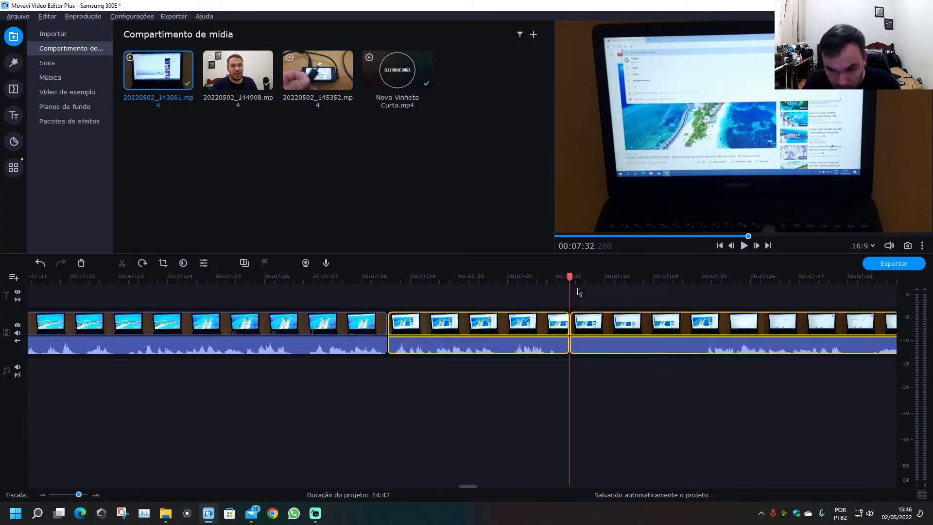
left_click(667, 396)
left_click(659, 325)
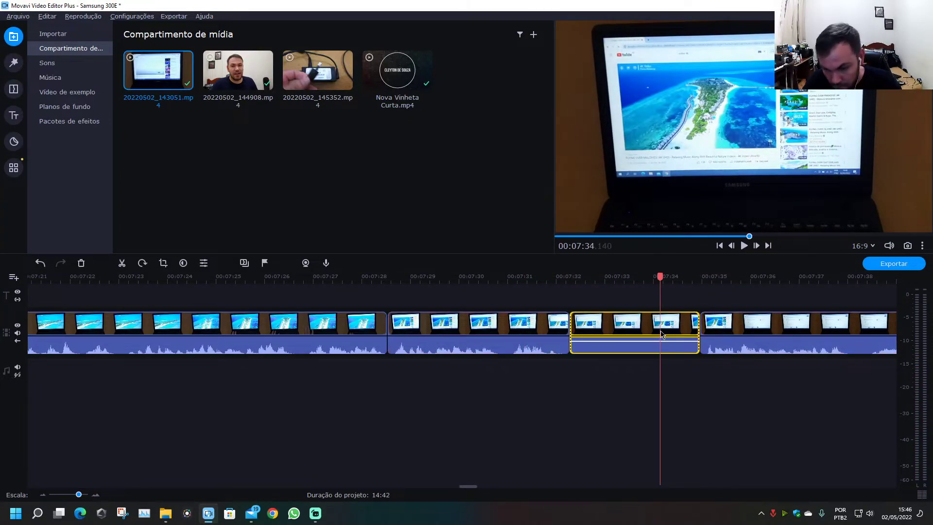
left_click(550, 290)
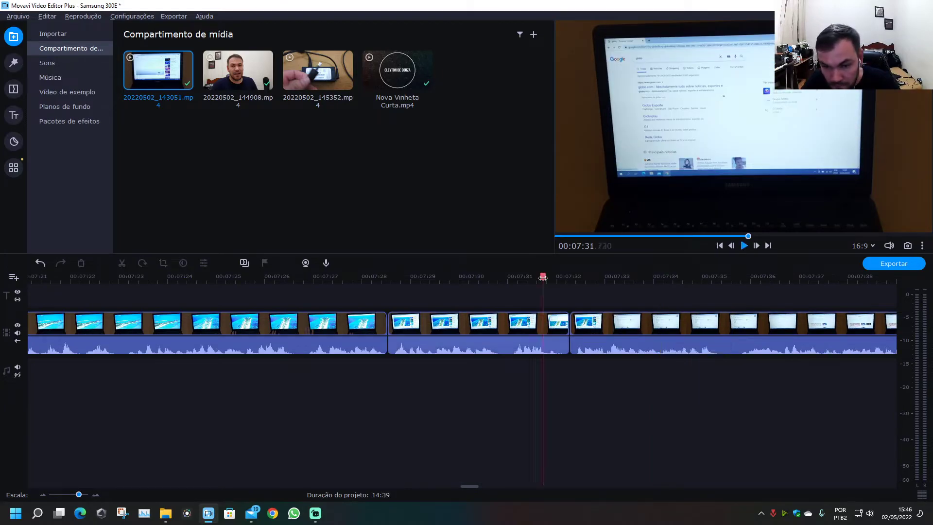
key("space")
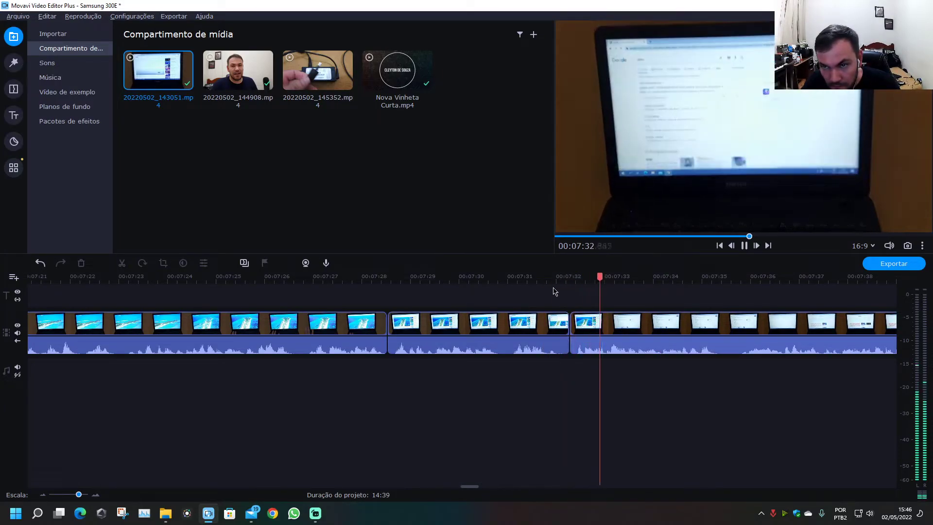
- Play through the web-browsing footage, cut out the silent gap at about 7:43.6–7:44.3 and replay the join
left_click_drag(475, 488, 490, 487)
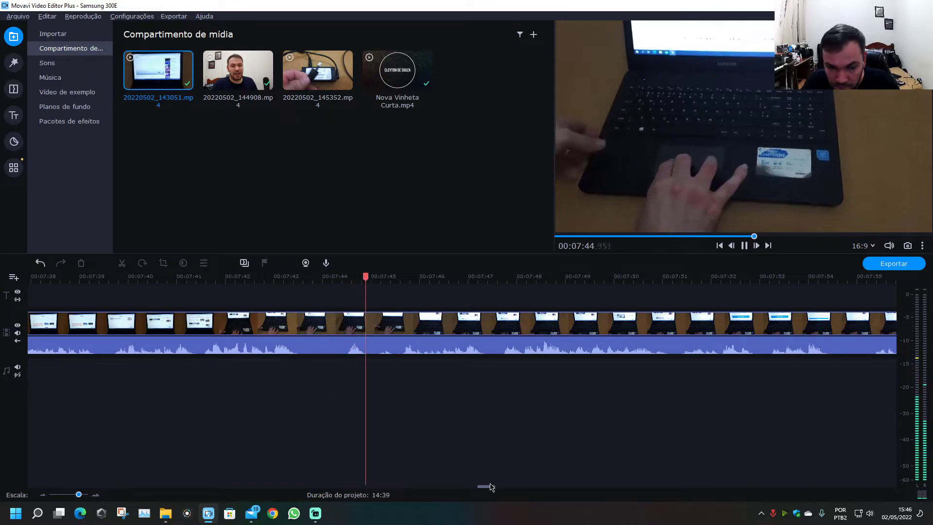
left_click(305, 324)
key("ctrl+b")
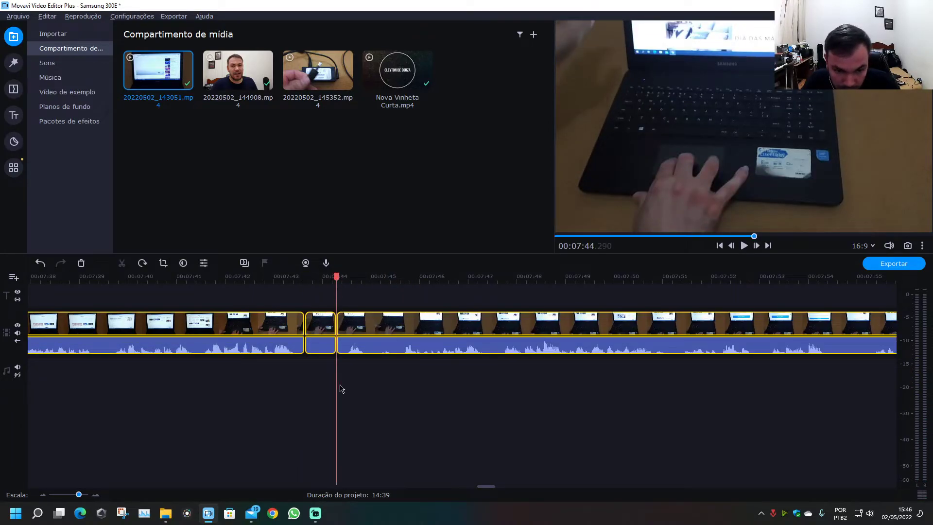
key("ctrl+b")
left_click(323, 332)
key("Delete")
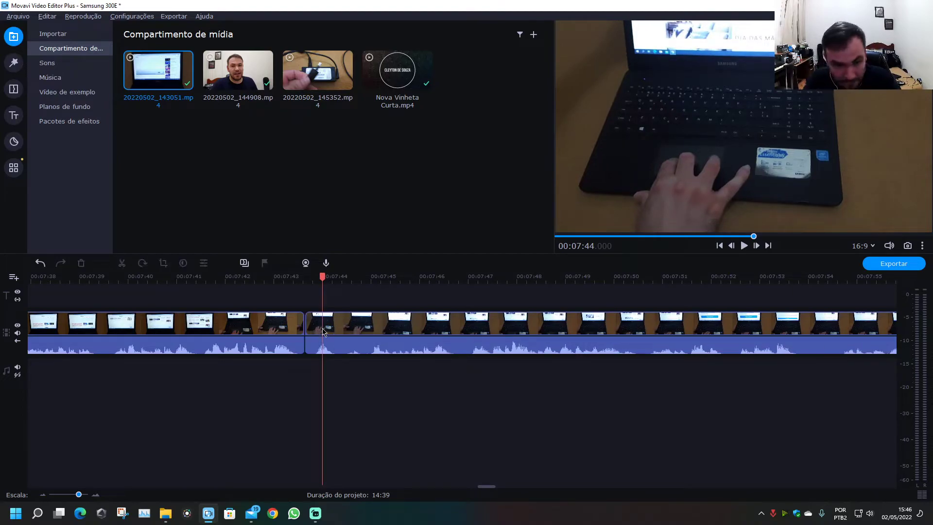
left_click(280, 273)
key("space")
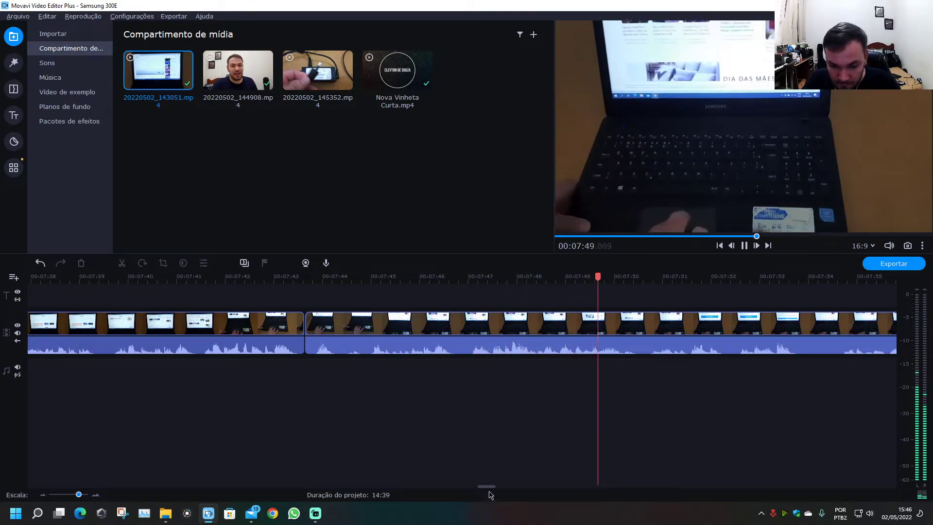
- Continue the playback, cut out the silent gap at about 7:54.0–7:54.5 of the browsing footage and replay the join
left_click_drag(488, 486, 498, 487)
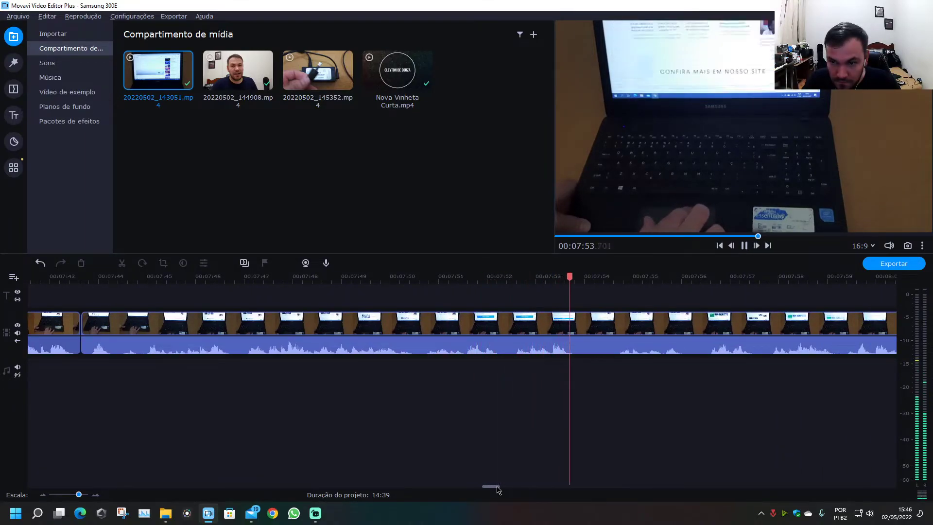
scroll(497, 486, "right", 2)
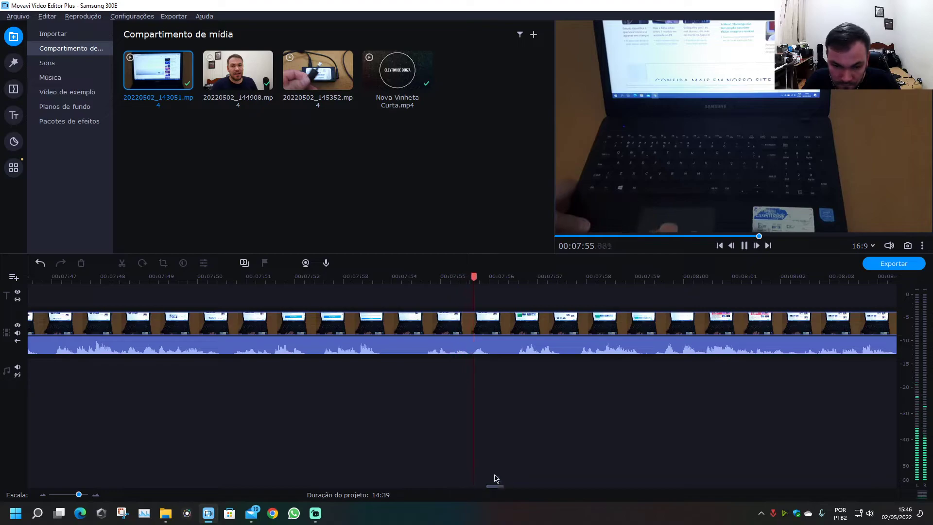
left_click(392, 325)
key("ctrl+b")
left_click_drag(392, 275, 416, 275)
key("ctrl+b")
left_click(403, 330)
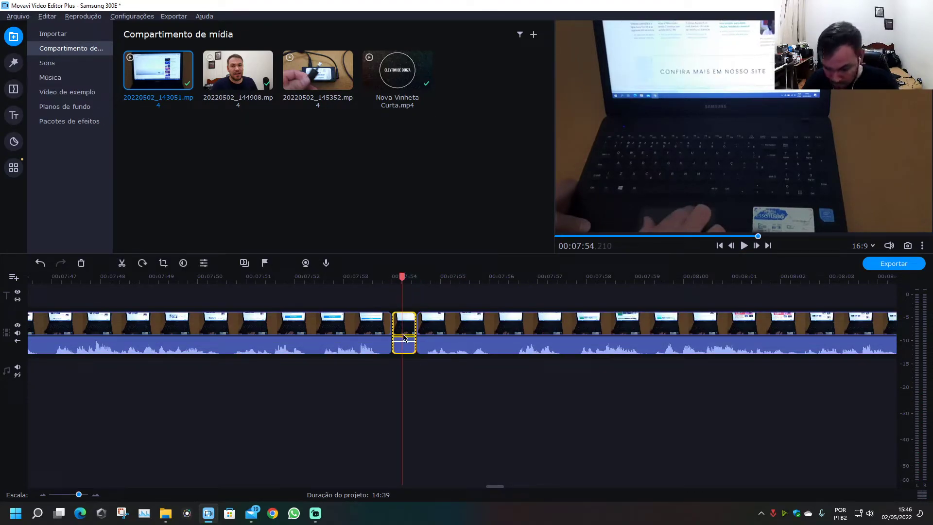
key("Delete")
left_click(368, 275)
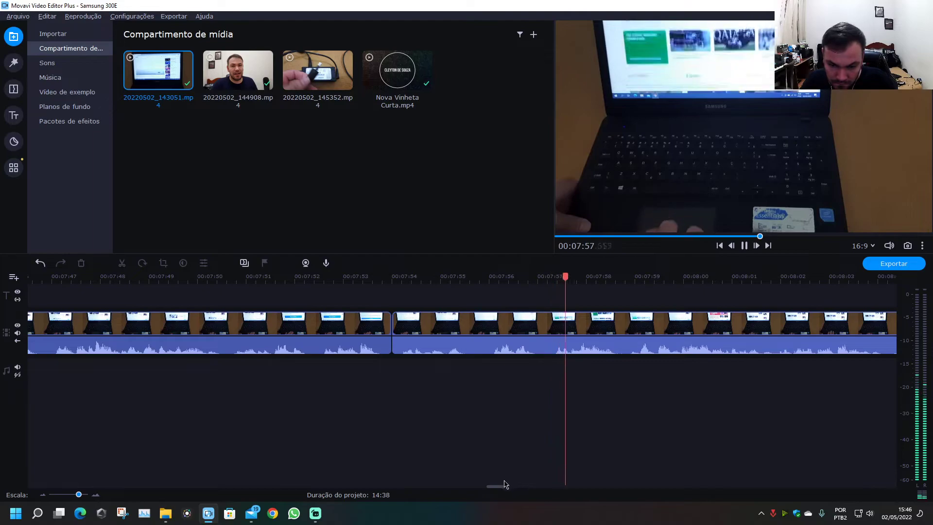
- Play on to the LibreOffice launch, cut out the loading stretch at about 8:19.7–8:28.9 and replay the join
left_click_drag(501, 487, 510, 489)
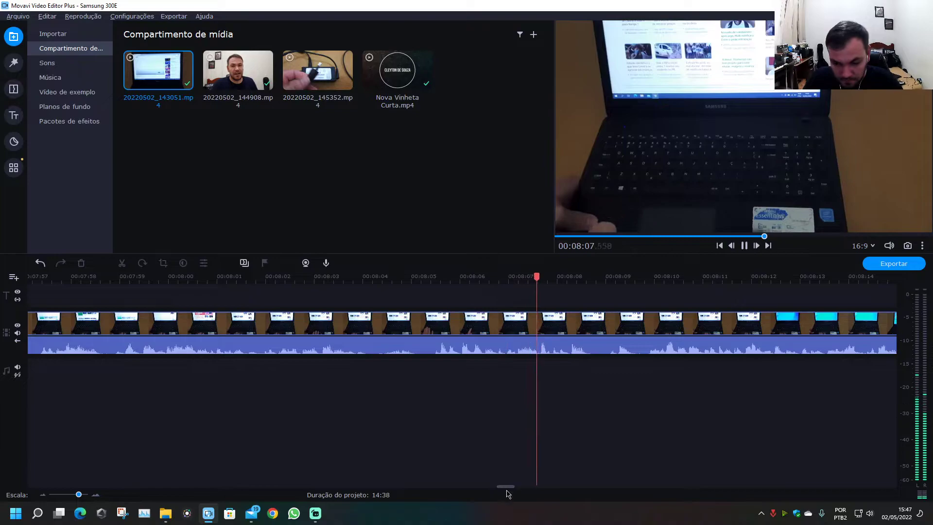
left_click_drag(506, 486, 524, 486)
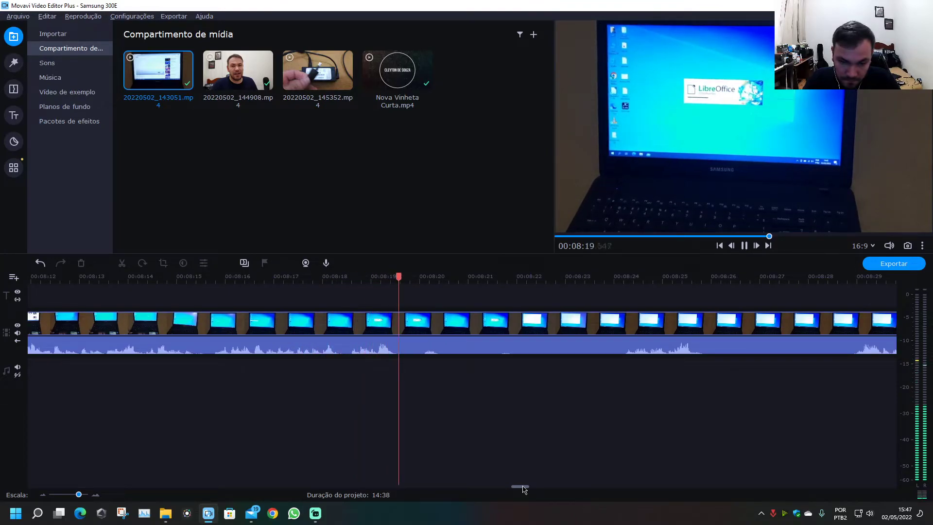
left_click(410, 330)
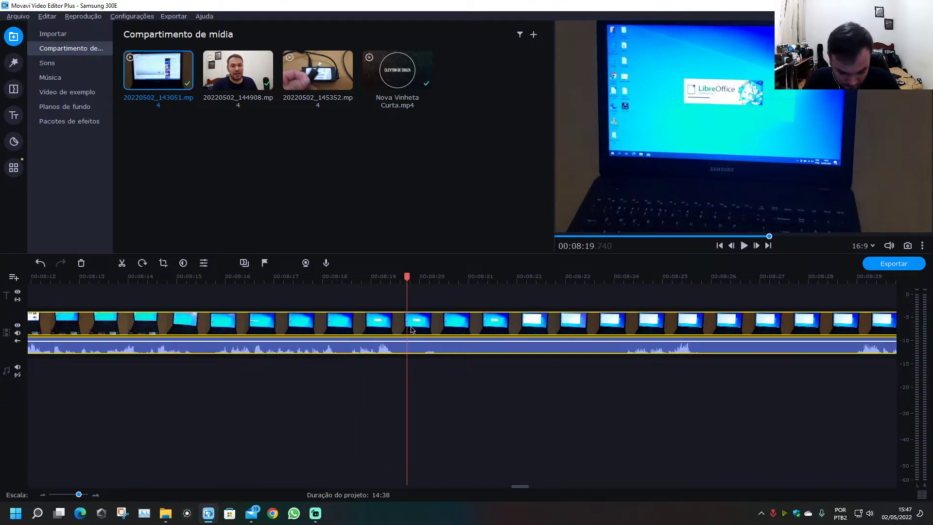
key("ctrl+b")
left_click_drag(614, 292, 618, 291)
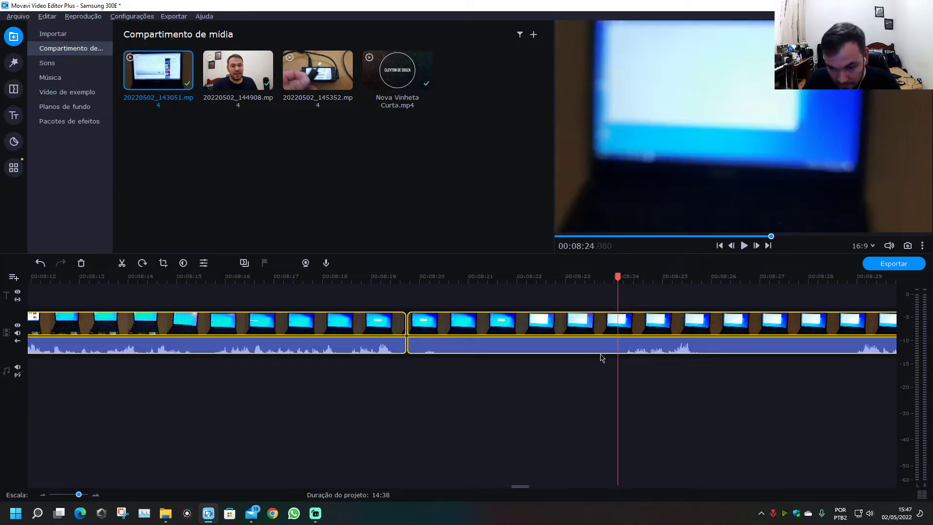
key("space")
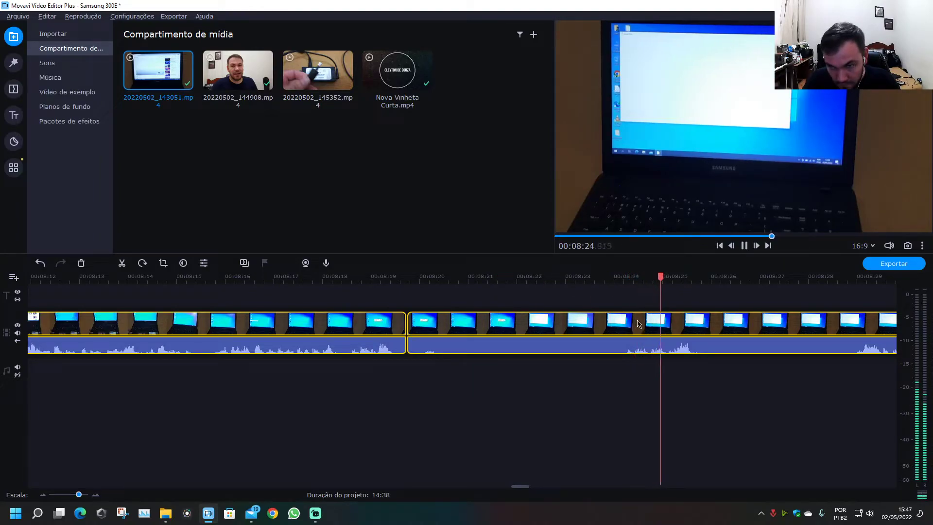
left_click(852, 334)
key("ctrl+b")
left_click(796, 333)
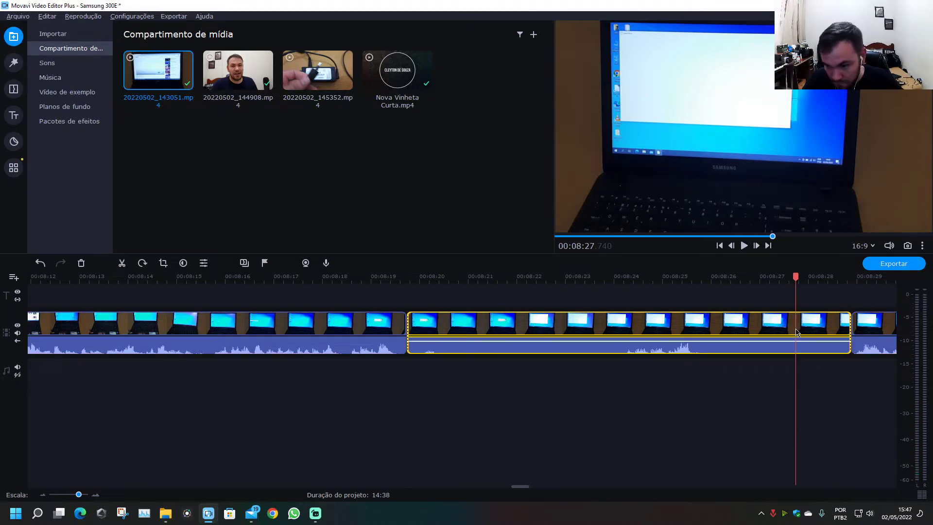
key("Delete")
left_click(377, 357)
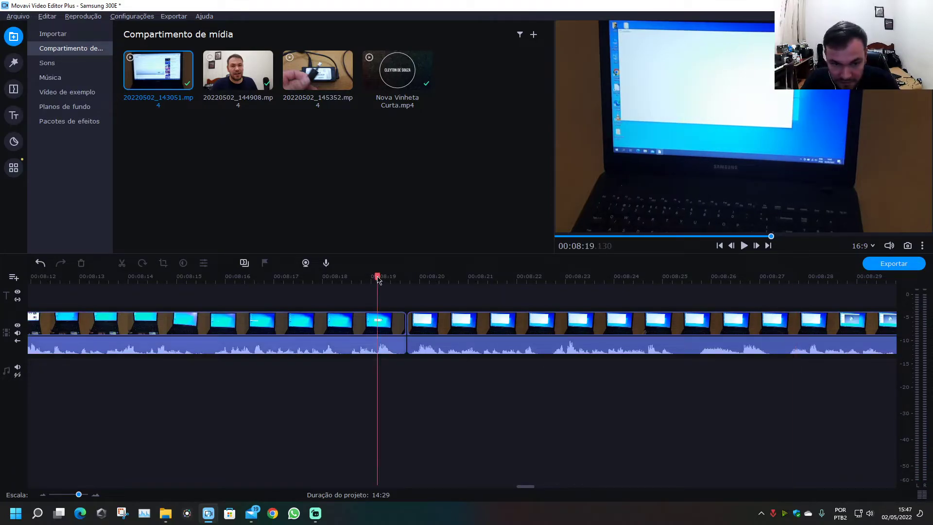
key("space")
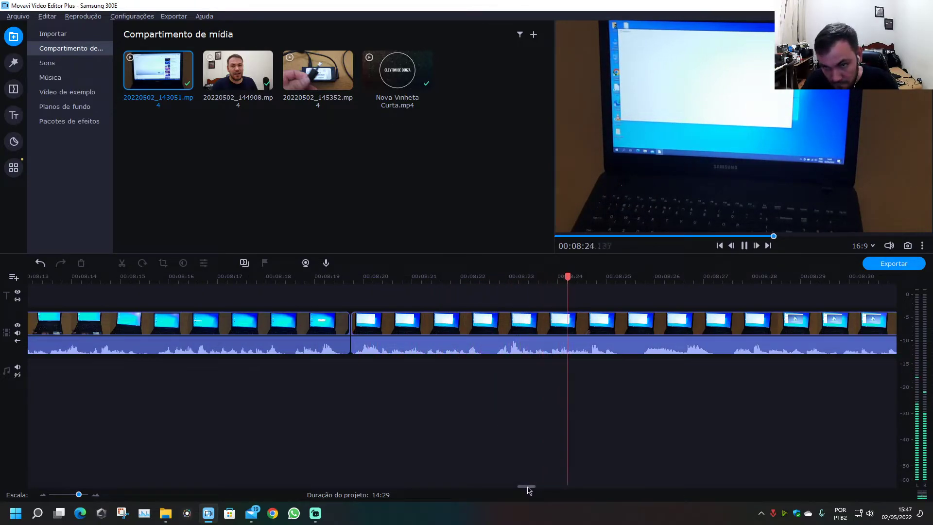
- Play through the LibreOffice footage after the cut and replay the part around 8:24
left_click_drag(528, 490, 530, 490)
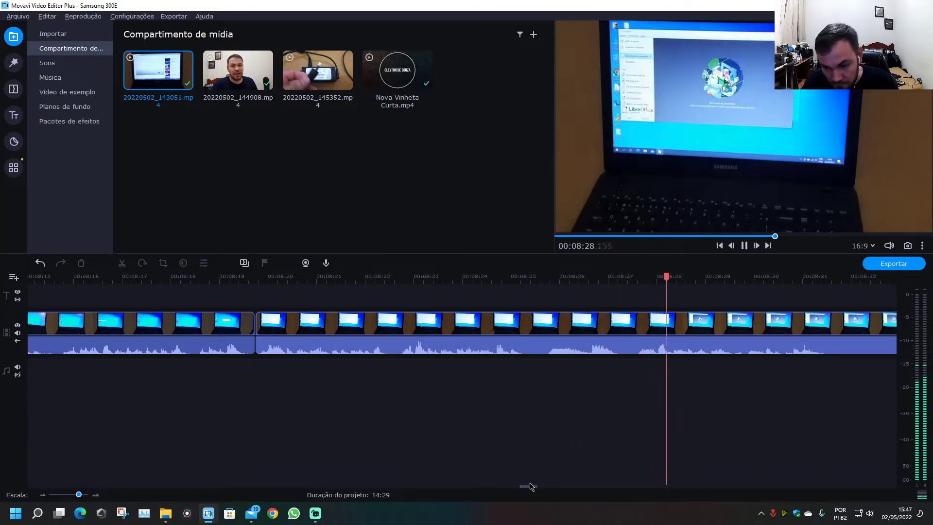
left_click(513, 342)
left_click(489, 329)
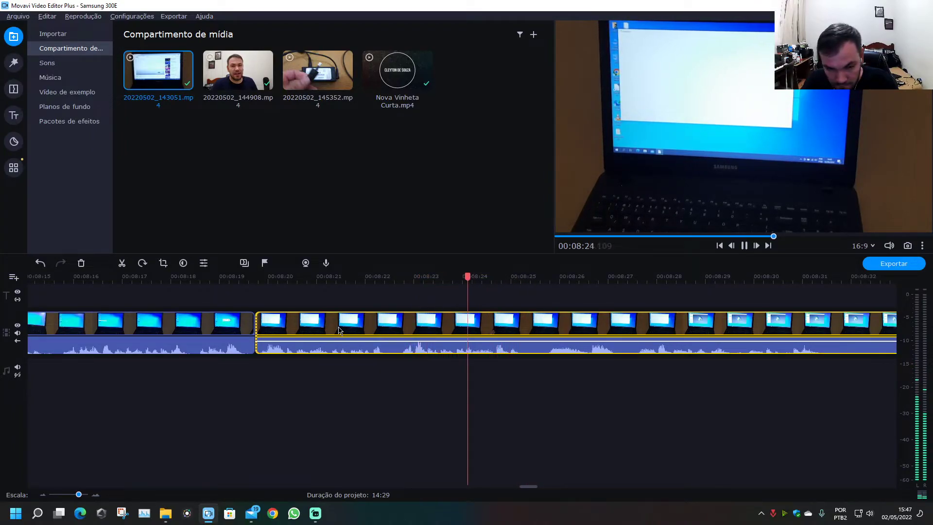
left_click(353, 330)
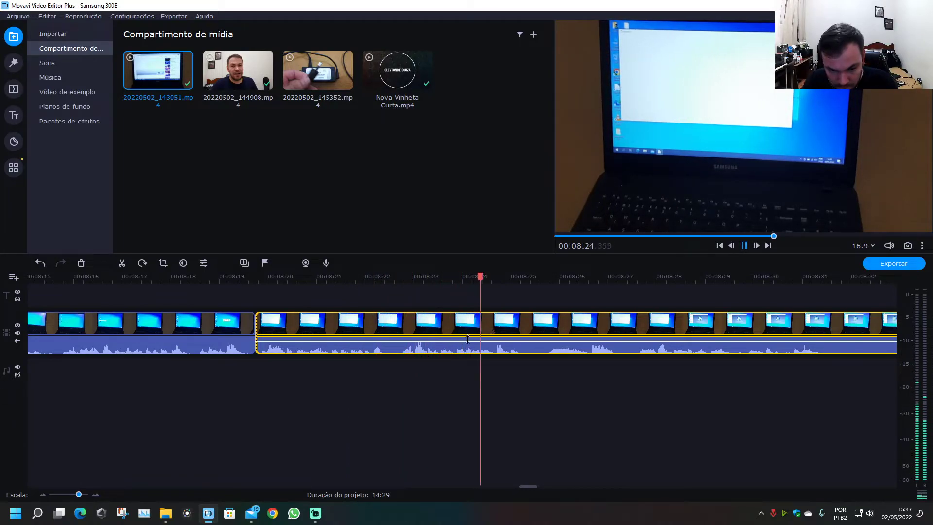
- Split the LibreOffice clip at about 8:25.5 and play the footage after the split up to about 8:28.8
key("space")
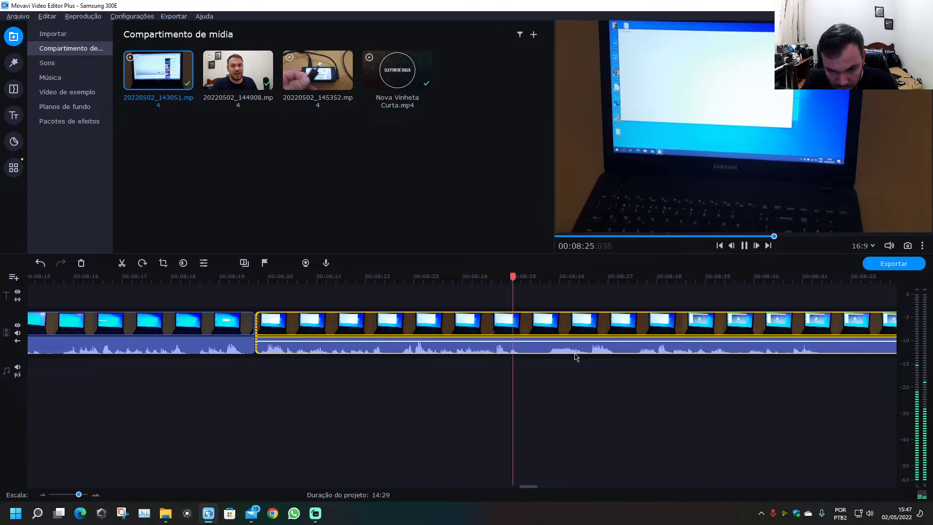
key("ctrl+b")
left_click(640, 329)
key("space")
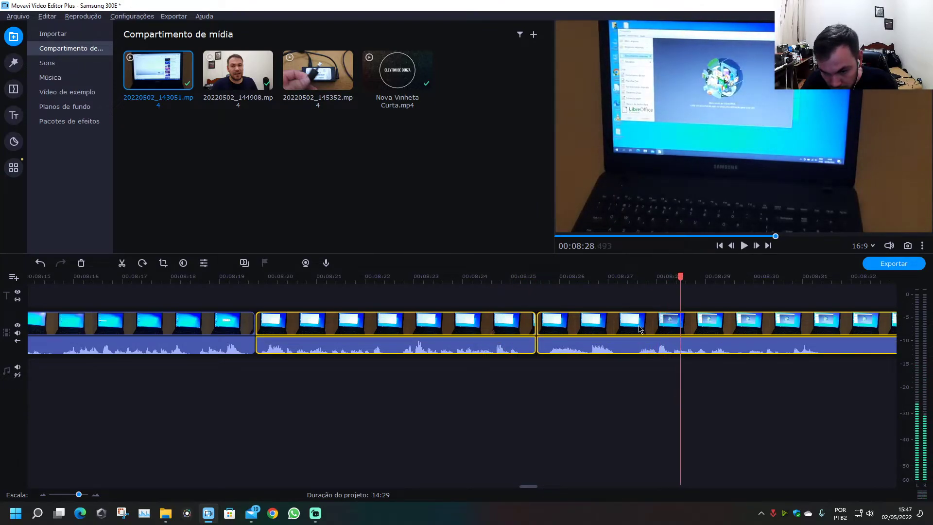
key("space")
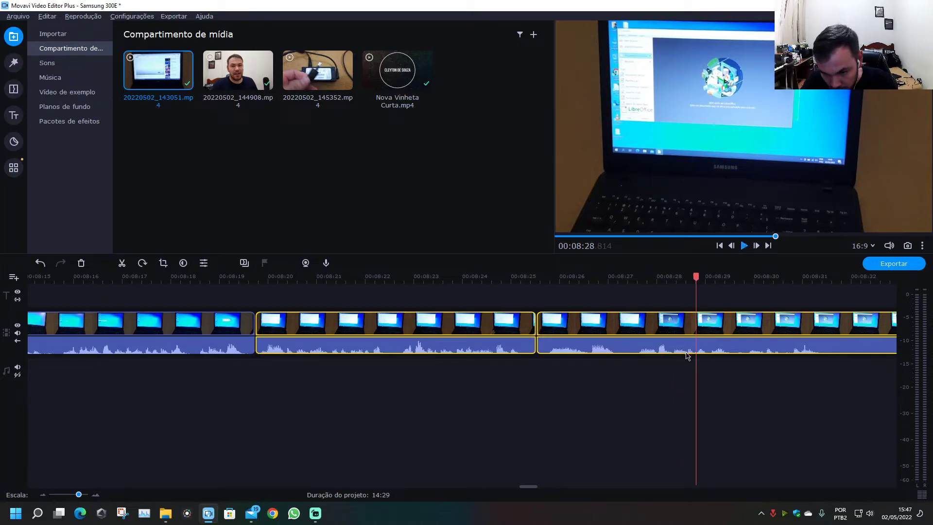
- Replay the footage on both sides of the 8:25.5 split, from the LibreOffice launch to about 8:31, to judge what can go
left_click(476, 276)
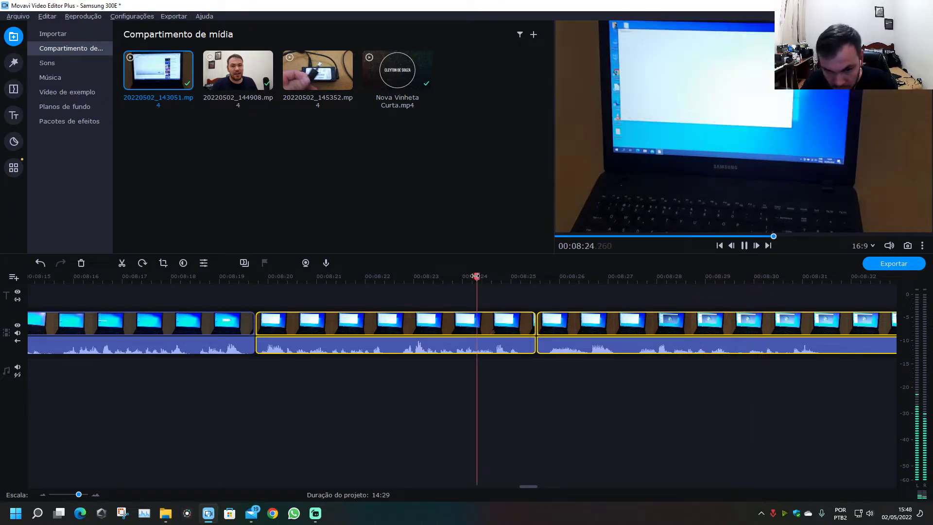
left_click(371, 292)
left_click(334, 277)
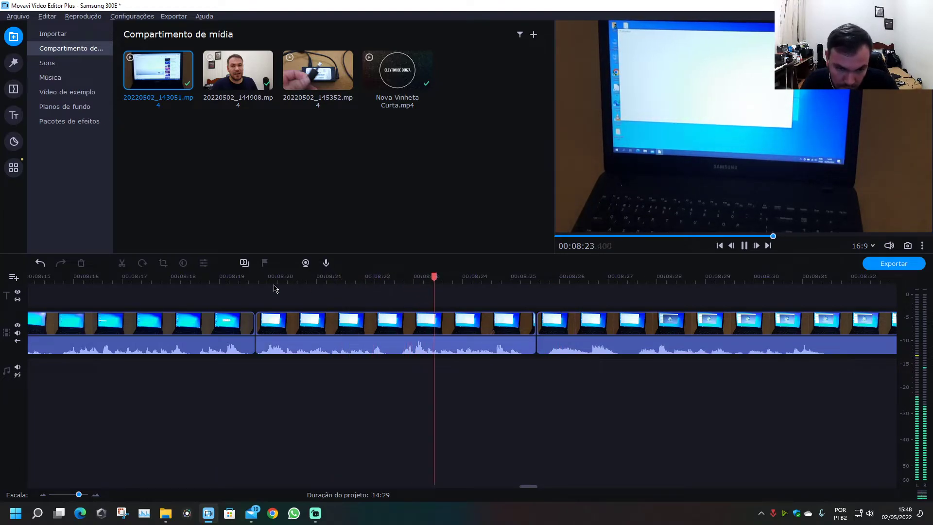
left_click(244, 277)
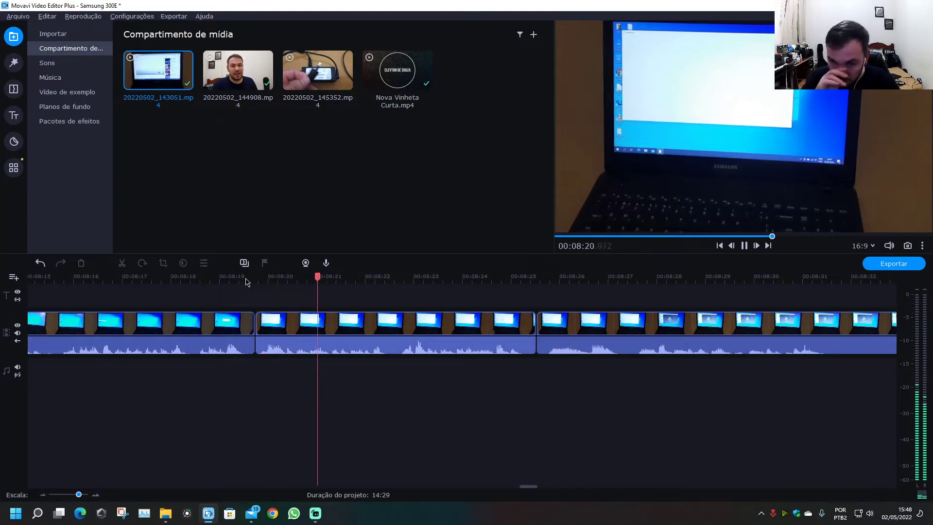
left_click(212, 279)
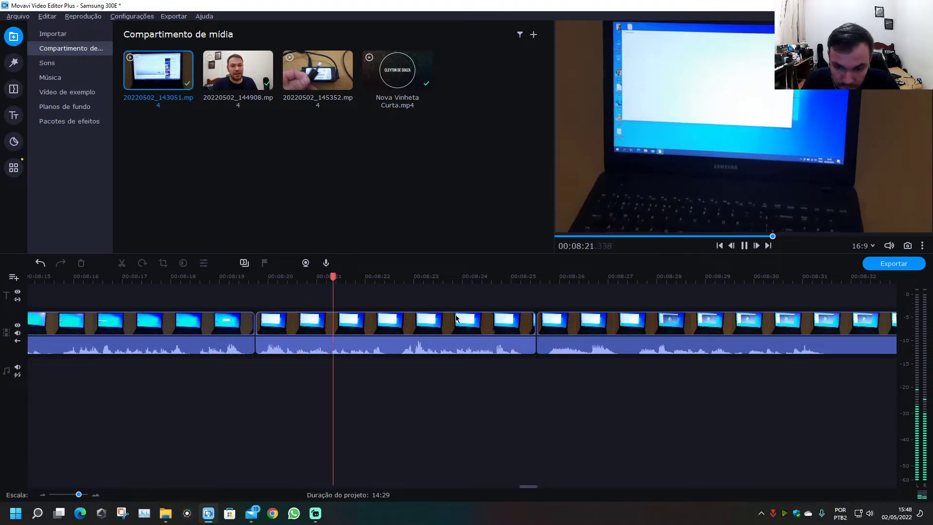
left_click(591, 324)
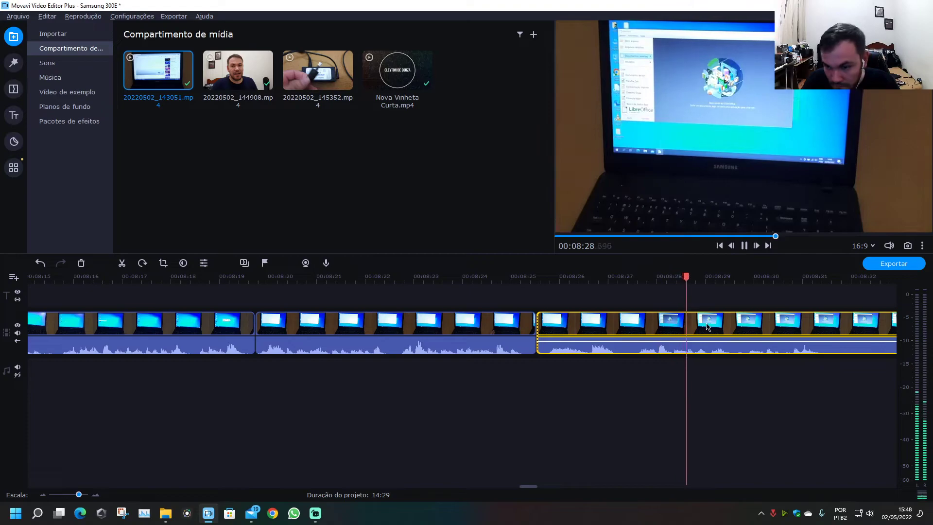
left_click(732, 326)
left_click(815, 323)
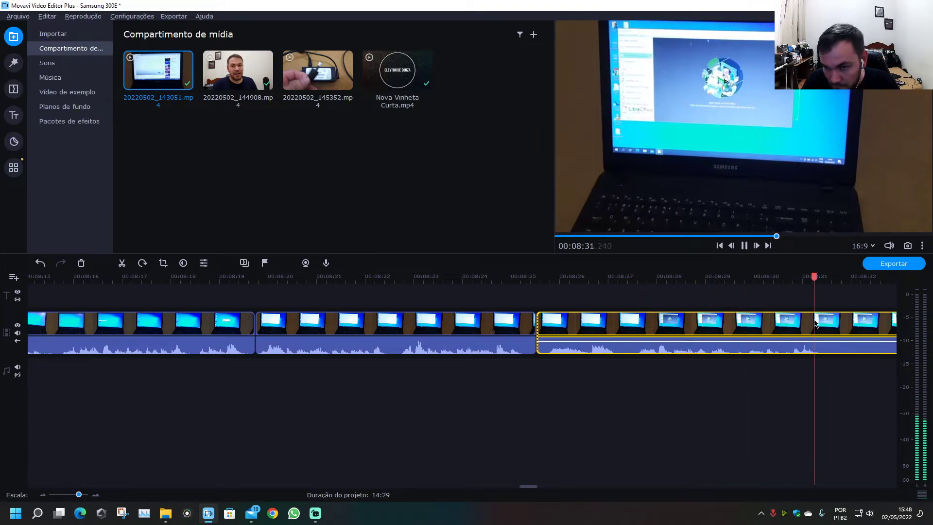
- Try deleting the LibreOffice piece at about 8:19.7–8:25.5, replay the join and undo the deletion
left_click(467, 458)
left_click(405, 326)
key("Delete")
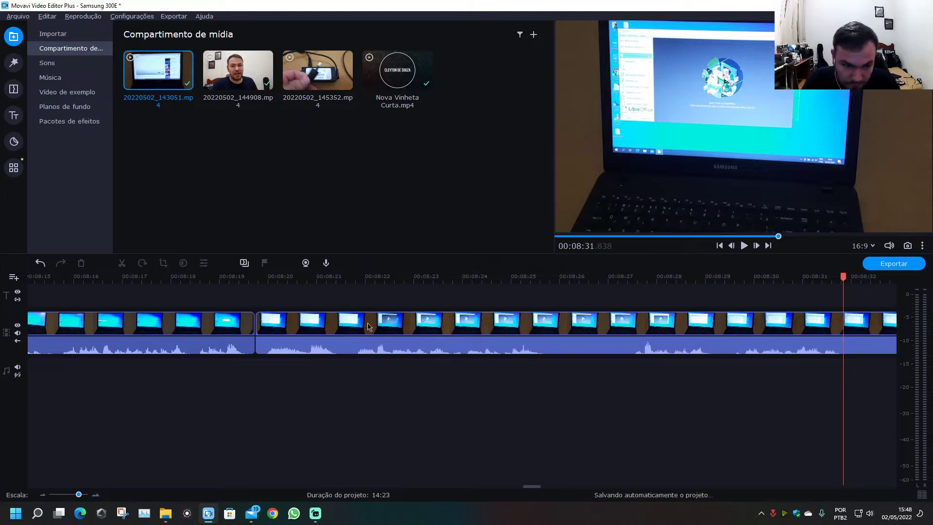
left_click(197, 276)
key("space")
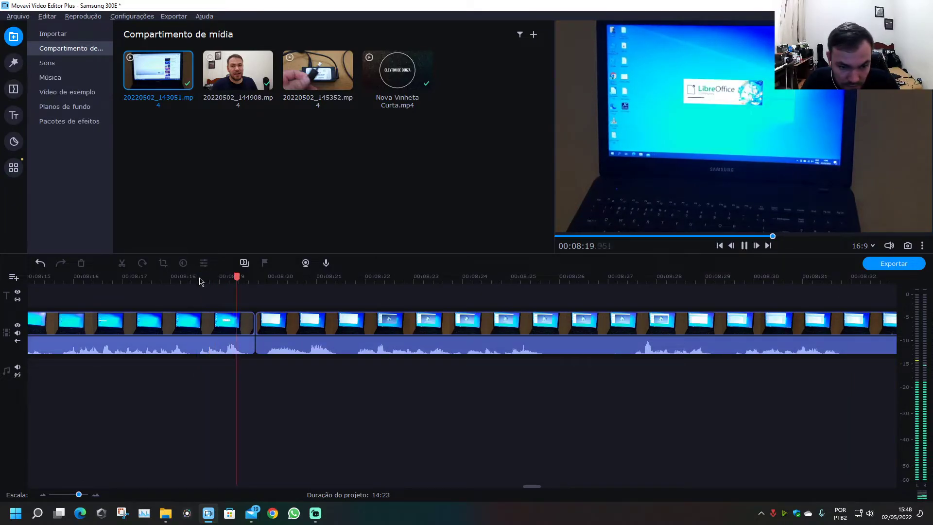
key("ctrl+z")
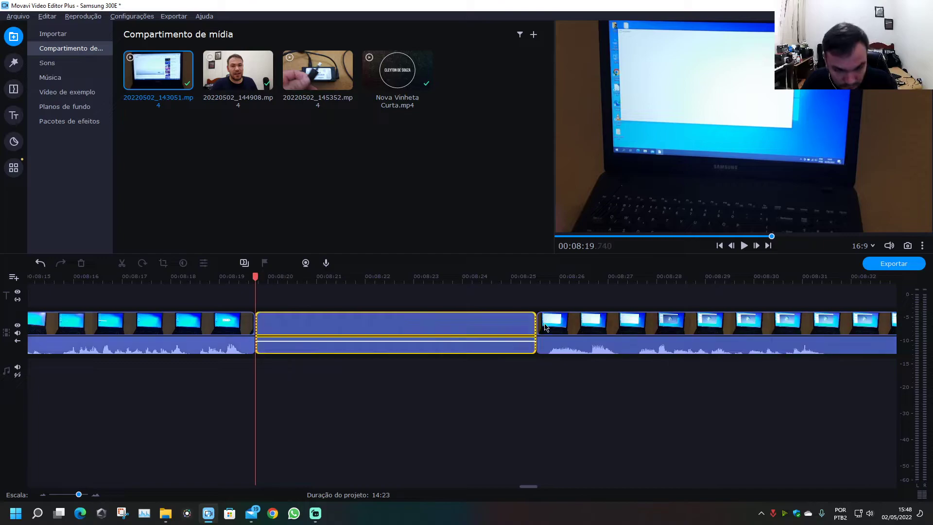
- Replay the lead-in to the LibreOffice piece and delete the piece at about 8:19.7–8:25.5
key("space")
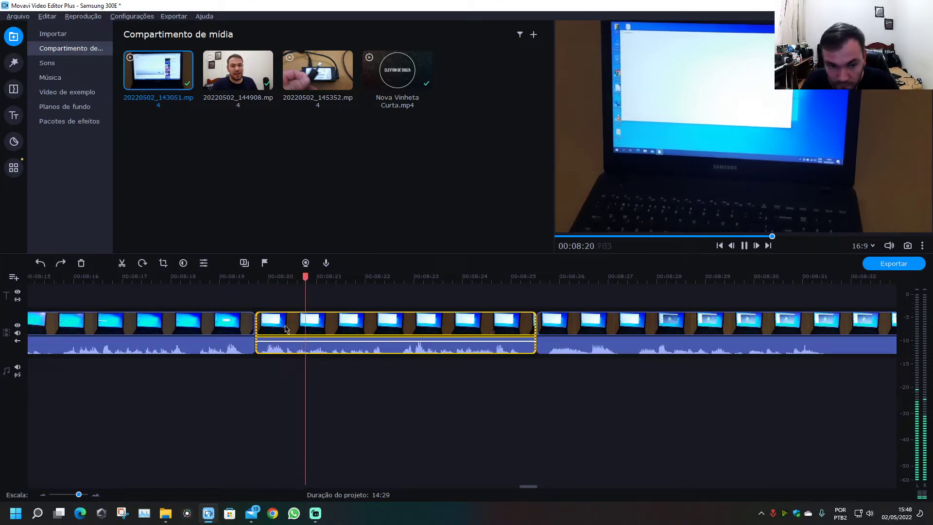
left_click(104, 276)
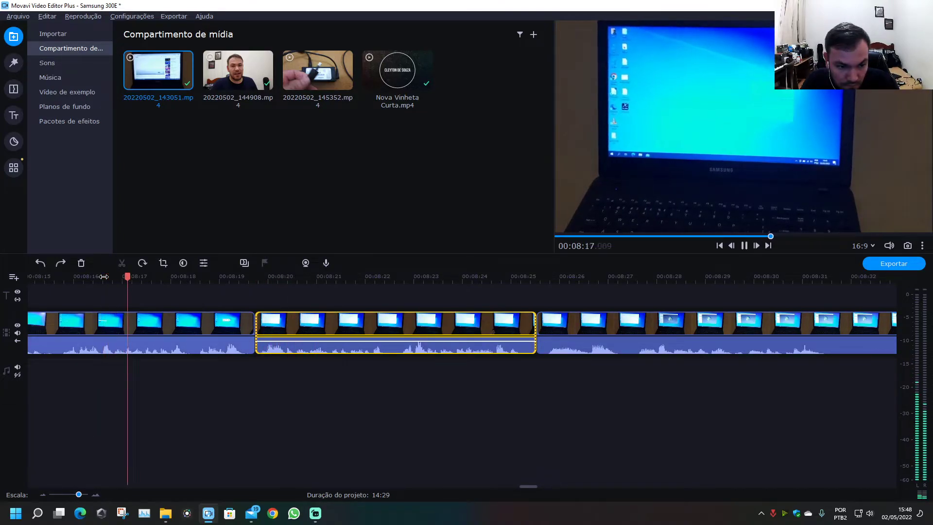
key("space")
left_click(362, 326)
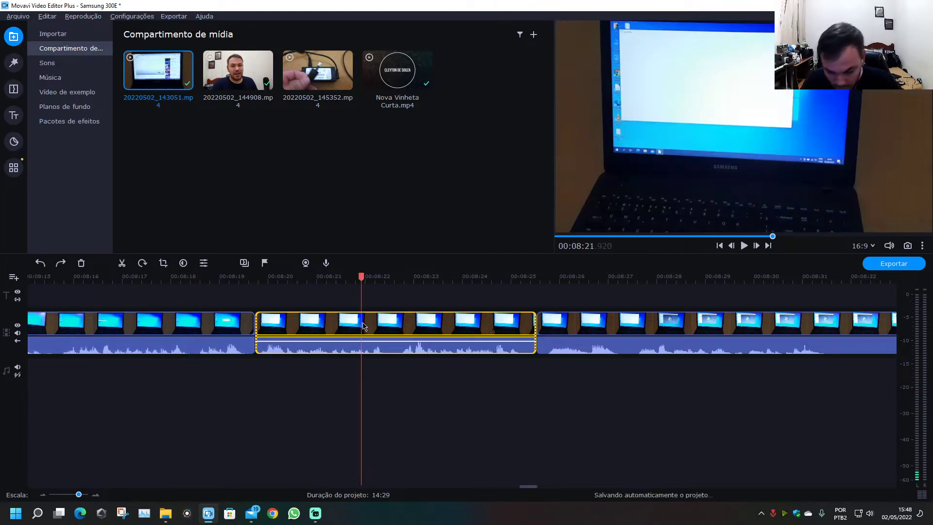
key("Delete")
- Split the LibreOffice footage at about 8:27.4, delete the piece back to the 8:19.7 join and replay the join
left_click(460, 340)
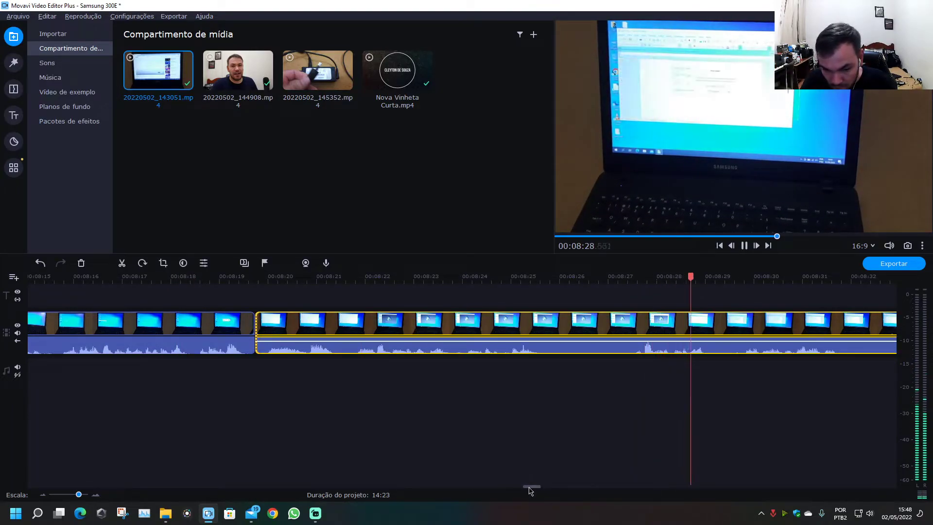
left_click_drag(530, 486, 540, 489)
left_click(217, 324)
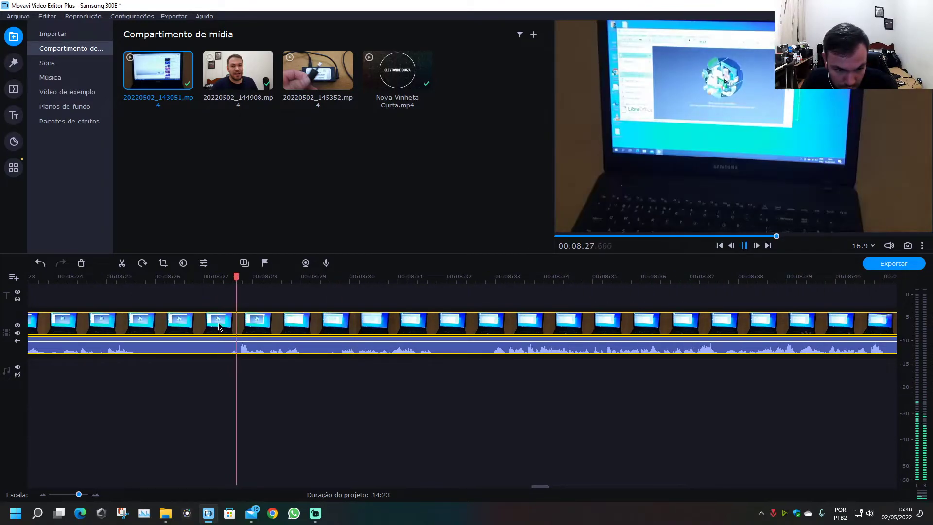
key("ctrl+b")
left_click(199, 326)
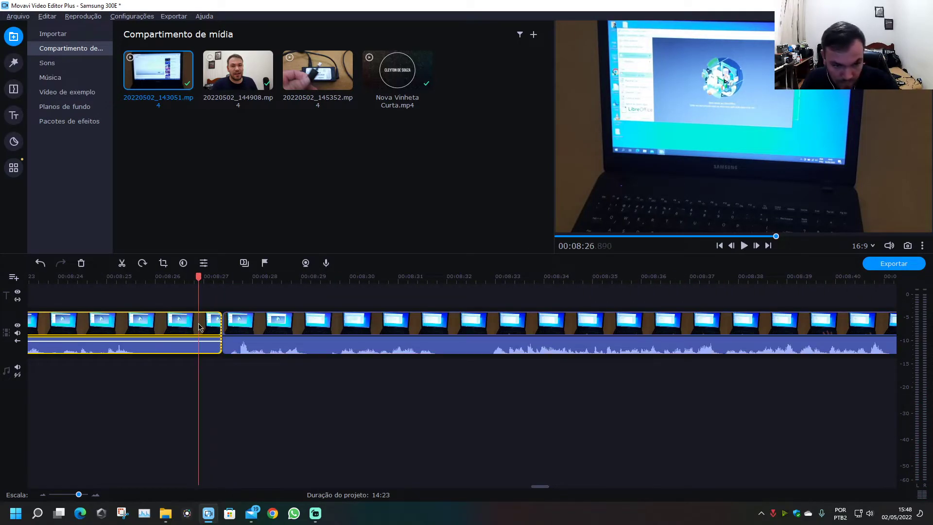
key("Delete")
left_click_drag(539, 489, 539, 491)
left_click(186, 286)
key("space")
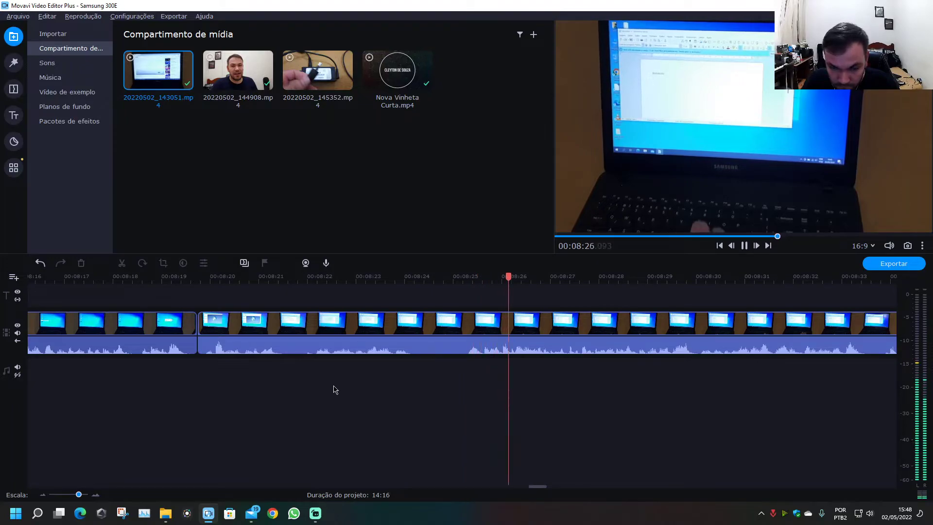
- Cut out the silent gap at about 8:24.3–8:25.0 before the typing demonstration and replay the join
left_click(420, 326)
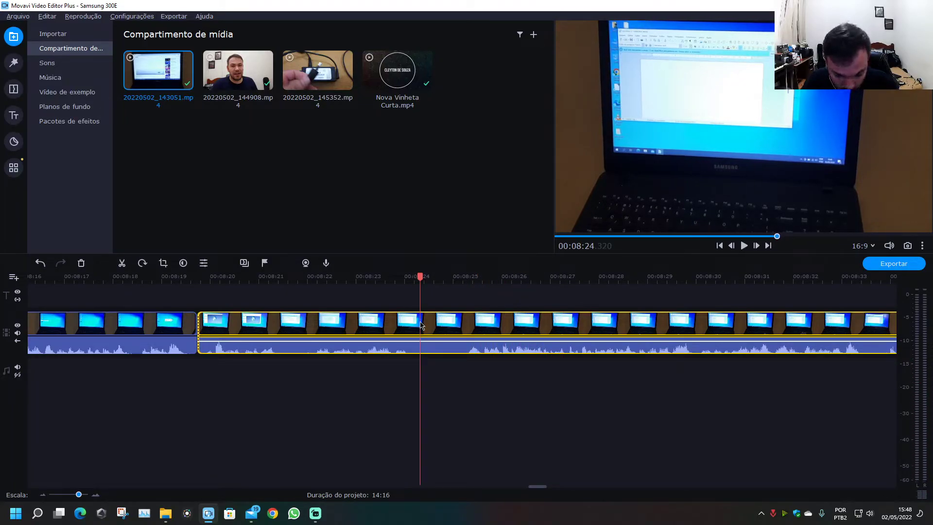
key("ctrl+b")
left_click(434, 325)
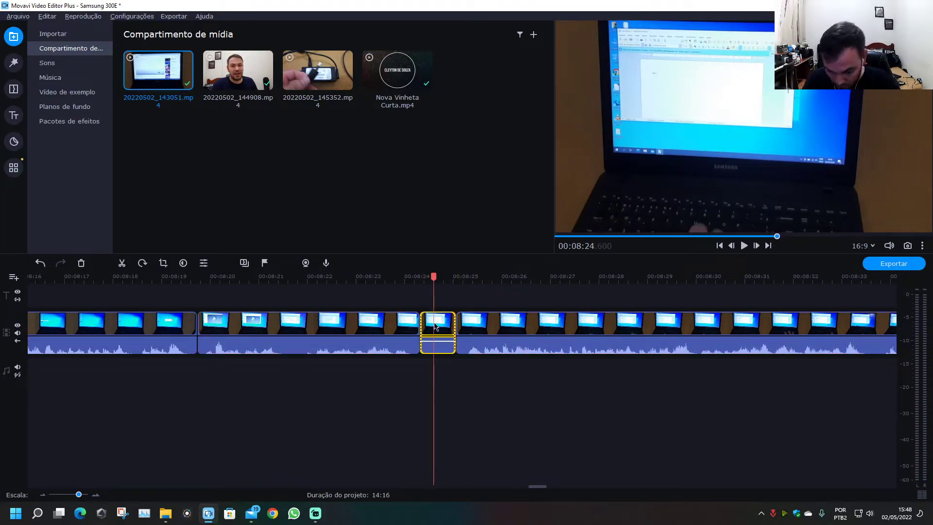
key("Delete")
left_click(400, 277)
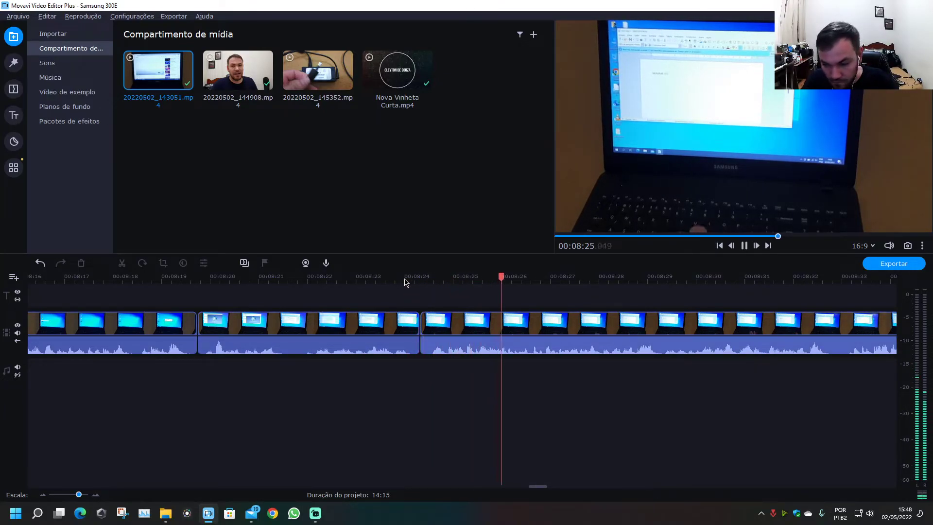
- Play through the typing footage, cut out the stretch starting at about 8:44.5 and replay the join
left_click_drag(537, 487, 549, 493)
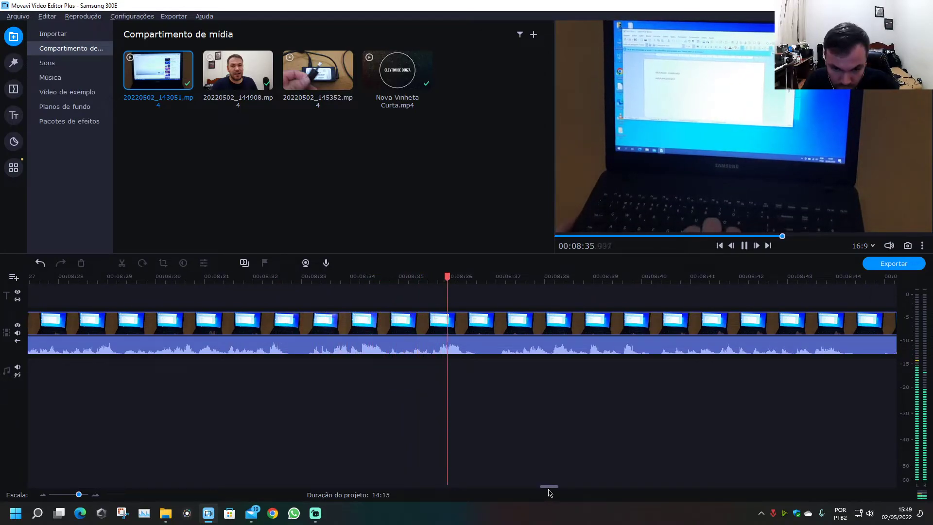
left_click_drag(549, 493, 558, 493)
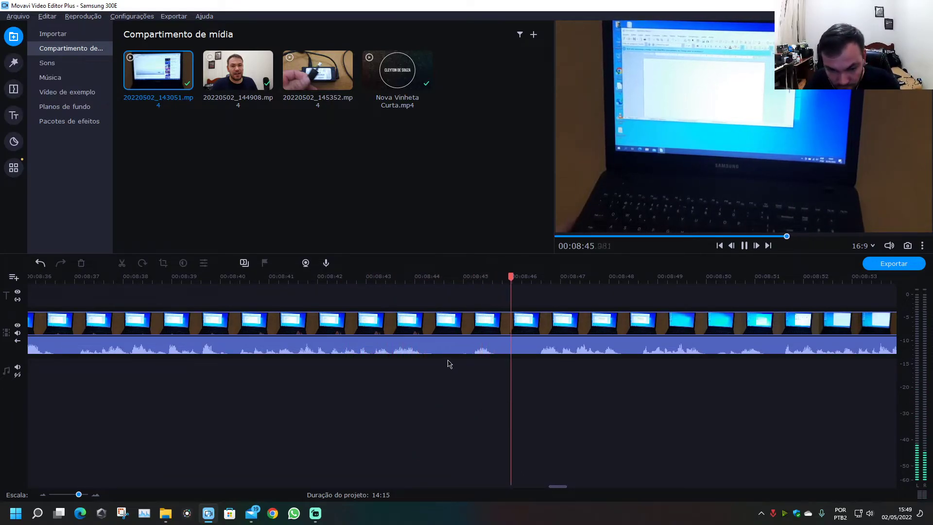
left_click(438, 330)
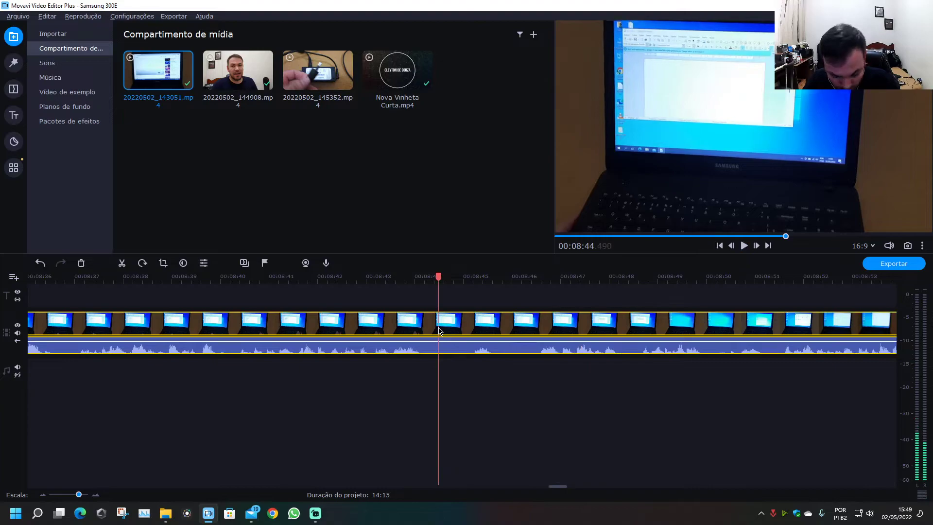
key("ctrl+b")
key("ctrl+b")
left_click(485, 416)
left_click(483, 323)
key("Delete")
left_click(411, 280)
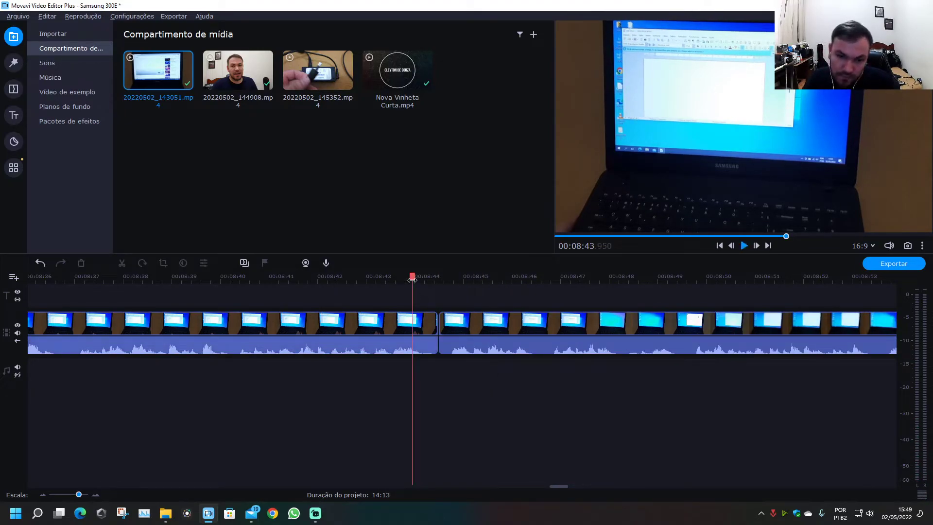
key("space")
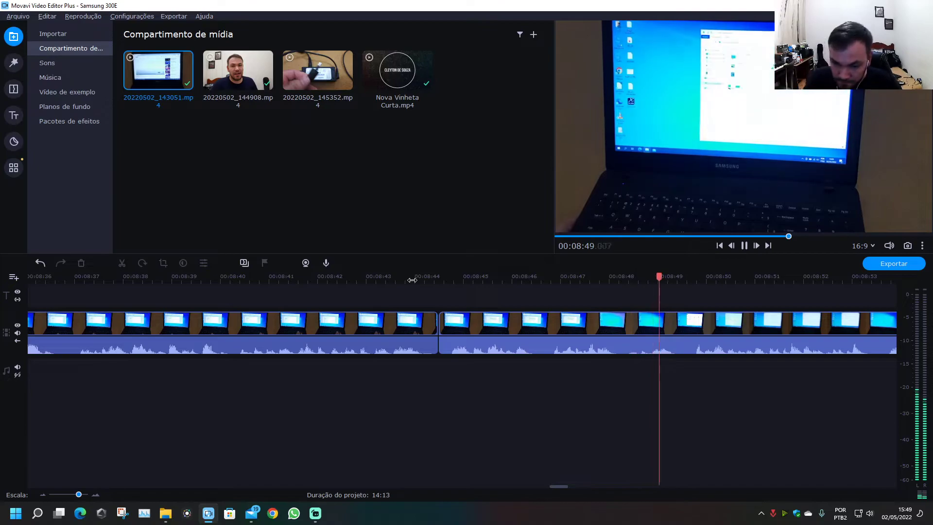
- Play on through the desktop footage, cut out the stretch at about 9:05.8–9:06.4 and replay the join
scroll(597, 425, "down", 3)
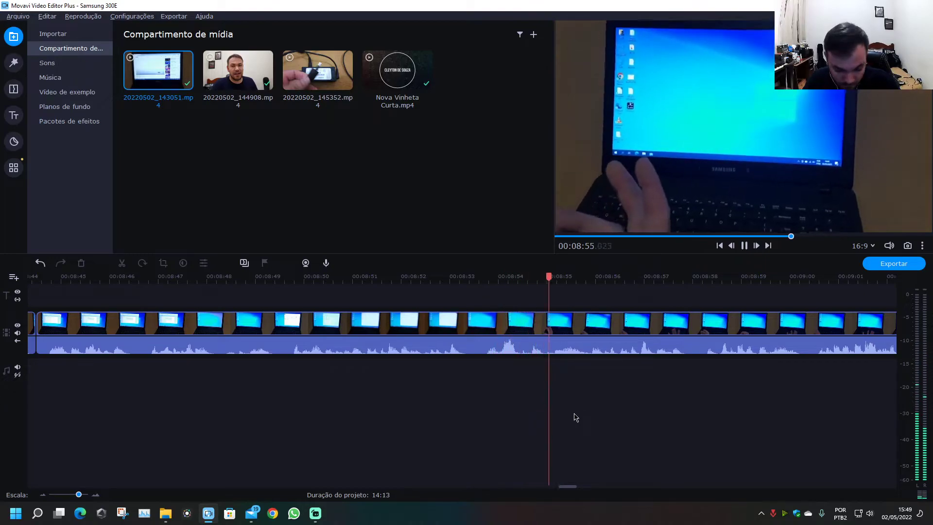
left_click_drag(570, 489, 588, 489)
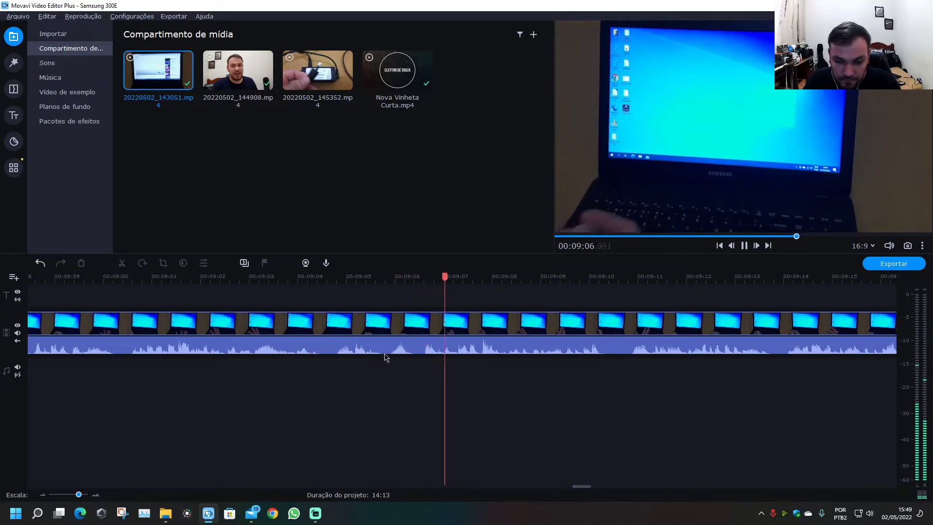
left_click(384, 336)
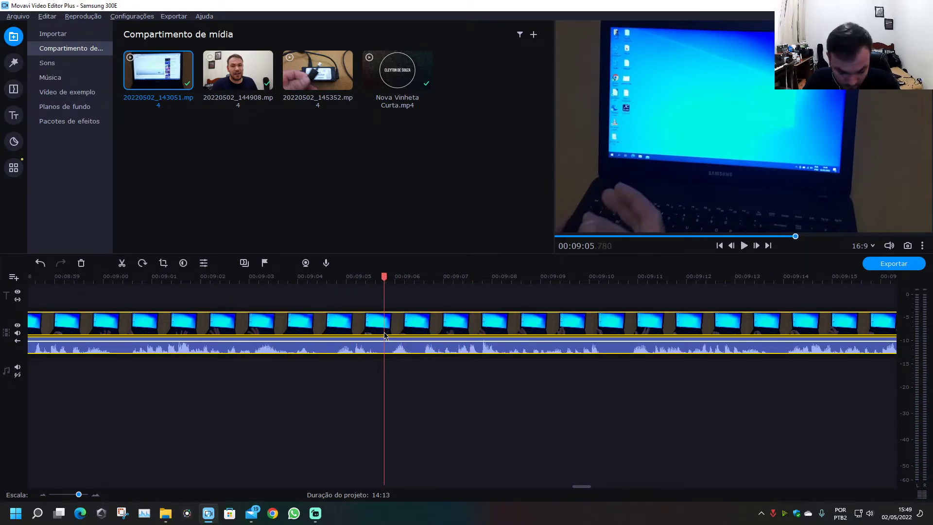
key("ctrl+b")
left_click(406, 279)
key("ctrl+b")
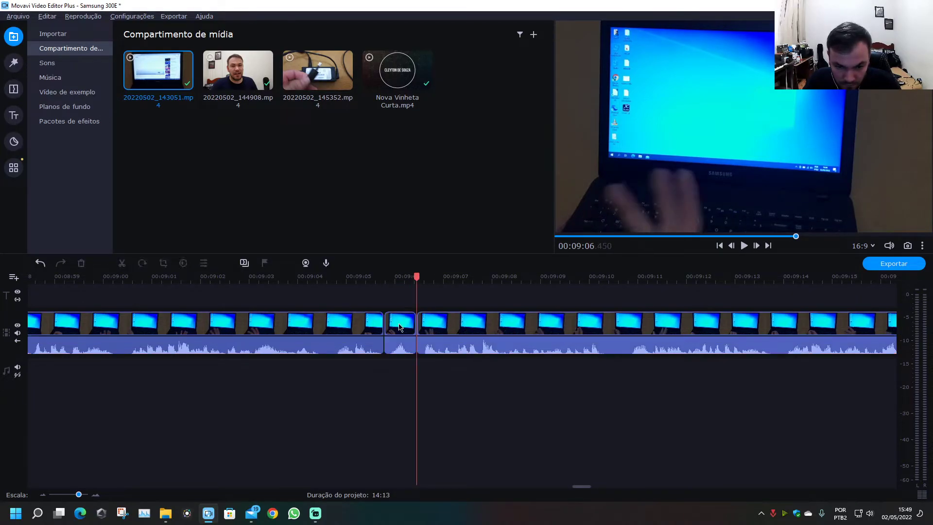
left_click(398, 325)
key("Delete")
left_click(348, 287)
key("space")
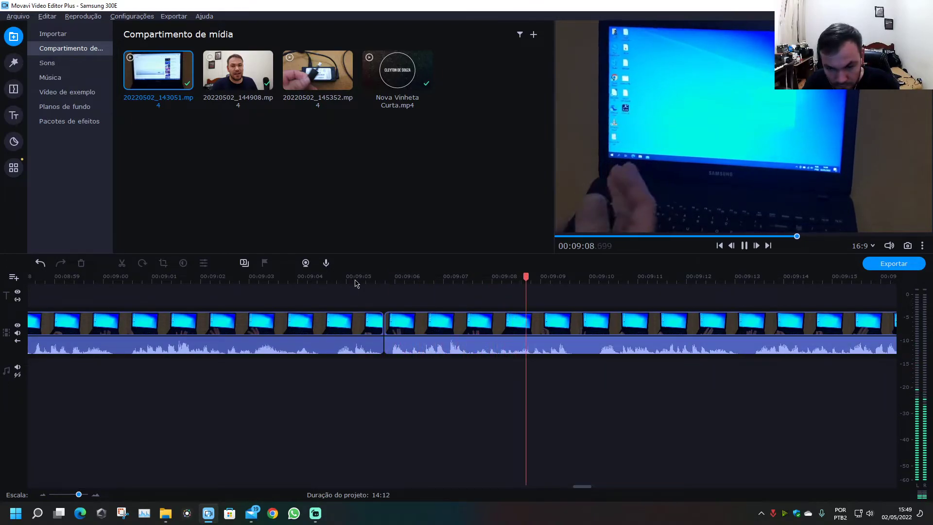
- Play on through the desktop footage, cut out the stretch at about 9:19.6–9:21.4 before the closed-laptop shots and replay the join
left_click_drag(587, 491, 599, 491)
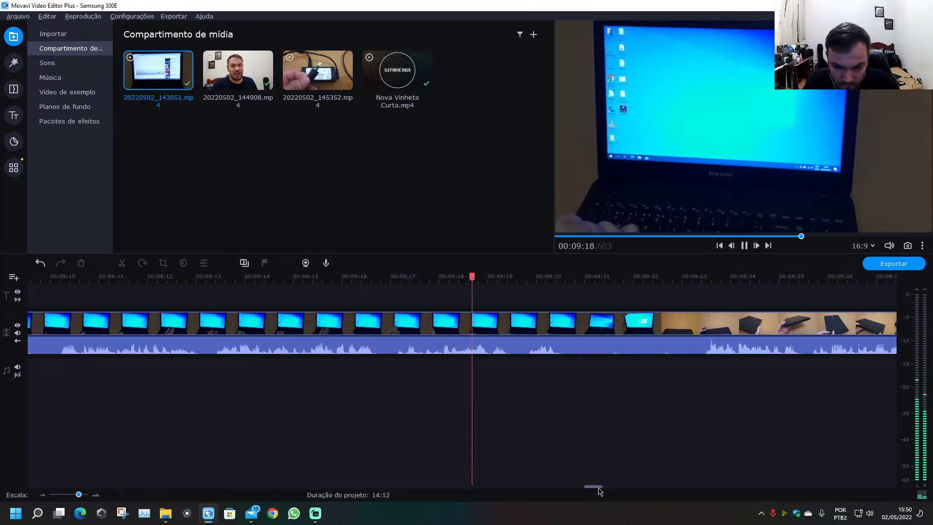
left_click_drag(600, 492, 603, 491)
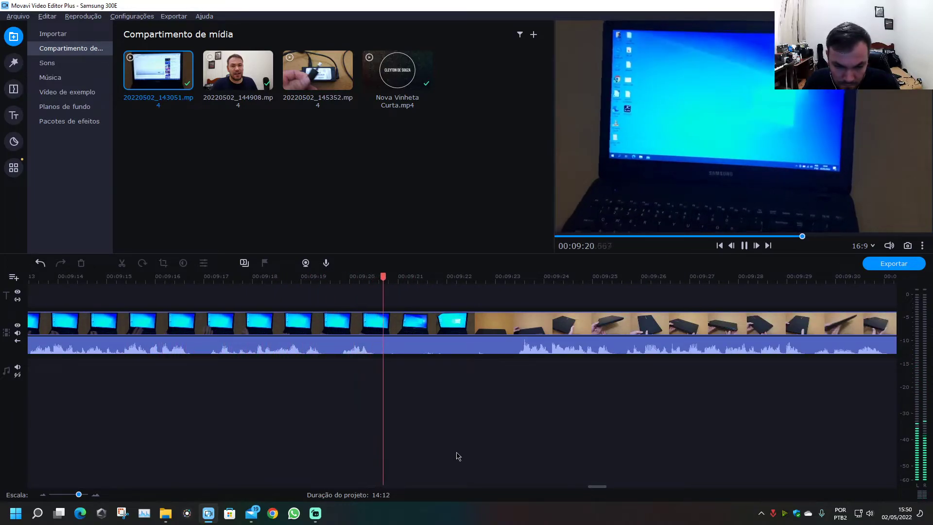
left_click(328, 278)
key("ctrl+b")
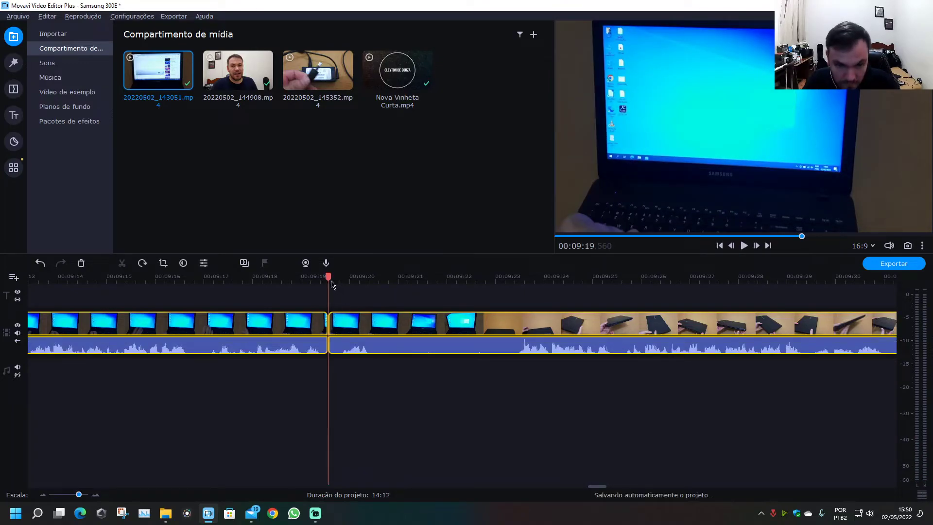
left_click_drag(333, 281, 419, 276)
key("ctrl+b")
left_click(384, 357)
key("Delete")
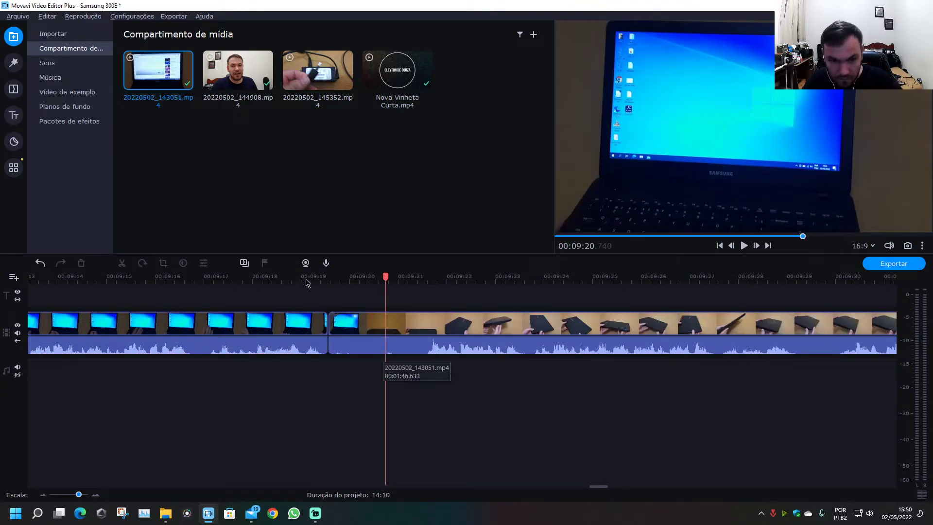
left_click(305, 277)
key("space")
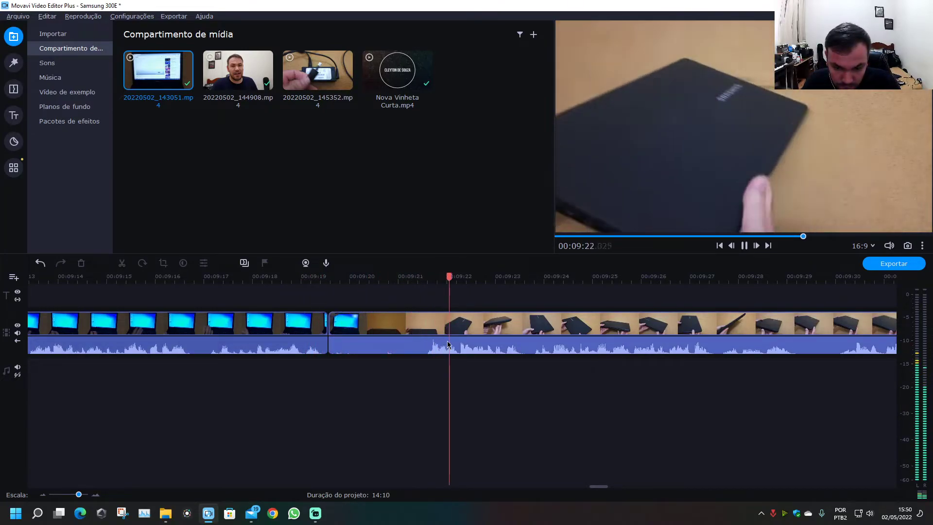
- Review the closed-laptop footage, cut out the stretch at about 9:25.8–9:35.1 and replay the join
left_click_drag(598, 487, 605, 485)
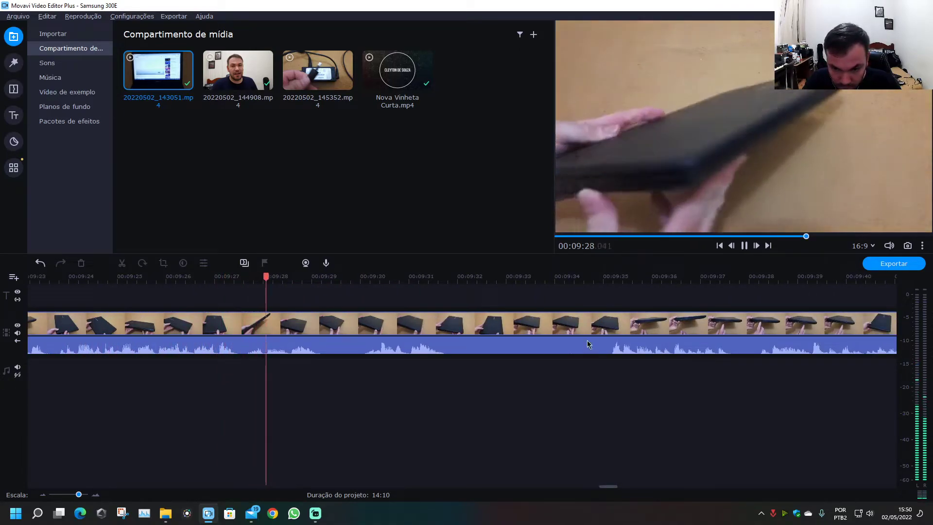
left_click(590, 321)
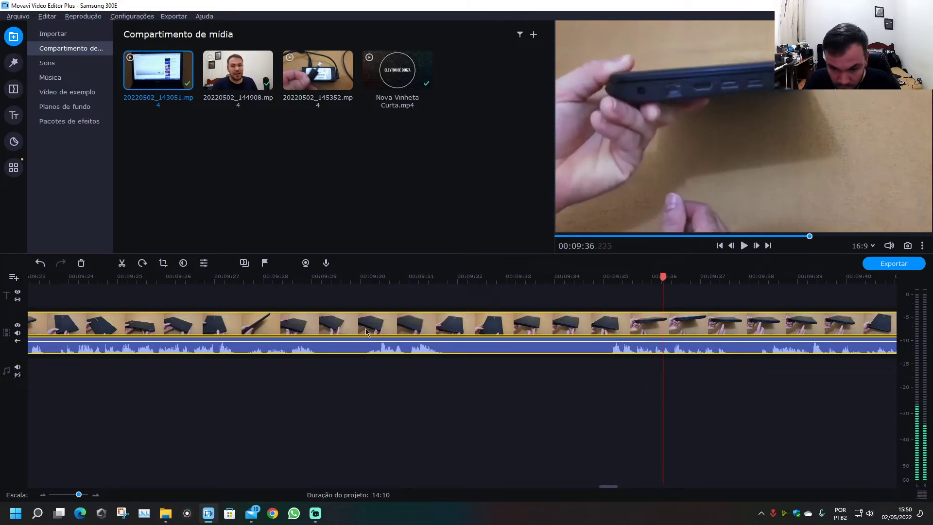
key("space")
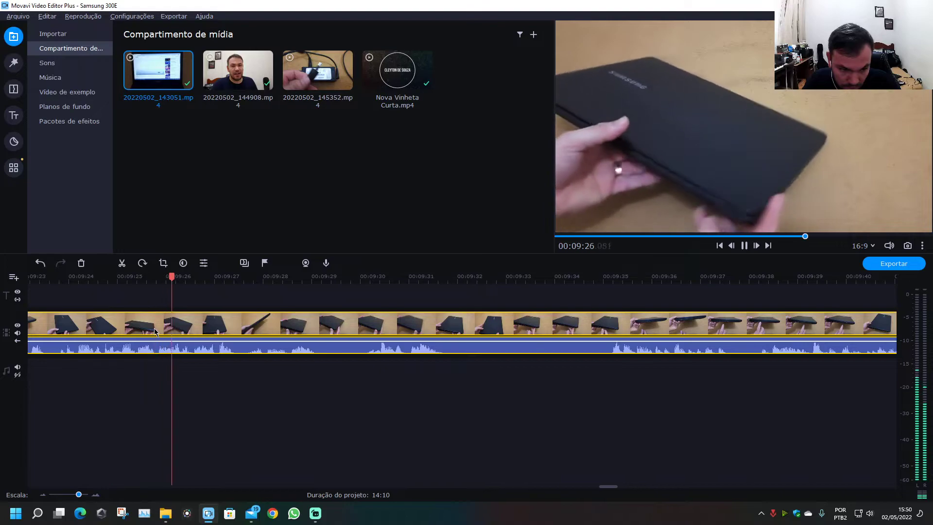
left_click(48, 325)
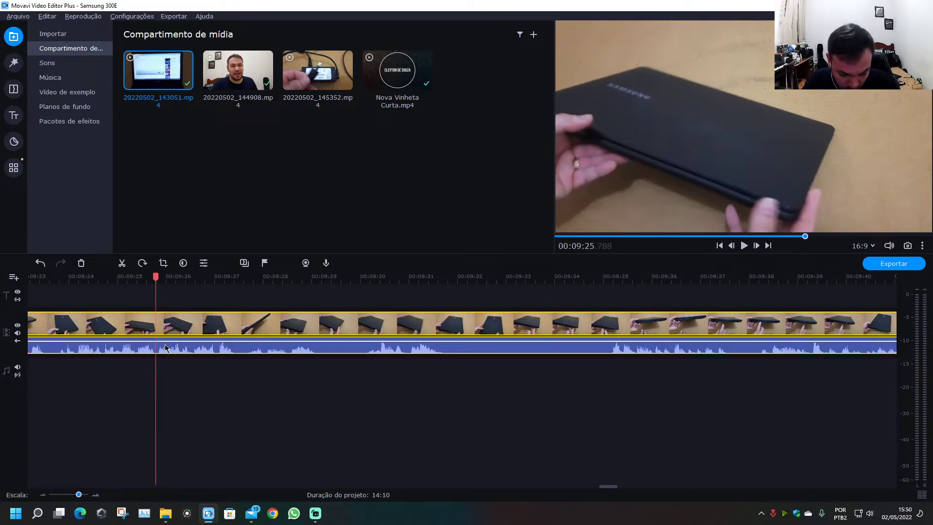
key("ctrl+b")
left_click(607, 332)
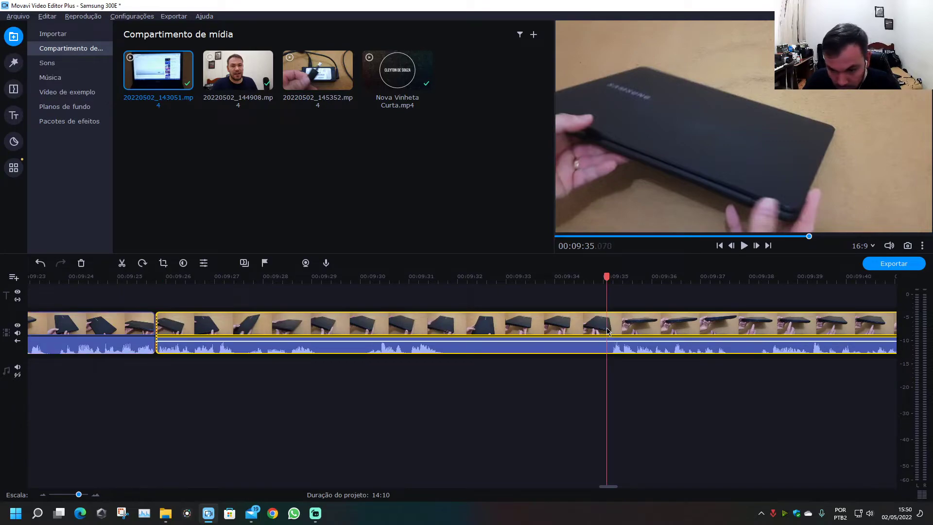
key("ctrl+b")
left_click(569, 329)
key("Delete")
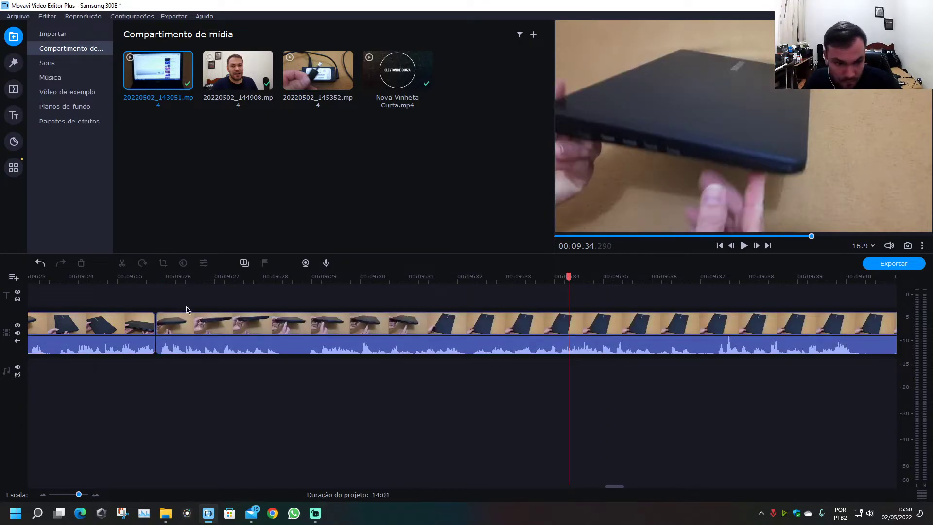
key("space")
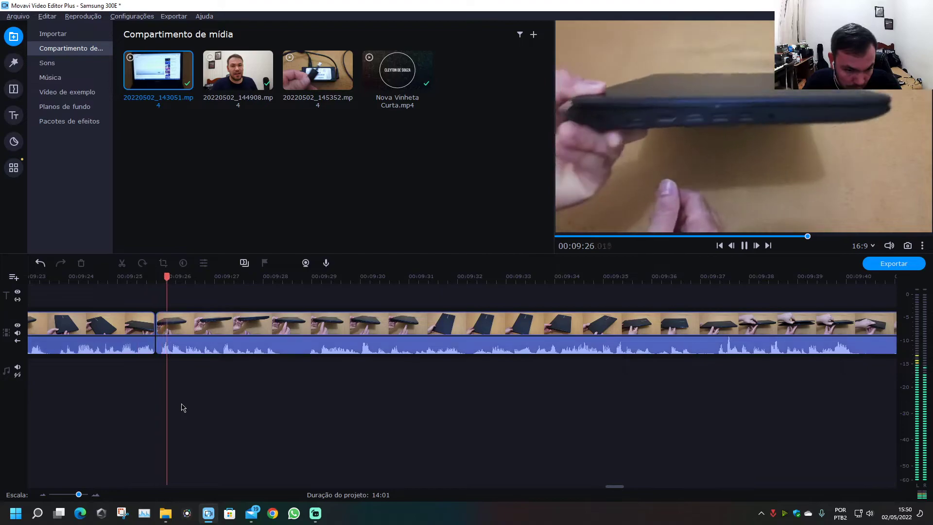
- Play on through the side-port footage, cut out the short stretch starting at about 9:28.4 and replay the join
left_click_drag(614, 486, 617, 486)
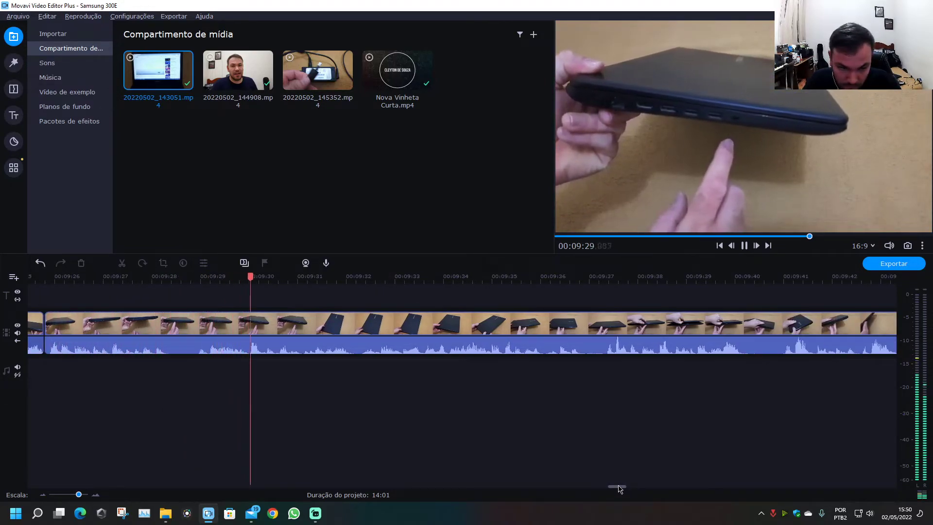
left_click(177, 329)
left_click(173, 329)
key("ctrl+b")
key("space")
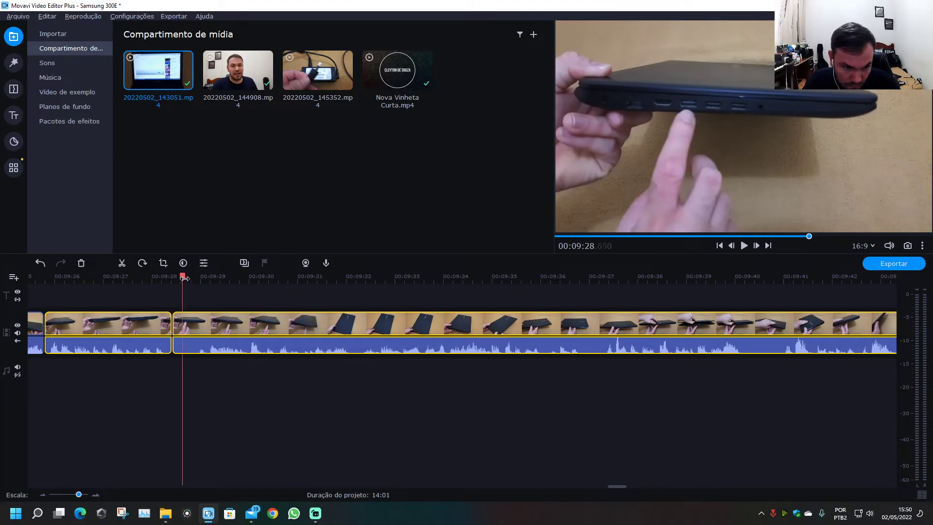
key("ctrl+b")
left_click(181, 326)
key("Delete")
left_click(152, 277)
key("space")
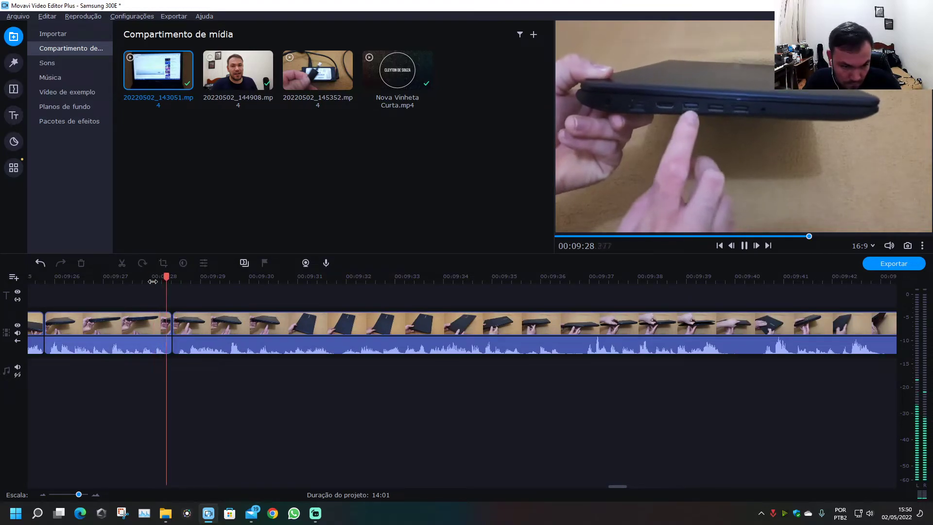
left_click(141, 278)
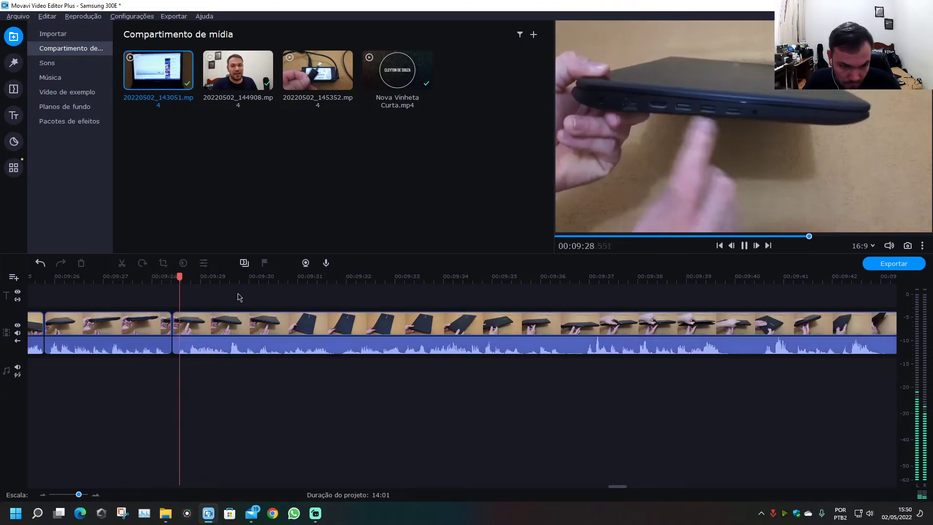
- Split the laptop clip at about 00:09:36.8 and delete the piece running from about 00:09:28 up to that split
left_click(399, 321)
key("space")
left_click(538, 328)
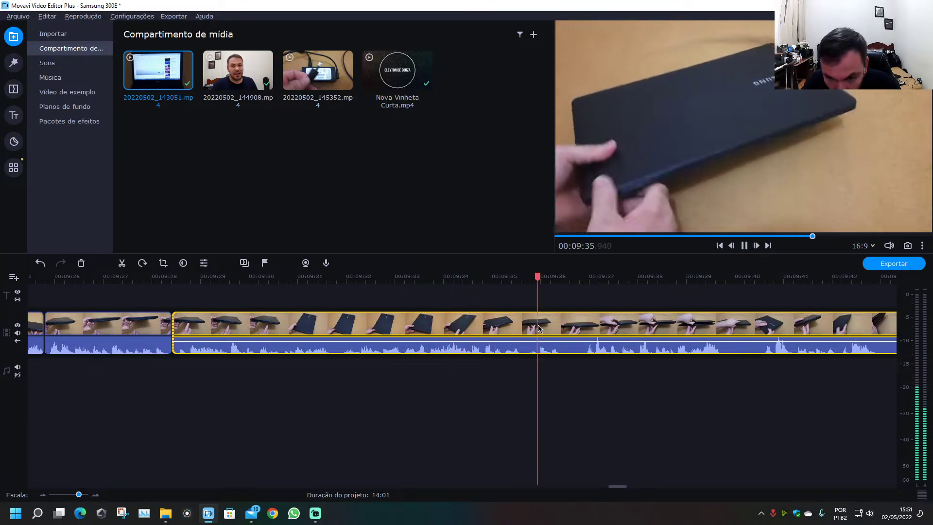
key("space")
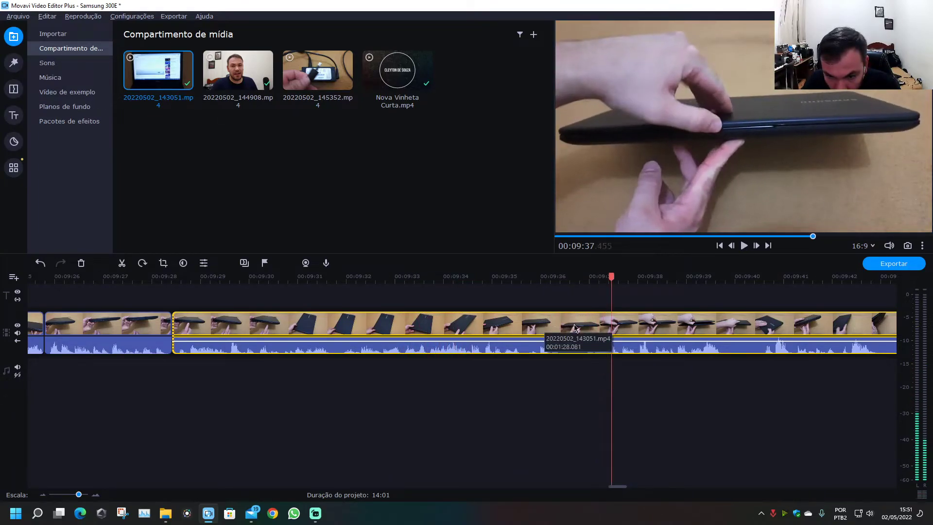
left_click(574, 328)
left_click(582, 326)
left_click(572, 340)
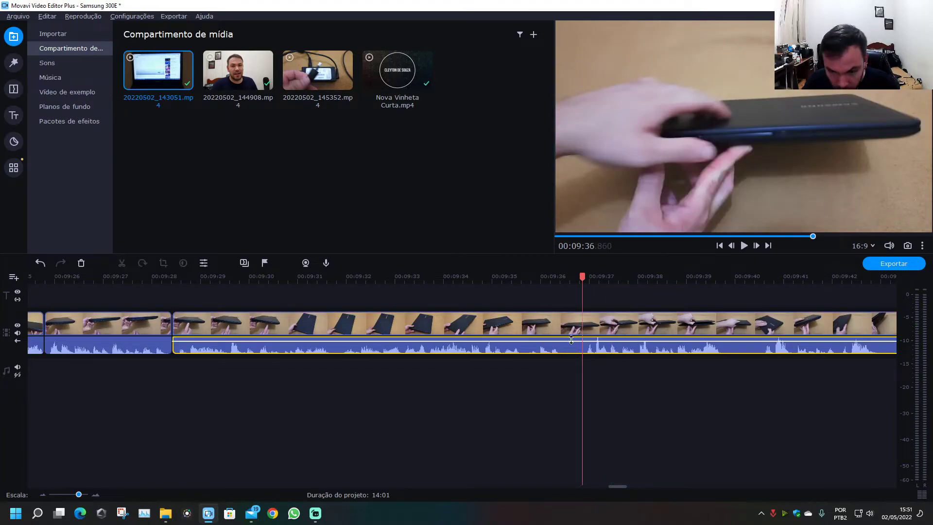
left_click(580, 326)
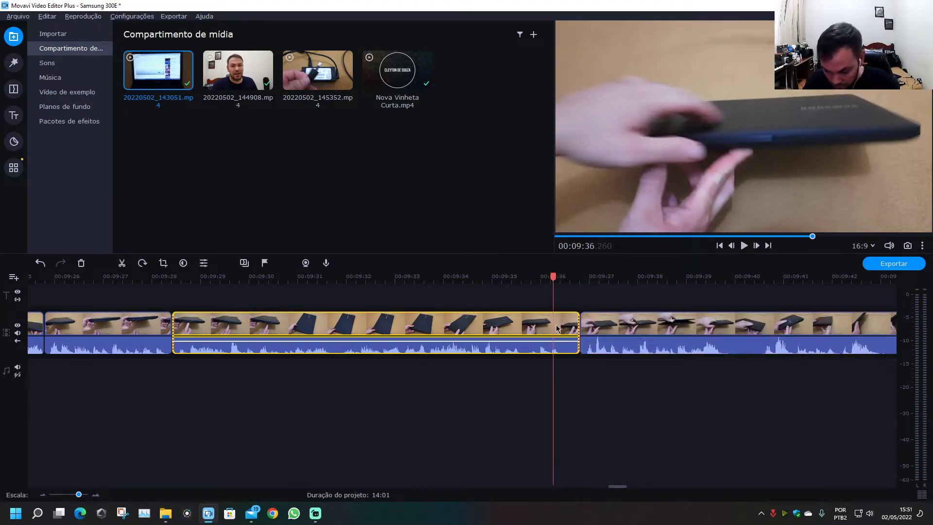
key("Delete")
- Play on past 00:09:28 and split the clip at about 00:09:31.5, 00:09:32.1, 00:09:34.7 and 00:09:35.9
left_click(148, 276)
key("space")
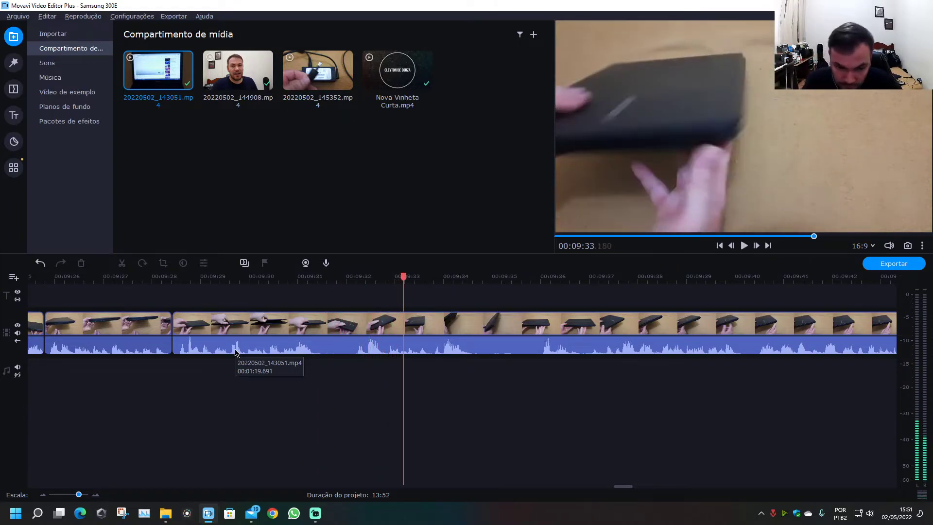
left_click(325, 333)
left_click(320, 330)
key("ctrl+b")
left_click(348, 276)
key("ctrl+b")
left_click(466, 277)
left_click(475, 277)
key("ctrl+b")
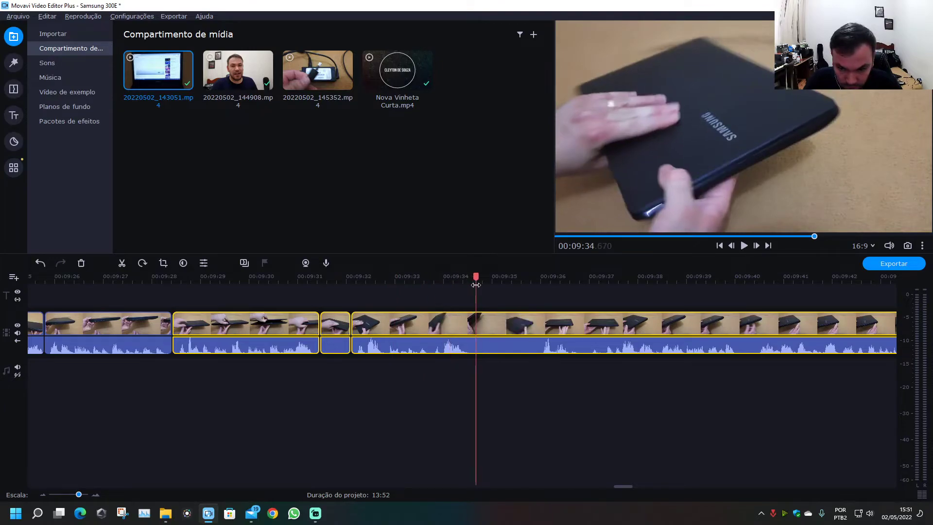
left_click(505, 277)
key("ctrl+b")
- Delete the two short pieces at about 00:09:34.7–00:09:35.9 and 00:09:31.5–00:09:32.1
left_click(503, 320)
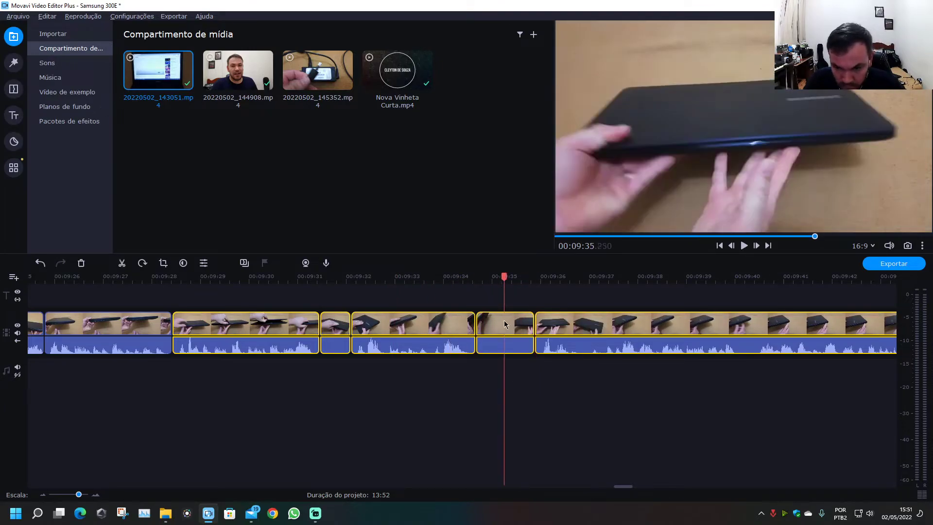
key("Delete")
left_click(335, 325)
key("Delete")
- Review the footage from about 00:09:30 and cut out the quiet stretch between 00:09:56.850 and 00:09:58.030
left_click(276, 280)
key("space")
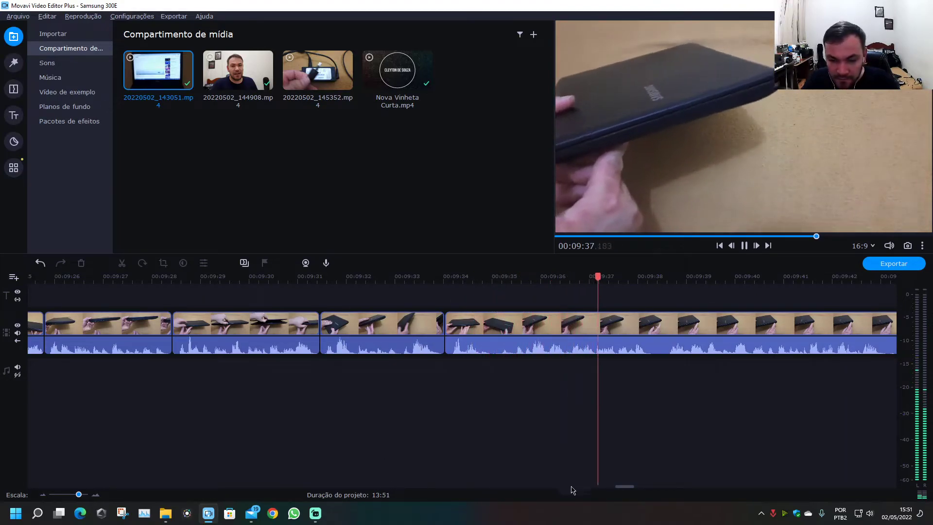
left_click_drag(626, 489, 634, 490)
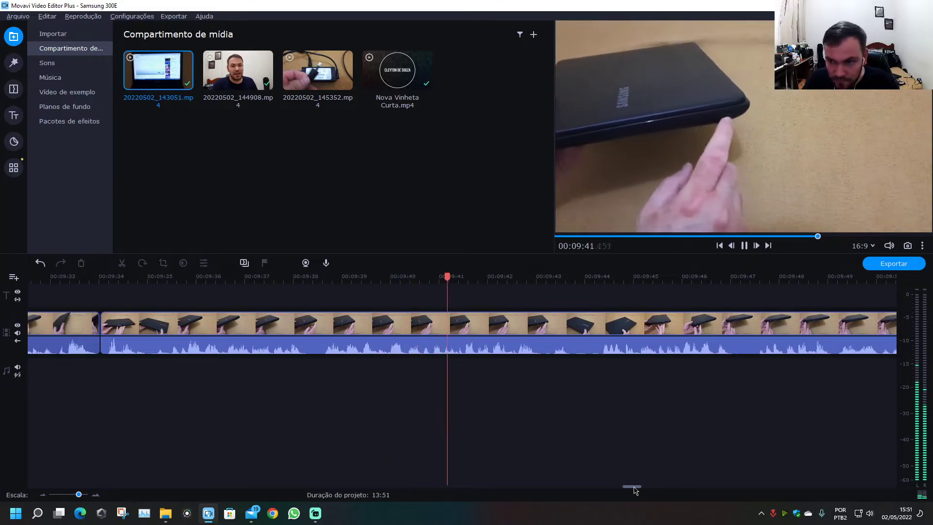
left_click_drag(635, 490, 640, 489)
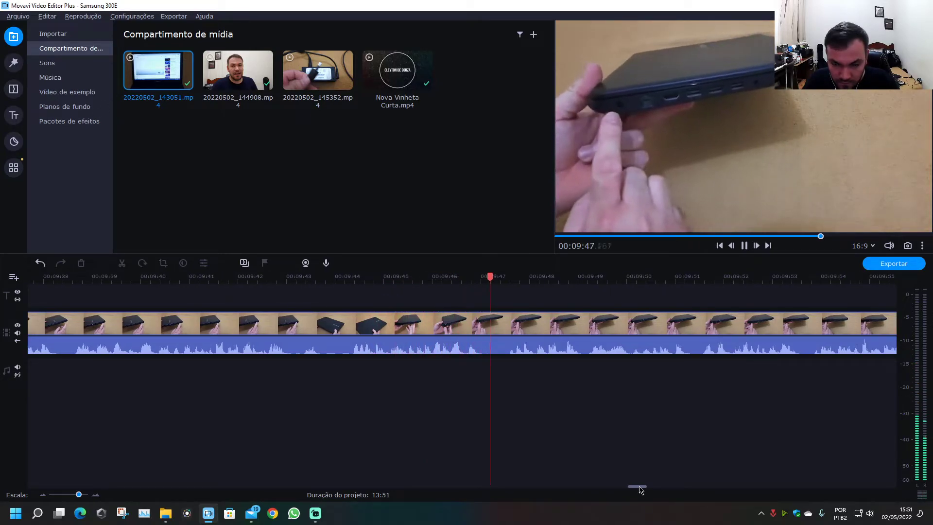
left_click_drag(640, 490, 645, 489)
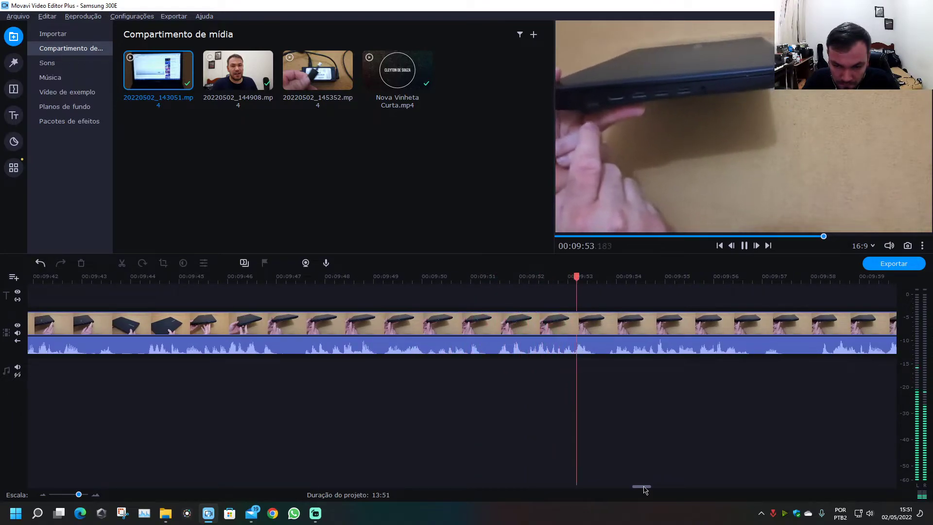
left_click_drag(644, 490, 650, 489)
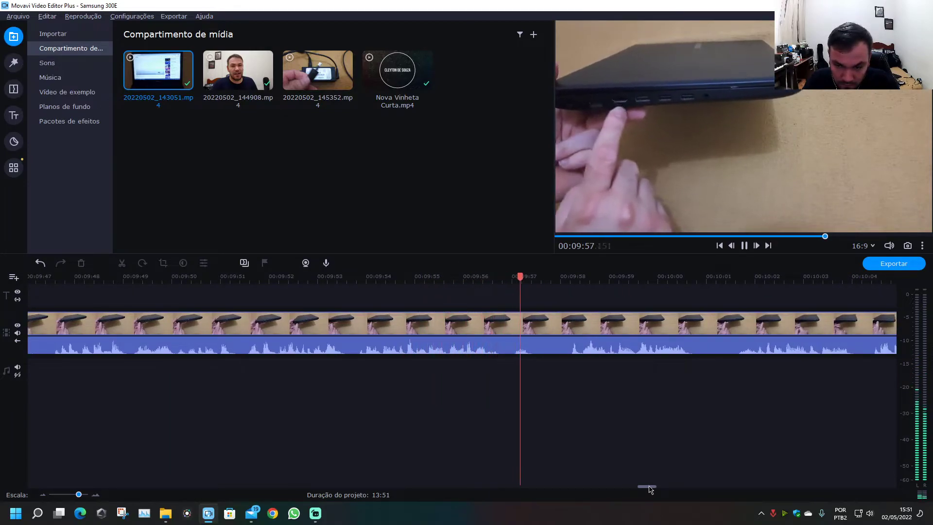
left_click(505, 336)
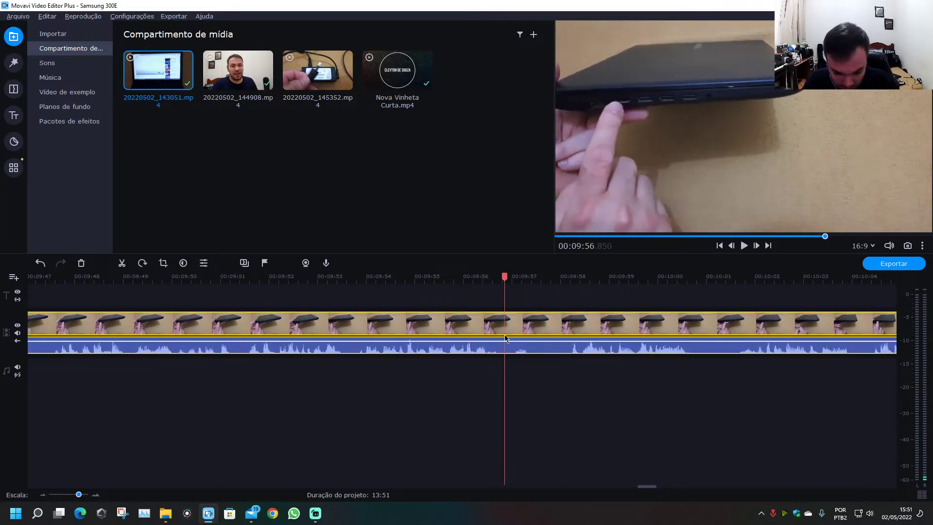
key("ctrl+b")
left_click(559, 323)
key("ctrl+b")
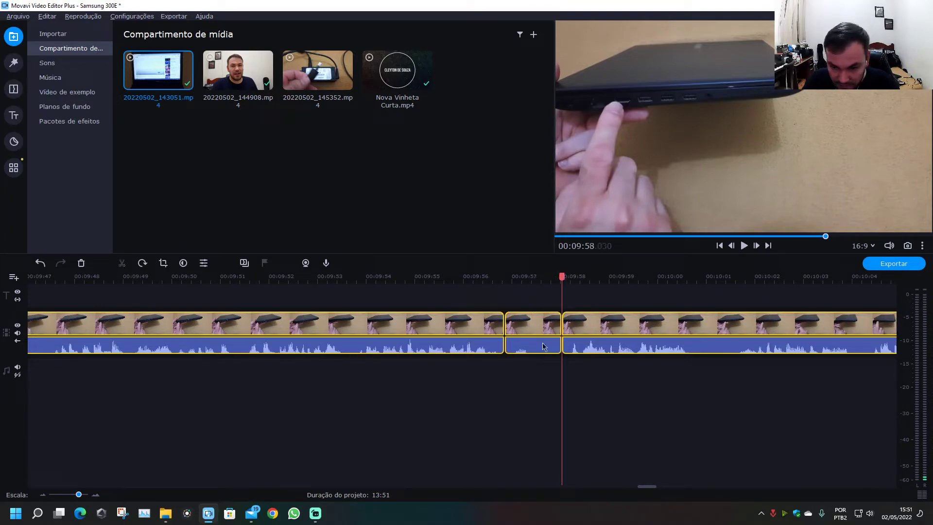
left_click(534, 322)
key("Delete")
- Play from 00:09:56 and cut out the quiet piece between about 00:09:59.6 and 00:10:00.4
left_click(476, 276)
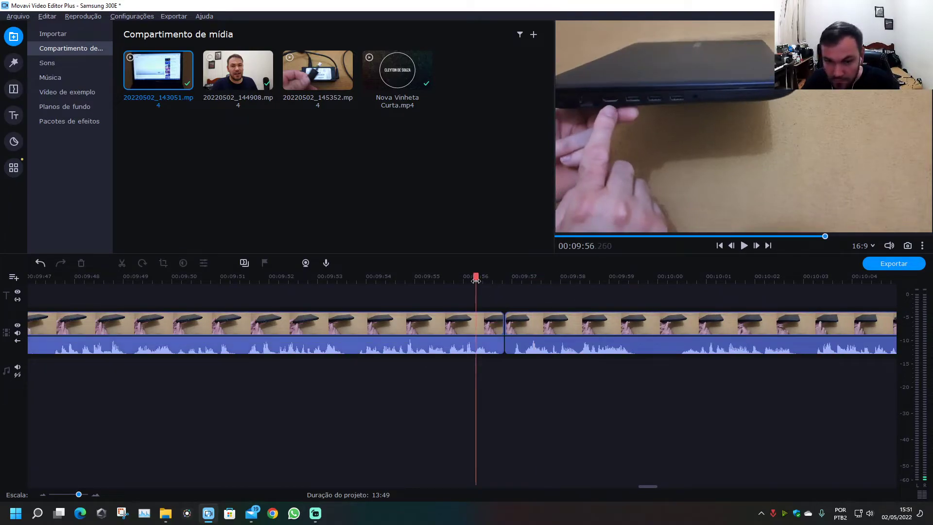
key("space")
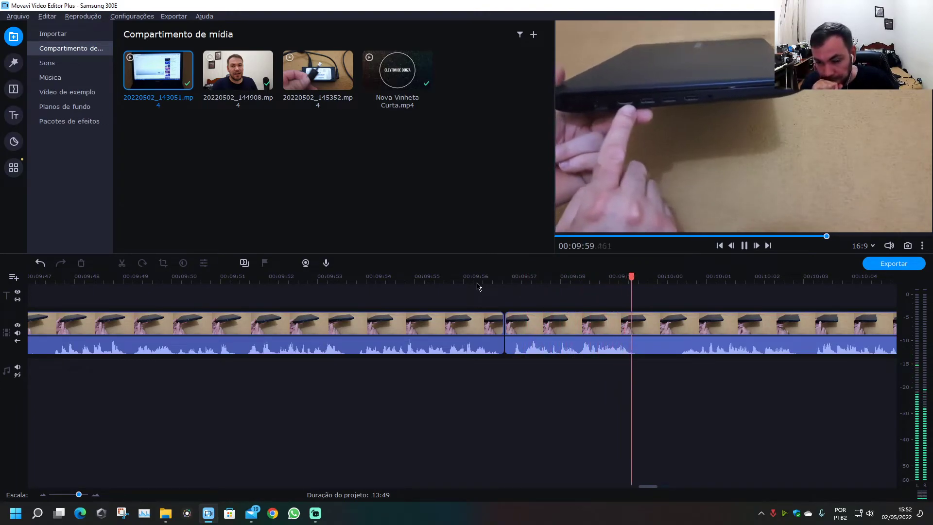
left_click(643, 322)
left_click(637, 321)
key("ctrl+b")
left_click(649, 277)
left_click(656, 321)
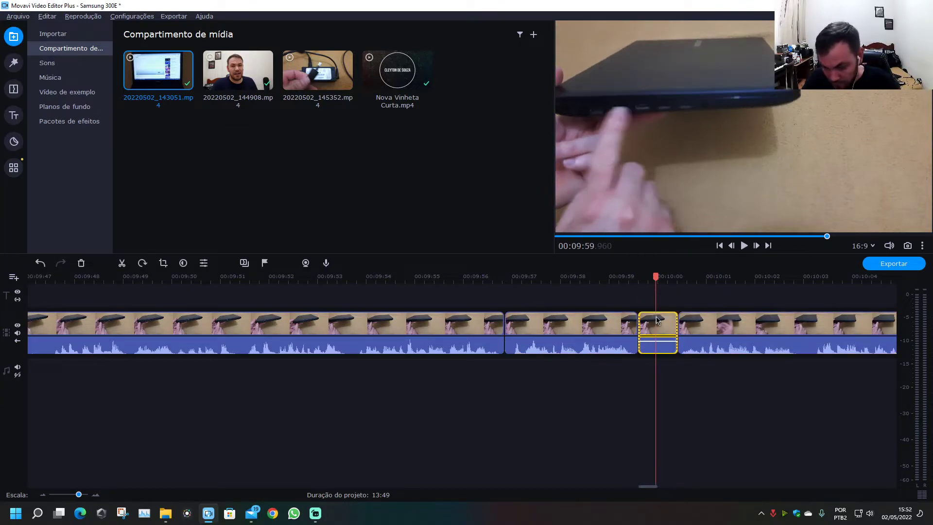
left_click(618, 372)
- Play back the new cut from 00:09:58.900 and save the project
left_click_drag(654, 490, 660, 490)
left_click(358, 281)
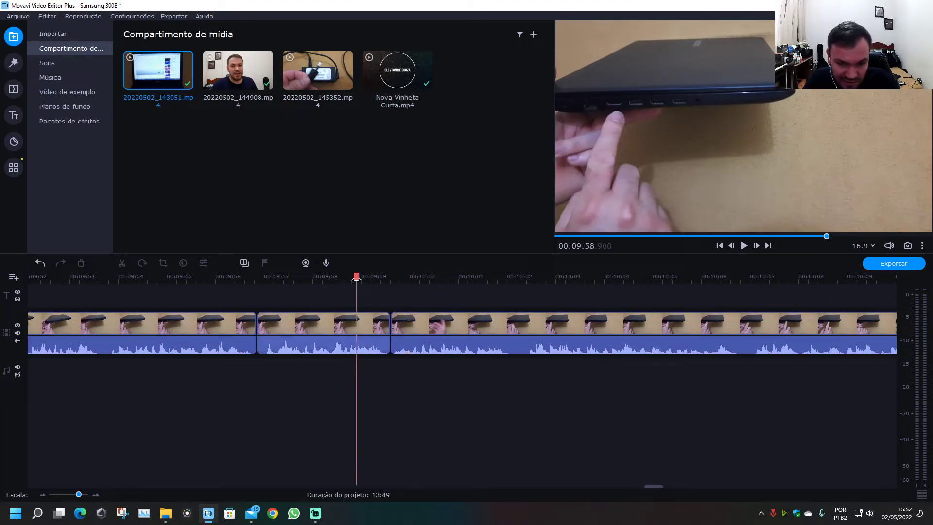
key("space")
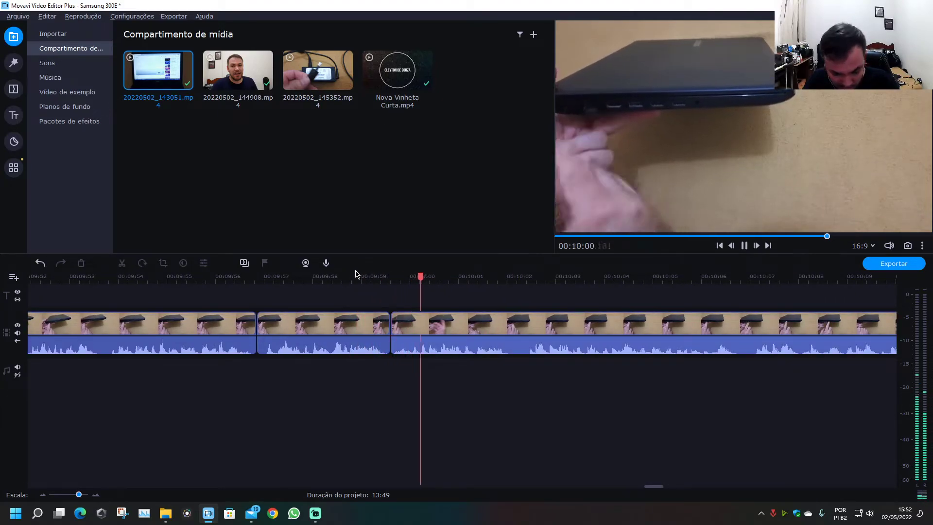
key("ctrl+s")
- Review the port footage and split the clip at 00:10:10.250 and 00:10:10.570
left_click_drag(660, 489, 661, 490)
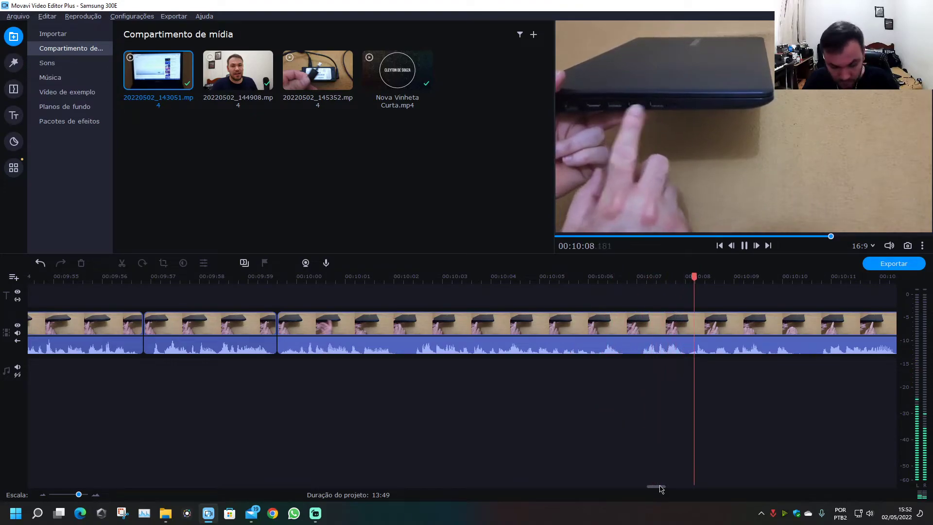
left_click_drag(661, 488, 666, 489)
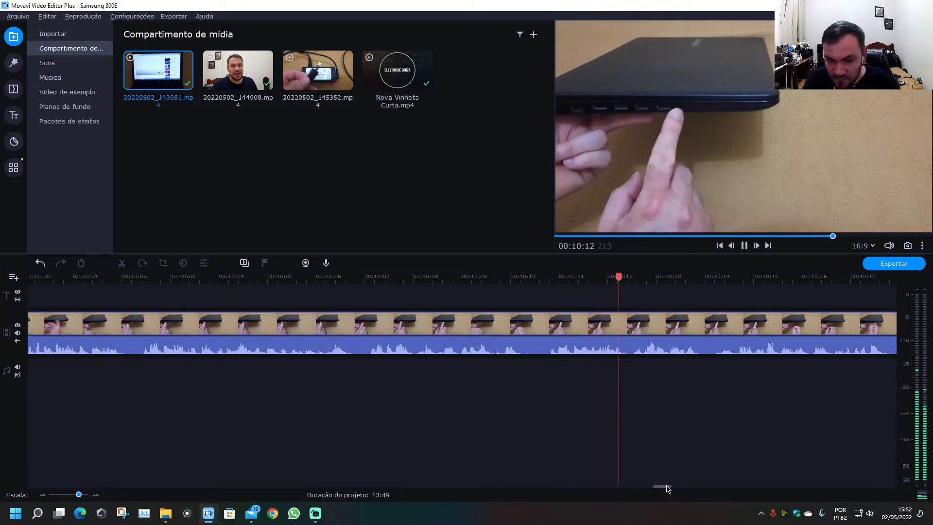
left_click(524, 334)
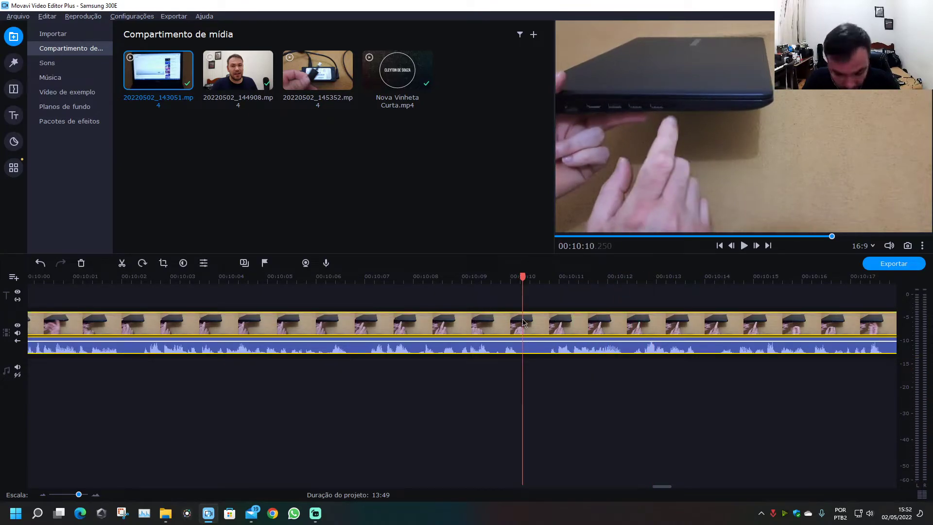
key("ctrl+b")
left_click_drag(522, 277, 538, 277)
key("ctrl+b")
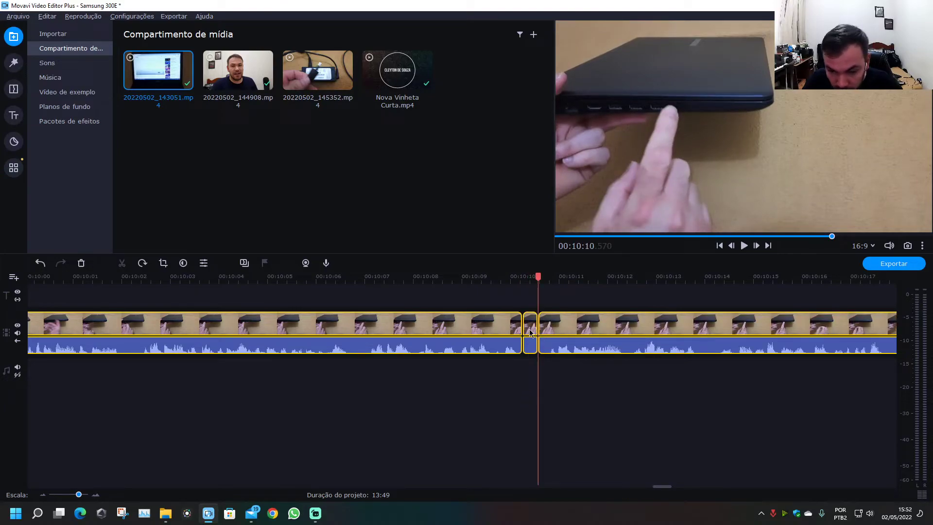
- Undo the deletion that includes the neighbouring clips and delete only the short piece between the two splits near 00:10:10
key("Delete")
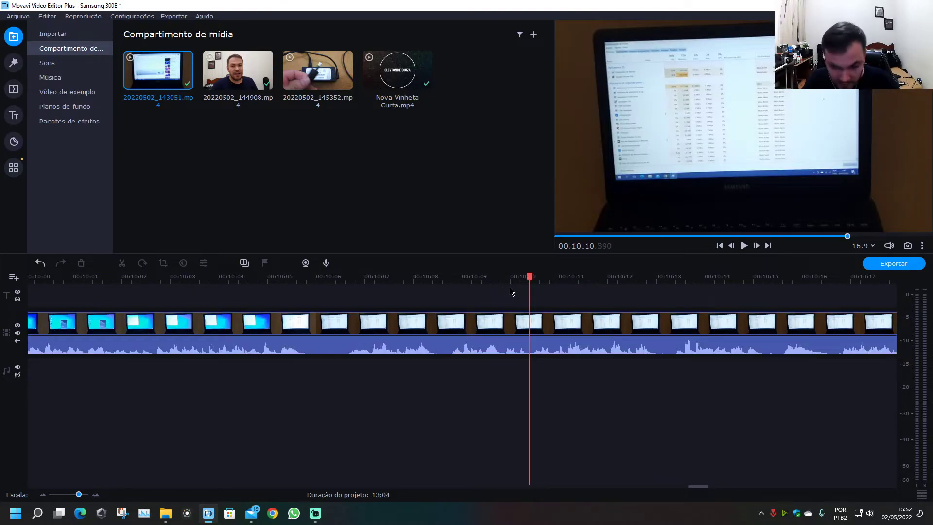
key("ctrl+z")
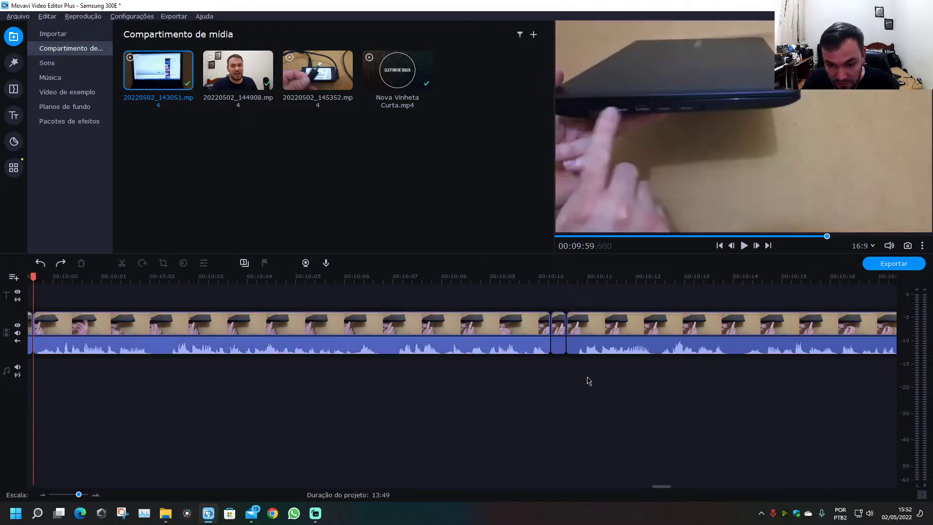
key("Delete")
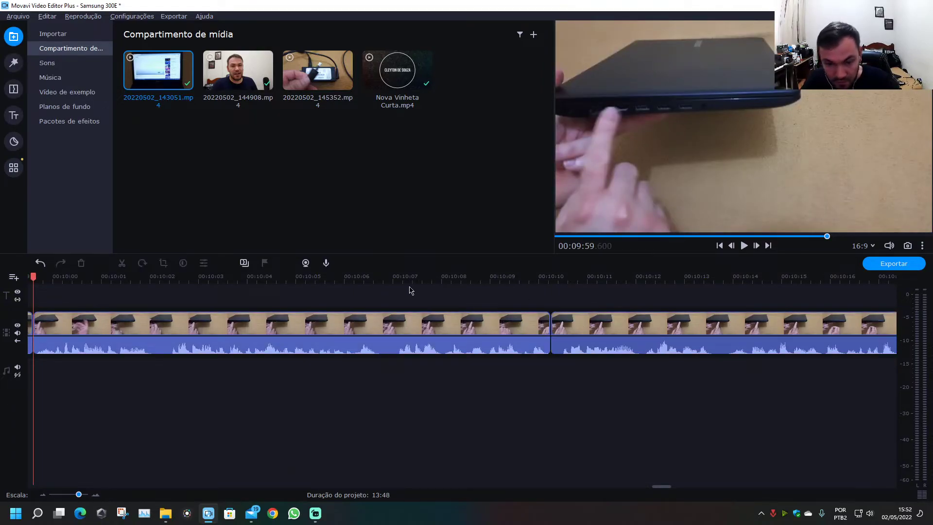
- Review the footage from 00:09:59.600, split the clip at about 00:10:36.9 and delete its remaining tail up to the desktop-screen clip
key("space")
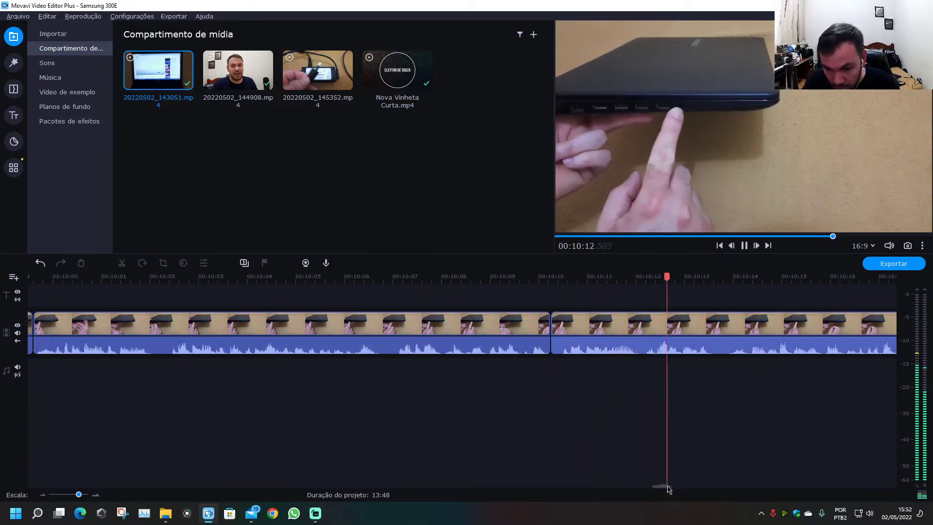
left_click_drag(665, 487, 679, 490)
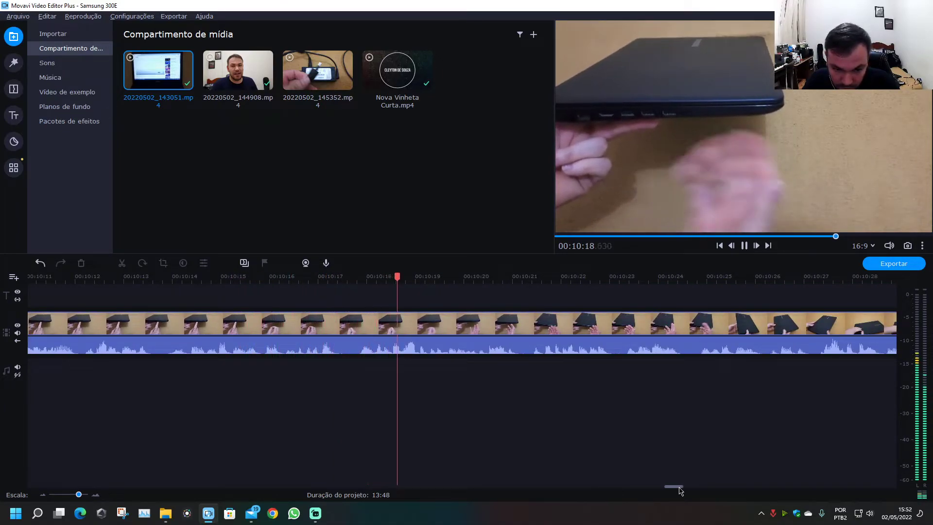
left_click_drag(680, 490, 683, 491)
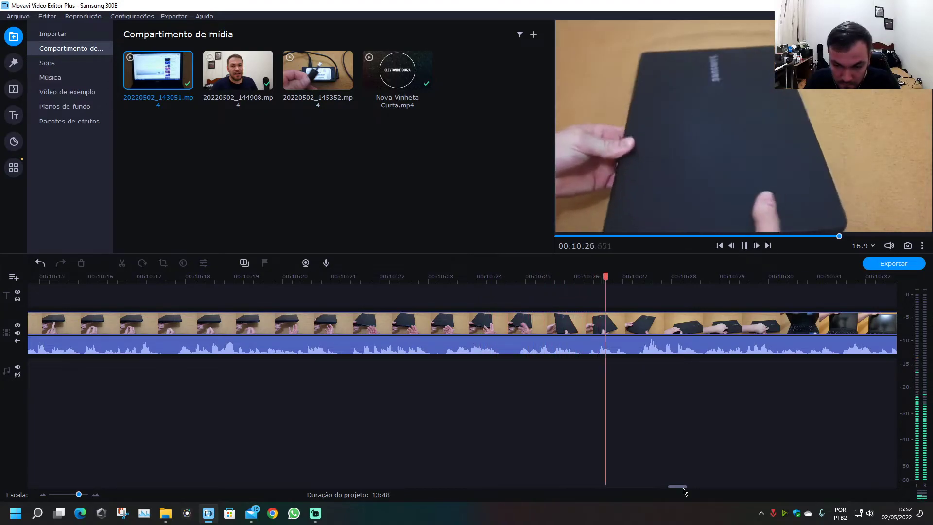
scroll(684, 492, "right", 1)
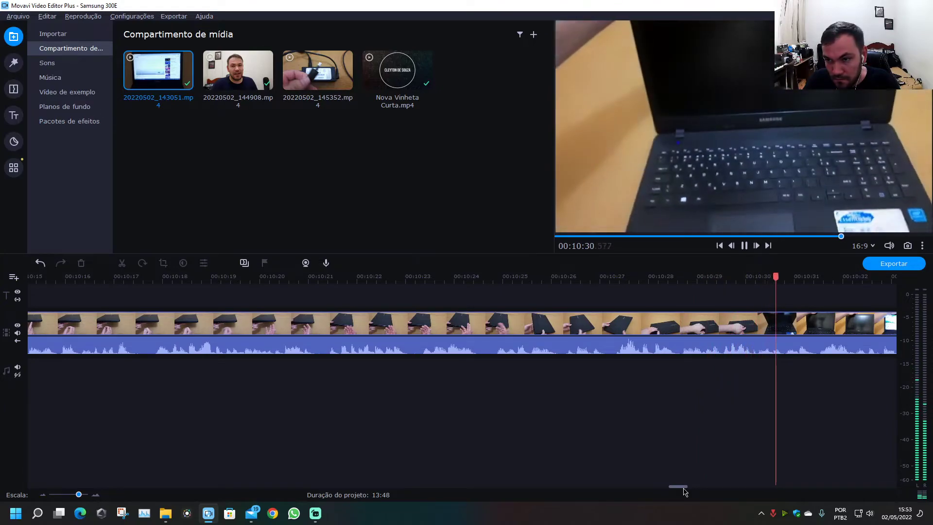
left_click_drag(683, 492, 701, 492)
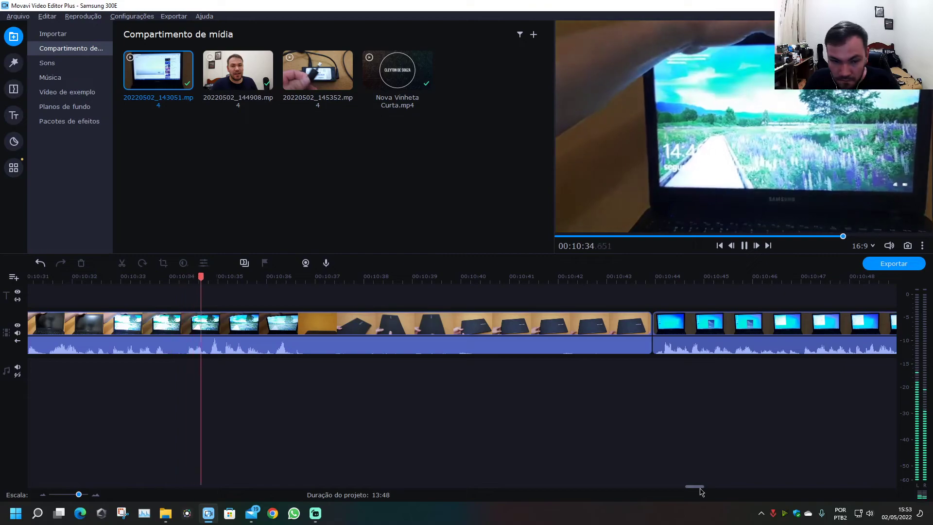
key("space")
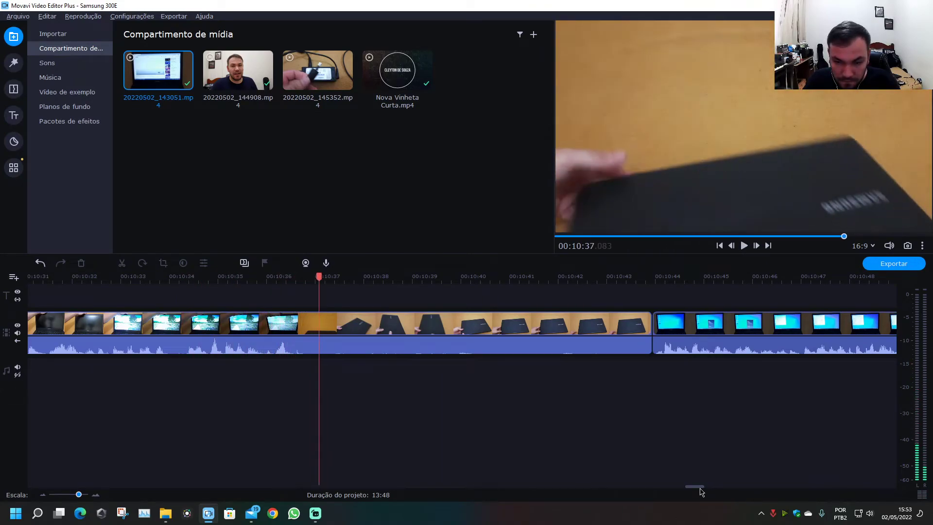
left_click(312, 319)
key("ctrl+b")
left_click(373, 327)
left_click(425, 325)
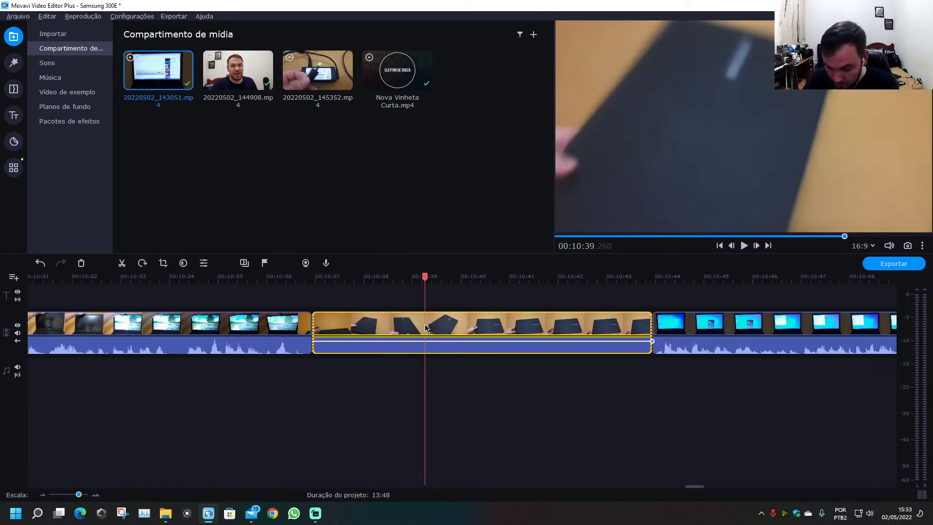
key("Delete")
- Insert 20220502_145352.mp4 on the video track at 00:10:36.940, right after the trimmed laptop clip, and play back the transition
left_click_drag(317, 70, 390, 339)
left_click_drag(317, 331, 368, 330)
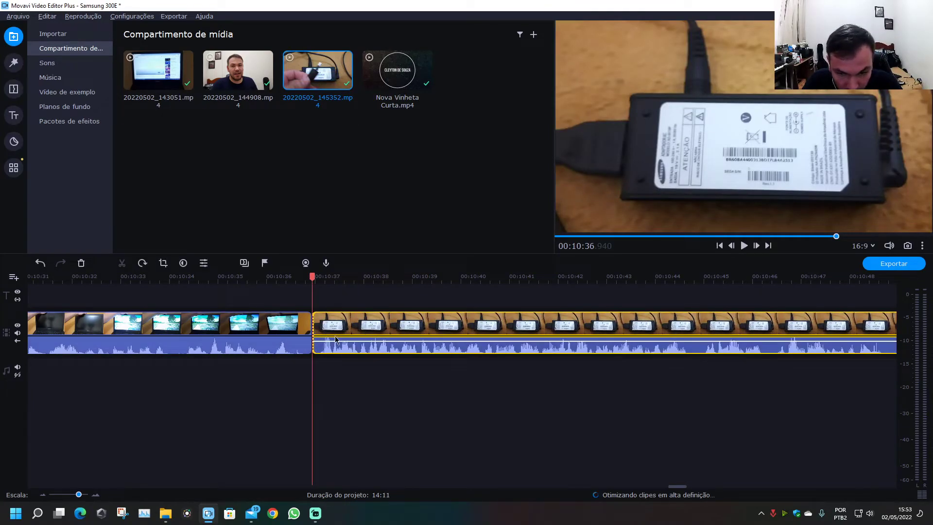
left_click(257, 294)
key("space")
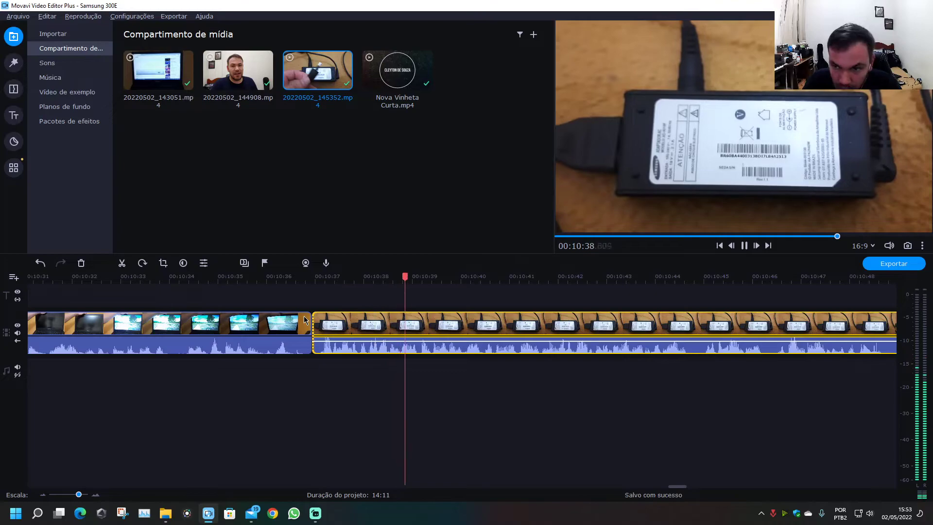
- Play back the join between the laptop and power adapter clips and slightly lower the power adapter clip's volume
key("space")
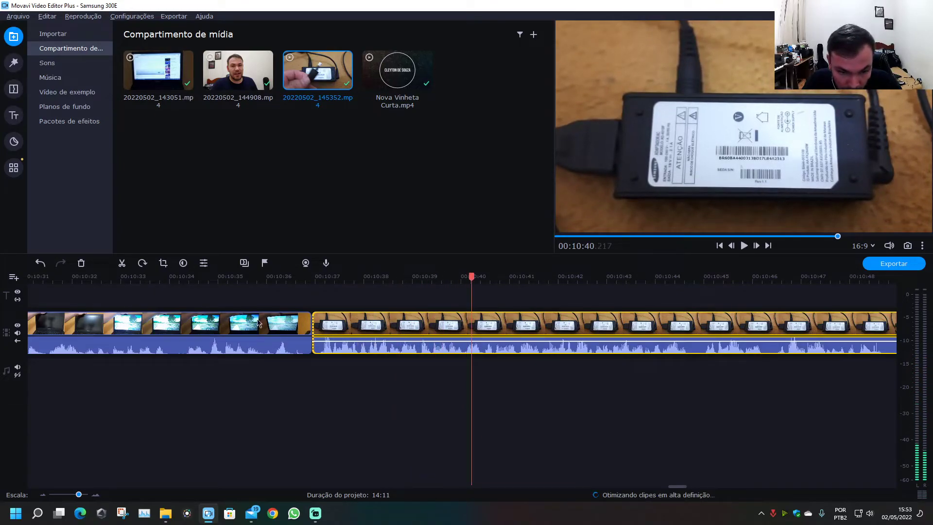
left_click(221, 277)
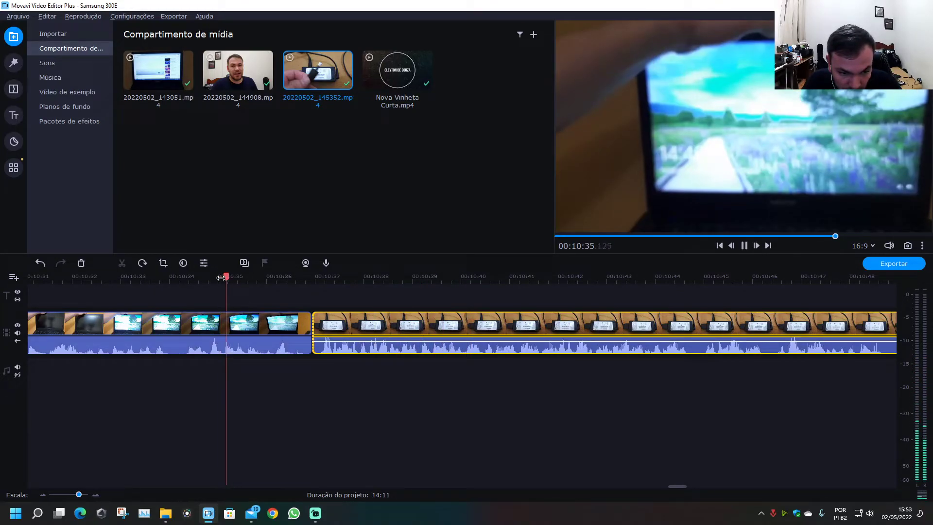
key("space")
left_click_drag(415, 340, 414, 342)
- Trim the end of the laptop clip back to 00:10:36.820 and play back the cut to the power adapter clip
left_click(272, 276)
key("space")
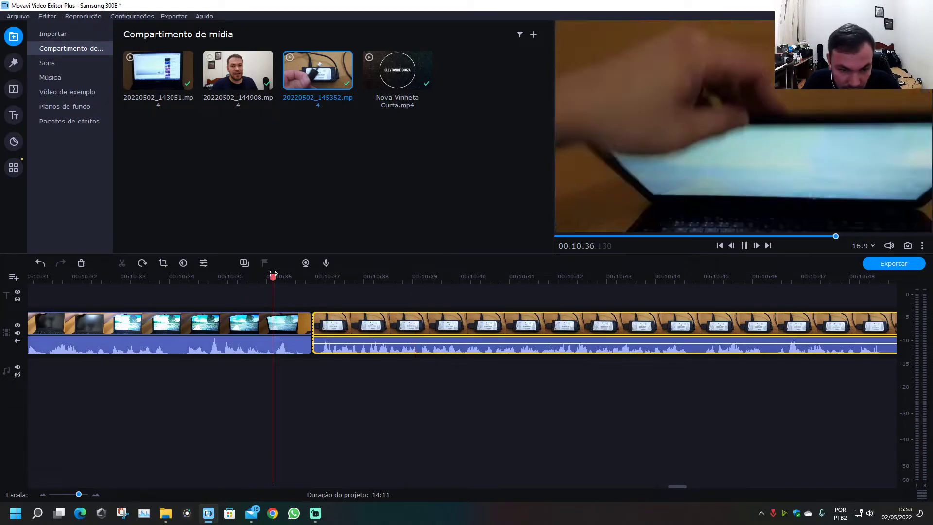
key("space")
left_click(308, 322)
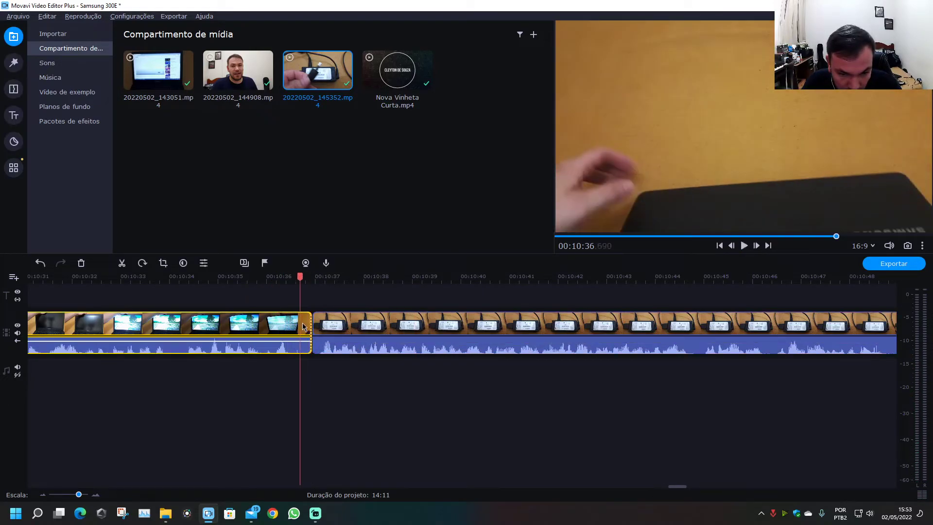
left_click_drag(308, 322, 302, 323)
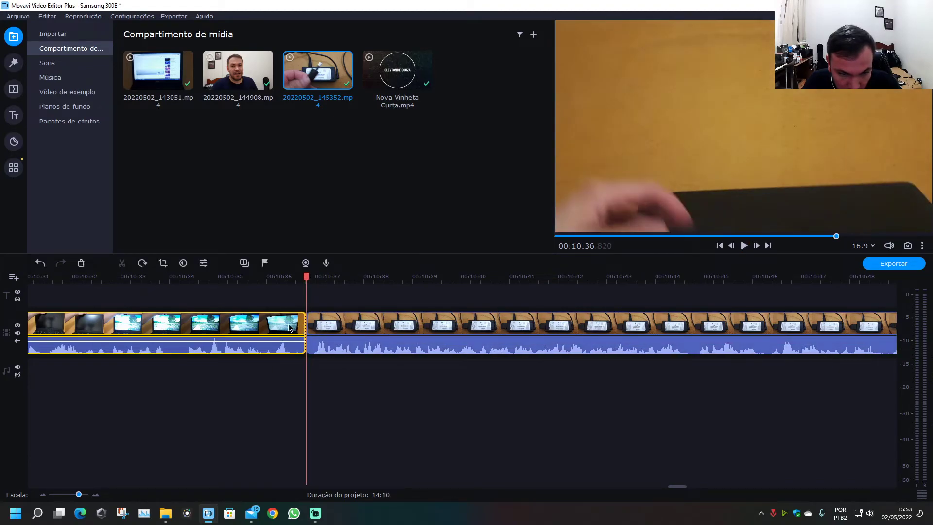
left_click(271, 276)
key("space")
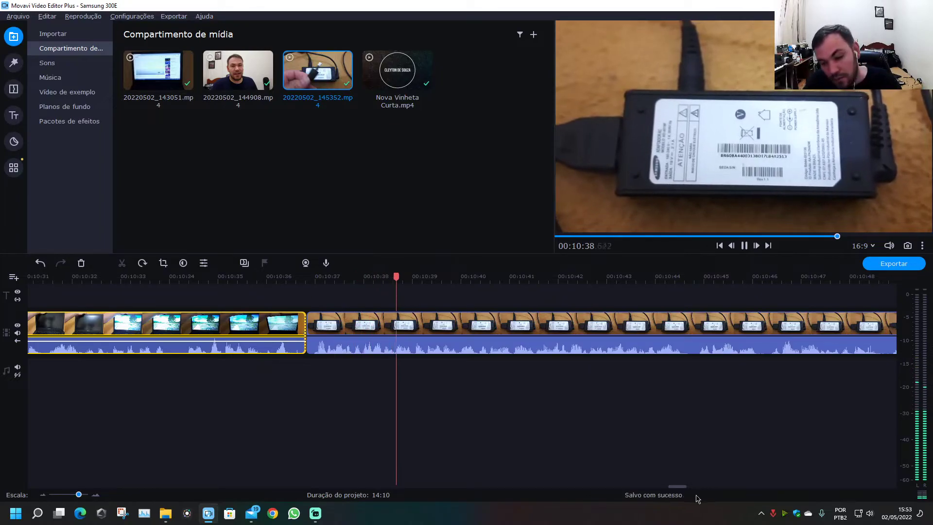
- Review the power adapter footage, split it at 00:10:54.380 and slightly after, and delete the short piece between the splits
left_click_drag(682, 486, 684, 486)
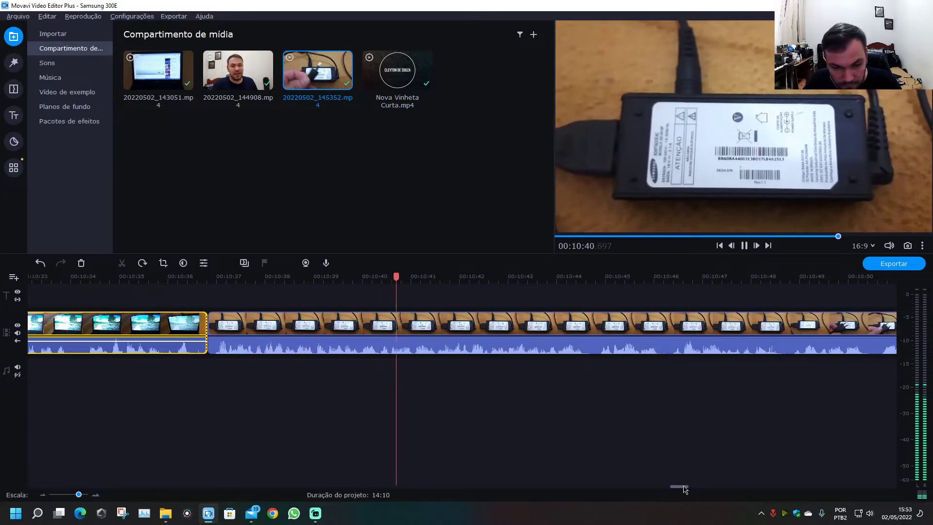
left_click(122, 313)
left_click(284, 276)
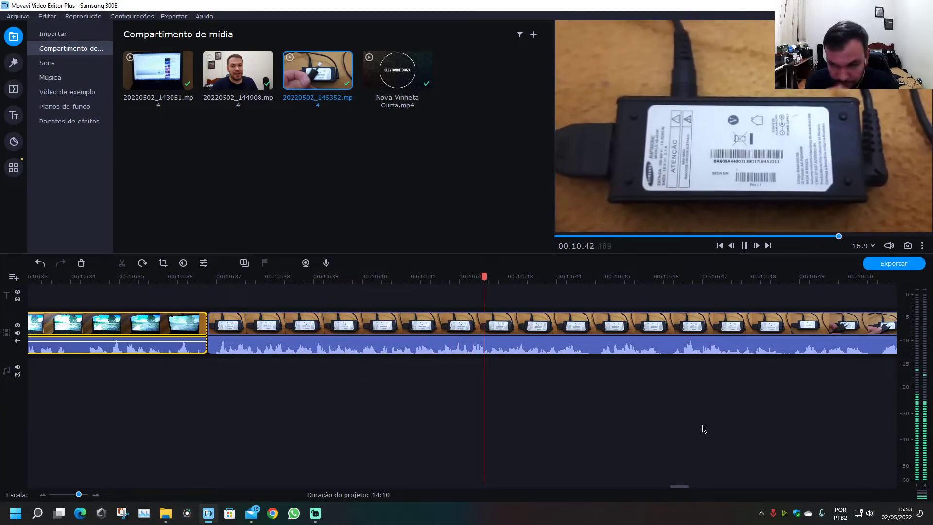
left_click_drag(681, 488, 696, 495)
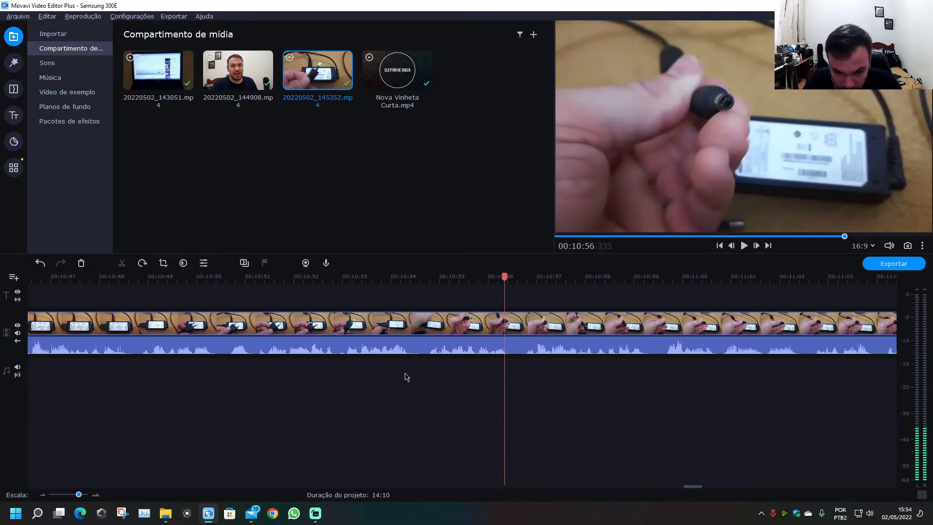
left_click(409, 332)
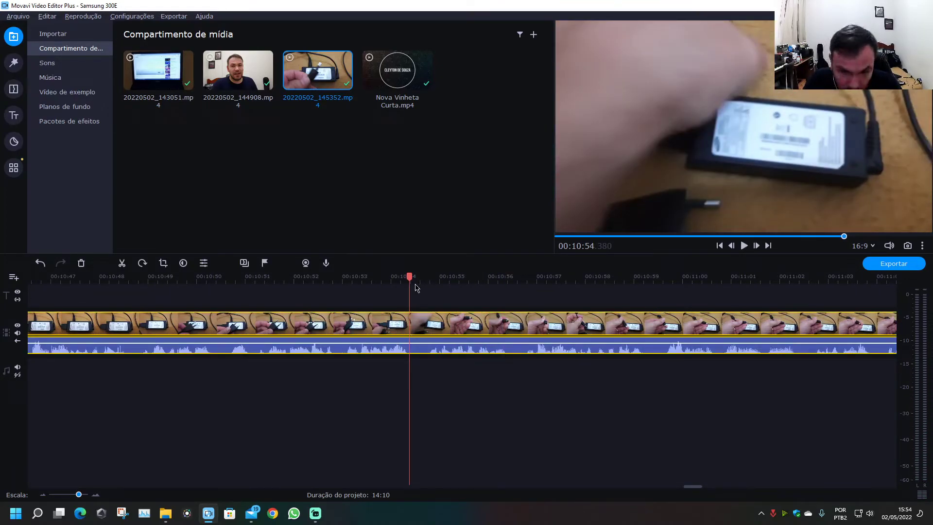
key("ctrl+b")
left_click_drag(412, 275, 423, 276)
key("ctrl+b")
left_click(415, 331)
key("Delete")
- Play back the power adapter footage from the new cut and delete the laptop desktop-screen clip that follows it
left_click(395, 277)
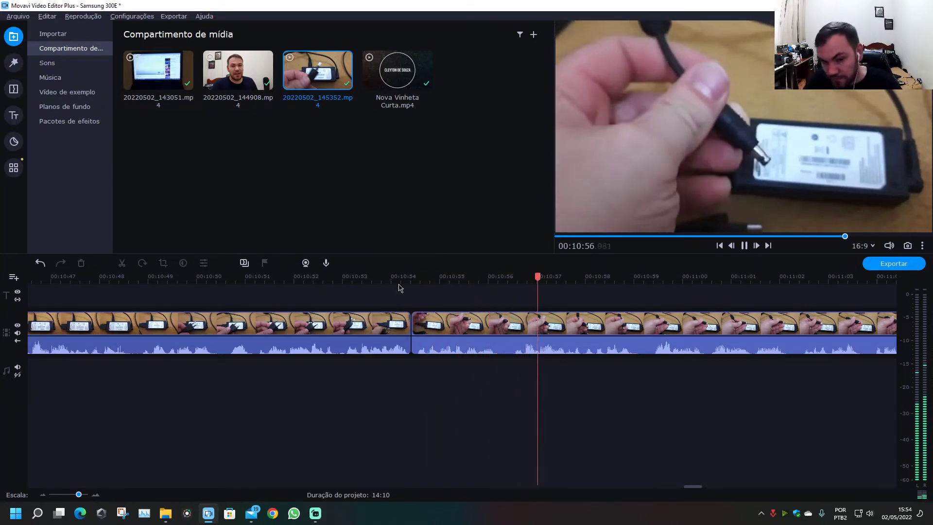
mouse_move(694, 489)
left_mouse_down()
mouse_move(797, 487)
mouse_move(683, 481)
mouse_move(698, 478)
left_mouse_up()
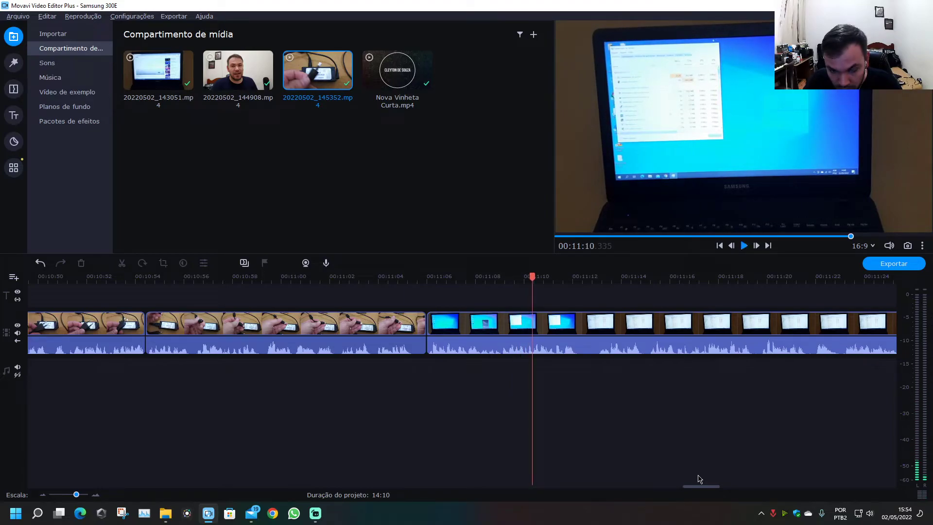
key("space")
scroll(665, 471, "up", 3)
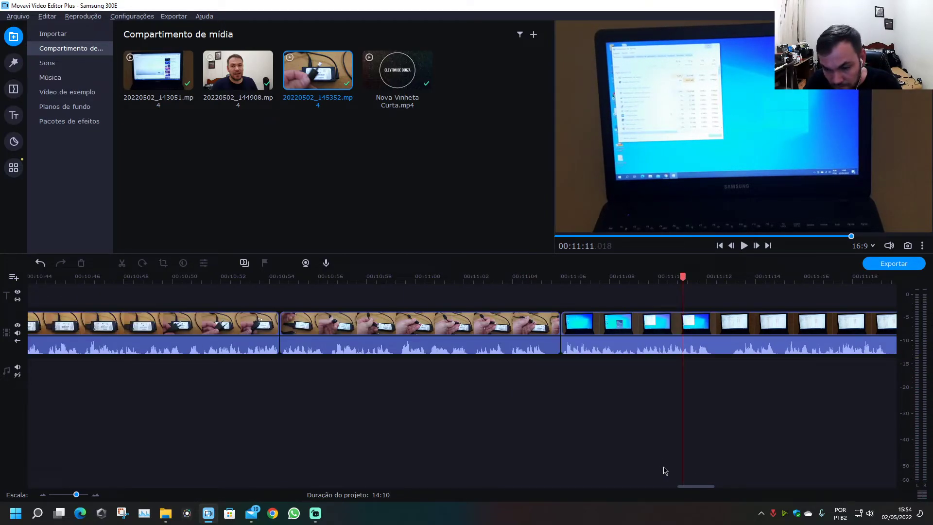
left_click(638, 343)
key("Delete")
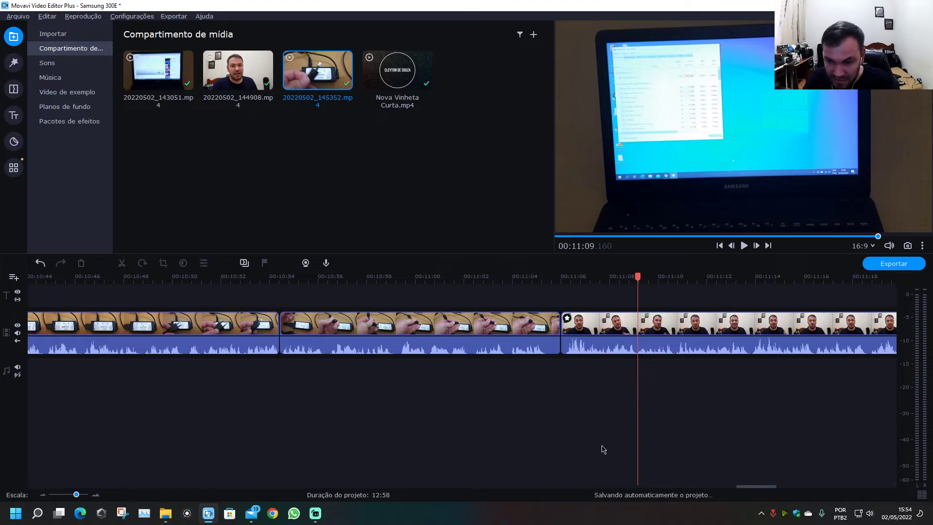
- Trim the end of the power adapter footage to about 00:11:05.7 and play back its last seconds
left_click(510, 280)
left_click_drag(558, 321, 551, 320)
left_click(506, 281)
key("space")
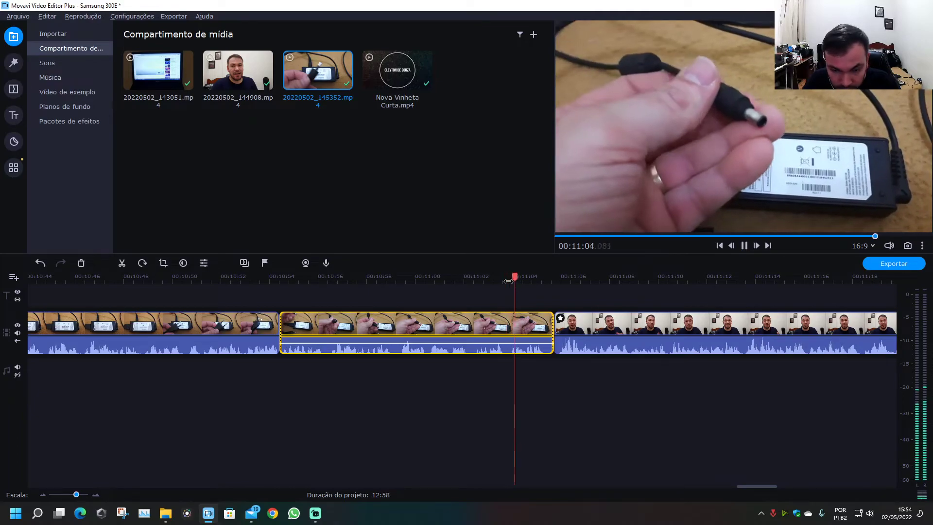
key("space")
- Add a Dark whoosh transition lasting 01:000 seconds between the power adapter and talking-head clips, and play it back
left_click(13, 89)
left_click_drag(241, 83, 558, 328)
left_click(138, 83)
type("01:000")
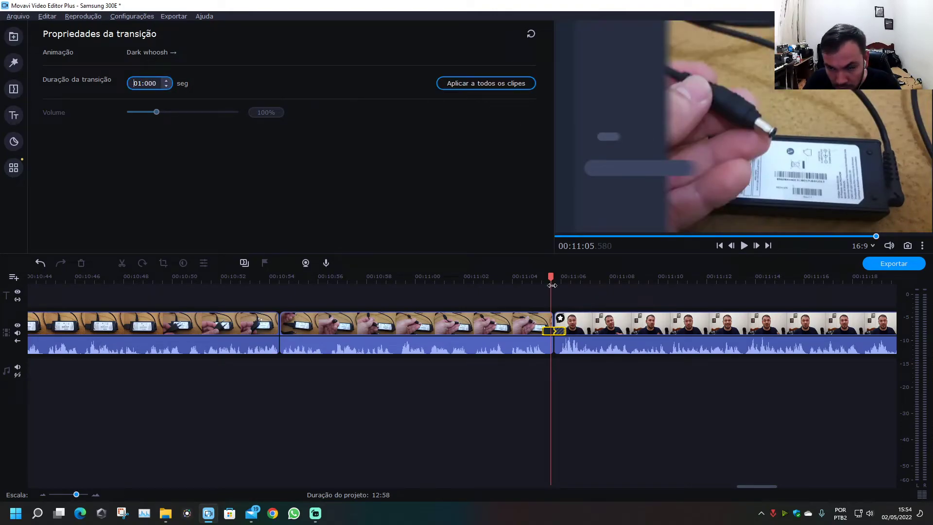
left_click(528, 275)
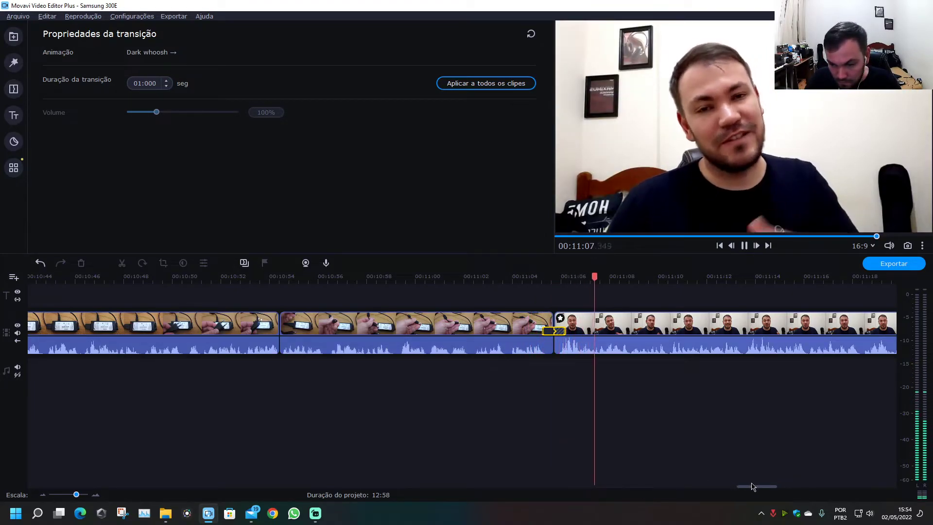
- Split the talking-head clip at 00:11:26.880 and 00:11:38.200 and delete the silent piece between the splits
left_click_drag(757, 486, 773, 489)
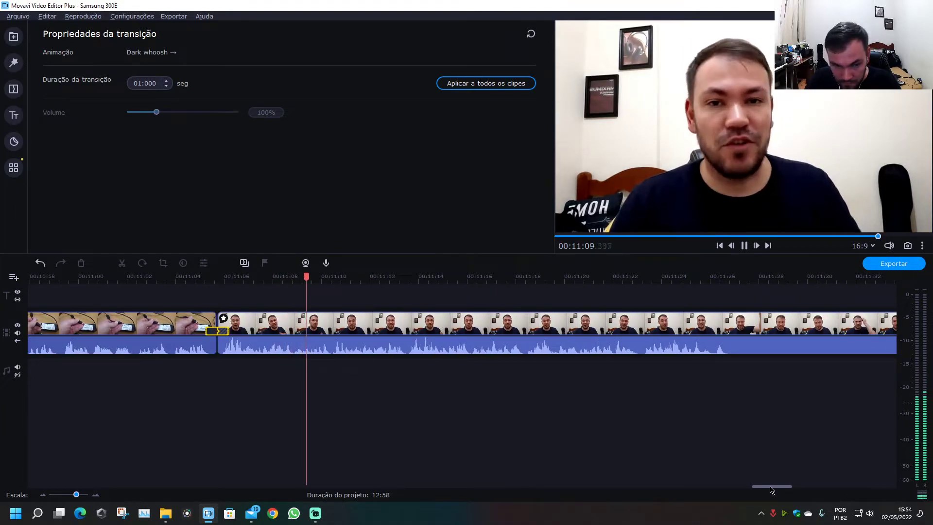
left_click(732, 335)
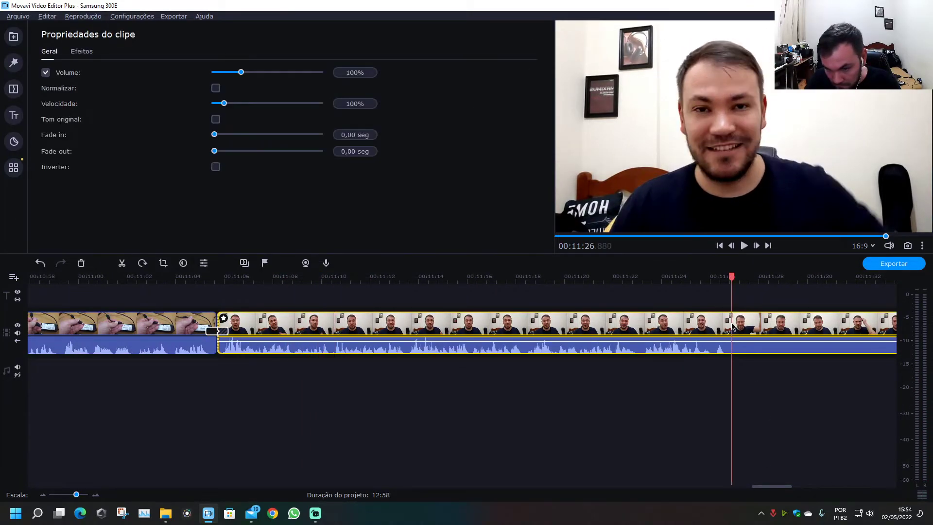
key("ctrl+b")
scroll(711, 376, "down", 2)
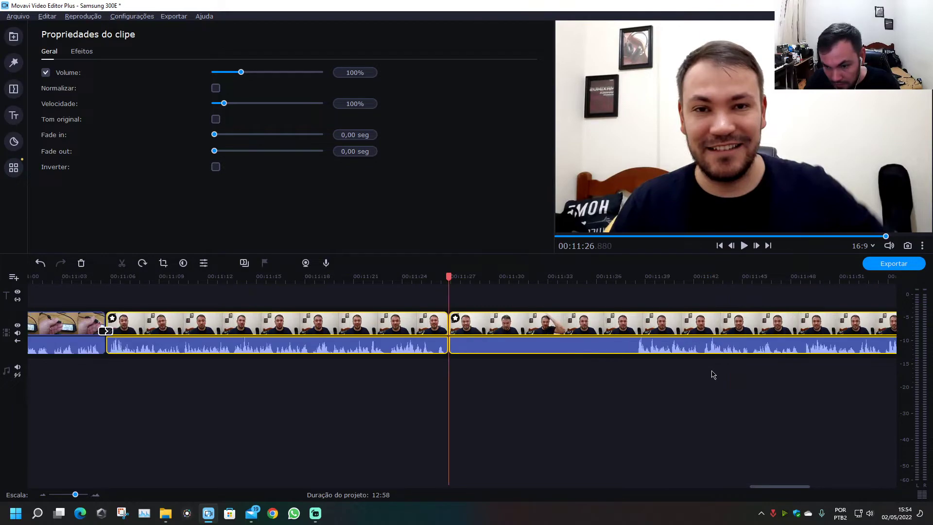
left_click(557, 321)
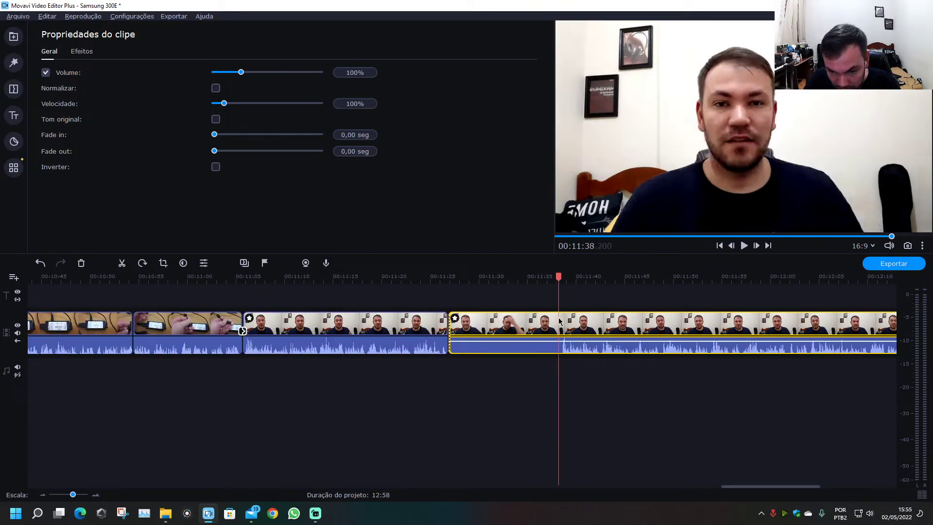
key("ctrl+b")
left_click(524, 323)
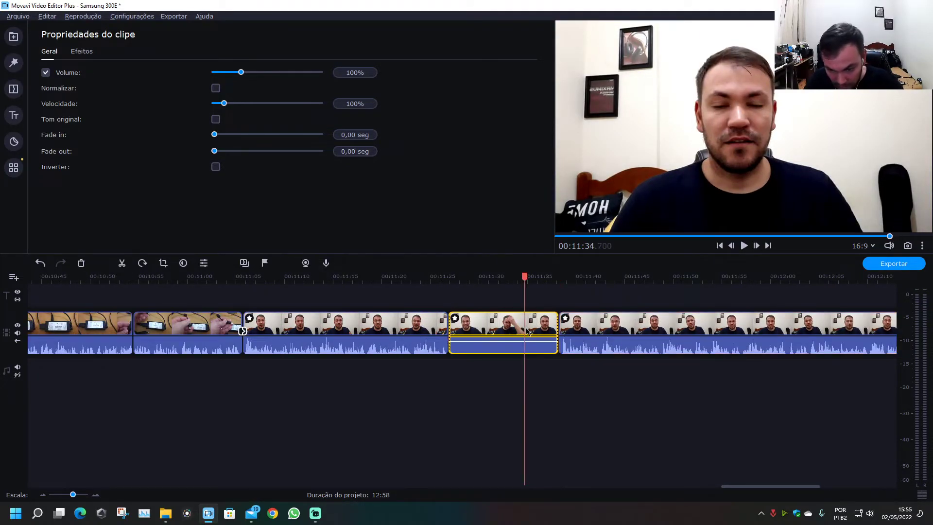
key("Delete")
- Review the talking-head footage from just before the transition to about 00:11:30 for pauses and mistakes
mouse_move(287, 325)
left_mouse_down()
mouse_move(345, 326)
mouse_move(288, 329)
left_mouse_up()
scroll(265, 340, "up", 2)
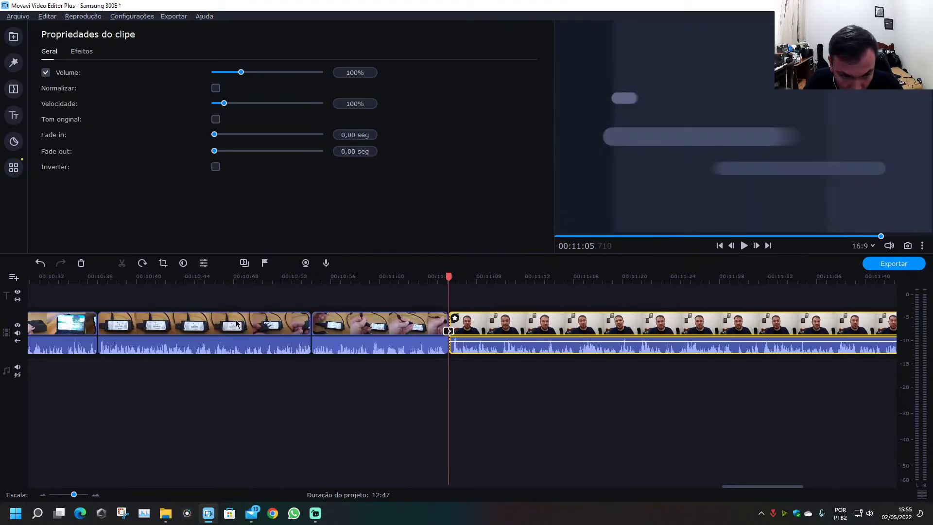
left_click(389, 276)
key("space")
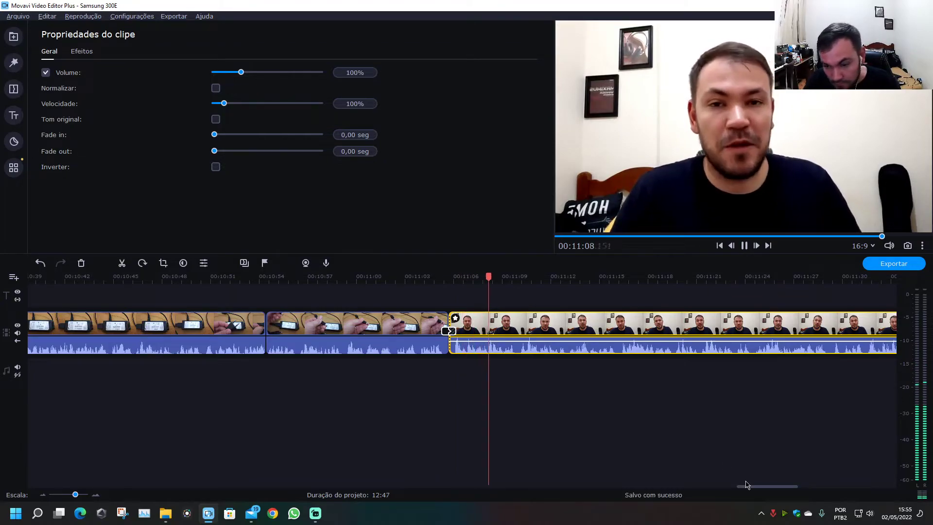
left_click_drag(760, 487, 771, 488)
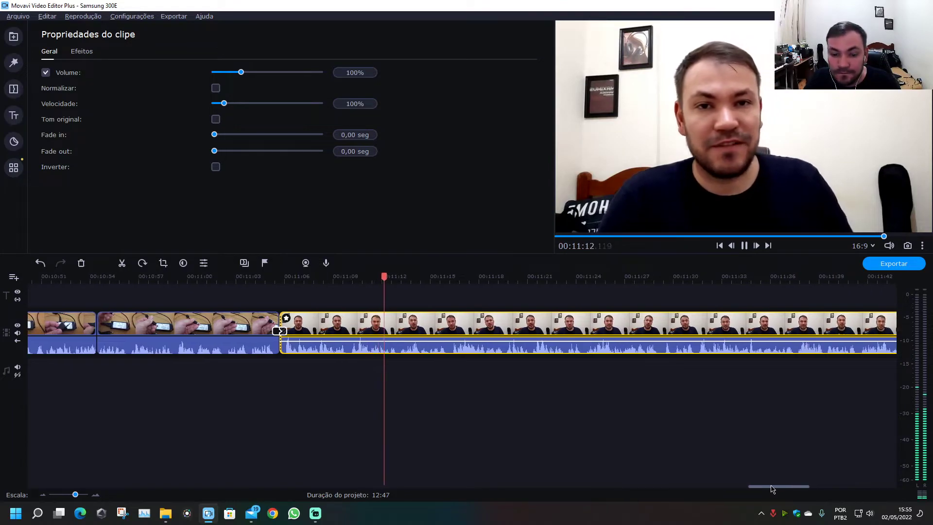
key("ctrl")
scroll(612, 451, "up", 1)
scroll(613, 452, "up", 1)
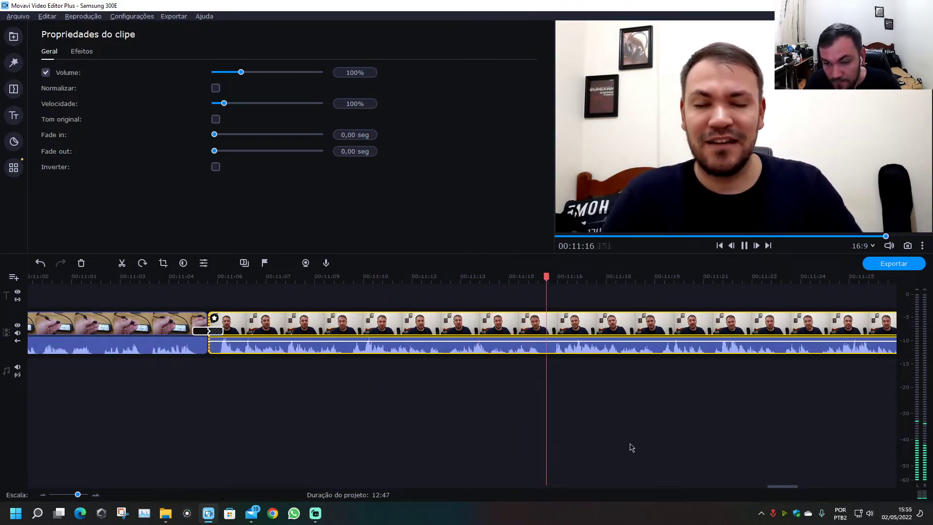
left_click_drag(787, 489, 790, 489)
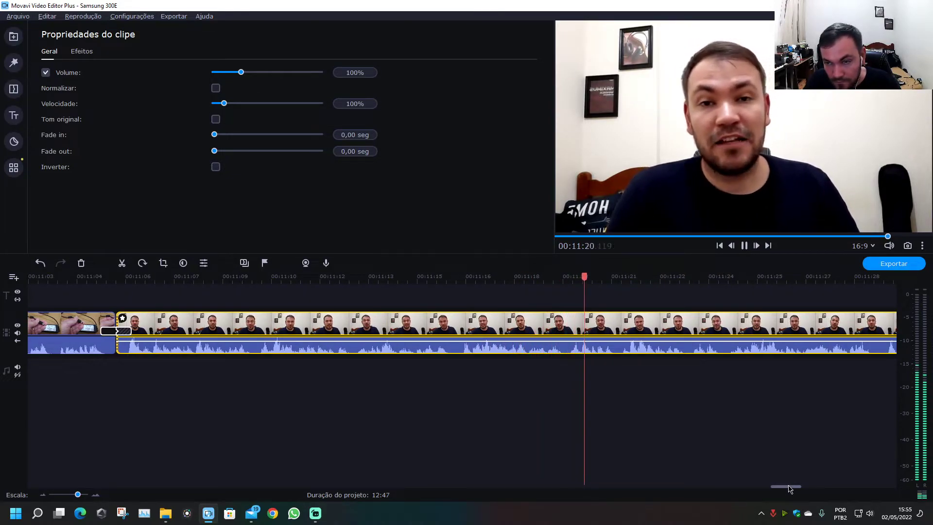
left_click_drag(789, 490, 793, 489)
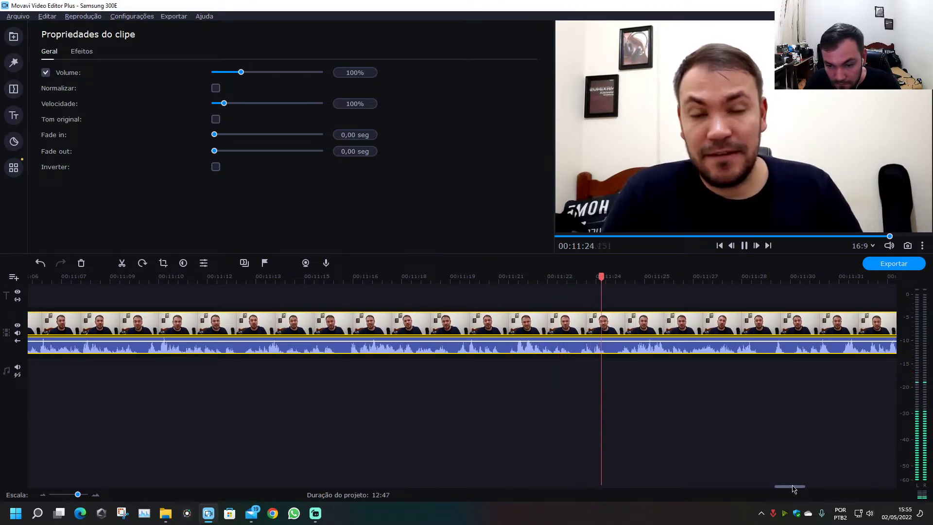
left_click_drag(792, 488, 804, 487)
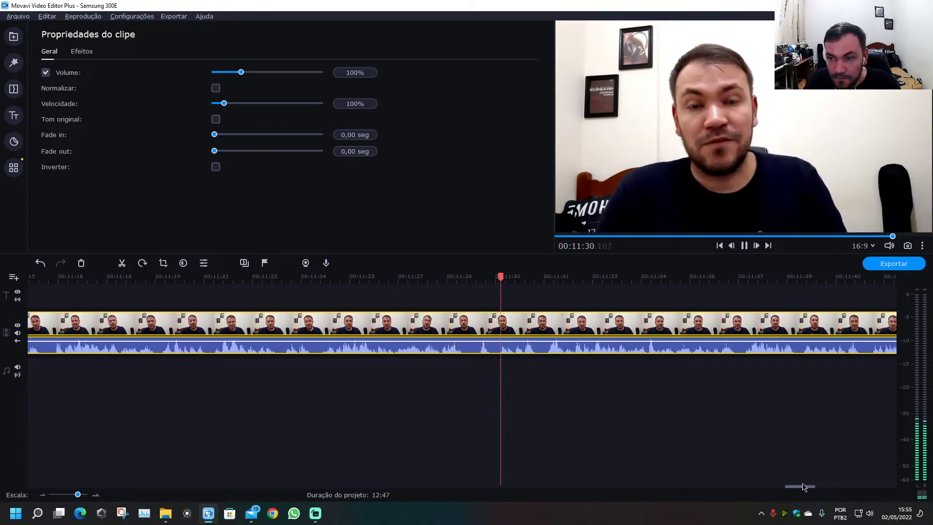
- Split the talking-head clip at 00:11:29.115 and 00:11:29.970 and delete only the short piece between the splits
key("space")
left_click(467, 326)
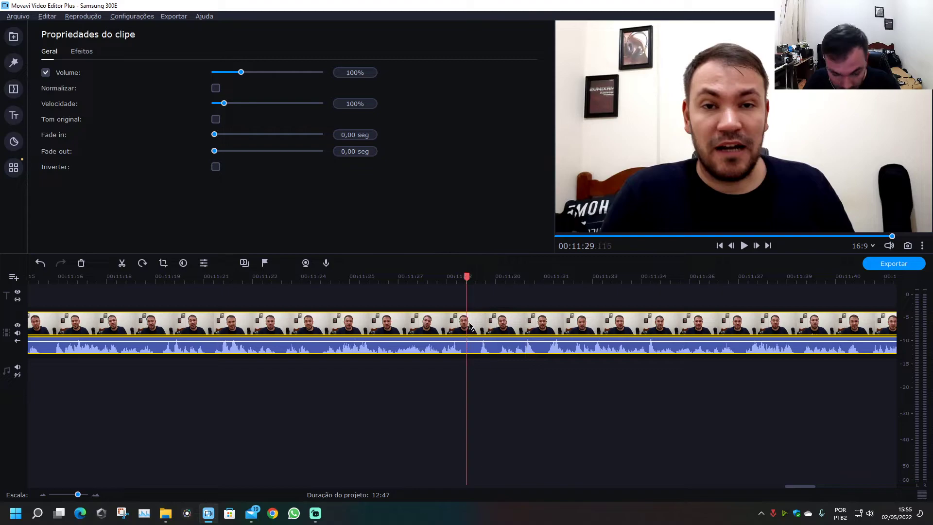
key("ctrl+b")
left_click_drag(468, 276, 495, 275)
key("ctrl+b")
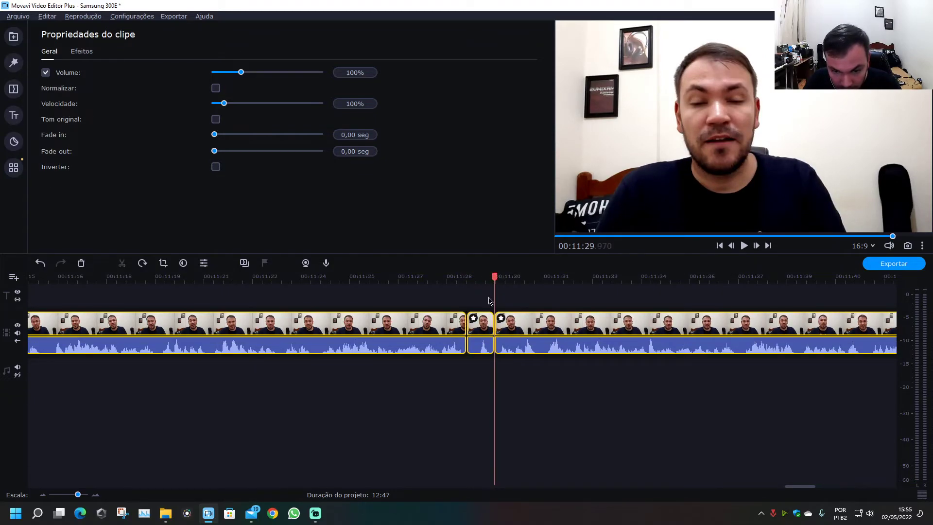
left_click(486, 328)
key("Delete")
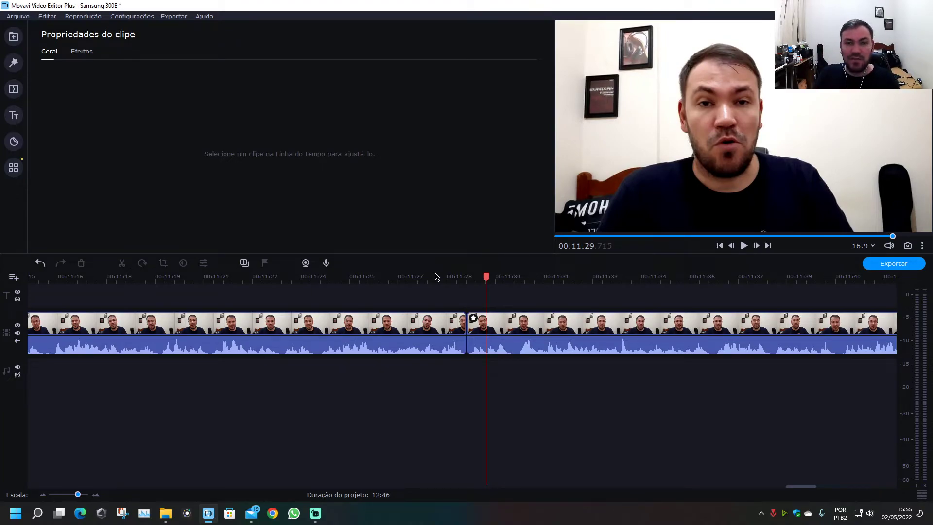
- Play back the cut near 00:11:29 and continue reviewing the talking-head footage to about 00:11:48
left_click(447, 276)
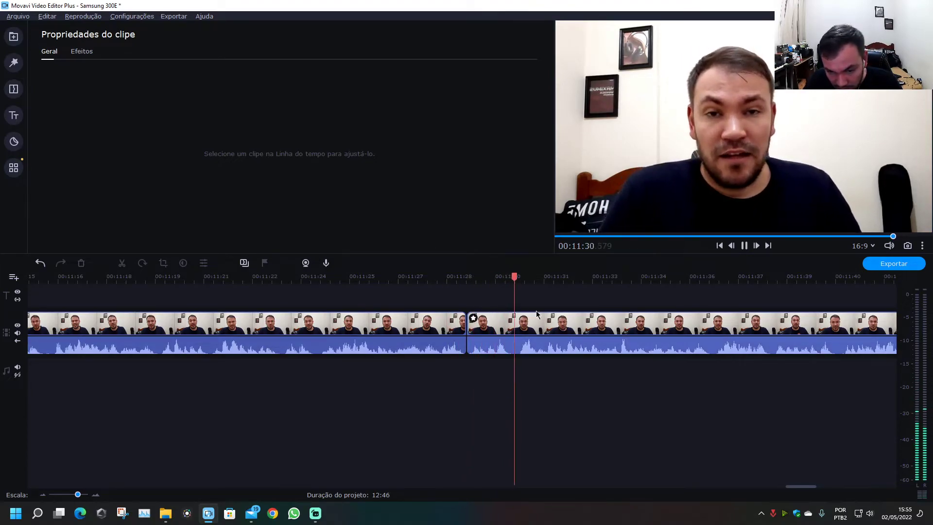
scroll(800, 492, "right", 3)
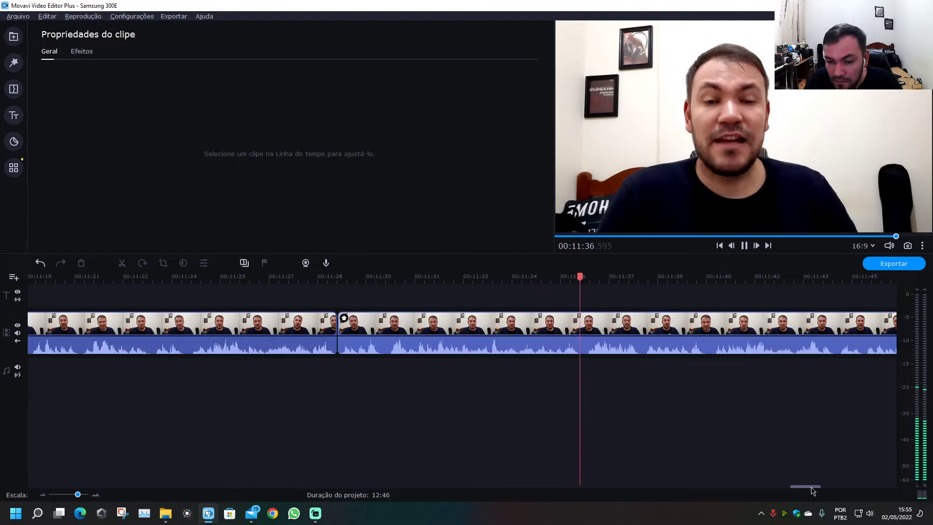
left_click_drag(812, 491, 831, 491)
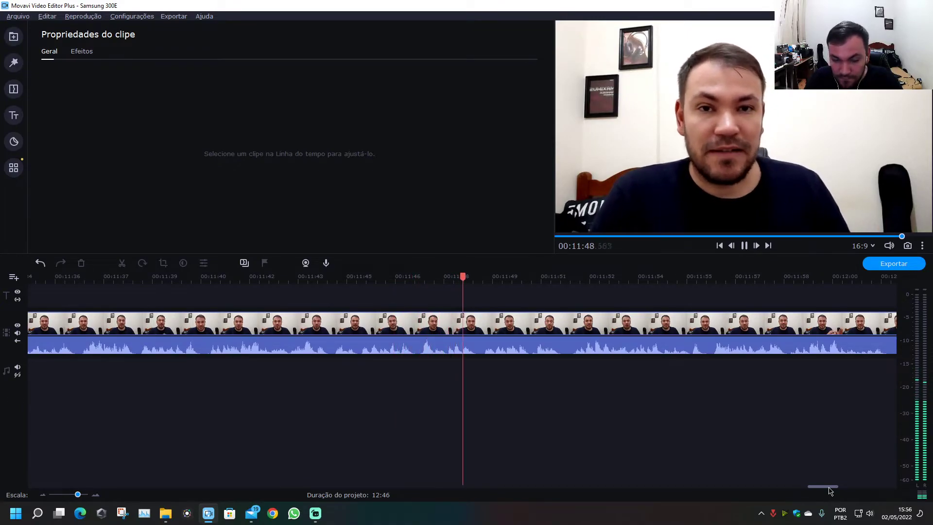
- Split the talking-head clip at 00:12:01.785 and about 00:12:02.4 and delete the short pause between the splits
left_click_drag(830, 491, 837, 491)
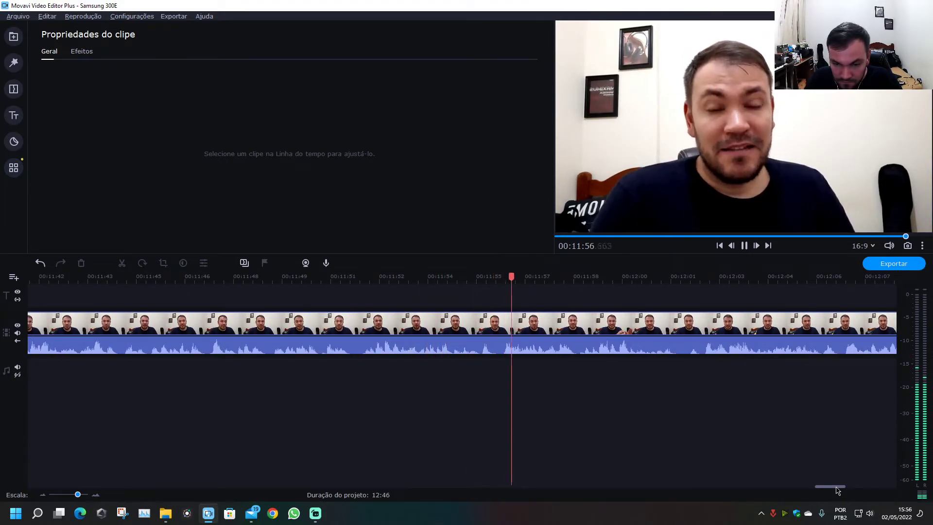
left_click_drag(837, 489, 841, 490)
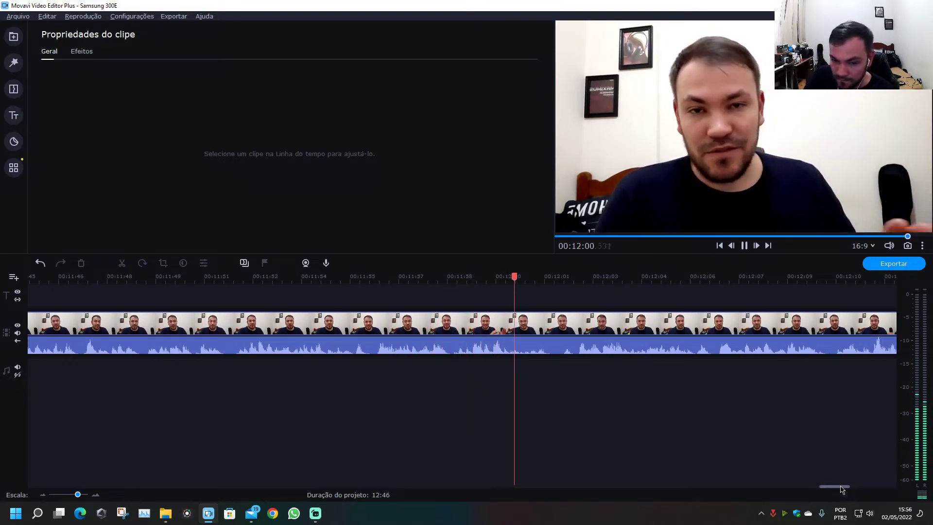
left_click_drag(842, 490, 846, 489)
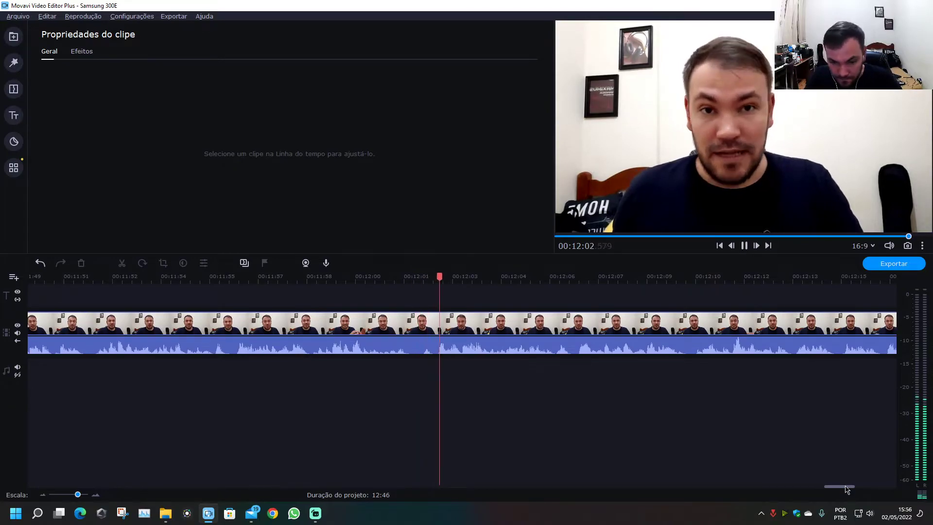
left_click(414, 330)
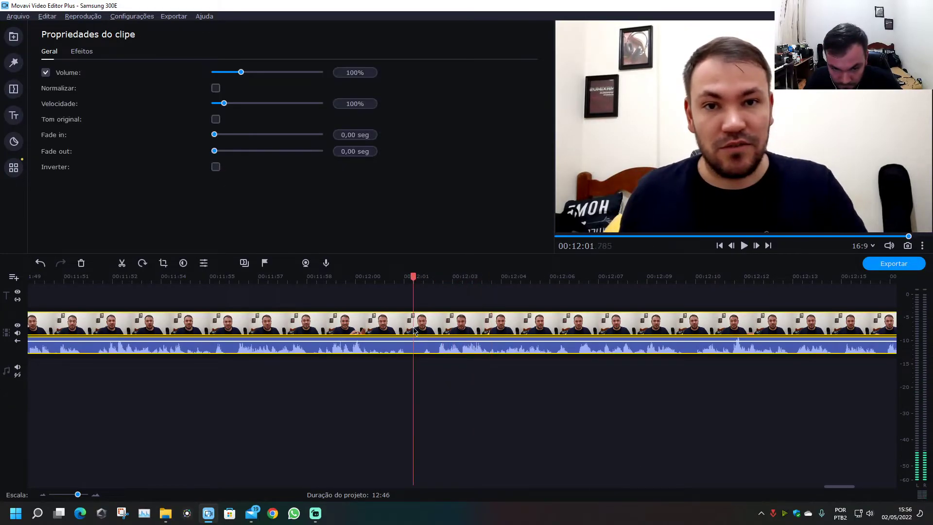
key("ctrl+b")
left_click(430, 352)
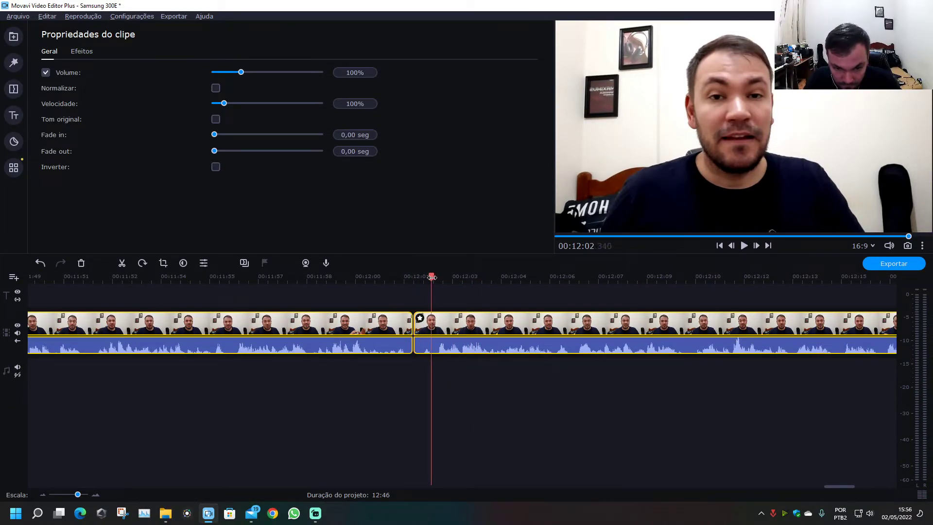
key("ctrl+b")
left_click(428, 330)
key("Delete")
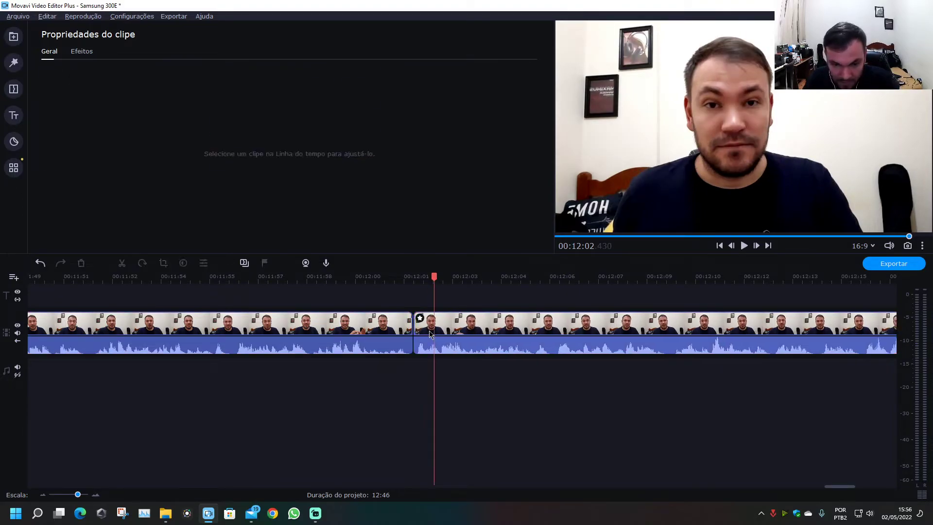
- Play back the cut near 00:12:01 and continue reviewing the talking-head footage to about 00:12:22
left_click(379, 277)
key("space")
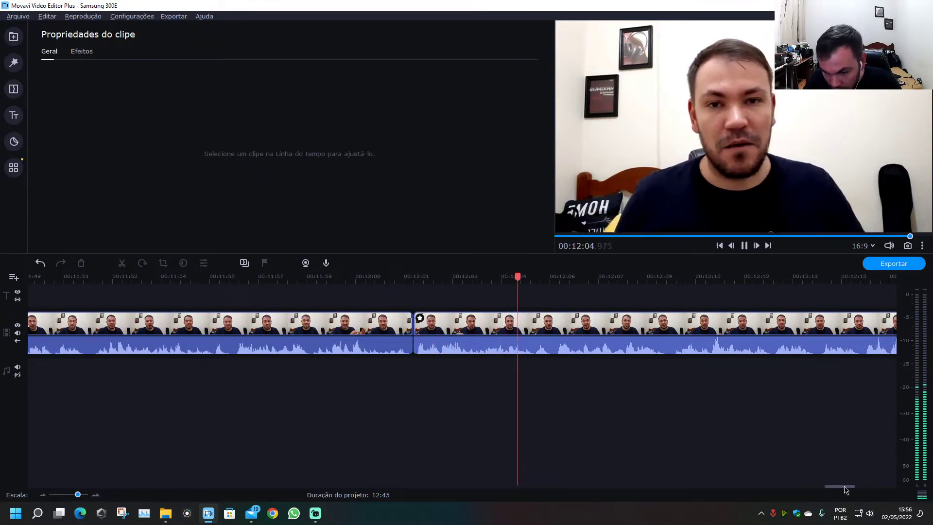
left_click(372, 276)
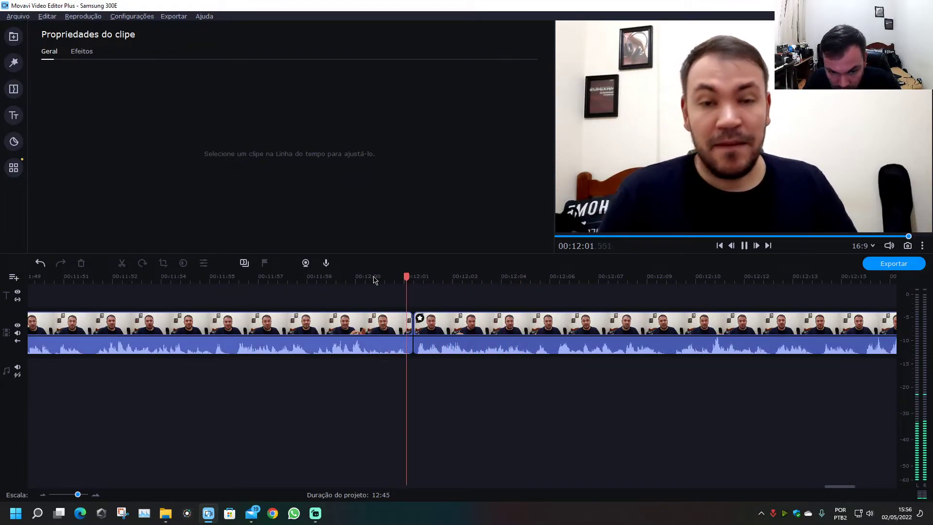
left_click(301, 277)
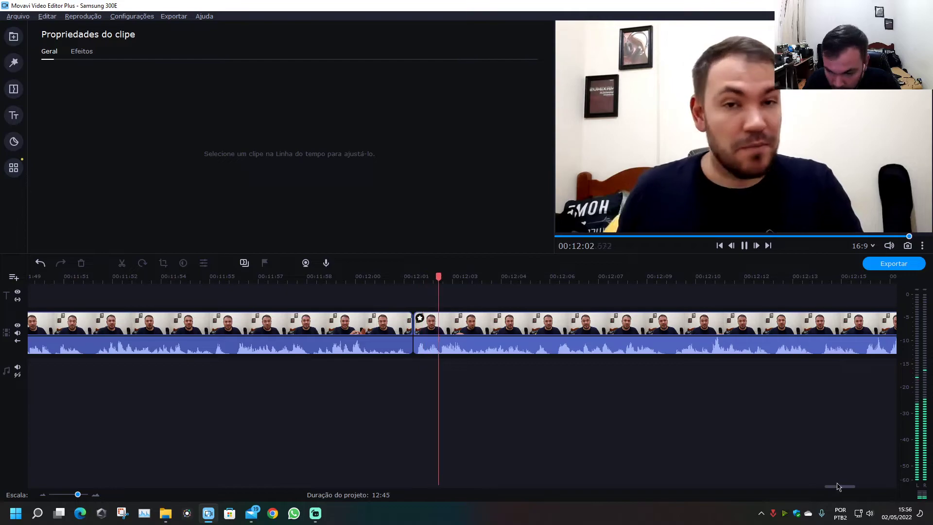
left_click_drag(834, 485, 844, 486)
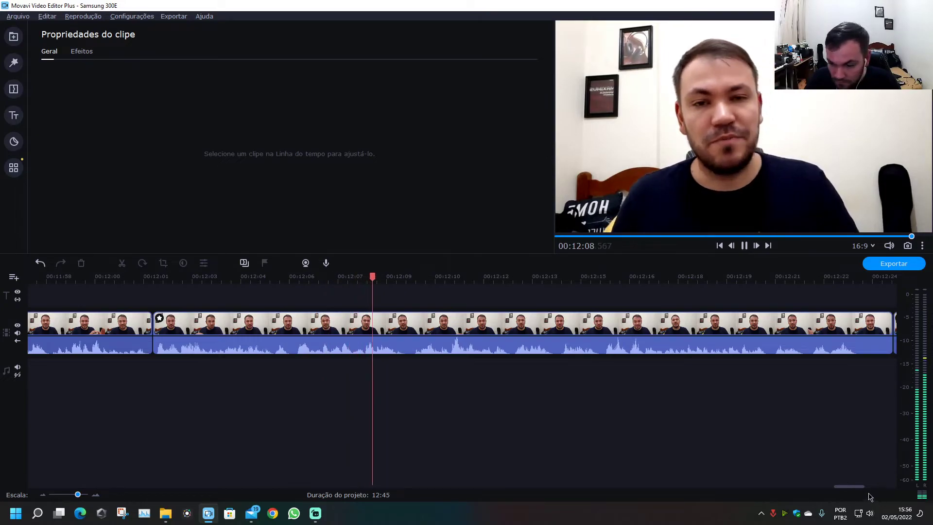
left_click_drag(845, 485, 864, 487)
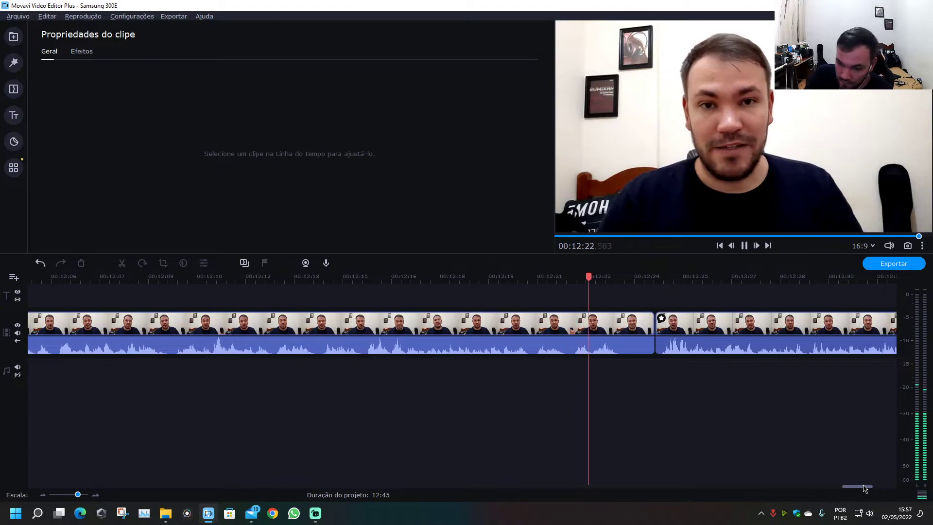
- Split the talking-head clip near 00:12:23.6 and delete the leftover piece before the final clip
key("space")
left_click(624, 343)
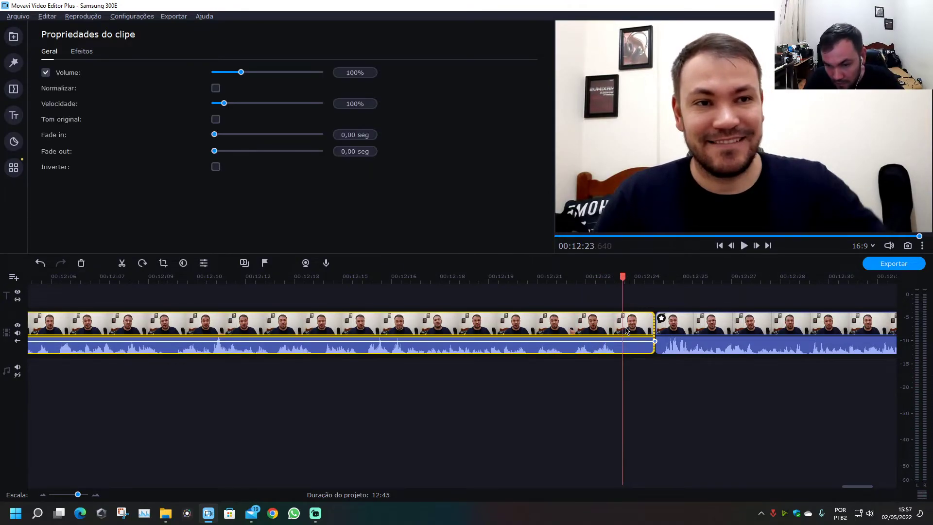
key("ctrl+b")
left_click(639, 332)
key("Delete")
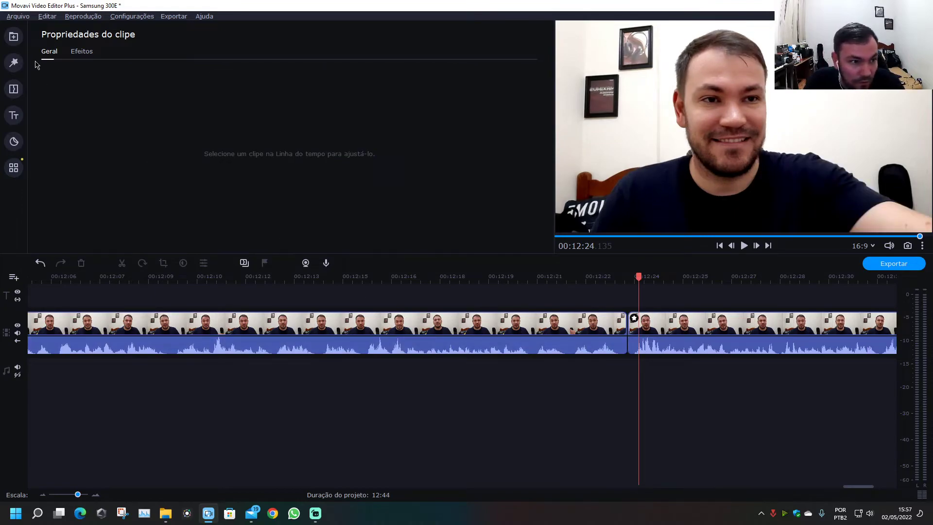
- Add the rightward Dark whoosh transition before the final talking-head clip, set its duration to 01:000 seconds and play it back
left_click(13, 36)
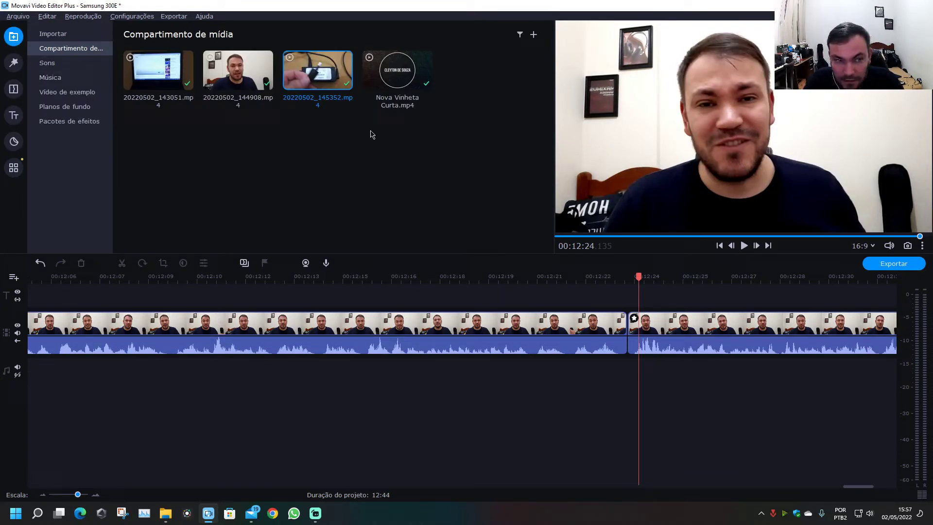
left_click(23, 90)
left_click_drag(255, 89, 635, 333)
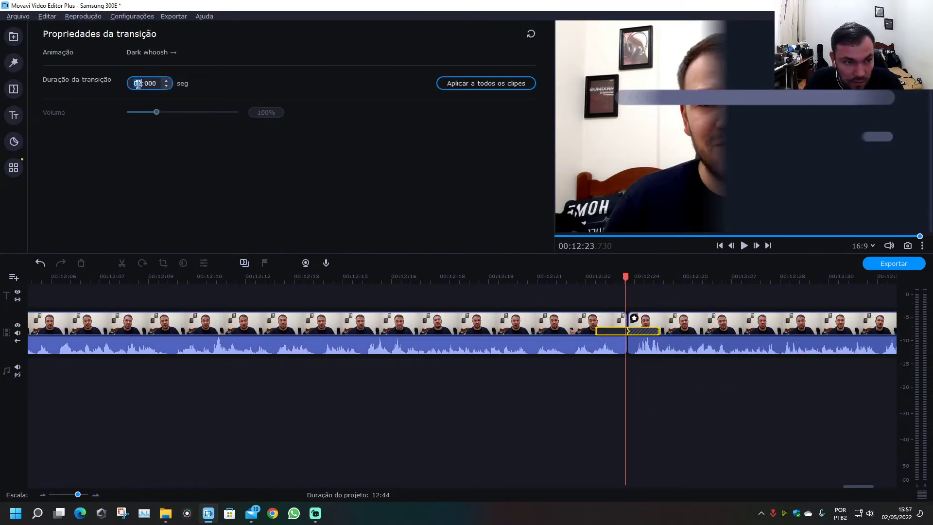
type("01")
key("Return")
left_click(602, 276)
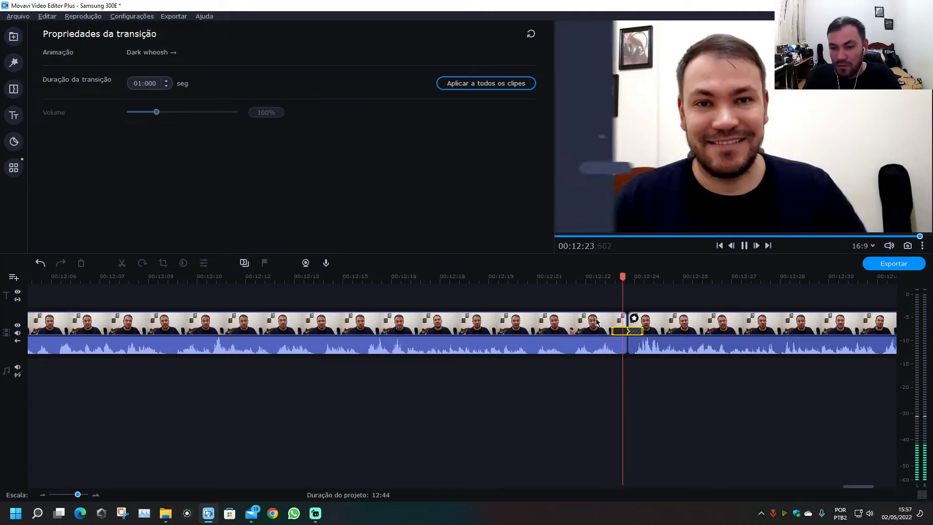
key("space")
- Review the closing seconds of the final talking-head clip around 00:12:44 to check how the video ends
left_click_drag(847, 485, 888, 487)
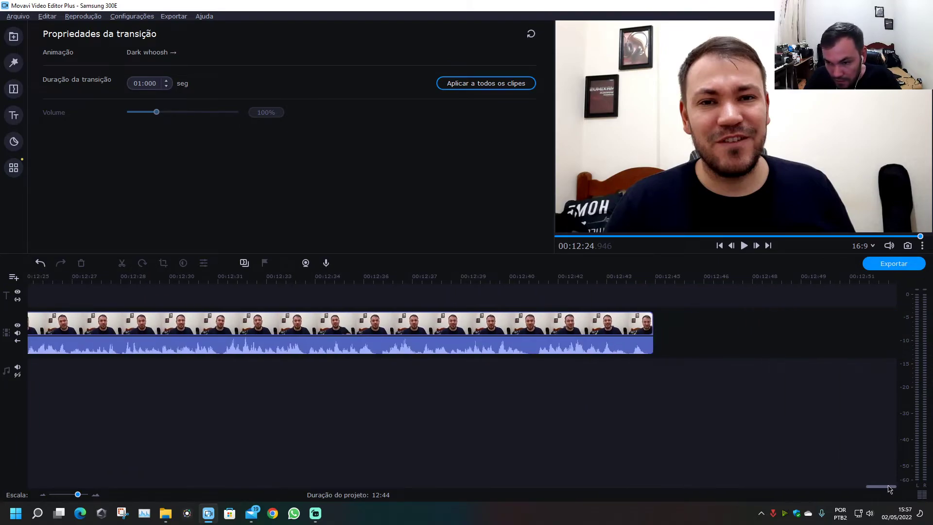
left_click(628, 316)
left_click(532, 330)
key("space")
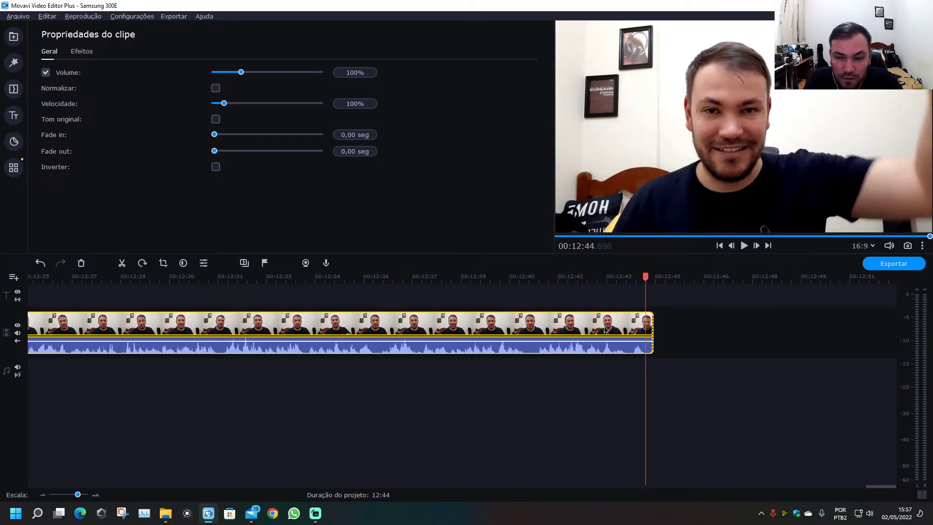
left_click(623, 323)
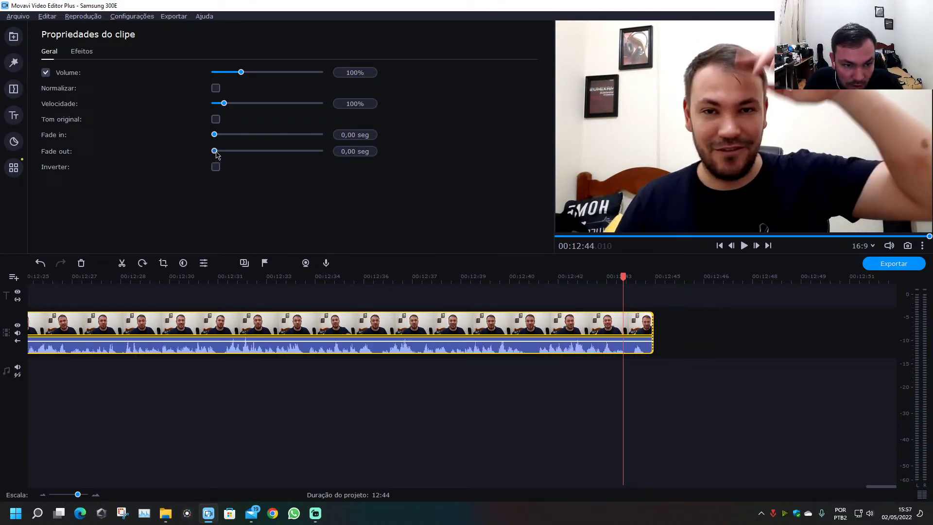
left_click(14, 89)
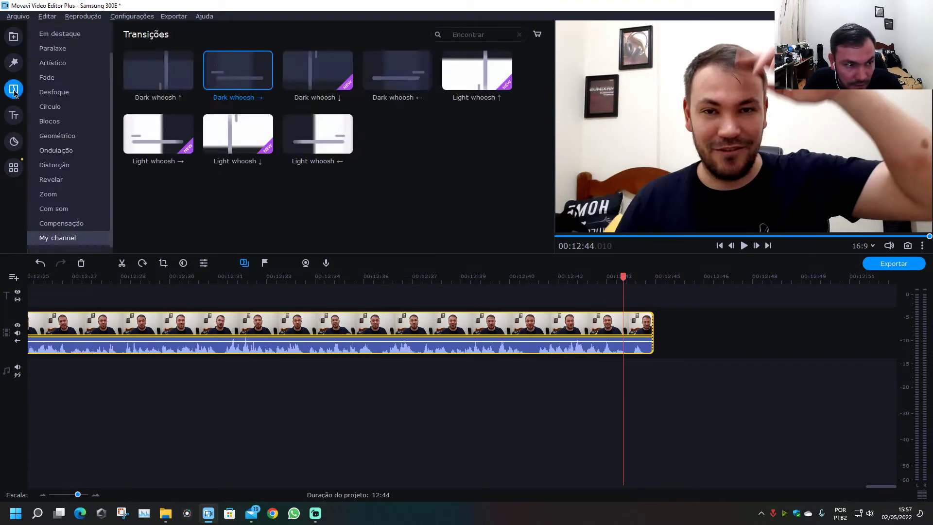
key("space")
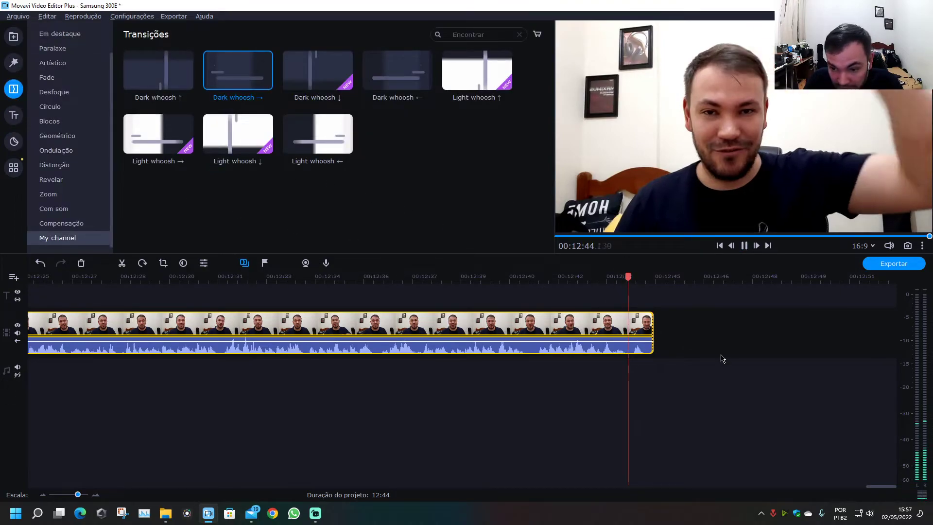
key("space")
key("space")
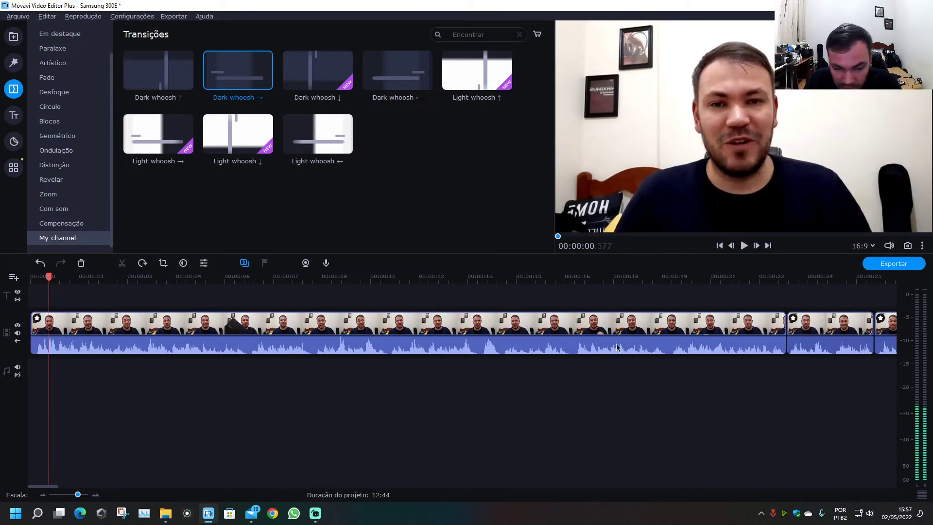
scroll(555, 385, "down", 5)
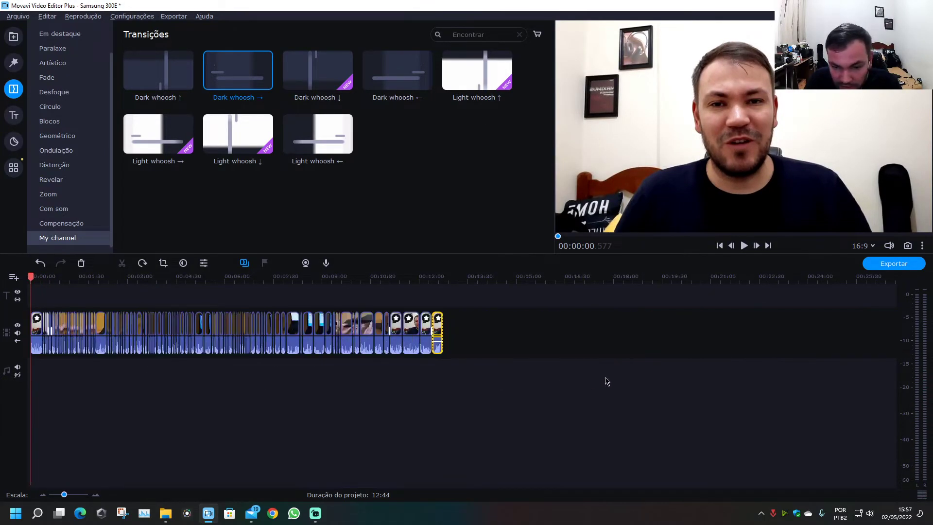
left_click(438, 284)
scroll(511, 319, "up", 4)
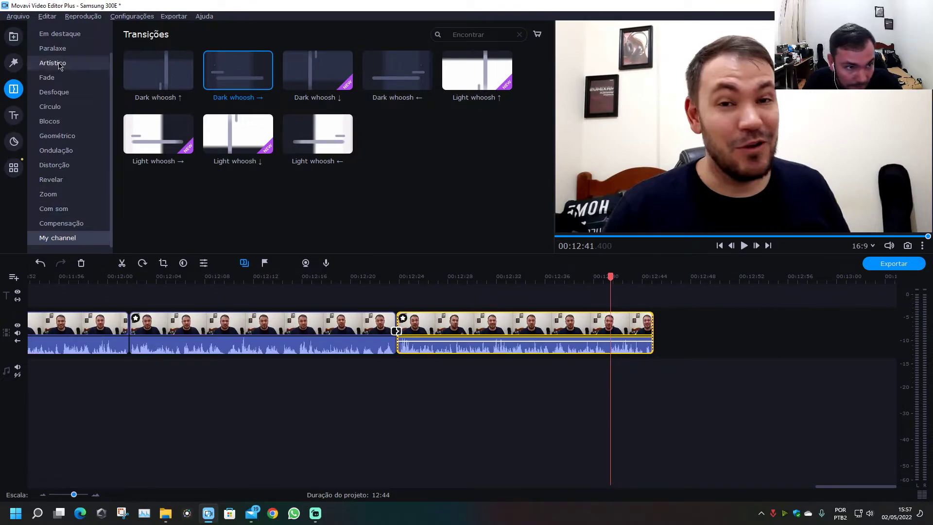
- Append the channel's customized end-screen template from the intro videos collection right after the final talking-head clip
left_click(47, 80)
left_click(13, 39)
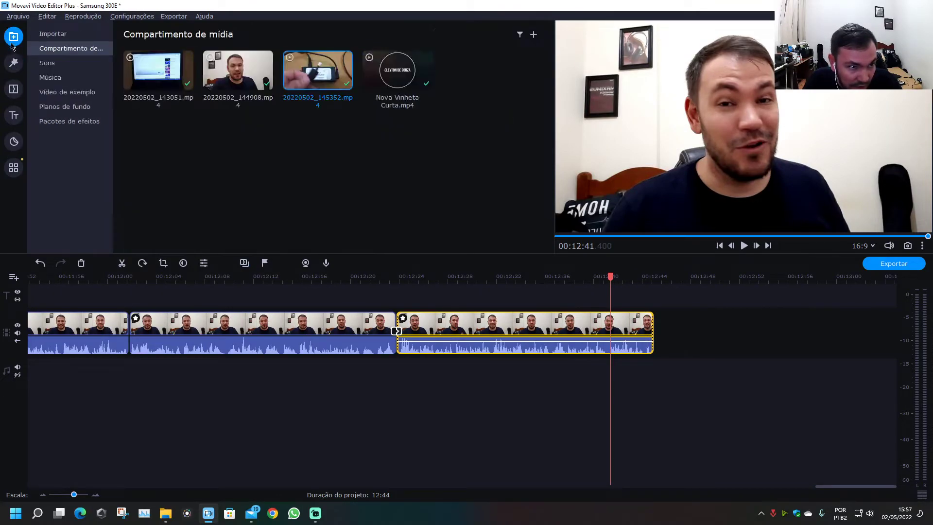
left_click(16, 114)
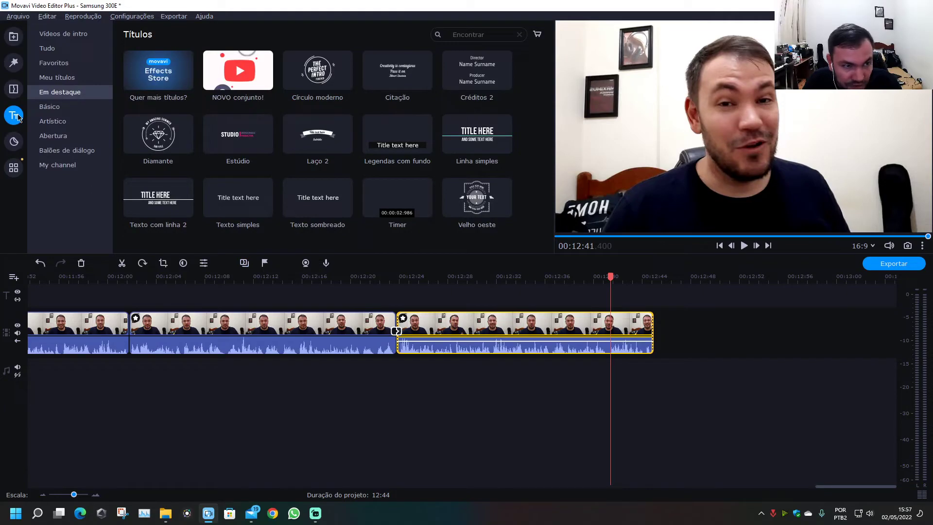
scroll(714, 330, "up", 2)
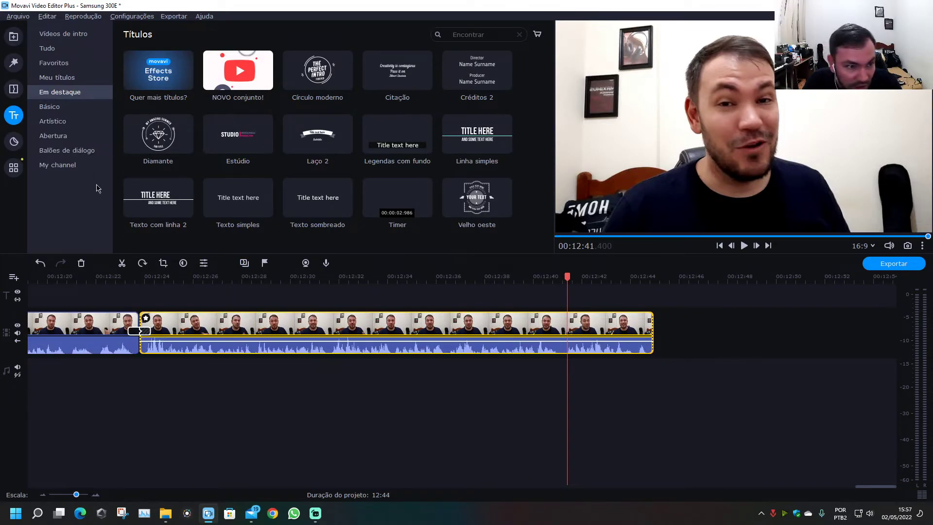
left_click(78, 166)
left_click(62, 81)
left_click(65, 38)
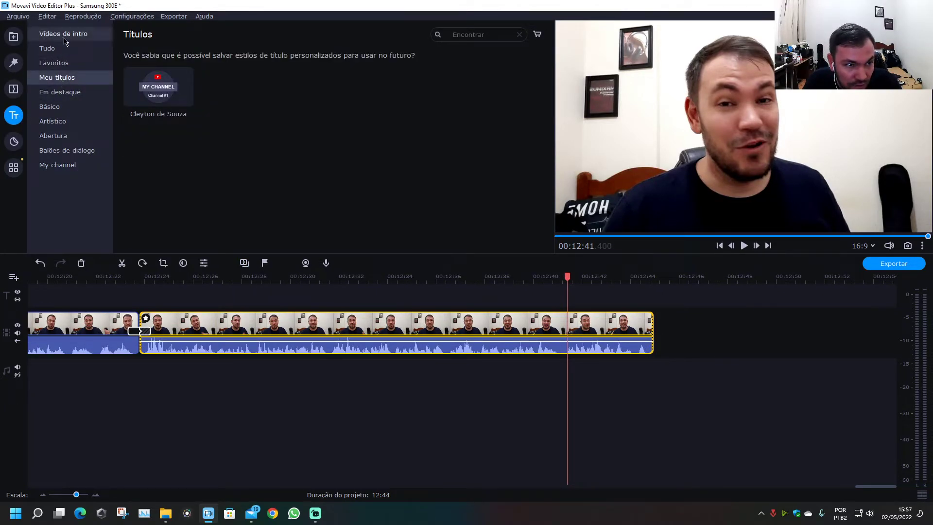
left_click_drag(388, 145, 699, 344)
- Play back the cut from the final talking-head clip into the end screen and check the end-screen animation
left_click(629, 289)
key("space")
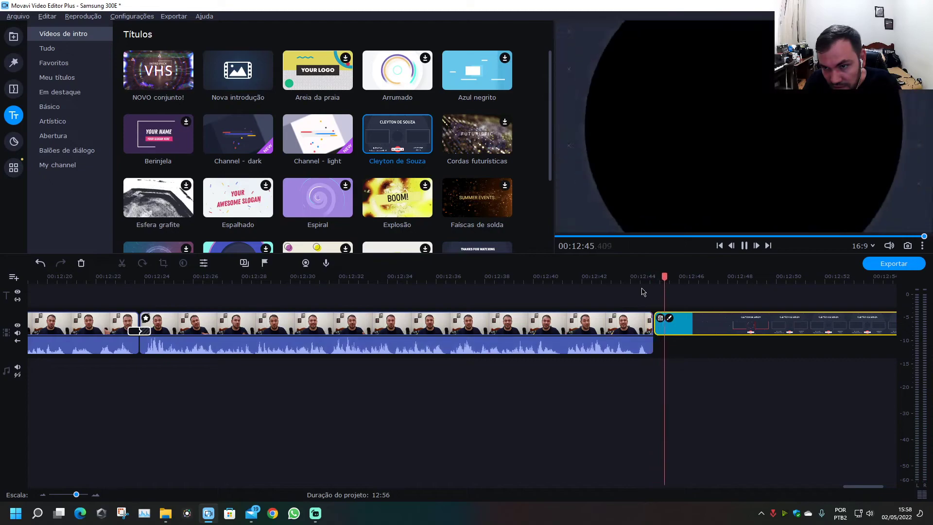
scroll(718, 321, "down", 3)
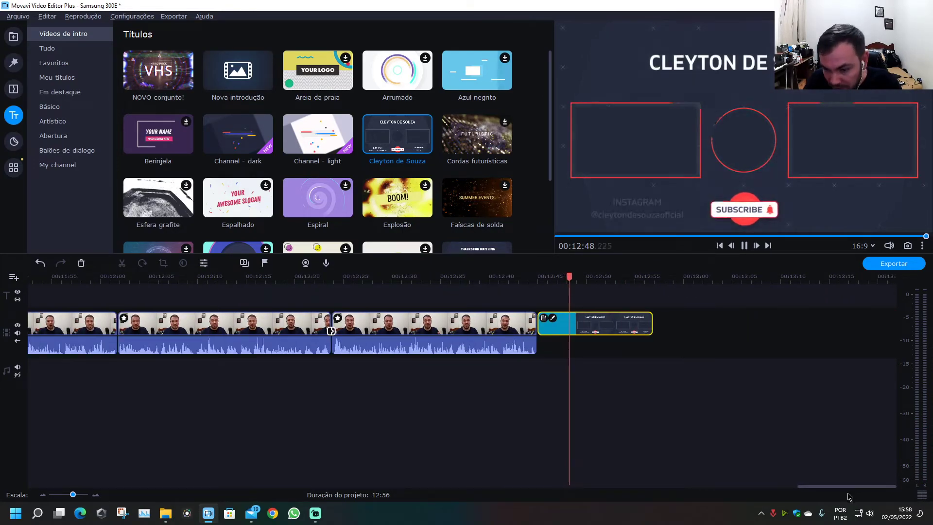
- Place the saved channel title from the custom titles collection at the very start of the title track and play it back
left_click_drag(850, 485, 10, 475)
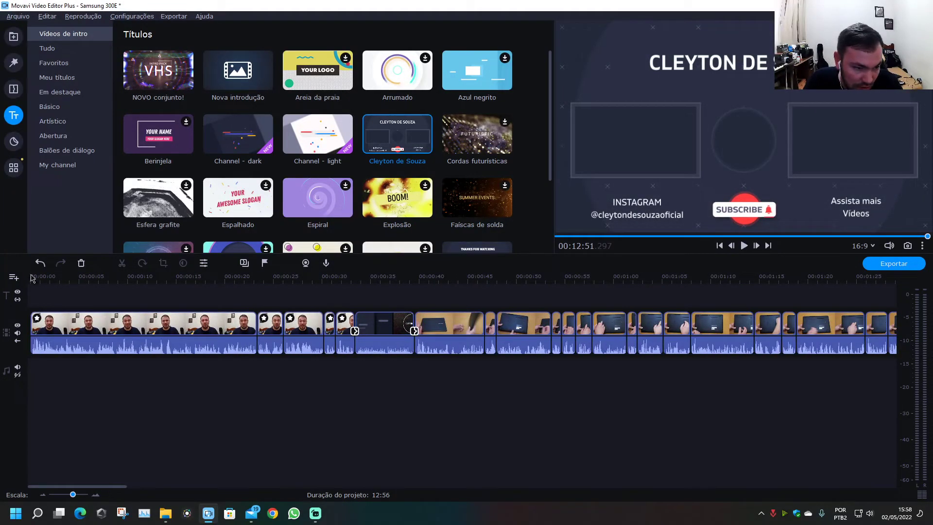
left_click(30, 277)
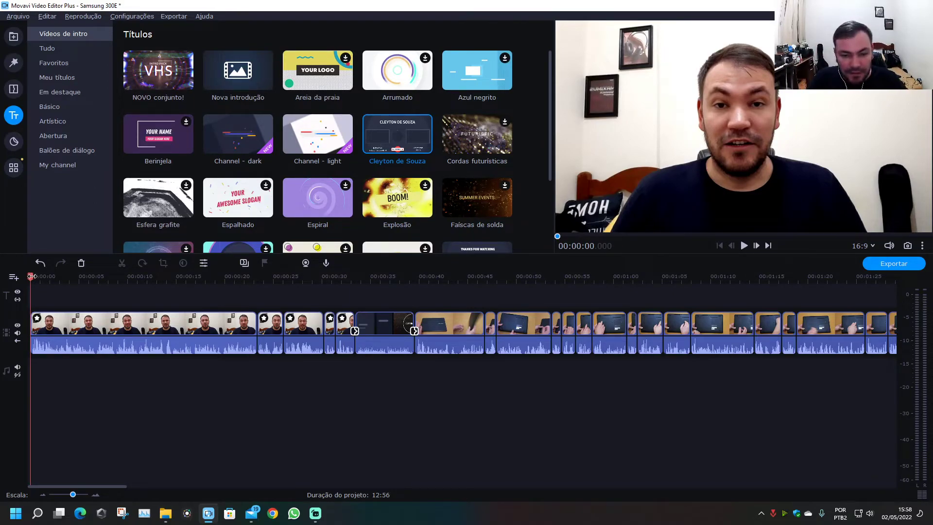
left_click(14, 36)
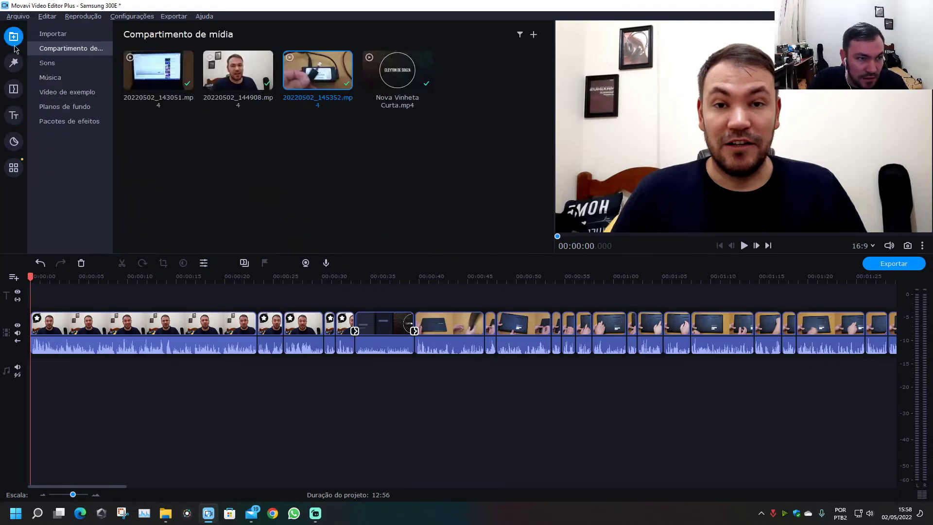
left_click(14, 63)
left_click(14, 89)
left_click(64, 63)
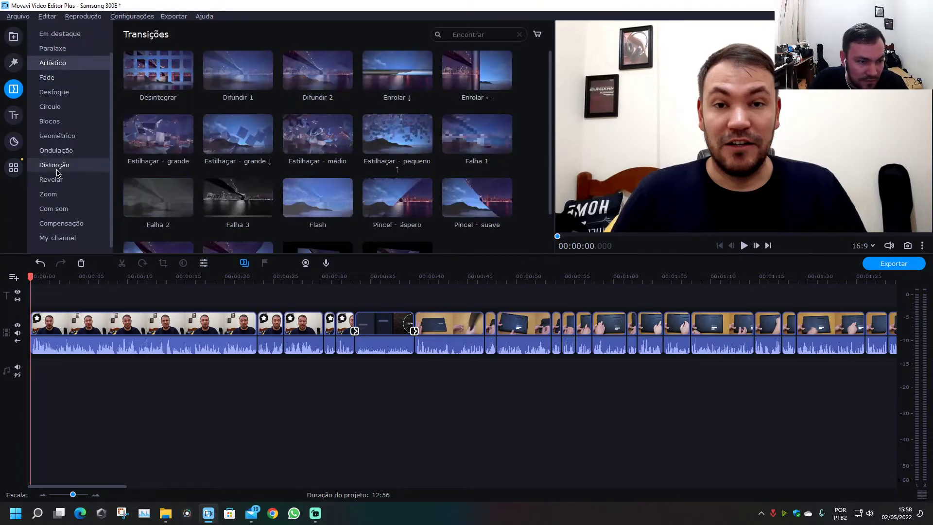
left_click(14, 115)
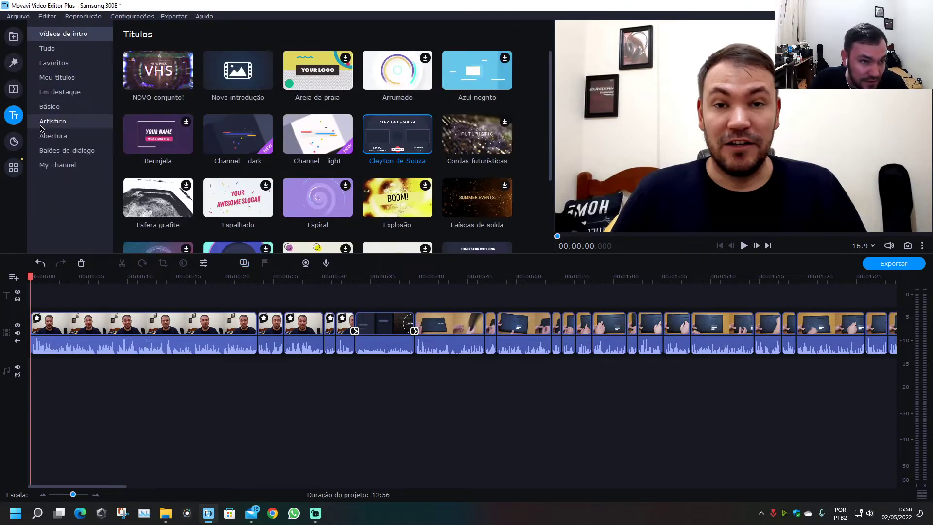
left_click(57, 78)
left_click_drag(157, 86, 30, 294)
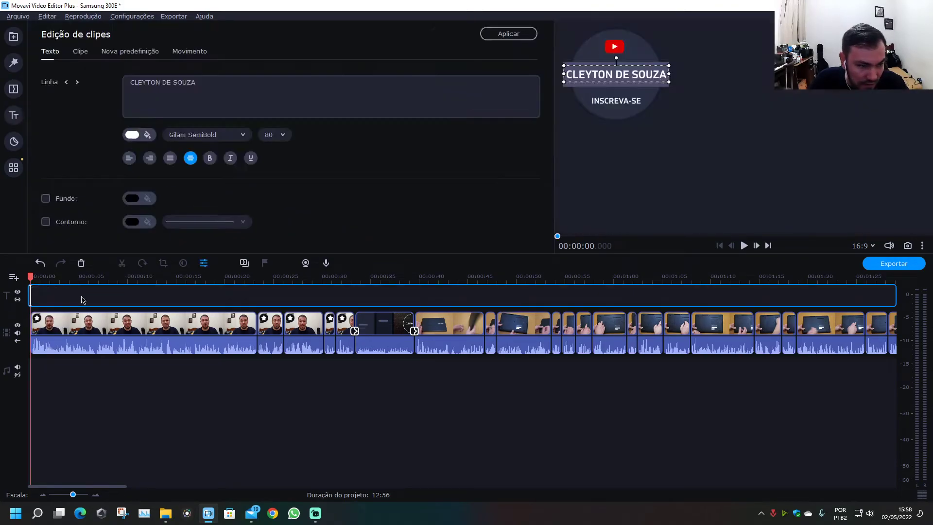
key("space")
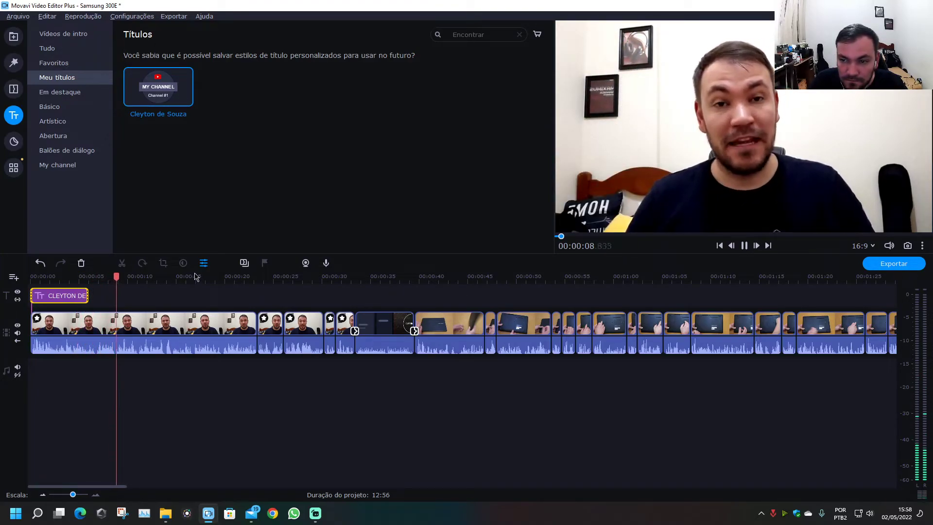
- Find the "Legendas com fundo" title and place it on the title track at about 00:00:07.750, after the channel title
left_click(119, 276)
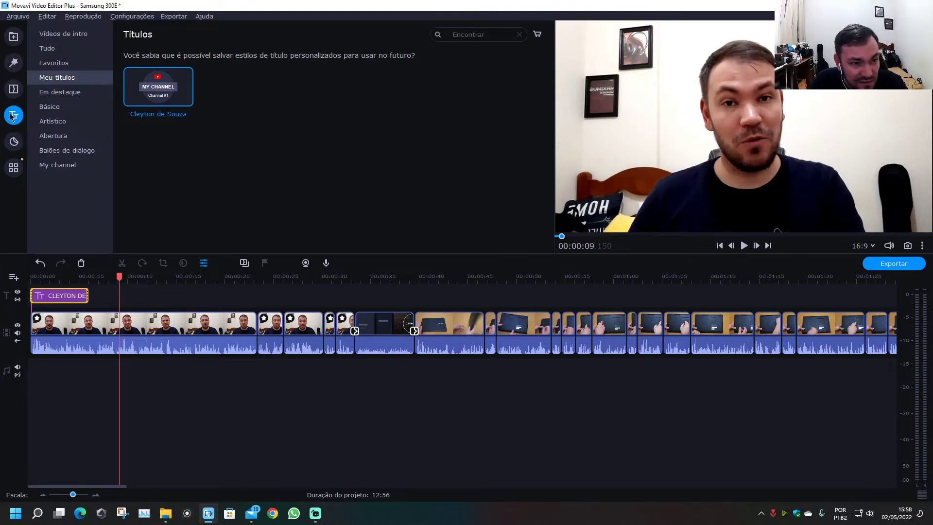
left_click(49, 48)
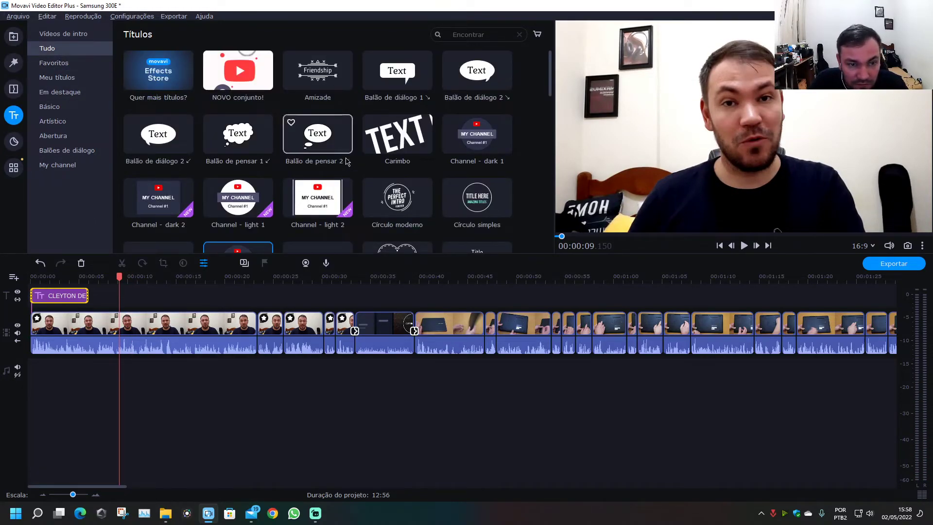
scroll(349, 162, "down", 2)
scroll(333, 157, "up", 2)
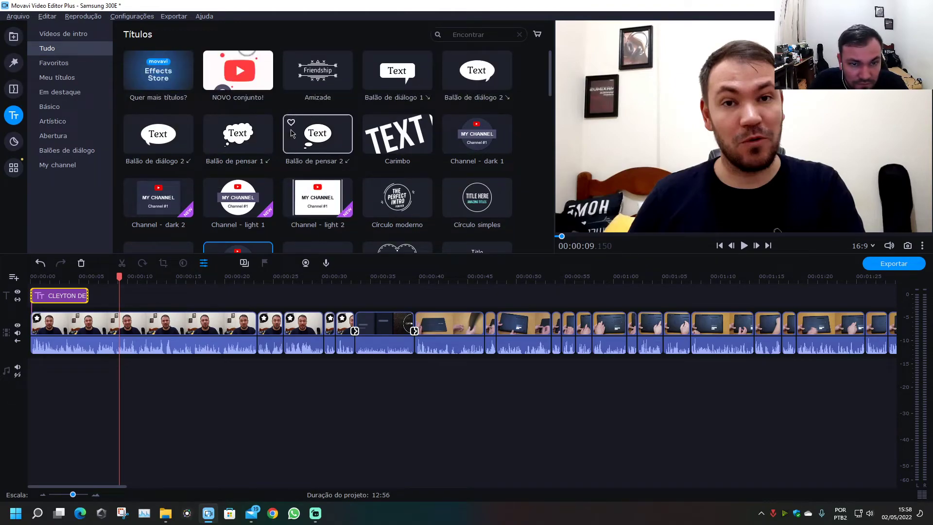
scroll(262, 146, "down", 5)
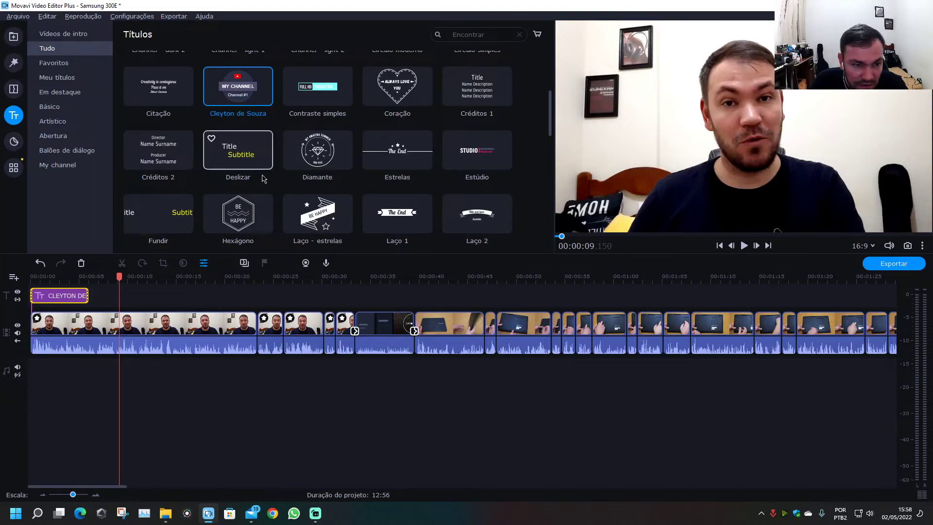
scroll(253, 155, "down", 3)
scroll(340, 194, "down", 1)
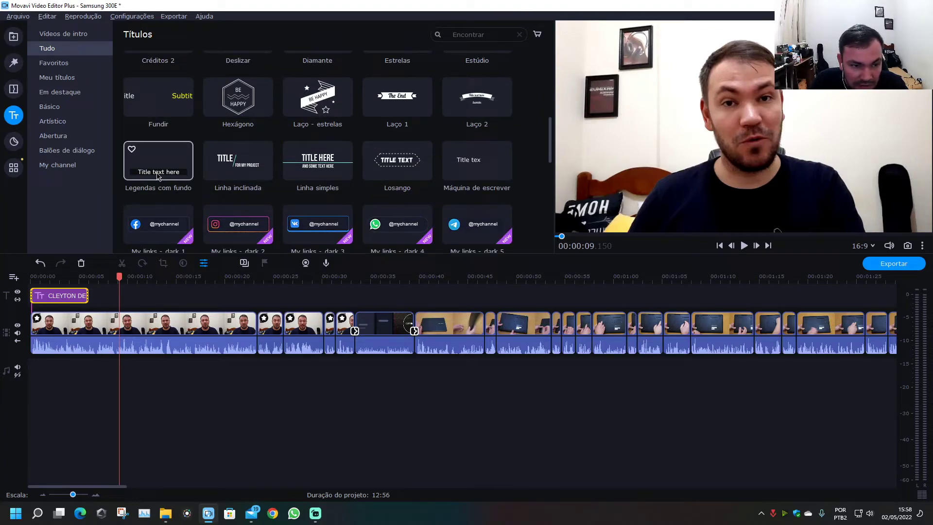
left_click_drag(157, 176, 107, 298)
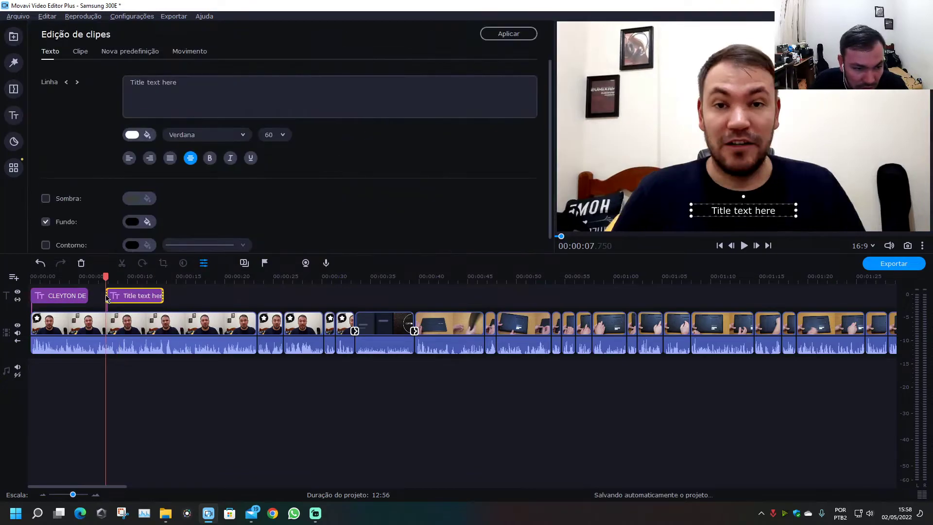
- Set the new title's text to "Samsung 300E", turn on its outline and make it bold, keeping the background
left_click_drag(177, 82, 120, 84)
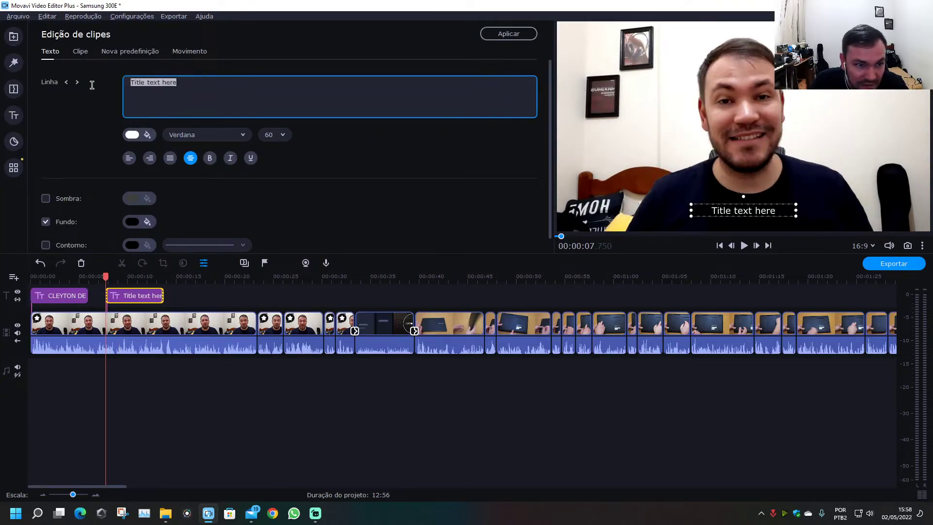
type("Samsung 300E")
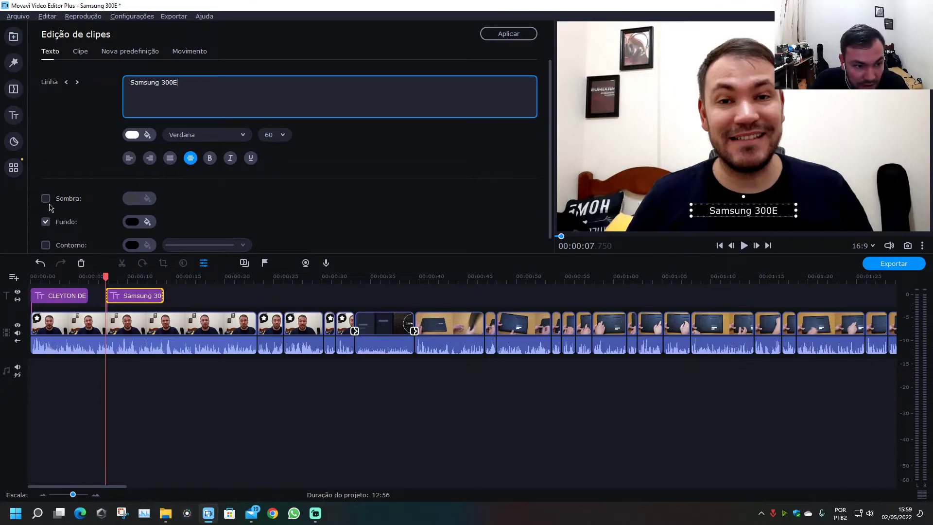
left_click(46, 245)
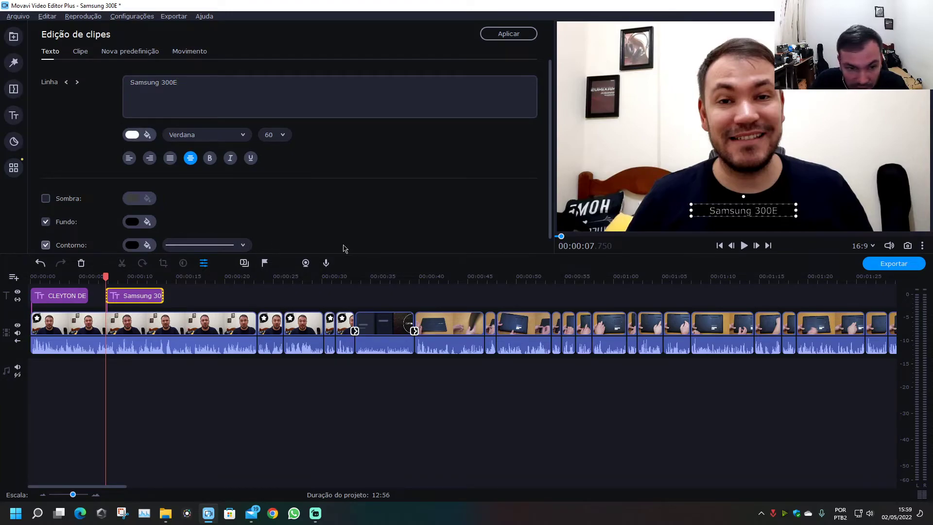
left_click(242, 245)
left_click(243, 245)
scroll(243, 245, "down", 1)
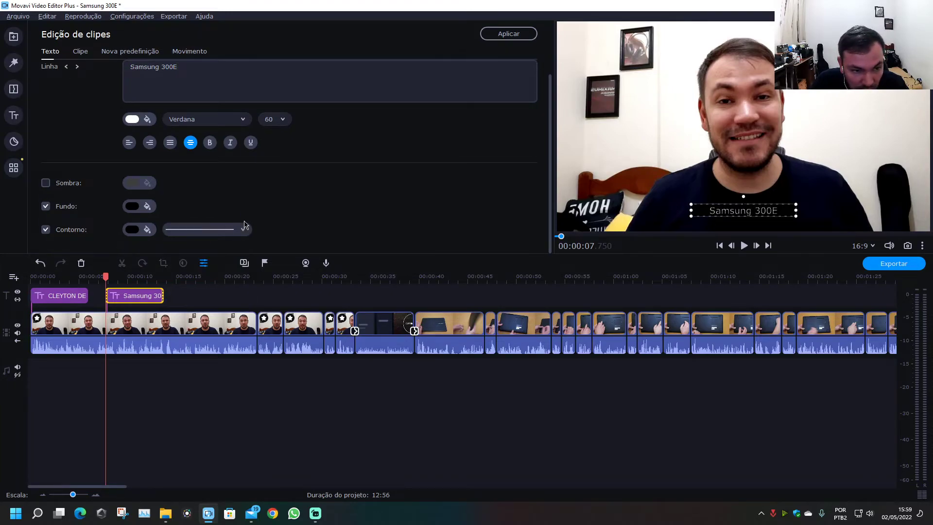
left_click(46, 206)
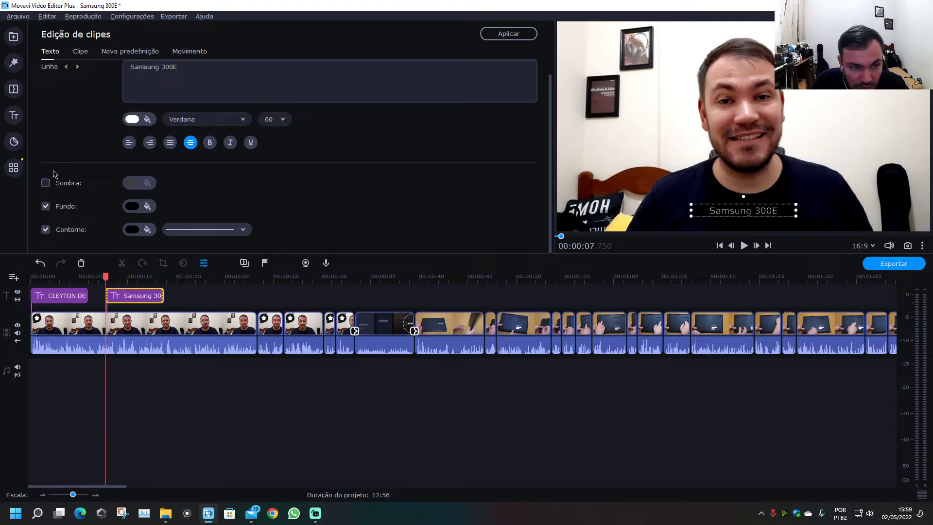
left_click(211, 144)
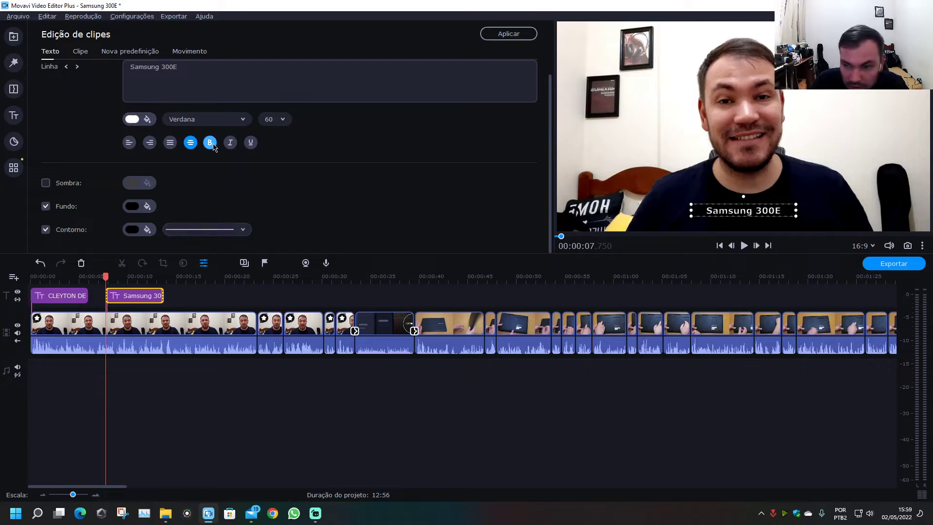
- Enlarge the Samsung 300E title slightly, move it to the upper-left corner of the video frame and play it back
left_click_drag(797, 211, 772, 215)
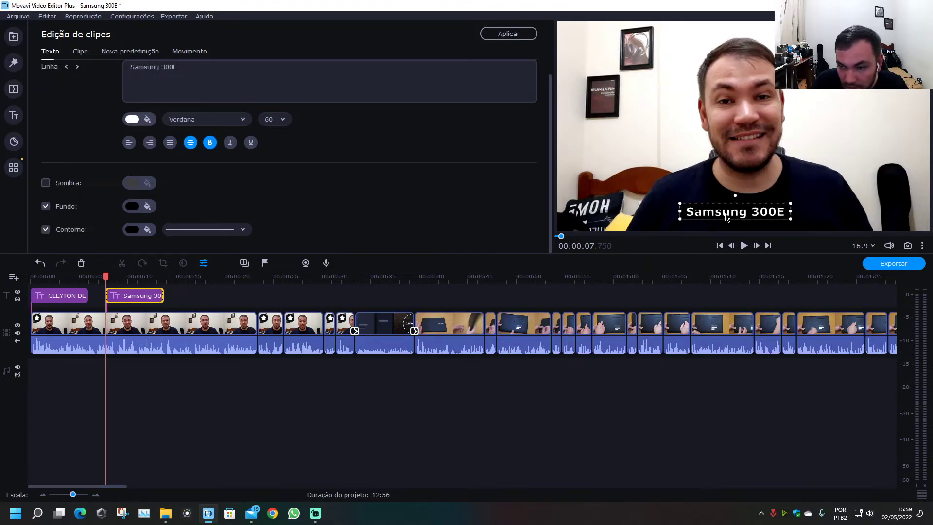
left_click_drag(732, 215, 627, 243)
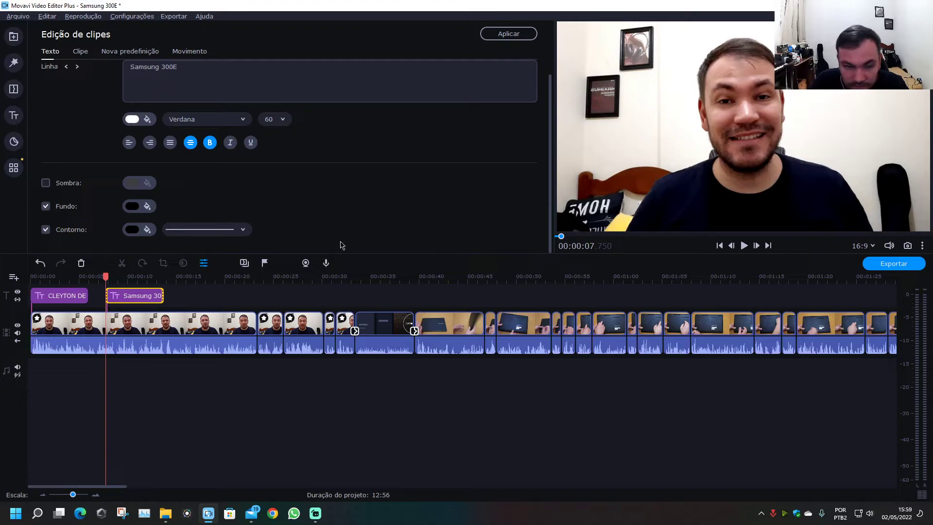
left_click(88, 277)
key("space")
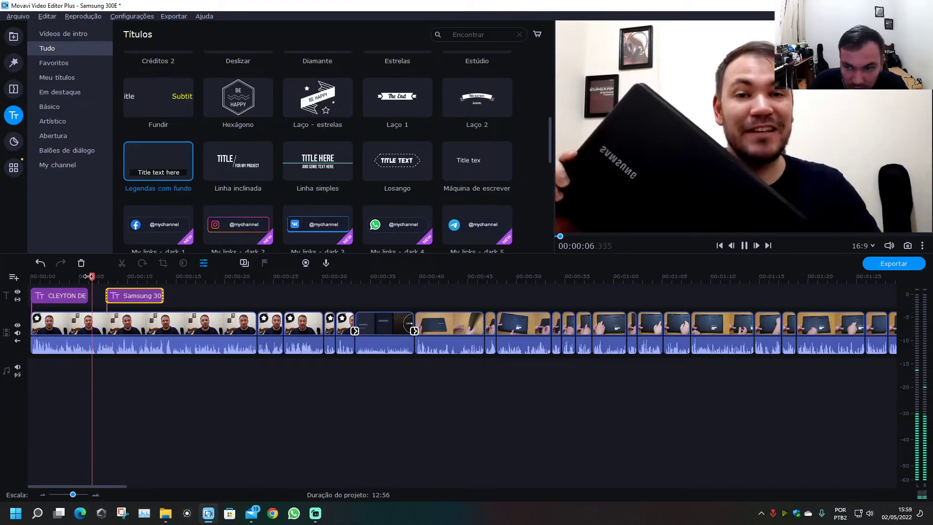
- Shift the Samsung 300E title clip earlier so it starts directly after the channel title, and play it back
key("space")
left_click_drag(124, 301, 109, 302)
left_click(72, 277)
key("space")
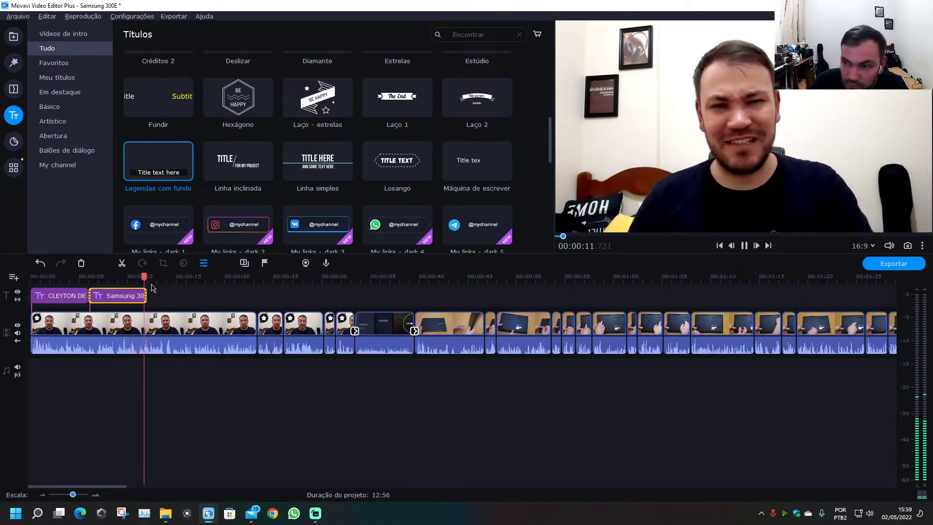
- Apply the easy animation "Deslizar ←" to the beginning of the Samsung 300E title clip
left_click(136, 299)
double_click(137, 300)
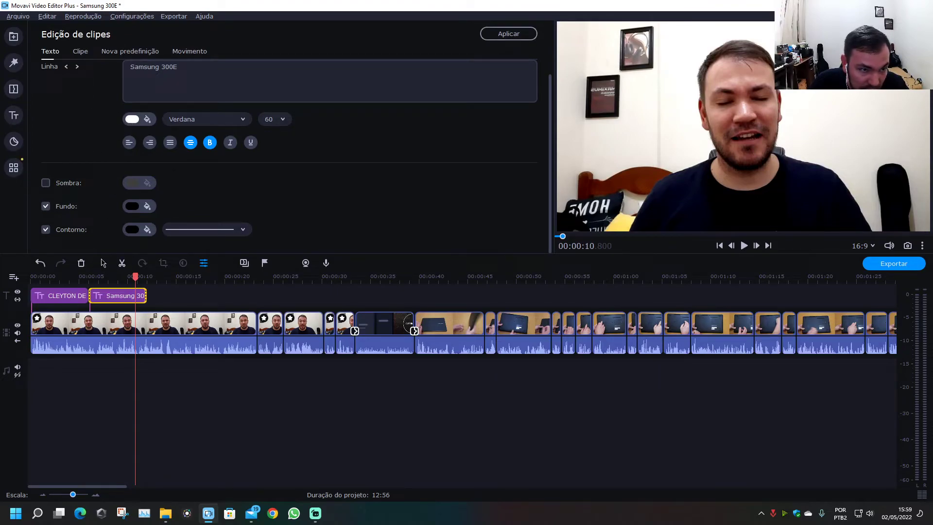
left_click(14, 168)
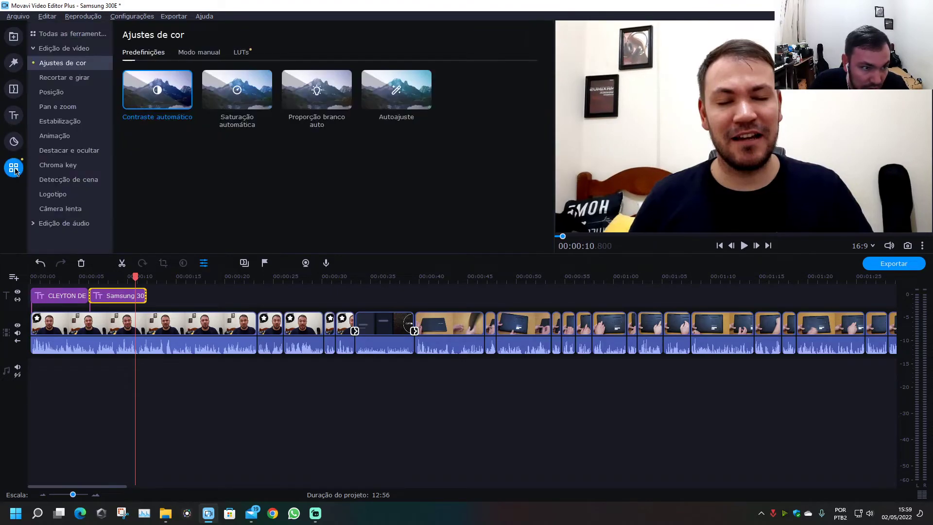
left_click(54, 135)
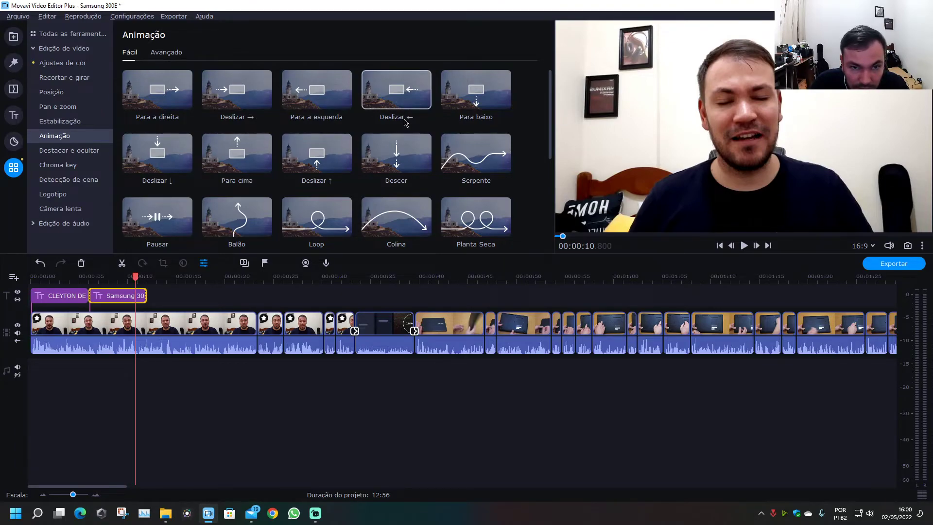
left_click_drag(405, 99, 92, 297)
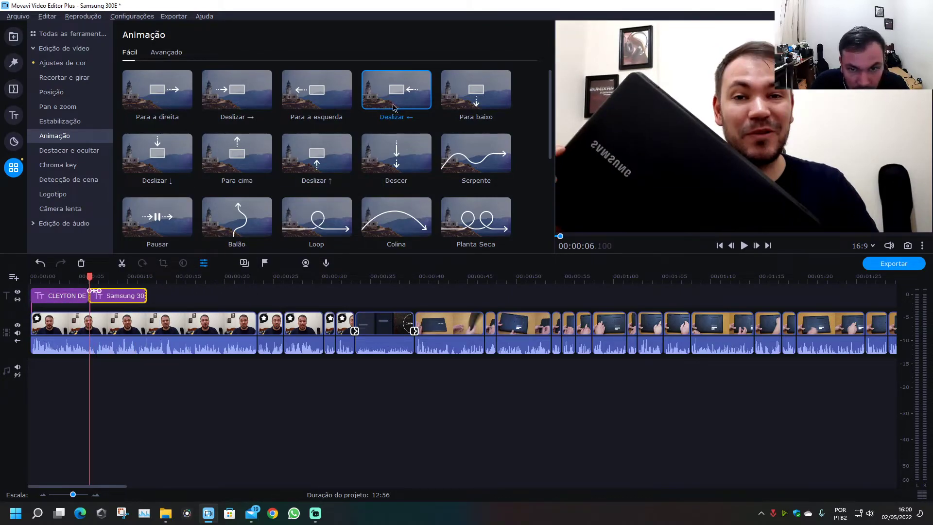
- Try the "Deslizar →" animation near the end of the Samsung 300E title clip, play it back and undo it
mouse_move(232, 102)
left_mouse_down()
mouse_move(147, 292)
mouse_move(135, 295)
left_mouse_up()
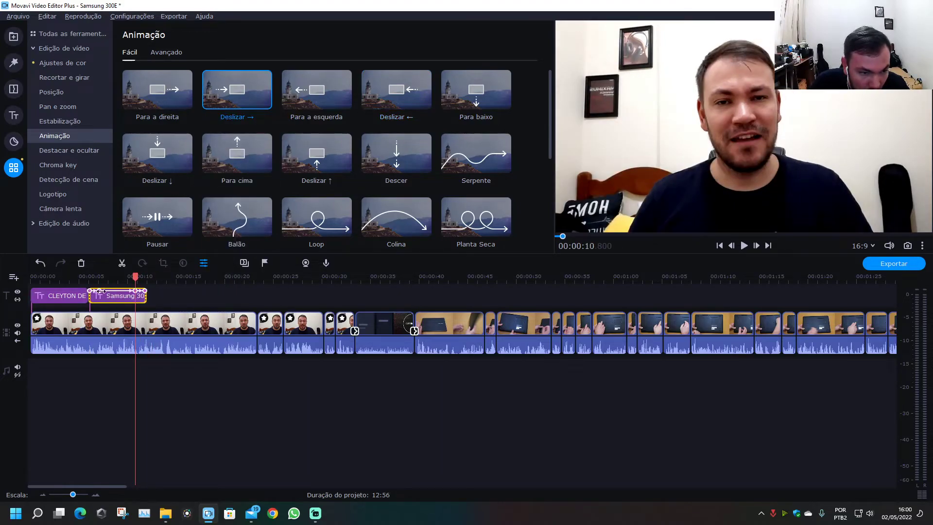
left_click(85, 284)
key("space")
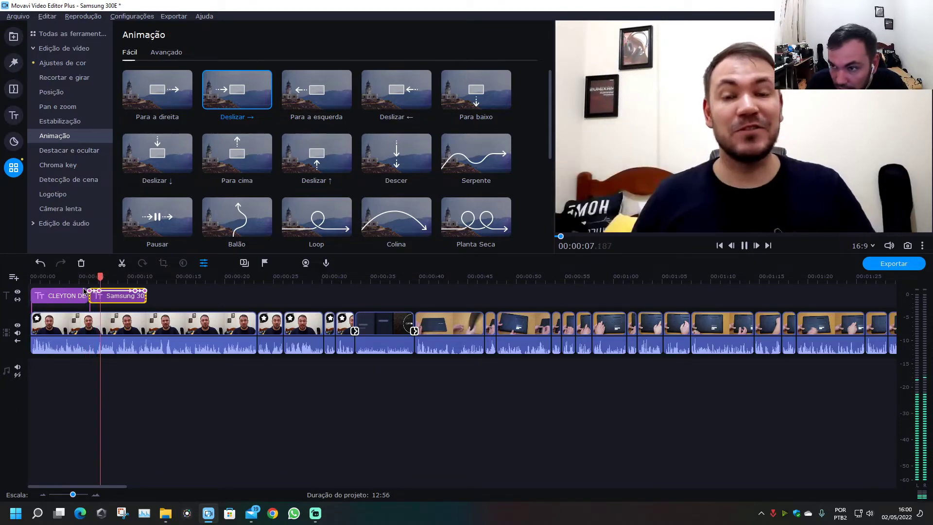
key("space")
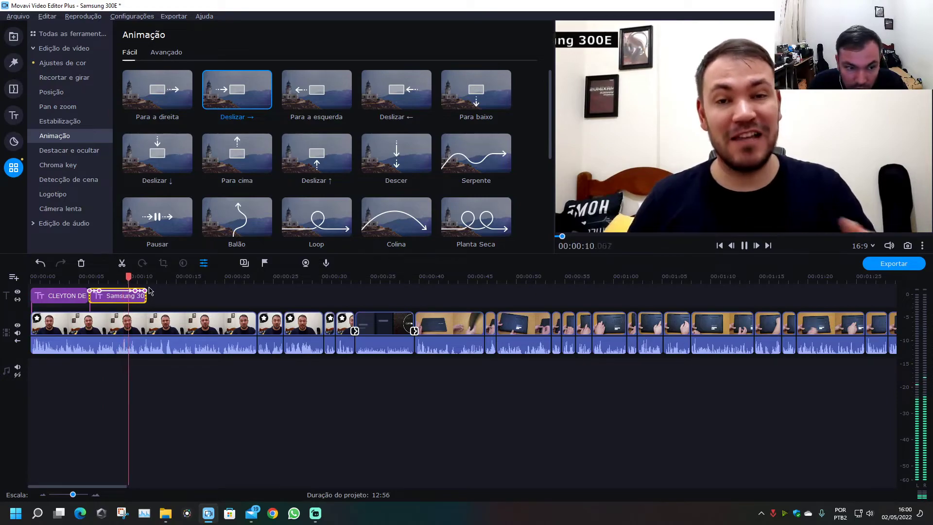
key("space")
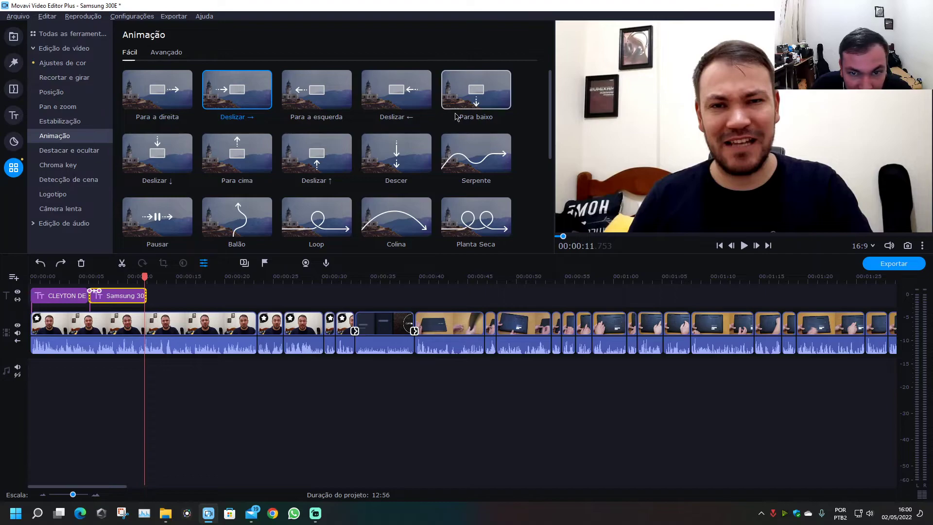
- Apply the "Para cima" animation near the end of the Samsung 300E title clip and play the title back
left_click_drag(246, 156, 136, 297)
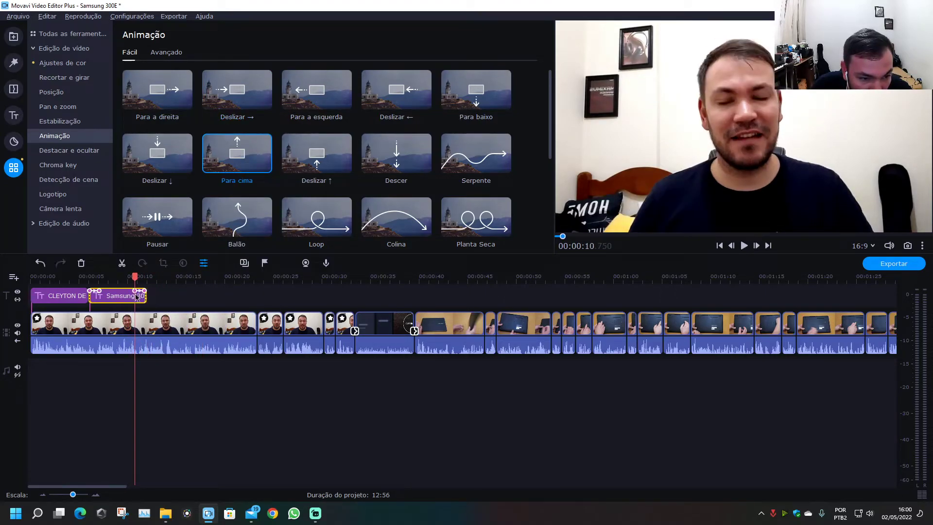
left_click(85, 277)
key("space")
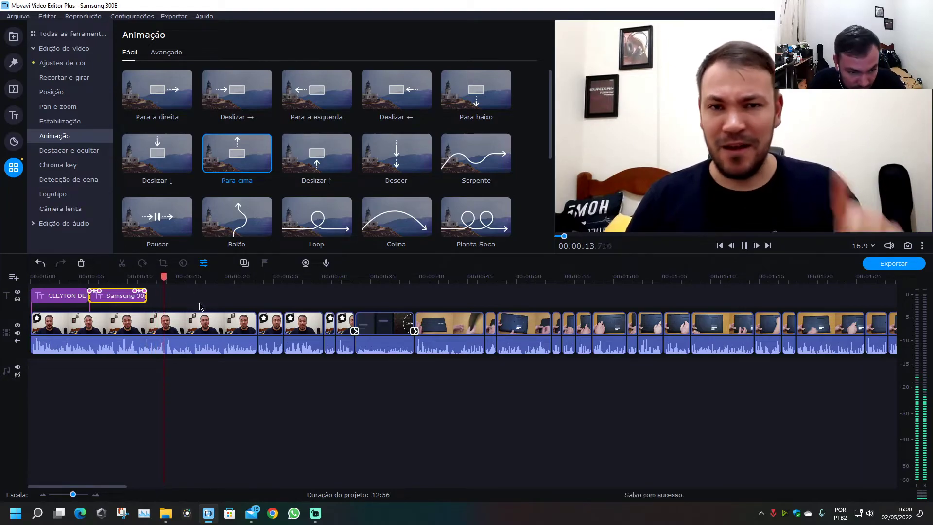
- Split the opening talking-head clip at about 00:00:17 and select its second part
scroll(333, 358, "up", 1)
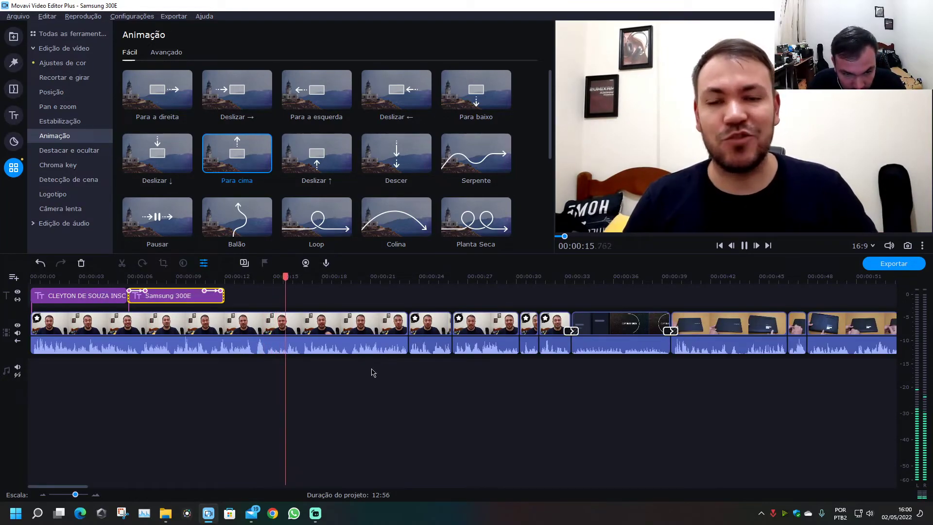
left_click(301, 326)
key("ctrl+b")
left_click(342, 327)
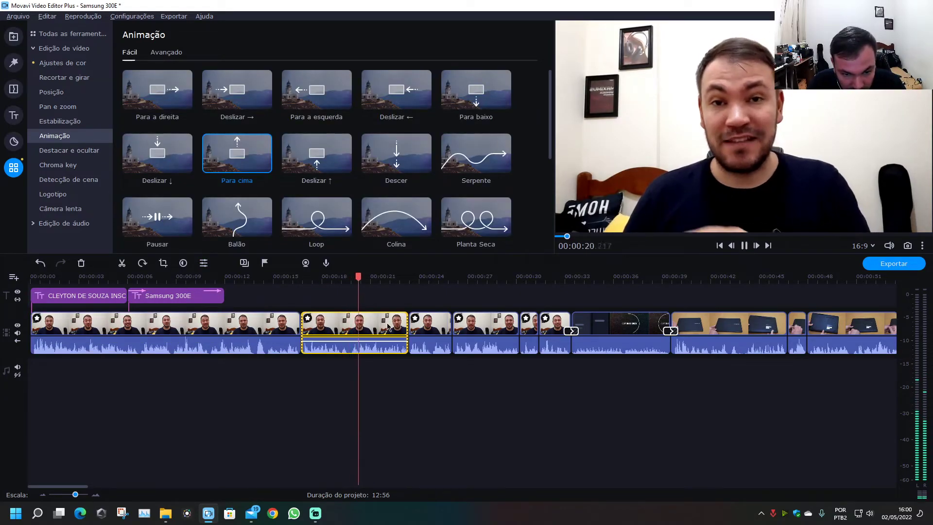
- Crop the second part of the split opening talking-head clip to a tighter frame around the speaker and apply it
double_click(354, 327)
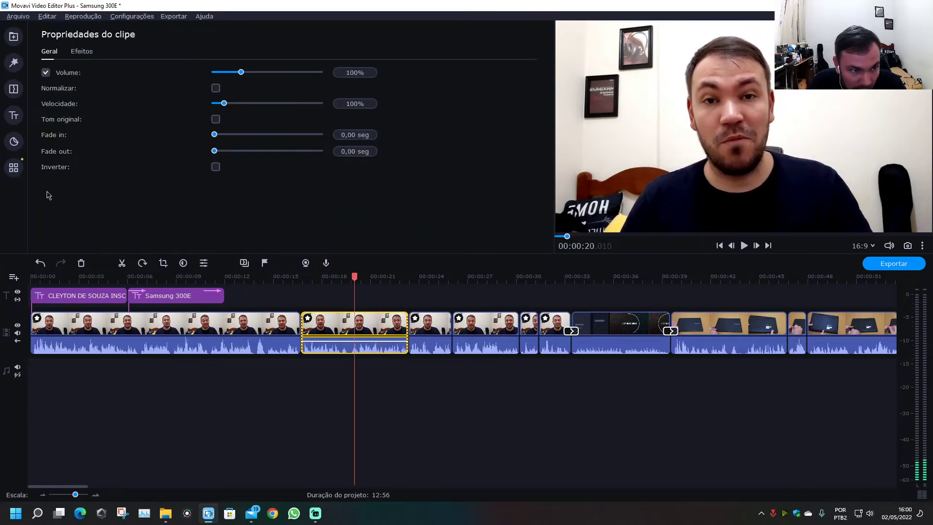
left_click(13, 167)
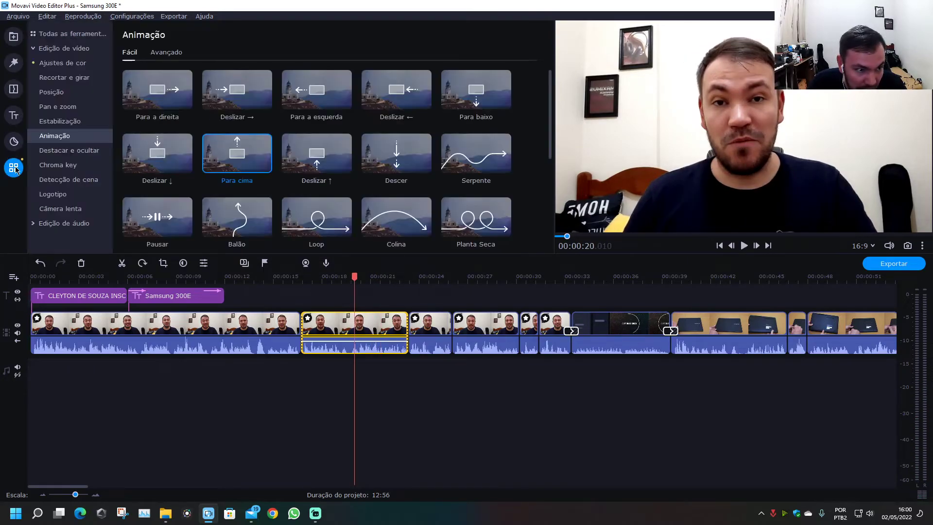
left_click(64, 77)
left_click_drag(602, 198, 654, 181)
left_click_drag(762, 154, 739, 149)
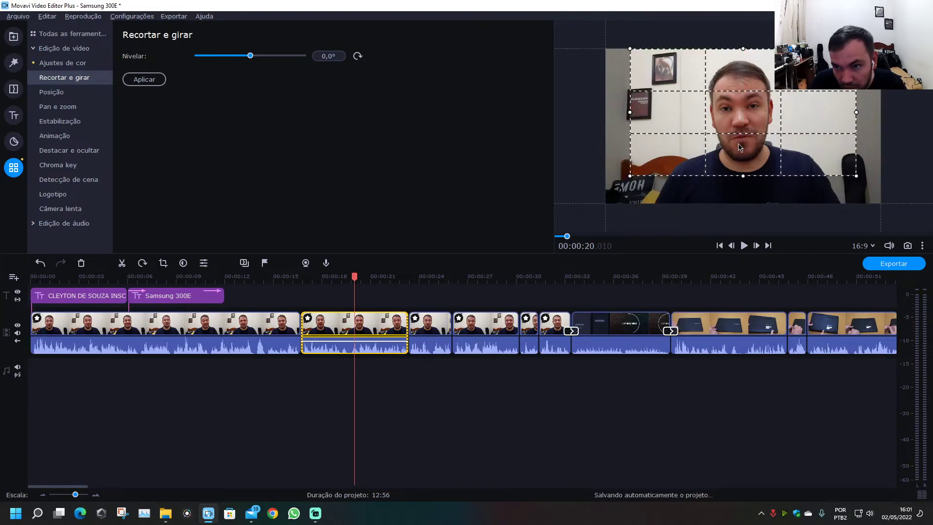
left_click(145, 80)
- Play the opening to the call to action and add the My channel "Like" sticker at about 00:00:26
left_click_drag(284, 281, 273, 277)
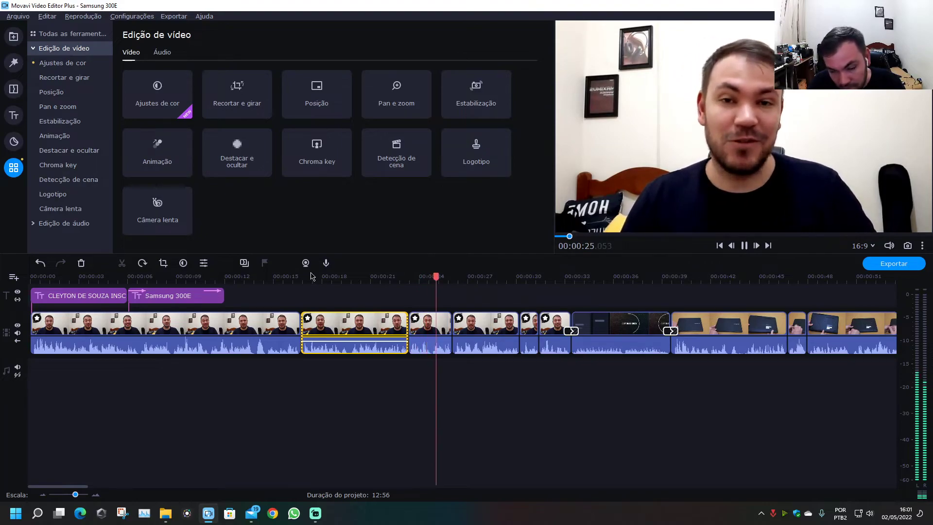
key("space")
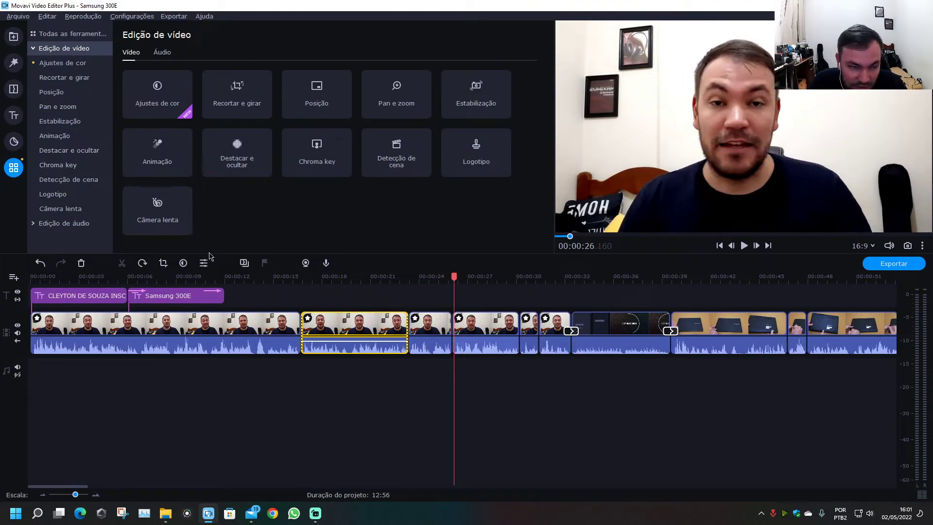
left_click(13, 142)
scroll(171, 192, "down", 1)
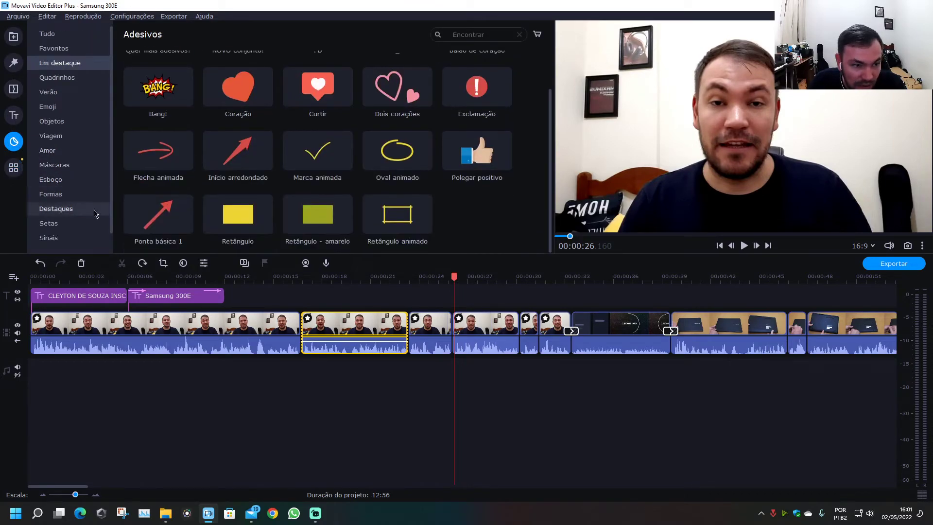
scroll(71, 233, "down", 2)
left_click(57, 238)
left_click_drag(397, 70, 502, 305)
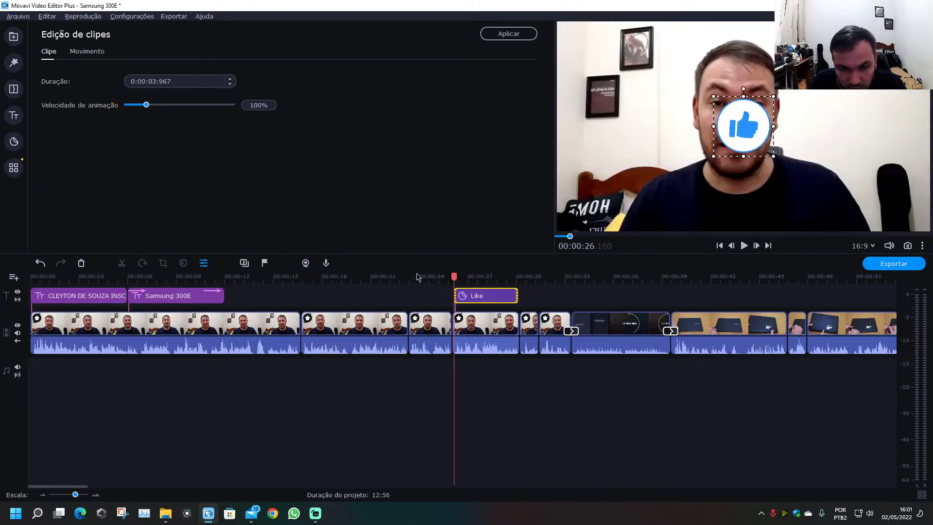
- Add the "Subscribe" sticker at about 00:00:27 and the "Bell" sticker at about 00:00:28
left_click(15, 164)
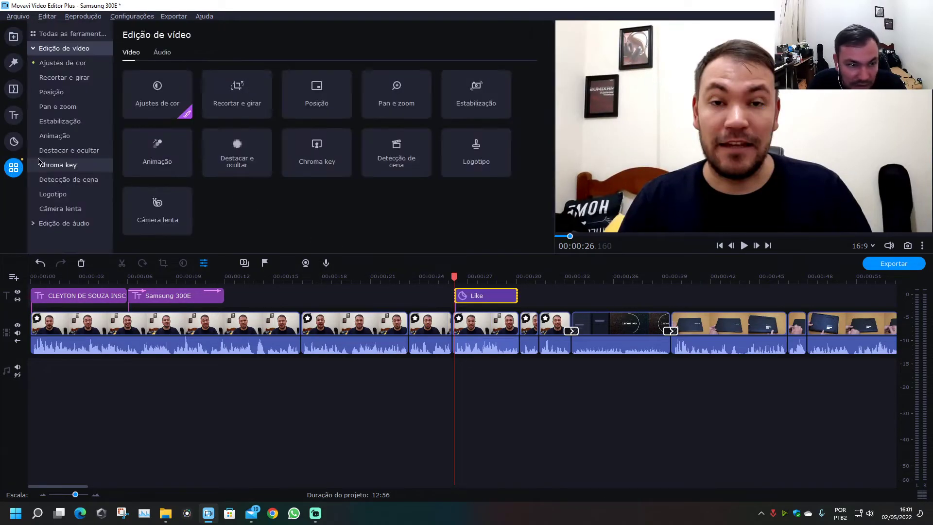
left_click(14, 145)
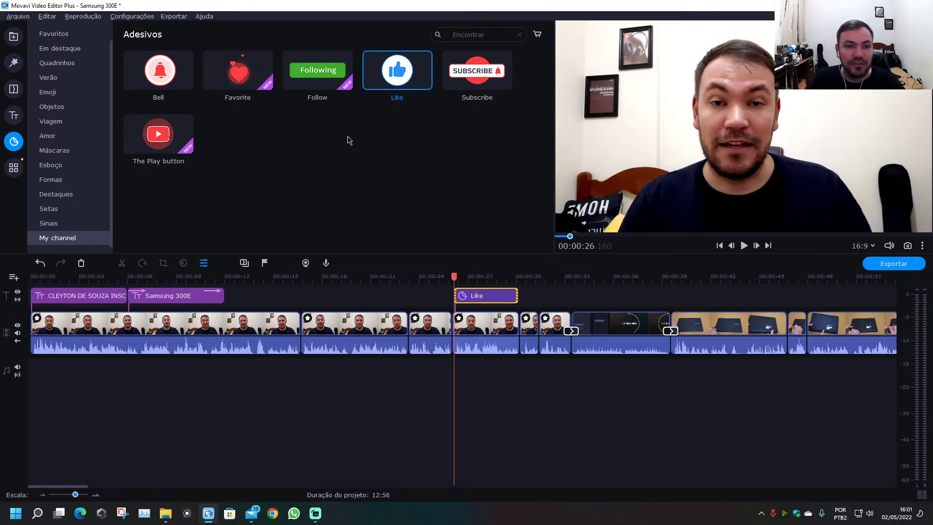
left_click_drag(475, 89, 469, 293)
left_click(14, 143)
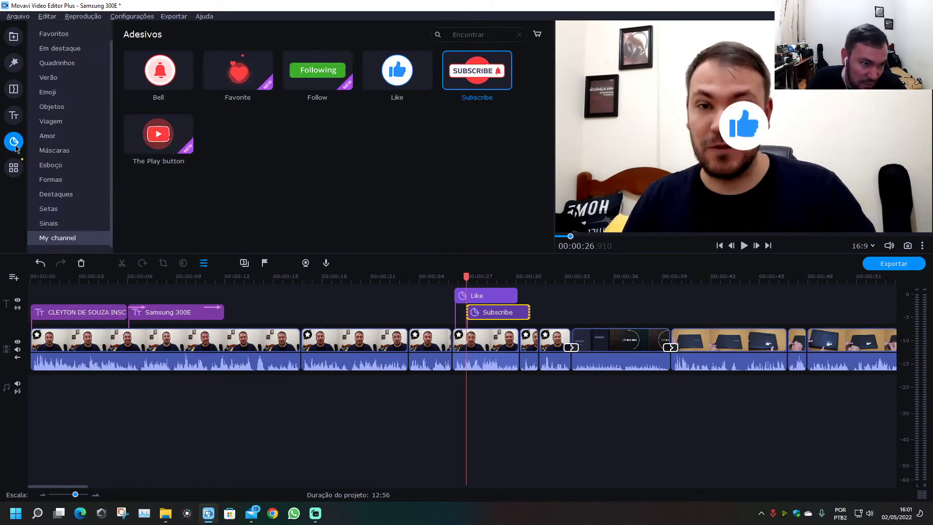
left_click_drag(161, 87, 487, 321)
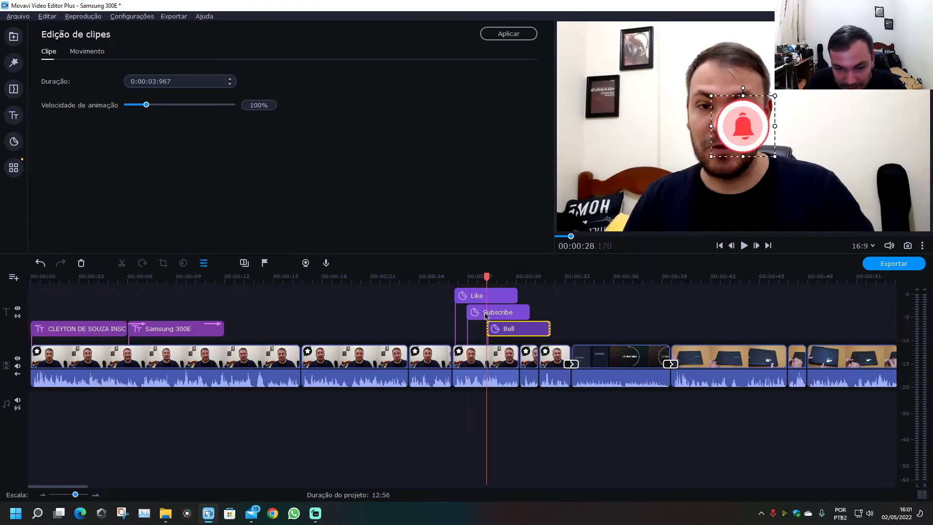
- Place the Bell sticker in the video frame's lower-right corner, Like in the lower-left corner and Subscribe at the bottom centre
left_click_drag(755, 131, 909, 207)
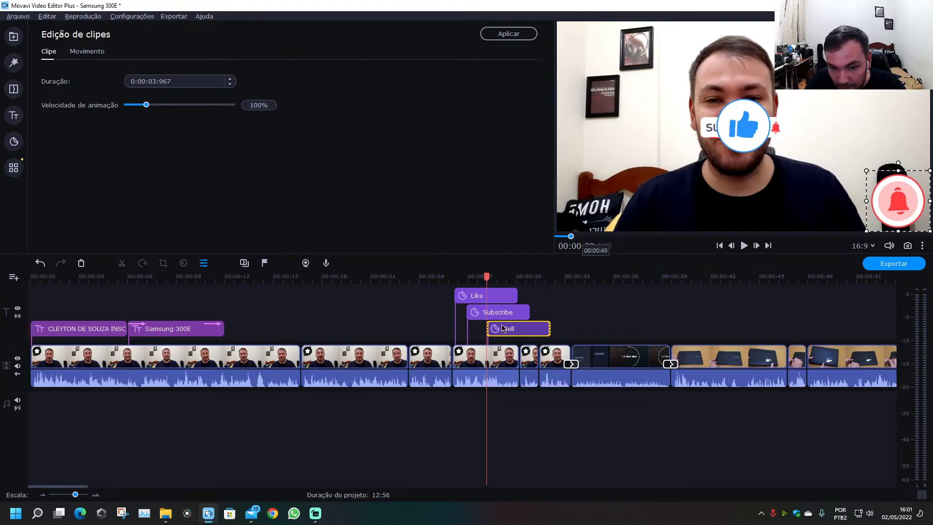
left_click(493, 295)
left_click_drag(748, 136, 605, 238)
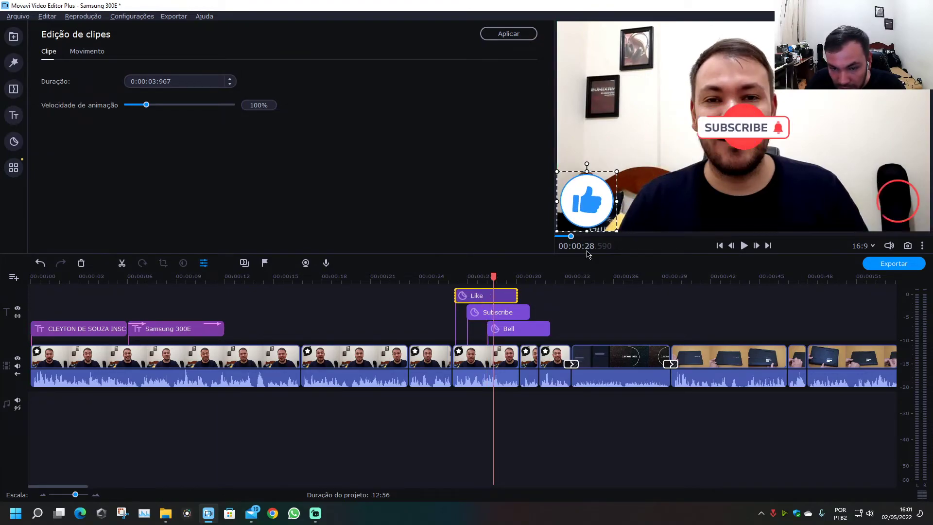
left_click(510, 312)
left_click_drag(755, 124, 756, 202)
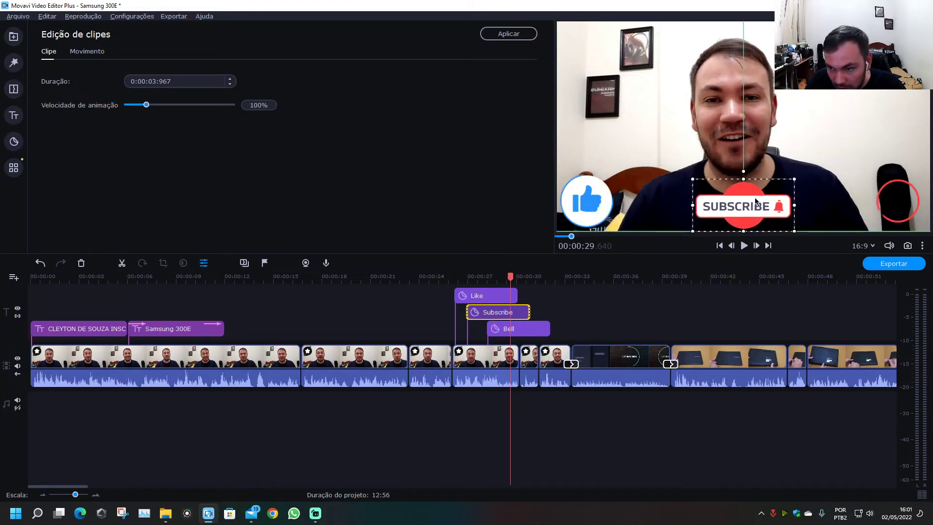
- Extend the Like and Subscribe stickers to end together with the Bell sticker at about 00:00:32, and play them back
left_click(442, 276)
key("space")
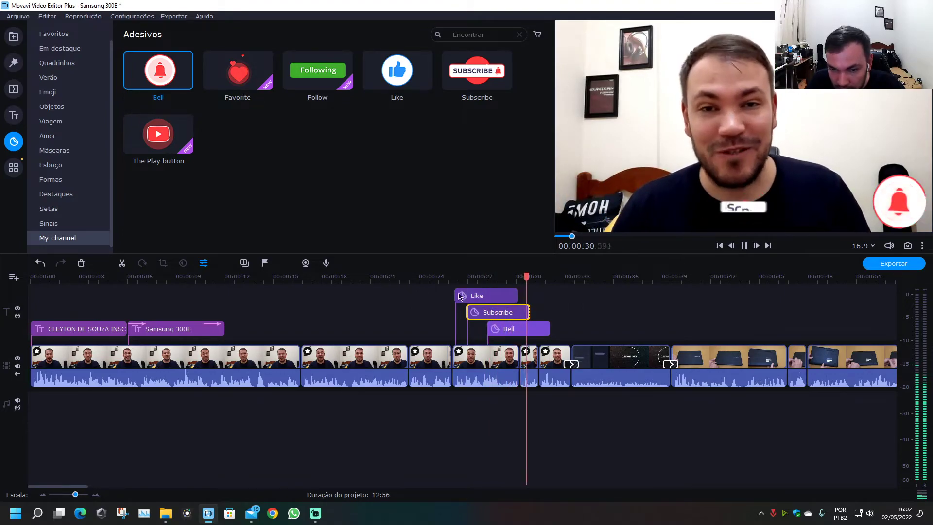
left_click(481, 295)
left_click_drag(517, 295, 549, 301)
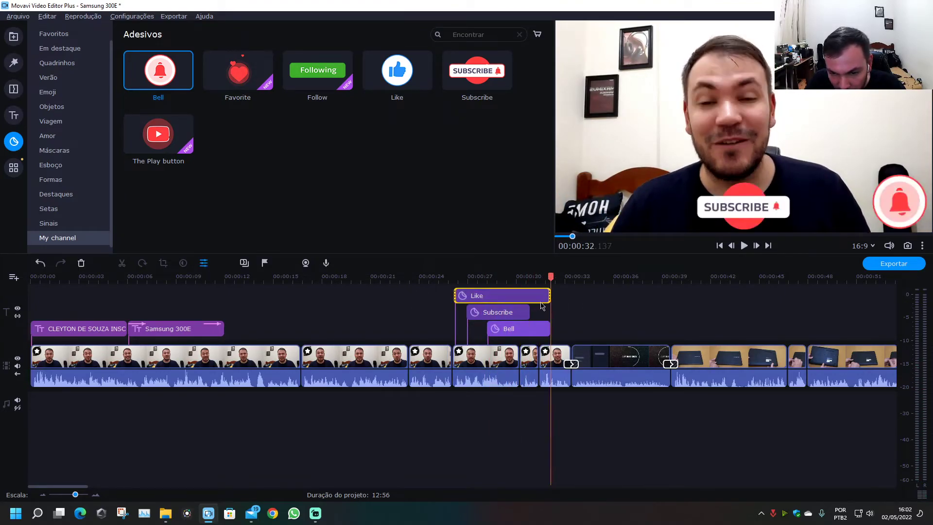
left_click(527, 311)
left_click(532, 276)
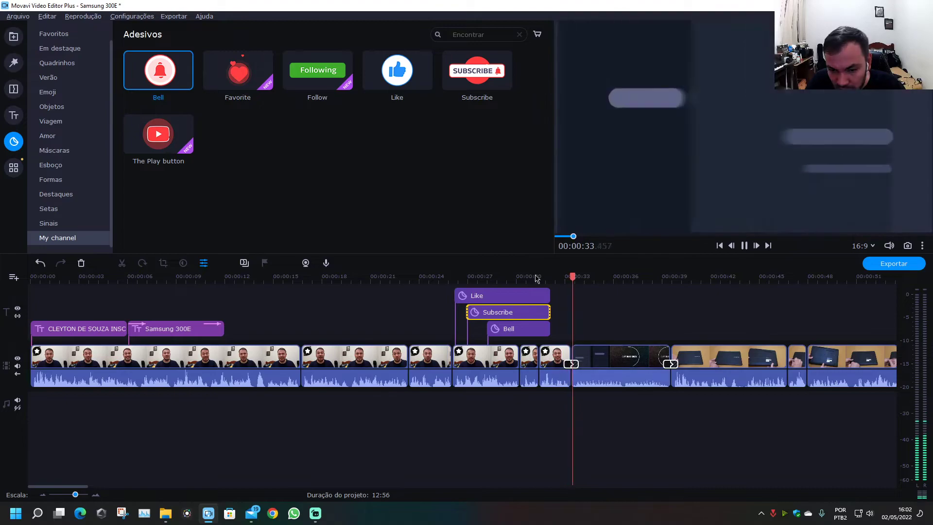
key("space")
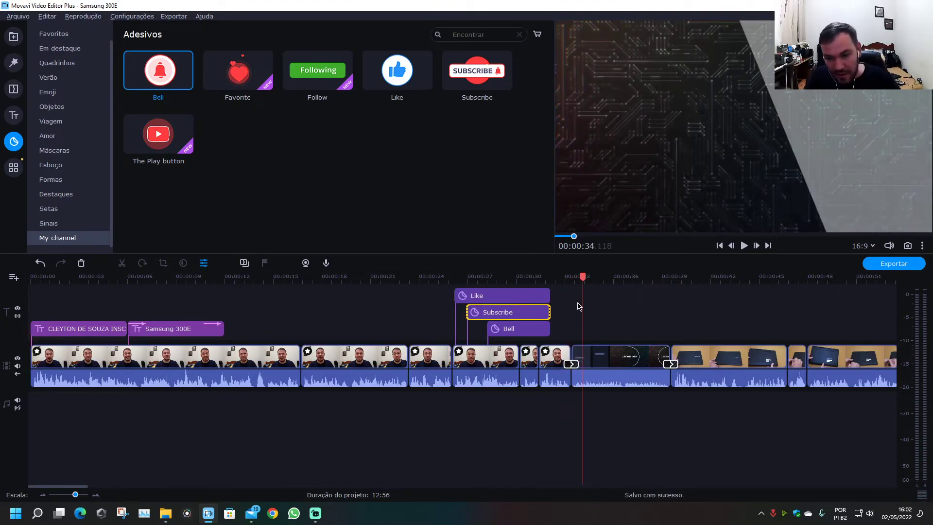
- Copy the Like, Subscribe and Bell stickers together onto the final talking-head clip, starting at about 00:12:27
scroll(577, 306, "down", 3)
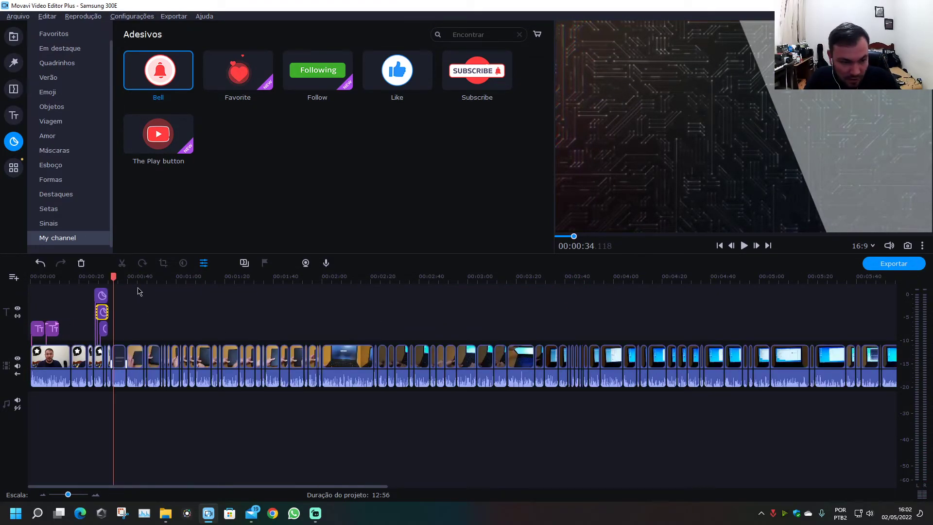
scroll(185, 309, "down", 1)
left_click_drag(117, 292, 73, 336)
left_click_drag(78, 298, 725, 299)
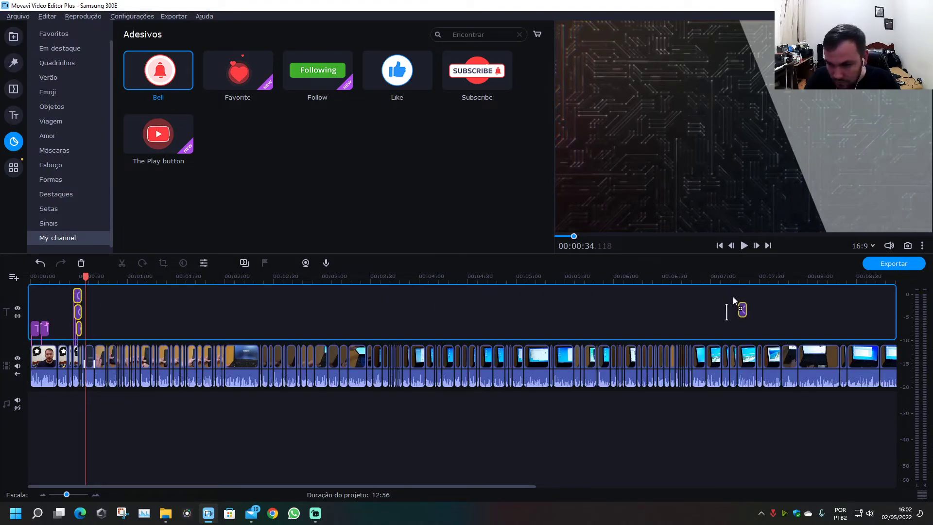
left_click_drag(829, 310, 699, 309)
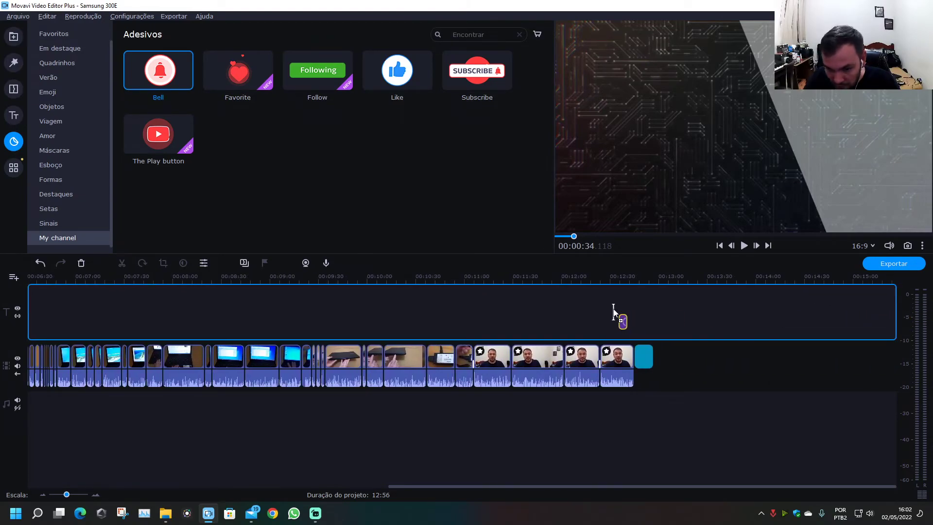
left_click_drag(612, 310, 609, 308)
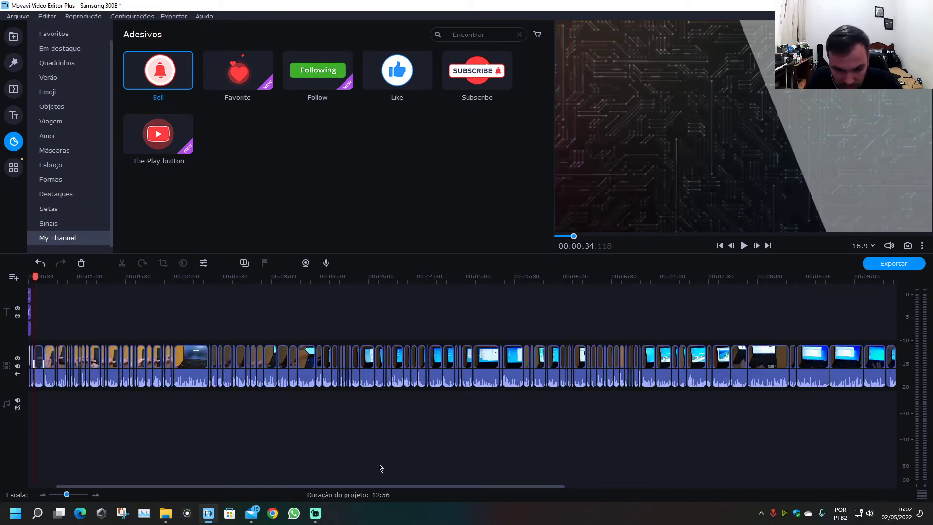
- Play the opening and closing stickers, then move the three copied stickers to start at about 00:12:36 and play the ending
scroll(380, 488, "up", 3)
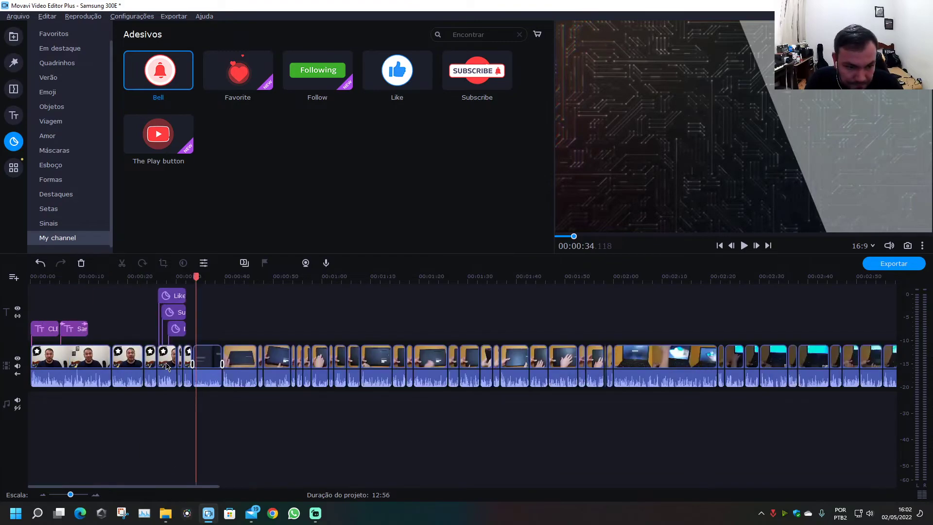
scroll(167, 366, "up", 2)
left_click(306, 278)
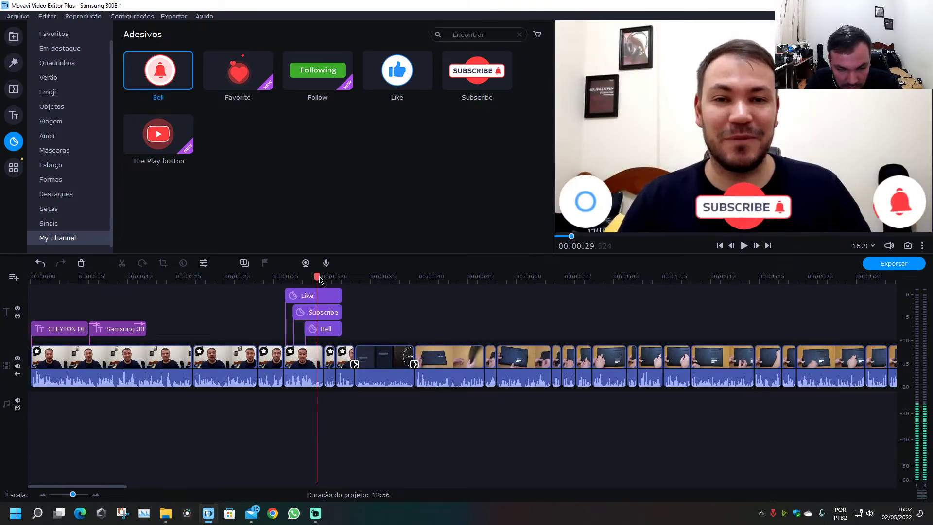
left_click_drag(108, 488, 867, 433)
left_click(338, 279)
key("space")
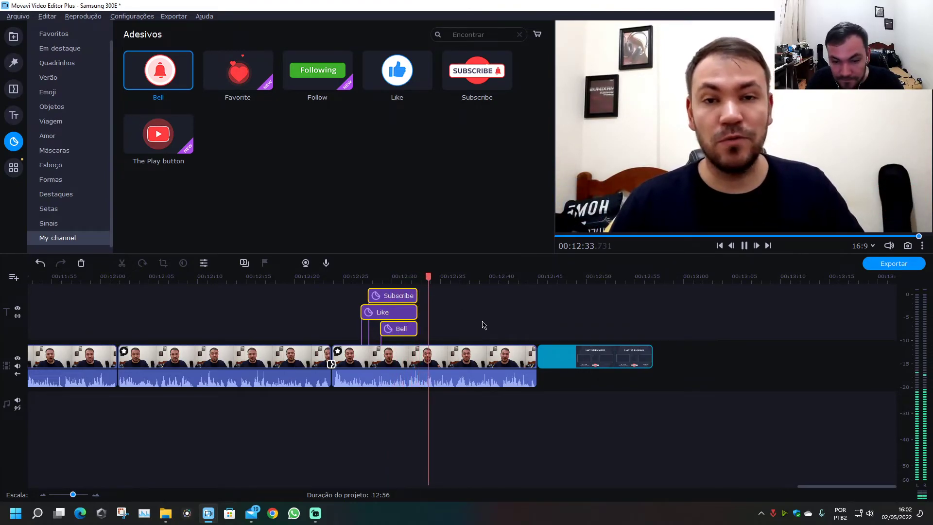
scroll(485, 335, "up", 2)
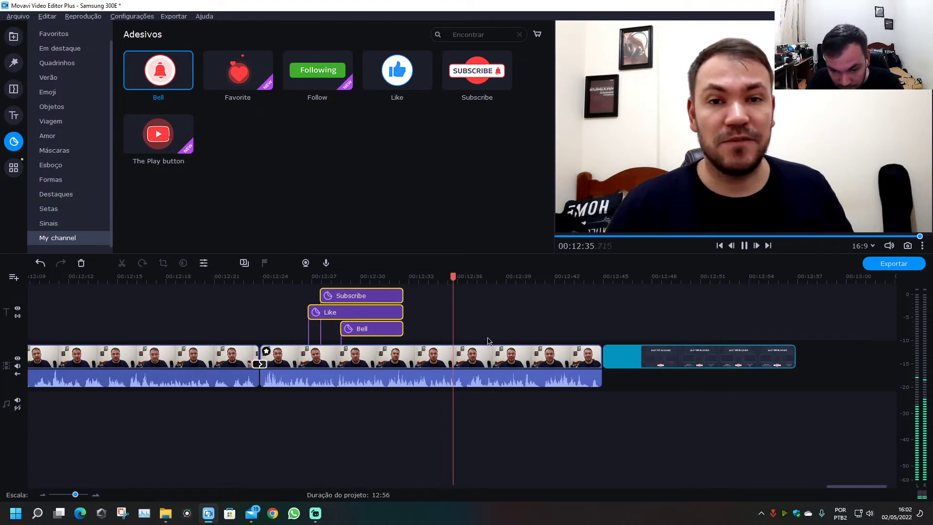
left_click_drag(439, 316, 358, 338)
left_click_drag(388, 304, 546, 298)
left_click(458, 278)
key("space")
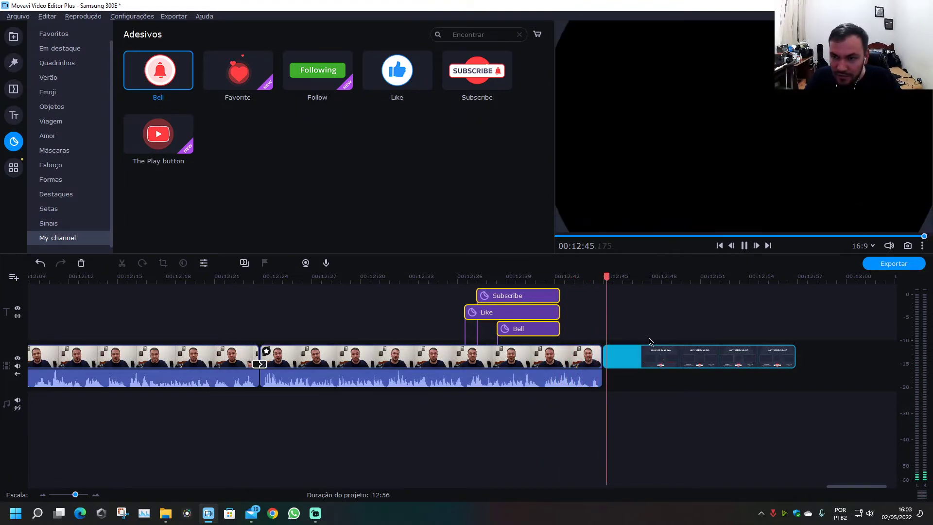
key("space")
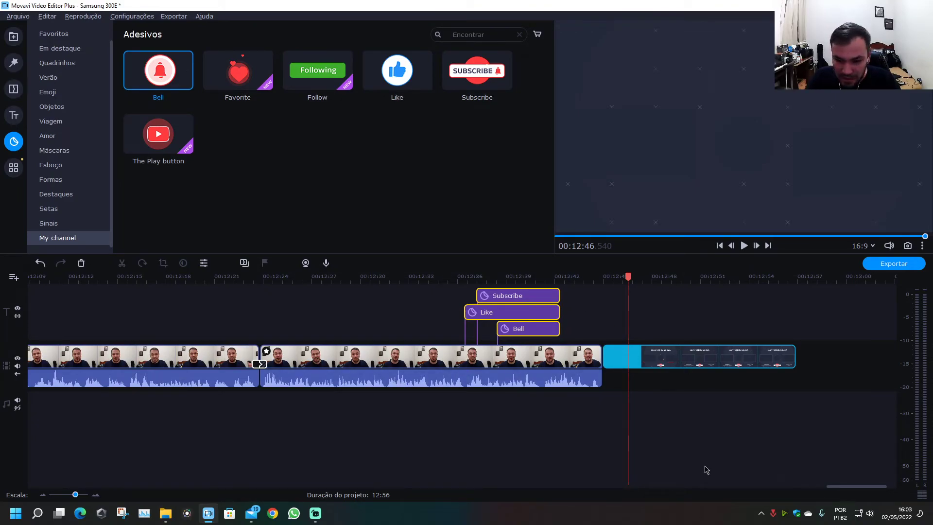
- Split the talking-head clip that follows the laptop footage near the end at about 00:11:10 and 00:11:16
left_click_drag(843, 486, 756, 487)
left_click(290, 277)
key("space")
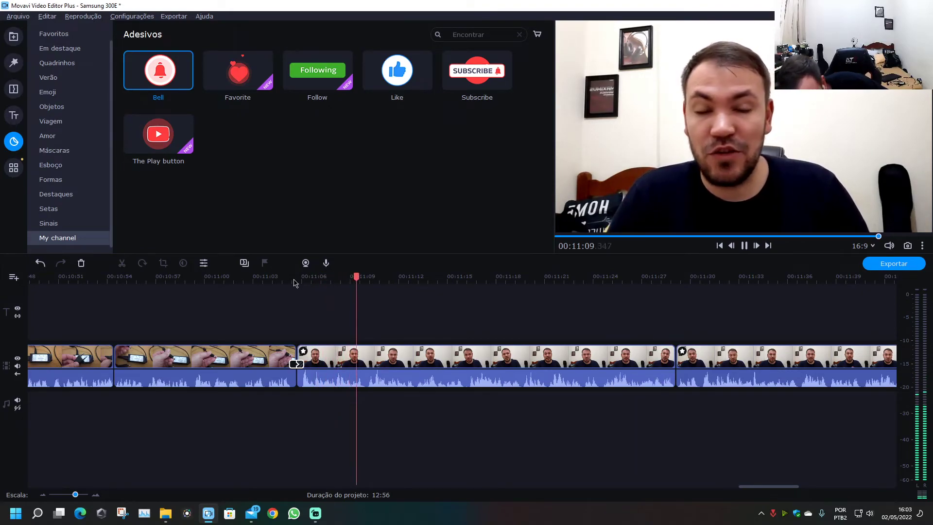
key("space")
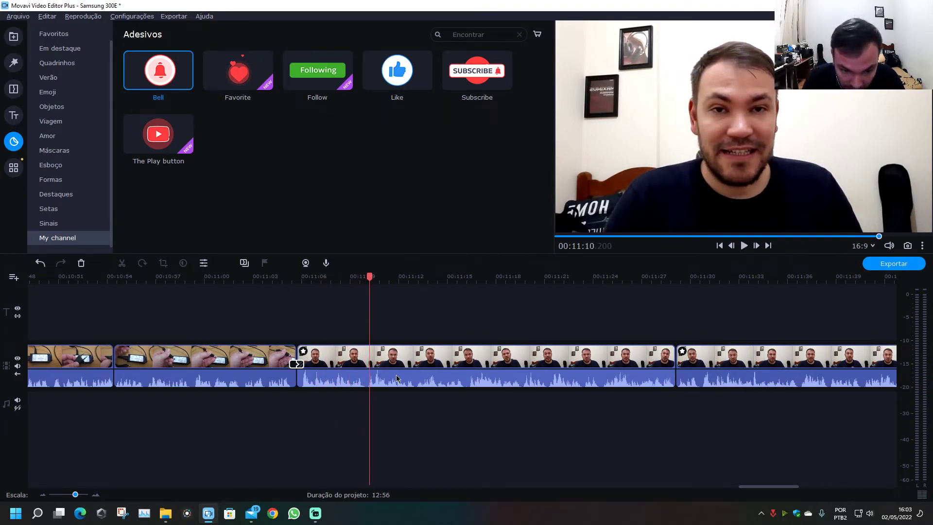
left_click(367, 364)
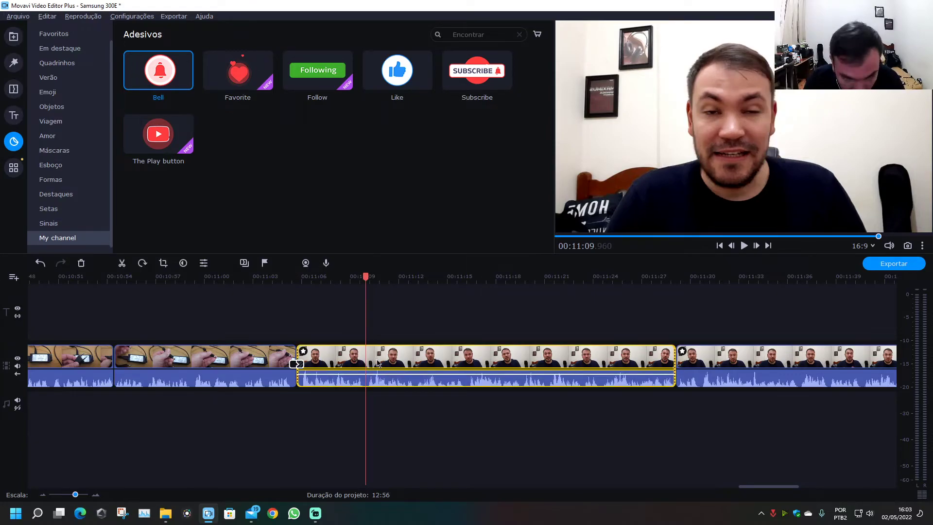
key("ctrl+b")
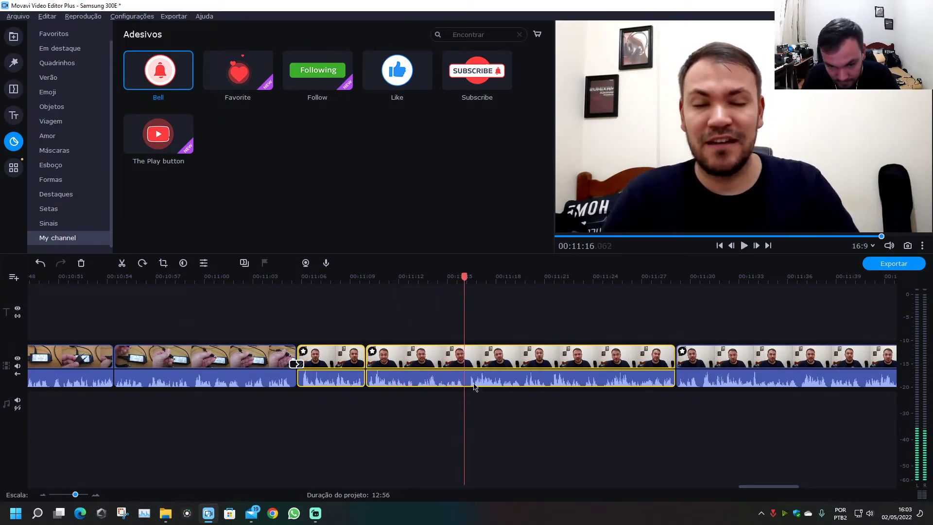
key("ctrl+b")
- Crop the talking-head segment between about 00:11:10 and 00:11:16 tighter around the speaker and play it back
left_click(435, 379)
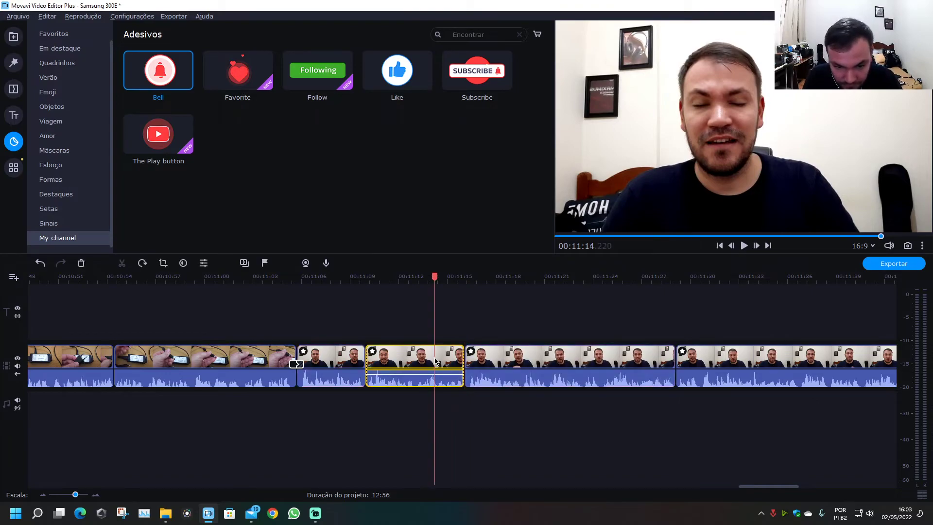
left_click(18, 173)
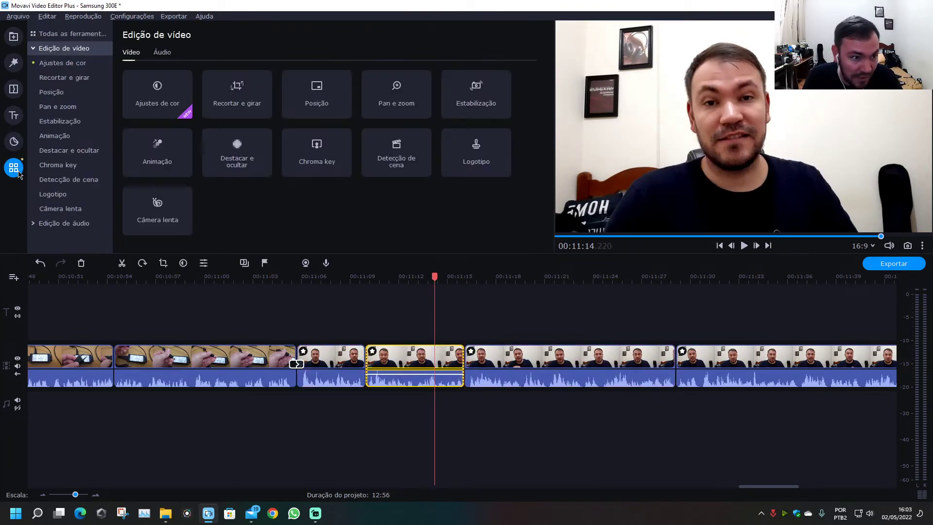
left_click(251, 109)
left_click_drag(602, 201, 653, 176)
left_click_drag(740, 161, 704, 169)
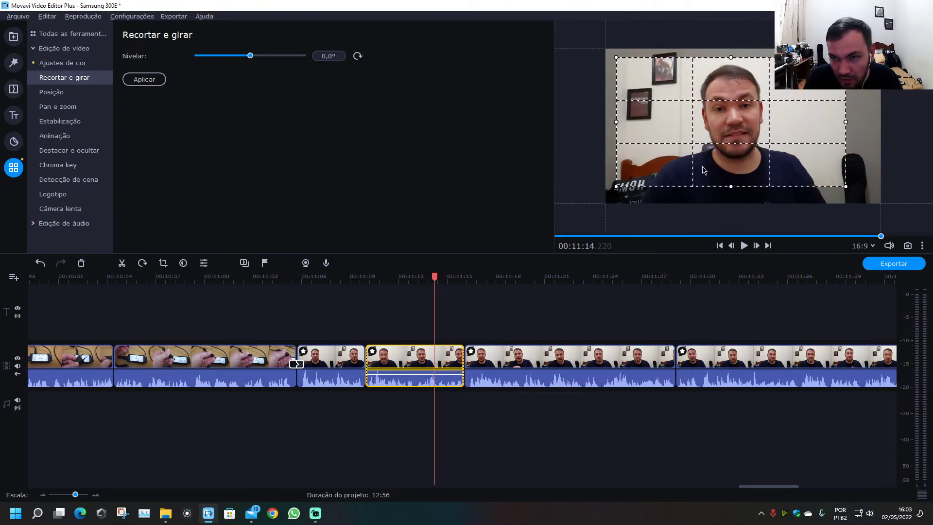
left_click(144, 80)
left_click(360, 276)
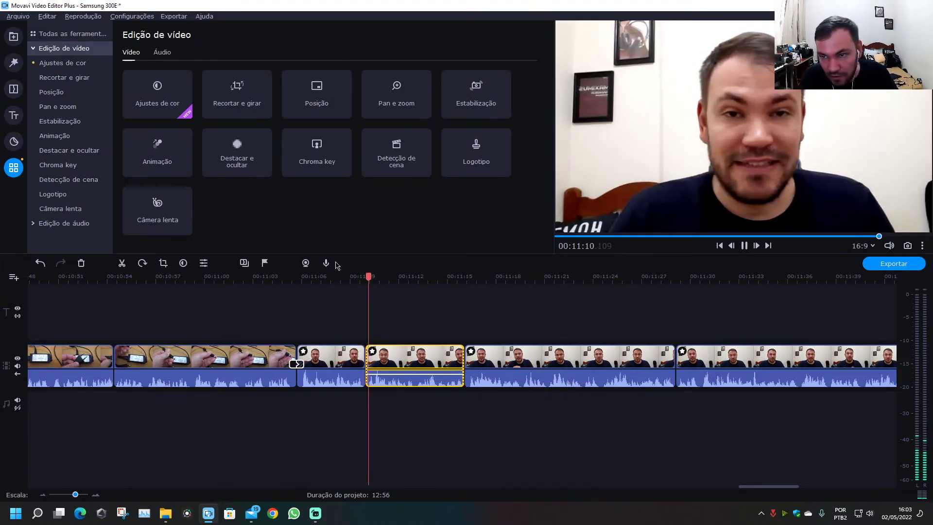
left_click(340, 276)
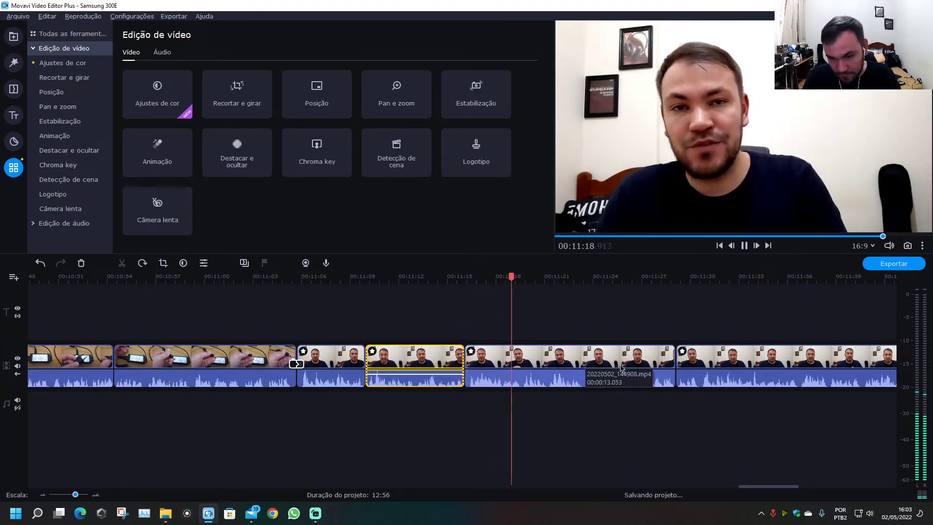
- Add the Zoom - ampliar effect to the next talking-head segment, starting at about 00:11:24
left_click(524, 360)
left_click(524, 361)
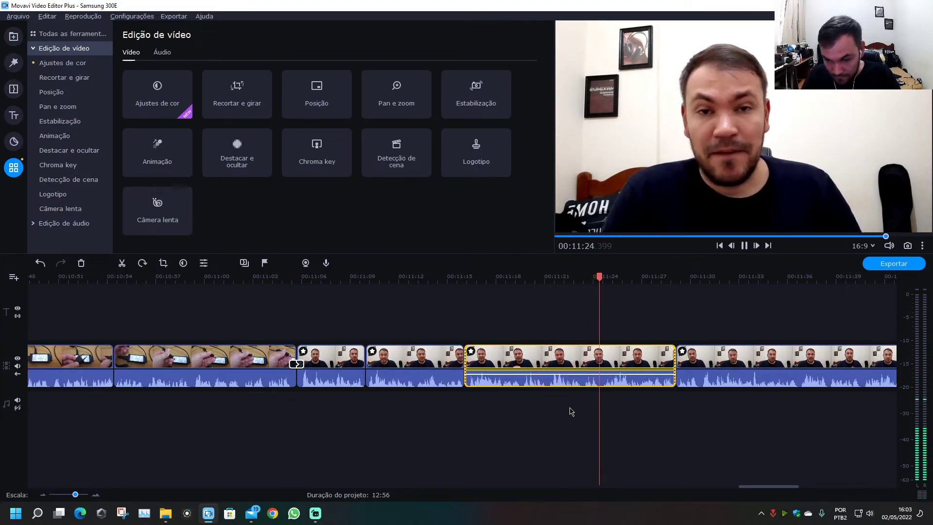
left_click(605, 364)
left_click(600, 365)
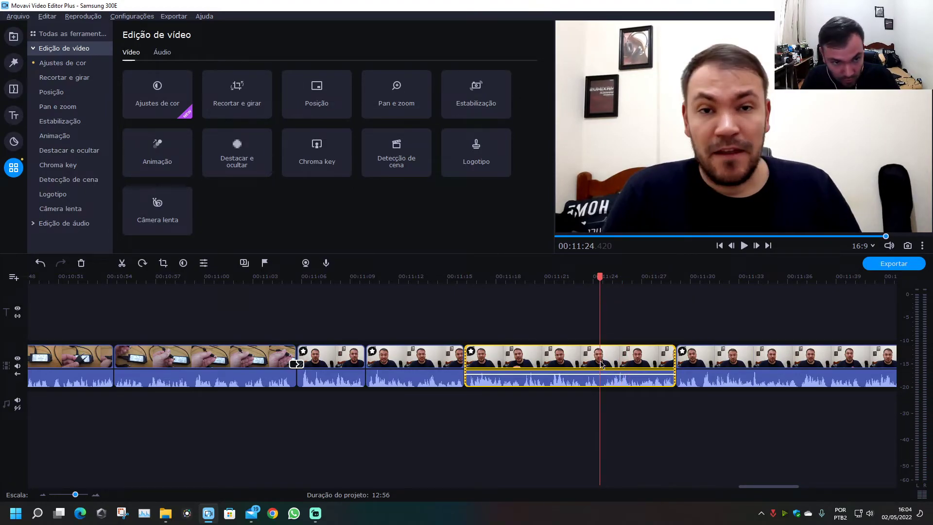
left_click(394, 105)
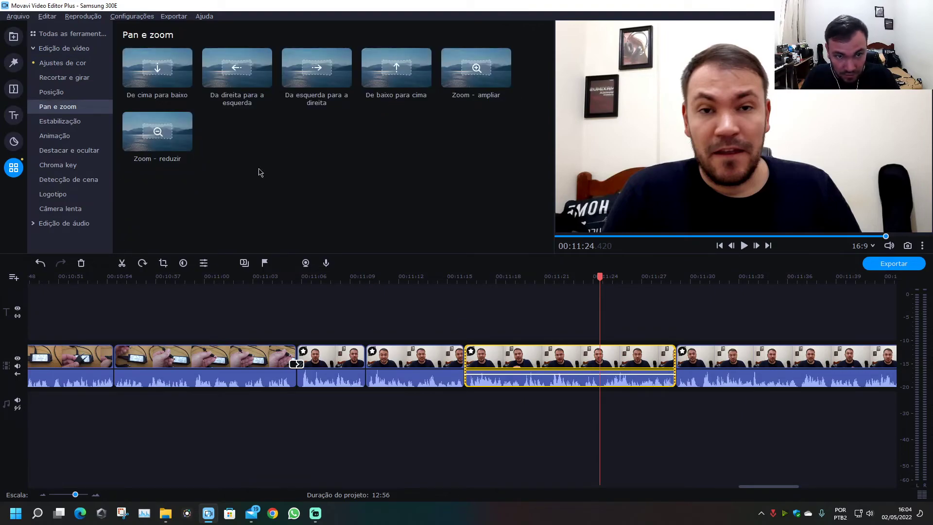
mouse_move(462, 71)
left_mouse_down()
mouse_move(652, 294)
mouse_move(602, 357)
left_mouse_up()
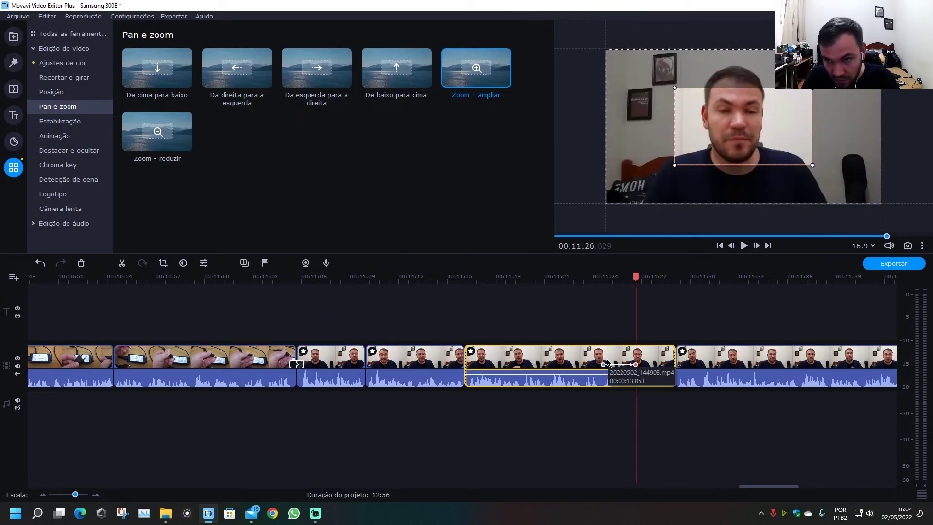
- Extend the zoom-in to the segment's end at about 00:11:29, enlarge and reposition its target frame around the speaker, and play it back
left_click(602, 364)
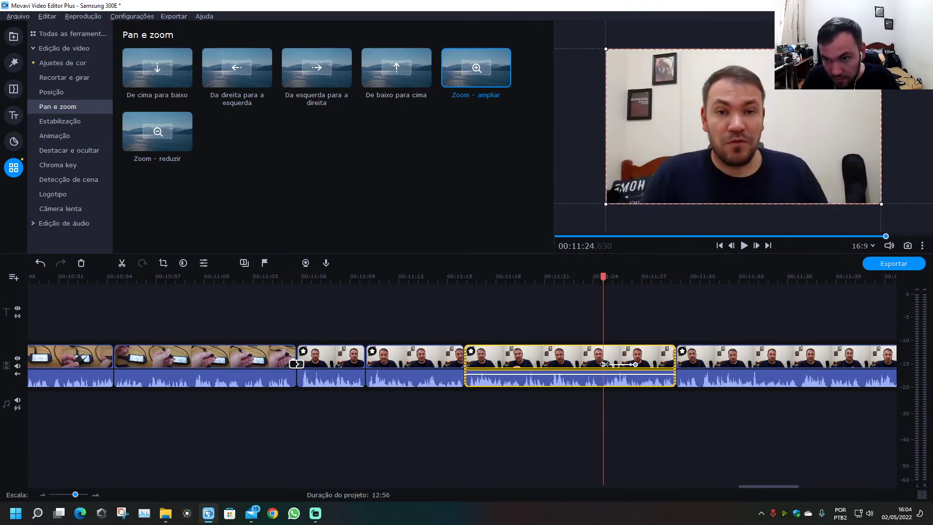
left_click_drag(635, 364, 676, 364)
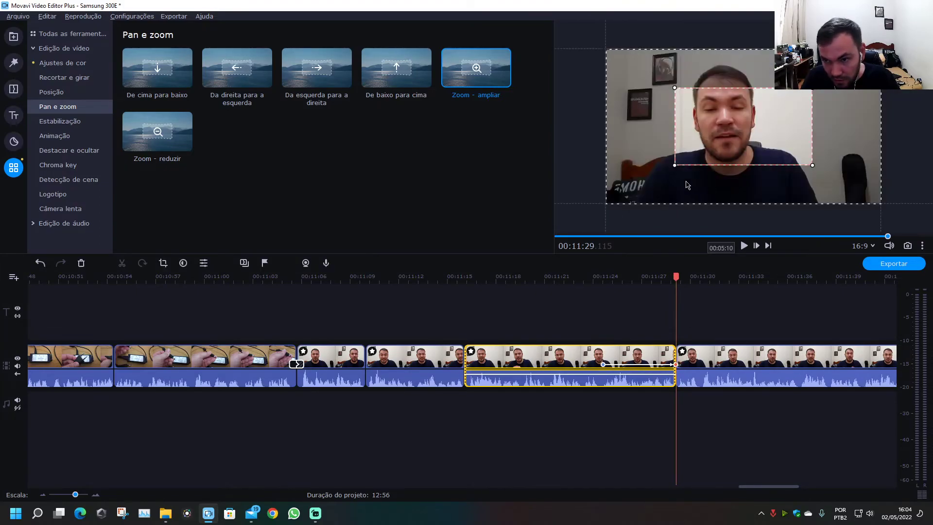
left_click_drag(673, 166, 621, 196)
left_click_drag(684, 182, 706, 153)
left_click_drag(820, 166, 800, 166)
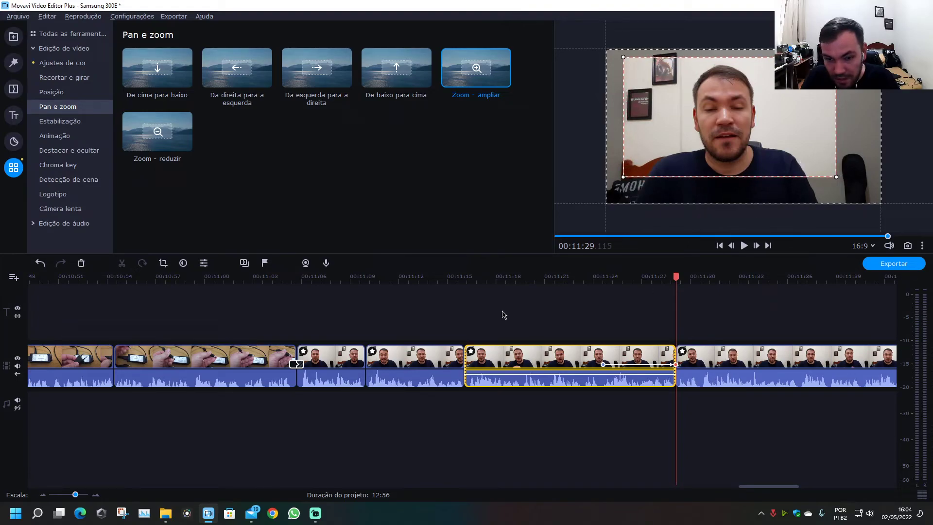
left_click(564, 280)
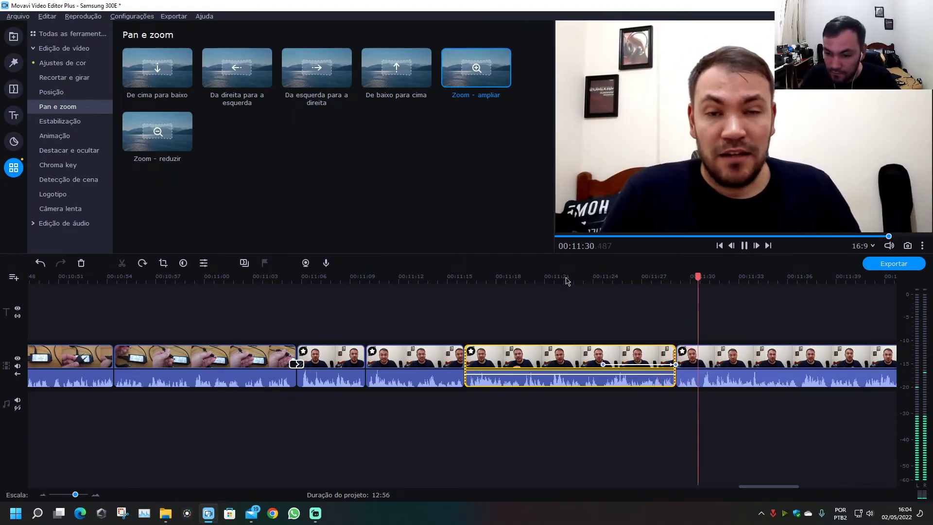
- Split the following talking-head clip at about 00:11:36, 00:11:38 and 00:11:40
scroll(702, 355, "down", 1)
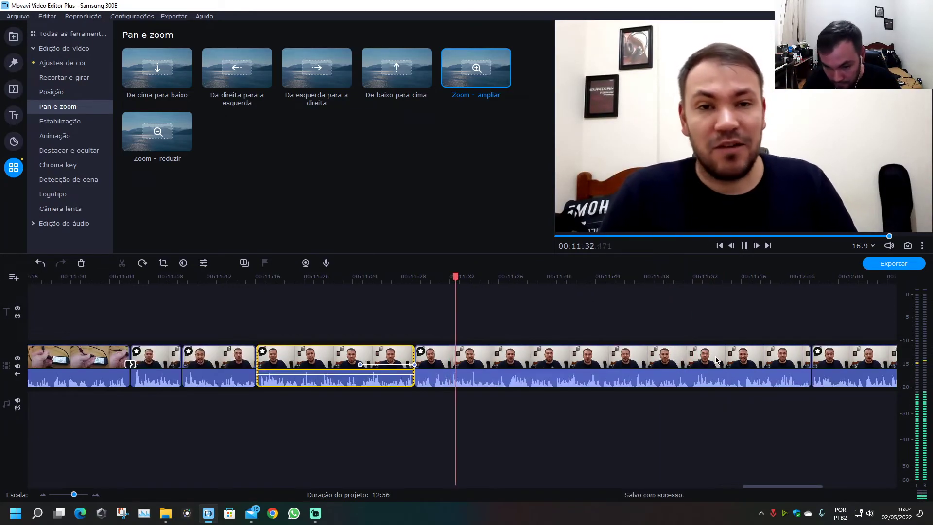
left_click(509, 365)
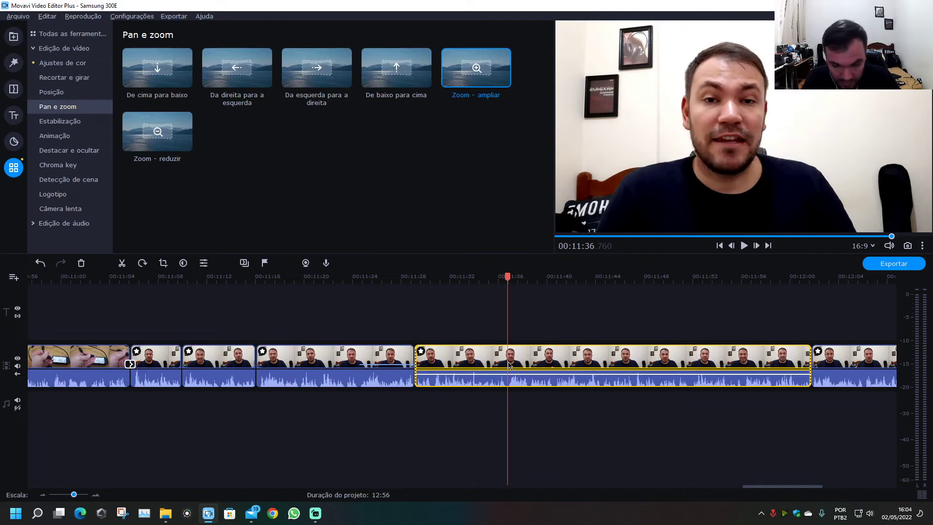
key("ctrl+b")
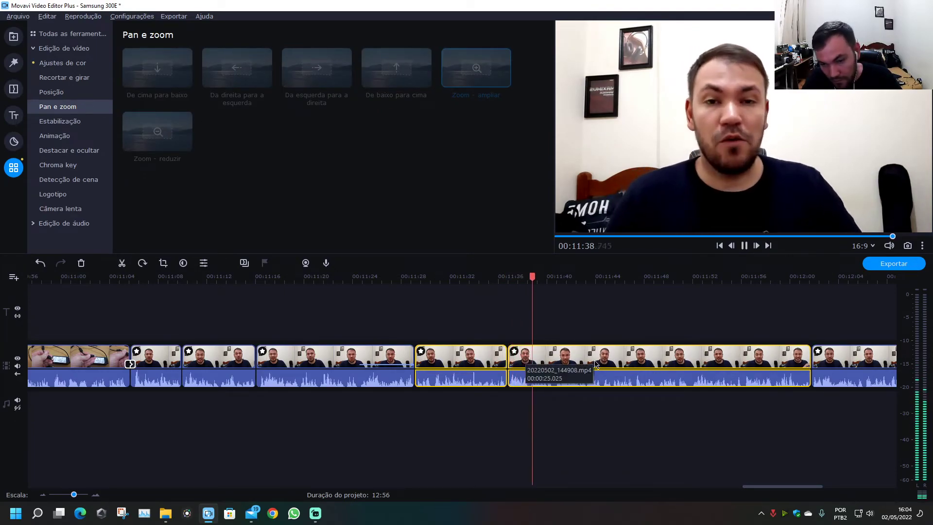
key("space")
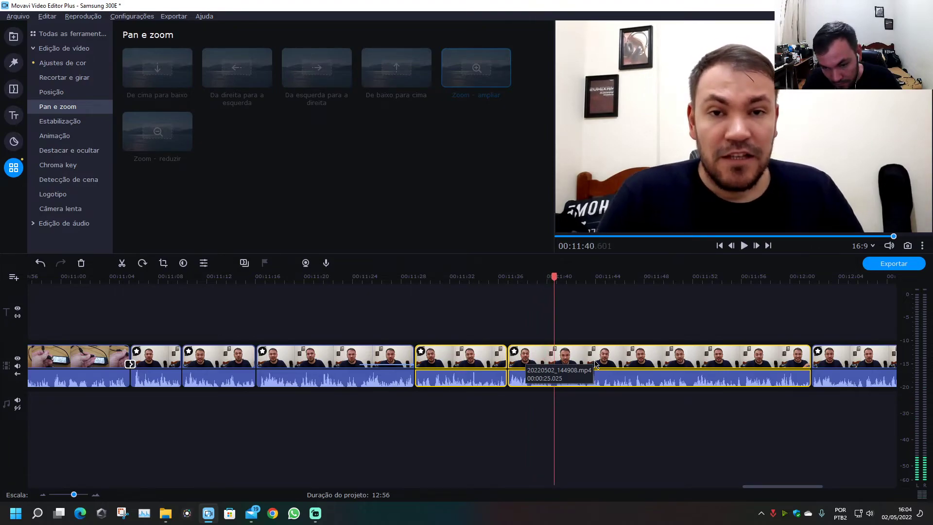
left_click(529, 363)
key("ctrl+b")
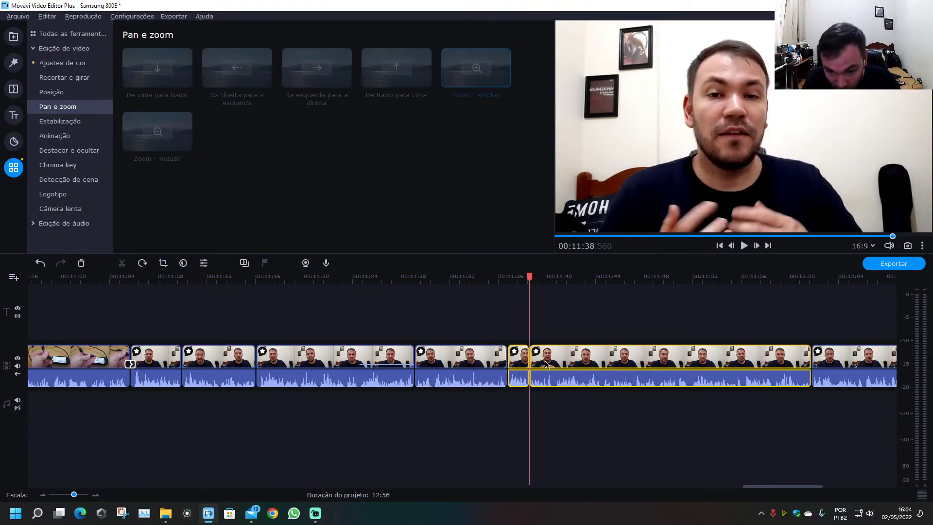
left_click(556, 364)
key("ctrl+b")
- Crop the two short segments between about 00:11:36 and 00:11:40 together, slightly tighter around the speaker
left_click(518, 361)
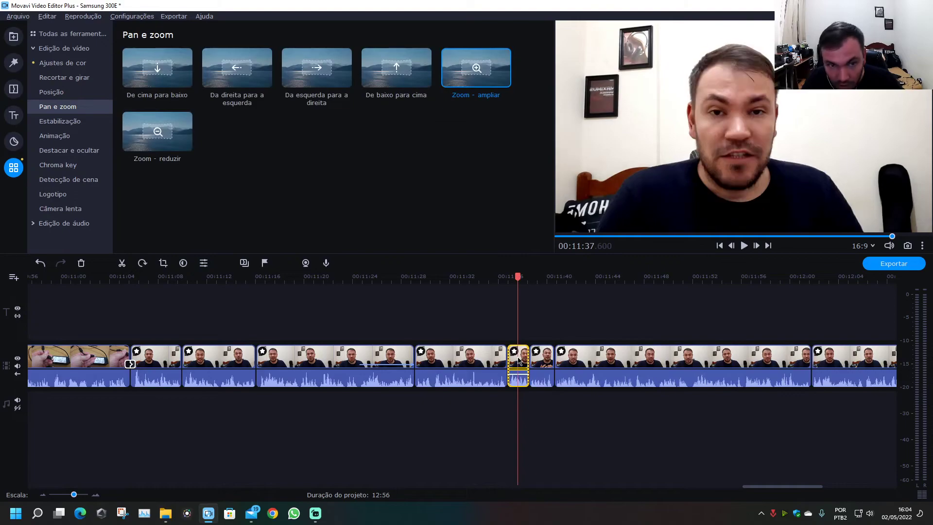
left_click_drag(541, 399, 517, 368)
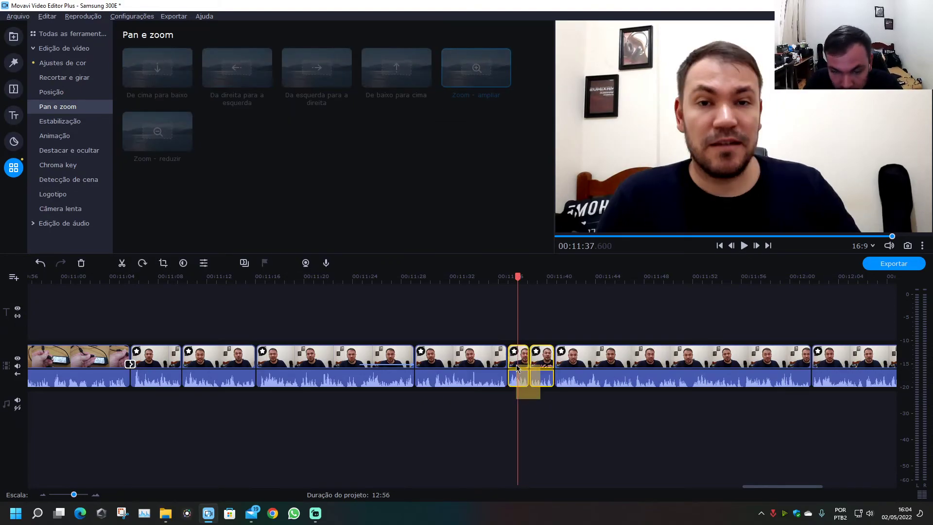
left_click(70, 78)
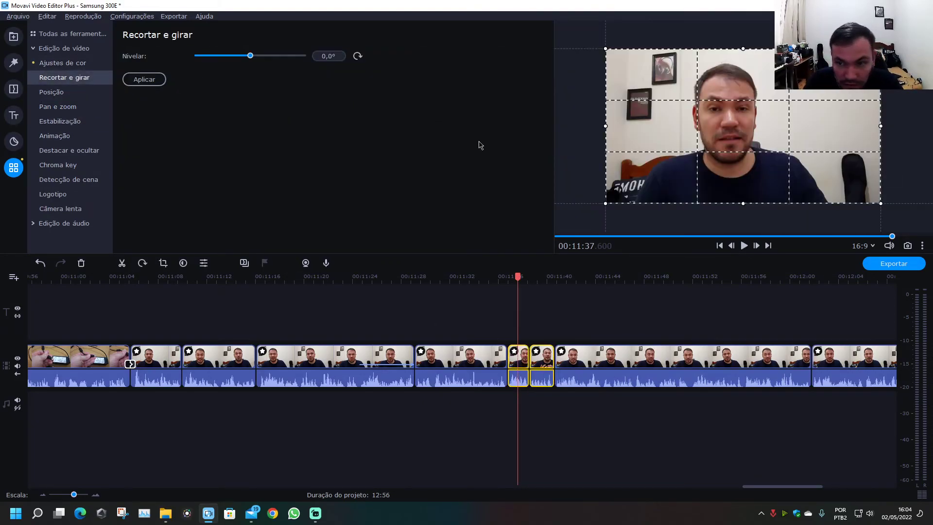
left_click_drag(607, 202, 627, 193)
left_click_drag(733, 179, 714, 185)
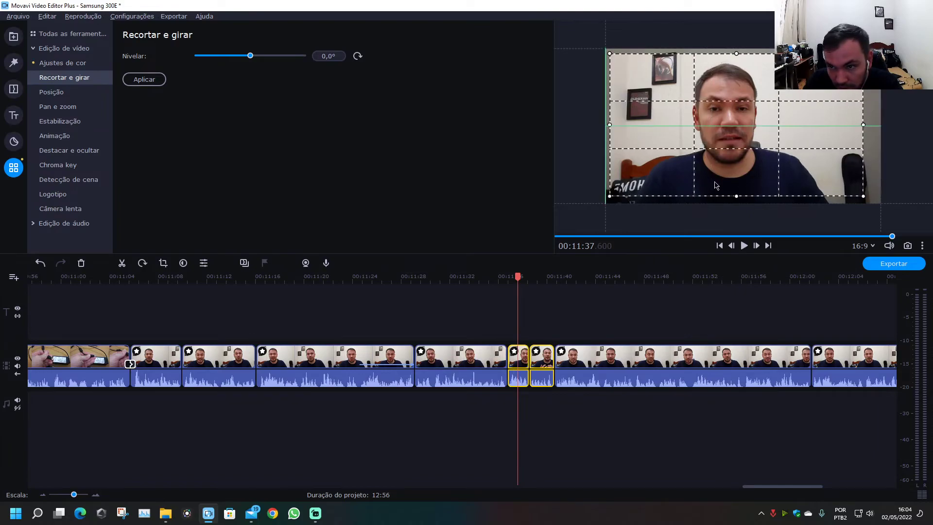
left_click_drag(611, 194, 621, 188)
left_click_drag(724, 163, 707, 160)
left_click(144, 79)
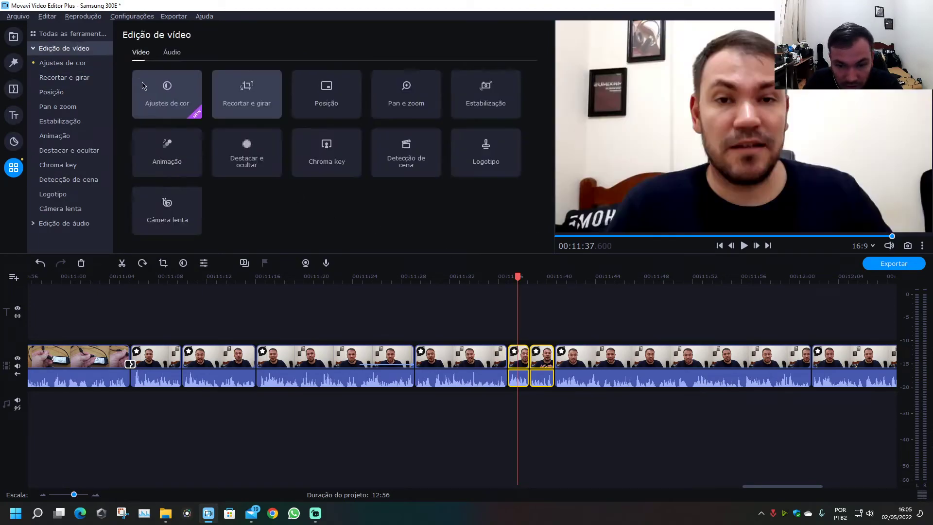
- Crop the second short segment, from about 00:11:38 to 00:11:40, even tighter around the speaker's face and play the sequence
left_click(540, 360)
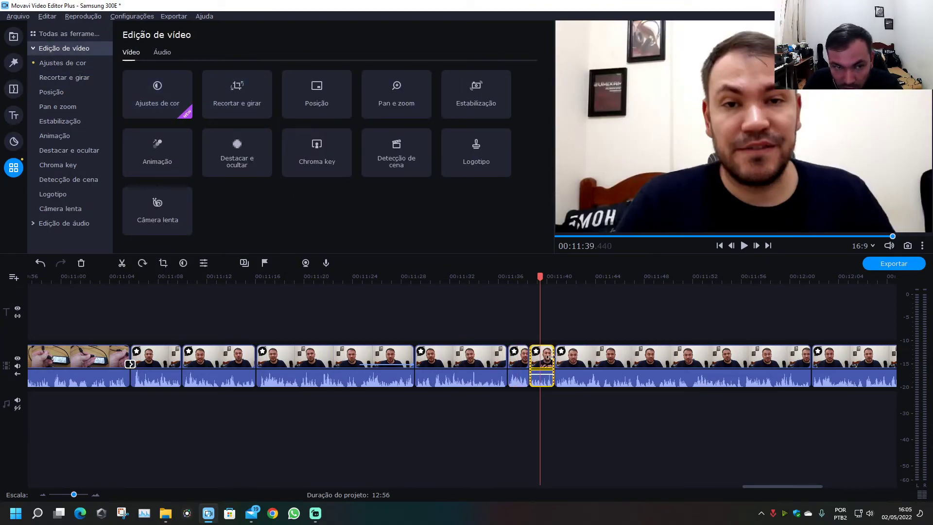
left_click(237, 95)
left_click_drag(613, 192, 643, 179)
left_click_drag(718, 155, 708, 157)
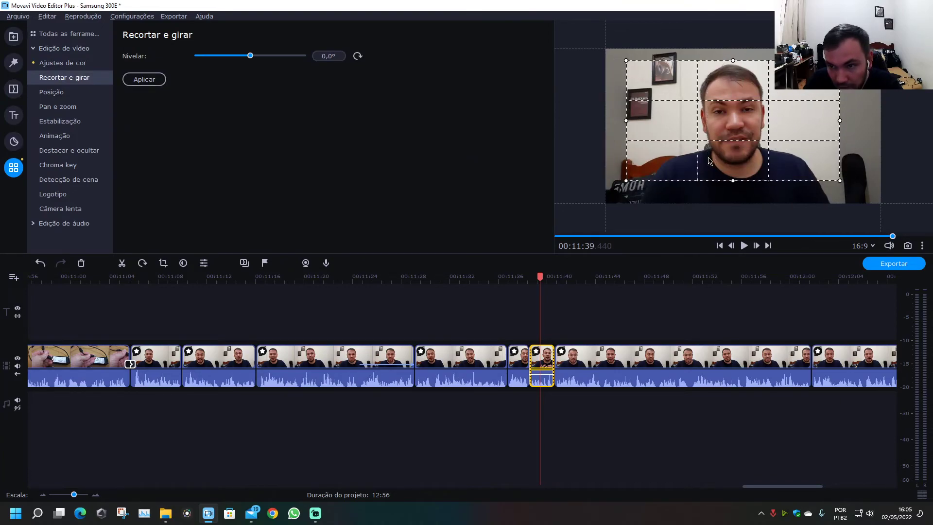
left_click(144, 78)
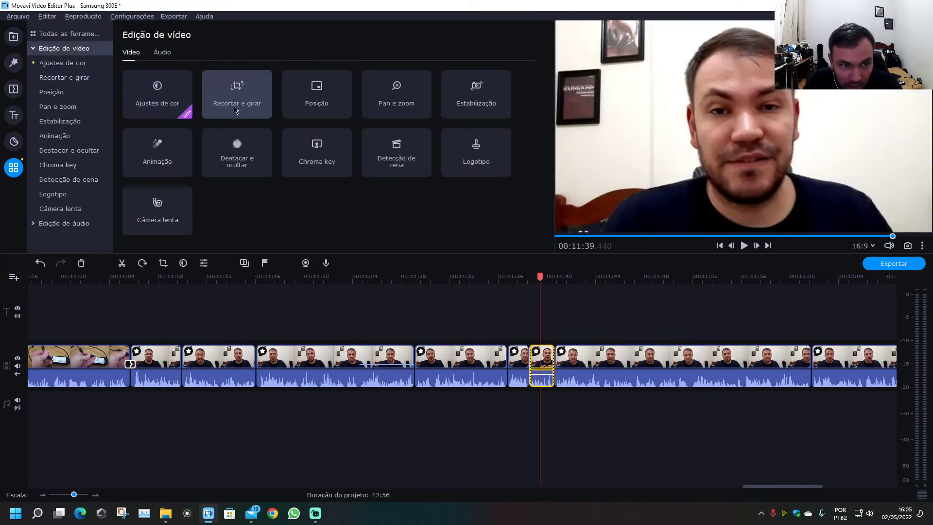
left_click(479, 277)
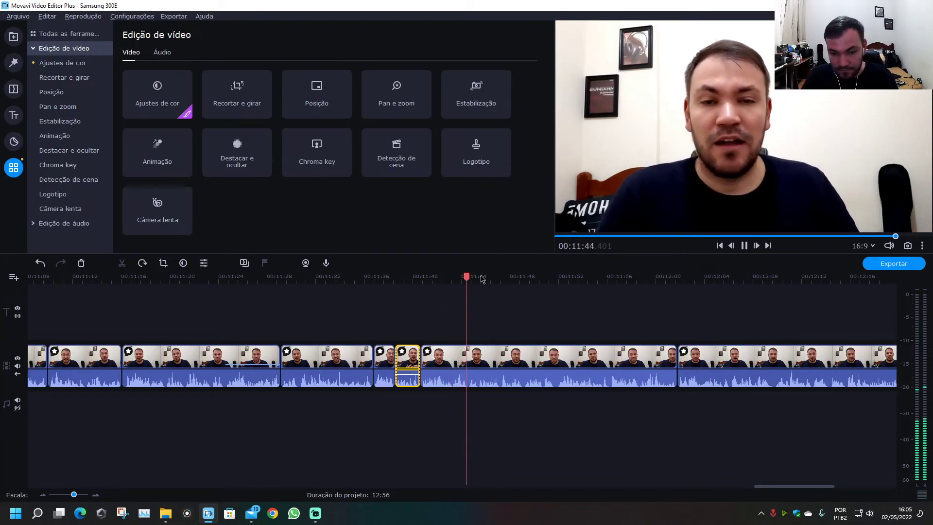
- Split the next talking-head clip at about 00:11:44 and 00:11:47
left_click(474, 365)
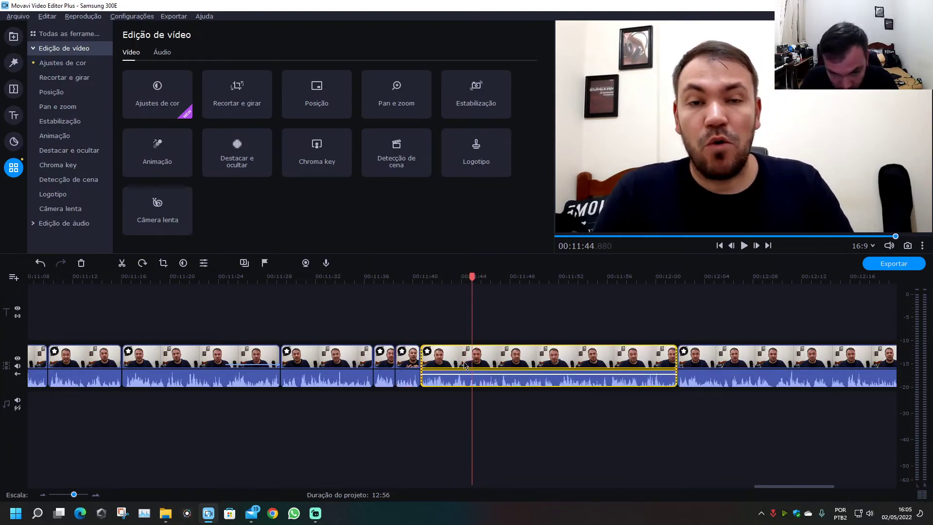
left_click(465, 365)
left_click(468, 365)
key("ctrl+b")
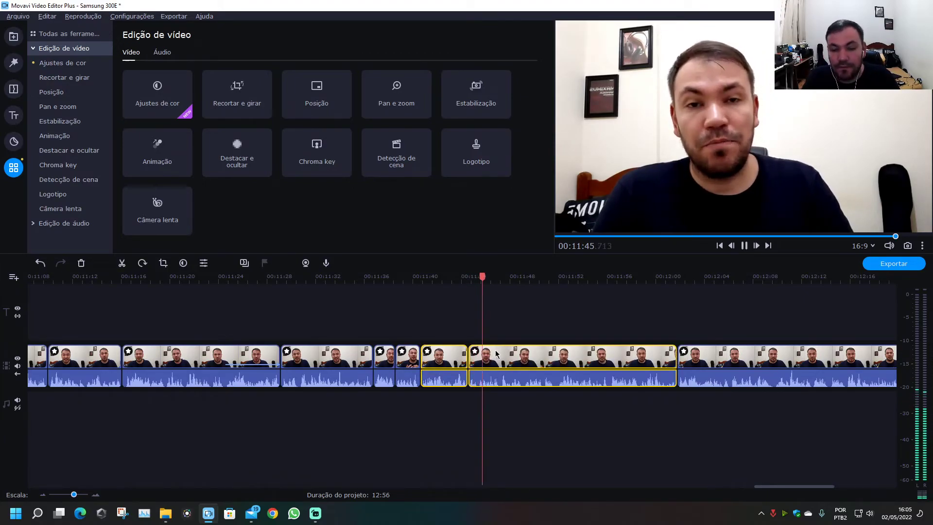
key("space")
left_click(500, 358)
key("ctrl+b")
- Crop the short segment between about 00:11:44 and 00:11:47 tighter around the speaker and play the footage from about 00:11:43 onward
left_click(486, 358)
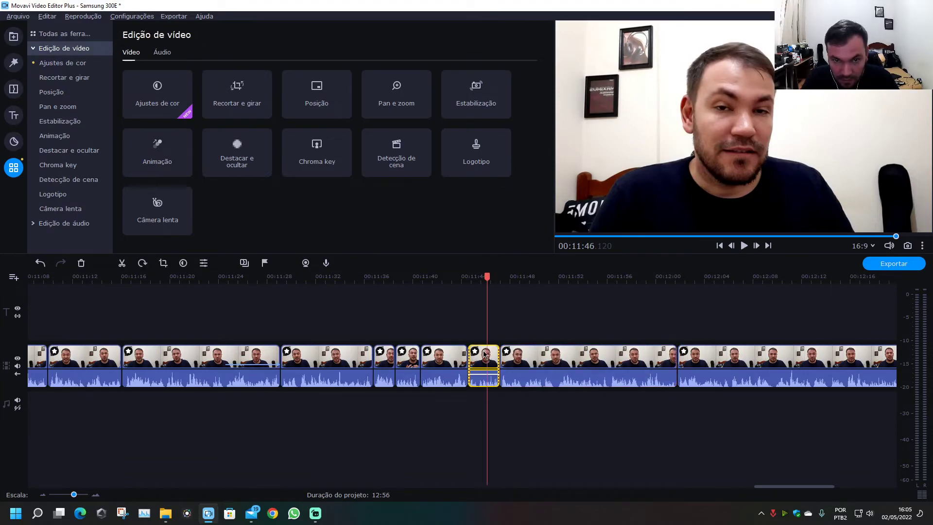
left_click(252, 107)
left_click_drag(606, 202, 698, 170)
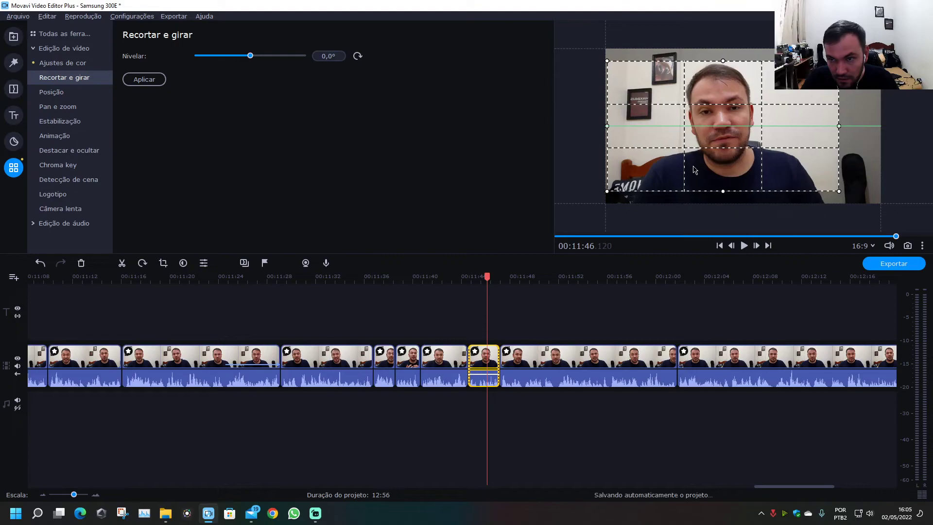
left_click(163, 80)
left_click(456, 280)
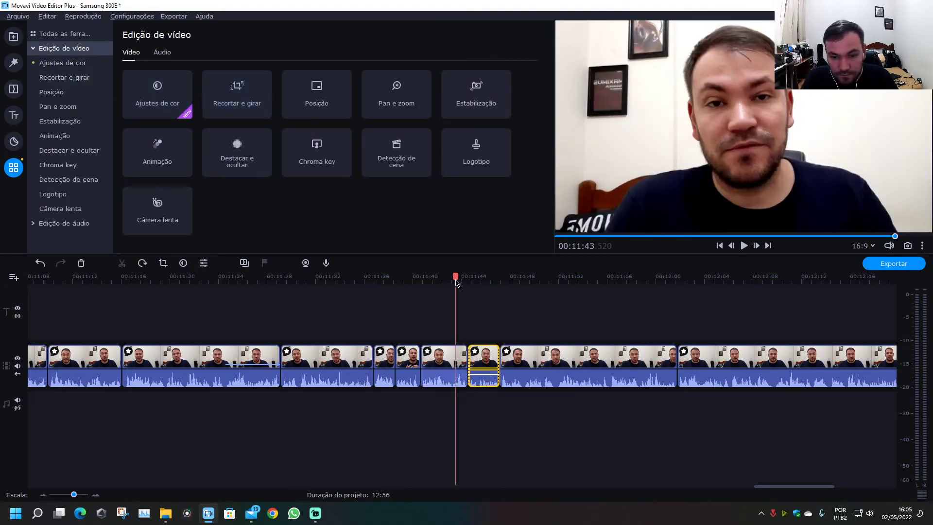
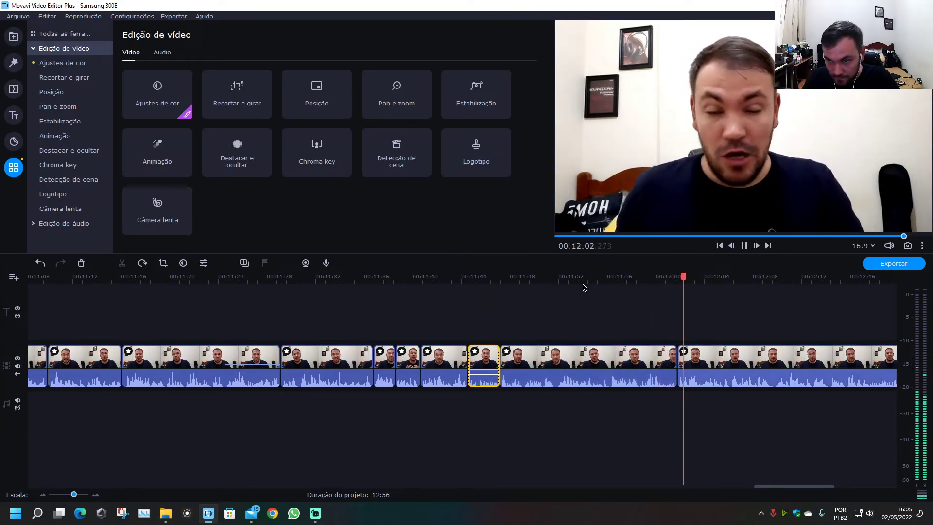
scroll(811, 486, "down", 2)
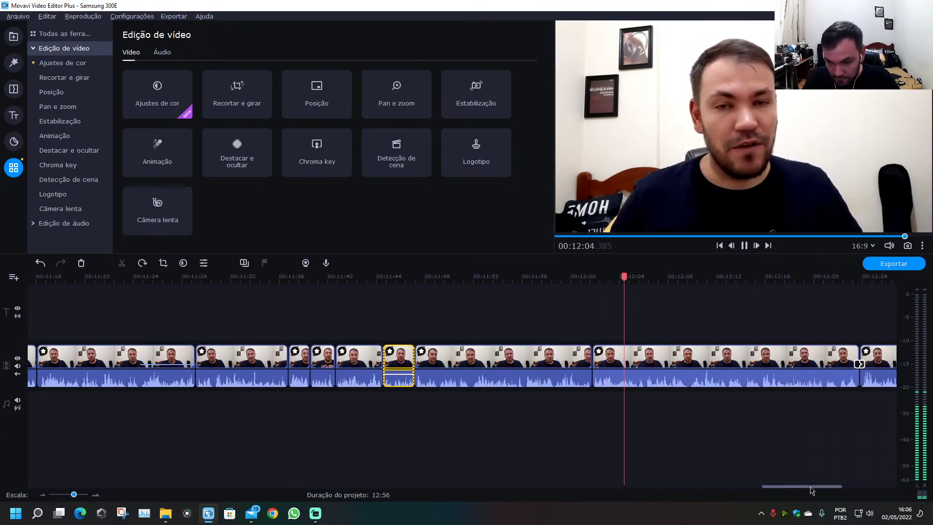
scroll(806, 487, "down", 2)
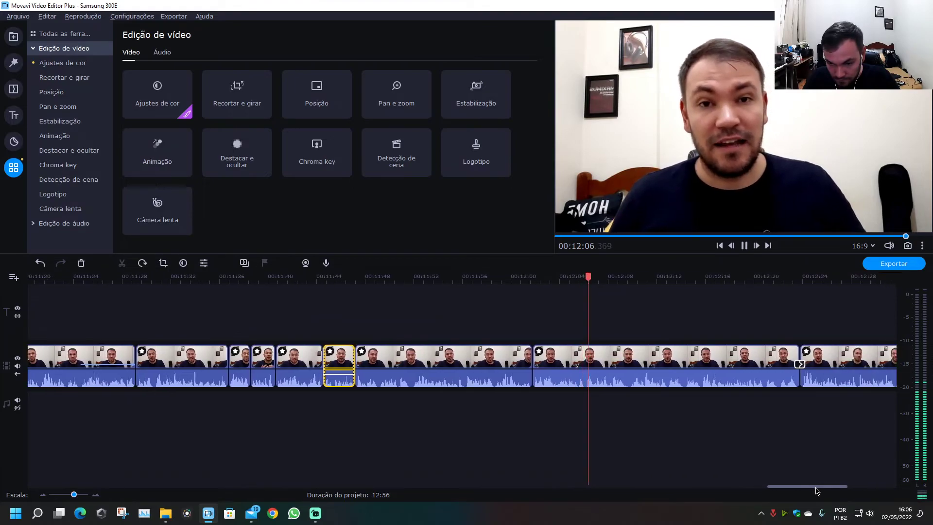
- Split the talking-head clip at about 00:11:56 and delete its second part, up to about 00:12:01
left_click(490, 276)
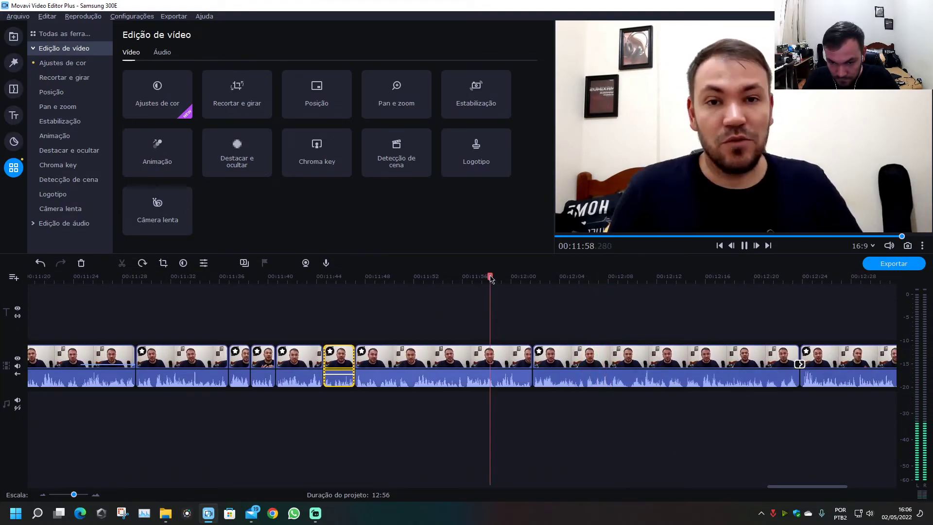
left_click(473, 276)
left_click(455, 282)
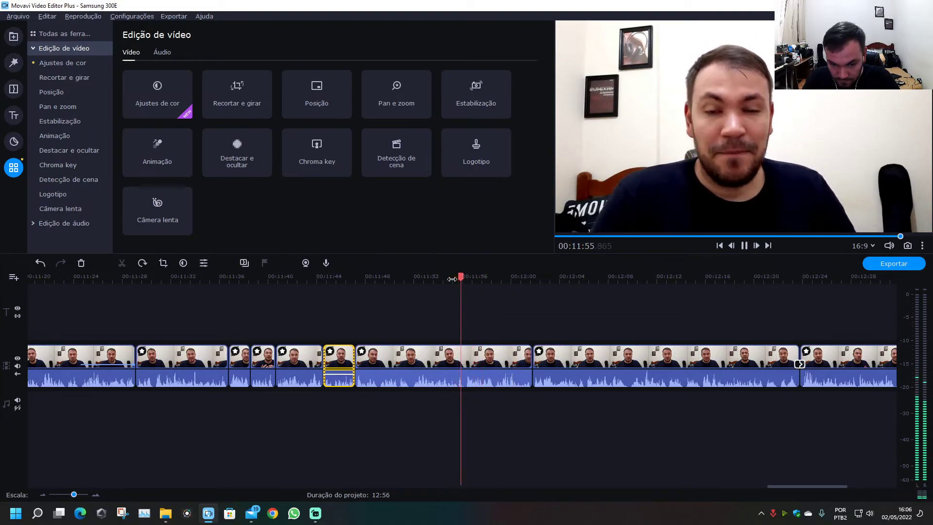
left_click(456, 277)
key("space")
left_click(466, 362)
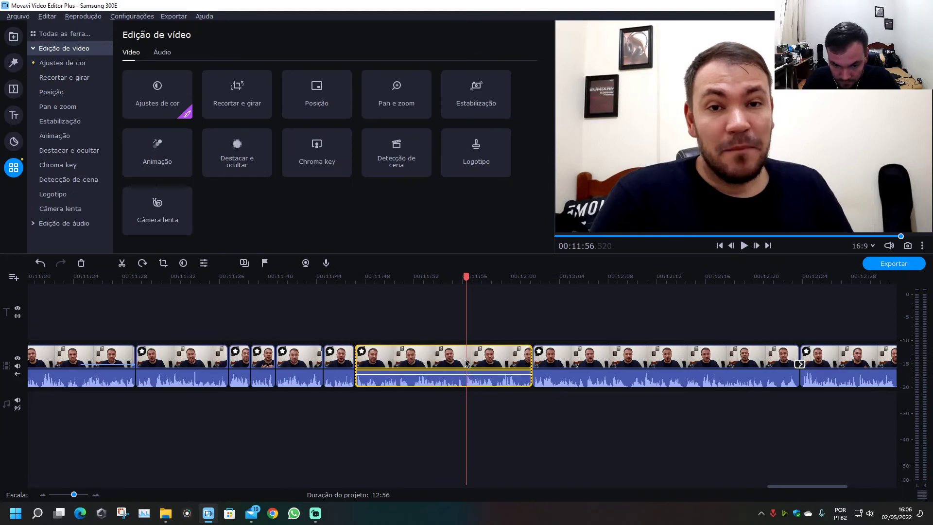
key("ctrl+b")
left_click(421, 276)
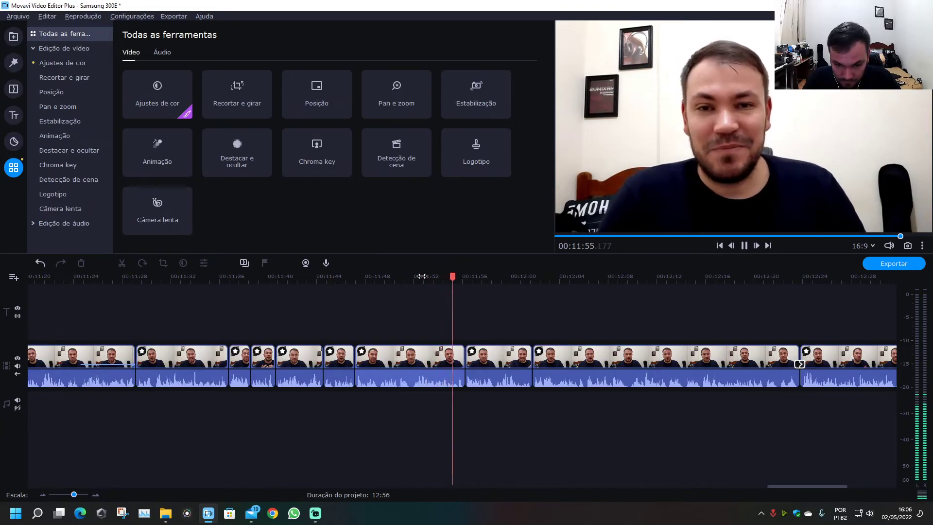
left_click(506, 365)
key("Delete")
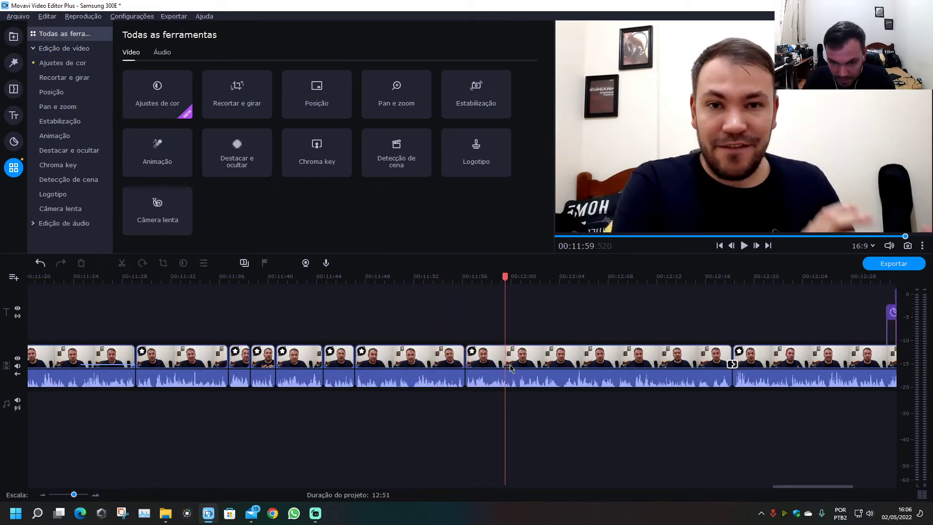
- Split the clip that ends at about 00:11:56 just before its end, at about 00:11:55.6, and delete the leftover tail
left_click(439, 278)
key("space")
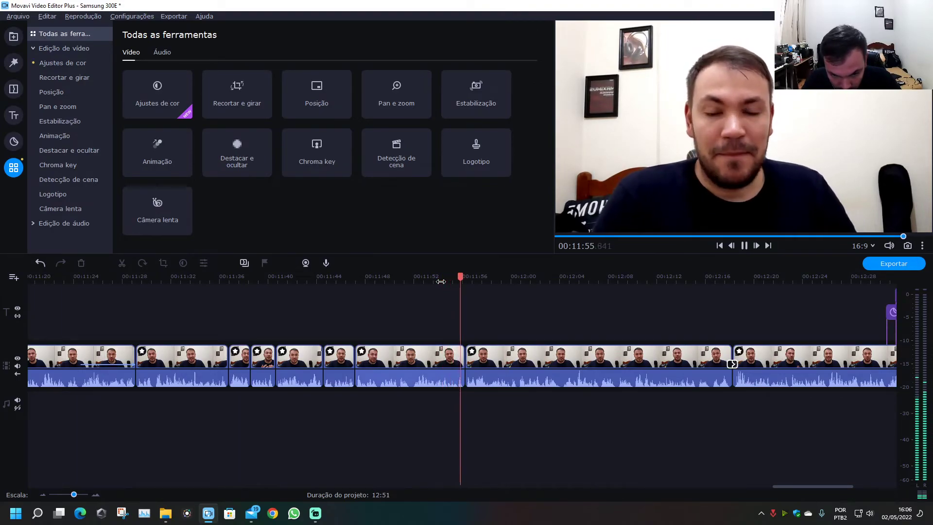
key("space")
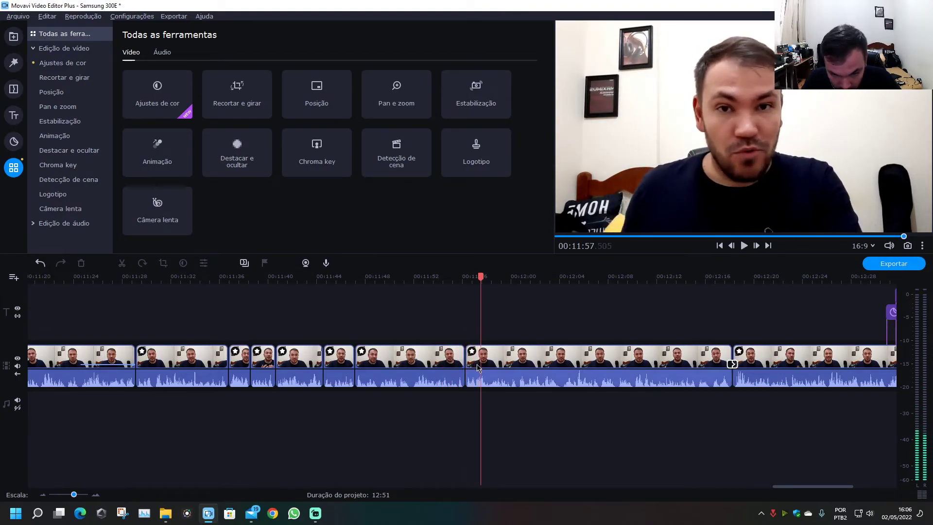
scroll(476, 367, "up", 2)
left_click(405, 364)
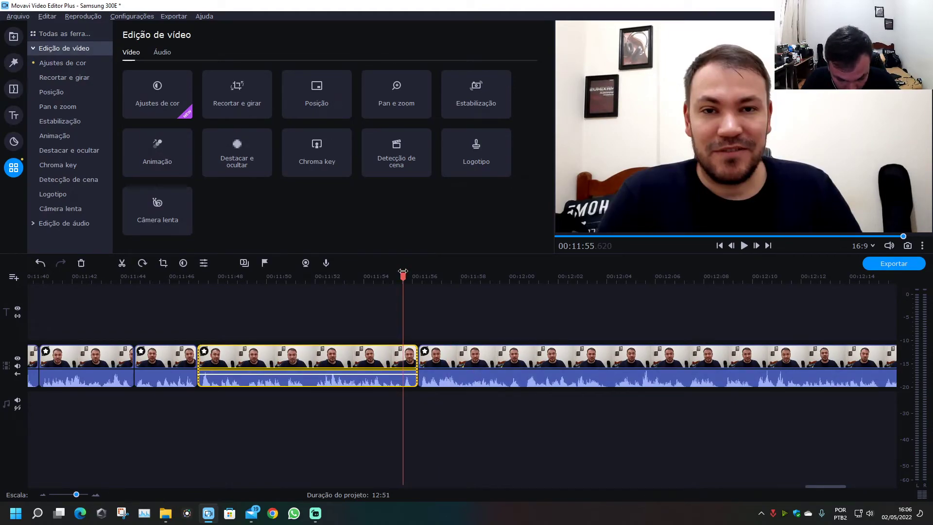
key("ctrl+b")
left_click(410, 364)
key("Delete")
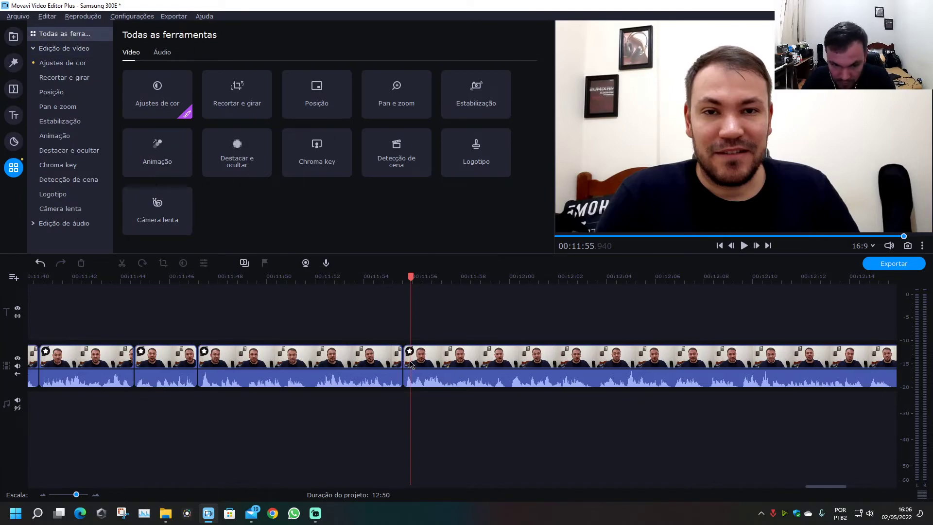
- Split the next talking-head clip at about 00:12:00 and 00:12:03
left_click(362, 277)
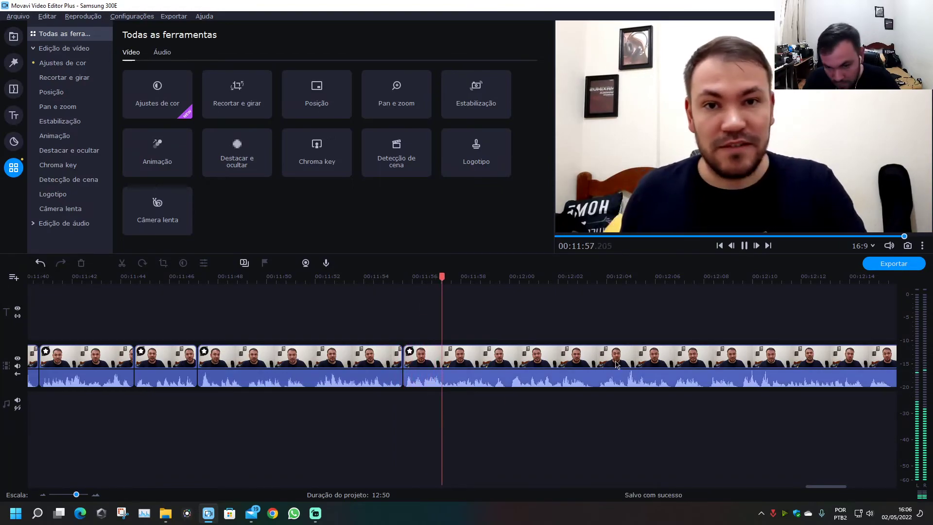
scroll(601, 428, "down", 1)
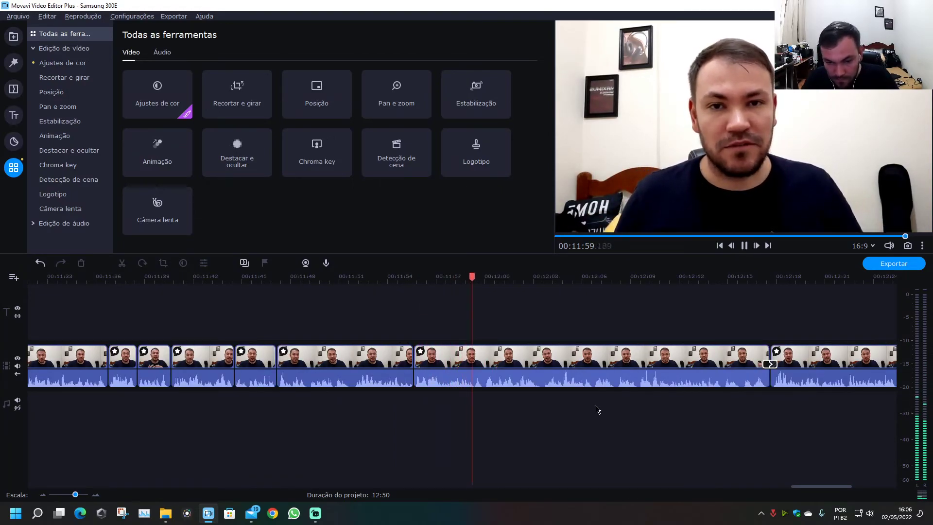
key("space")
left_click(486, 362)
key("ctrl+b")
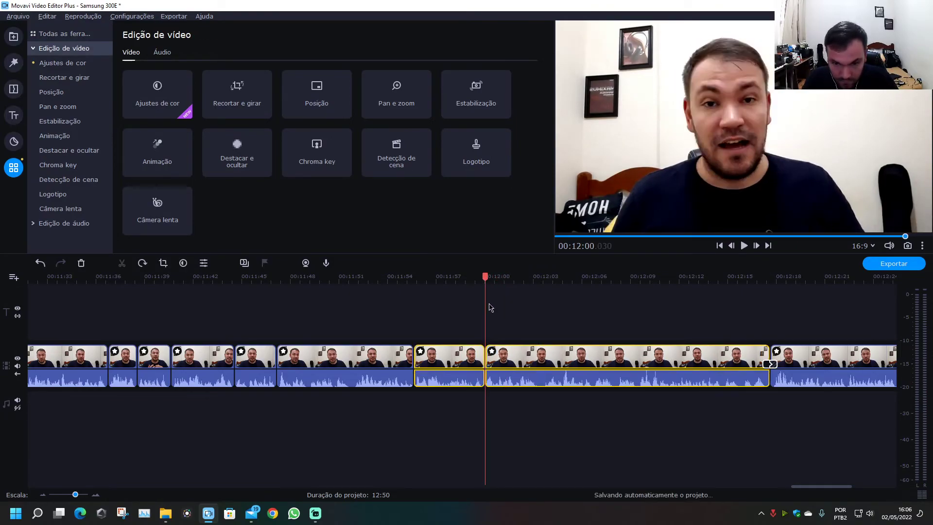
left_click(539, 280)
key("ctrl+b")
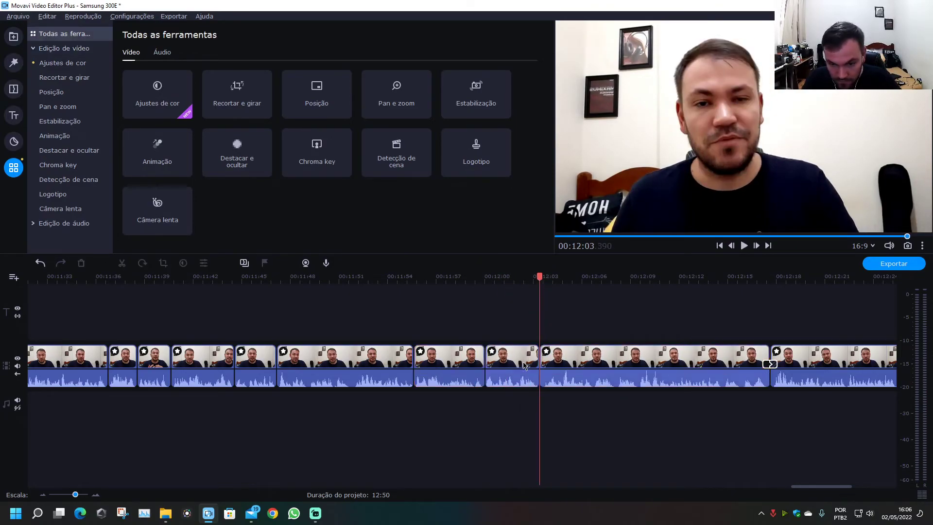
- Crop the short segment between about 00:12:00 and 00:12:03 tighter around the speaker and play the closing footage up to about 00:12:21
left_click(523, 362)
left_click(251, 112)
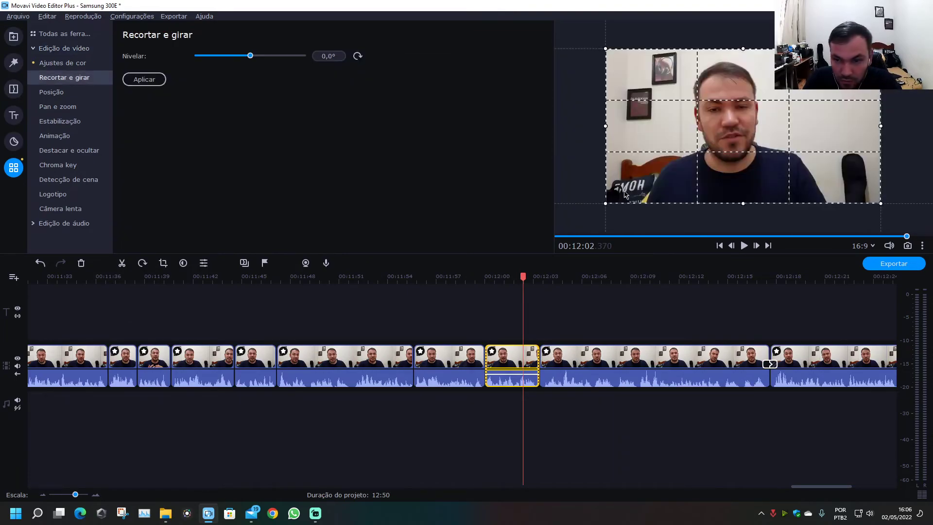
left_click_drag(607, 201, 694, 172)
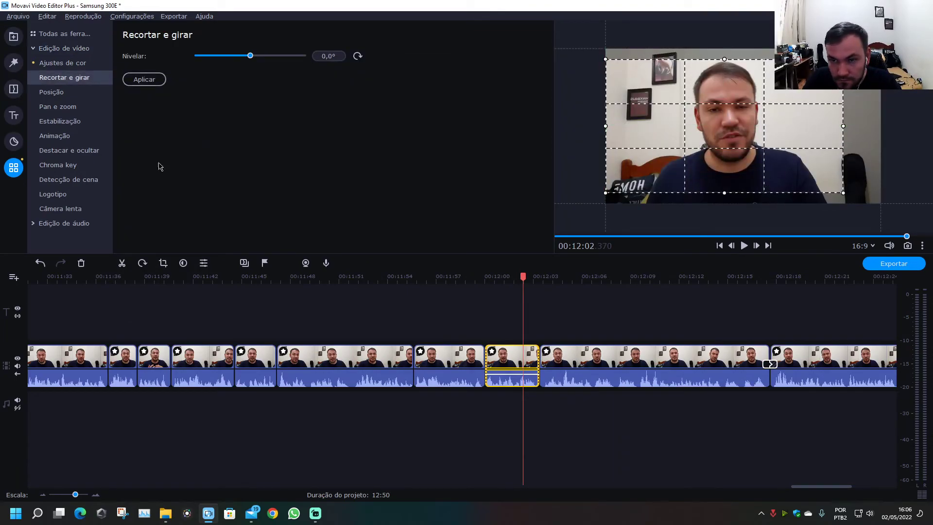
left_click(160, 81)
left_click(480, 278)
key("space")
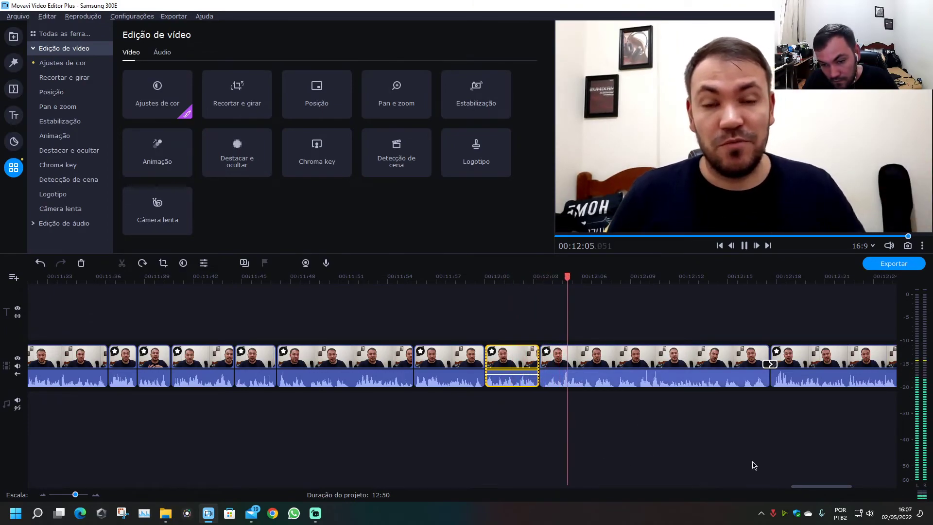
scroll(821, 485, "right", 1)
left_click(663, 276)
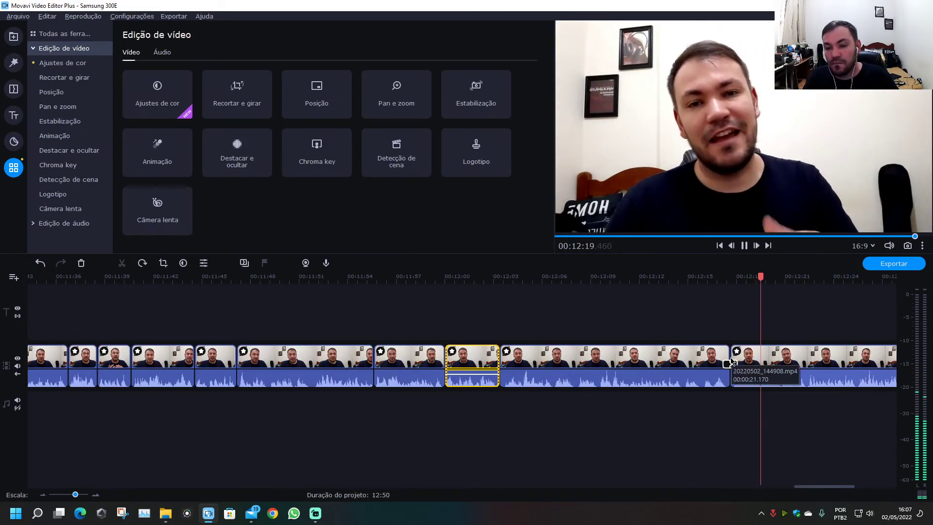
scroll(731, 370, "down", 2)
key("space")
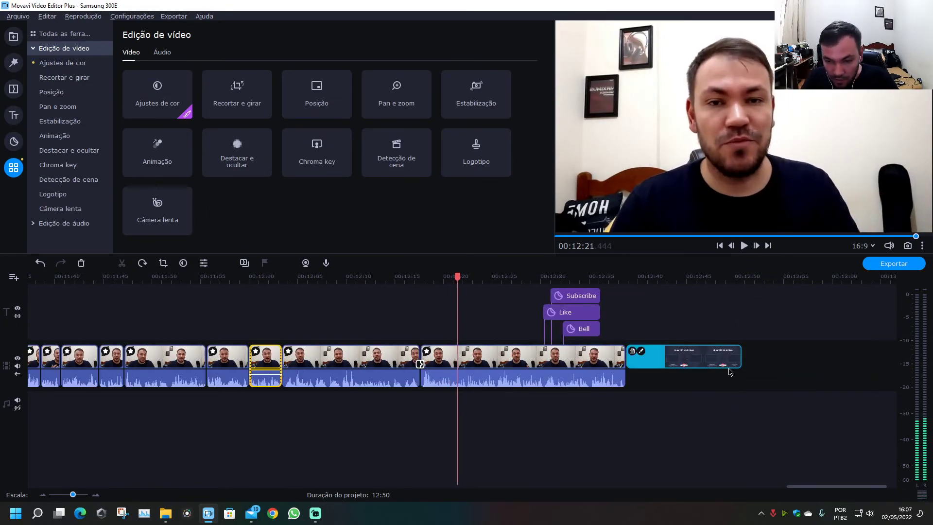
left_click(854, 488)
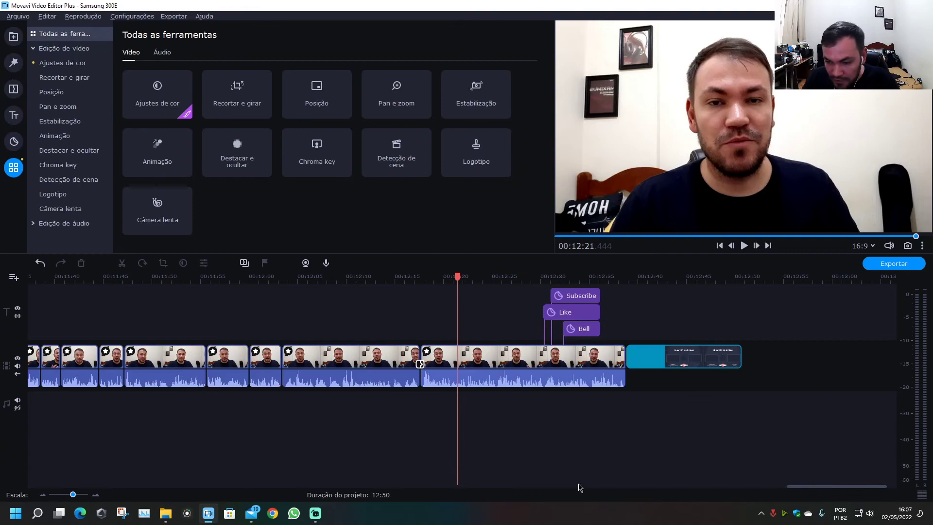
- Copy the Subscribe sticker from the opening segment at about 00:00:30 and place the copy at about 00:03:02
left_click_drag(811, 487, 38, 447)
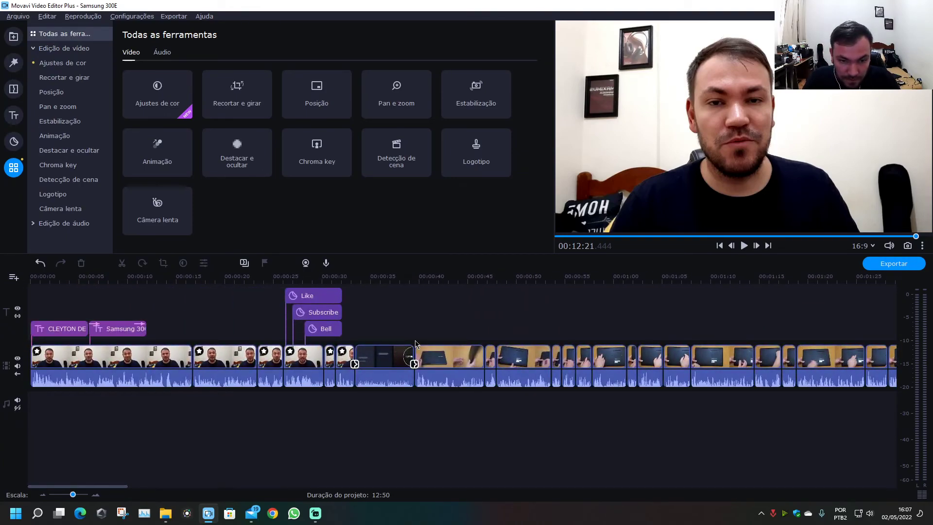
scroll(421, 343, "down", 3)
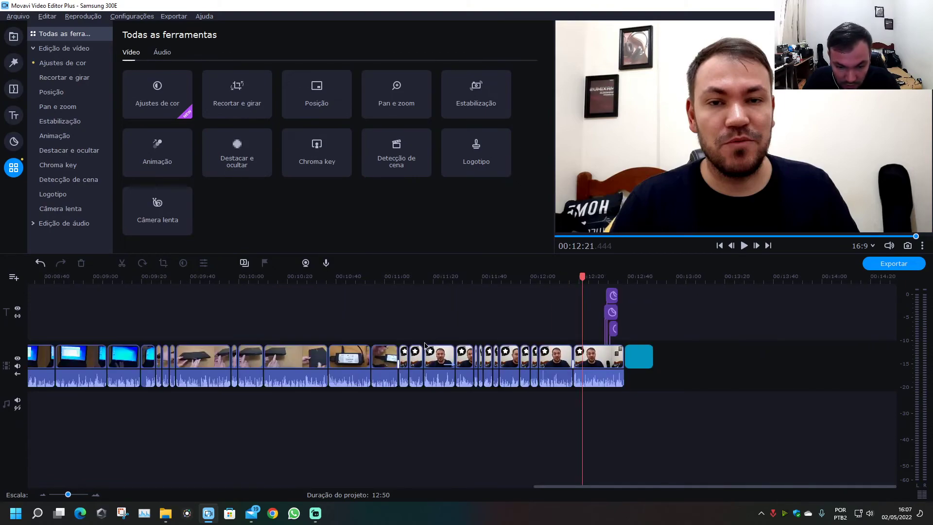
left_click_drag(596, 487, 69, 466)
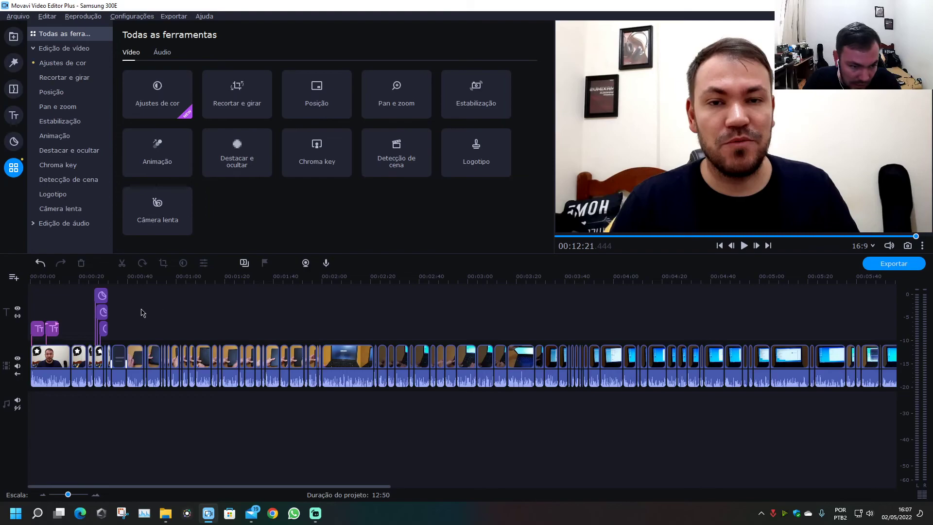
left_click(103, 312)
scroll(156, 319, "up", 3)
scroll(286, 333, "down", 2)
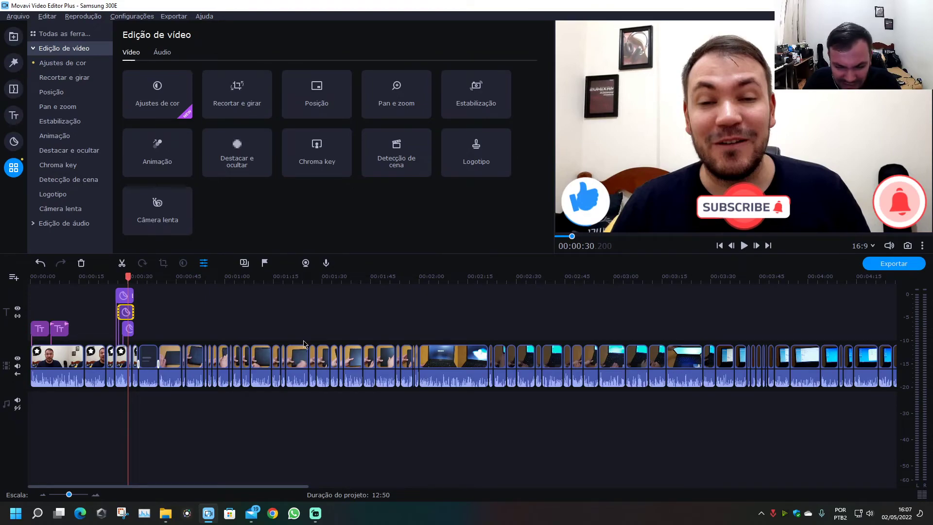
left_click(164, 319)
left_click_drag(124, 315, 170, 318)
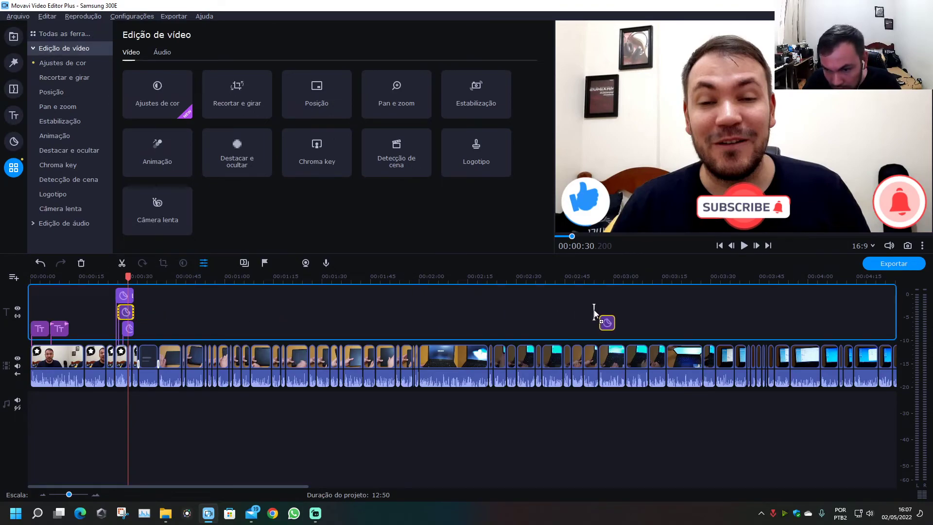
left_click_drag(618, 313, 617, 312)
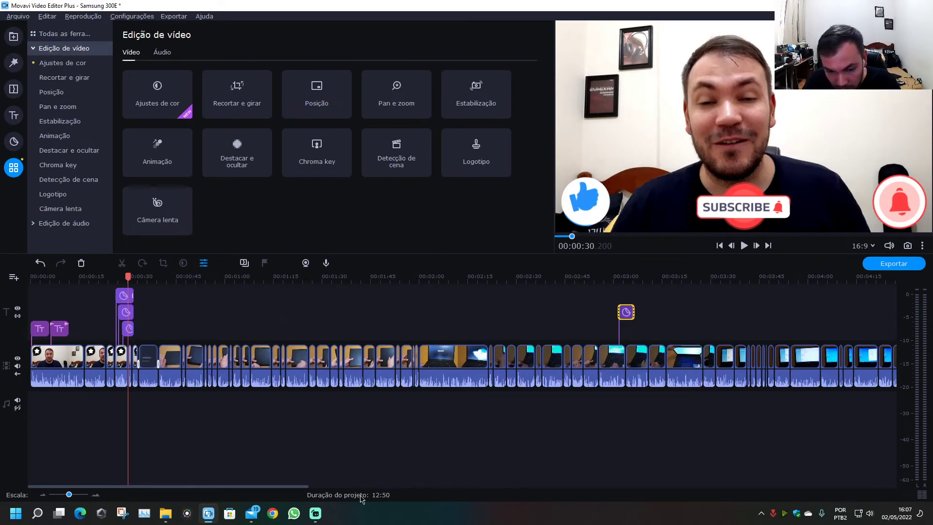
- Place further copies of the Subscribe sticker at about 00:06:02 and 00:09:07, and play the footage around the copy at 00:03:02
left_click_drag(296, 486, 456, 492)
left_click_drag(112, 314, 186, 316)
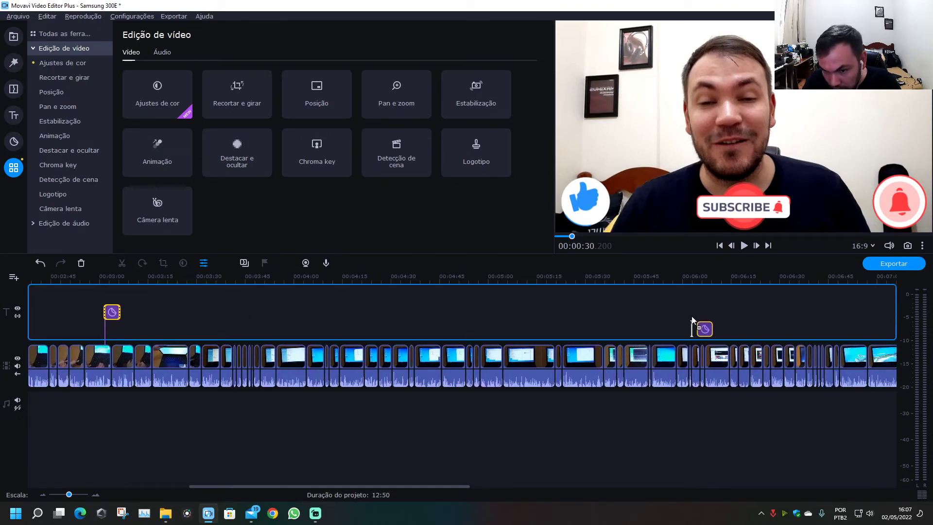
left_click_drag(691, 315, 692, 316)
left_click_drag(456, 489, 658, 477)
left_click_drag(53, 329, 647, 315)
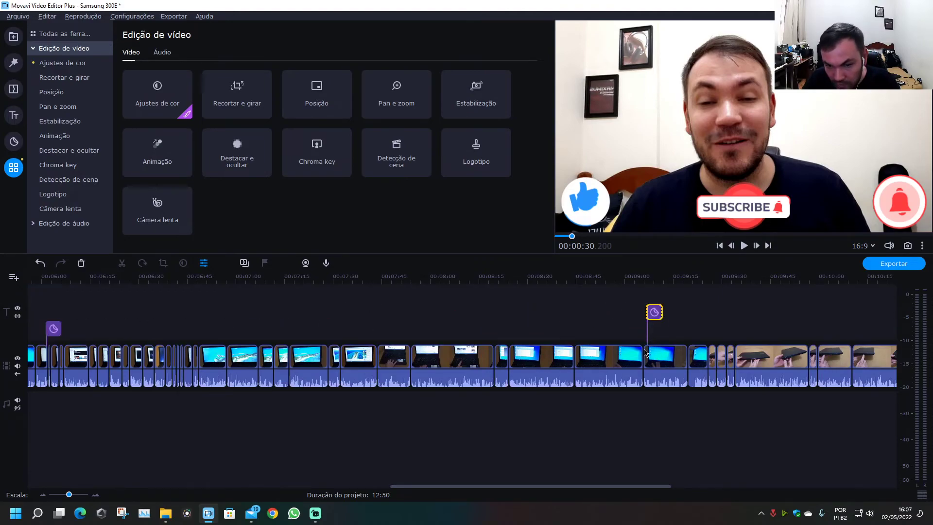
scroll(592, 333, "down", 3)
left_click(318, 291)
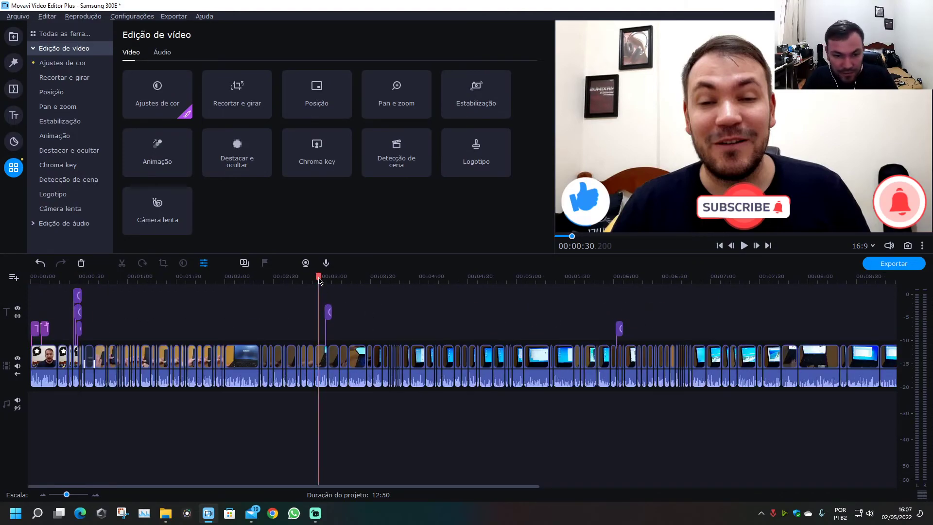
key("space")
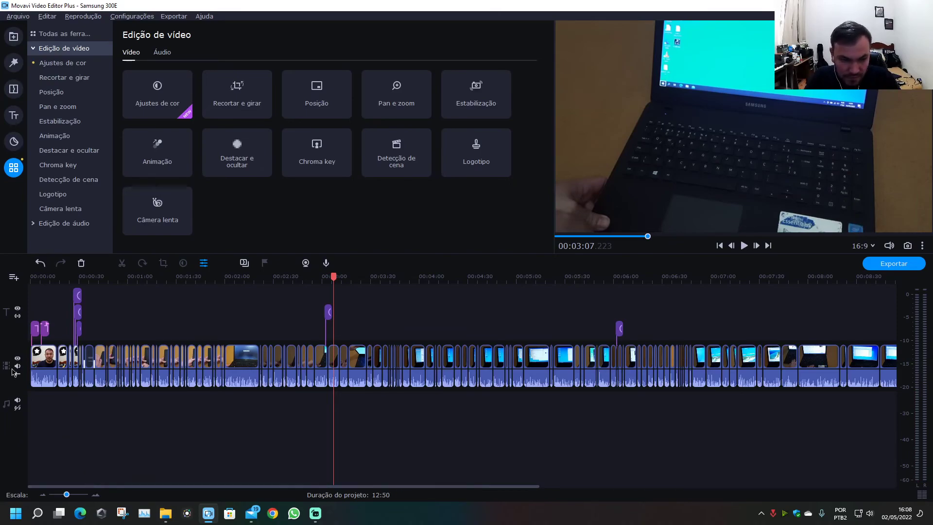
- Return to the start of the timeline and import all tracks from the Músicas Sem Direitos Autorais folder into the media bin
left_click(33, 276)
left_click(15, 38)
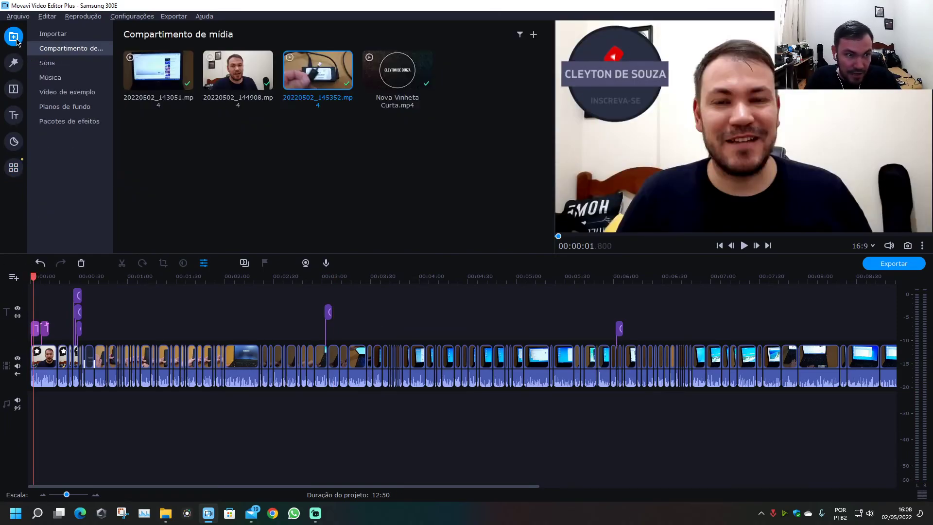
right_click(237, 165)
left_click(281, 173)
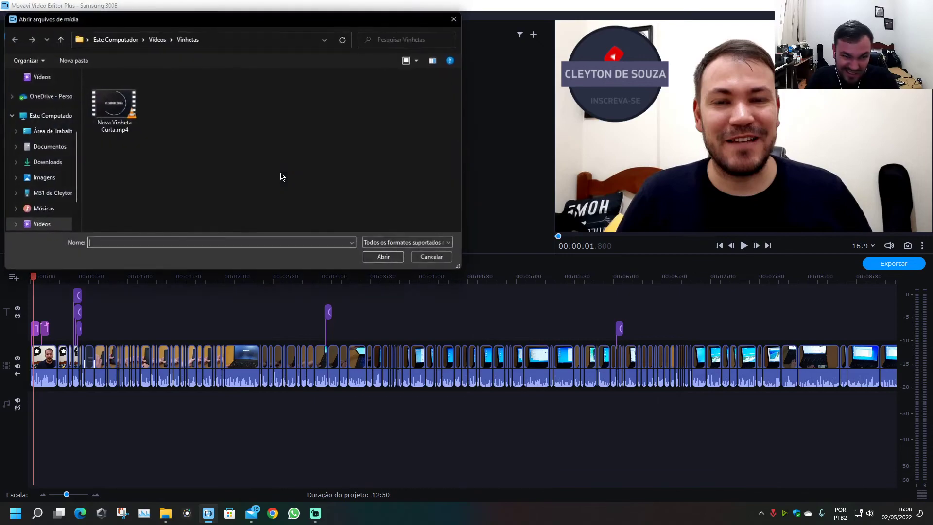
left_click(156, 39)
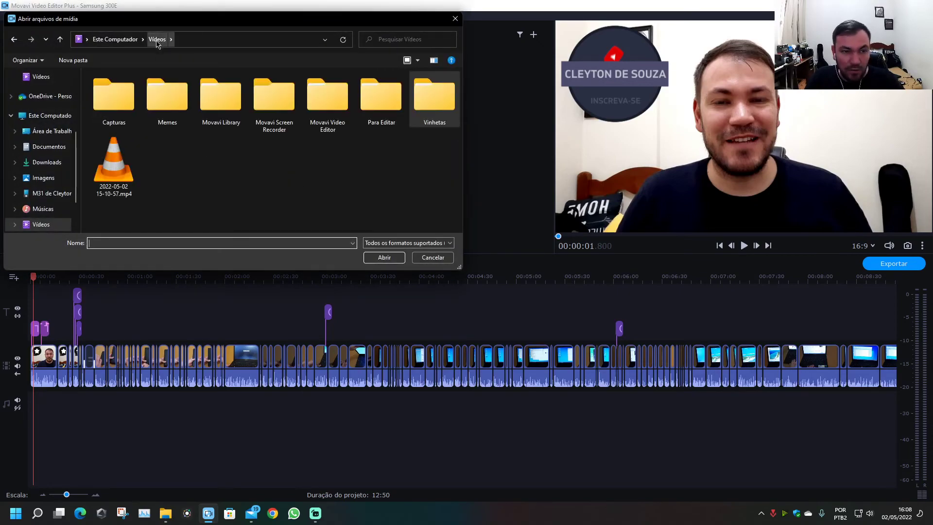
left_click(48, 207)
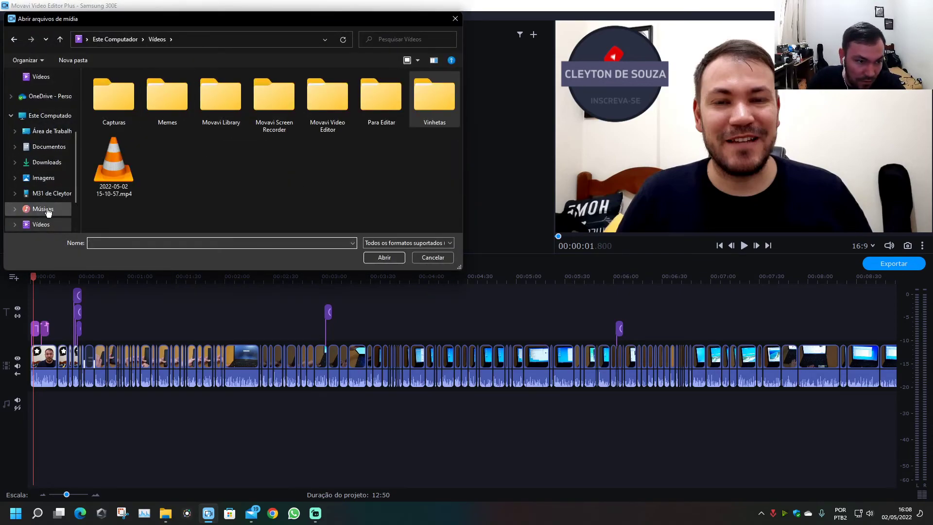
double_click(138, 104)
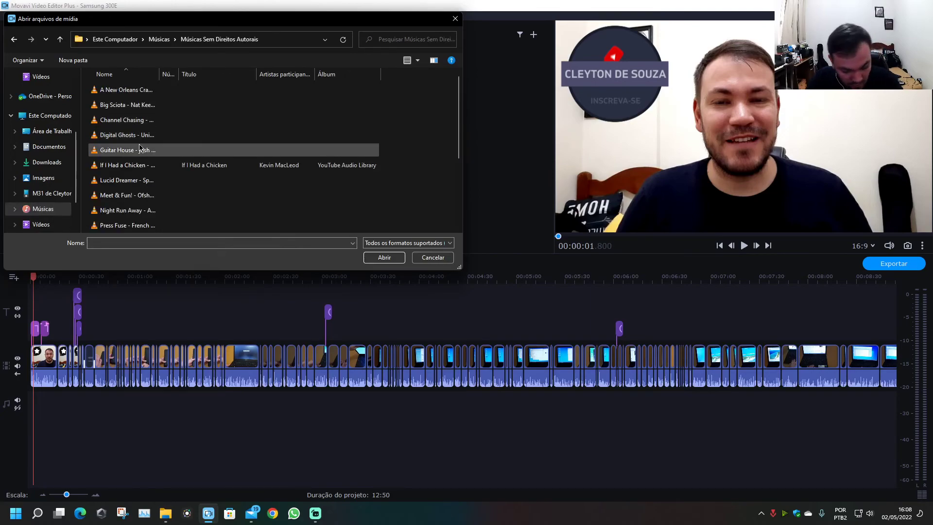
key("ctrl+a")
left_click(384, 257)
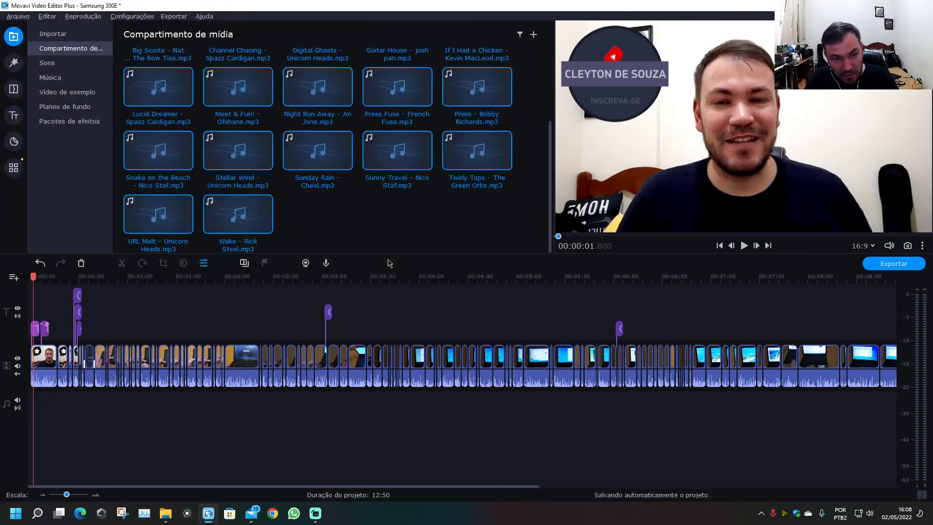
- Place URL Melt - Unicorn Heads.mp3 on the audio track from the start of the timeline, lower its volume line and play the opening
left_click_drag(165, 216, 32, 409)
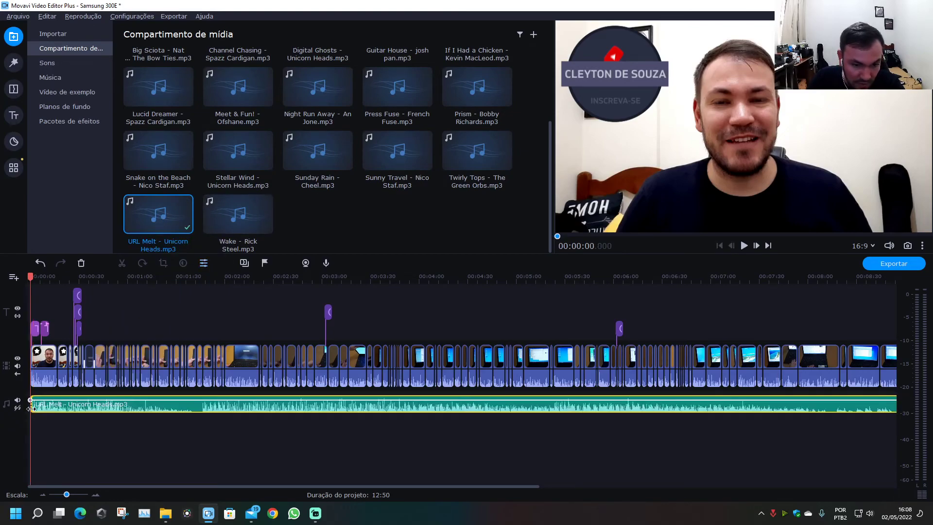
scroll(113, 422, "up", 5)
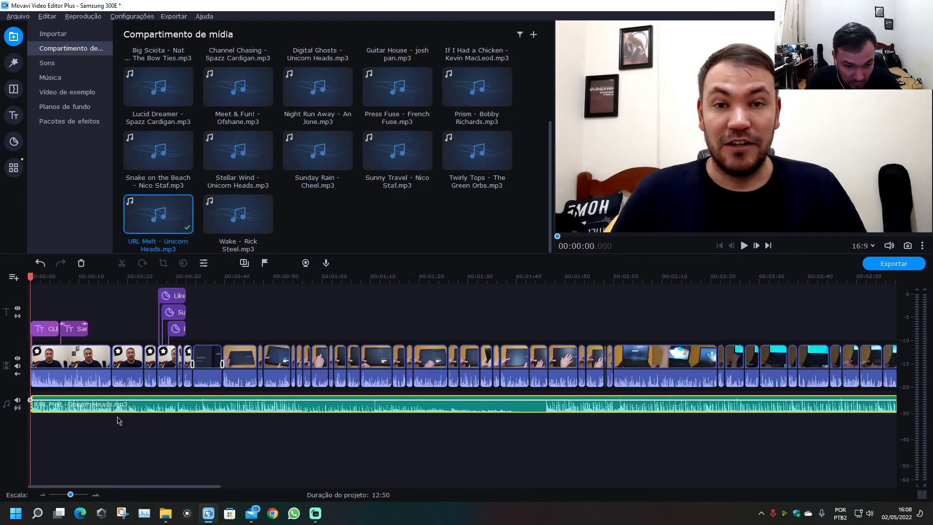
left_click_drag(148, 400, 148, 408)
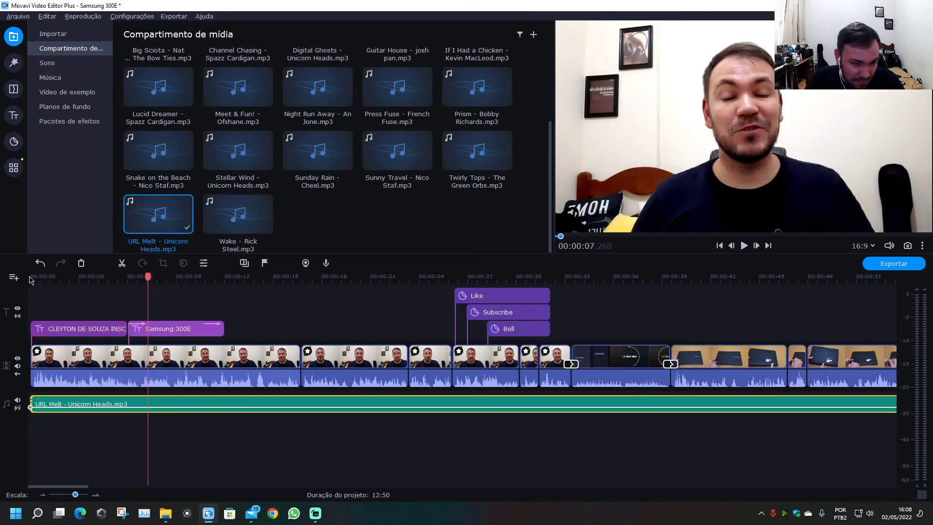
left_click(30, 276)
key("space")
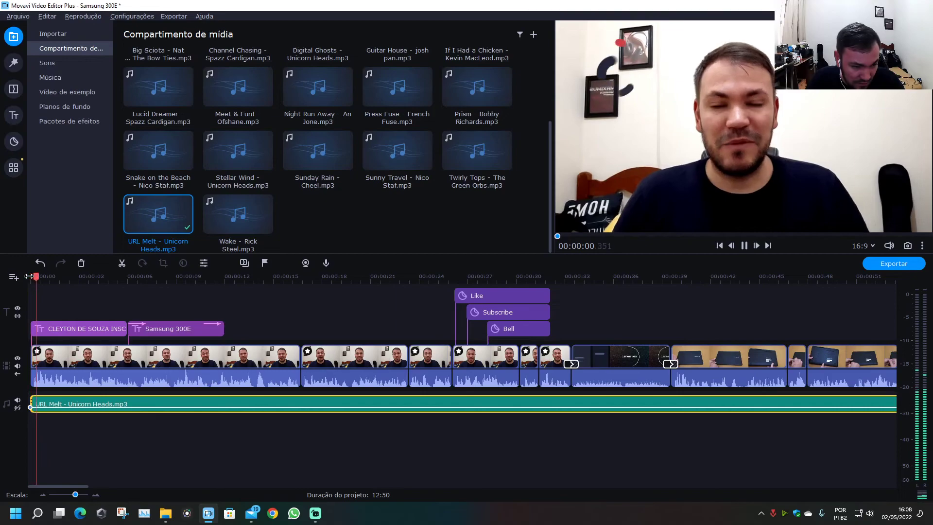
key("space")
- Try a clip volume of 60% on the URL Melt music, reduce it to 50% and play the opening again
double_click(140, 399)
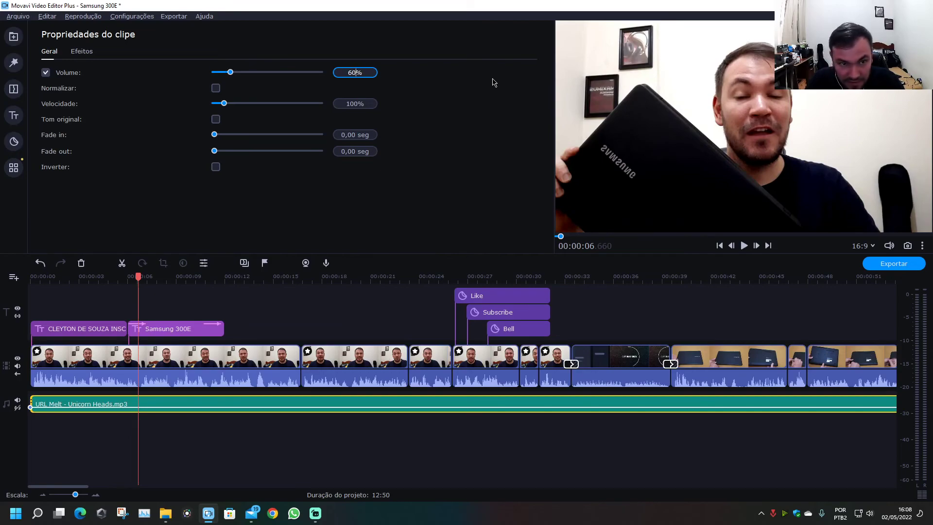
left_click(39, 277)
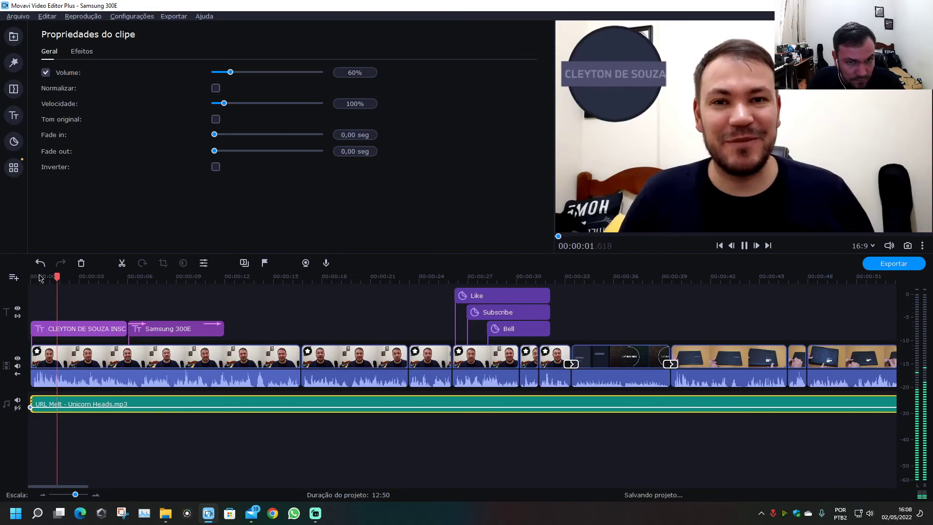
key("space")
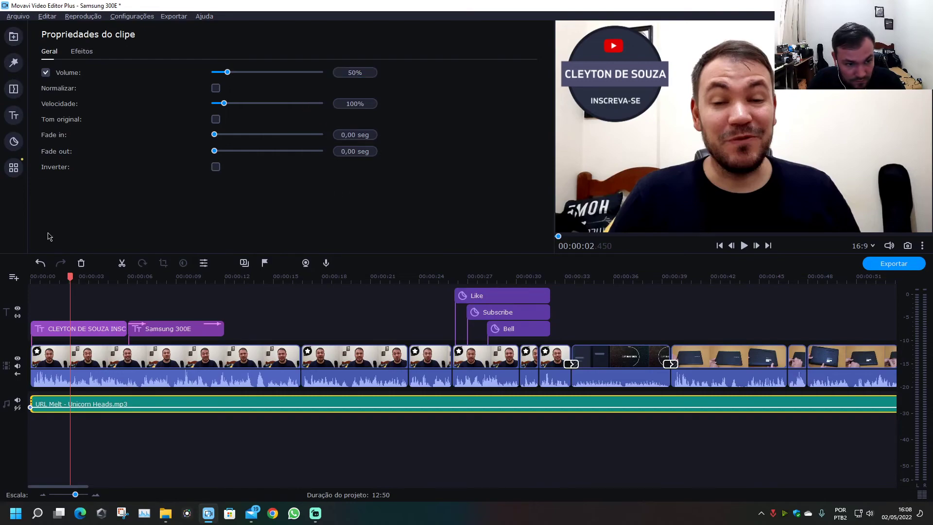
left_click(31, 278)
key("space")
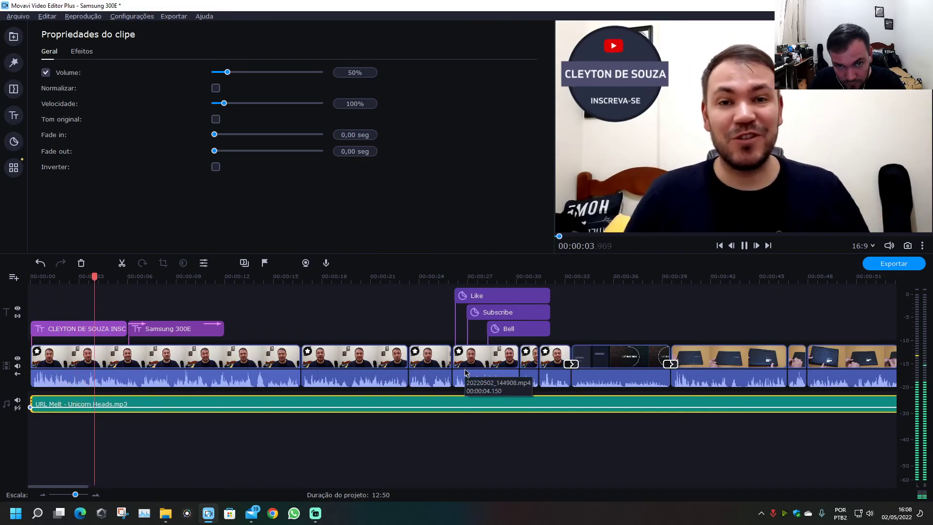
- Add volume points to the music around both ends of the intro clip, at about 00:00:33 and 00:00:39, and lower the music between them to 0%
left_click(569, 276)
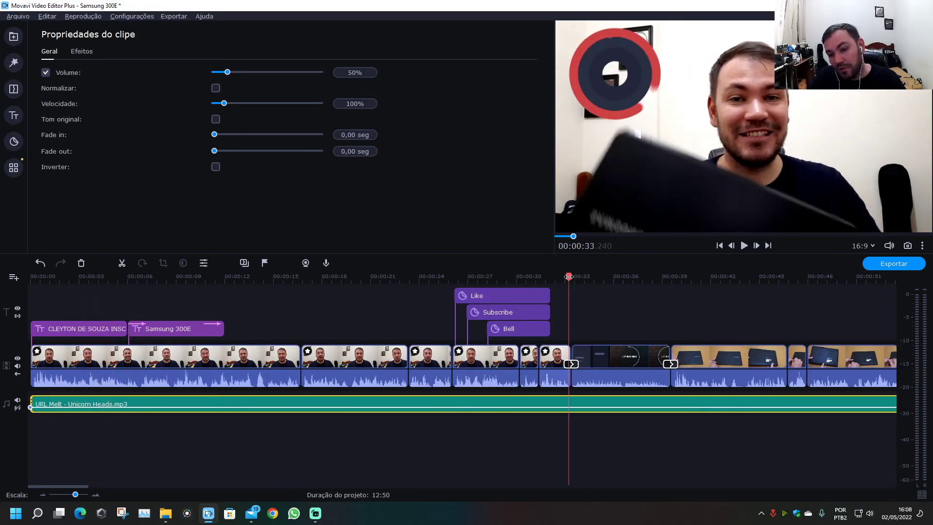
scroll(616, 333, "up", 3)
left_click(455, 403)
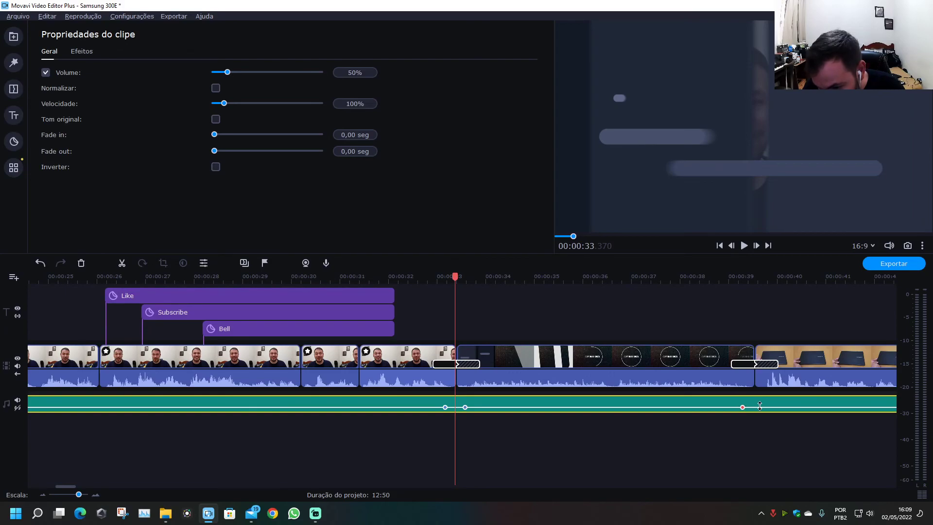
left_click_drag(738, 406, 736, 411)
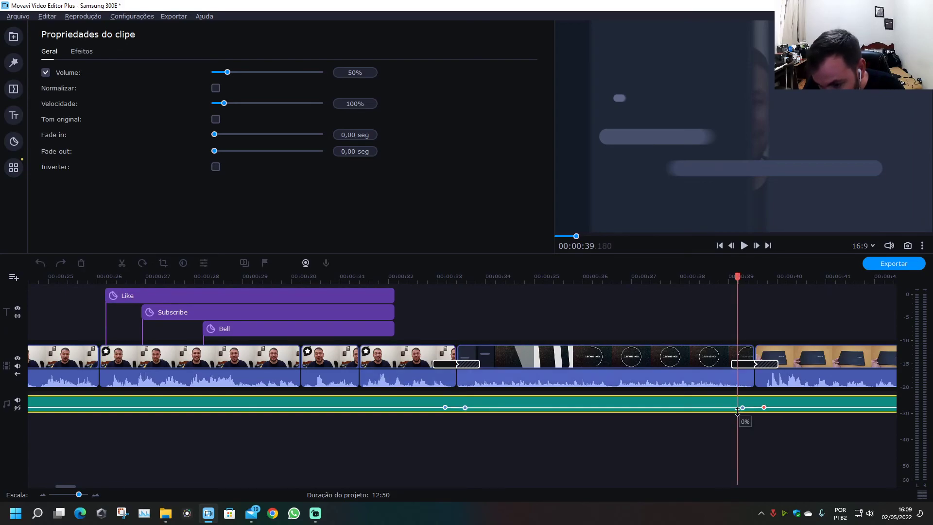
- Play the transitions into and out of the intro clip between about 00:00:32 and 00:00:40 to check the music level
left_click(437, 278)
key("space")
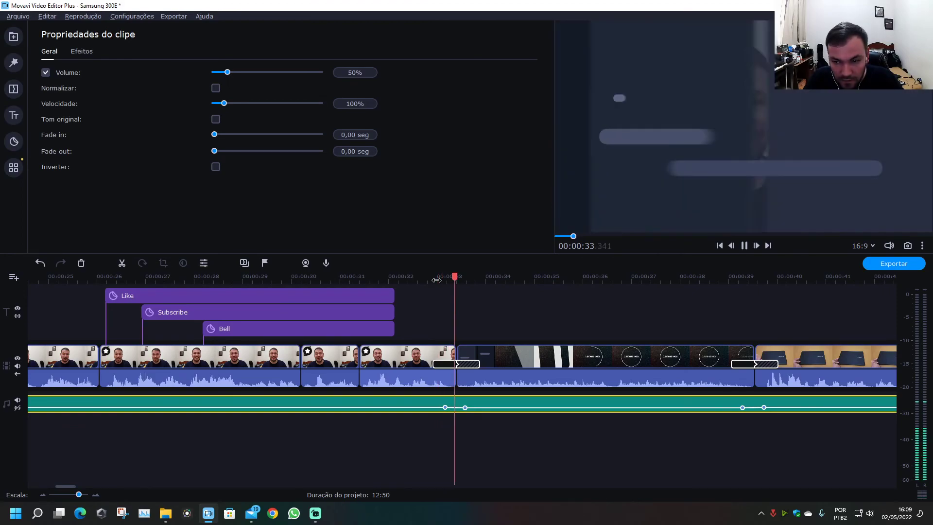
left_click(417, 276)
left_click(414, 276)
left_click(415, 277)
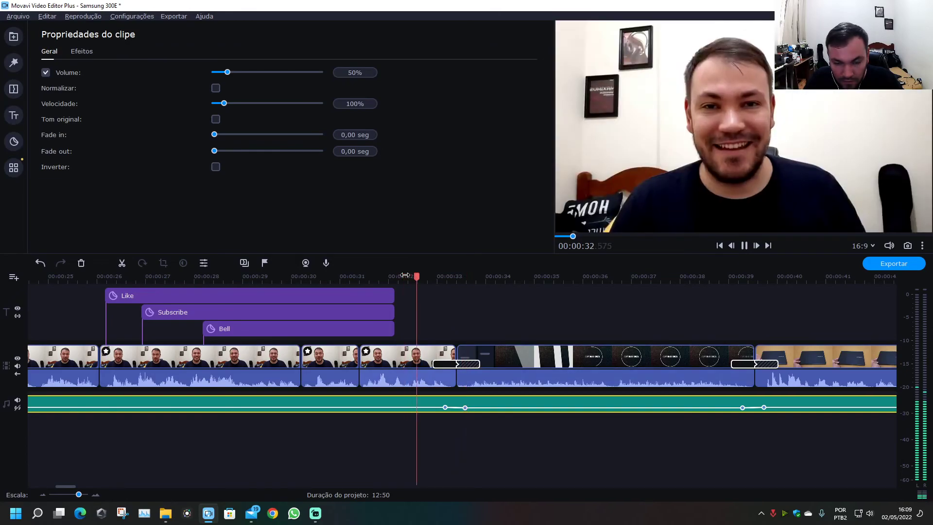
left_click(406, 276)
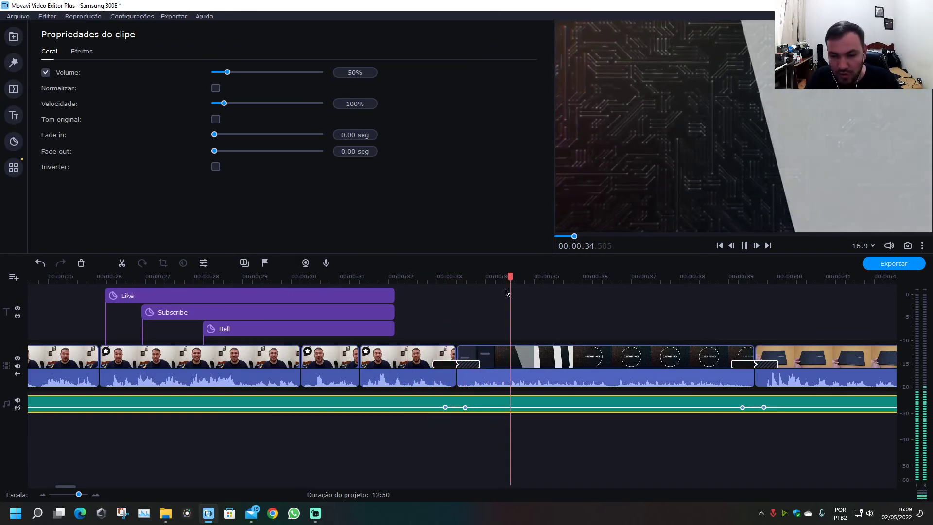
left_click(716, 316)
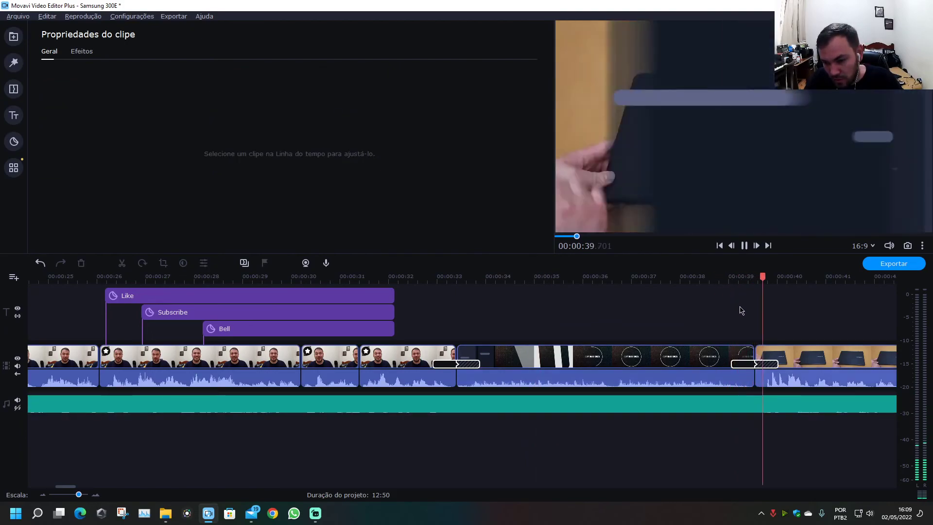
key("space")
- Preview Digital Ghosts - Unicorn Heads.mp3, place it directly after the URL Melt music at about 00:09:55 and lower its volume line
left_click(68, 493)
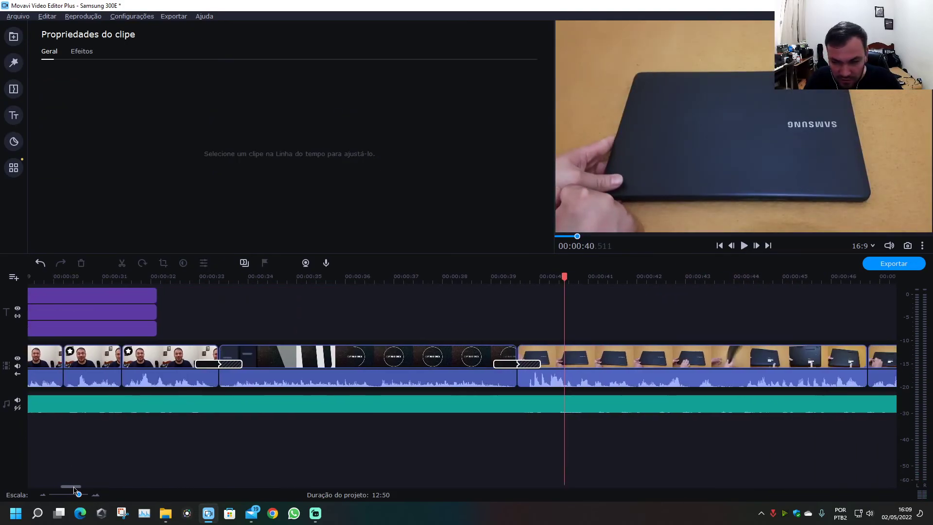
scroll(540, 480, "down", 1)
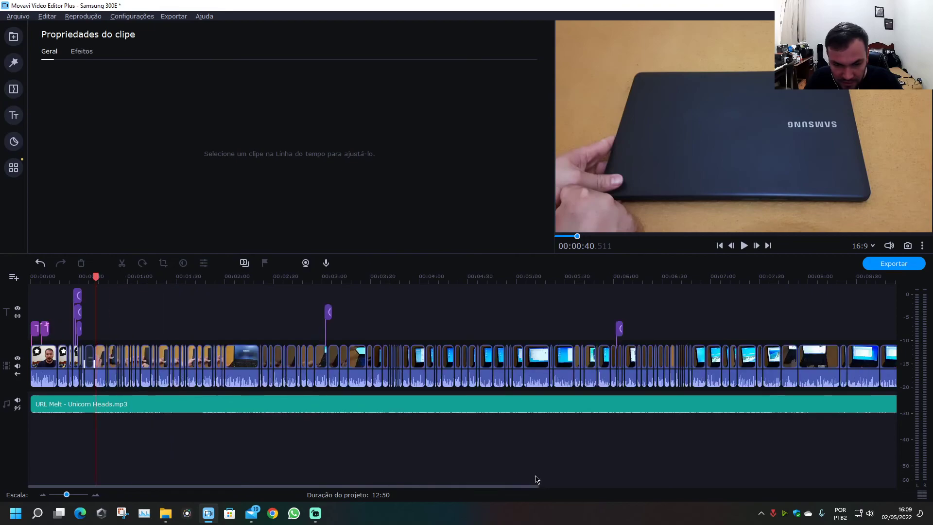
left_click_drag(495, 487, 667, 487)
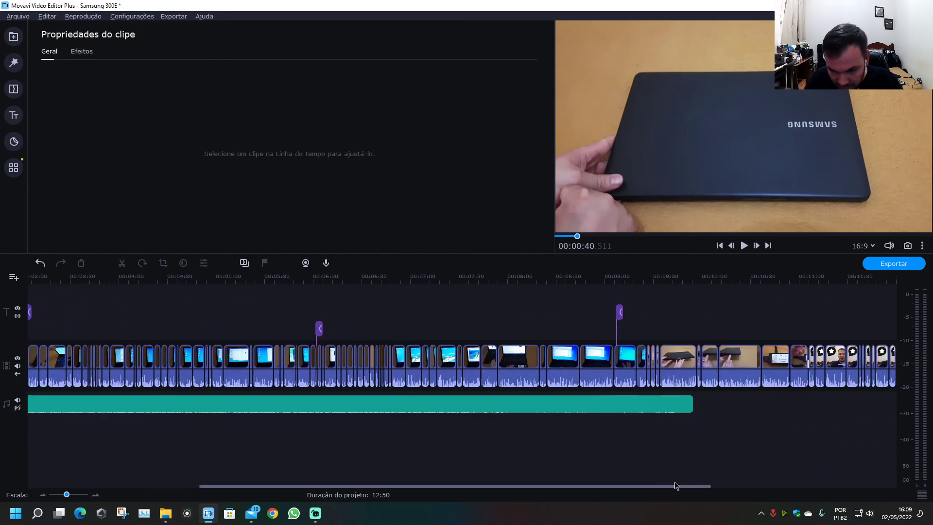
left_click(618, 275)
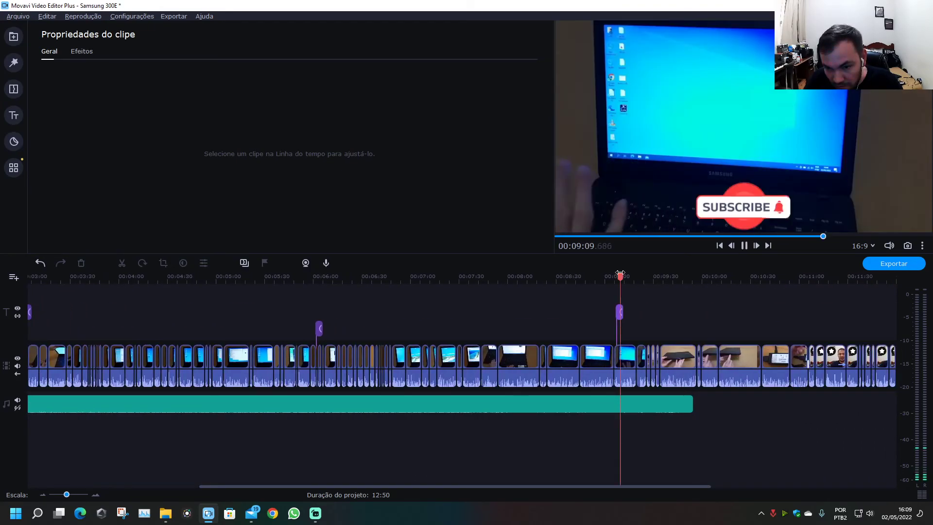
left_click_drag(702, 487, 705, 486)
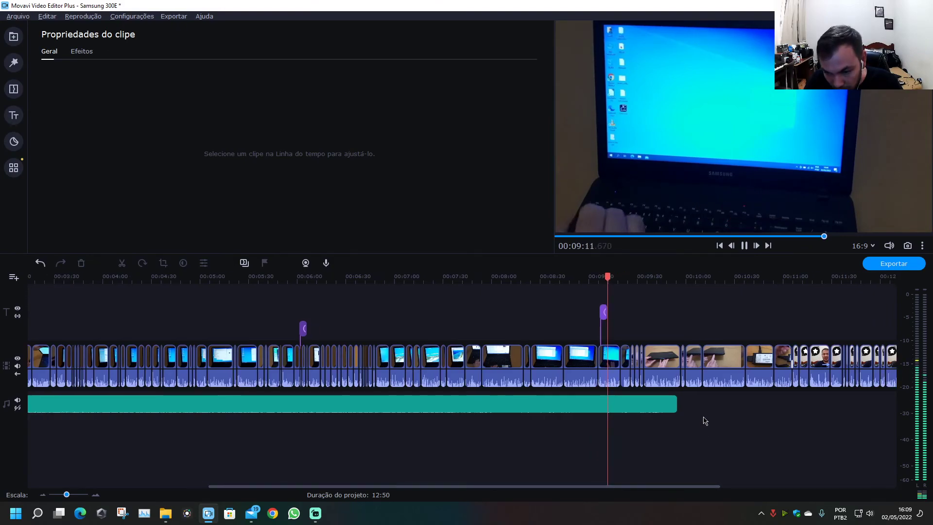
scroll(669, 431, "up", 2)
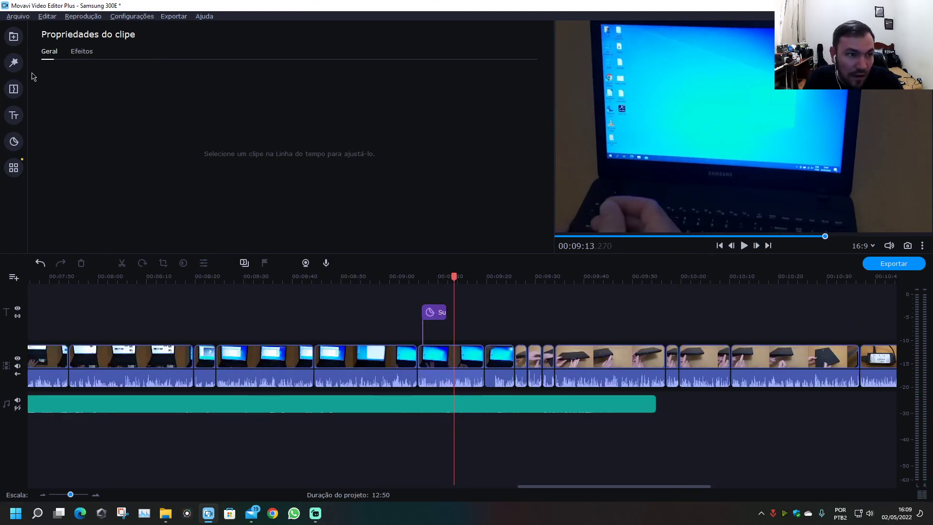
left_click(13, 36)
scroll(437, 146, "up", 1)
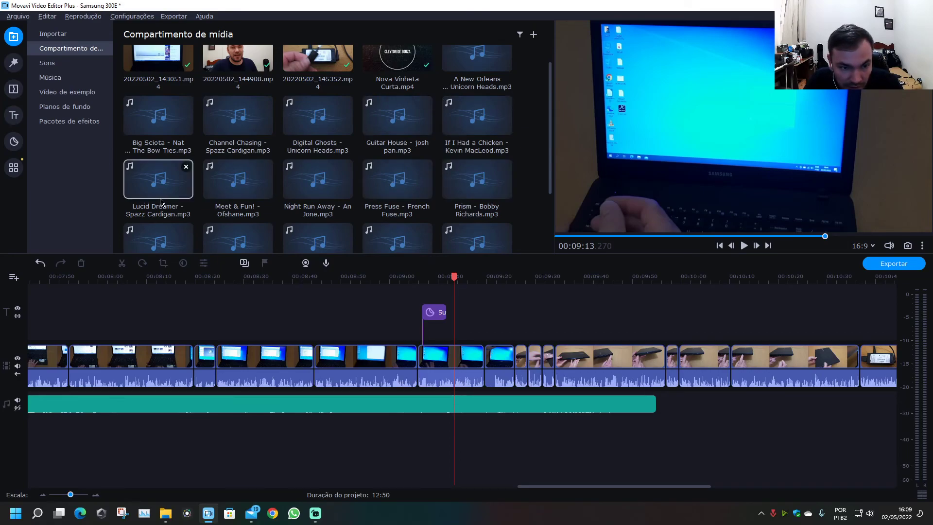
left_click(319, 127)
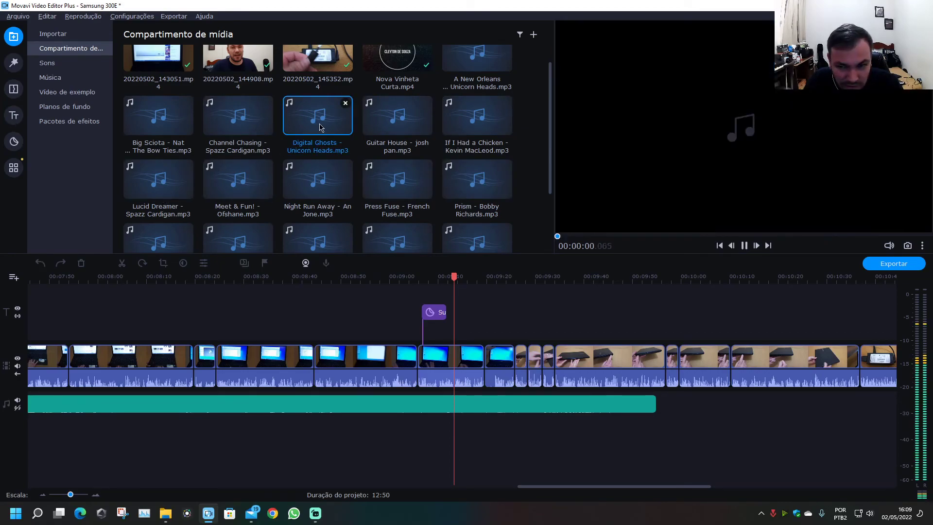
left_click(843, 237)
left_click_drag(317, 115, 704, 408)
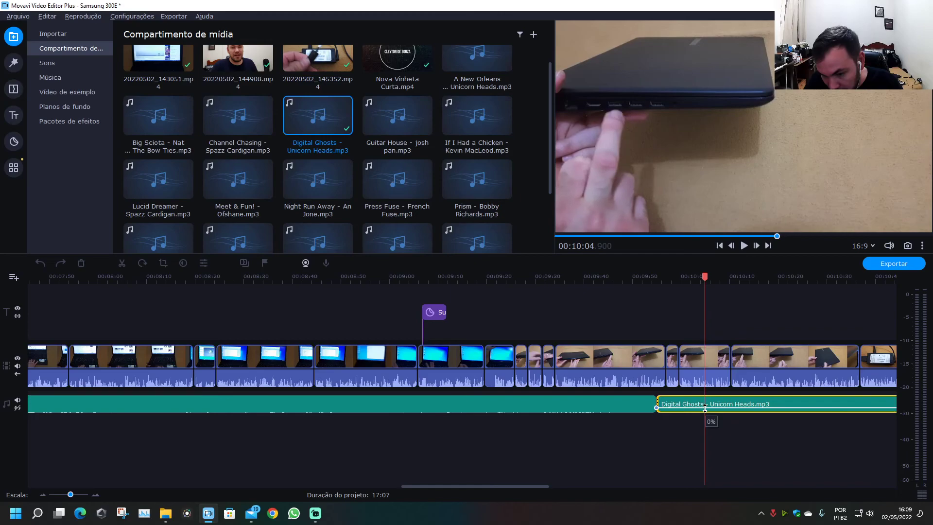
- Set the Digital Ghosts clip volume to 50%, raise its volume line to about 12% and play from about 00:09:51
double_click(732, 404)
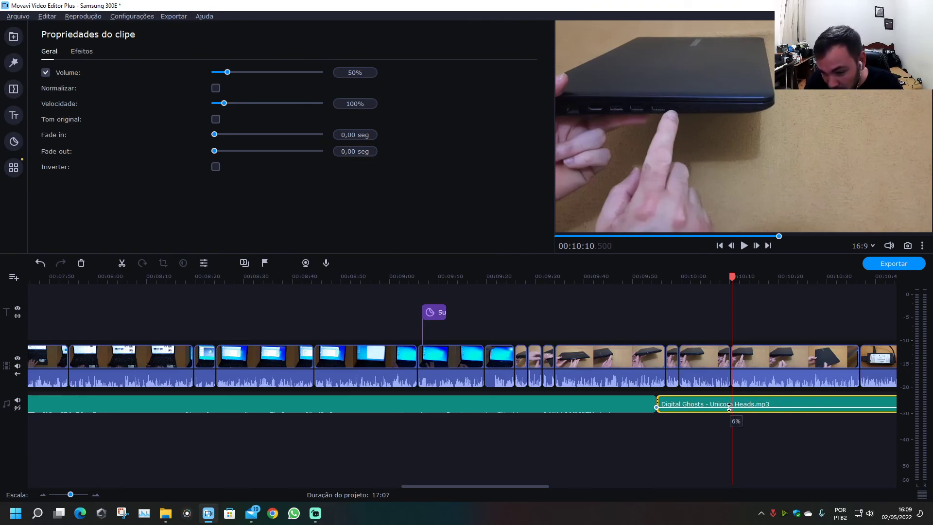
left_click_drag(729, 407, 729, 406)
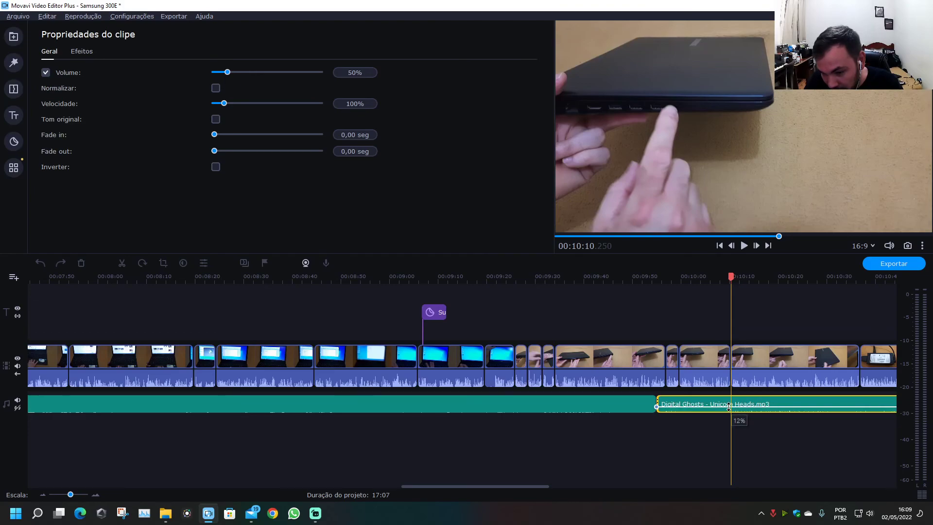
left_click(640, 439)
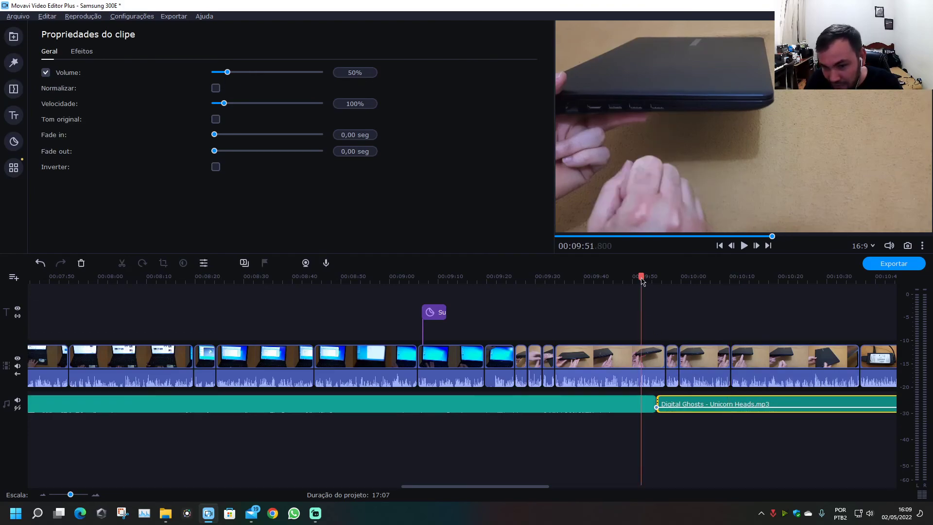
key("space")
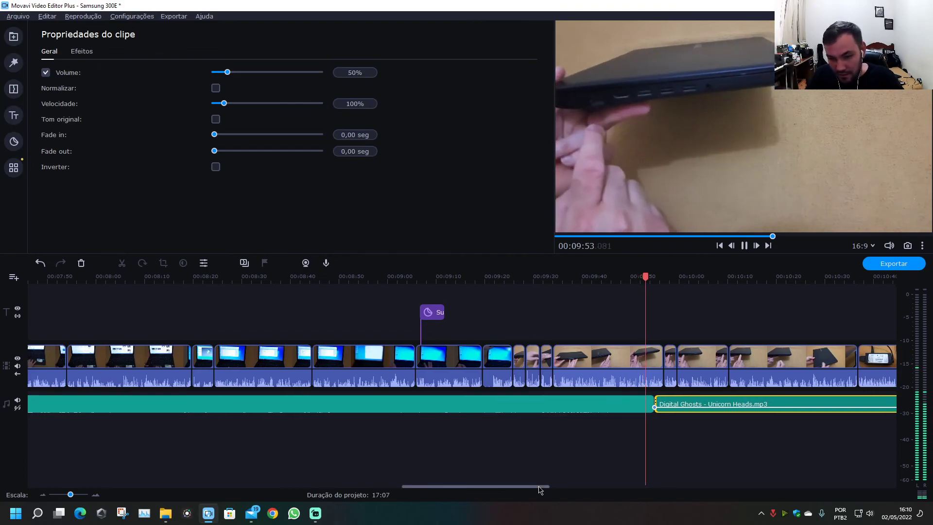
- Play the footage after the join of the two music tracks, around 00:10:55 and from about 00:12:32, to check the music level
left_click_drag(540, 486, 623, 486)
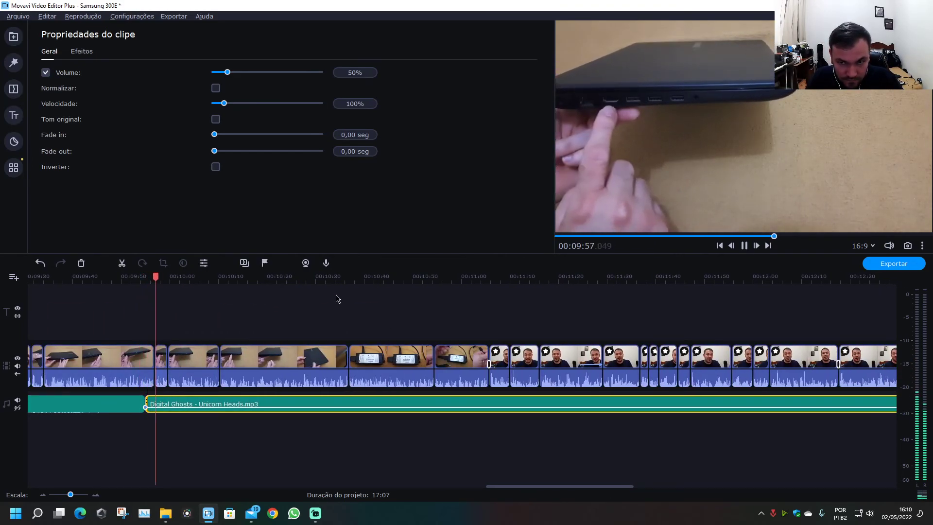
left_click(437, 287)
scroll(574, 429, "down", 5)
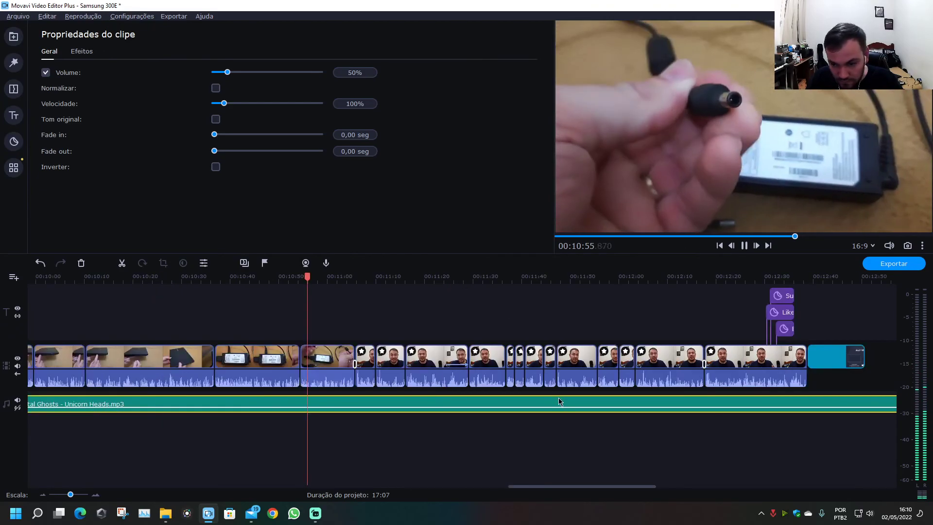
left_click(508, 276)
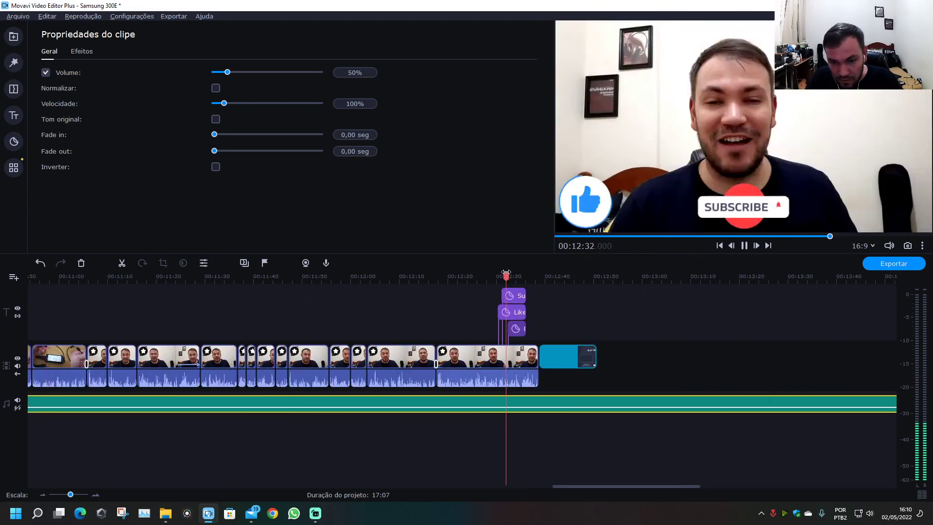
scroll(667, 408, "up", 2, "ctrl")
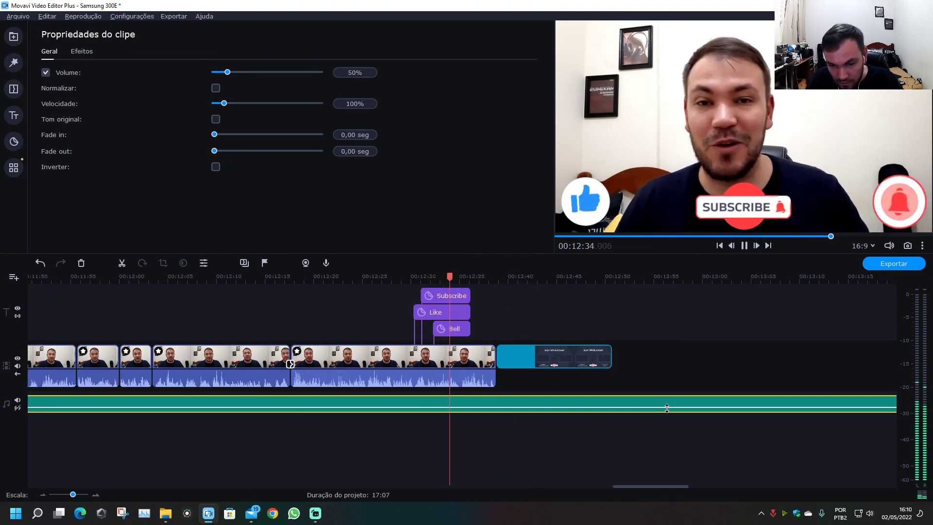
scroll(666, 408, "up", 2, "ctrl")
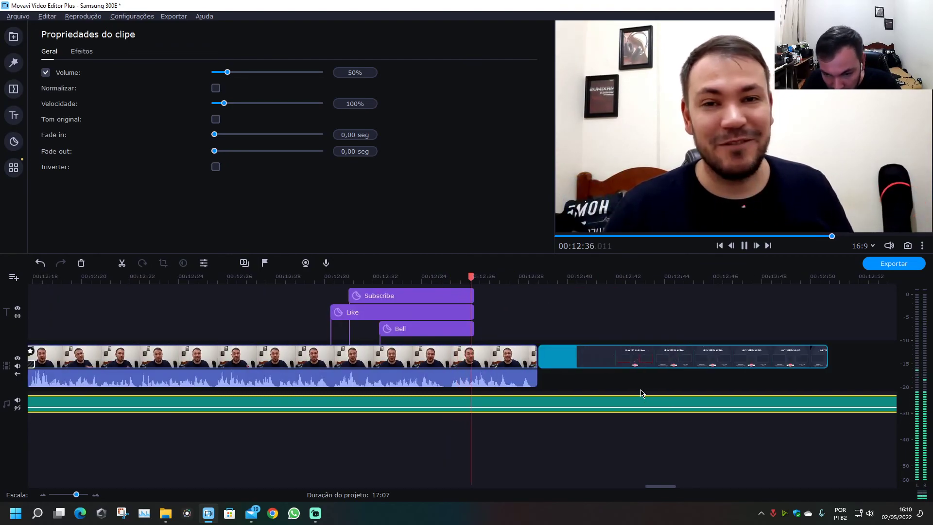
- Split the Digital Ghosts music at about 00:12:51, just after the end screen, and delete the excess part
key("space")
left_click(830, 276)
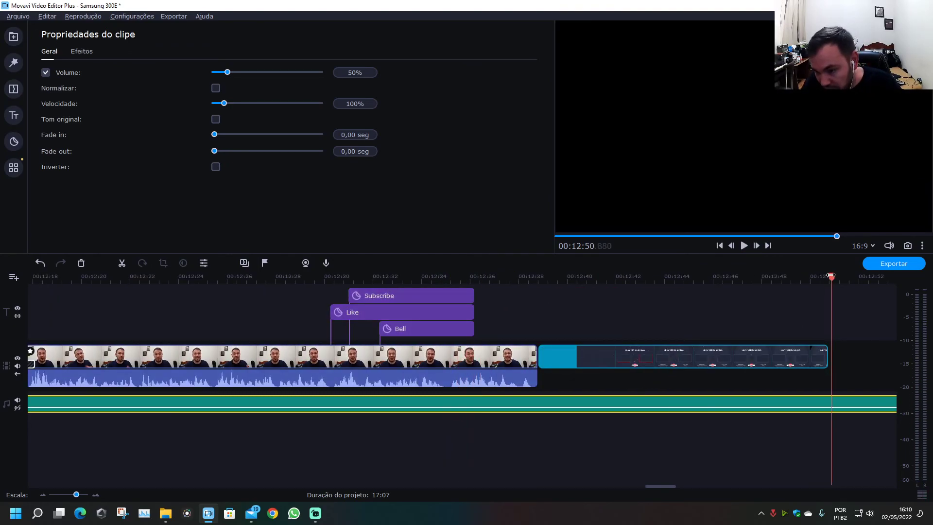
left_click_drag(830, 276, 839, 276)
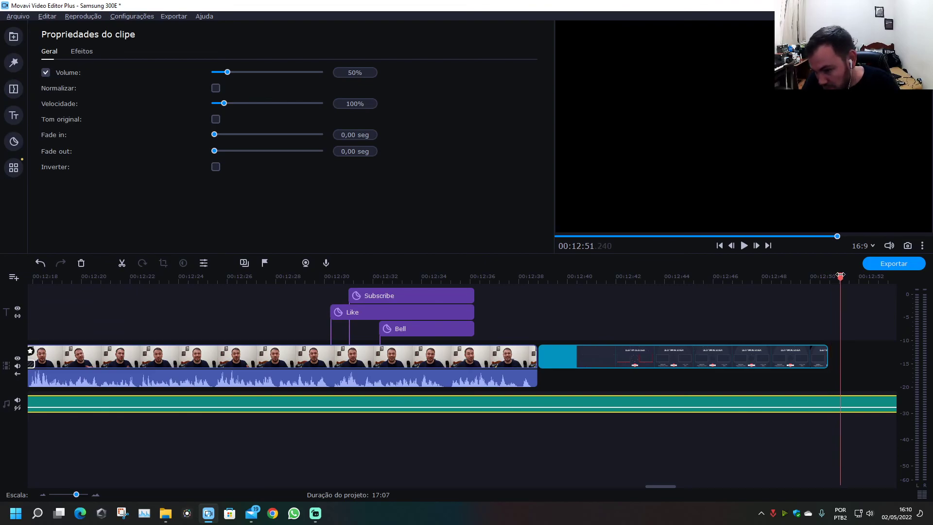
key("ctrl+b")
left_click(876, 406)
left_click(875, 408)
key("Delete")
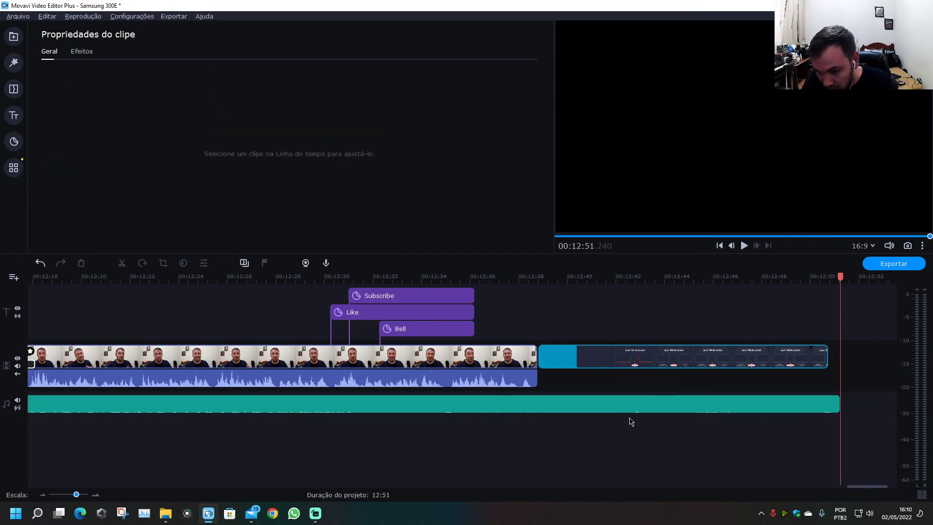
- Add volume points to the music around the end screen, raise the level between them and play from about 00:12:36
left_click(550, 404)
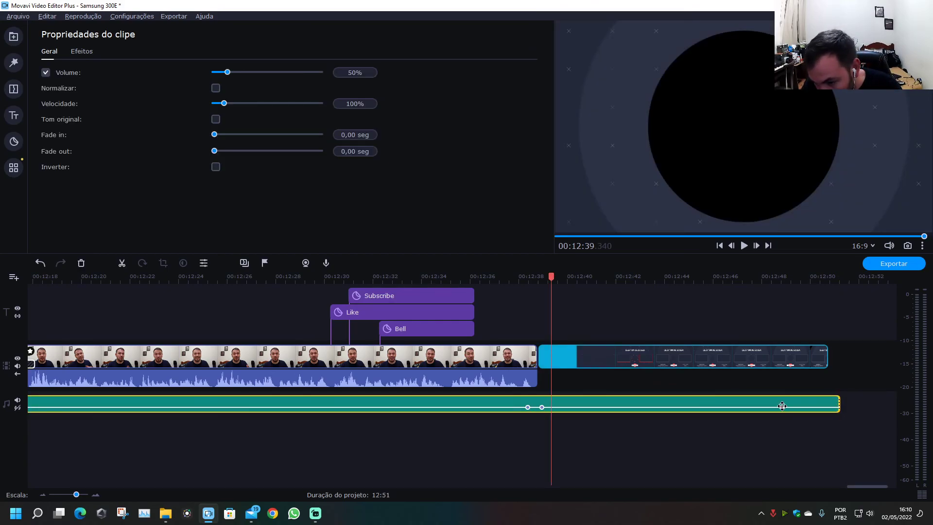
left_click(835, 406)
left_click_drag(737, 406, 734, 400)
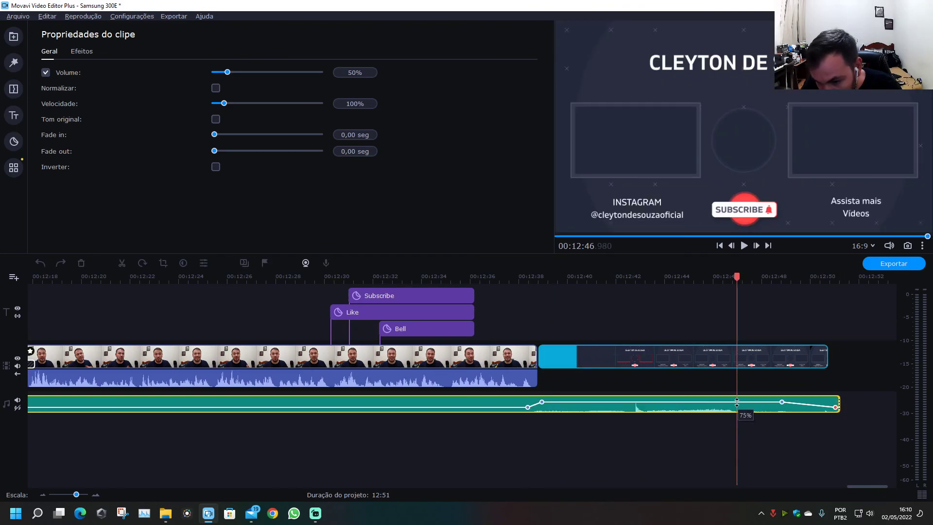
left_click(488, 276)
key("space")
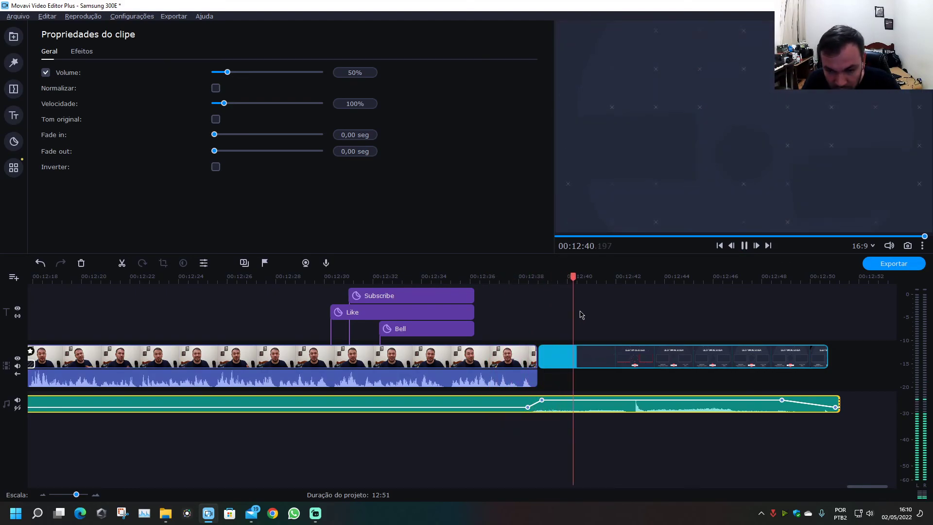
- Lower the raised music section under the end screen slightly and play it from about 00:12:37 to check the level
left_click_drag(673, 400, 673, 401)
left_click(502, 278)
key("space")
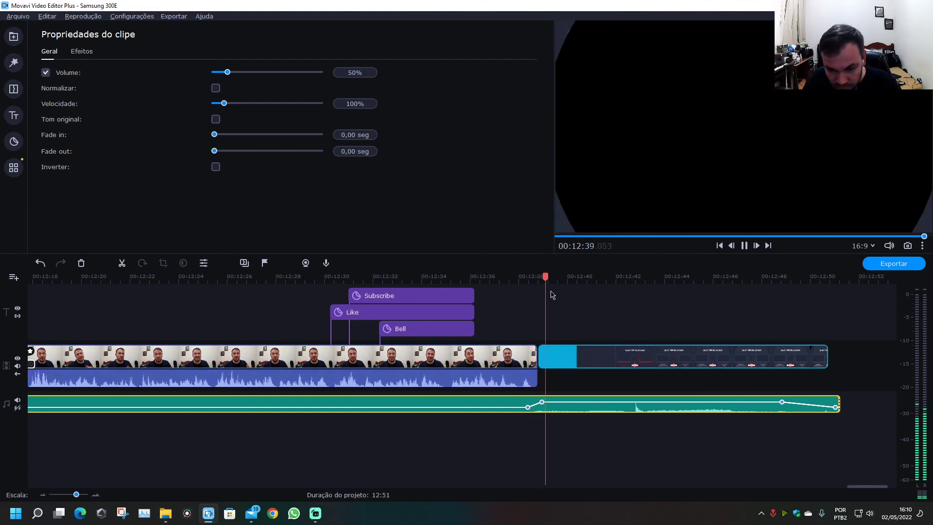
left_click(624, 278)
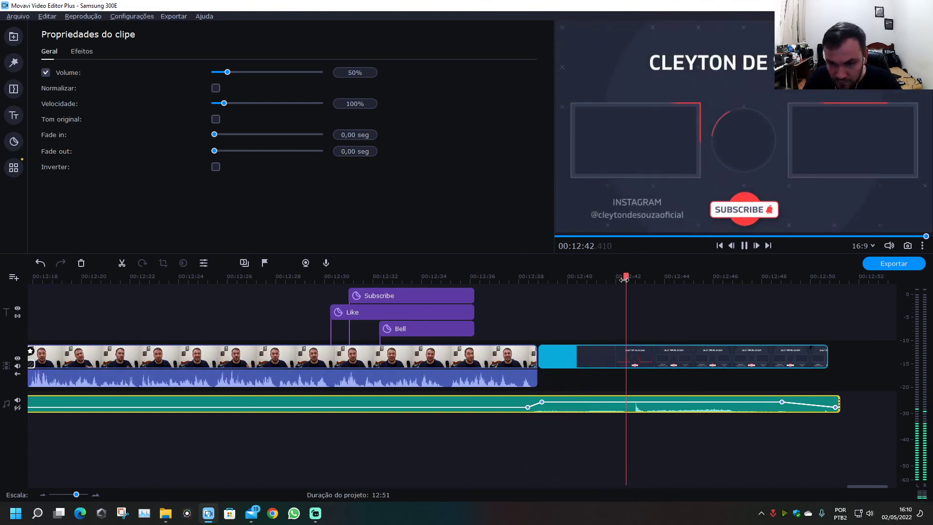
left_click(696, 278)
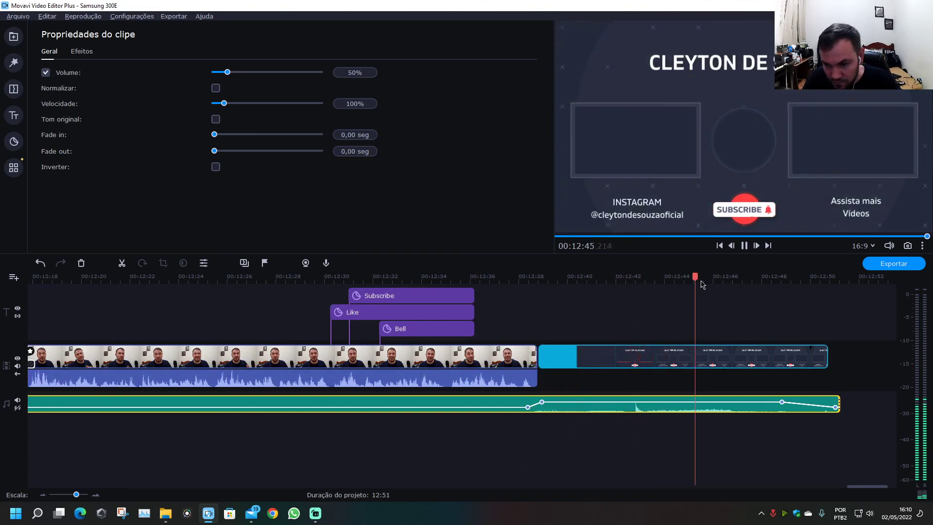
- Return to the start of the timeline and set up the export as MP4 titled Samsung 300E with Alta quality
scroll(782, 310, "down", 2)
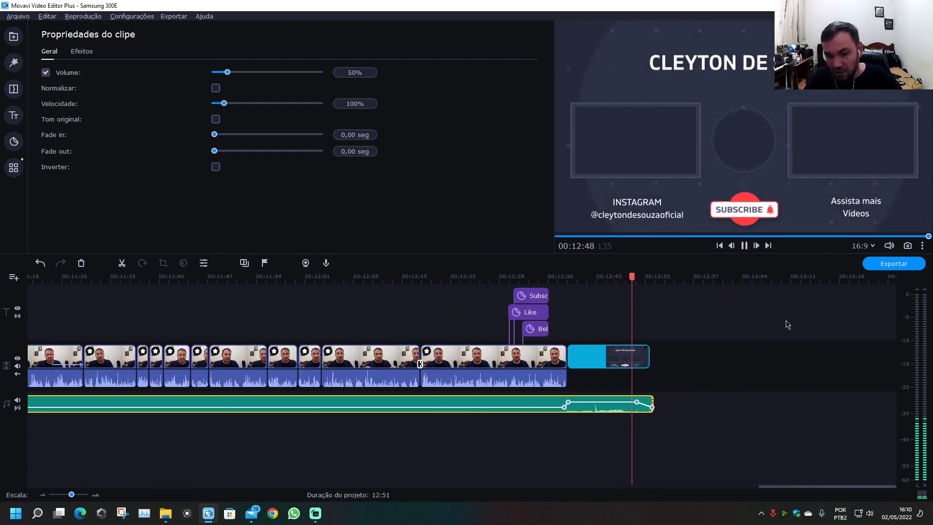
scroll(787, 324, "down", 2)
left_click_drag(772, 488, 144, 484)
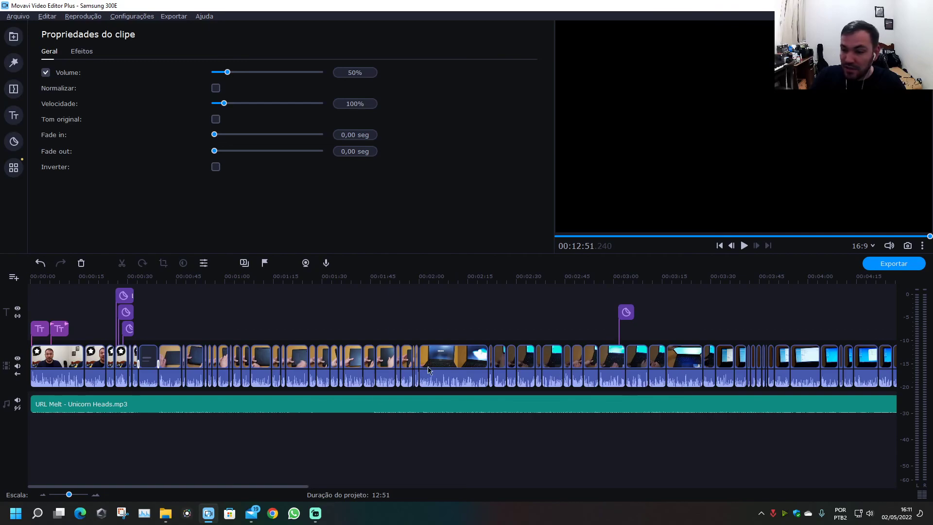
left_click(898, 266)
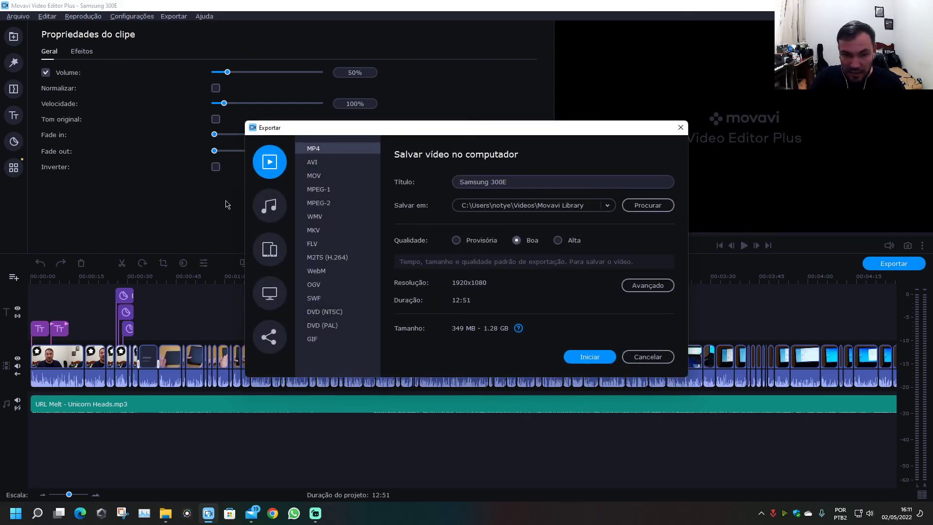
left_click(558, 240)
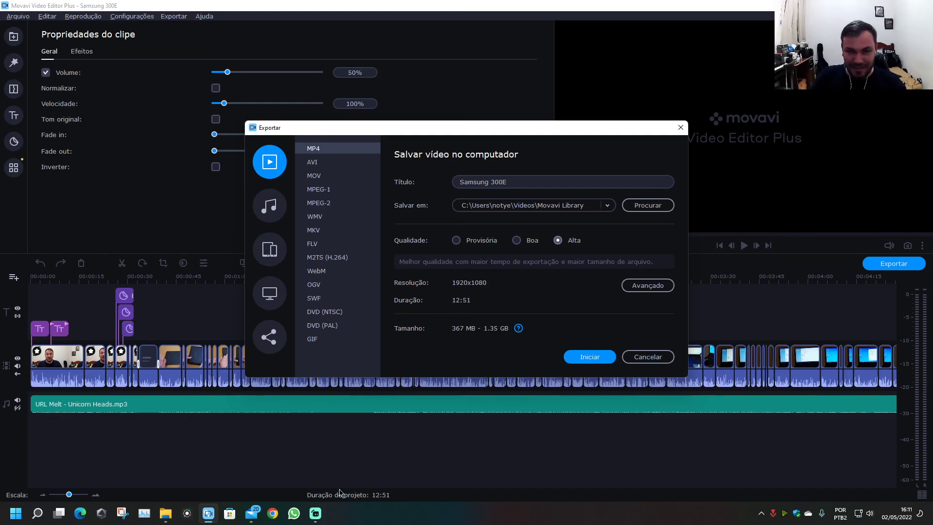
left_click(315, 513)
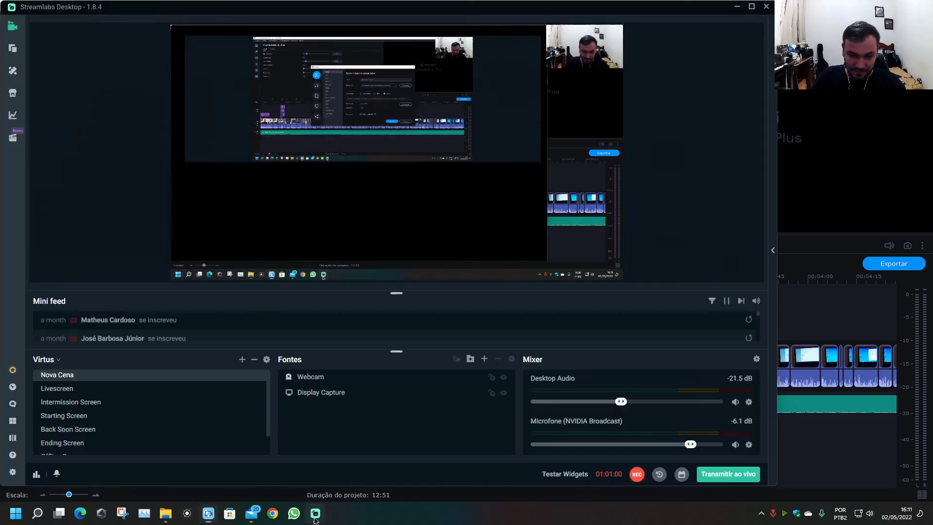